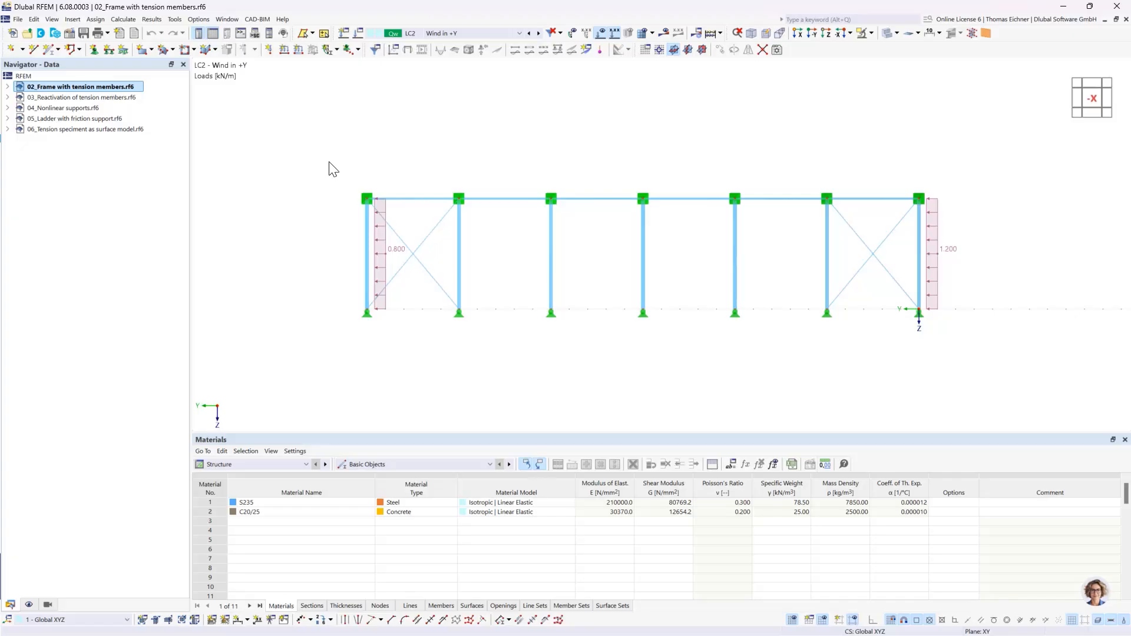
- Start a new model named 01 Continuous Slab in the Downloads project and set its type to 2D | XY | Plate
left_click(13, 35)
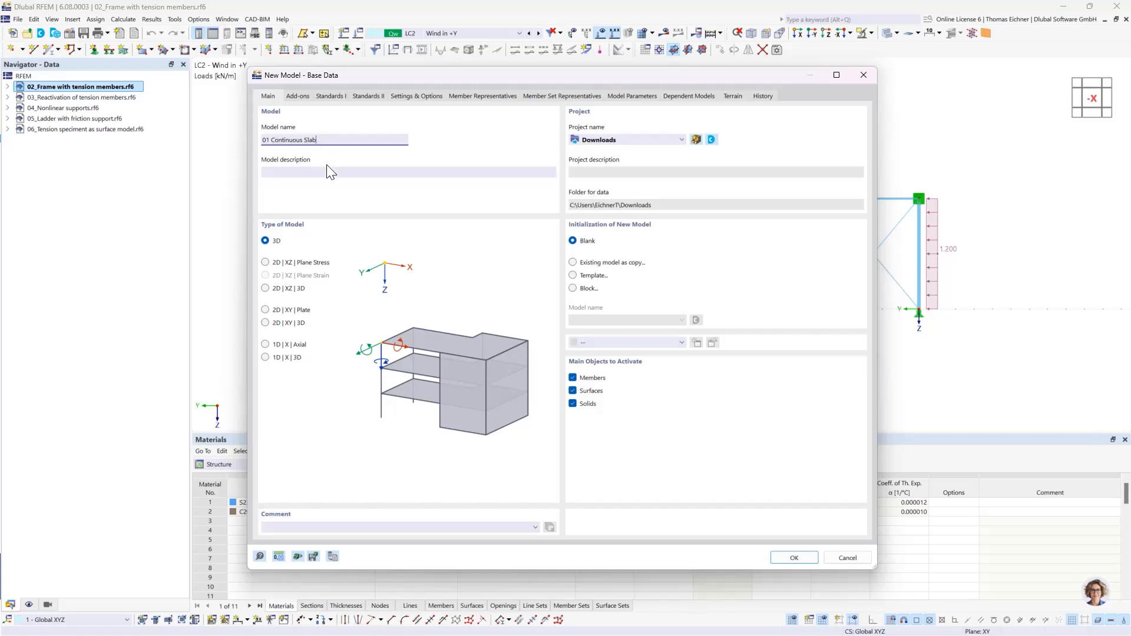
left_click(301, 171)
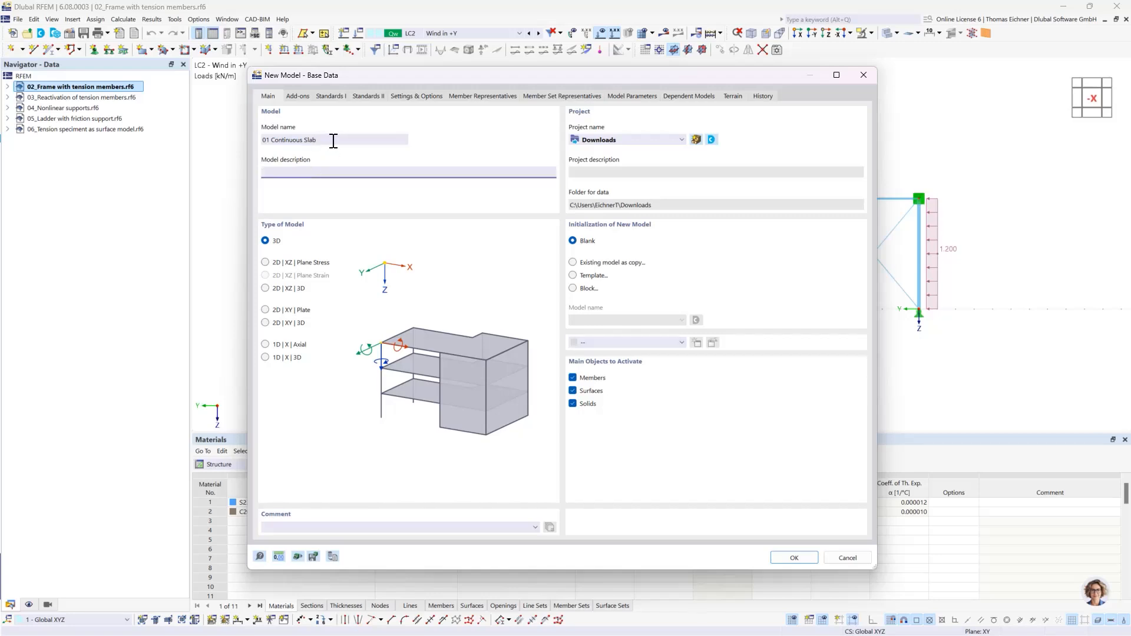
left_click(265, 242)
left_click(266, 310)
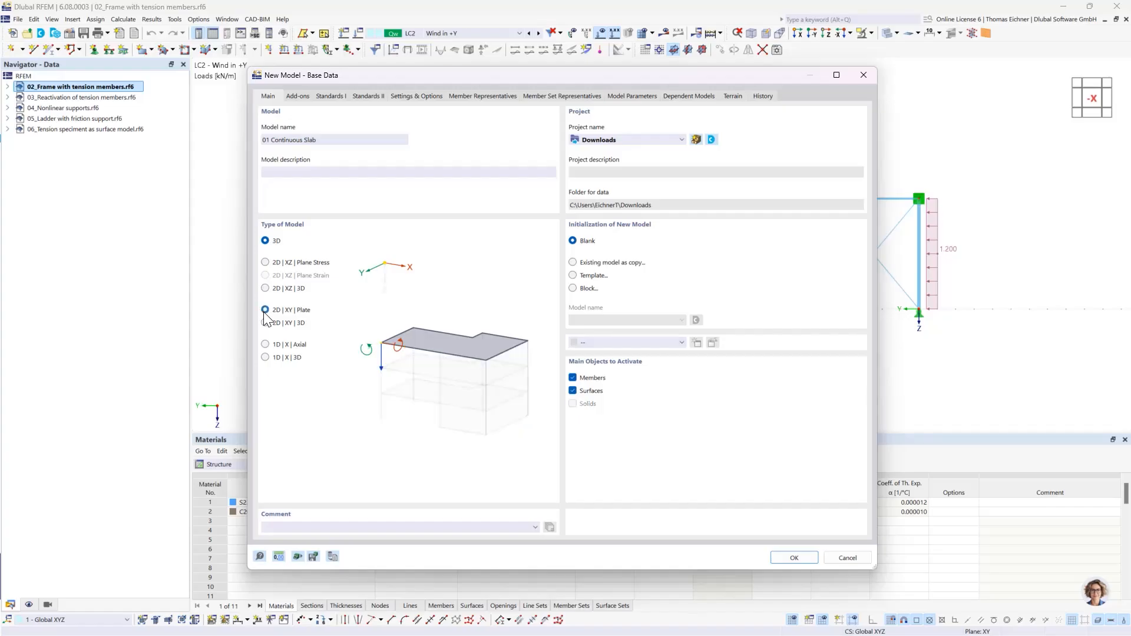
left_click(265, 241)
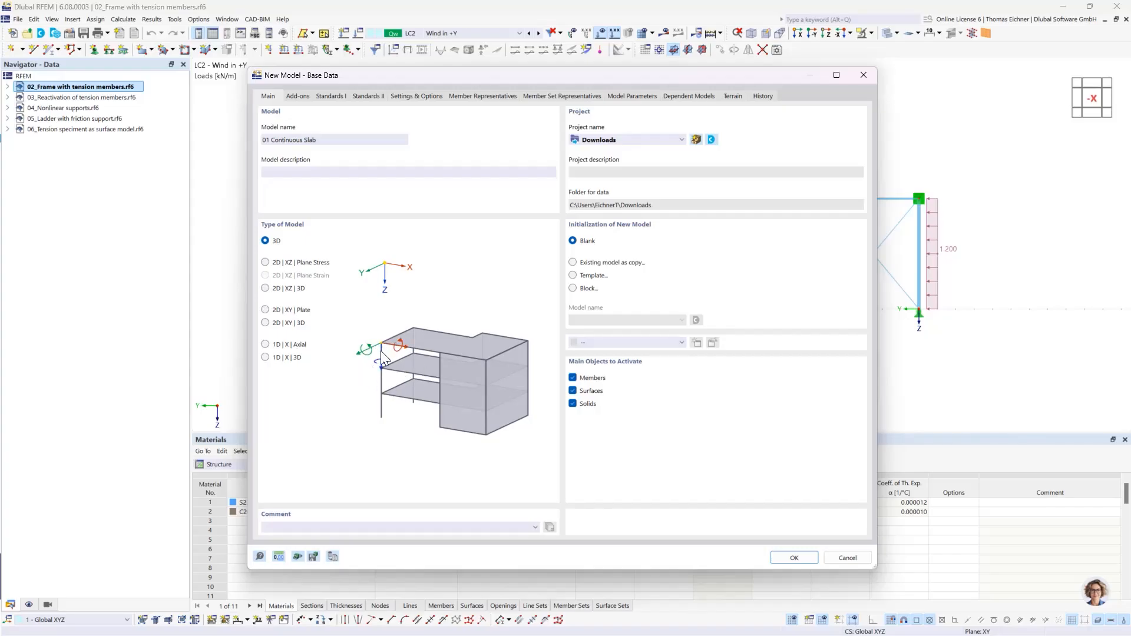
left_click(265, 310)
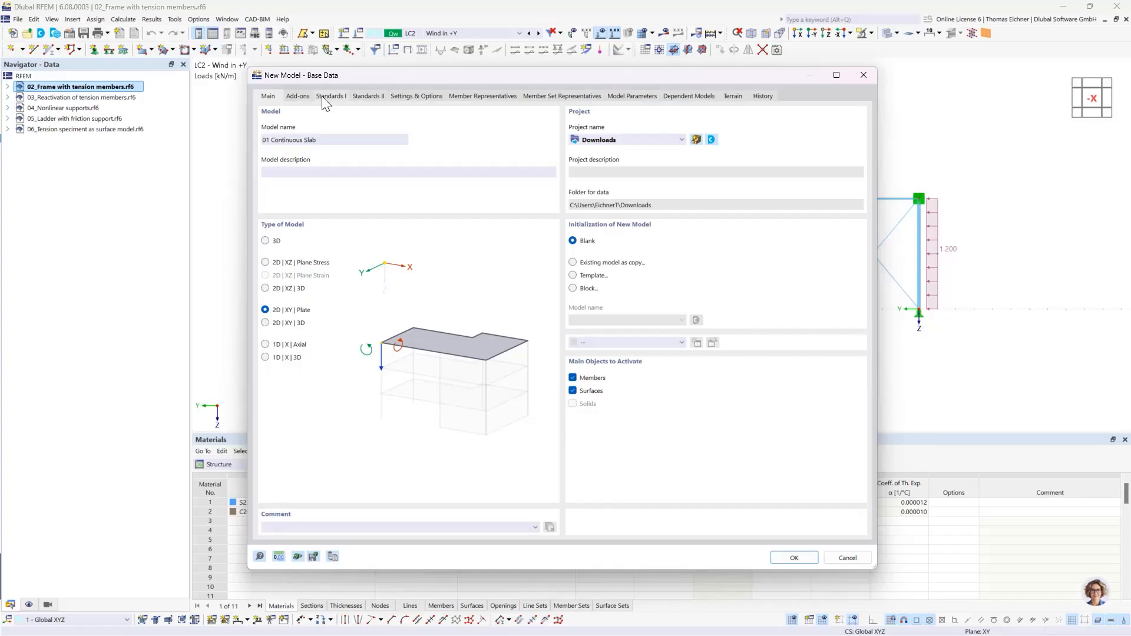
- Deactivate the combination wizard and classification and the load wizards, and create the new model
left_click(303, 97)
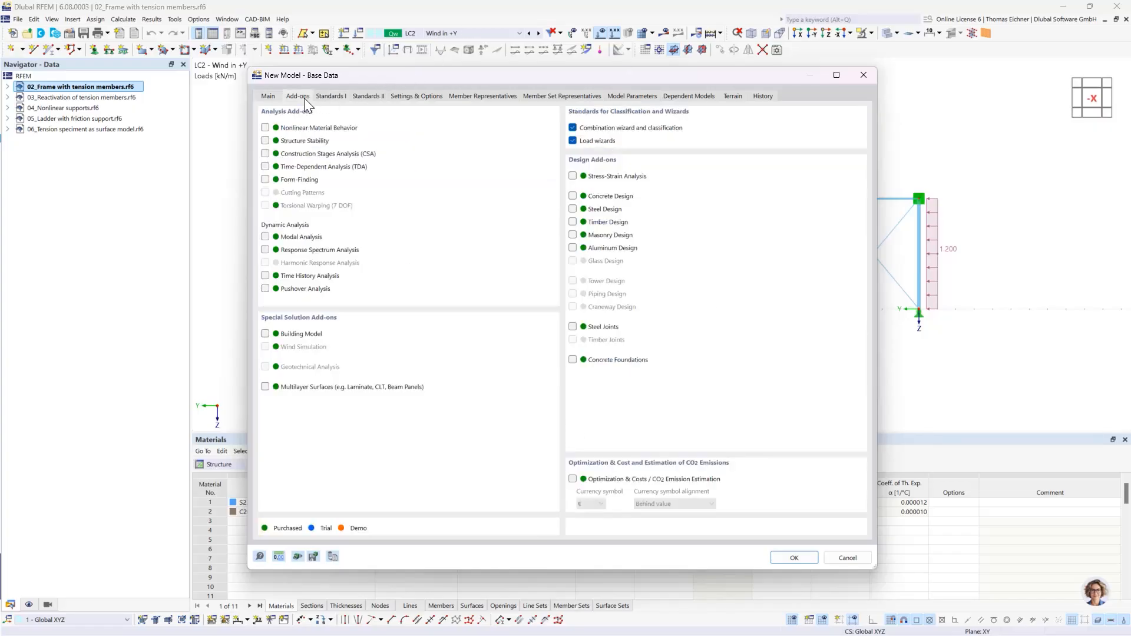
left_click(333, 98)
left_click(299, 96)
left_click(573, 128)
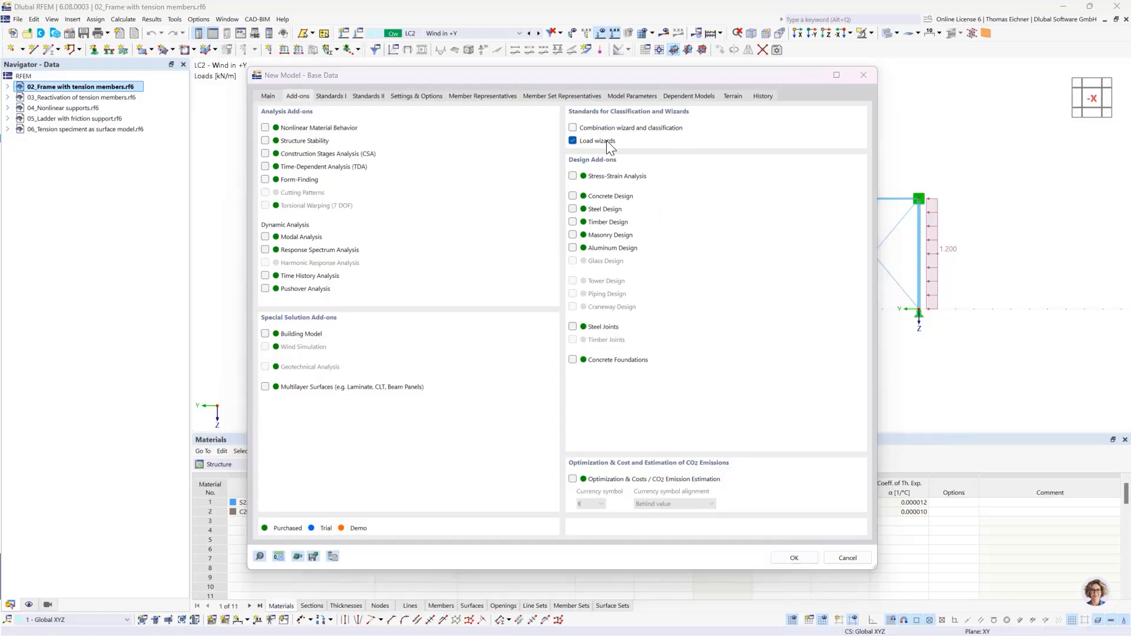
left_click(608, 388)
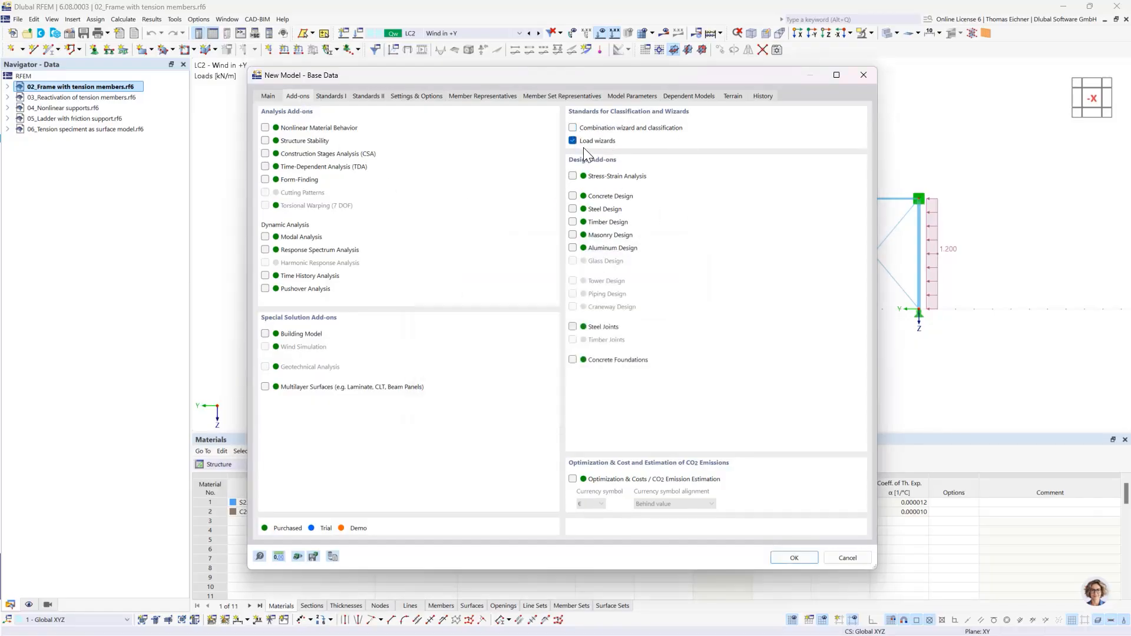
left_click(573, 141)
left_click(268, 96)
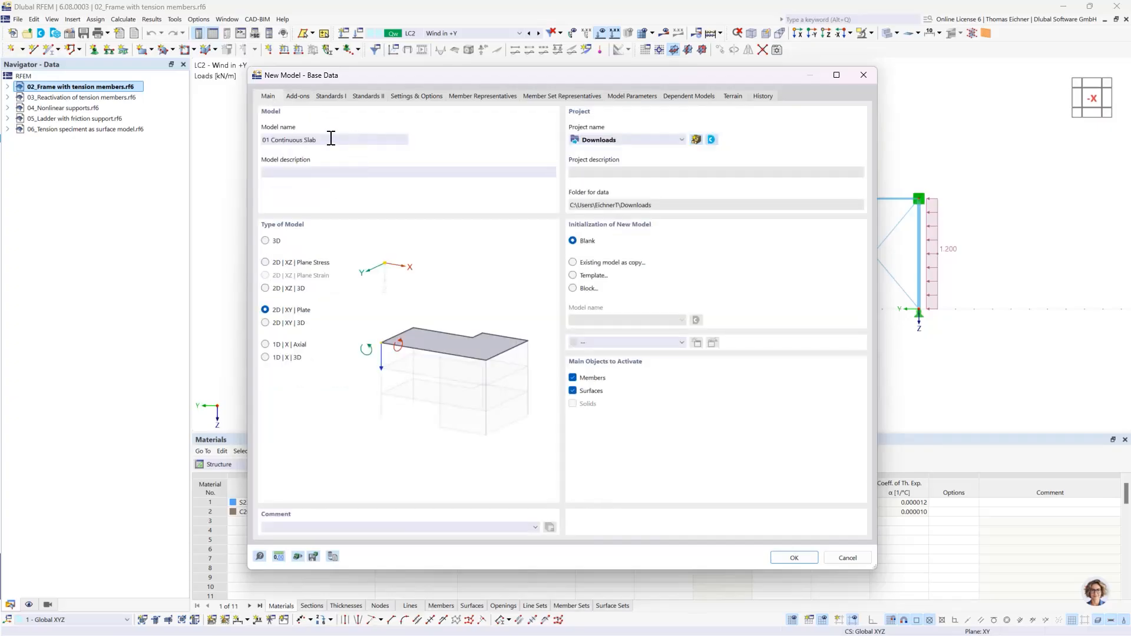
left_click(780, 555)
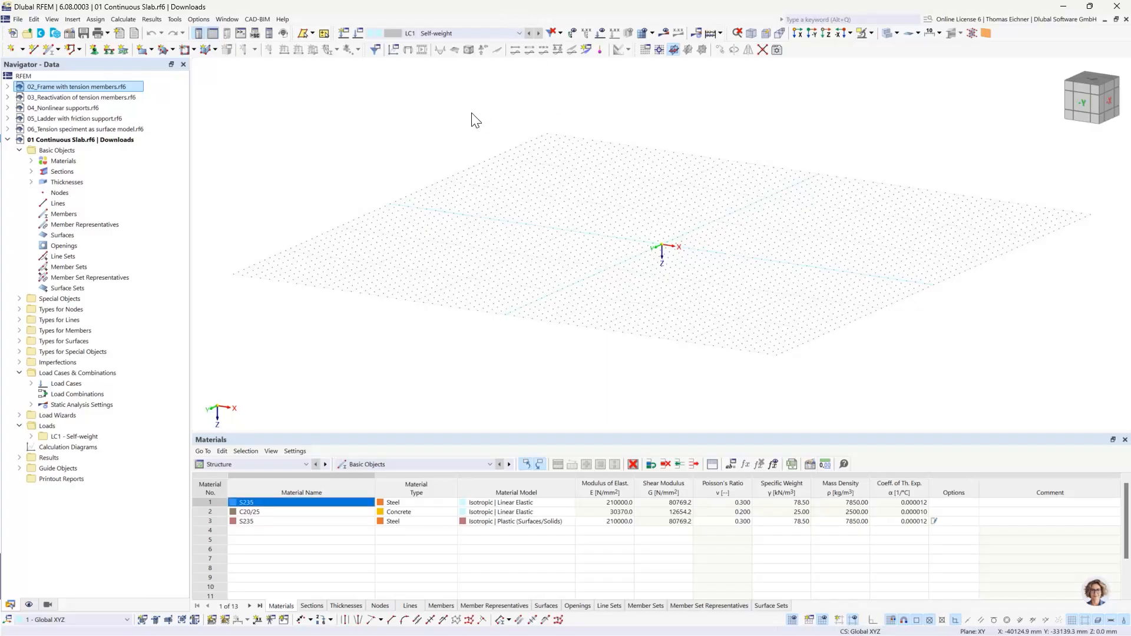
- Orient the empty work plane in plan view along +Z
middle_click_drag(560, 143, 459, 139)
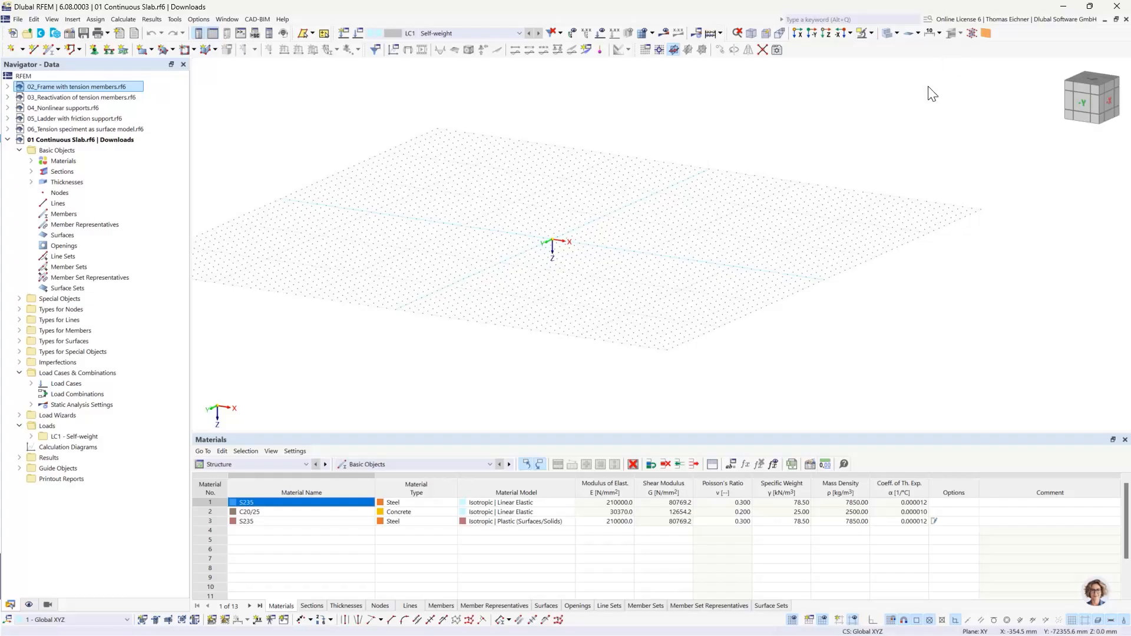
left_click_drag(1080, 106, 1091, 128)
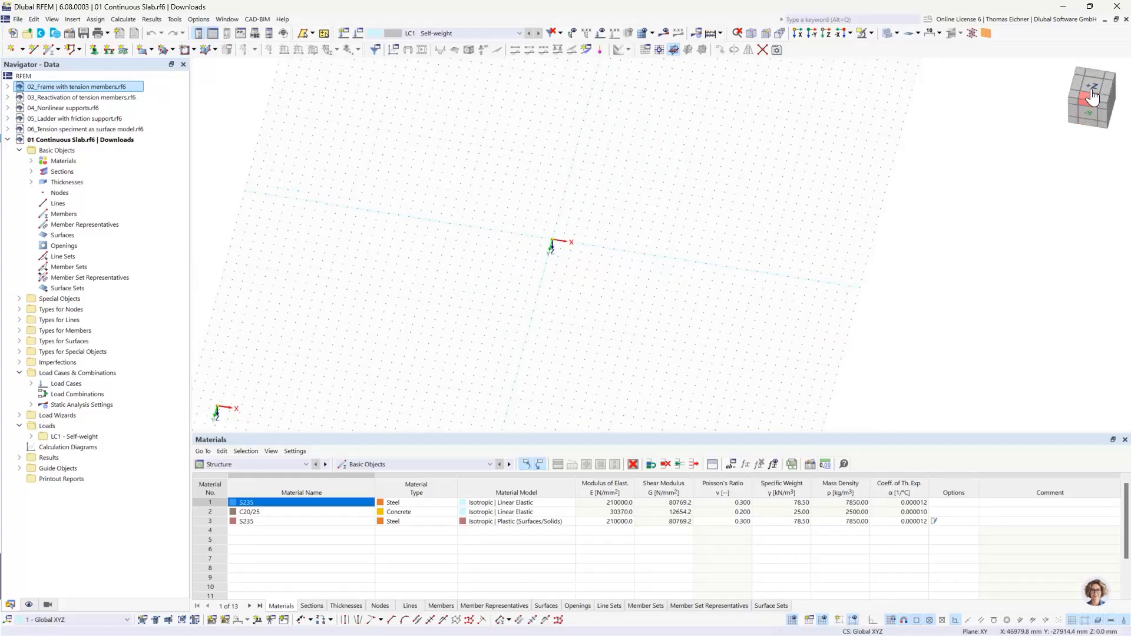
left_click(1091, 100)
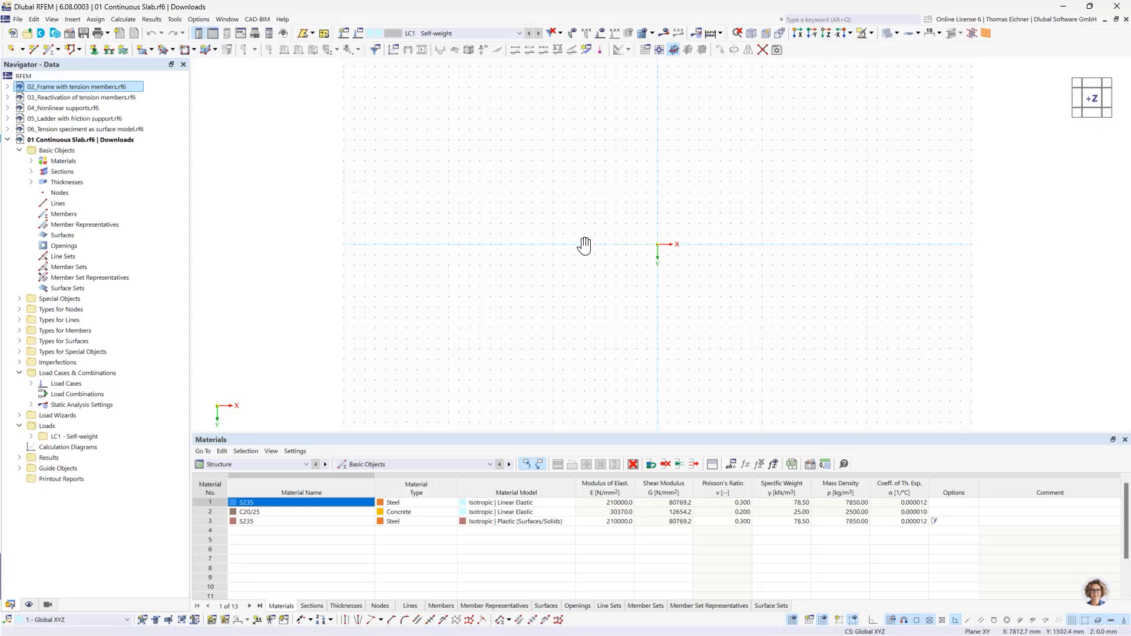
middle_click_drag(584, 245, 308, 228)
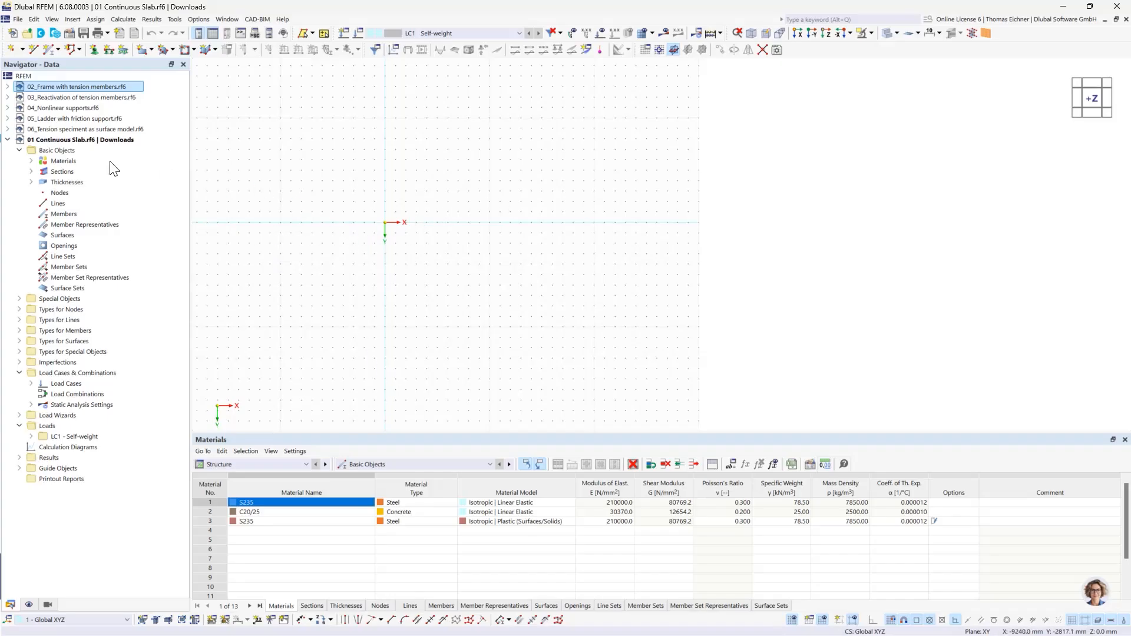
- Examine the default materials, sections and thicknesses contained in the new slab model
left_click(31, 161)
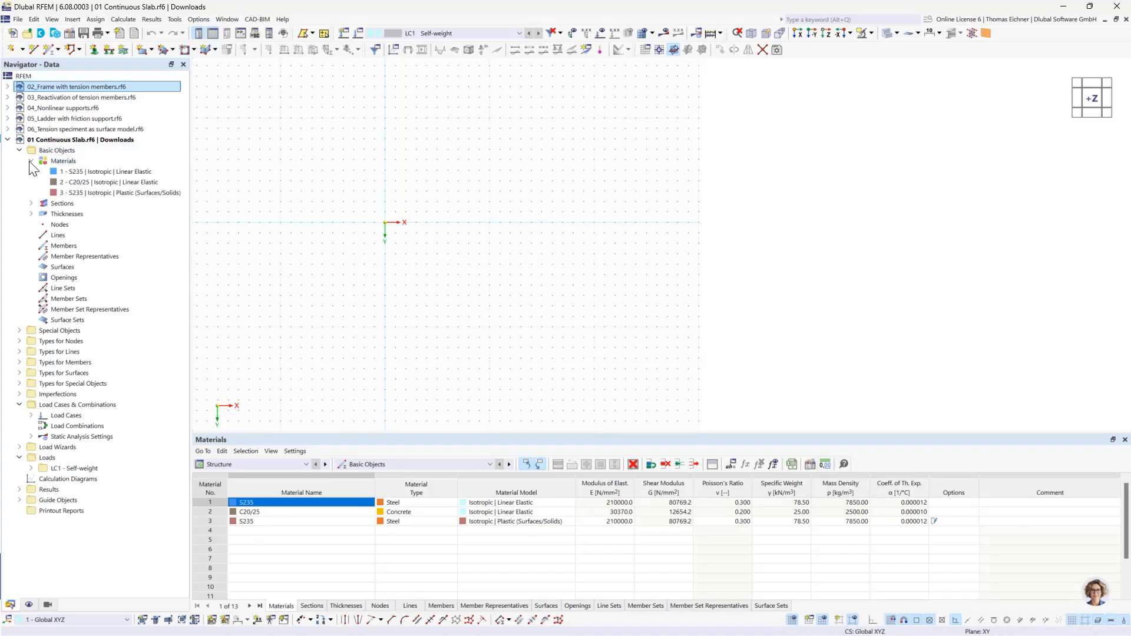
left_click(31, 161)
left_click(31, 171)
left_click(31, 171)
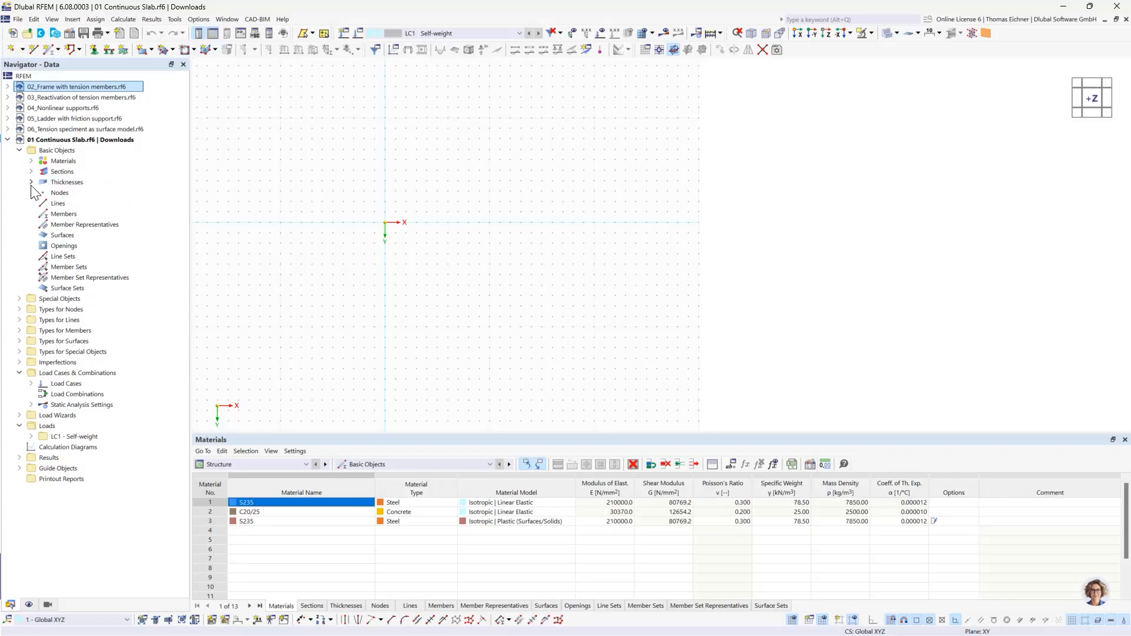
left_click(31, 182)
left_click(31, 182)
left_click(30, 171)
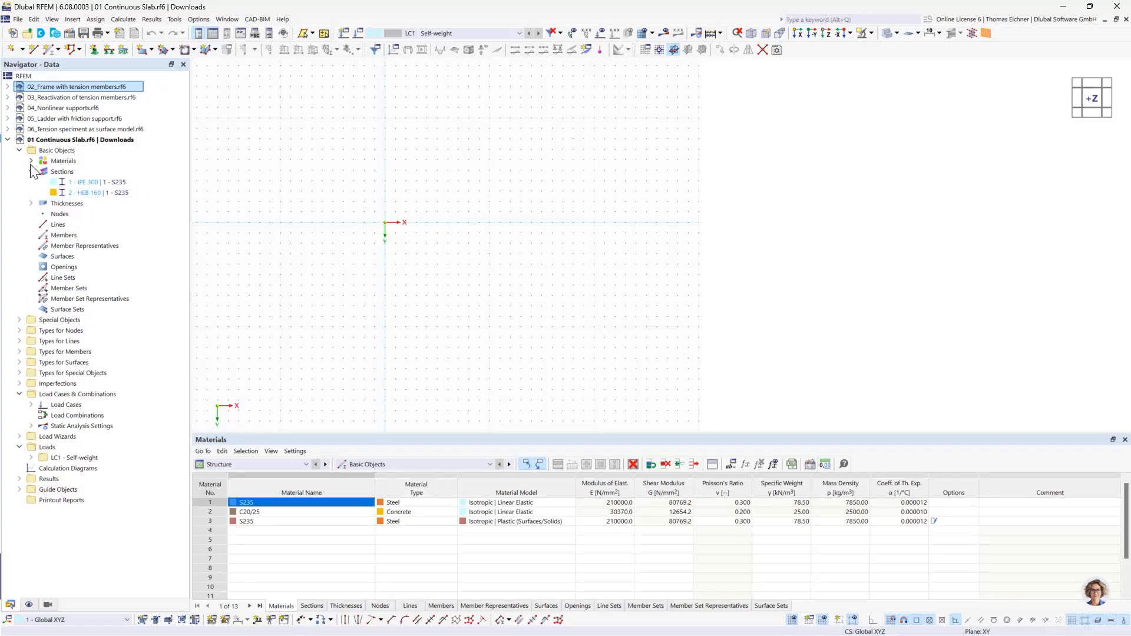
left_click(30, 172)
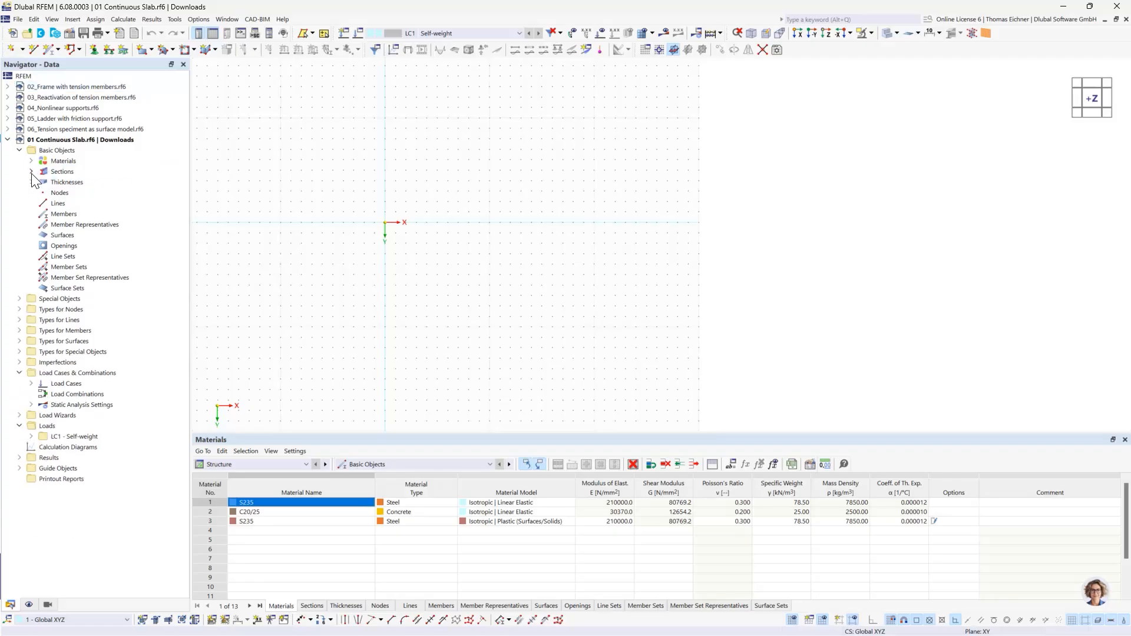
- Delete all basic objects from the 01 Continuous Slab model
right_click(47, 150)
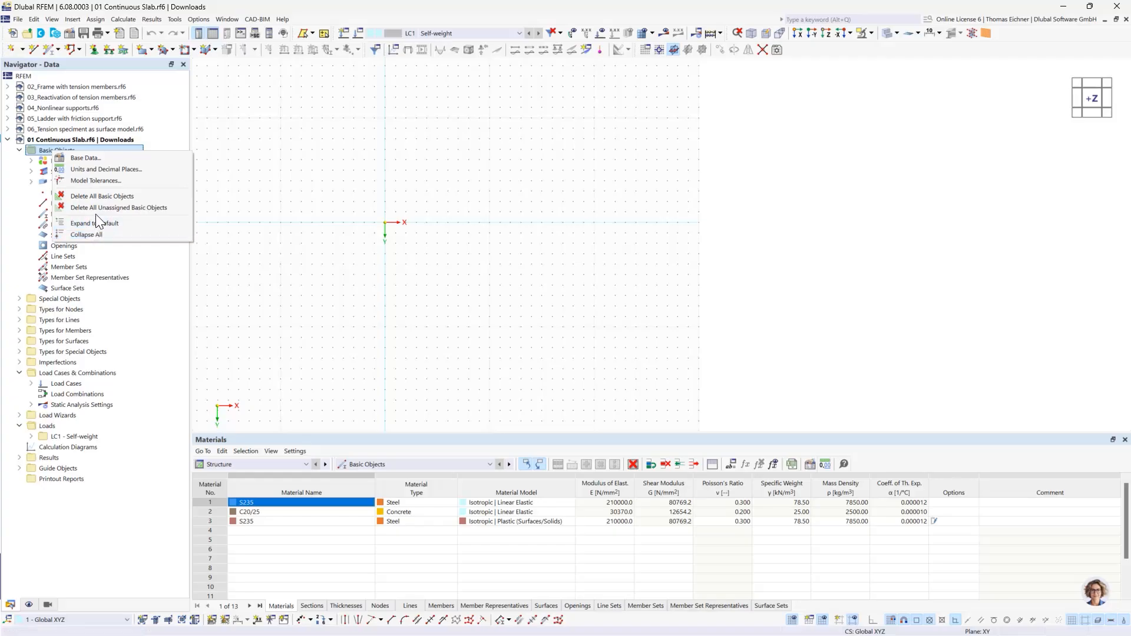
left_click(97, 197)
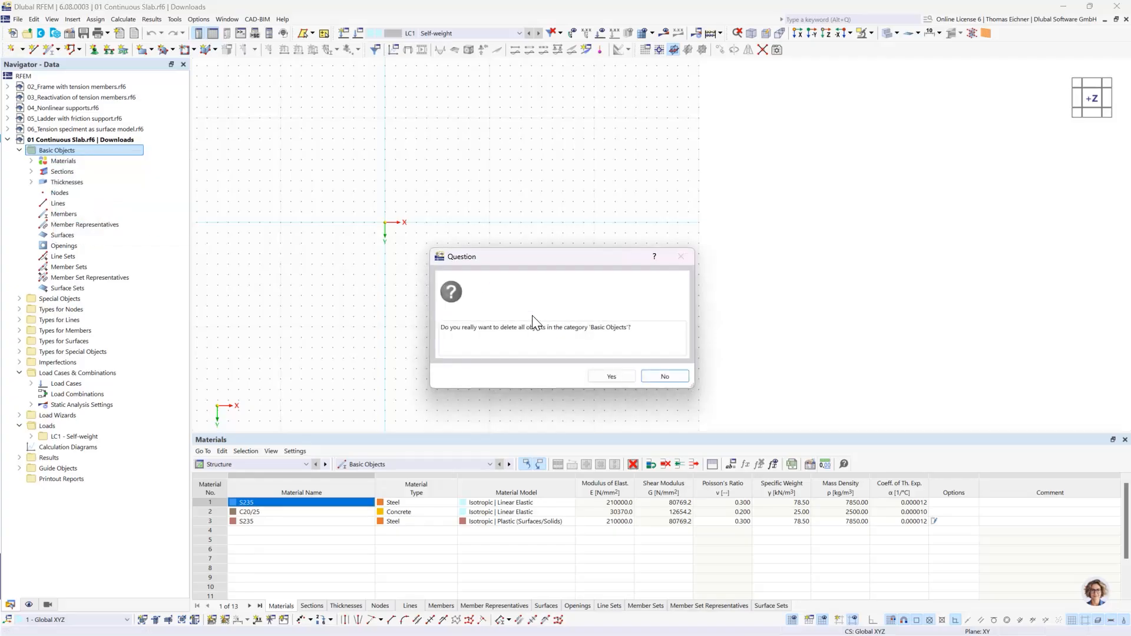
left_click(611, 379)
left_click(61, 161)
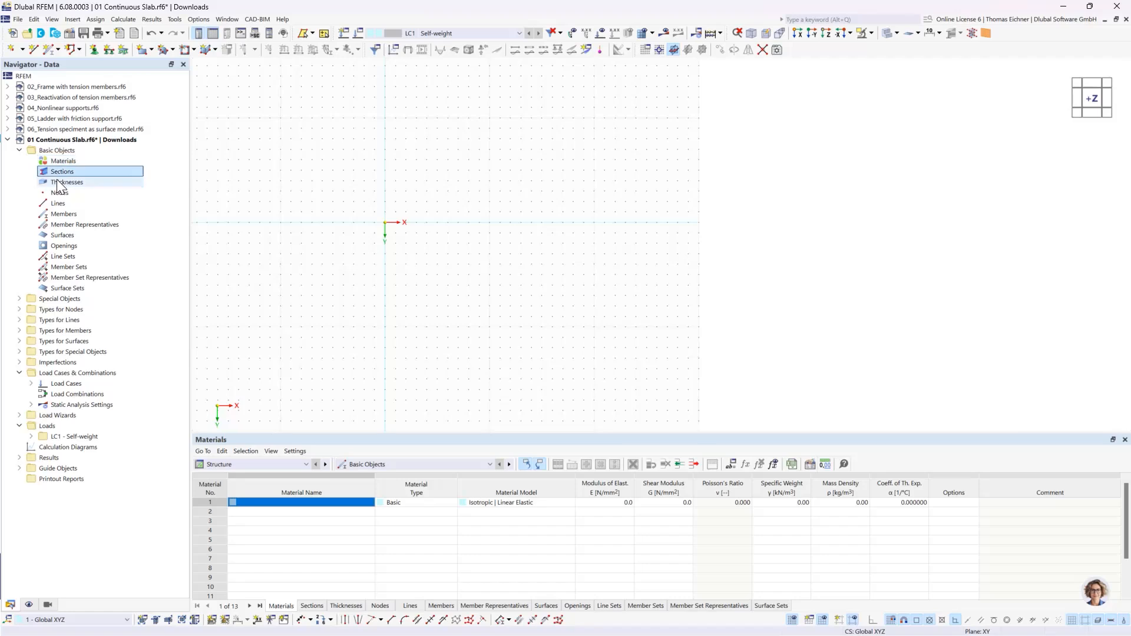
left_click(61, 182)
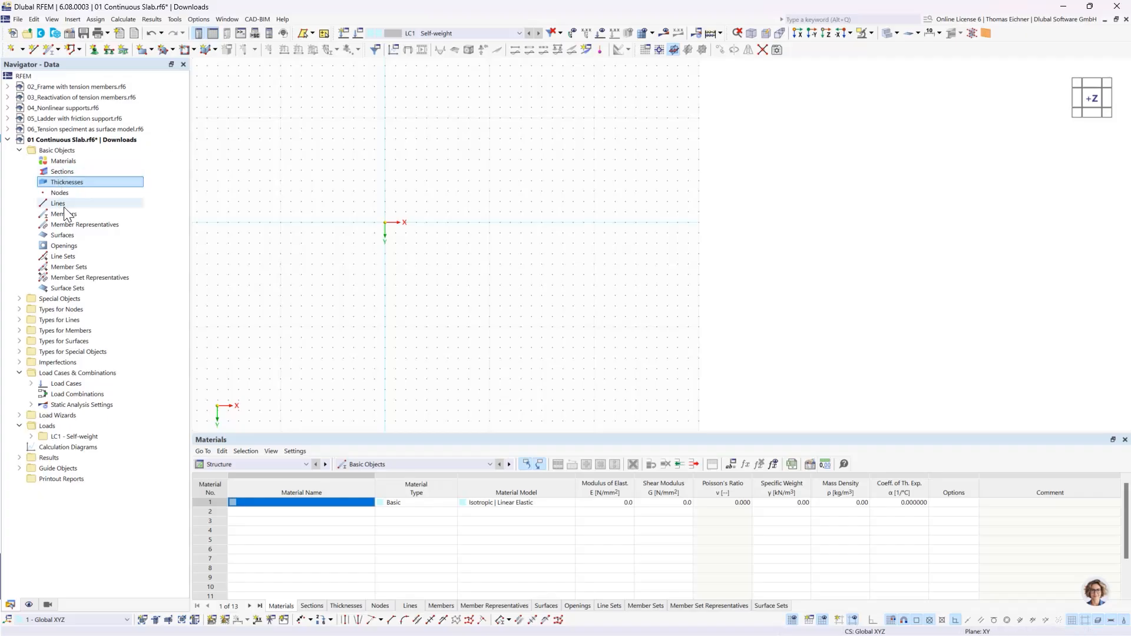
left_click(66, 238)
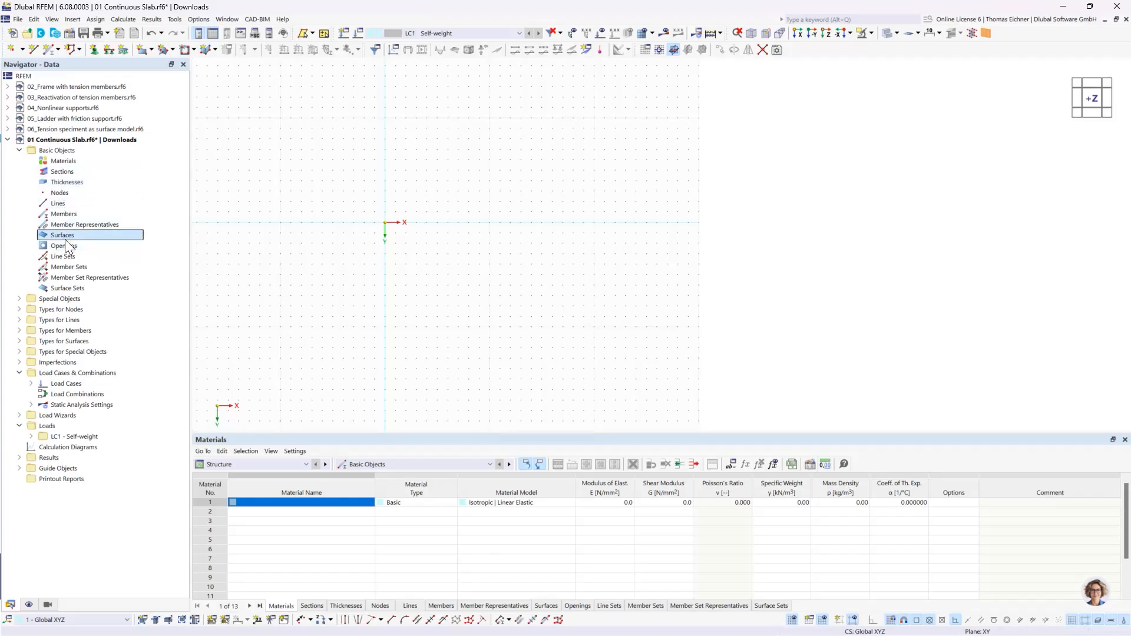
right_click(69, 239)
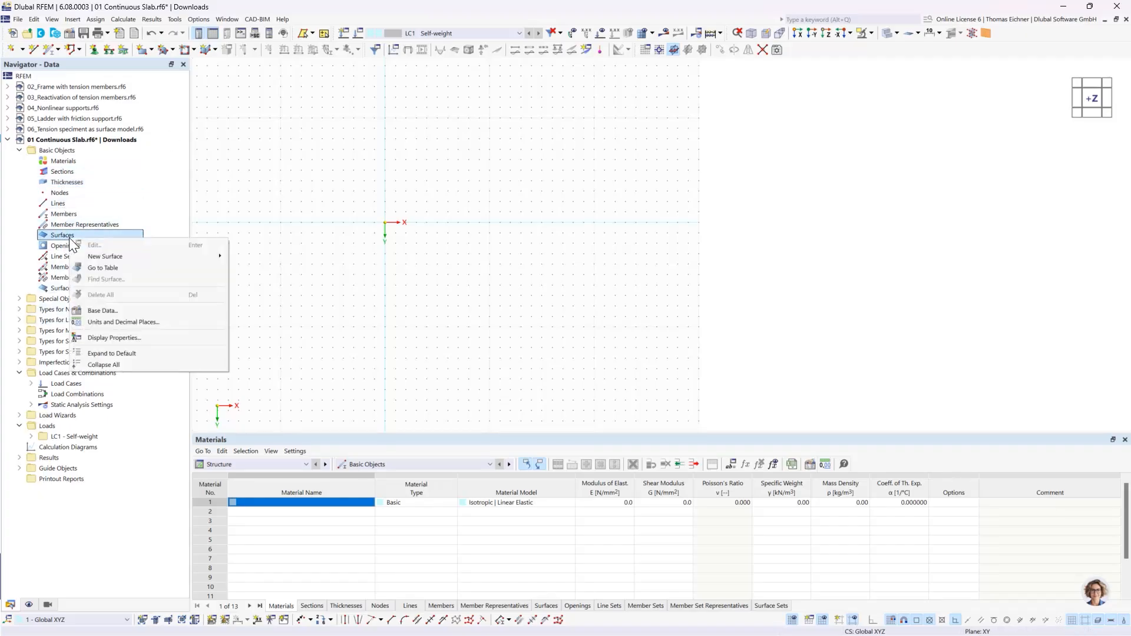
mouse_move(103, 258)
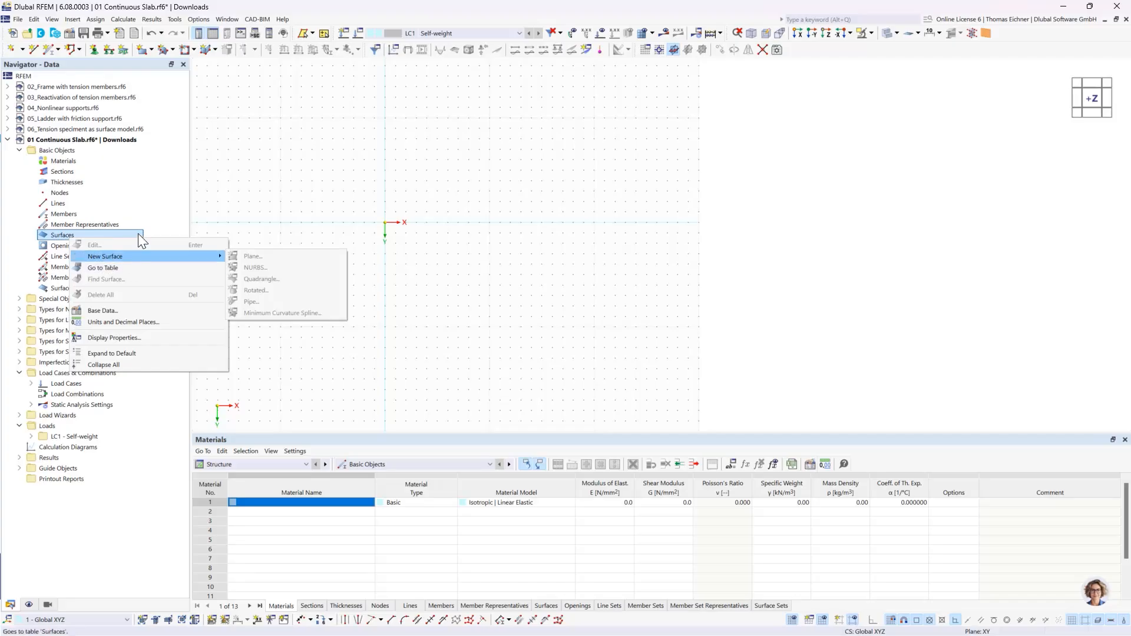
left_click(150, 211)
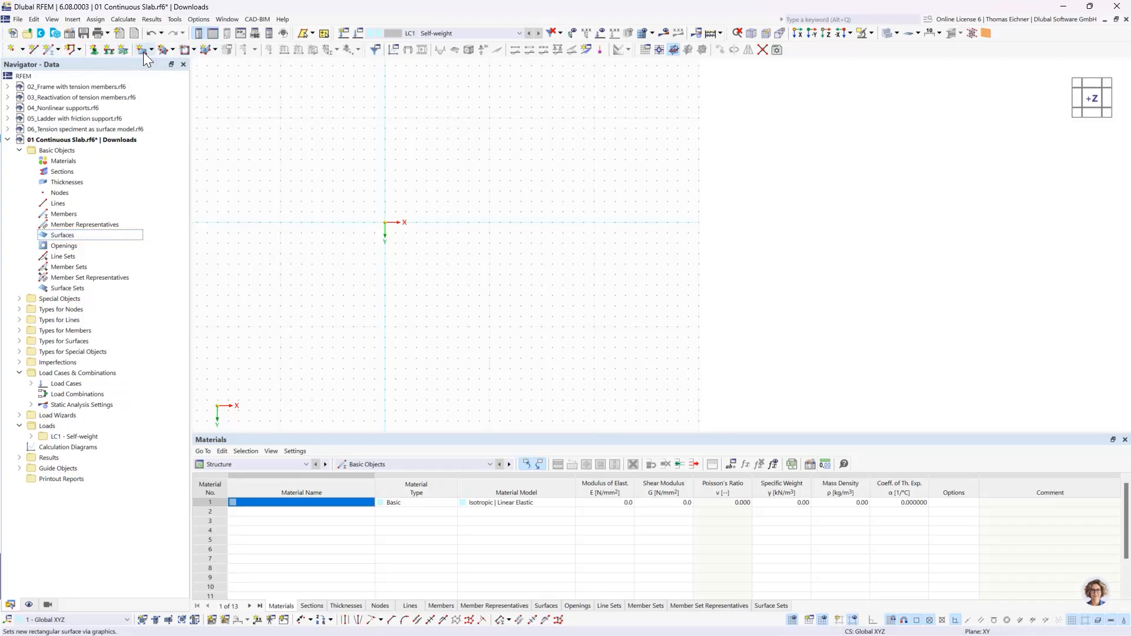
left_click(341, 149)
- Start a new rectangular surface with Standard stiffness and try to accept it without assigning a thickness
left_click(151, 52)
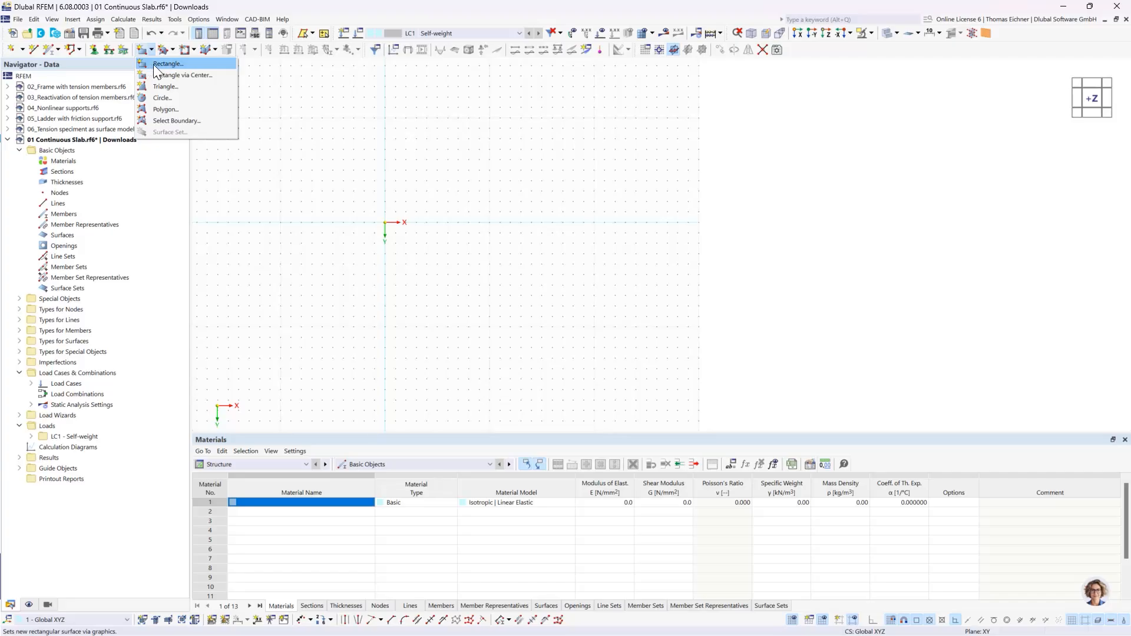
left_click(142, 52)
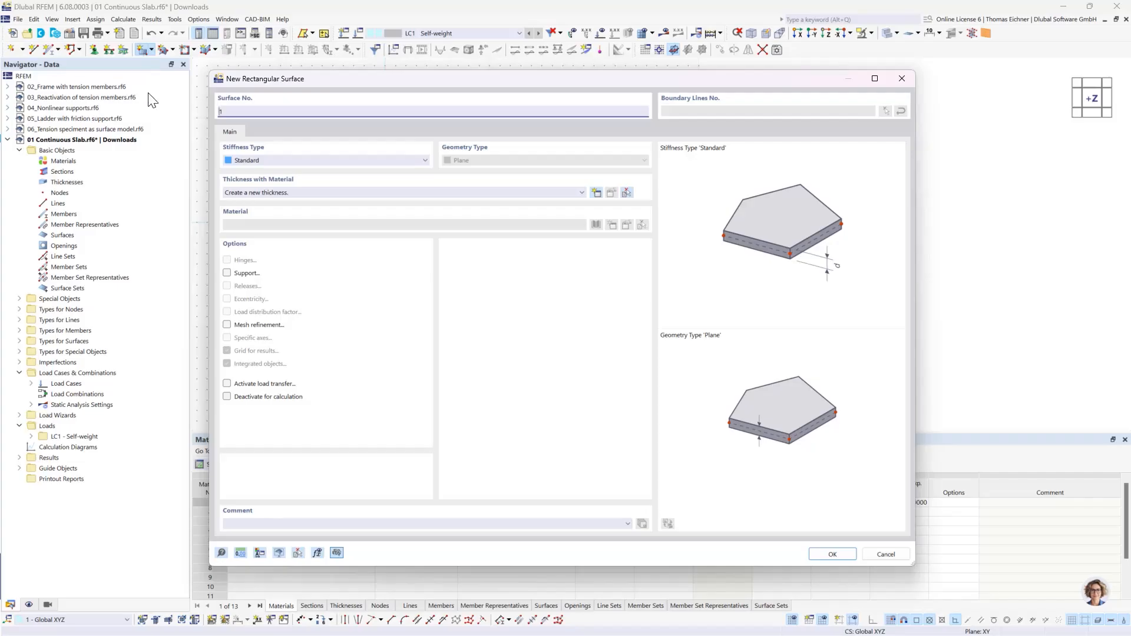
left_click_drag(324, 80, 344, 88)
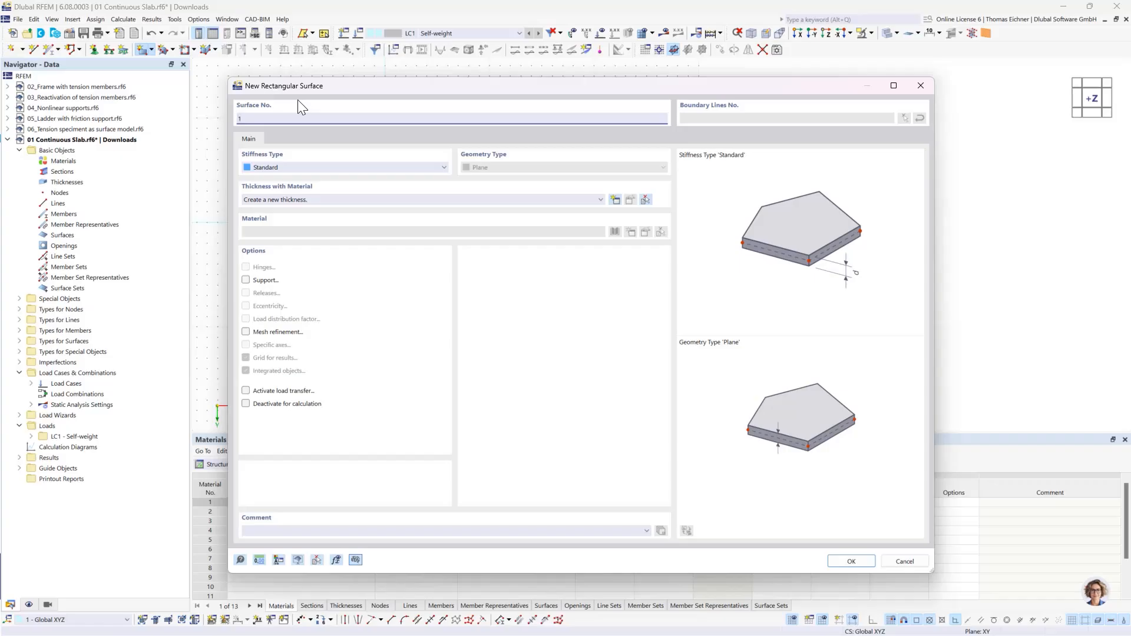
left_click_drag(347, 85, 287, 96)
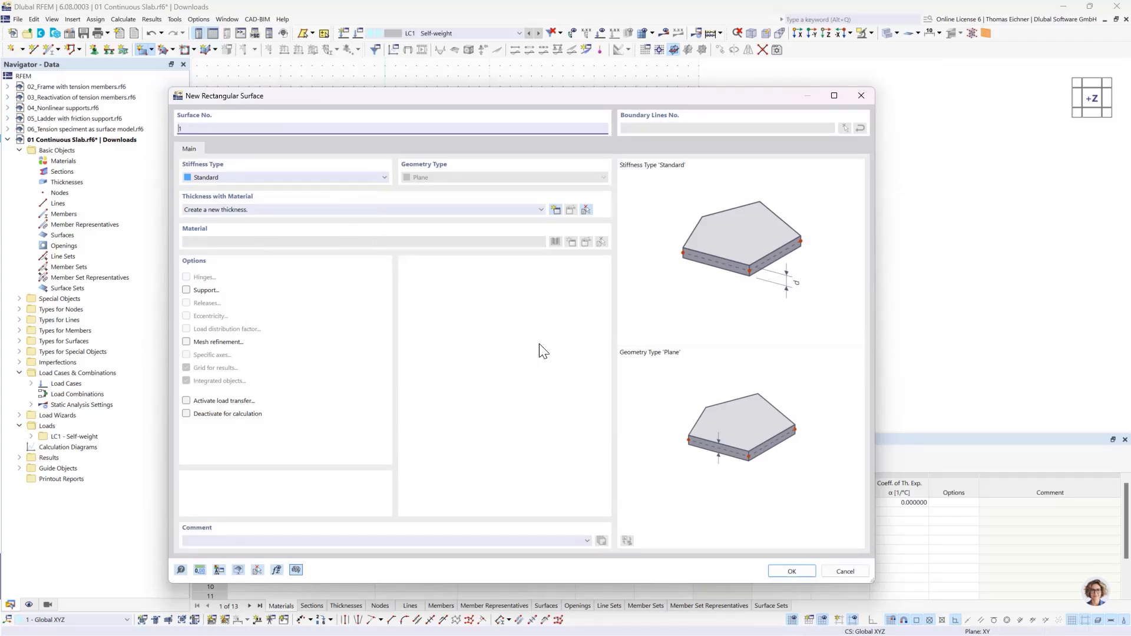
left_click(785, 574)
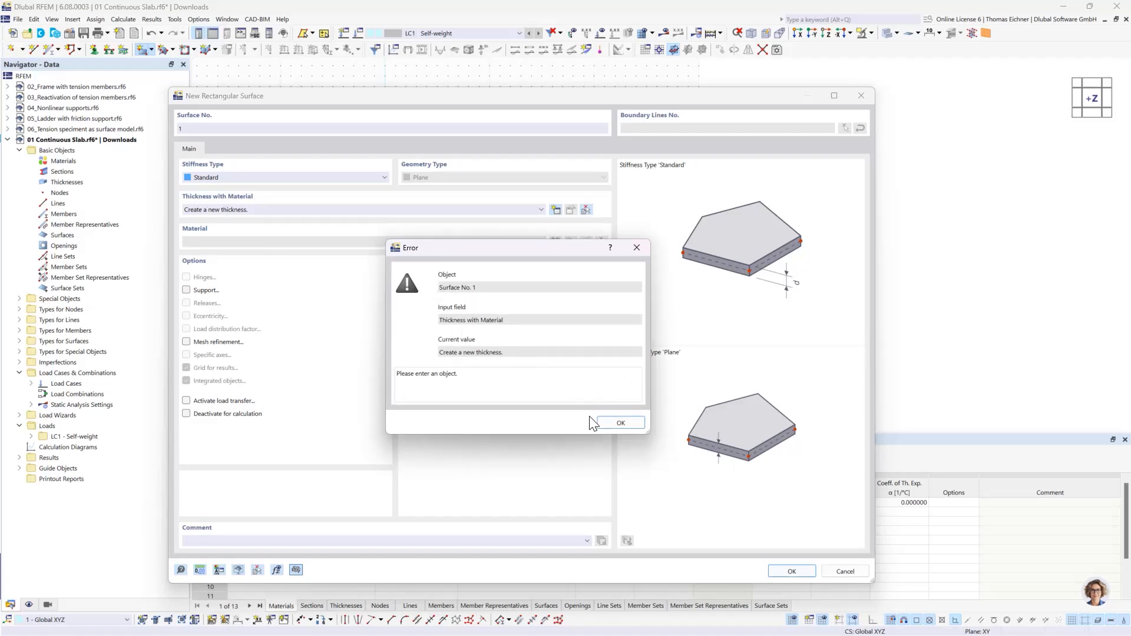
left_click(613, 426)
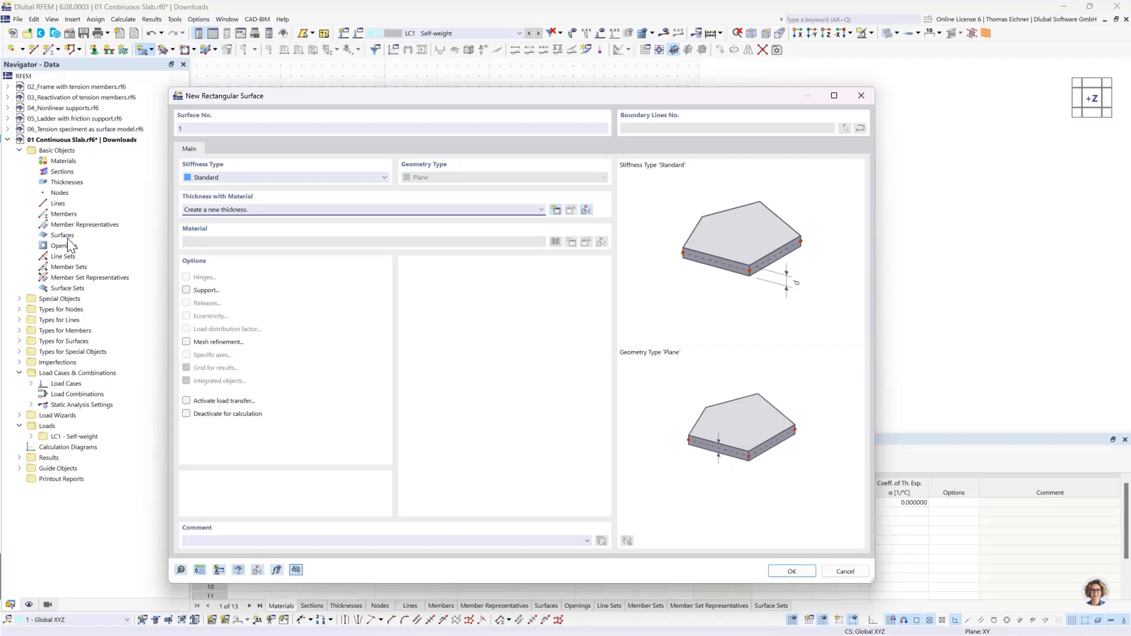
- Start a new thickness for the rectangular surface
left_click_drag(255, 99, 272, 82)
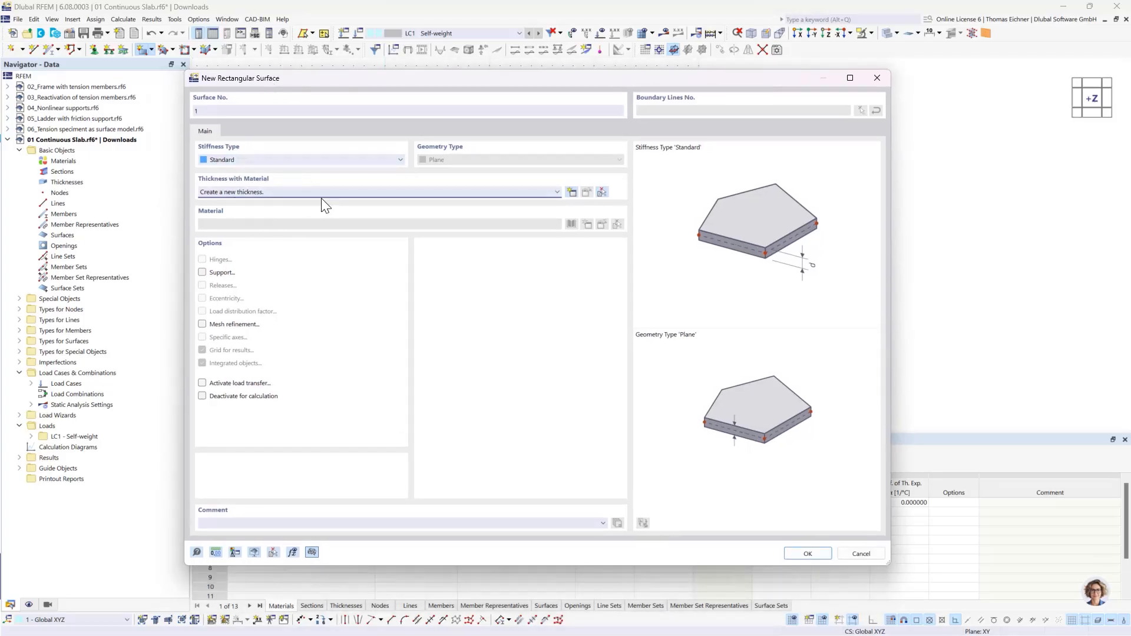
left_click(508, 190)
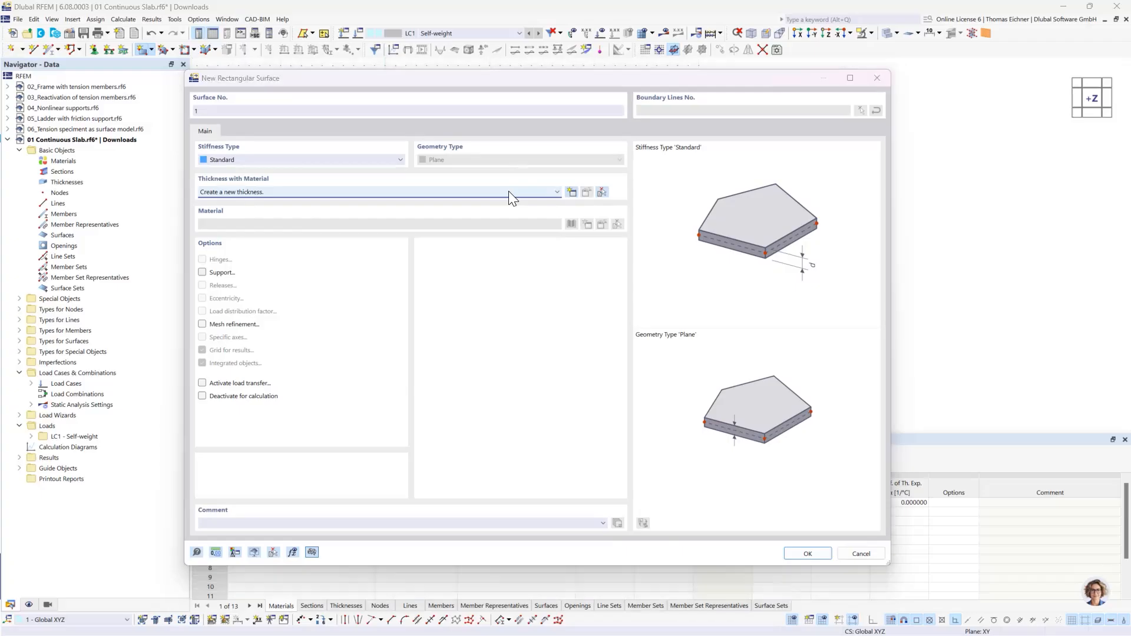
left_click_drag(444, 78, 518, 72)
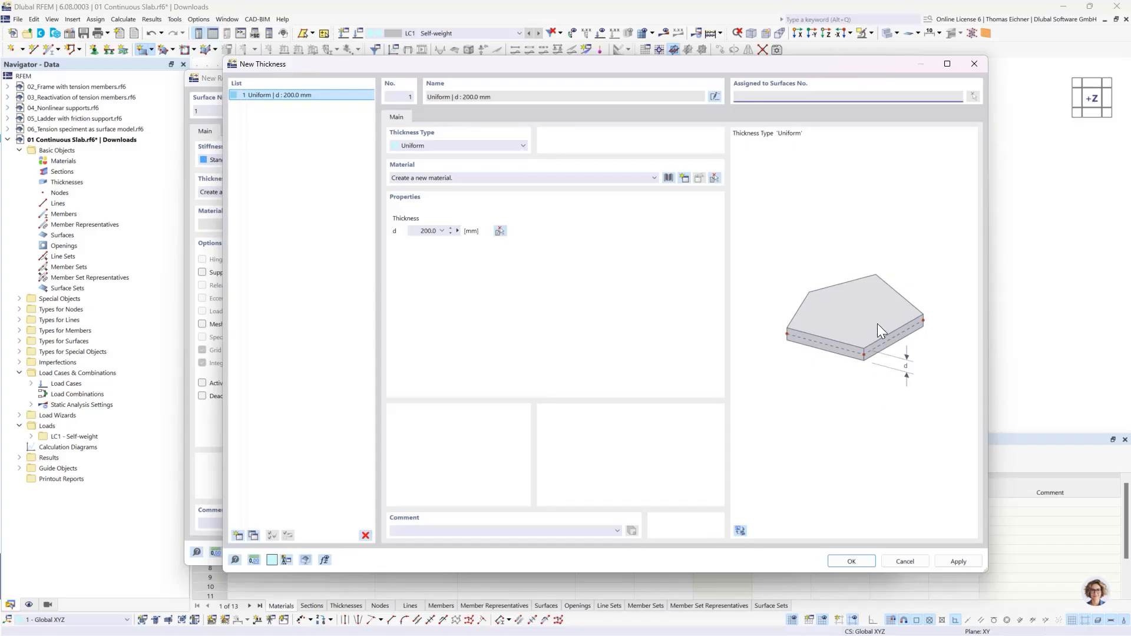
- Switch the new thickness to the Variable - 3 Nodes type, then return it to Uniform
left_click(497, 146)
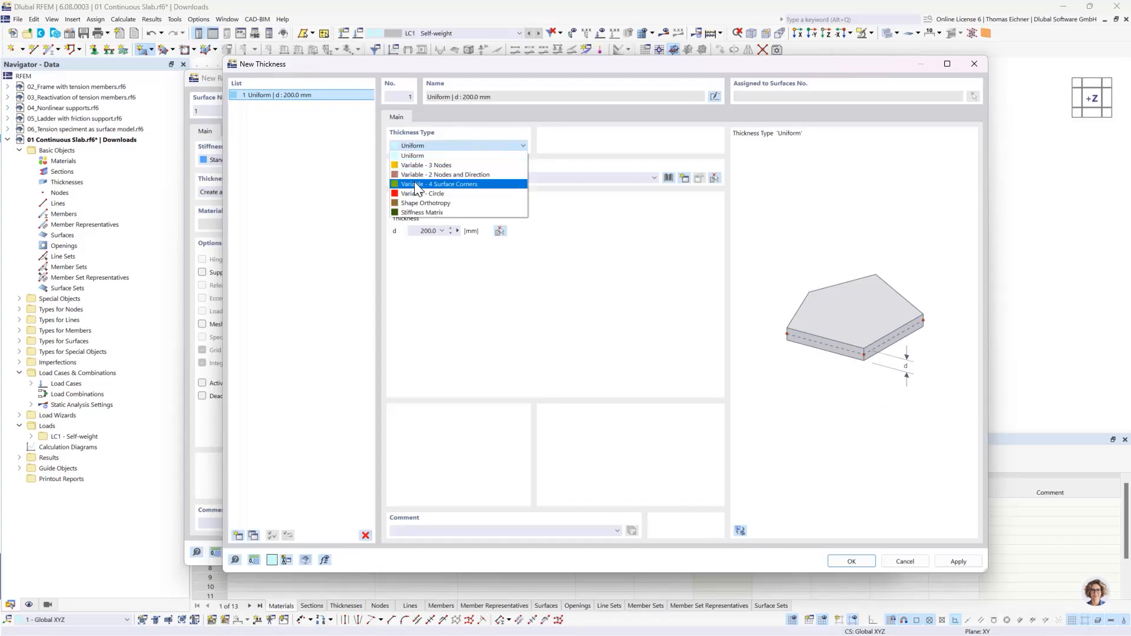
left_click(425, 166)
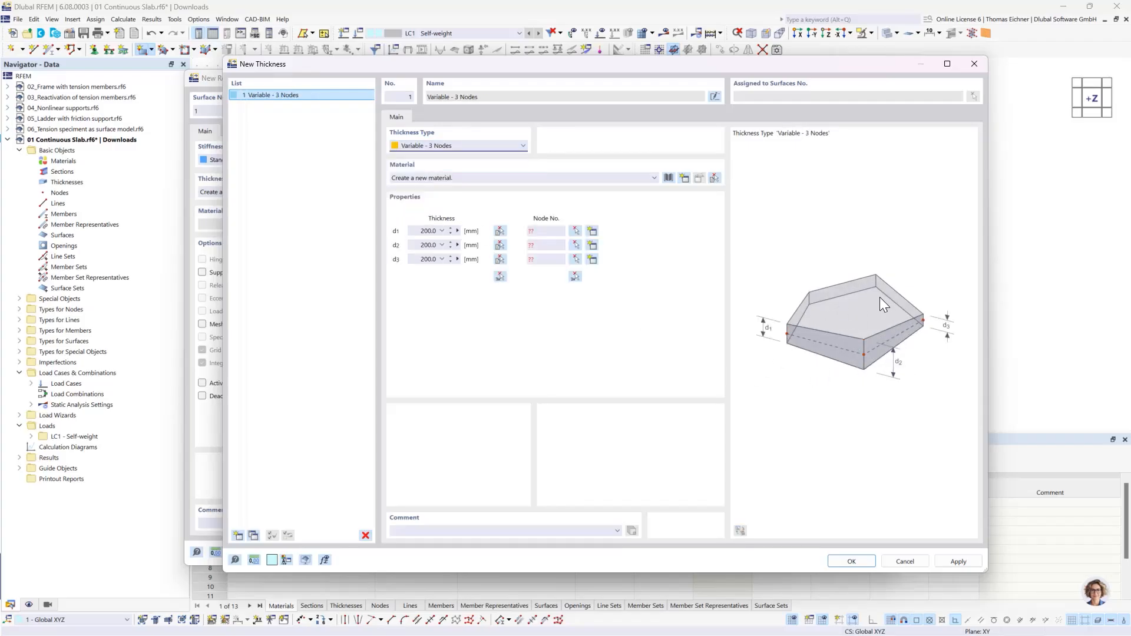
left_click(459, 146)
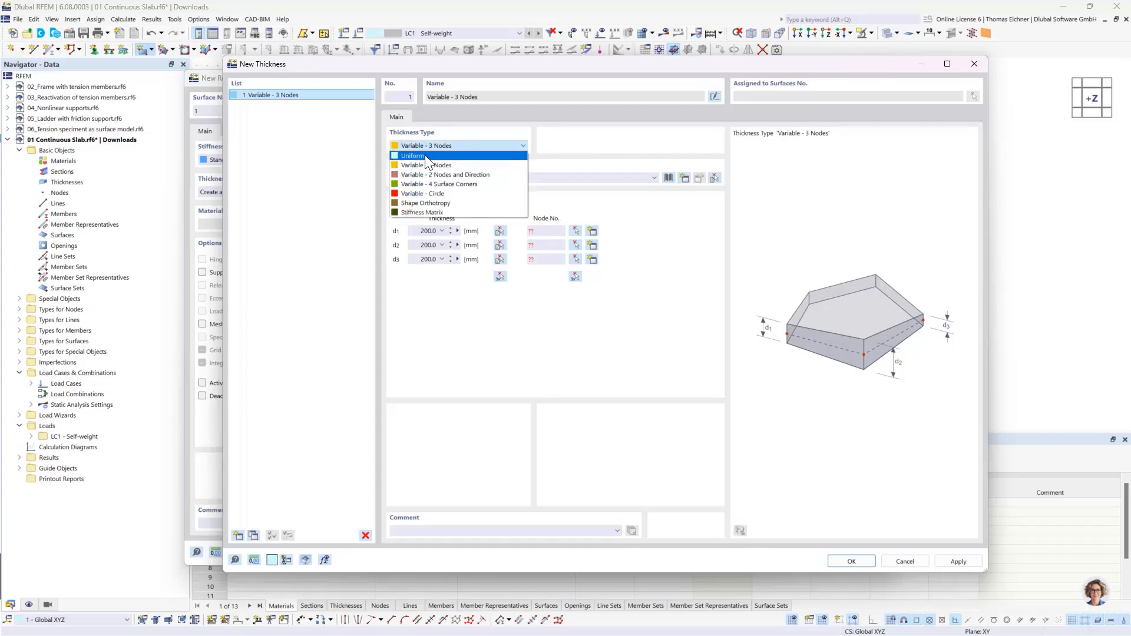
left_click(429, 166)
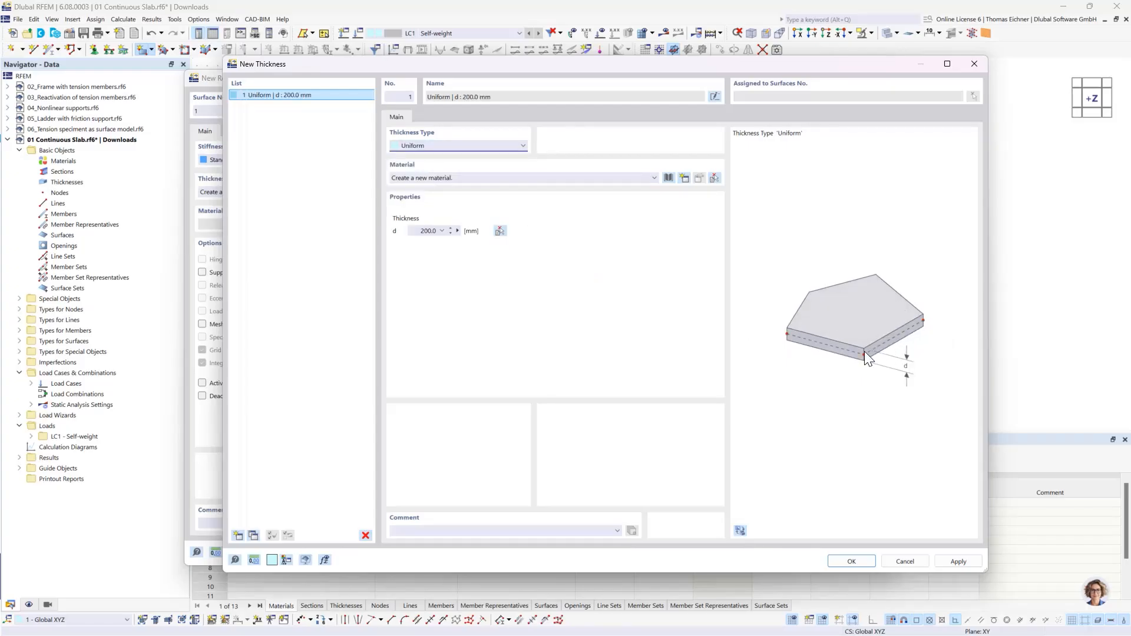
- Set the uniform thickness to 300 mm and open the material library for a new material
left_click(419, 232)
double_click(419, 232)
type("300")
left_click(419, 231)
left_click(457, 181)
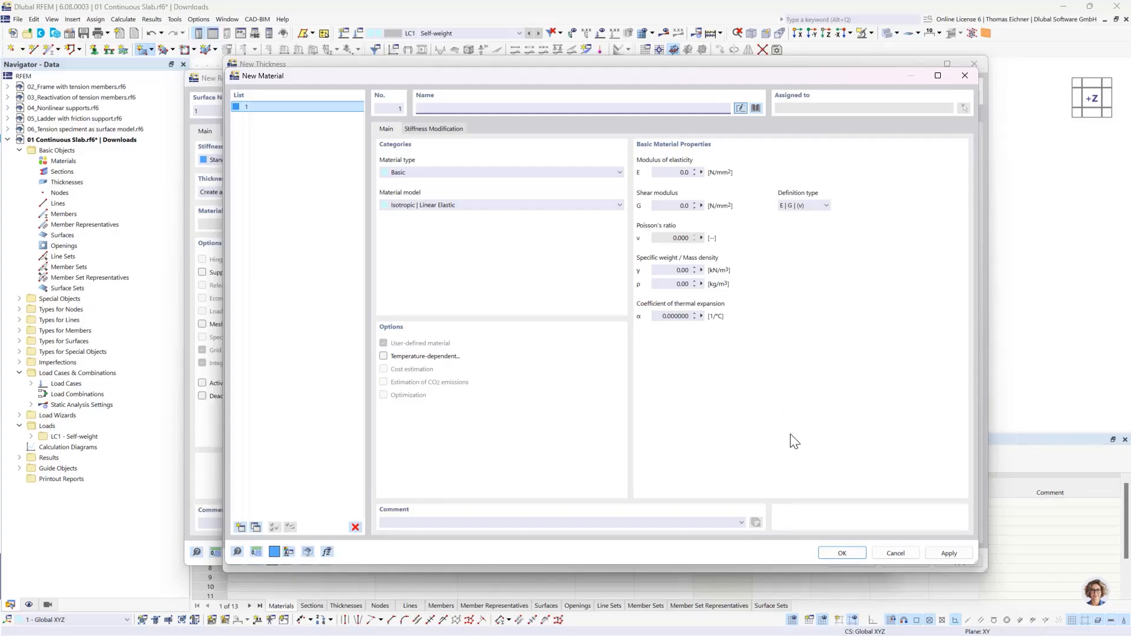
left_click(753, 113)
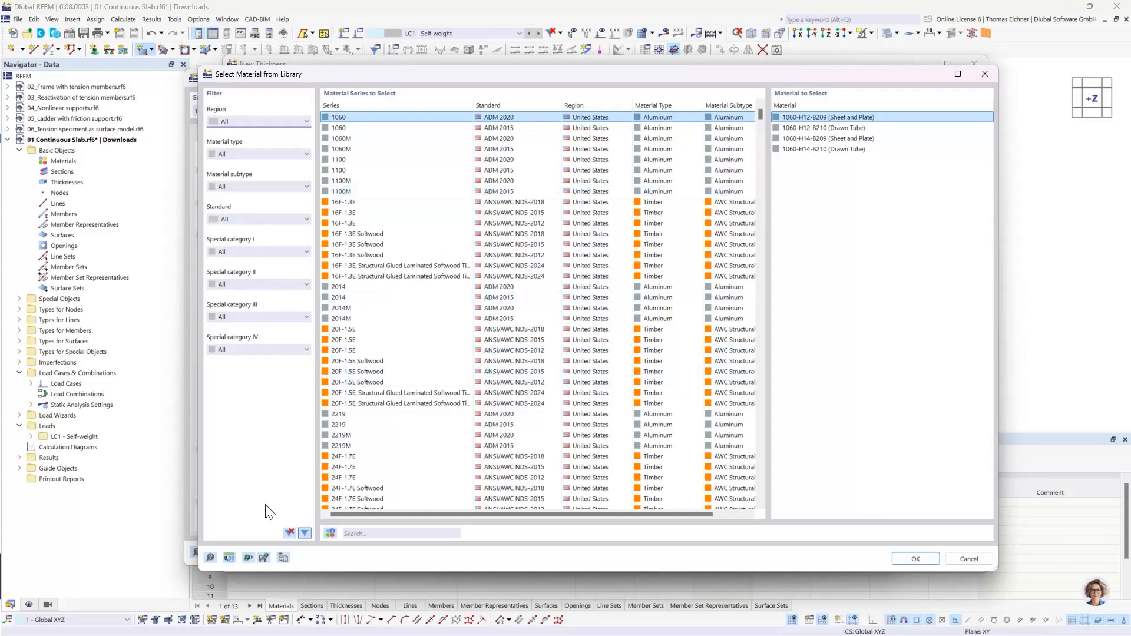
- Filter the material library by the region Germany, then reset the region filter to All
left_click(235, 120)
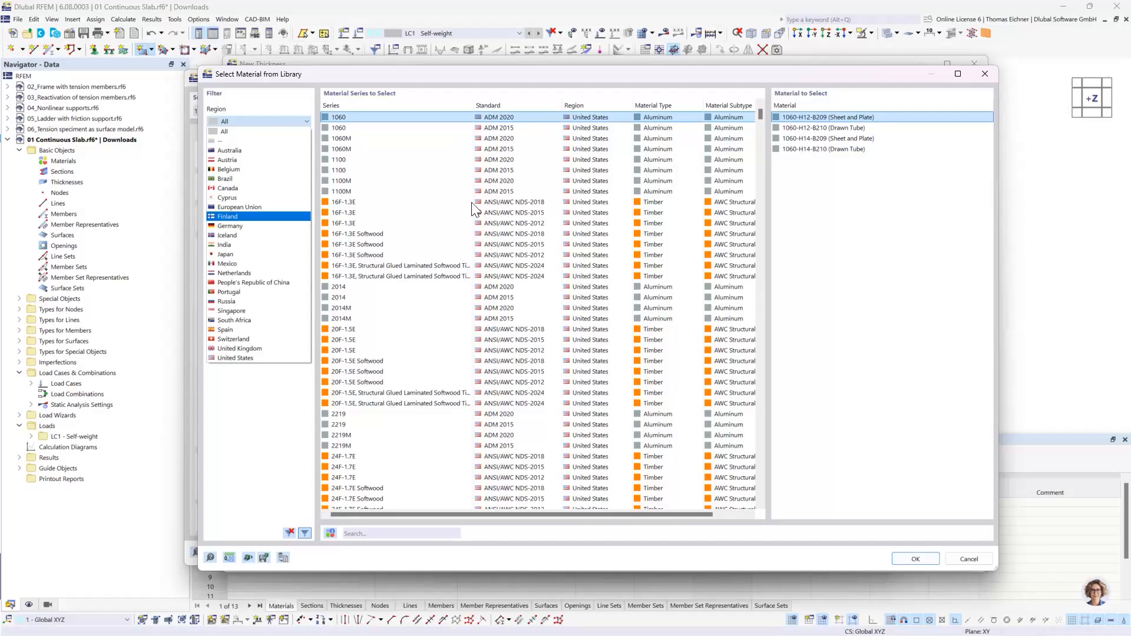
left_click(231, 227)
left_click(252, 121)
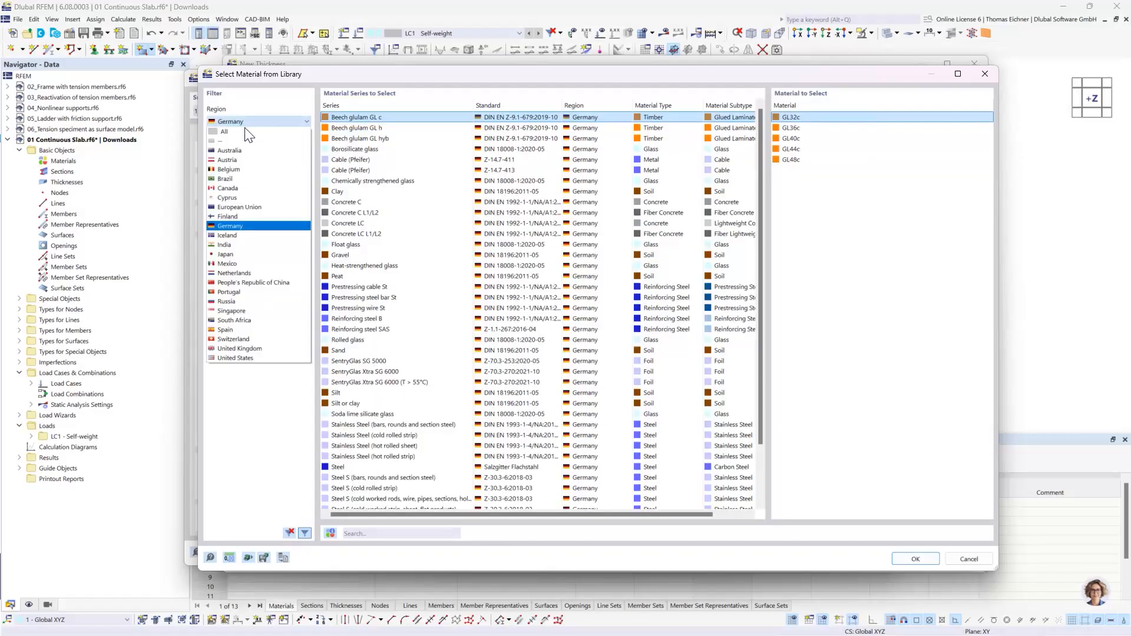
left_click(238, 133)
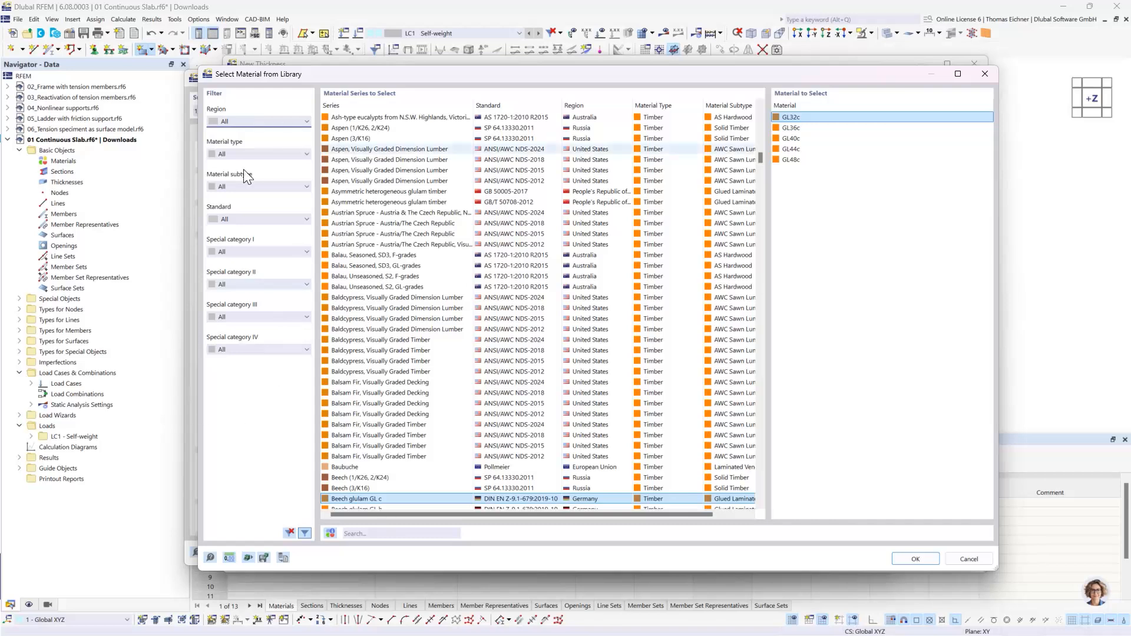
- Search the material library for C30 and sort the matching series by standard
left_click(379, 534)
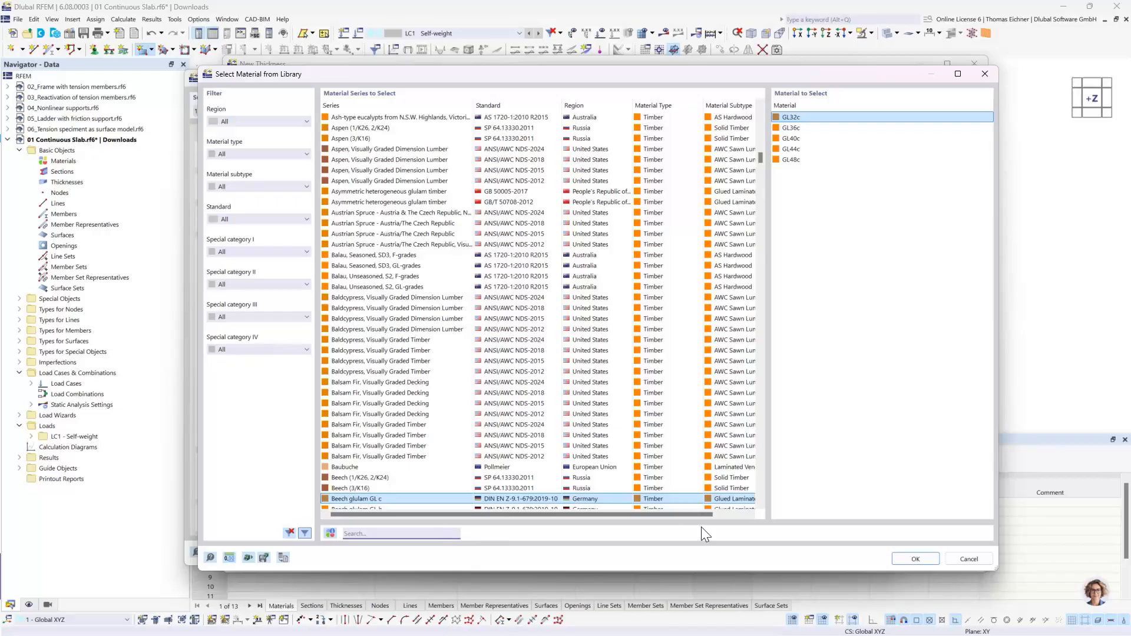
type("C30")
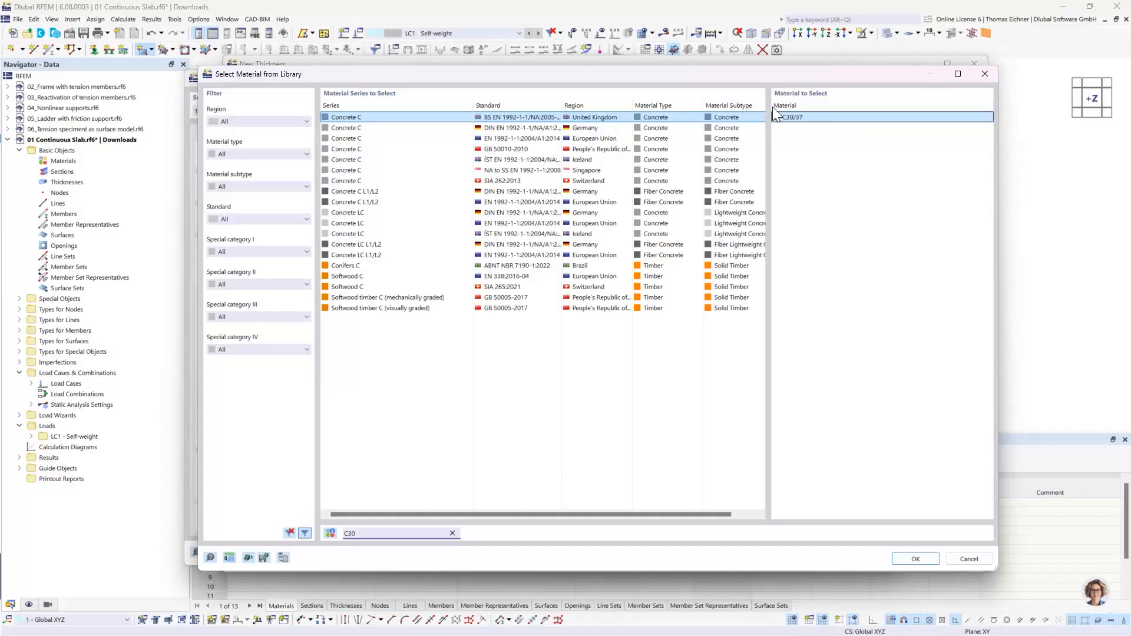
left_click(792, 116)
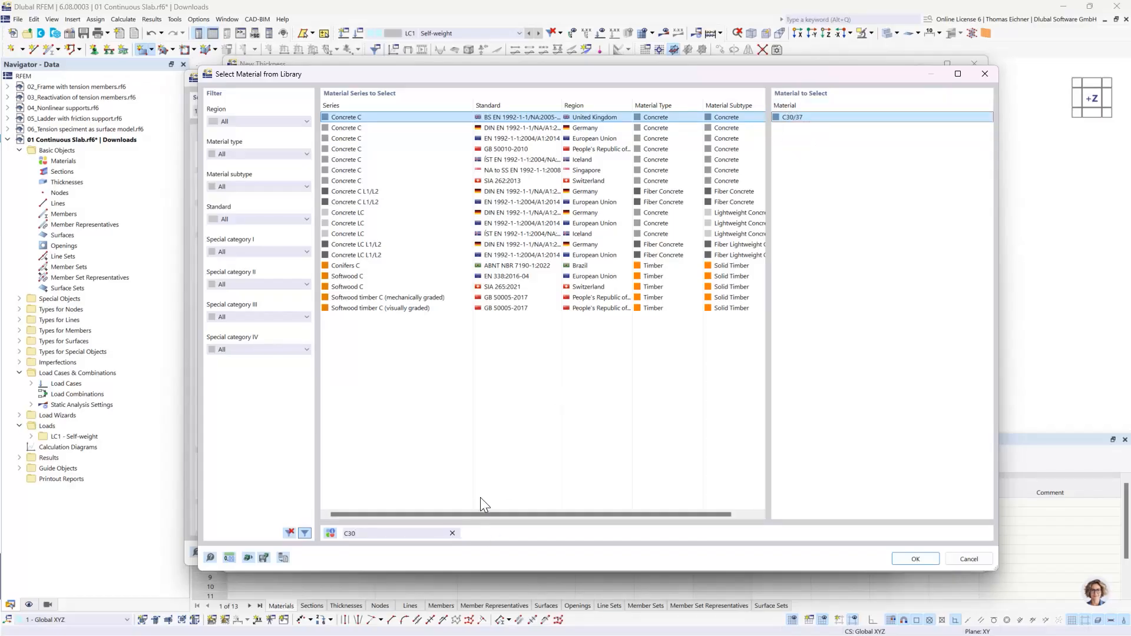
left_click(530, 170)
left_click(522, 138)
left_click(522, 129)
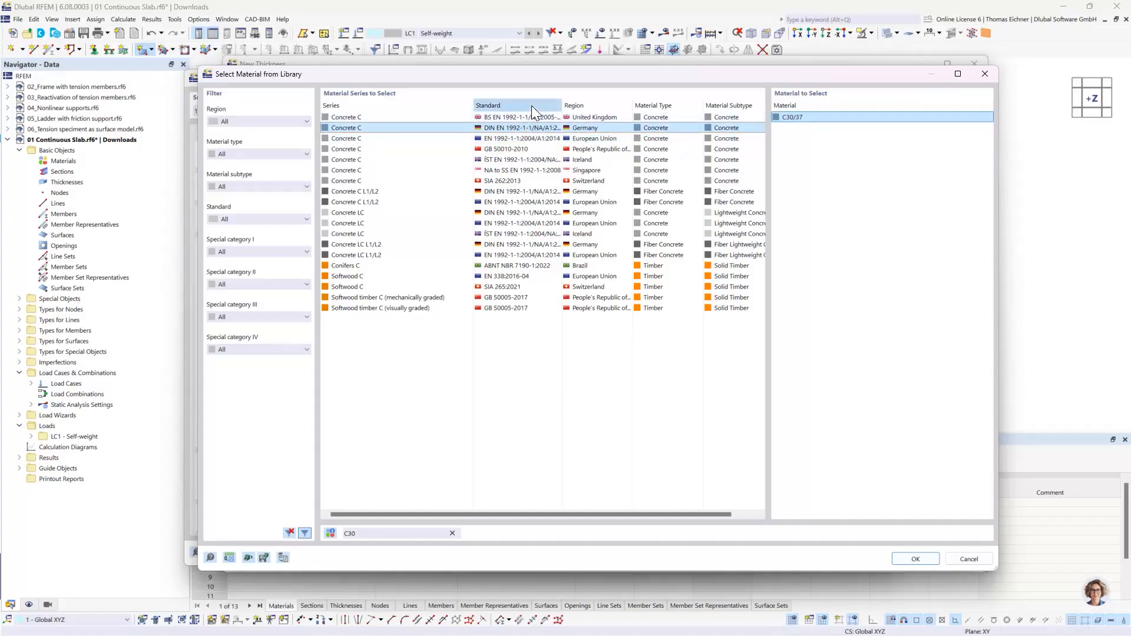
left_click(531, 104)
left_click(524, 107)
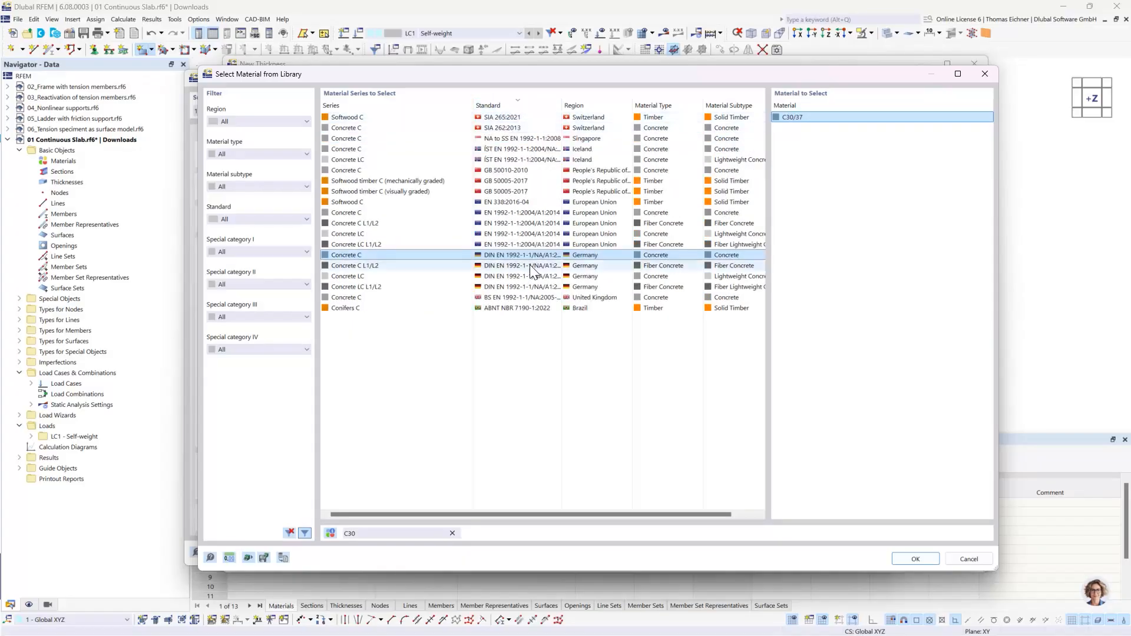
- Assign C30/37 from the German DIN EN 1992-1-1 Concrete C series to the thickness and accept the material and thickness definitions
left_click(401, 265)
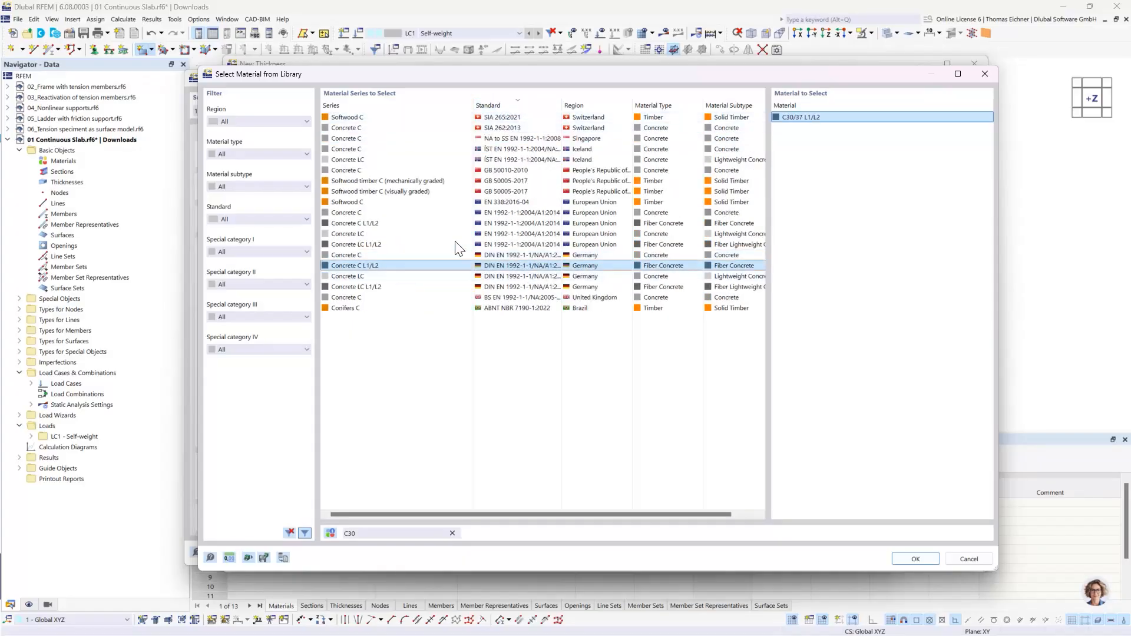
left_click(494, 255)
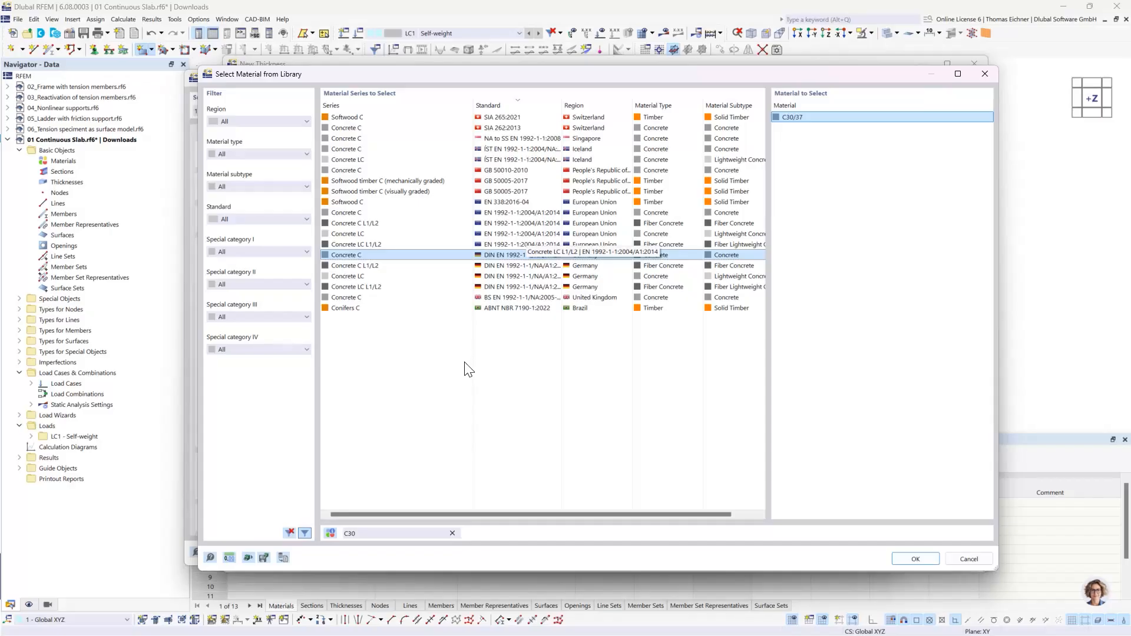
left_click(494, 276)
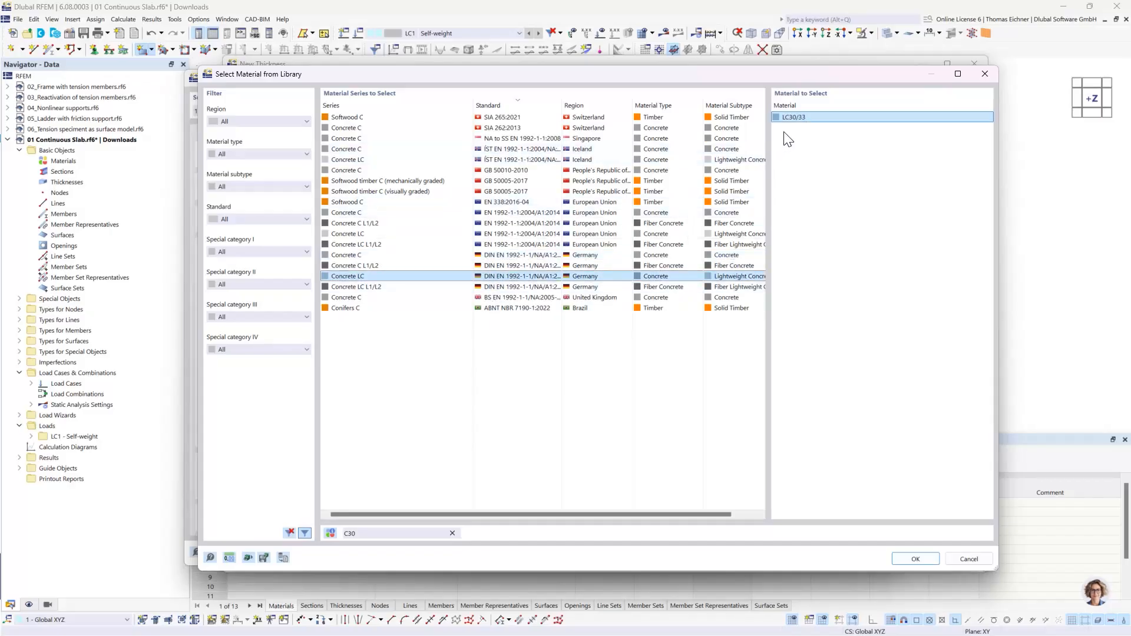
left_click(503, 258)
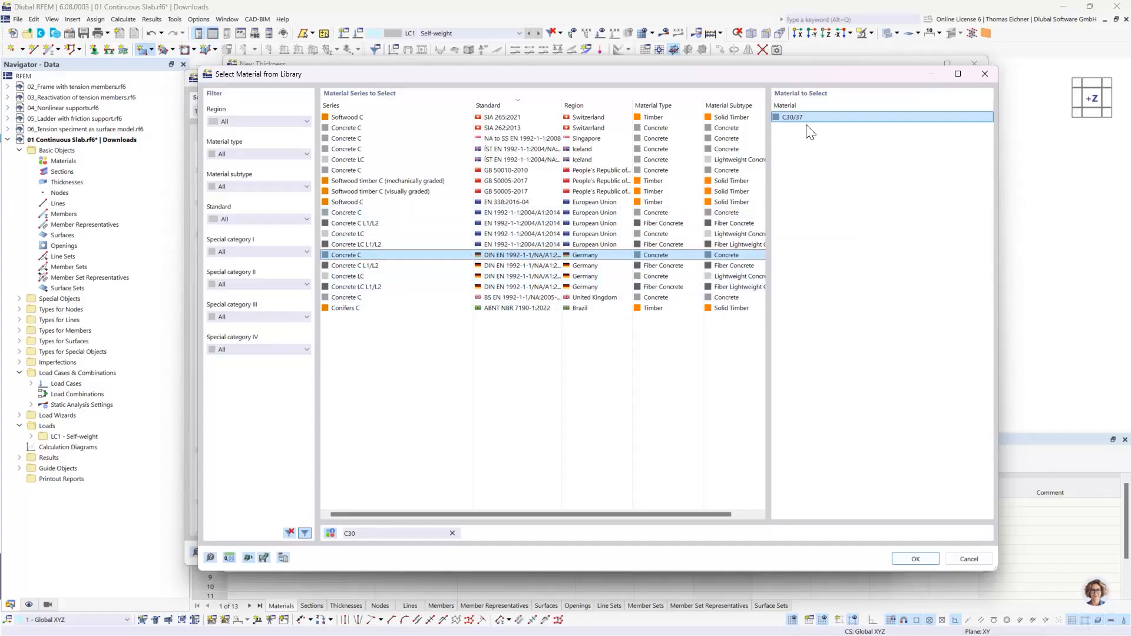
left_click(917, 559)
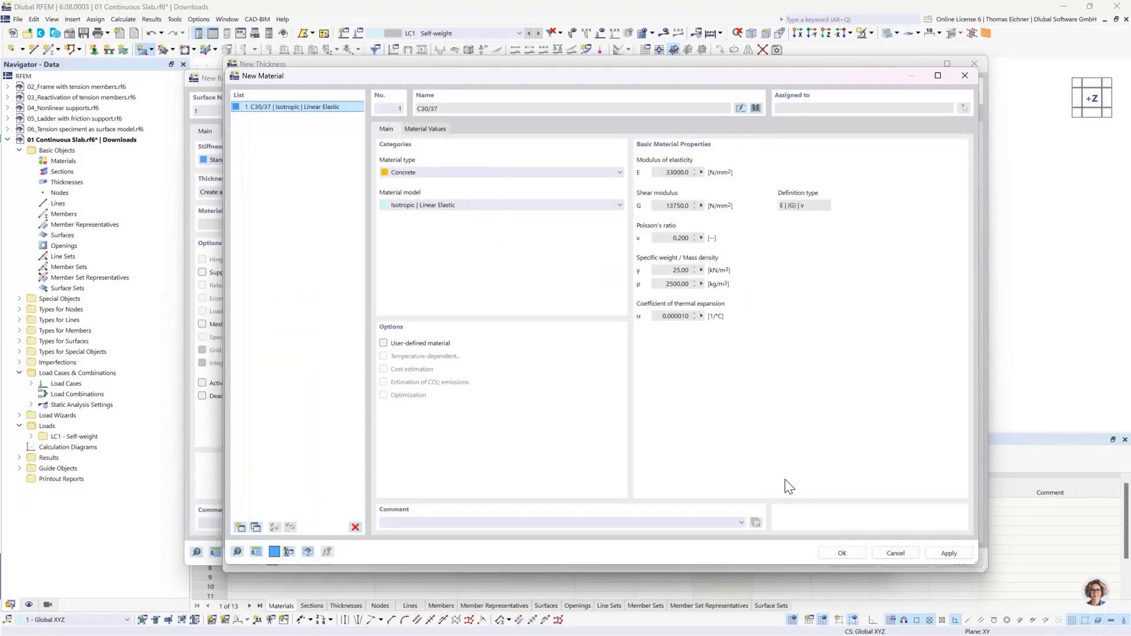
left_click(843, 554)
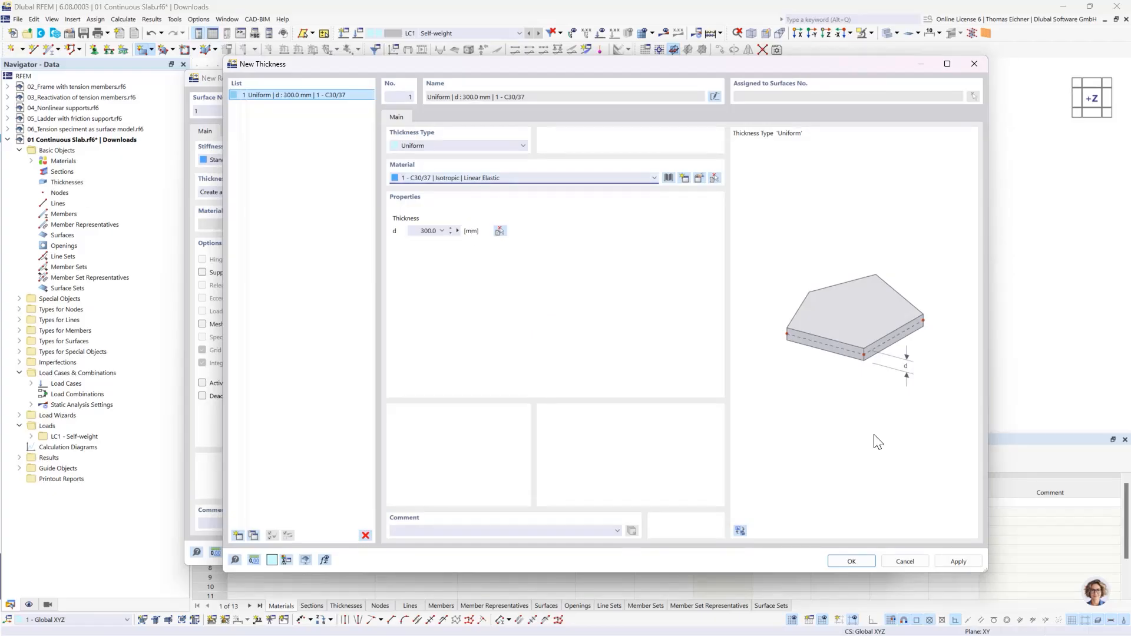
left_click(851, 559)
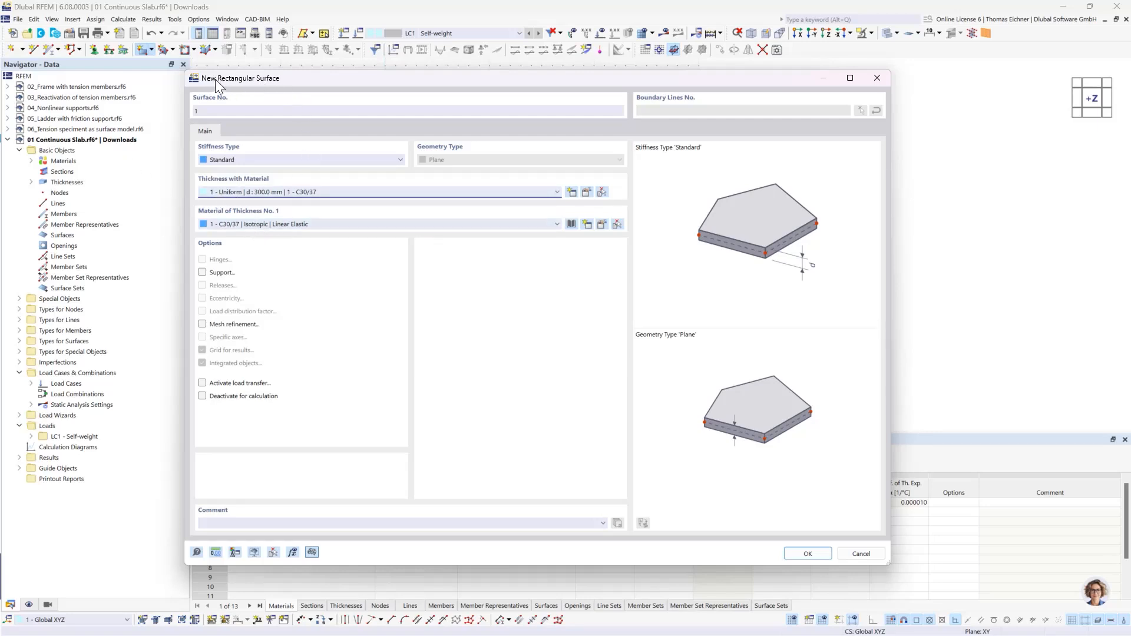
- Accept the surface settings and draw the rectangular surface from the origin to X 10000 mm, Y 5000 mm
left_click_drag(214, 79, 257, 83)
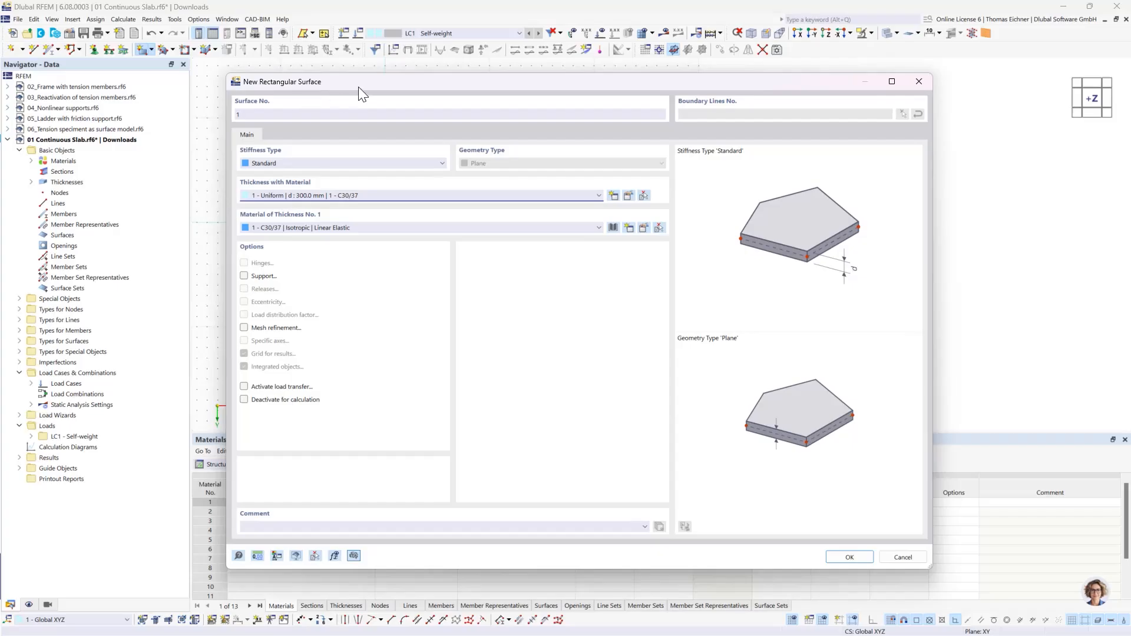
left_click_drag(358, 86, 245, 60)
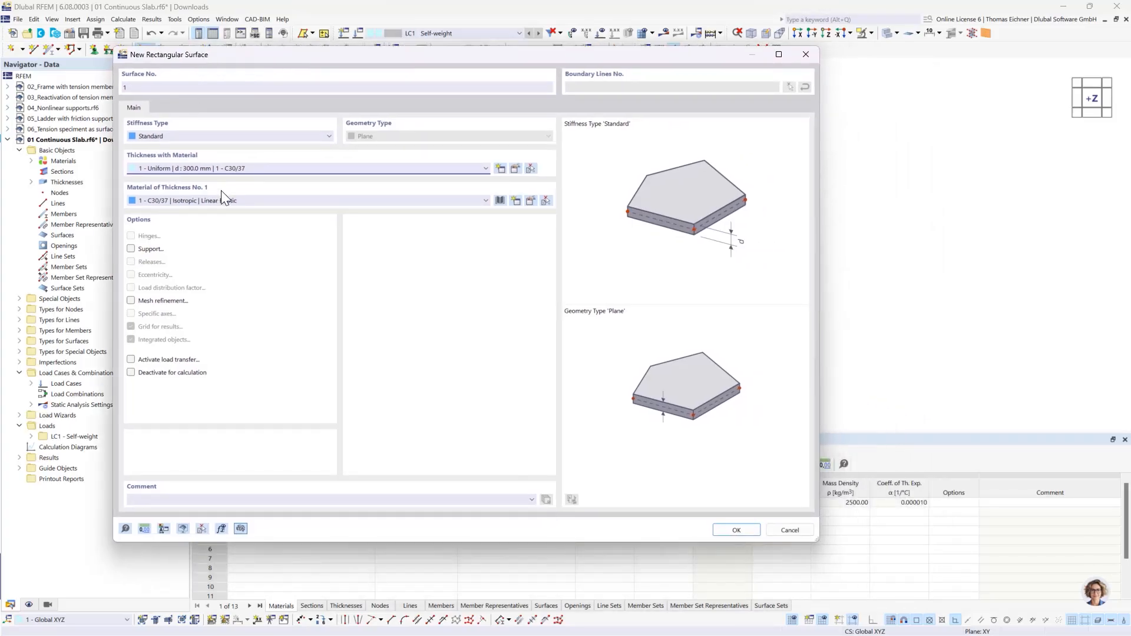
left_click(735, 530)
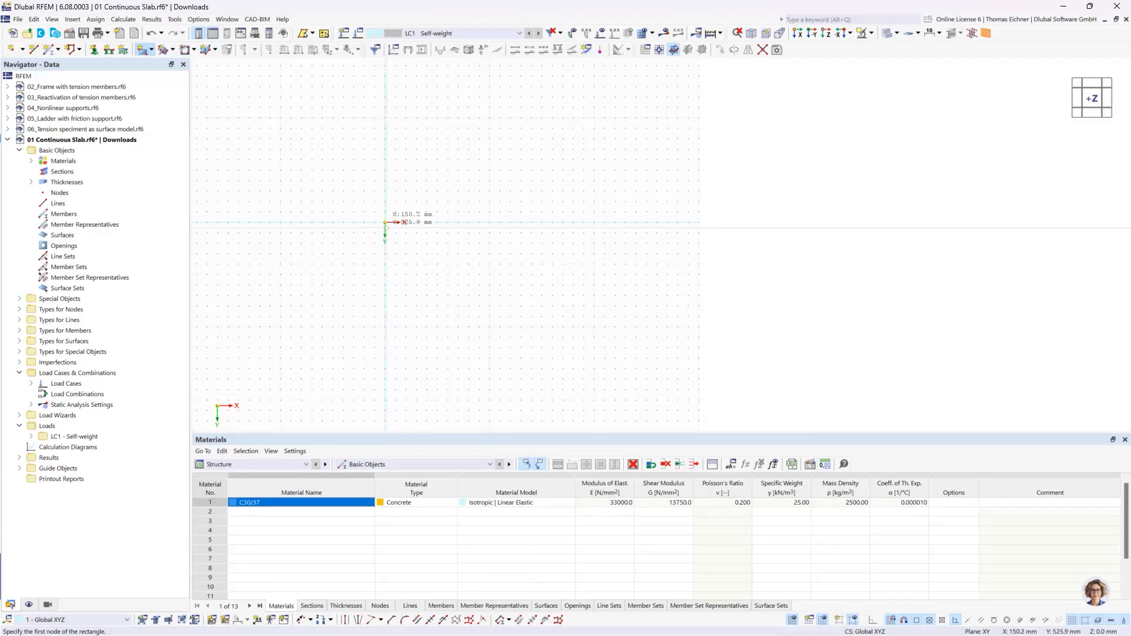
left_click(386, 223)
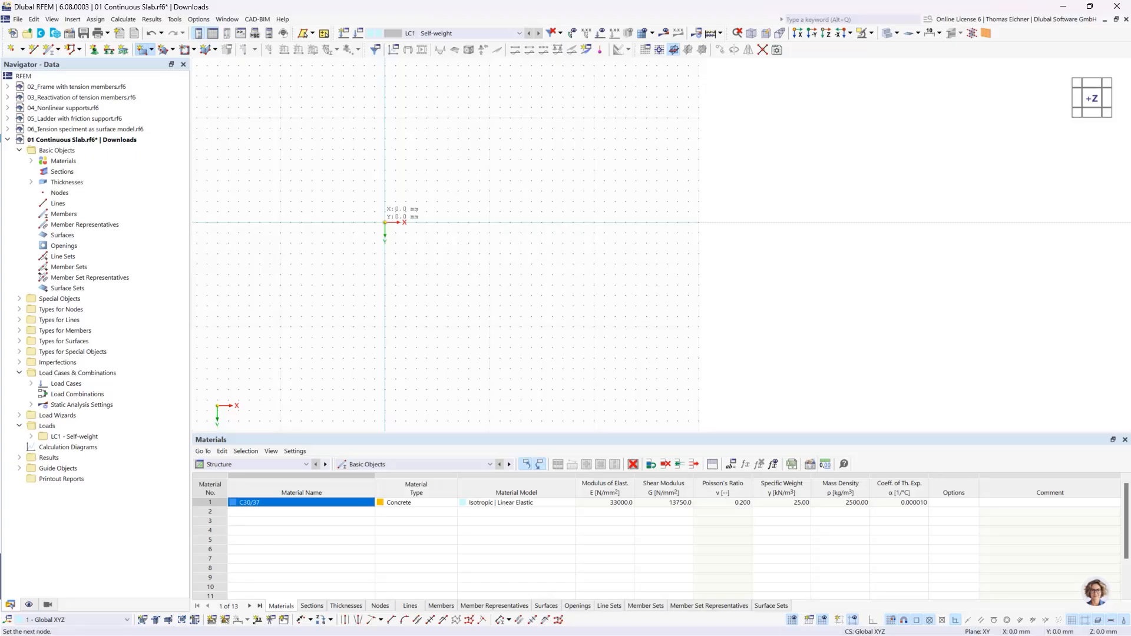
left_click(489, 275)
key("Escape")
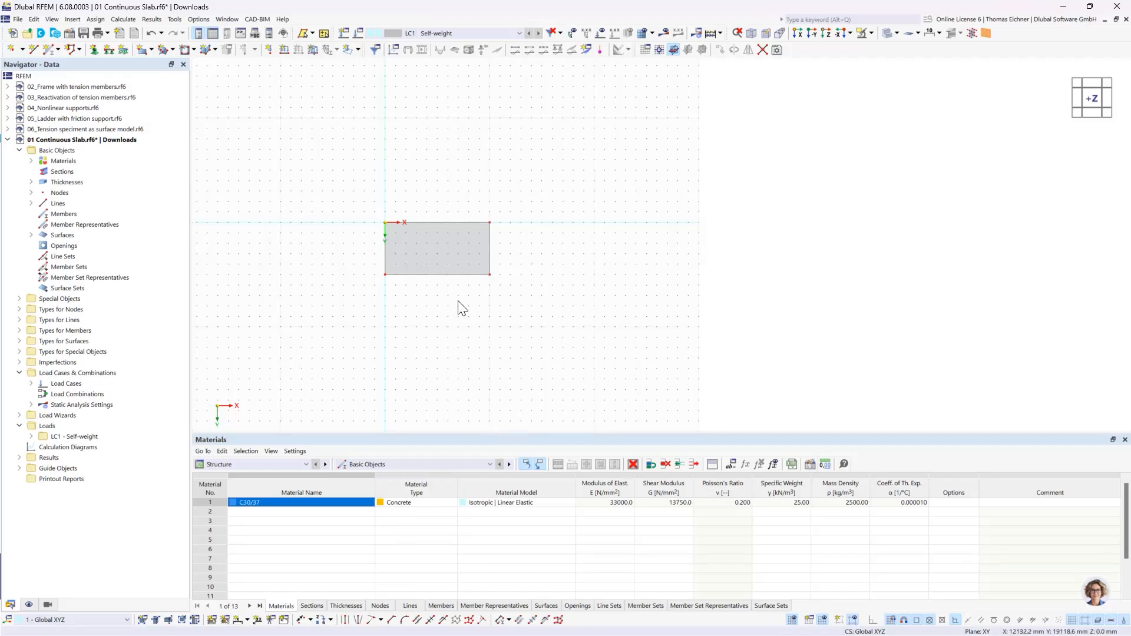
- Display the model in transparent mode and examine the slab's dashed inner outline up close in a tilted view
scroll(461, 291, "up", 3)
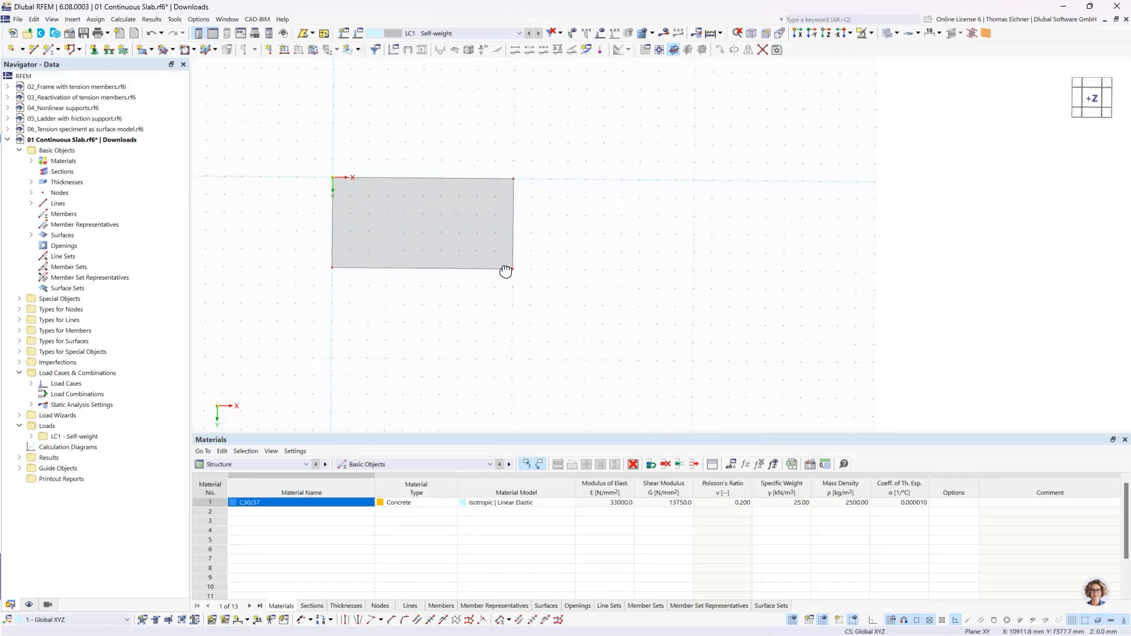
middle_click_drag(505, 271, 524, 226, "ctrl")
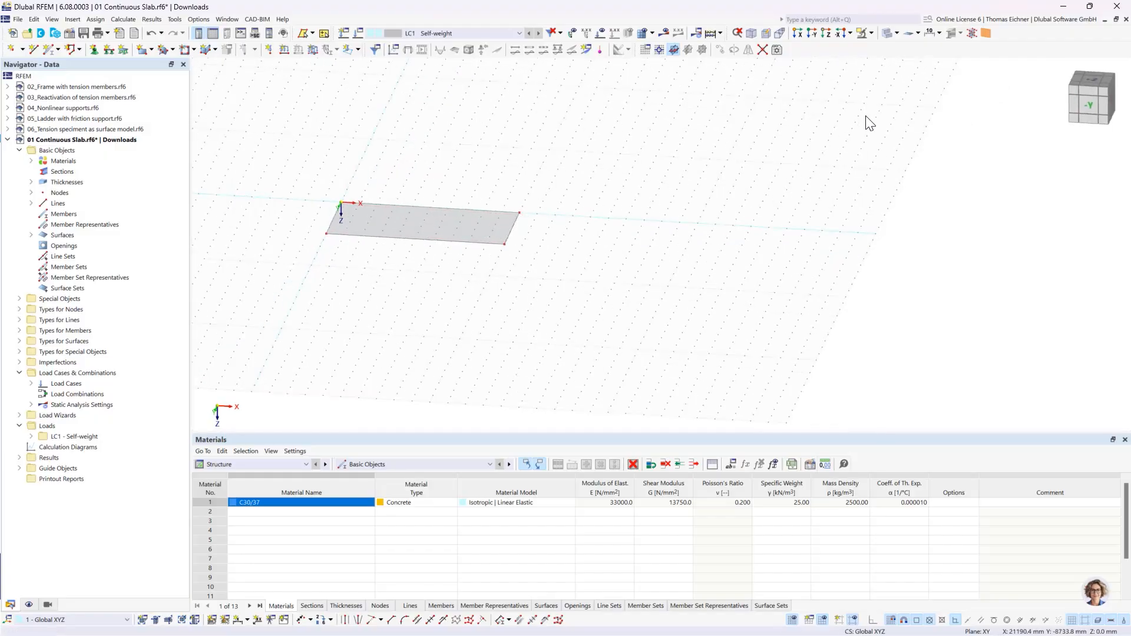
left_click(886, 33)
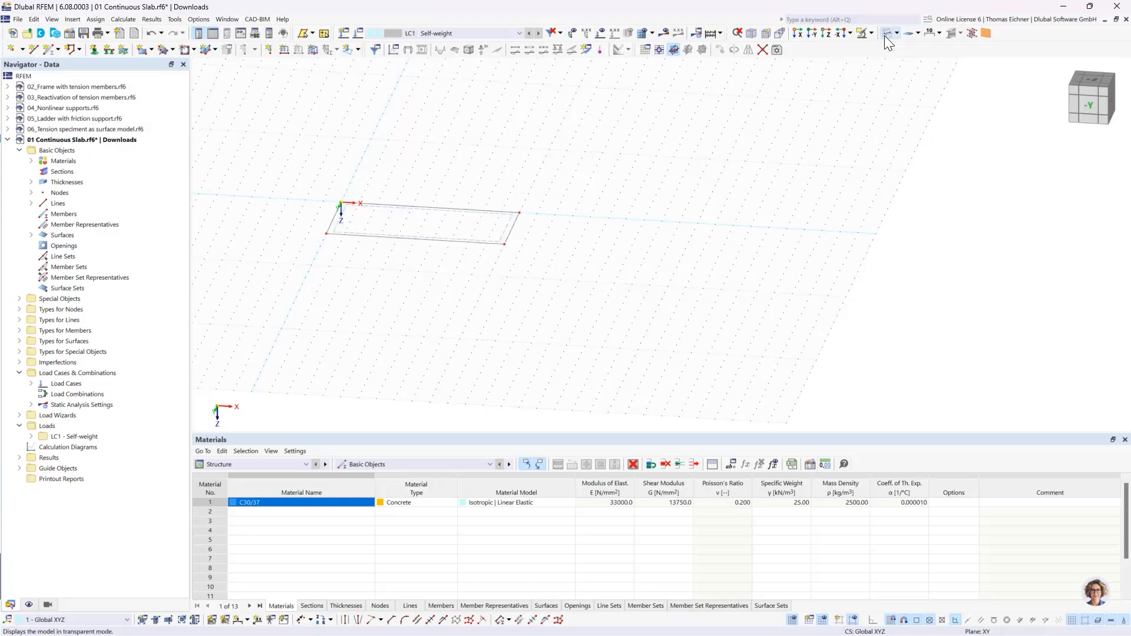
scroll(567, 213, "up", 2)
middle_click_drag(376, 186, 520, 181)
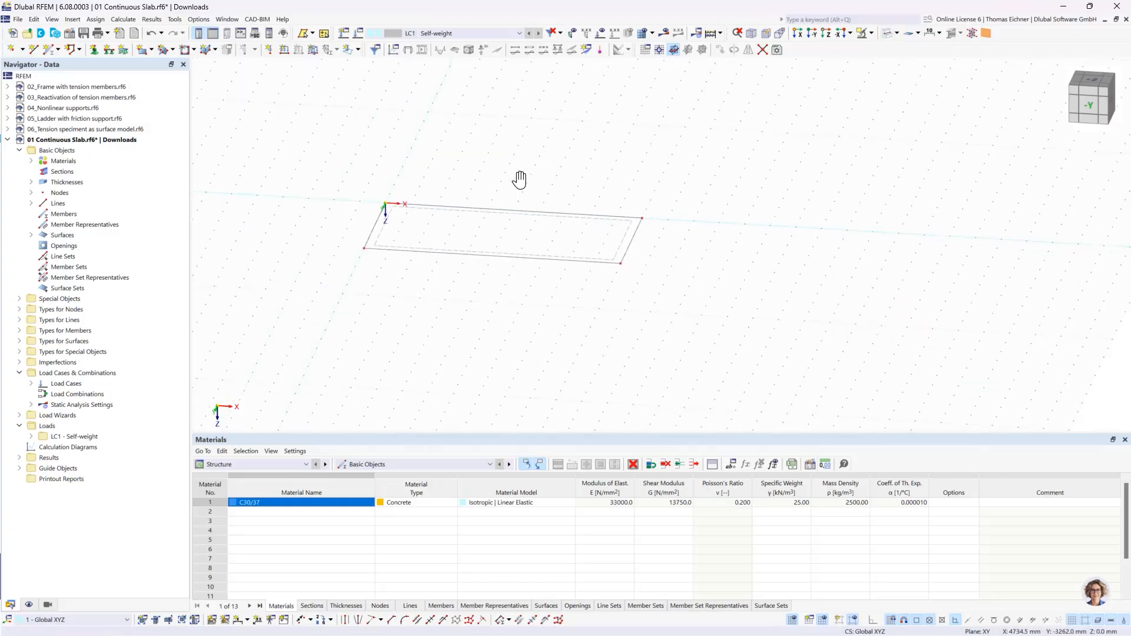
scroll(522, 182, "up", 2)
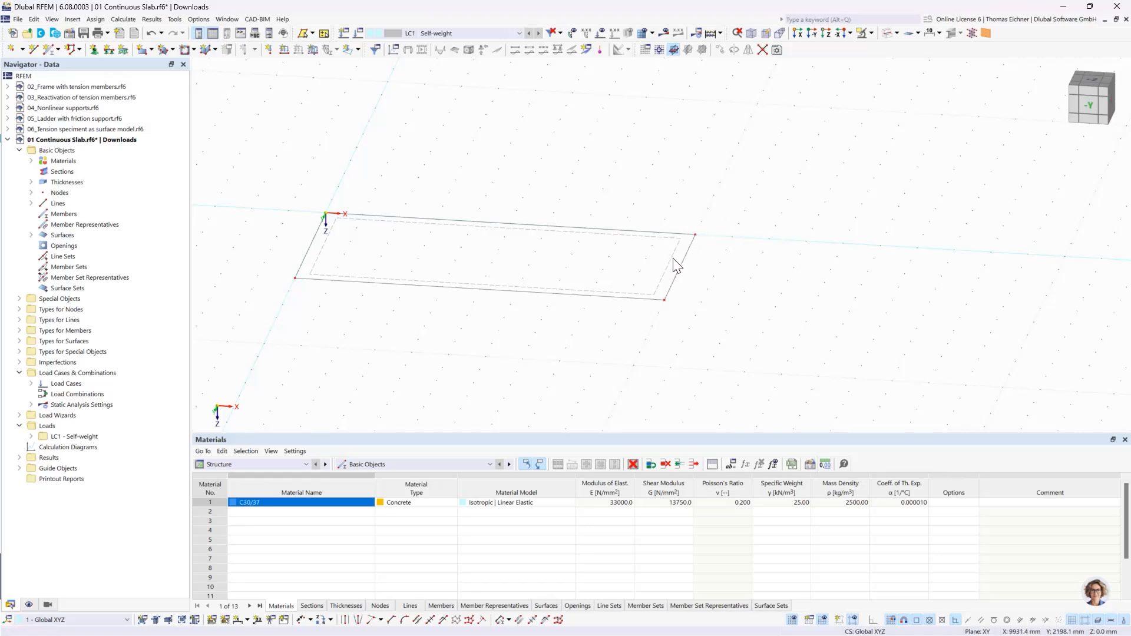
scroll(670, 263, "up", 3)
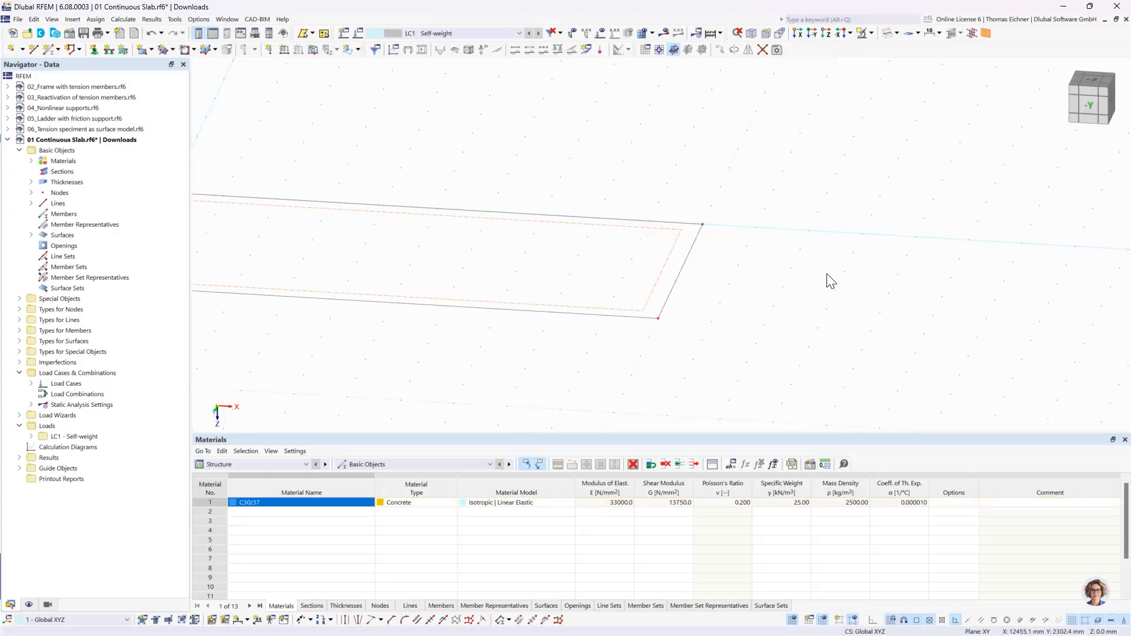
- Review the slab's surface settings without changes and examine the material, thickness and surface entries in the model data
double_click(649, 303)
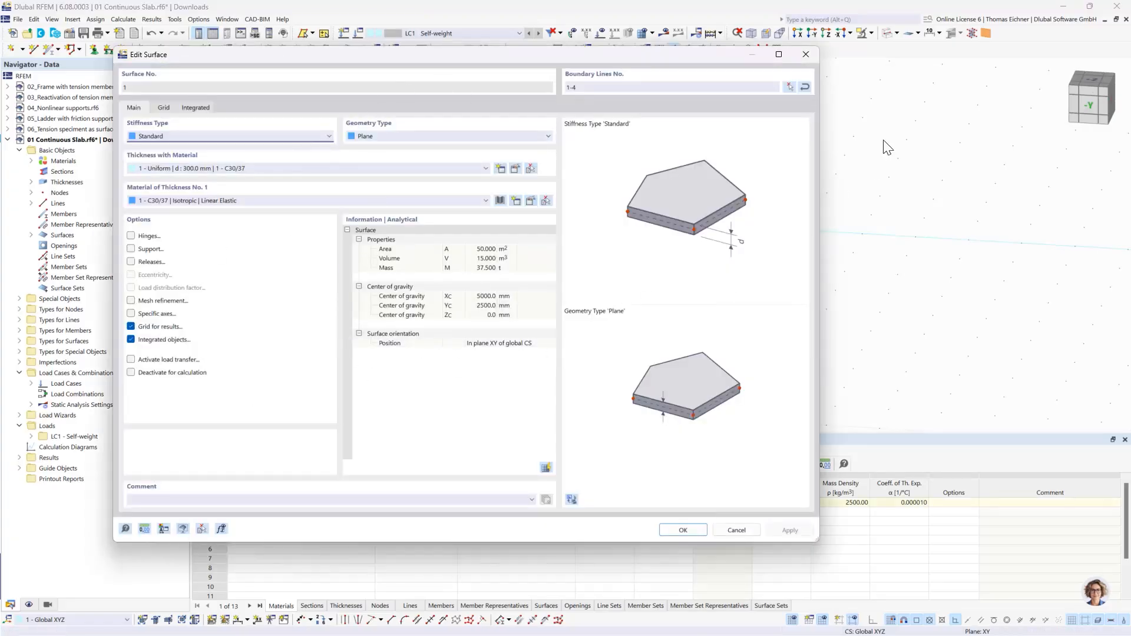
left_click(806, 55)
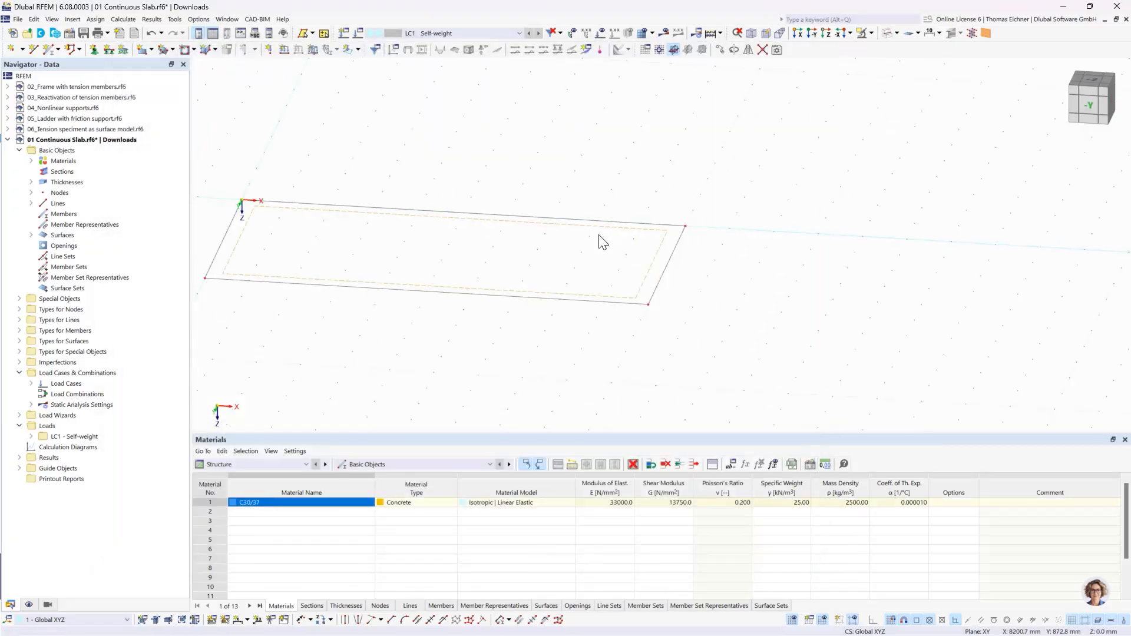
scroll(601, 242, "down", 2)
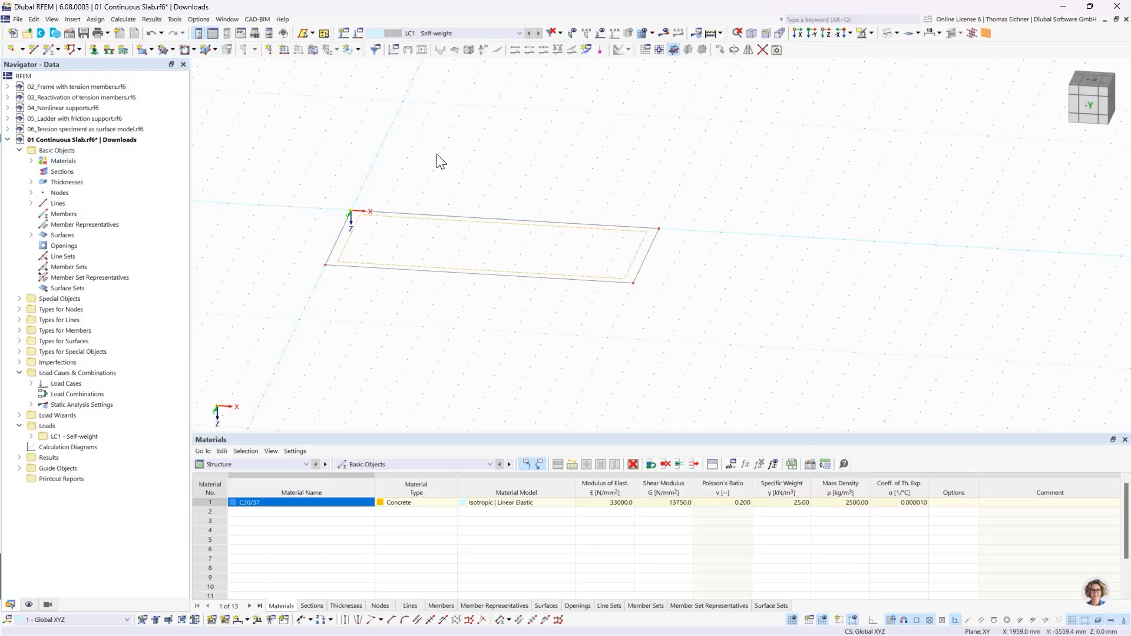
left_click(31, 161)
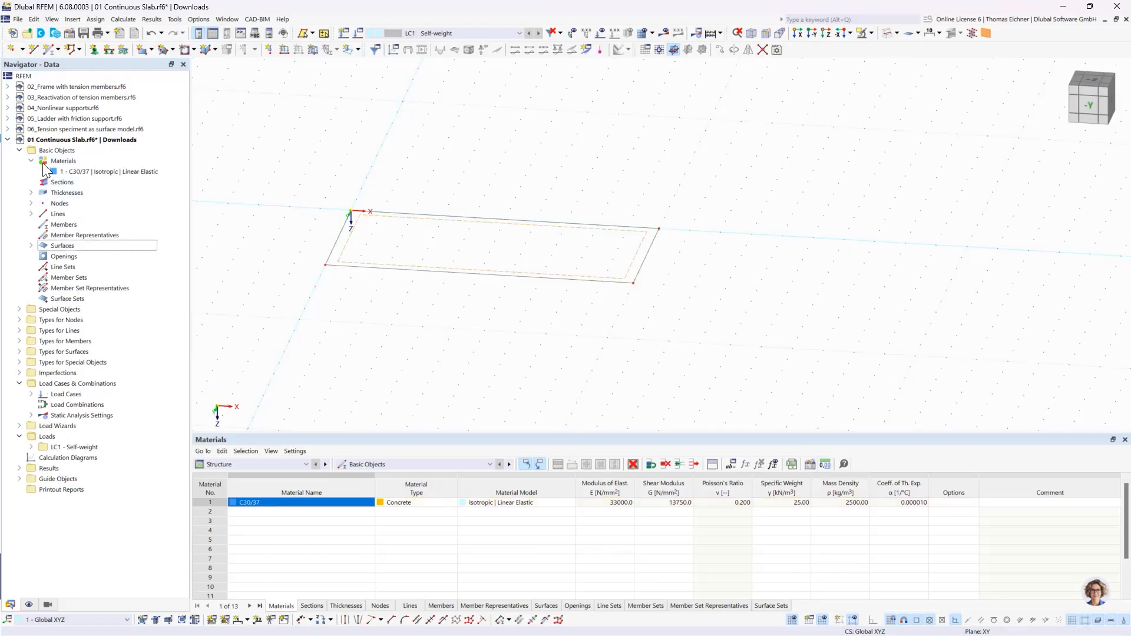
left_click(31, 193)
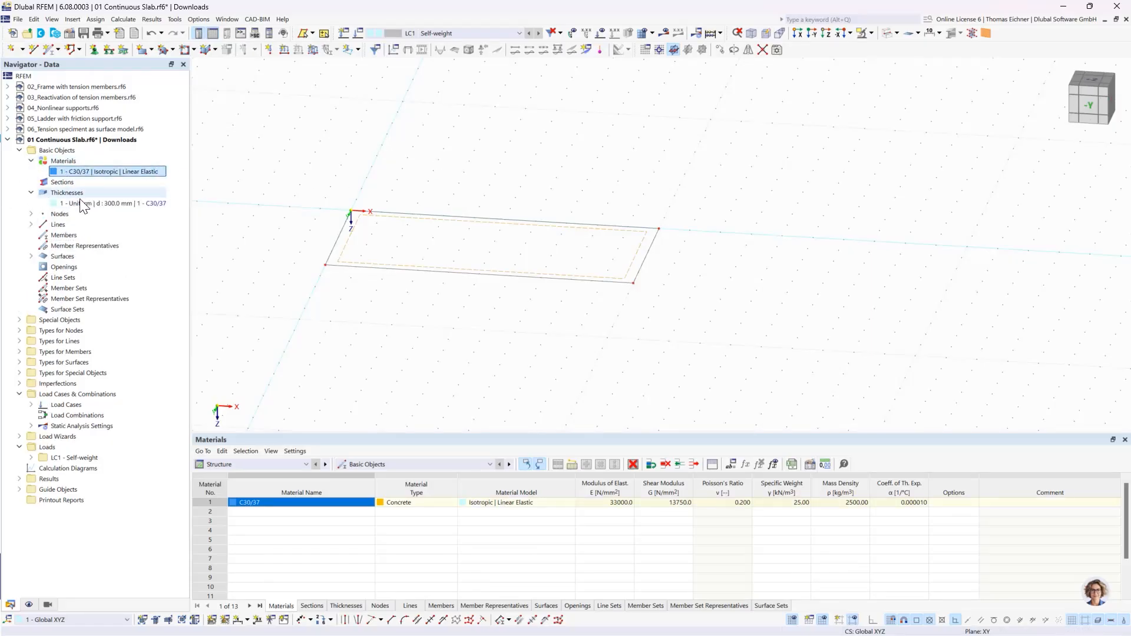
left_click(30, 257)
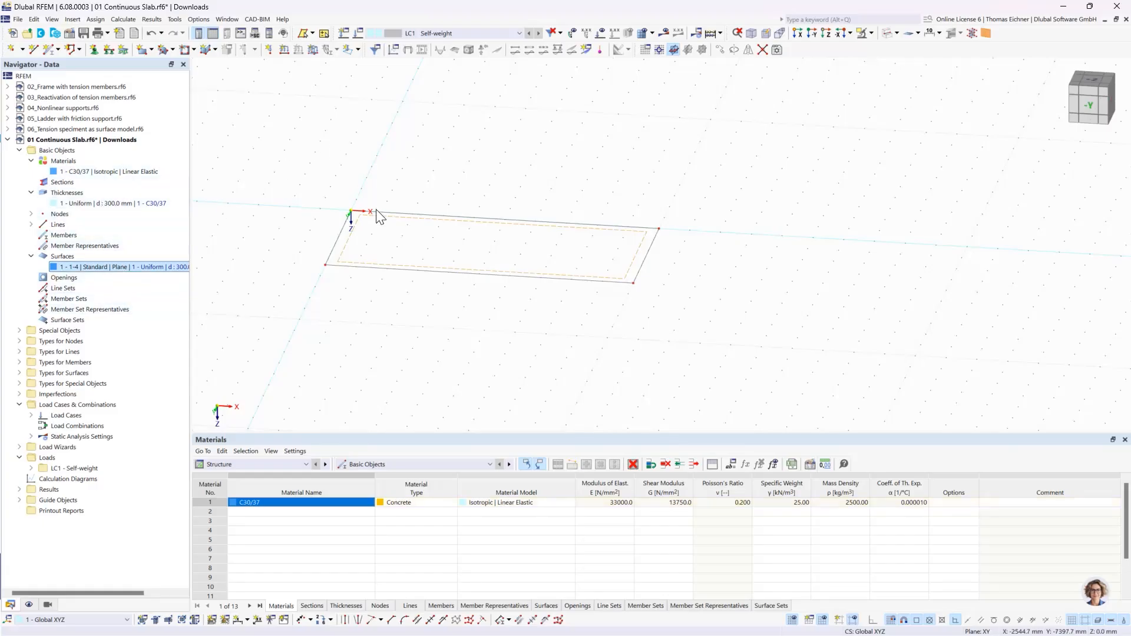
middle_click_drag(560, 133, 540, 129)
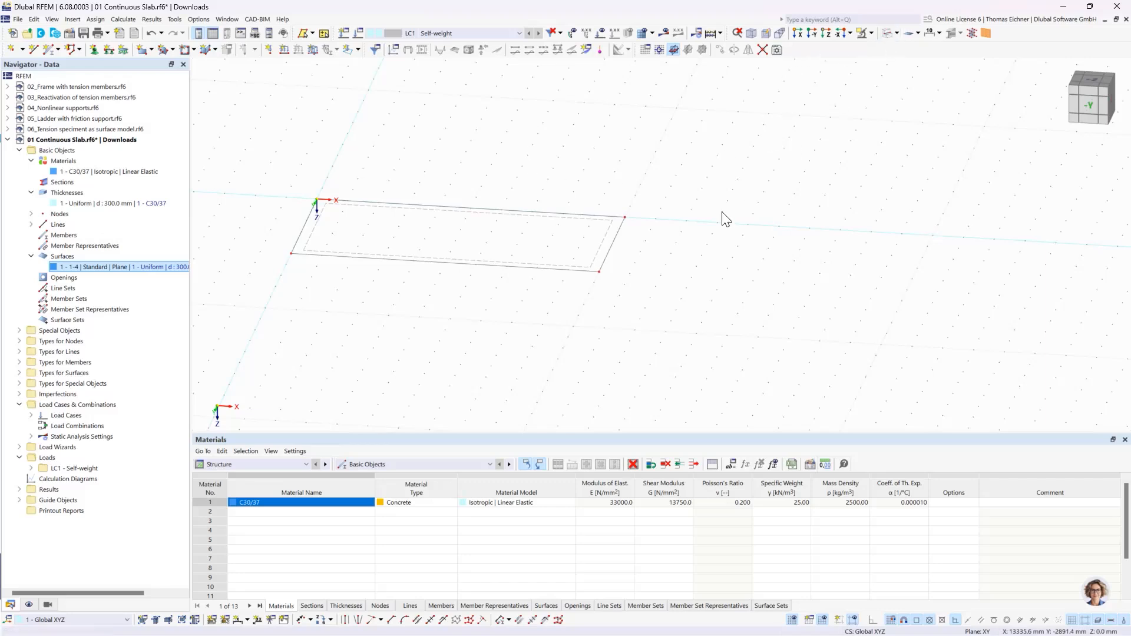
- Show the slab in solid display and hide the model's lines
left_click(886, 34)
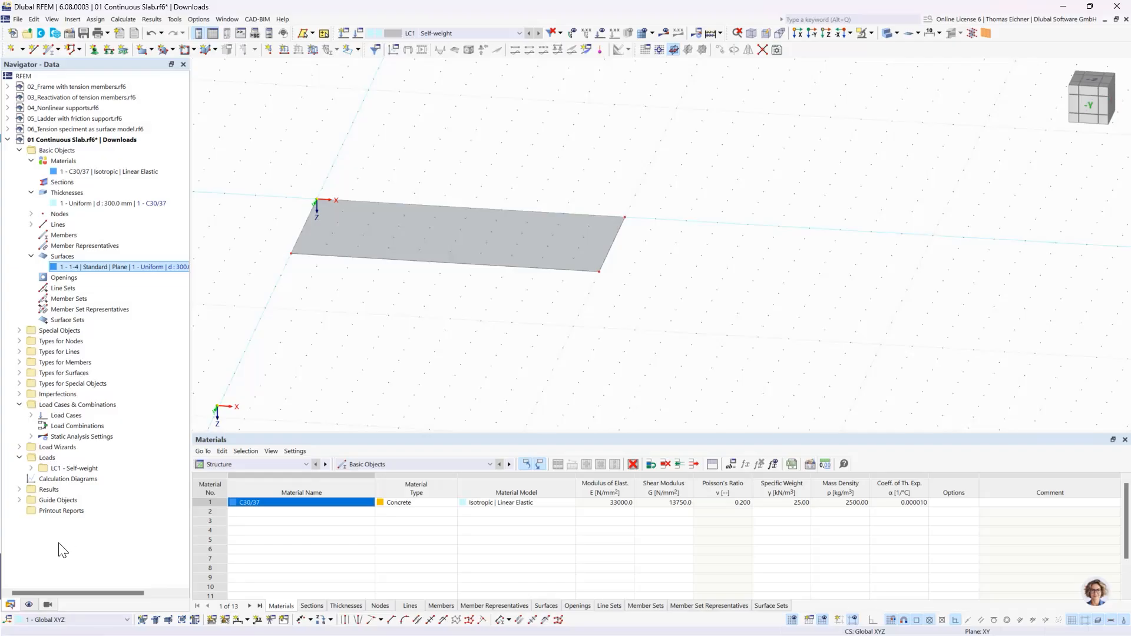
left_click(29, 605)
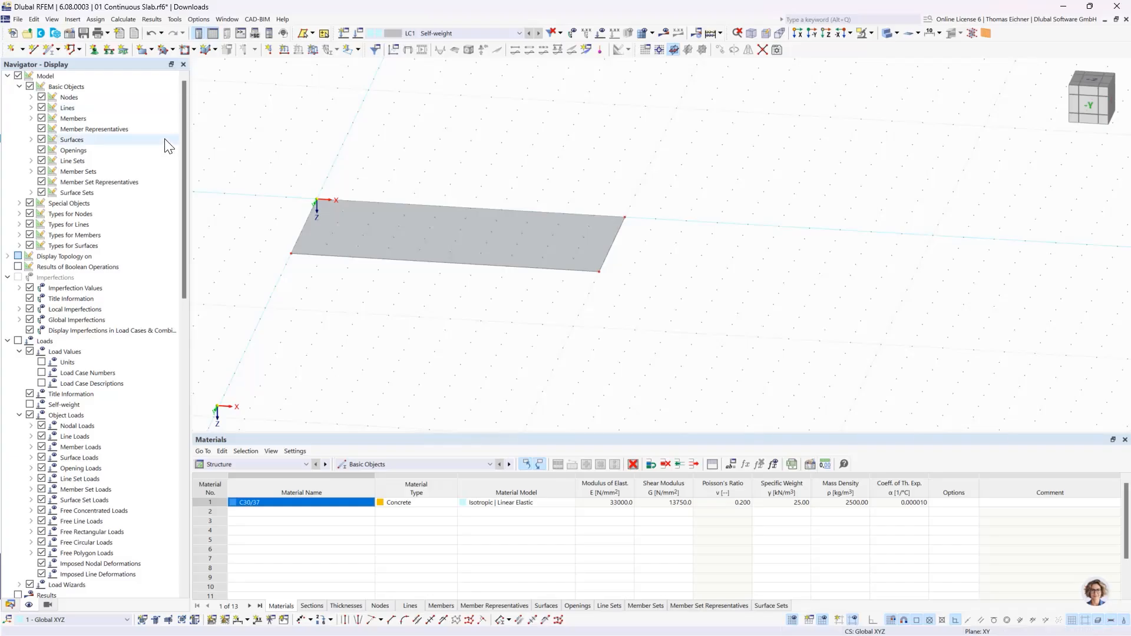
left_click(41, 108)
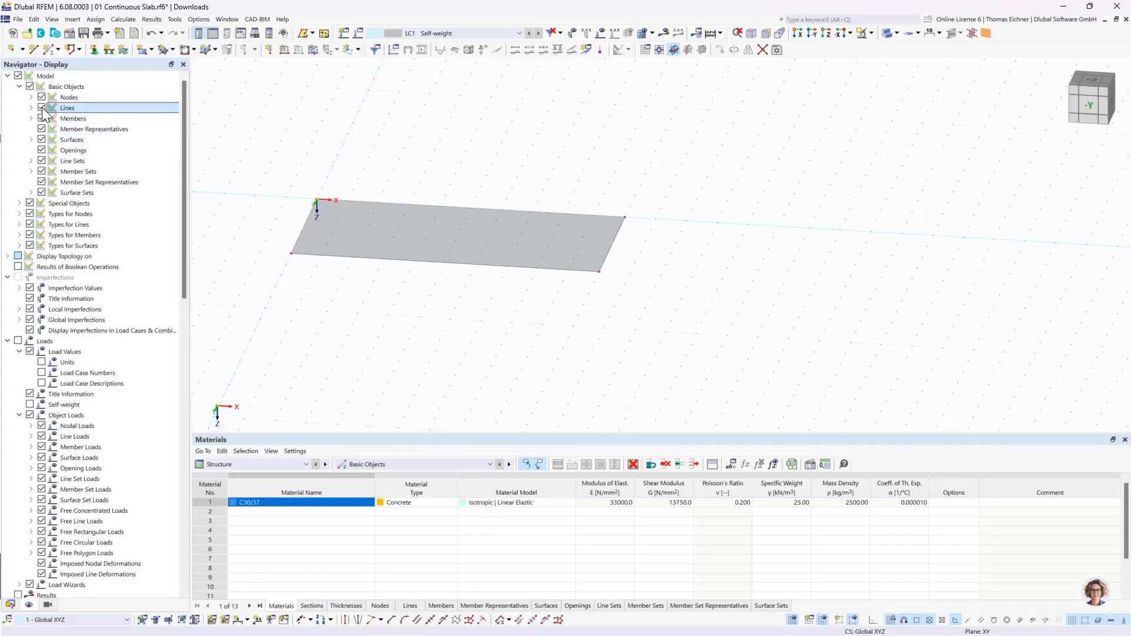
scroll(298, 214, "up", 2)
scroll(314, 249, "up", 1)
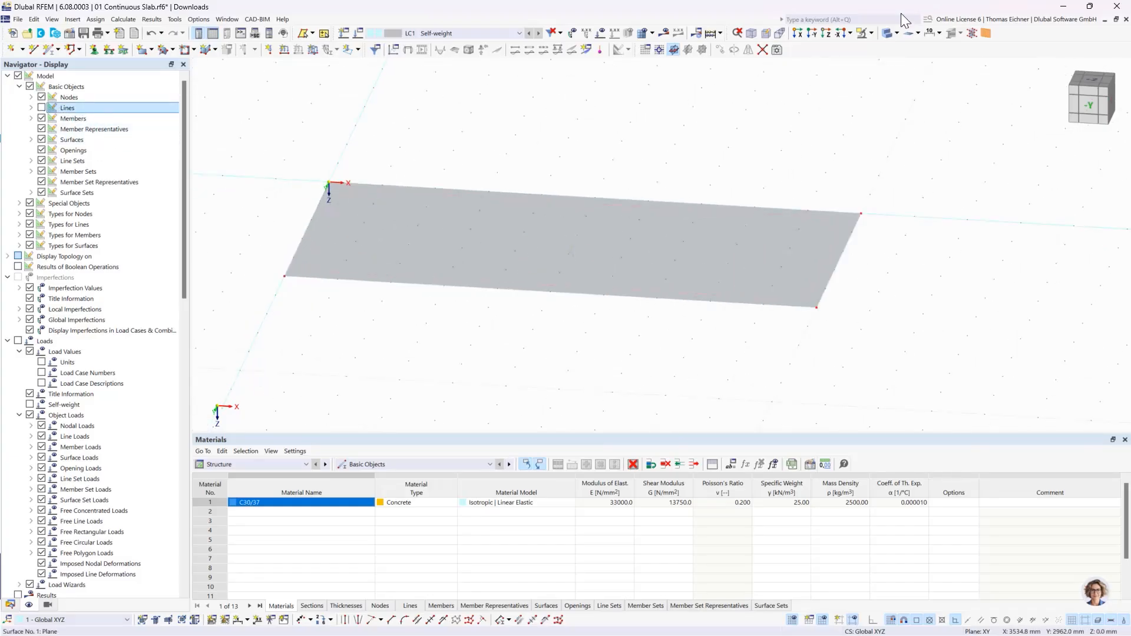
- Compare the slab in transparent display with and without lines, and restore the visible lines and the solid display
left_click(887, 34)
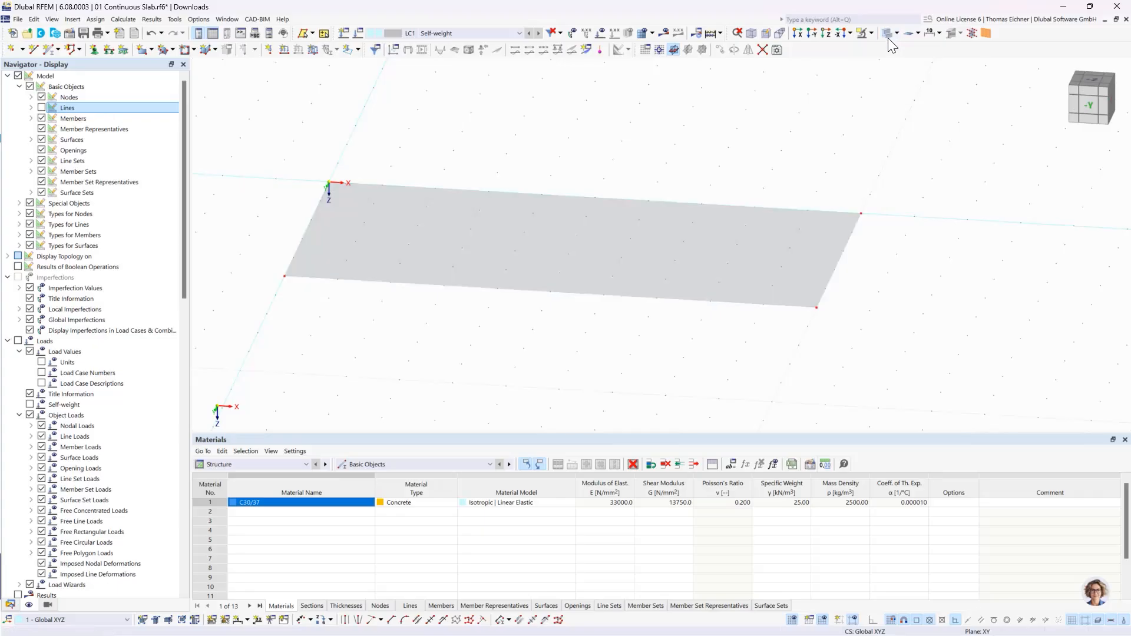
left_click(886, 33)
scroll(305, 308, "up", 1)
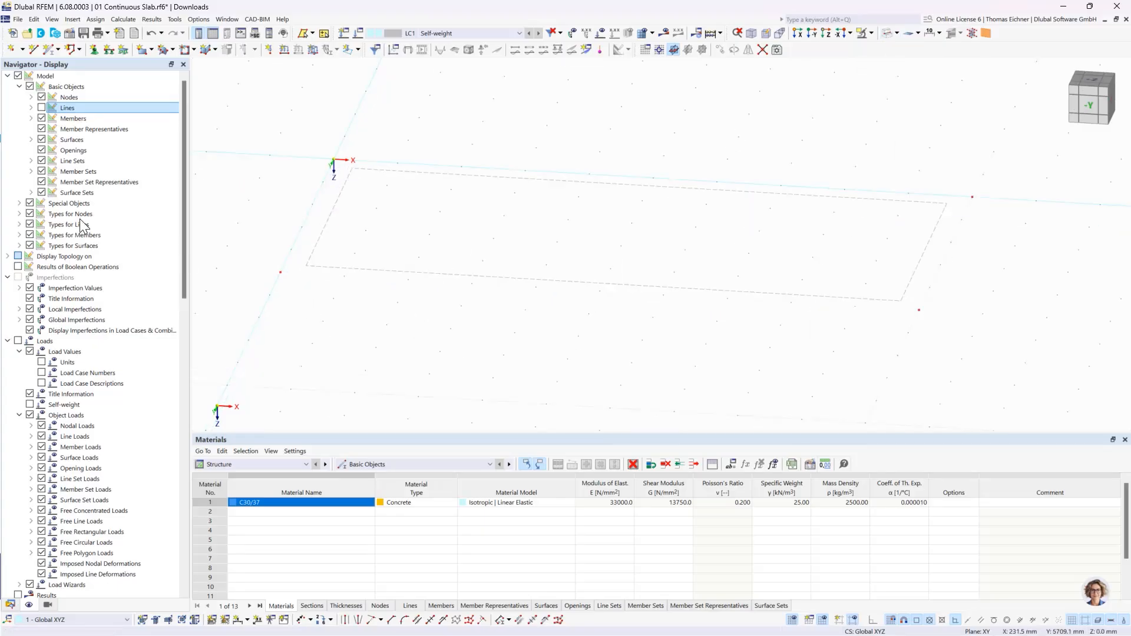
left_click(41, 108)
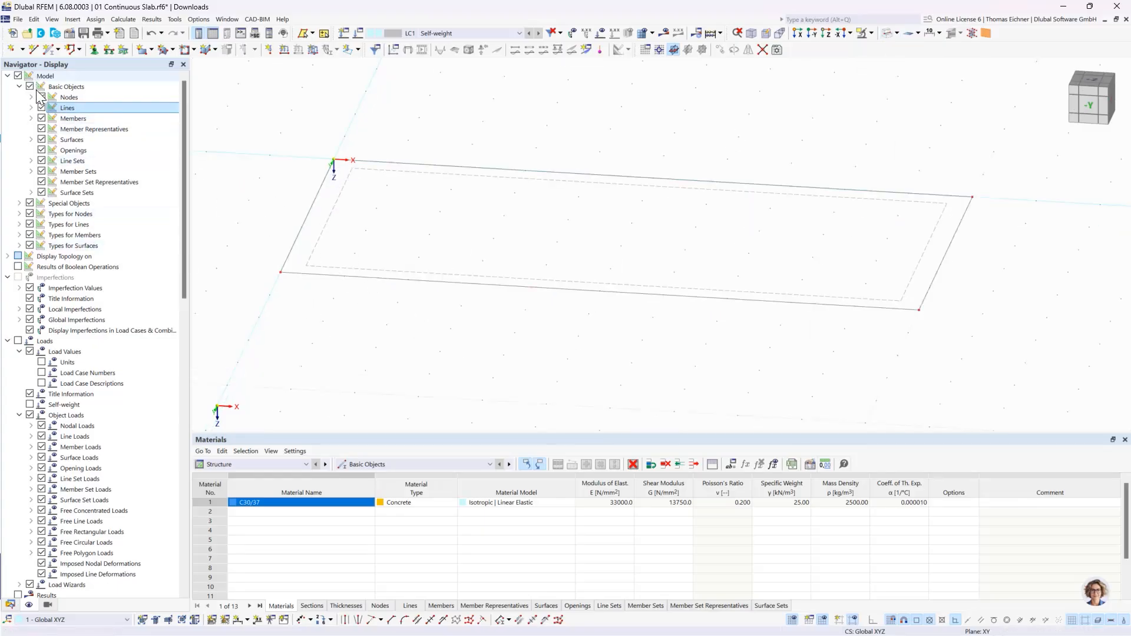
left_click(41, 108)
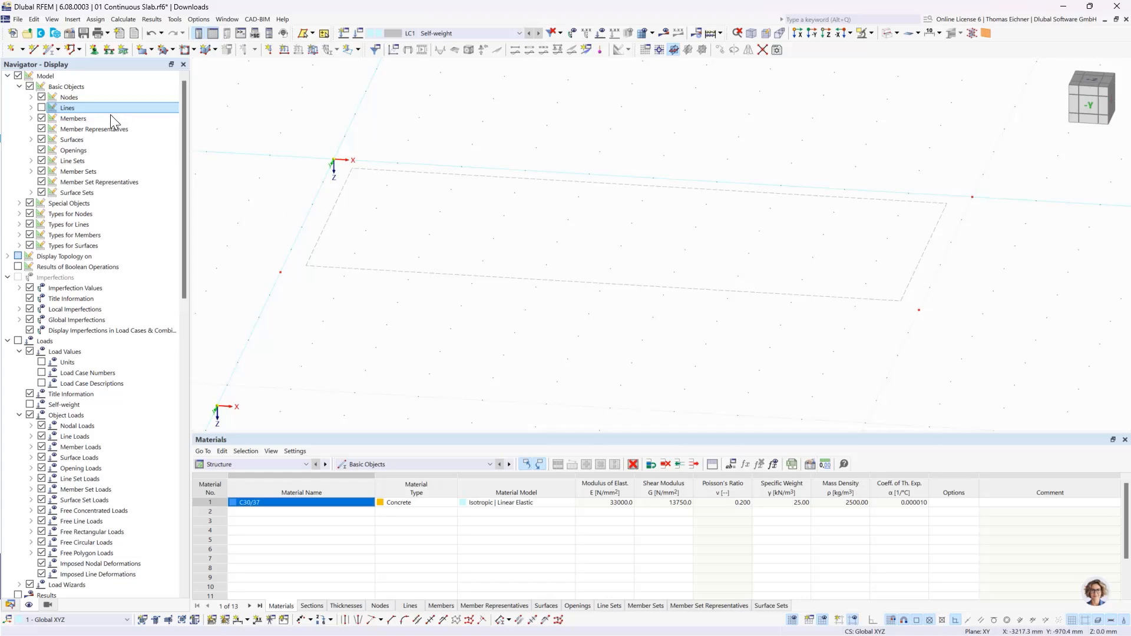
left_click(42, 108)
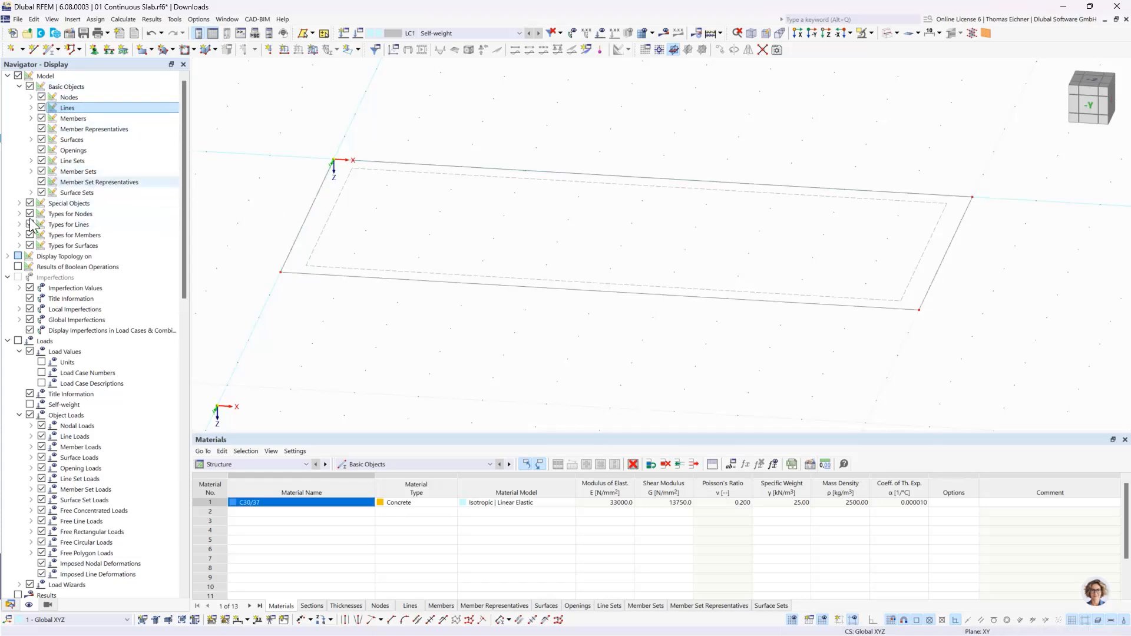
scroll(185, 228, "down", 1)
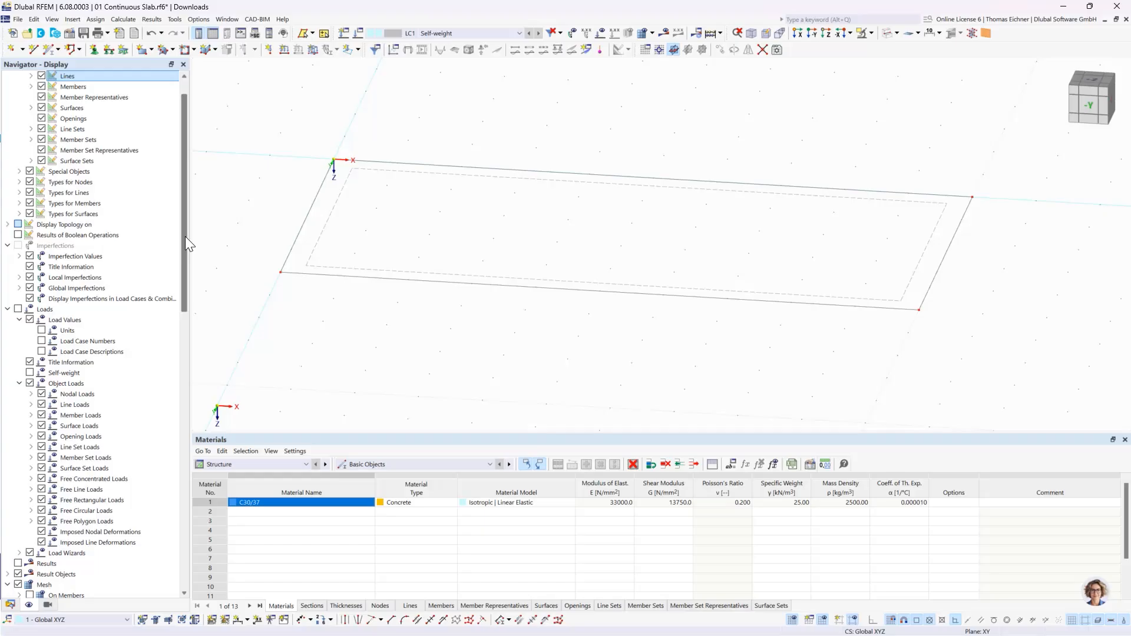
left_click(887, 34)
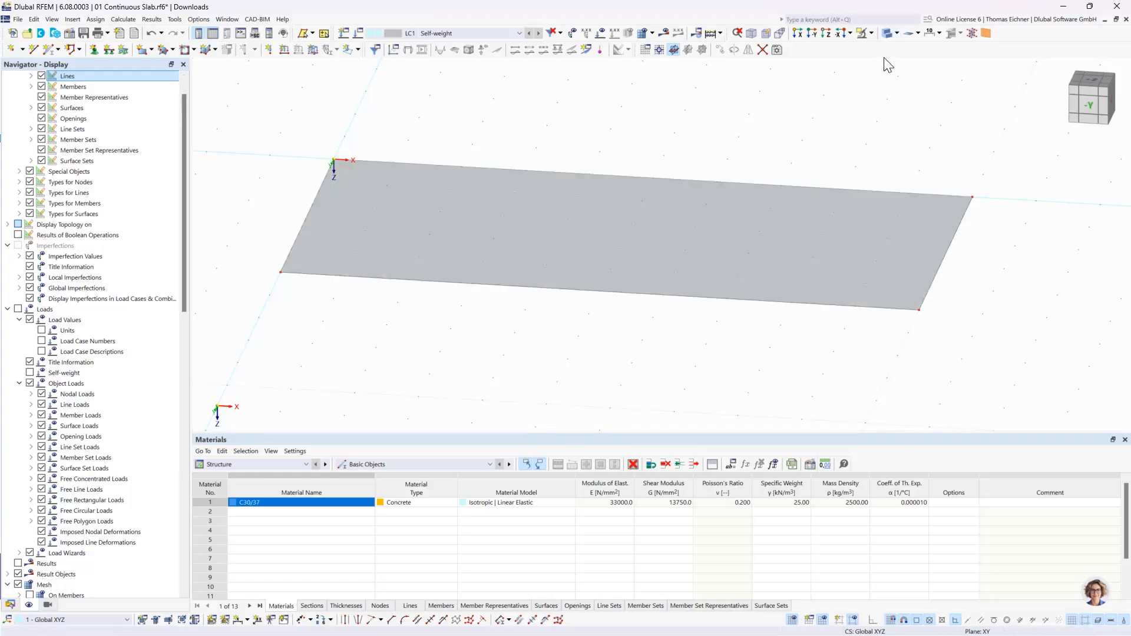
- Set the solid model's surface rendering to Filled incl. Thickness
left_click_drag(180, 184, 181, 521)
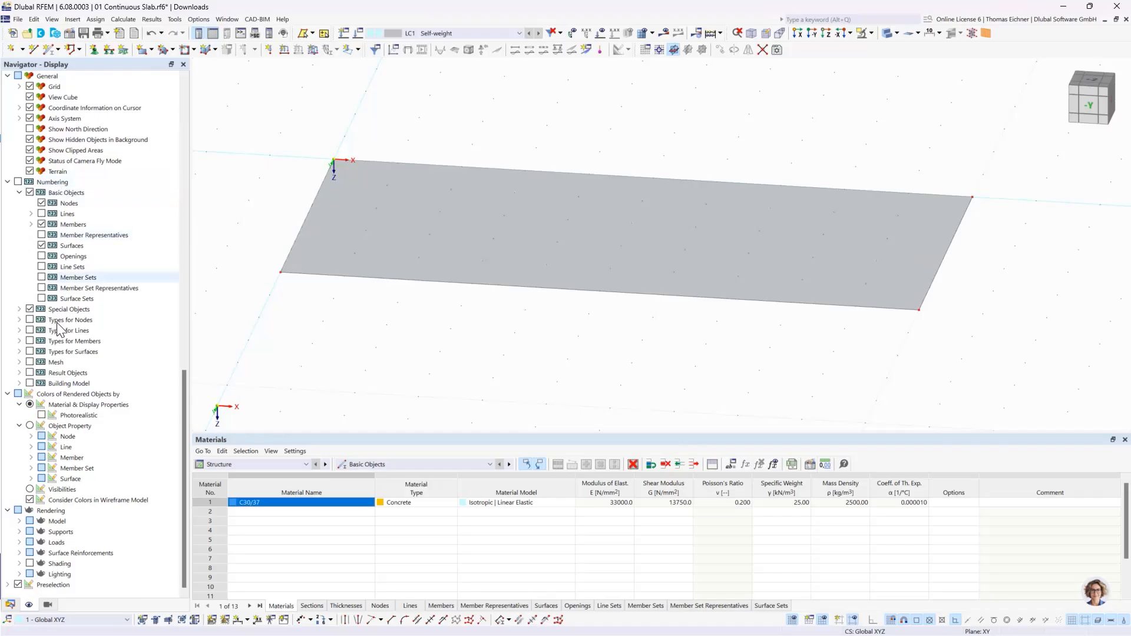
left_click(52, 512)
left_click(57, 523)
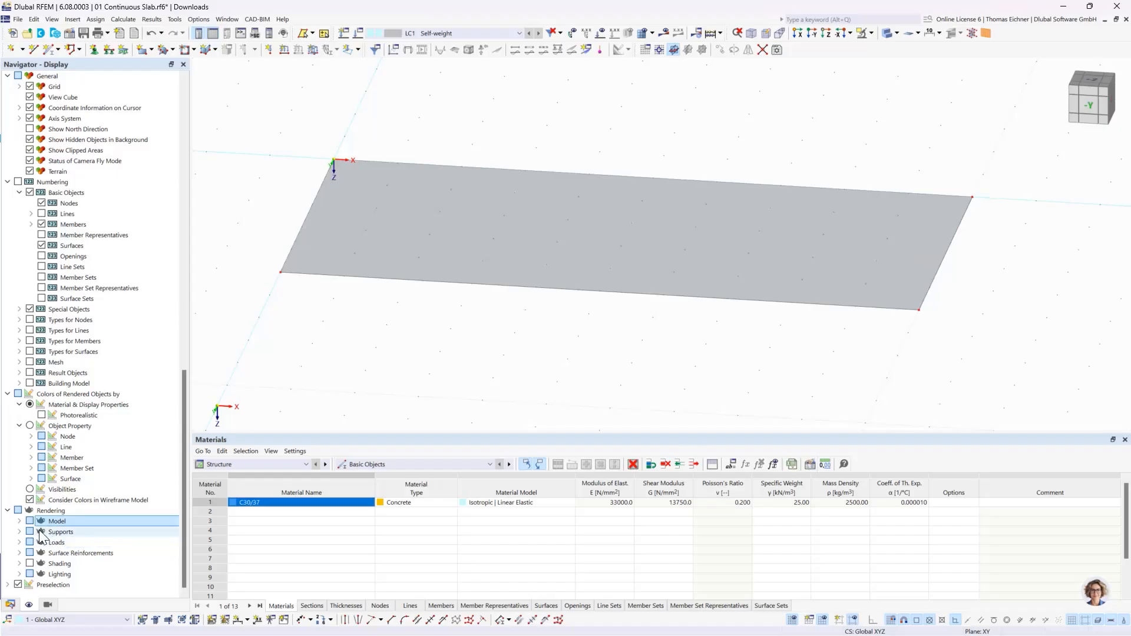
left_click(20, 523)
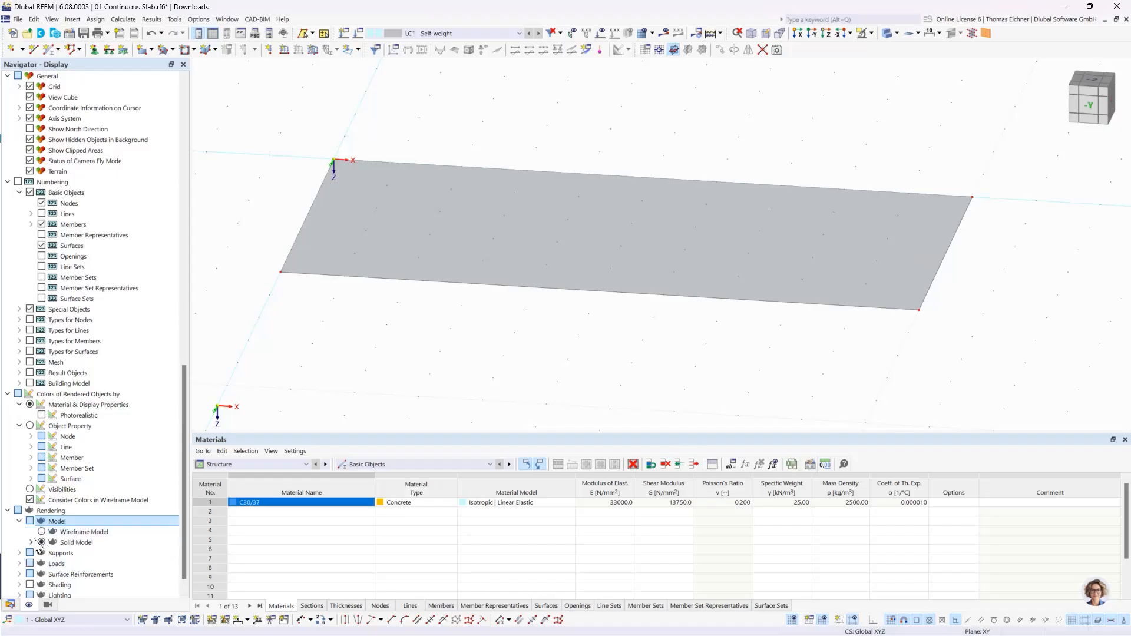
left_click(31, 542)
left_click(76, 542)
scroll(82, 552, "down", 1)
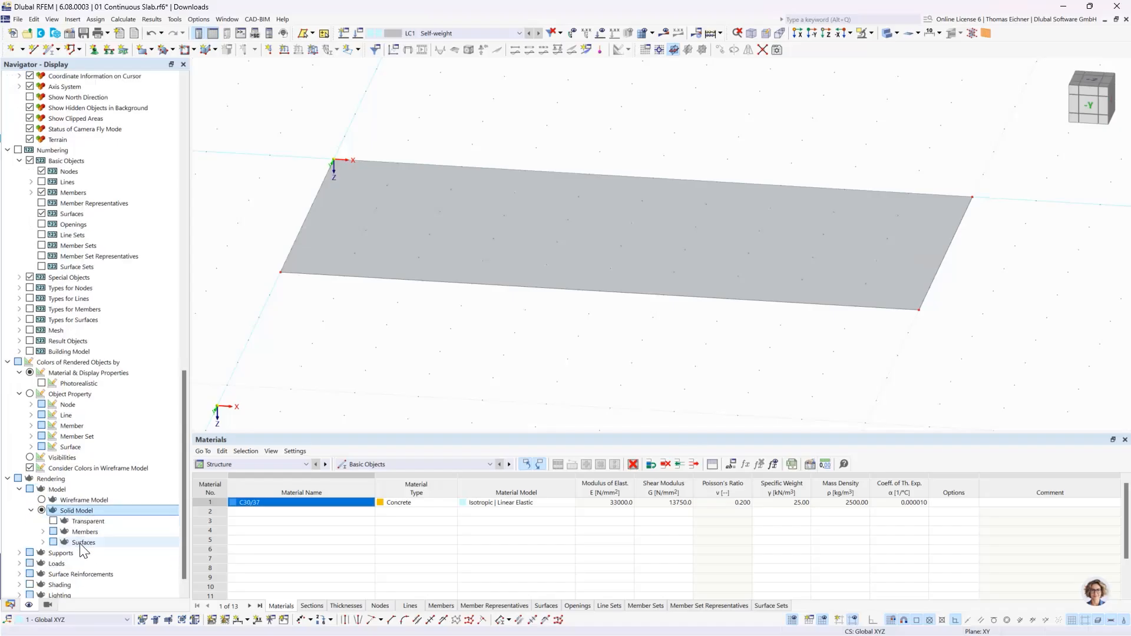
left_click(43, 542)
scroll(69, 516, "down", 2)
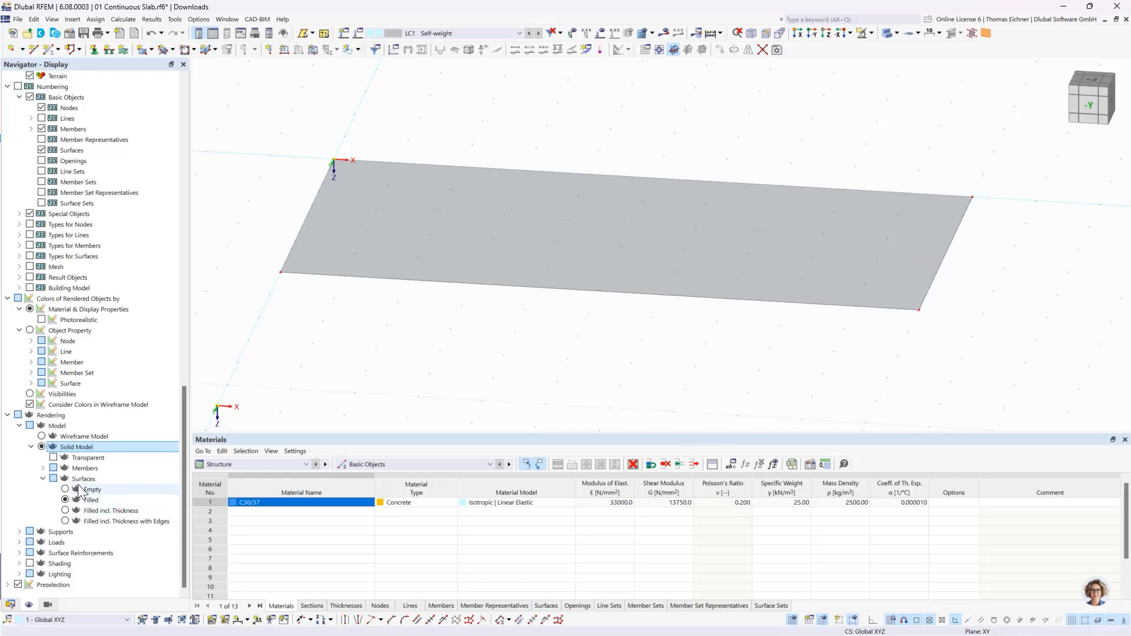
left_click(81, 479)
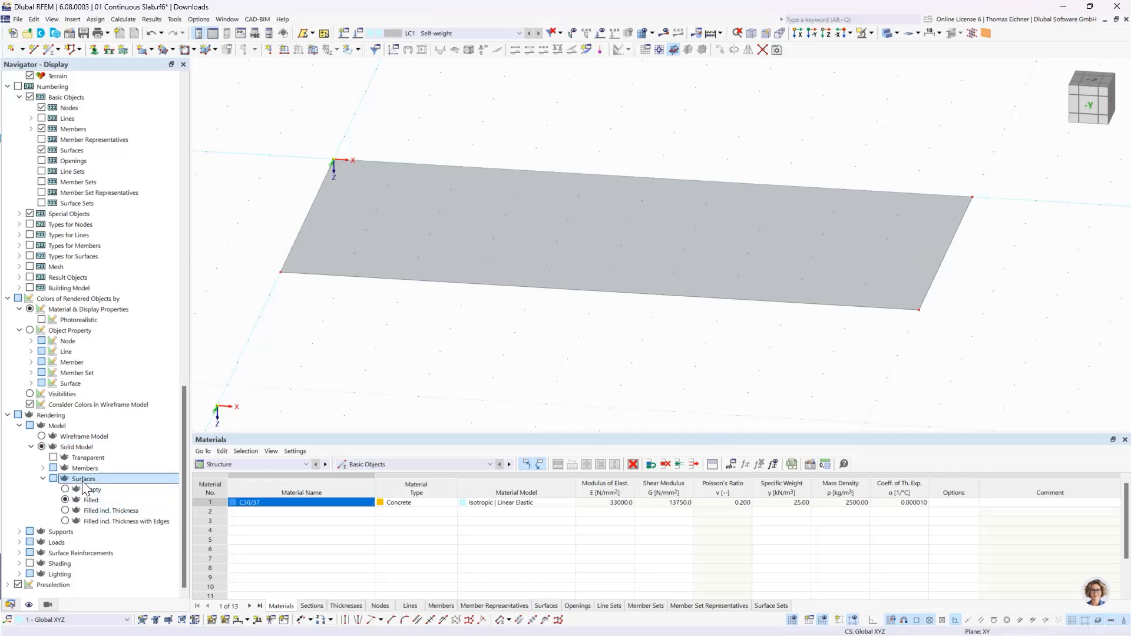
left_click(65, 510)
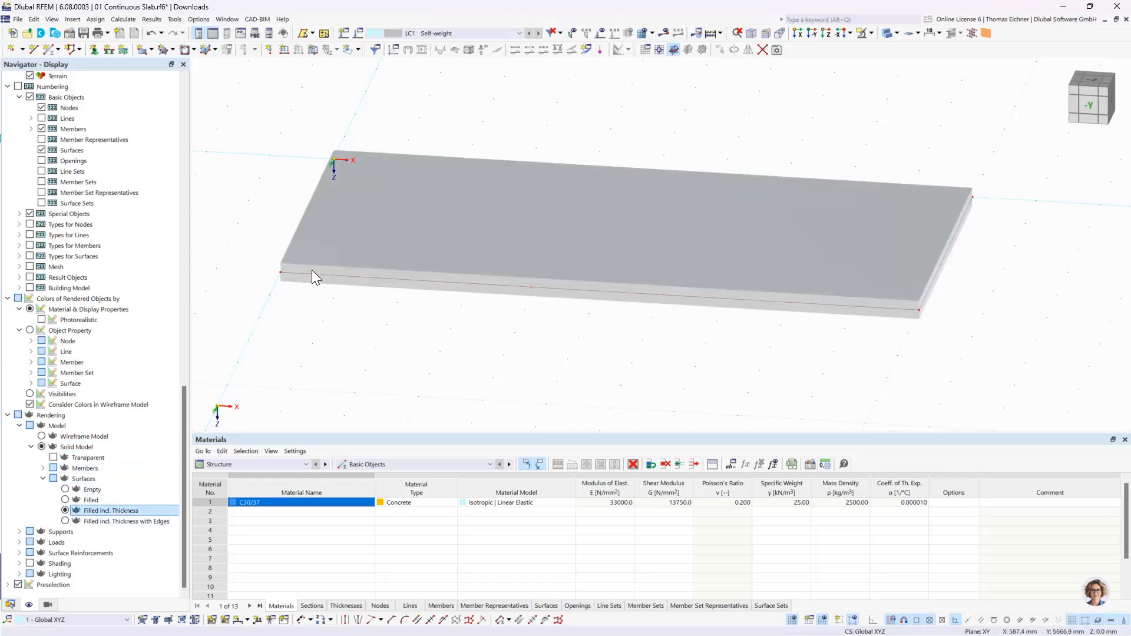
- Return the surface rendering to Filled, test selecting the slab within its area, and go back to the model data
left_click(106, 520)
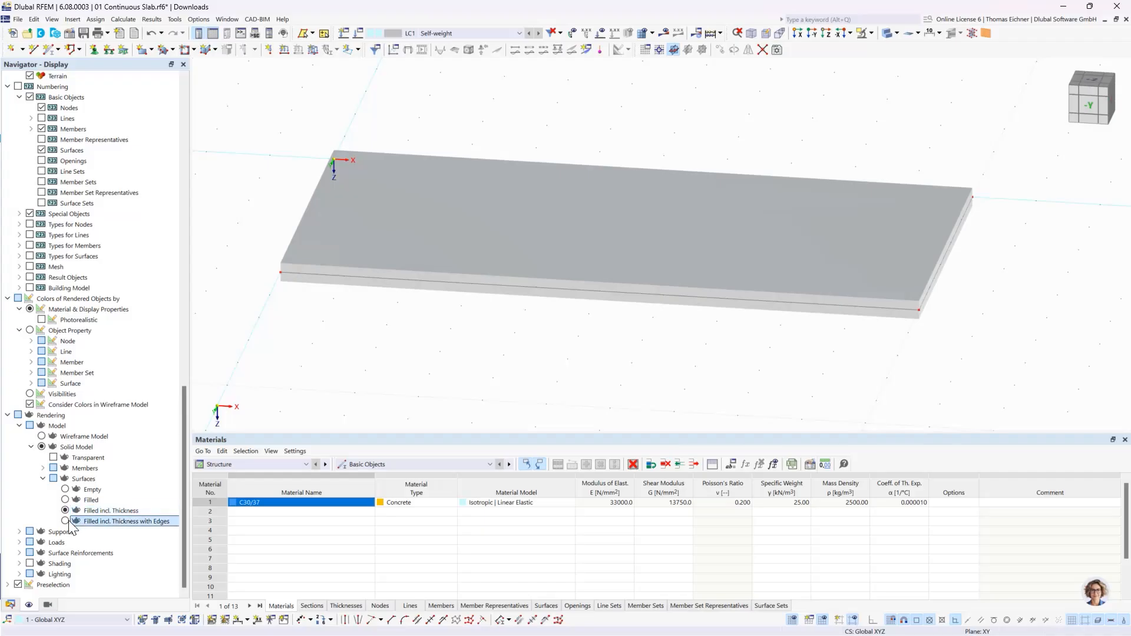
left_click(95, 510)
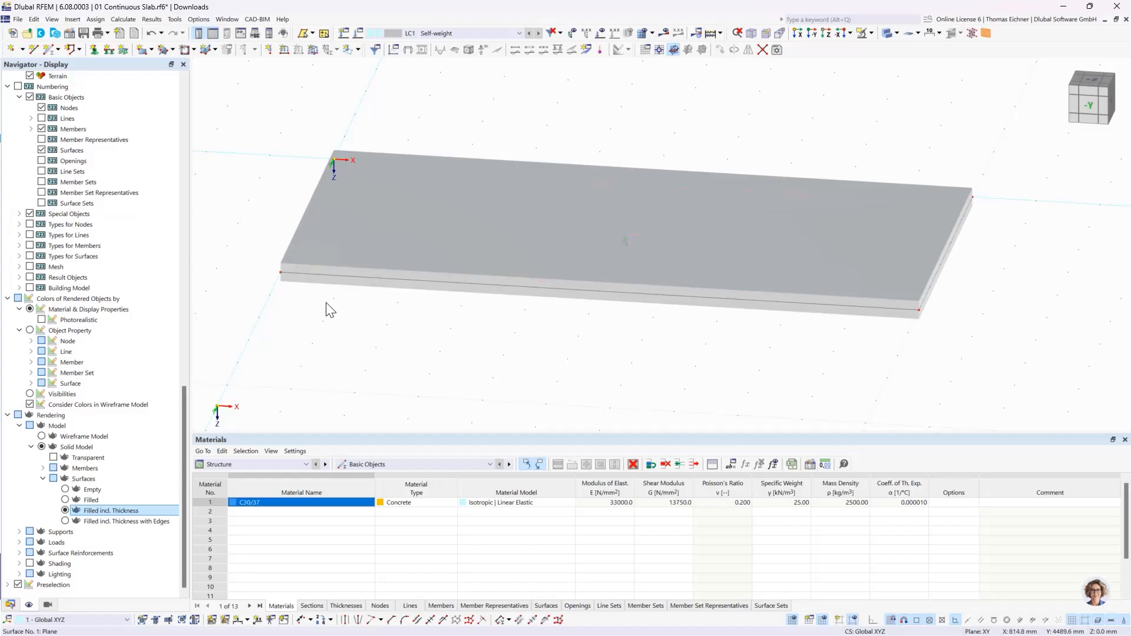
left_click(65, 499)
left_click(587, 248)
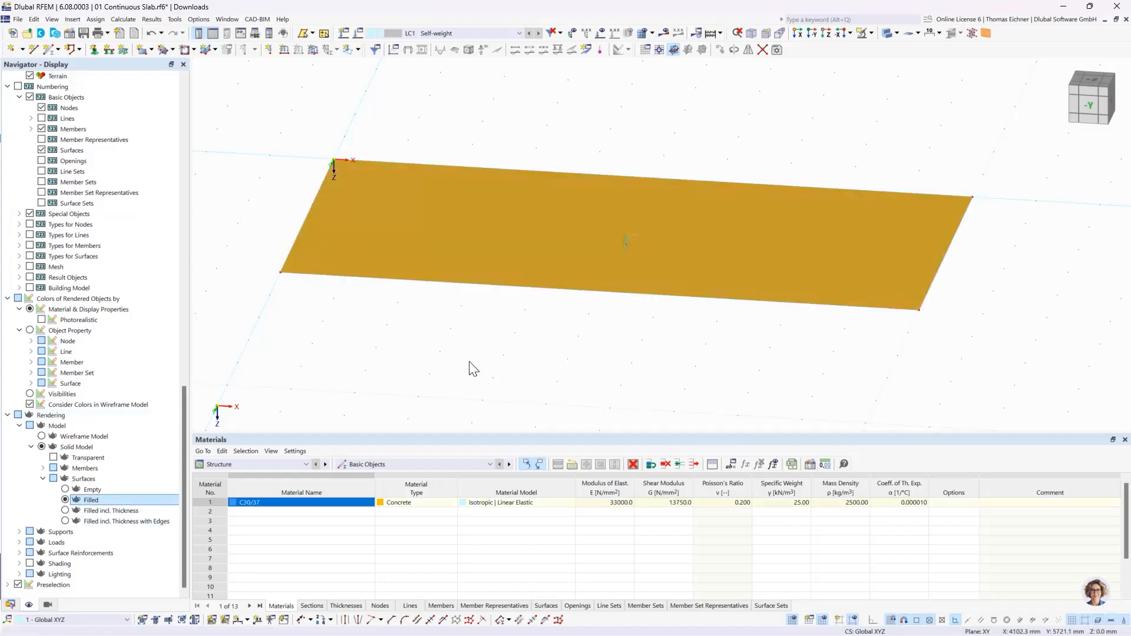
left_click(461, 352)
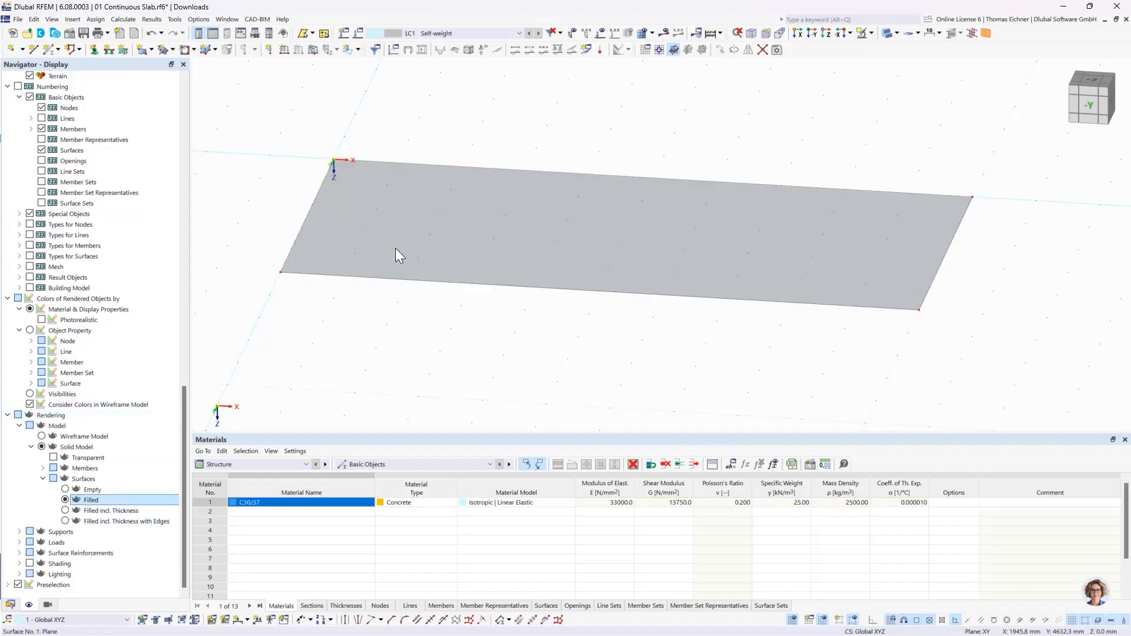
left_click(364, 264)
left_click(347, 336)
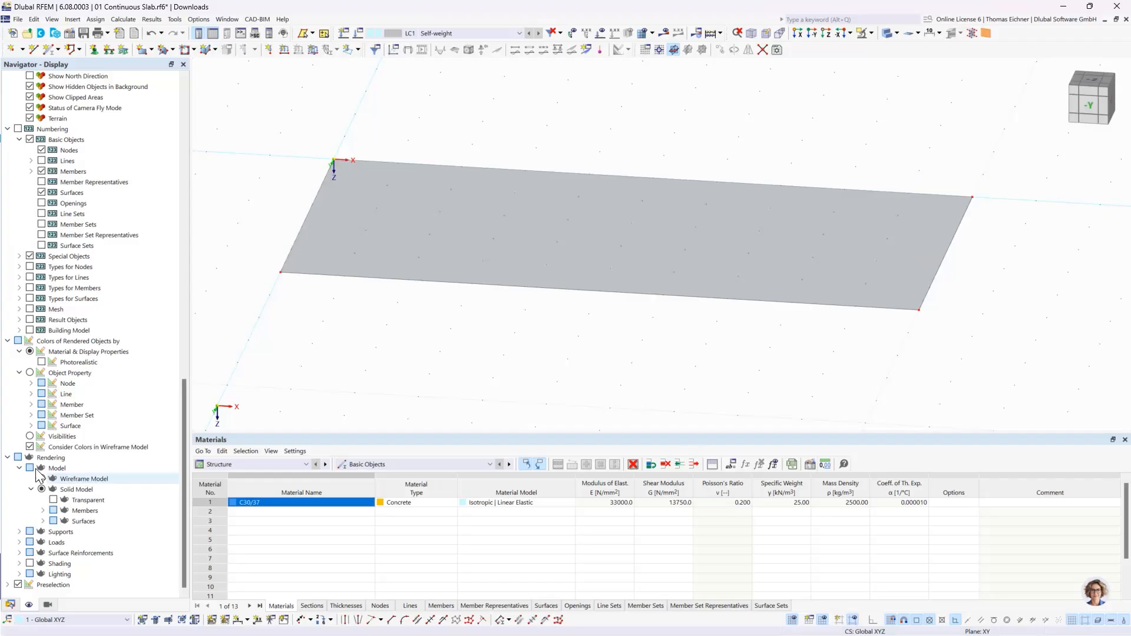
left_click(7, 457)
left_click(10, 606)
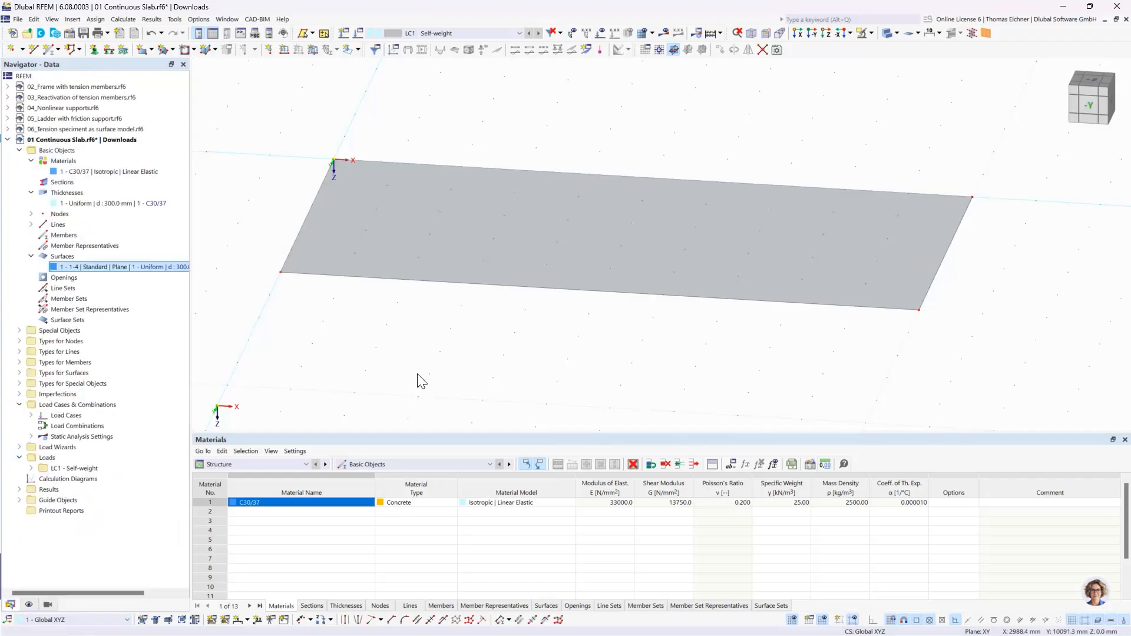
- Draw a single line across the slab's middle from X 5000, Y 0 mm to X 5000, Y 5000 mm
scroll(419, 379, "down", 3)
middle_click_drag(431, 408, 442, 411, "ctrl")
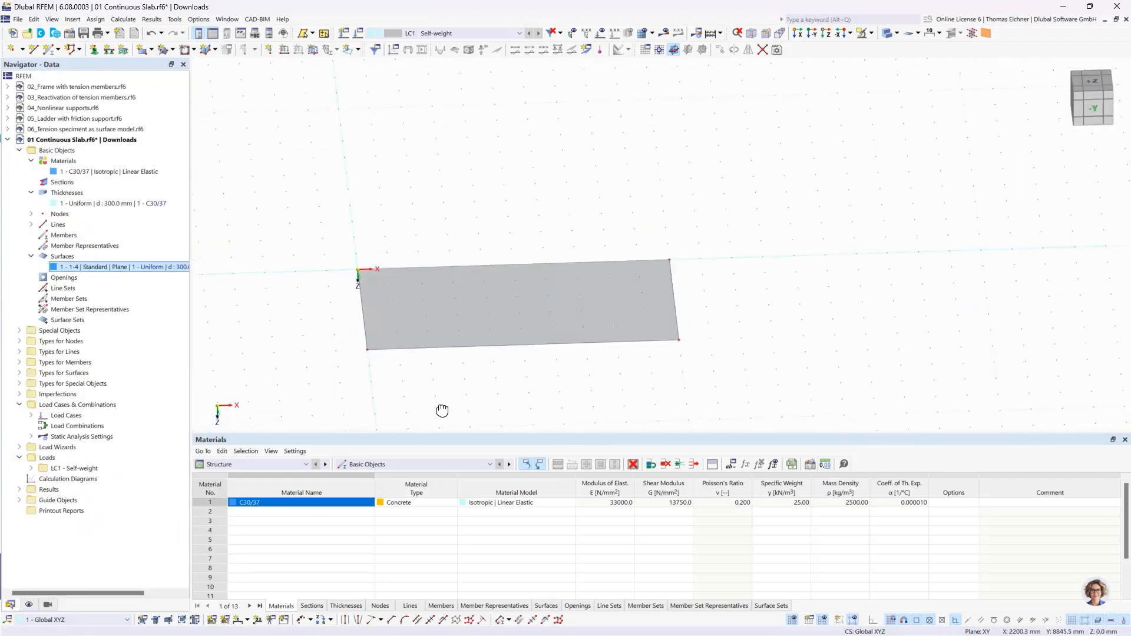
middle_click_drag(533, 386, 529, 355, "ctrl")
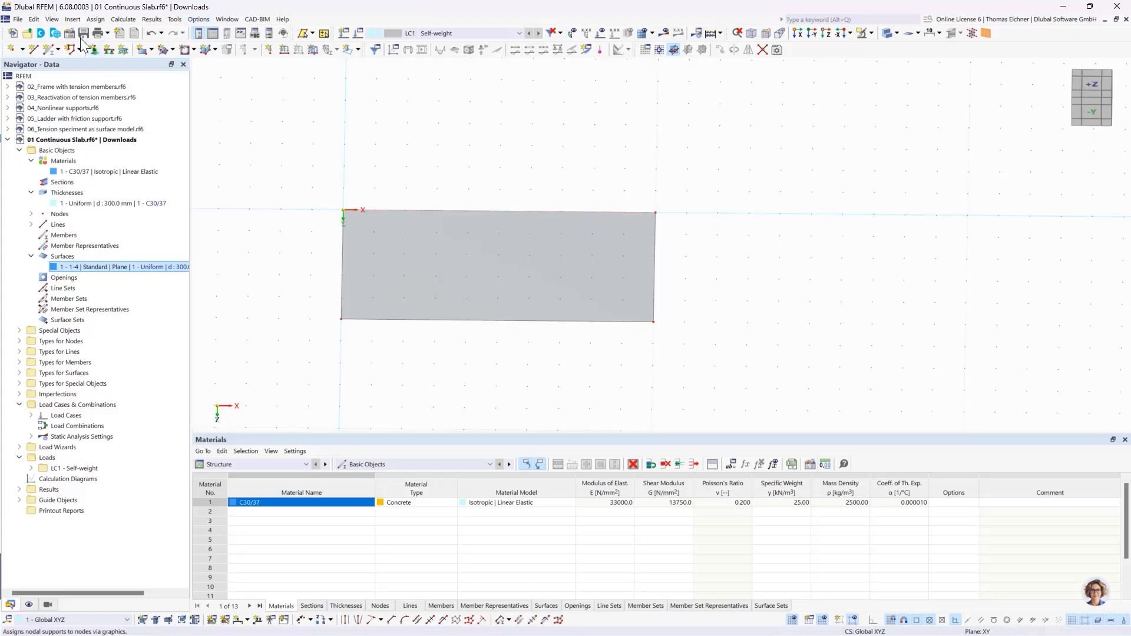
left_click(33, 51)
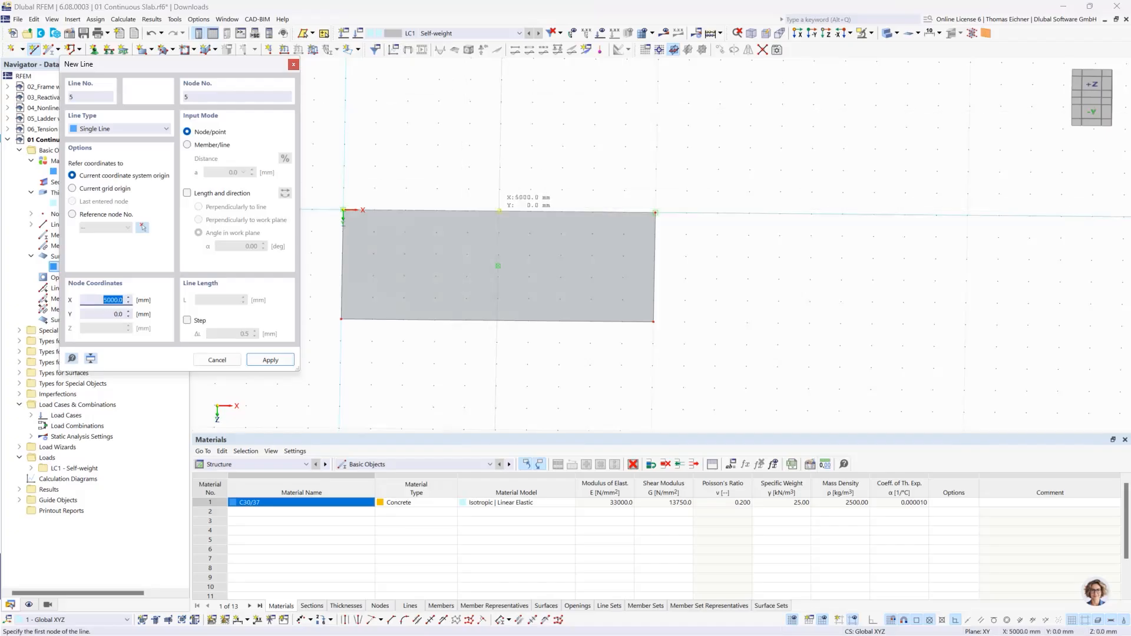
left_click(500, 210)
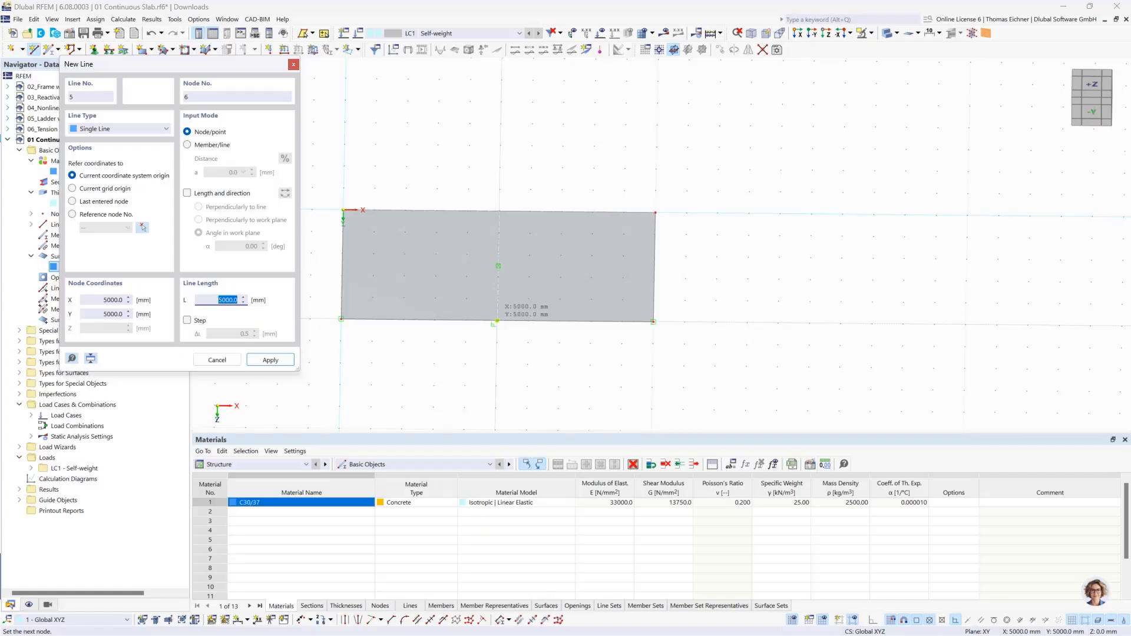
left_click(497, 321)
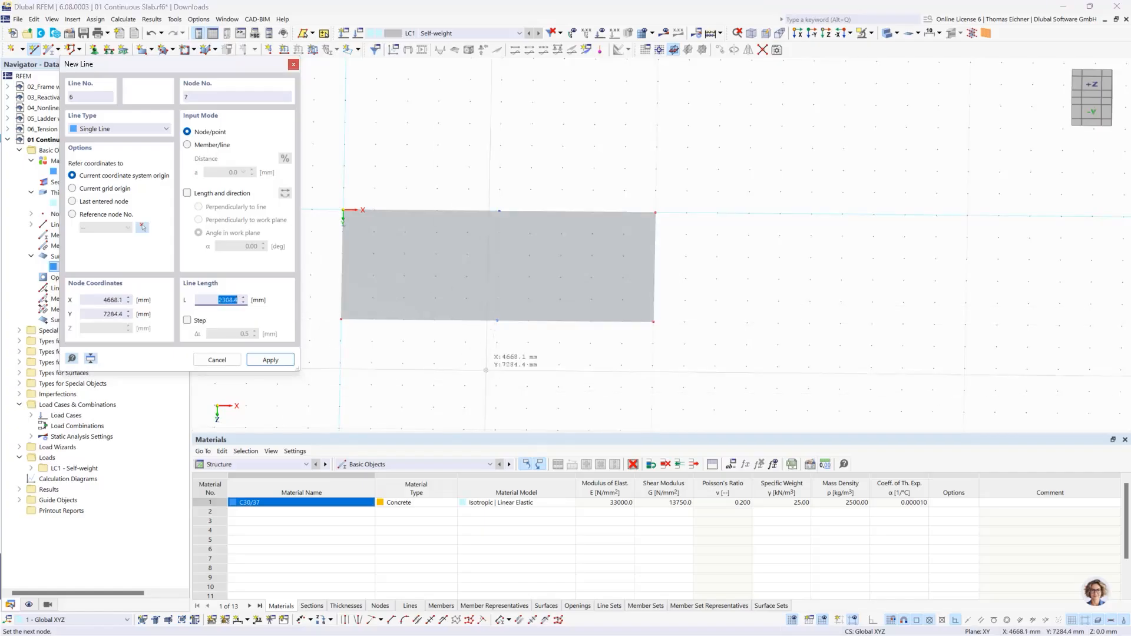
right_click(700, 304)
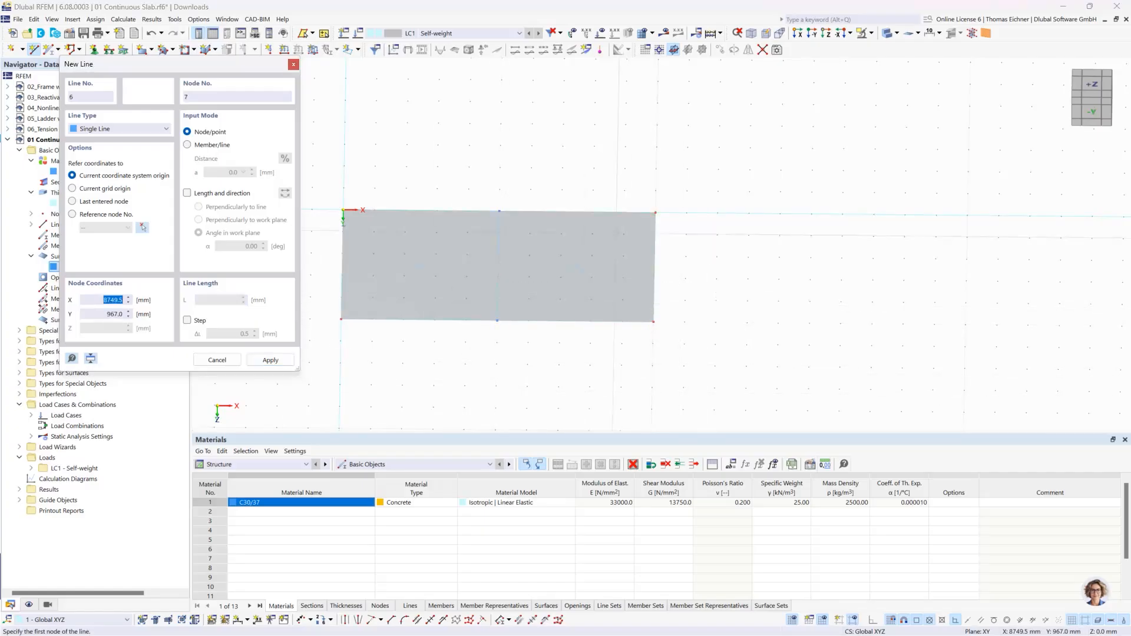
key("Escape")
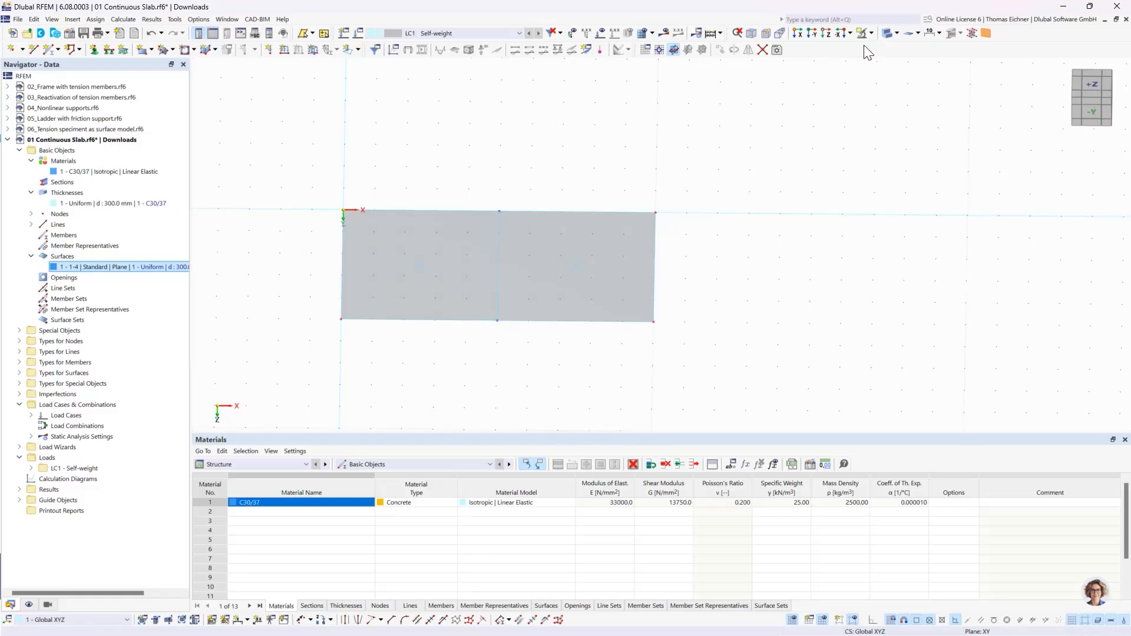
- Switch the slab to wireframe display and list the predefined line support types
left_click(887, 34)
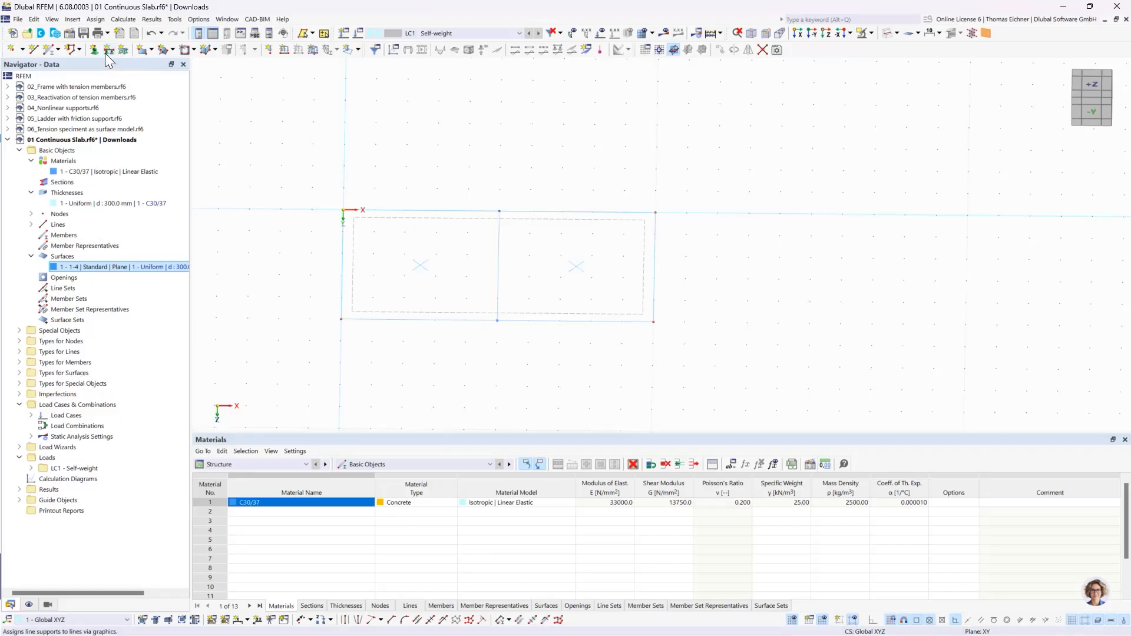
left_click(19, 352)
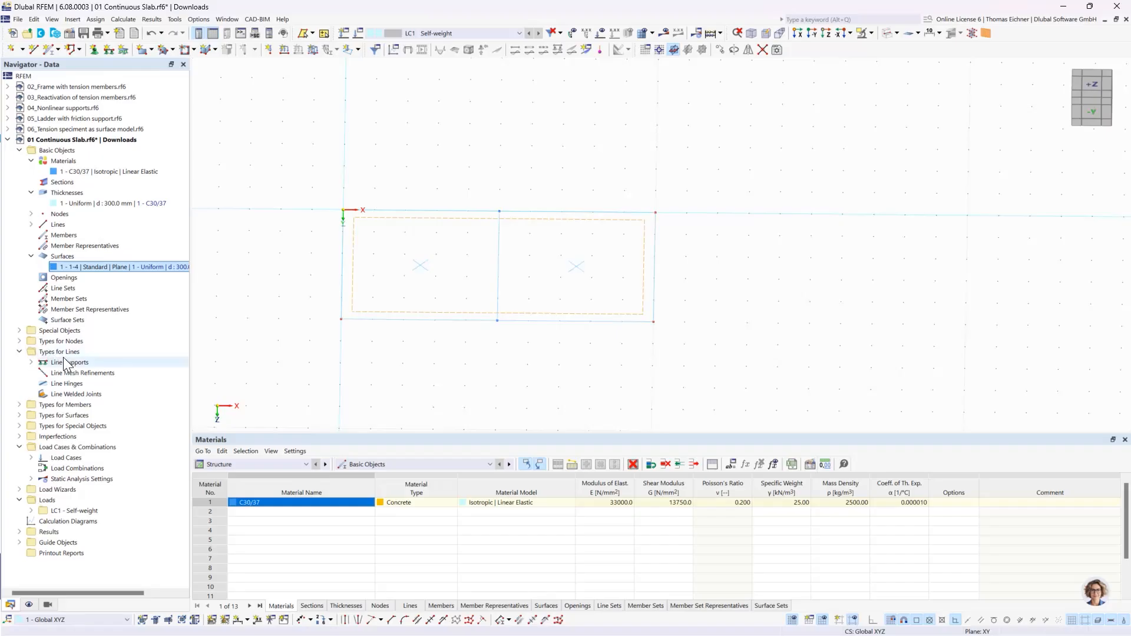
left_click(31, 362)
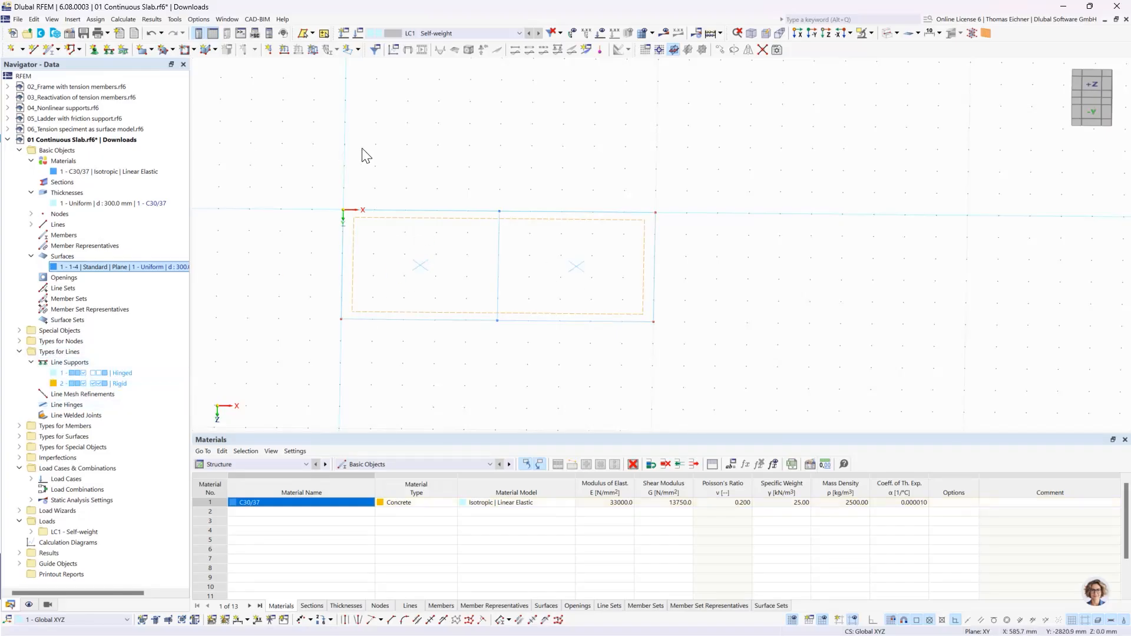
- Start assigning the Hinged line support and review its support conditions without changing them
left_click(107, 52)
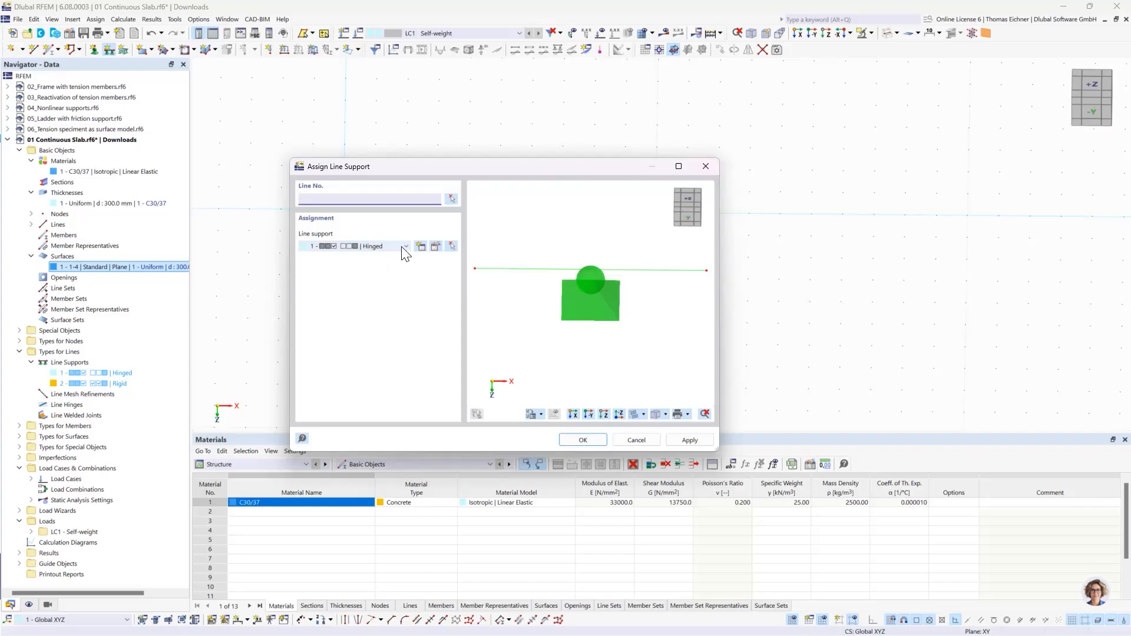
left_click(436, 246)
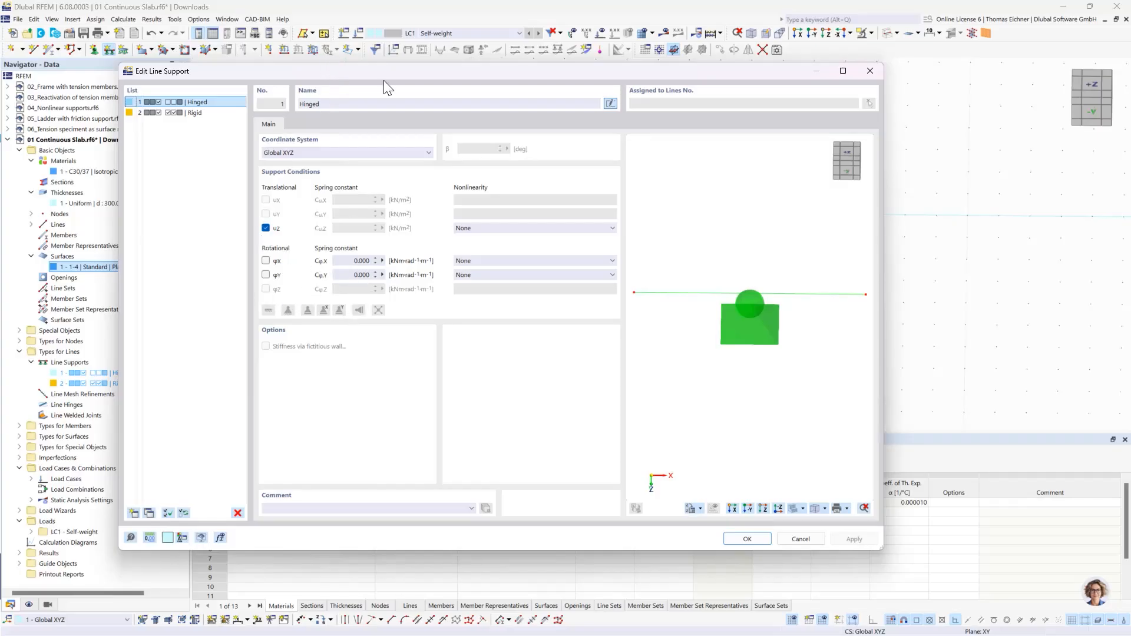
left_click_drag(383, 80, 686, 105)
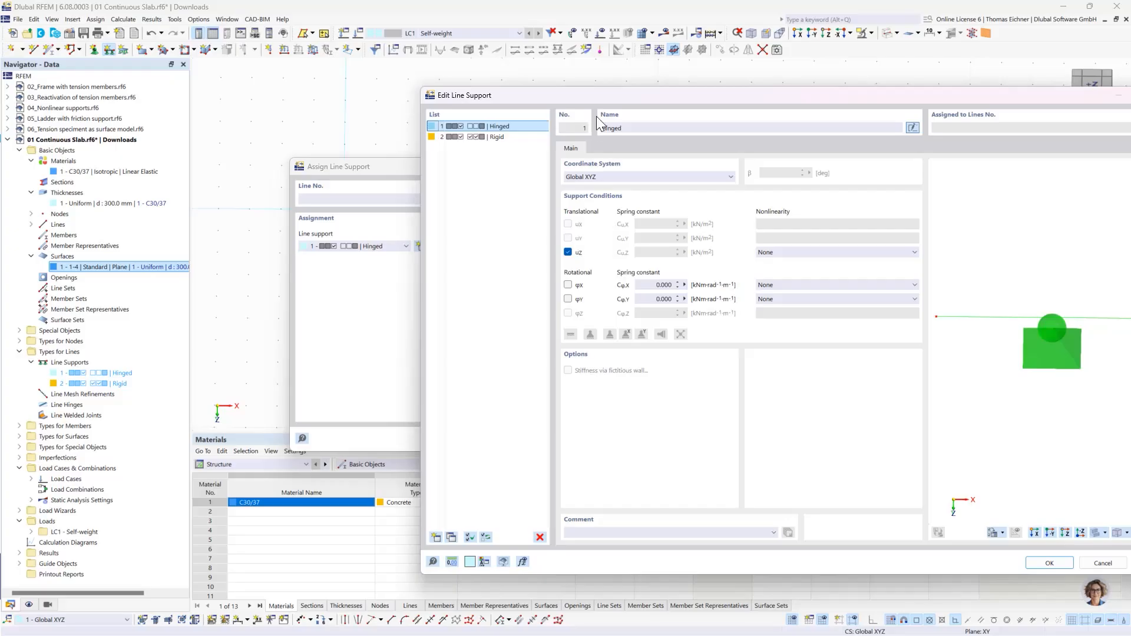
left_click_drag(586, 90, 324, 49)
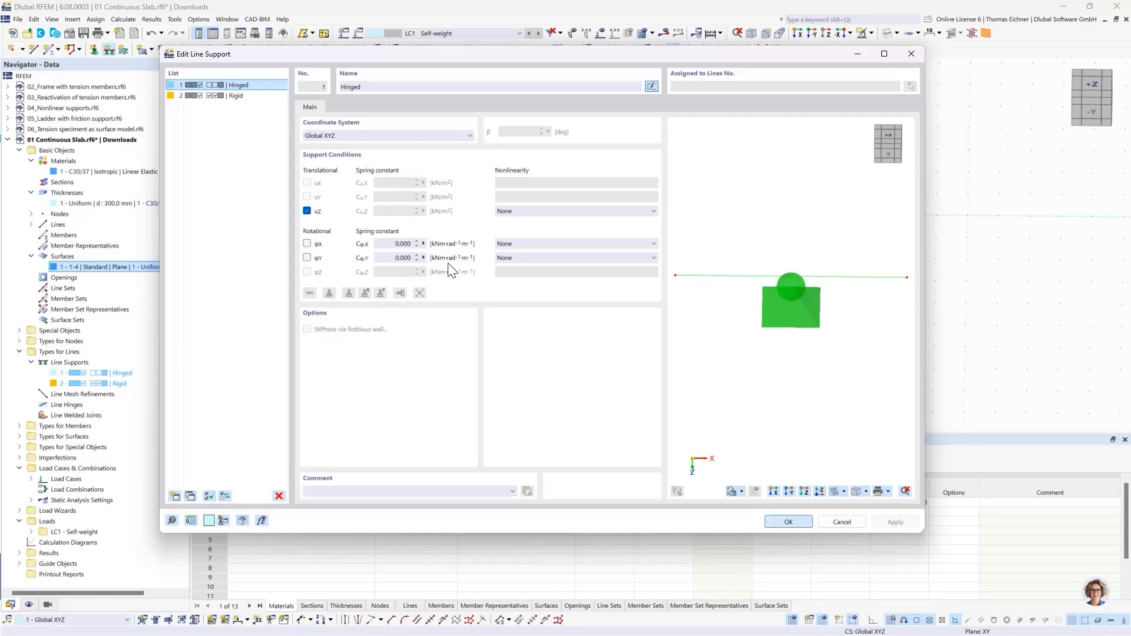
left_click(788, 522)
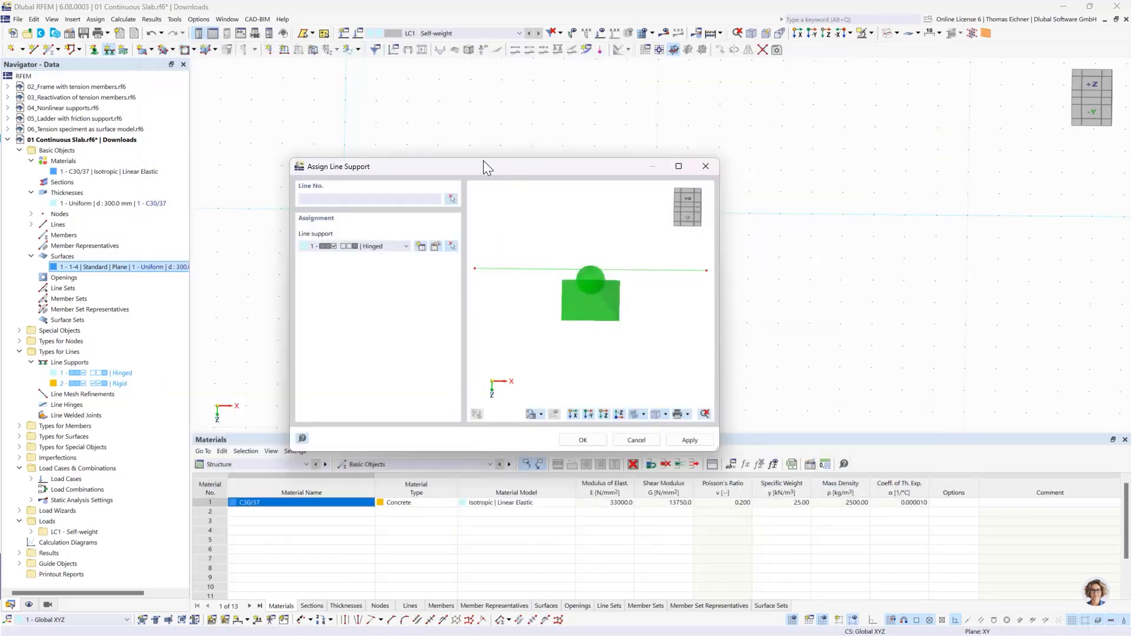
- Assign the Hinged line support to the slab's two short edges and its middle line
left_click_drag(483, 160, 253, 120)
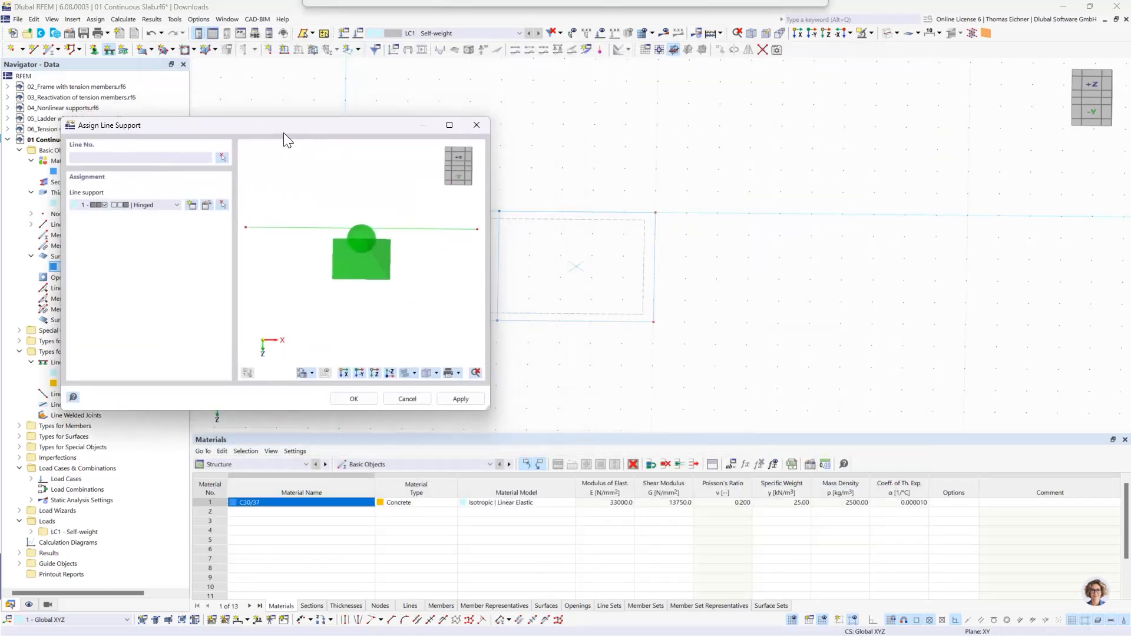
left_click(354, 400)
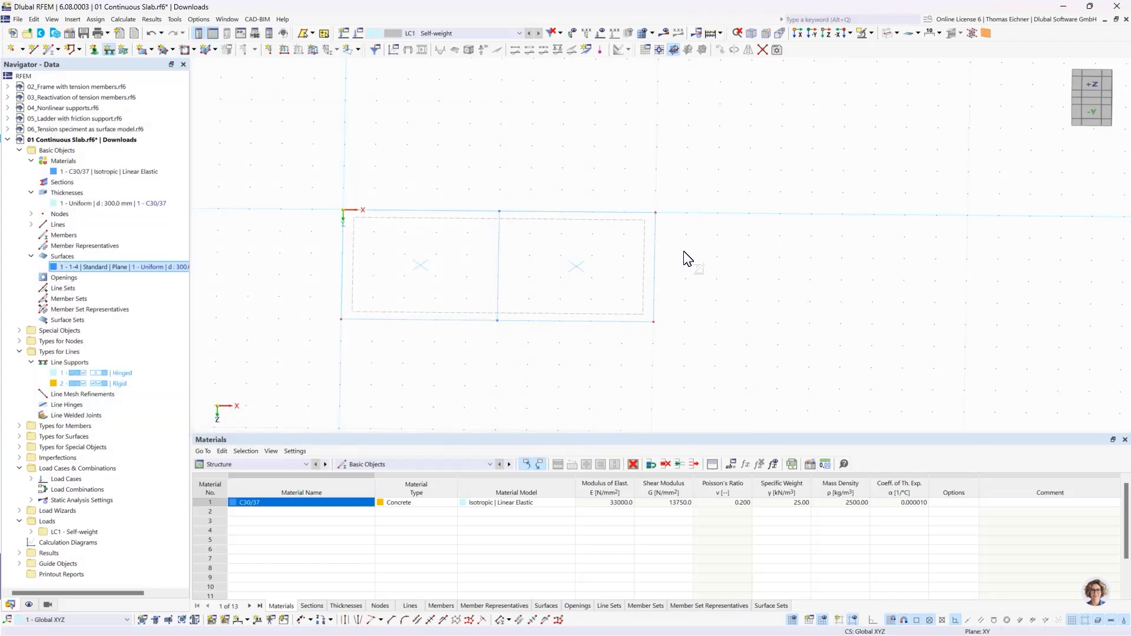
left_click_drag(684, 252, 295, 236)
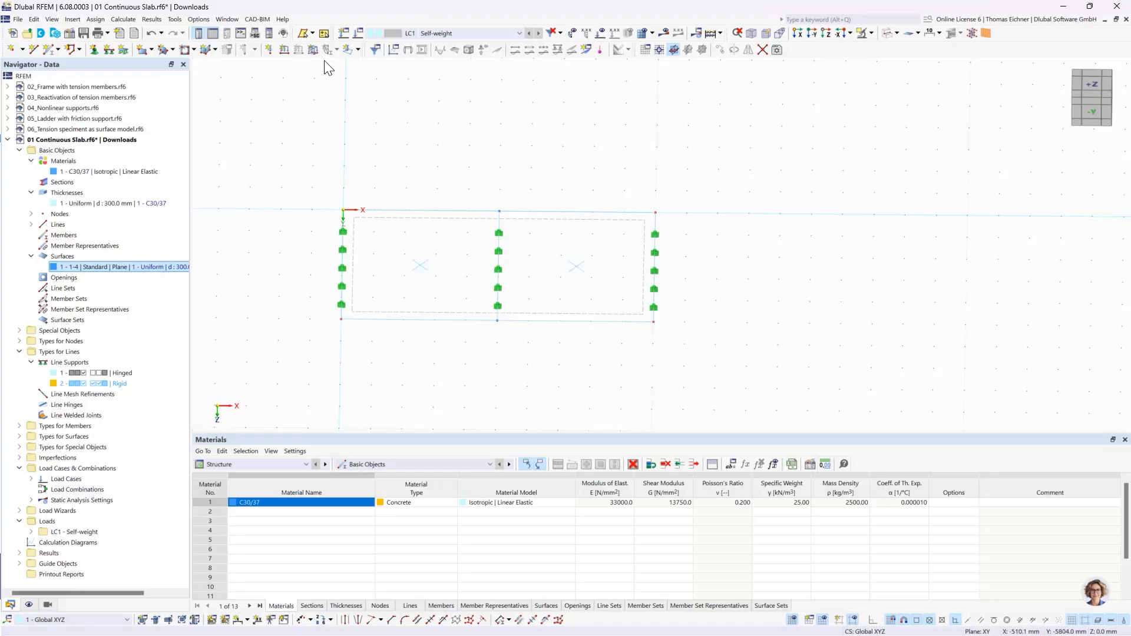
- Apply a uniform surface force of 10 kN/m² in the ZA direction to the slab in load case LC1 - Self-weight
left_click(313, 49)
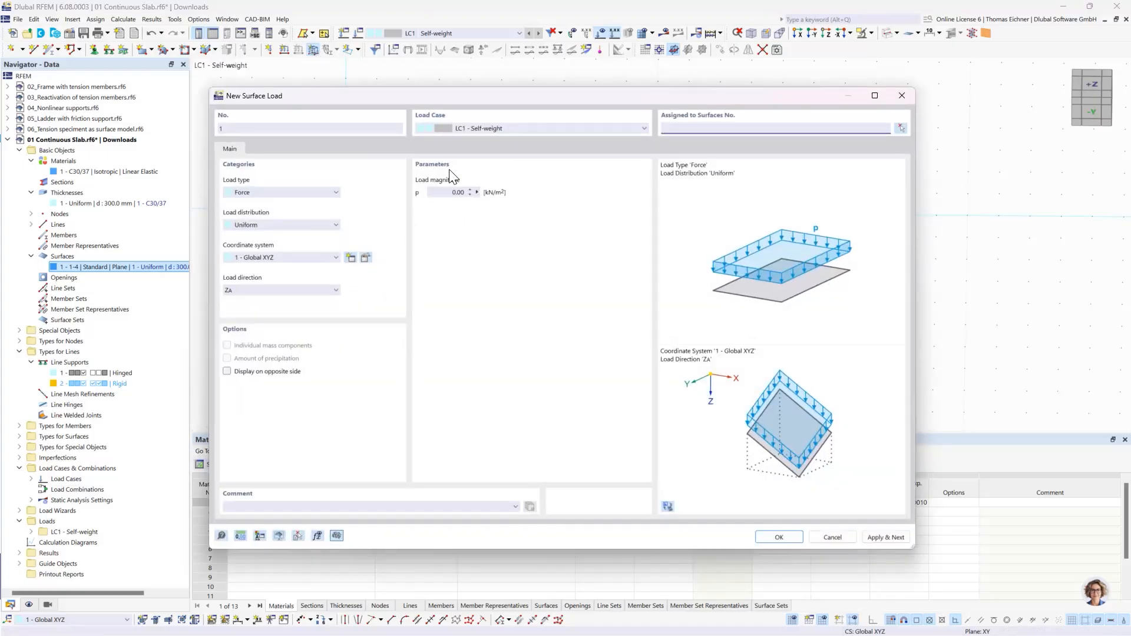
left_click(459, 192)
left_click(595, 241)
left_click_drag(337, 96, 215, 128)
left_click_drag(677, 132, 659, 143)
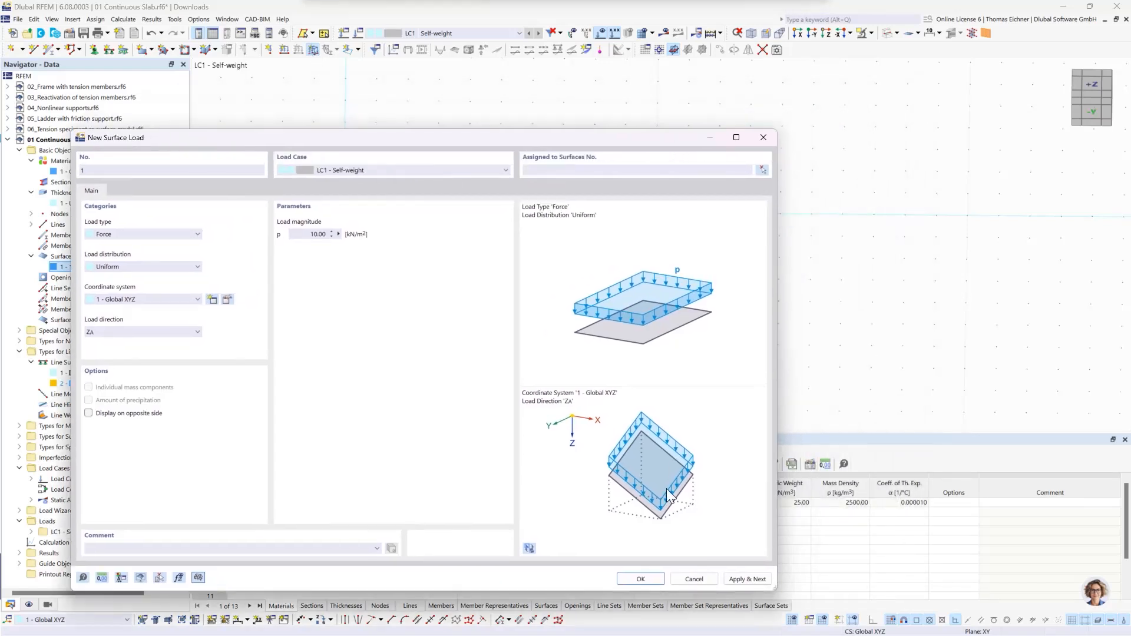
left_click(640, 579)
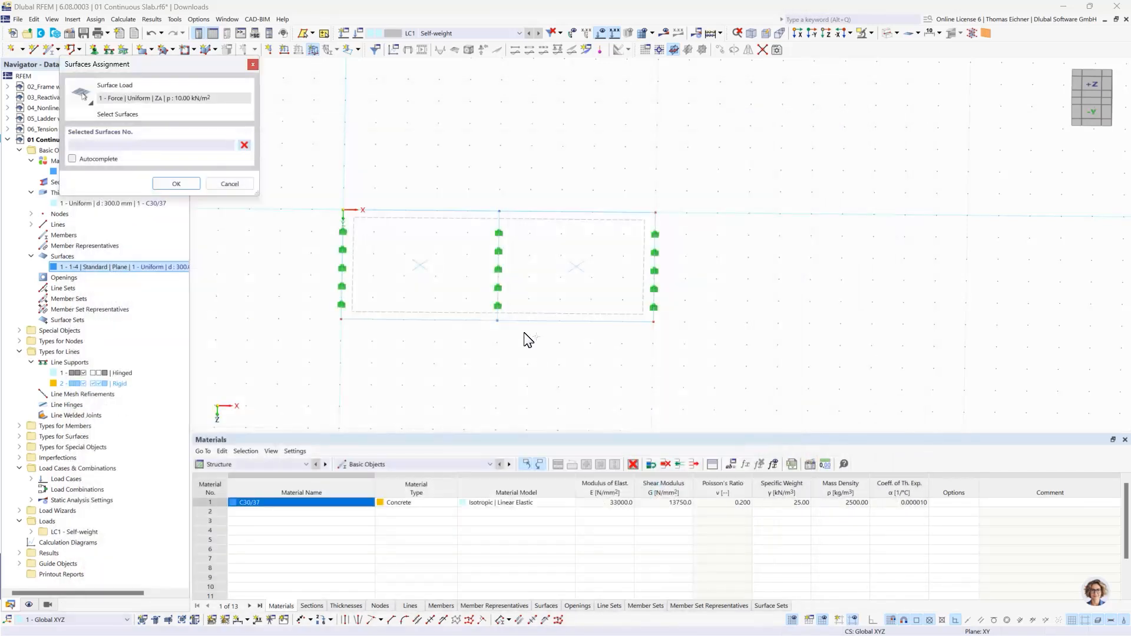
left_click(425, 225)
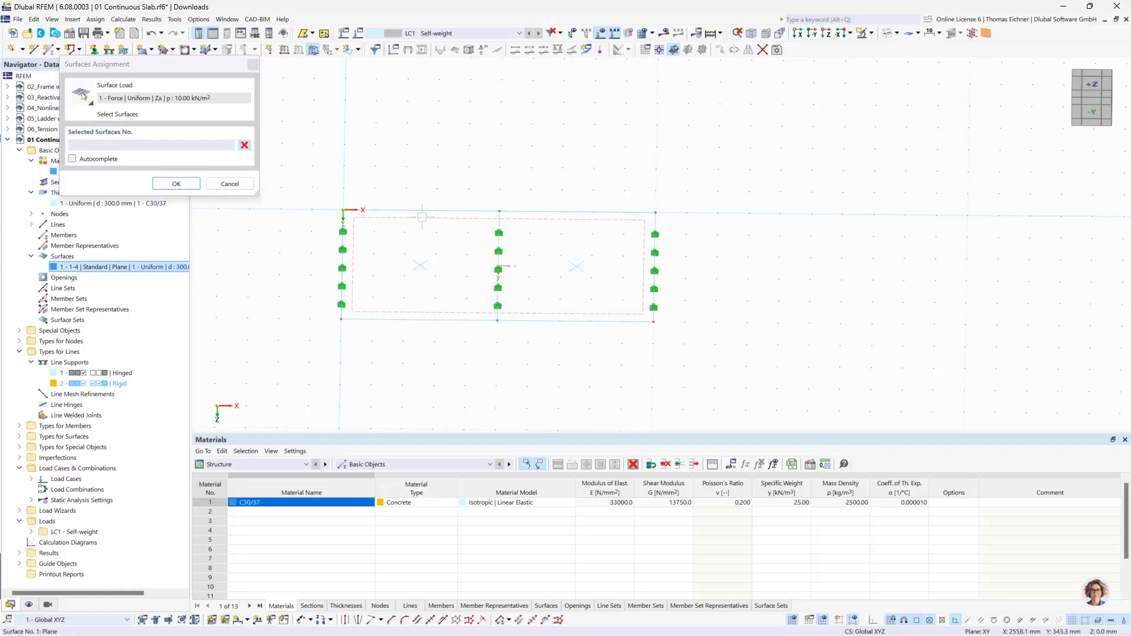
left_click(176, 184)
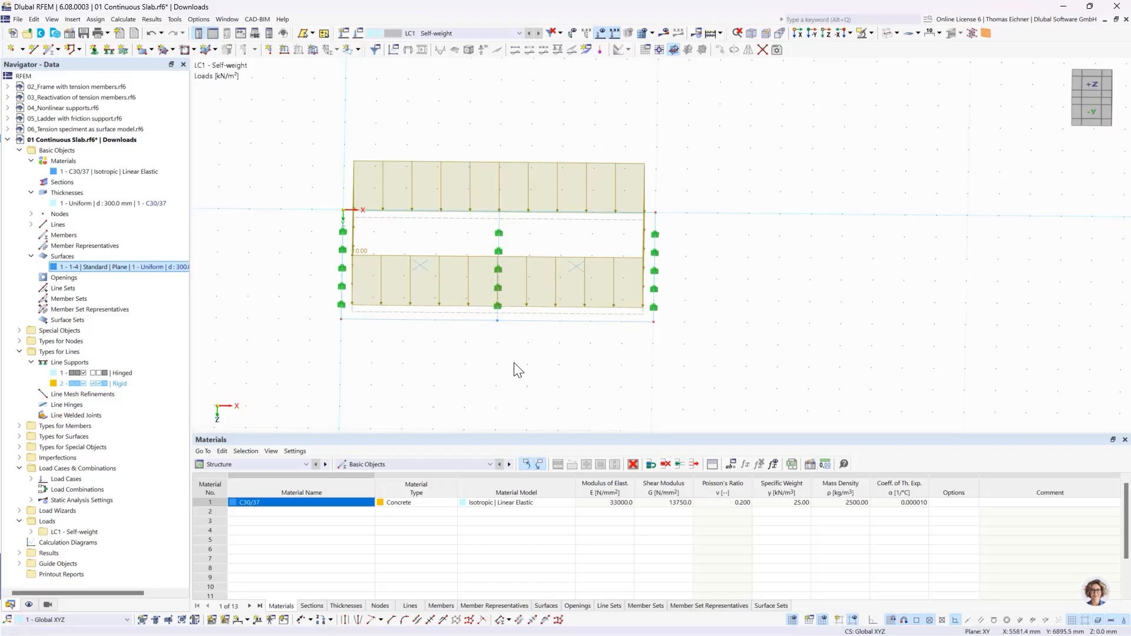
- Enlarge the displayed line support symbols slightly
scroll(690, 308, "up", 2)
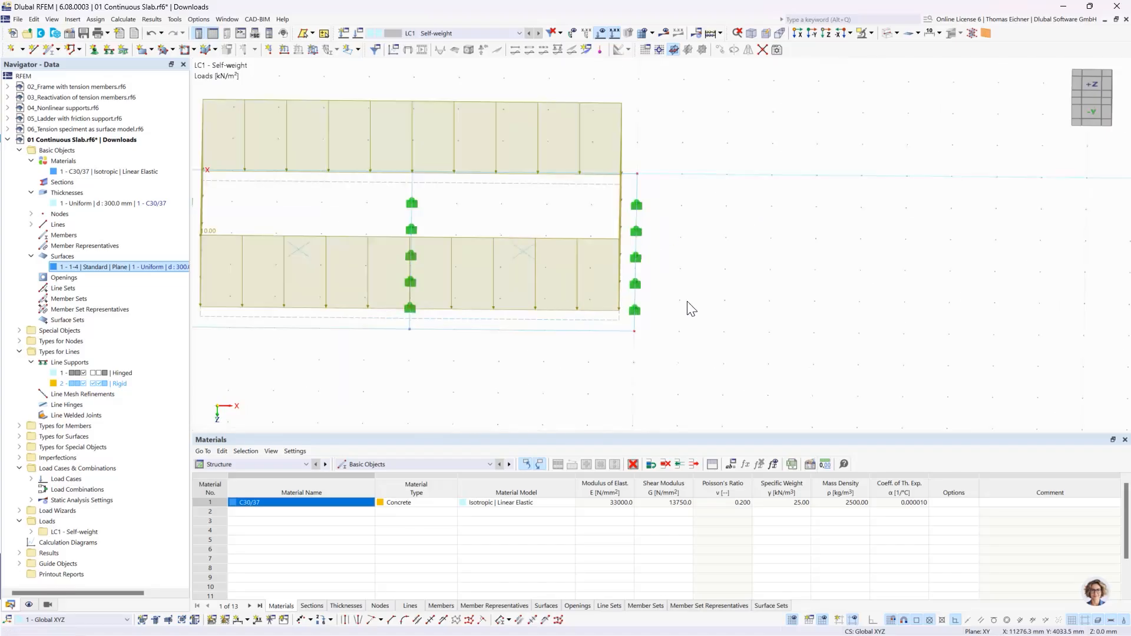
middle_click_drag(696, 287, 715, 294)
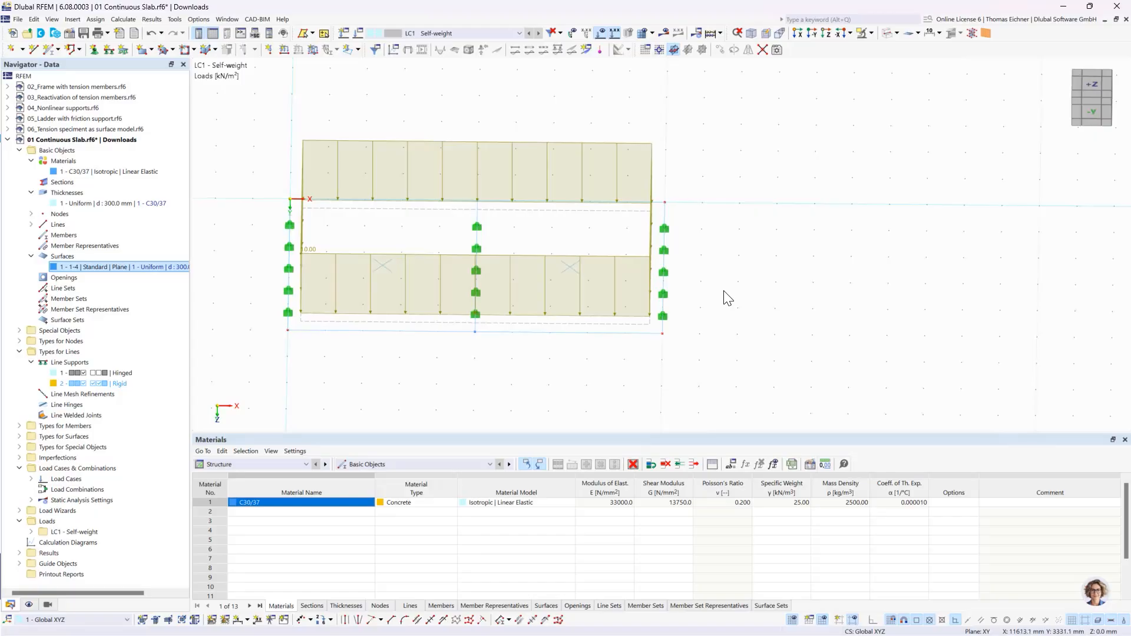
right_click(669, 253)
left_click_drag(718, 350, 743, 351)
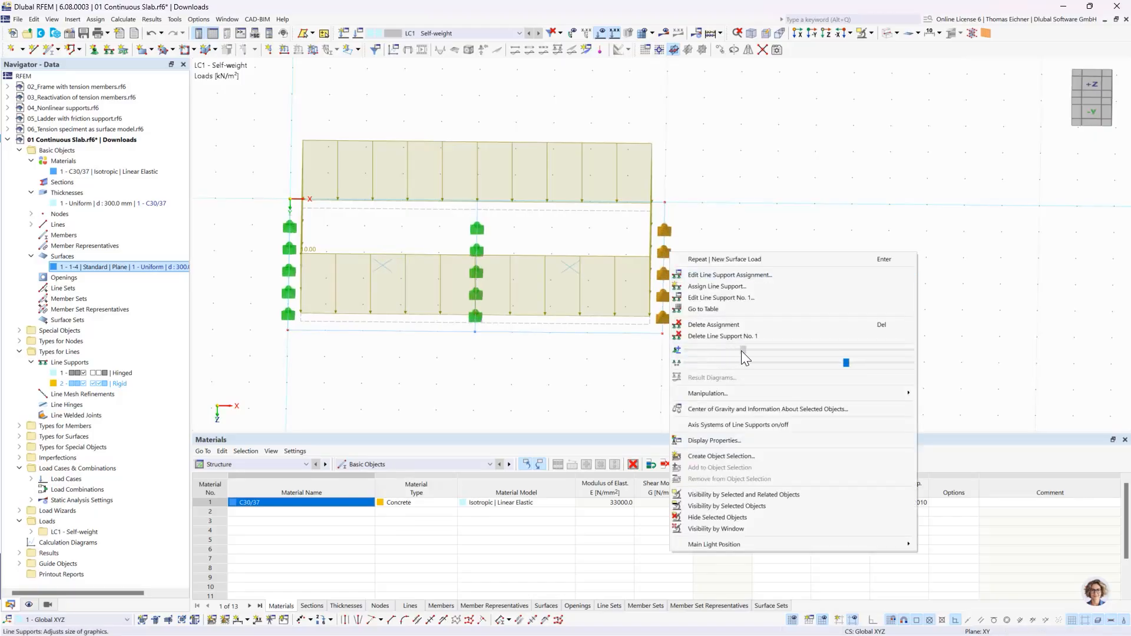
- Shift the surface load's graphic slightly closer to the slab and clear the selection
left_click(646, 153)
right_click(652, 146)
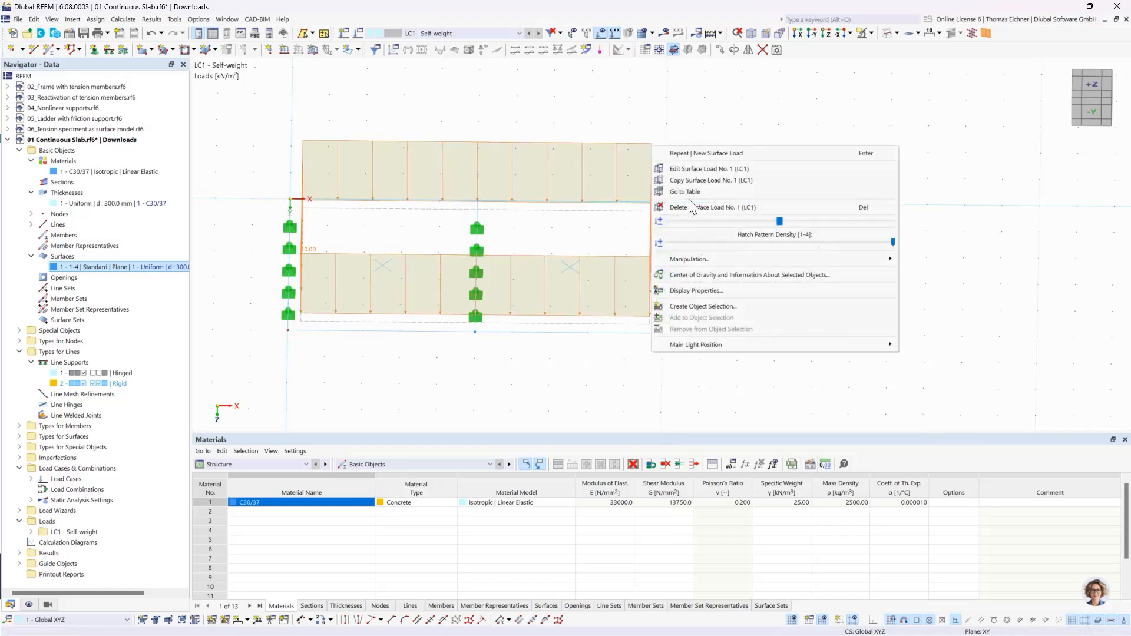
left_click_drag(805, 222, 742, 222)
left_click(985, 203)
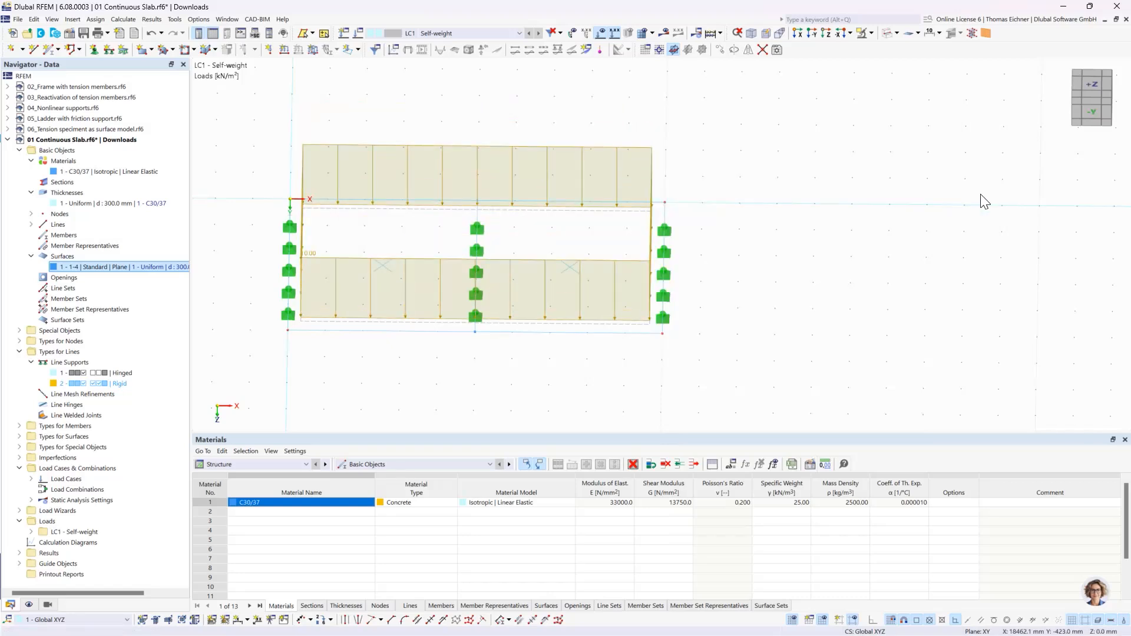
left_click(666, 231)
left_click(760, 341)
- Display the loaded slab in solid mode and switch it to transparent display
scroll(319, 349, "down", 4)
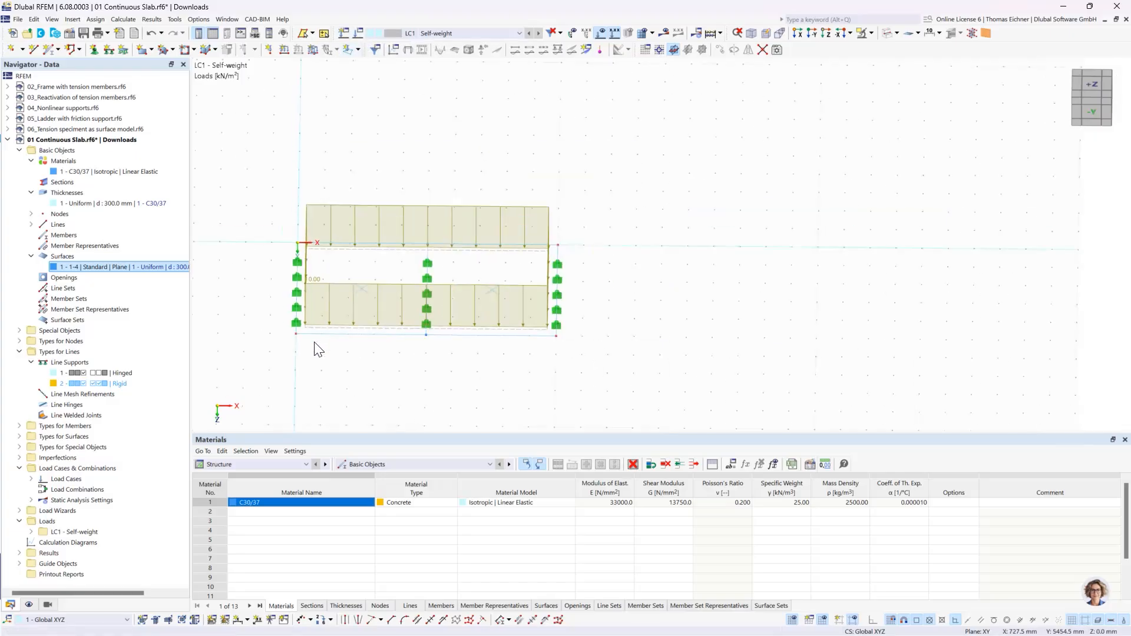
middle_click_drag(728, 311, 727, 253)
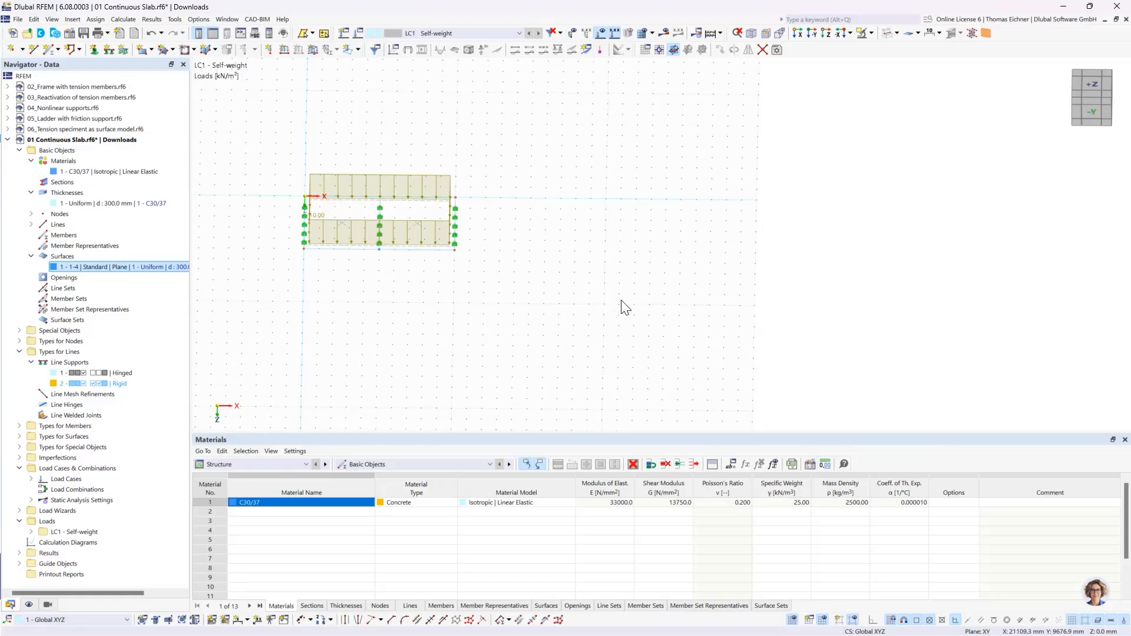
scroll(623, 306, "down", 1)
middle_click_drag(534, 259, 482, 298)
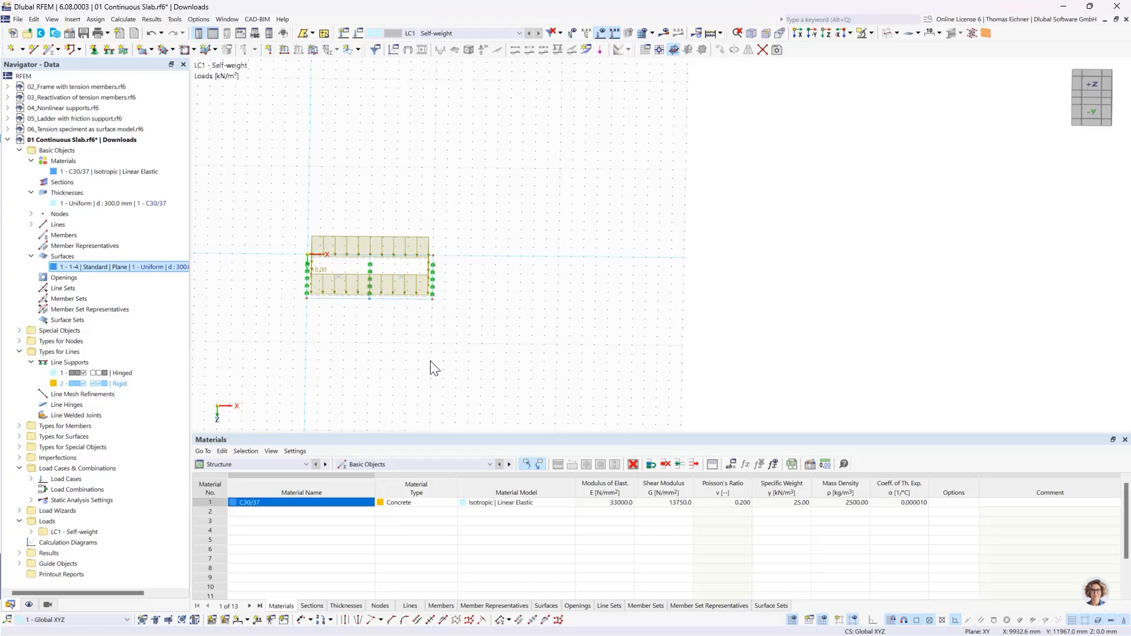
middle_click_drag(545, 286, 492, 296)
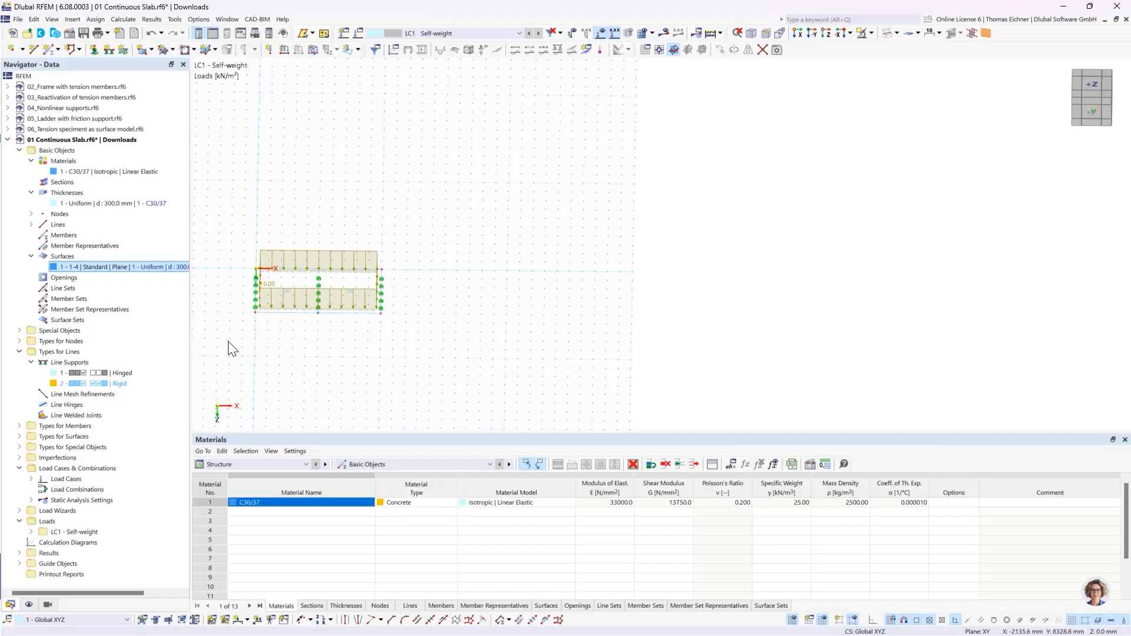
left_click_drag(229, 343, 361, 346)
left_click(886, 33)
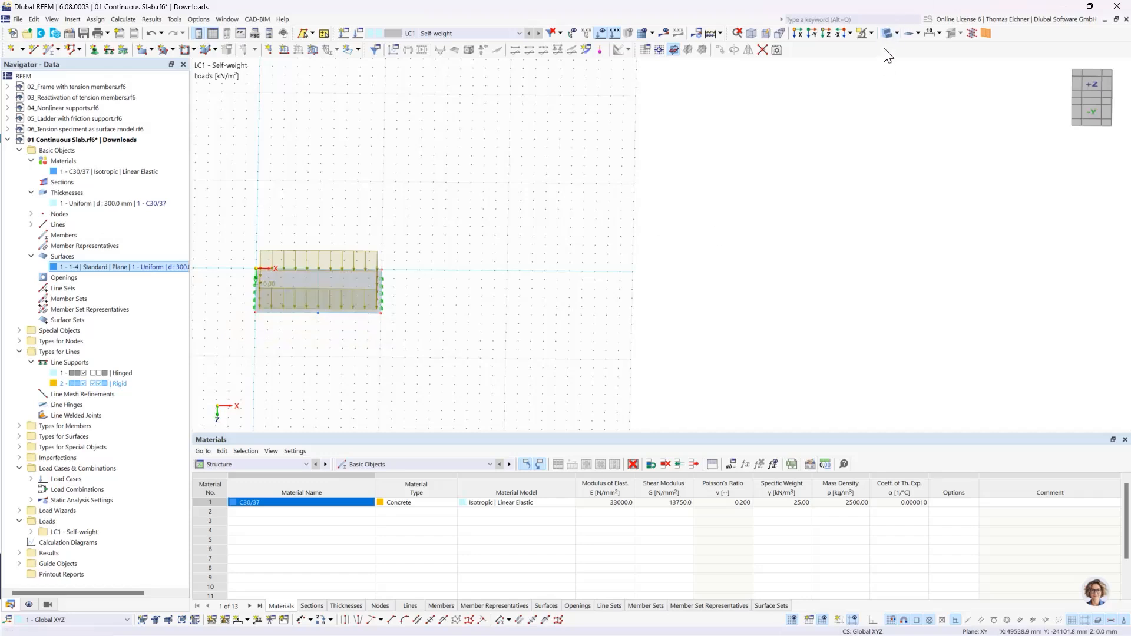
left_click(889, 33)
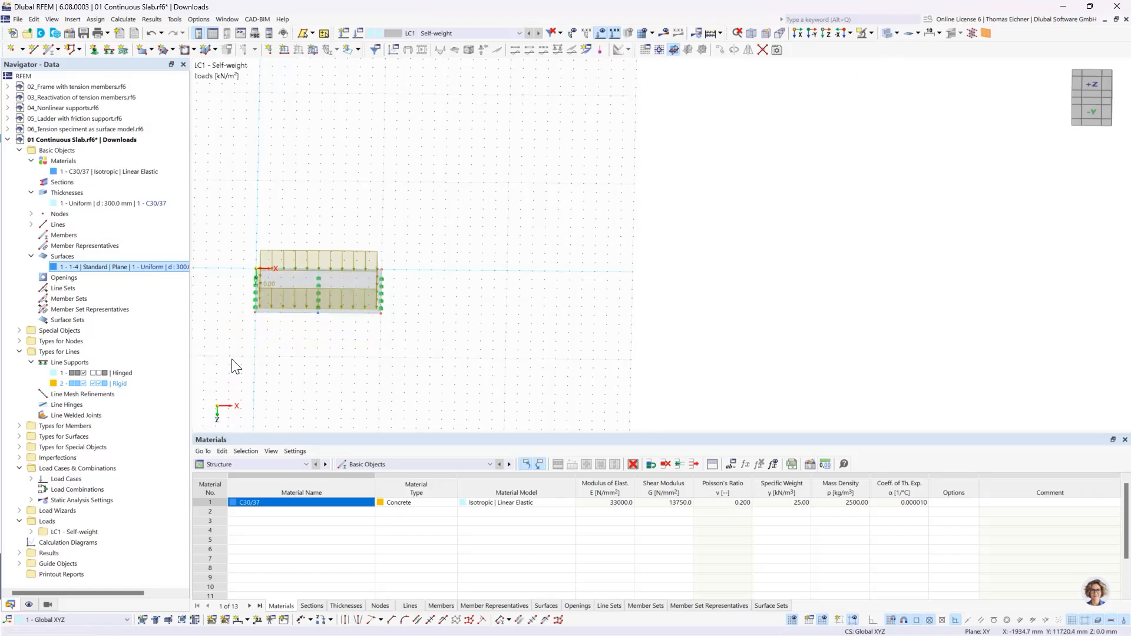
- Select the entire slab with its line supports and surface load, and open the Move/Copy settings for it
left_click_drag(228, 358, 469, 213)
right_click(426, 208)
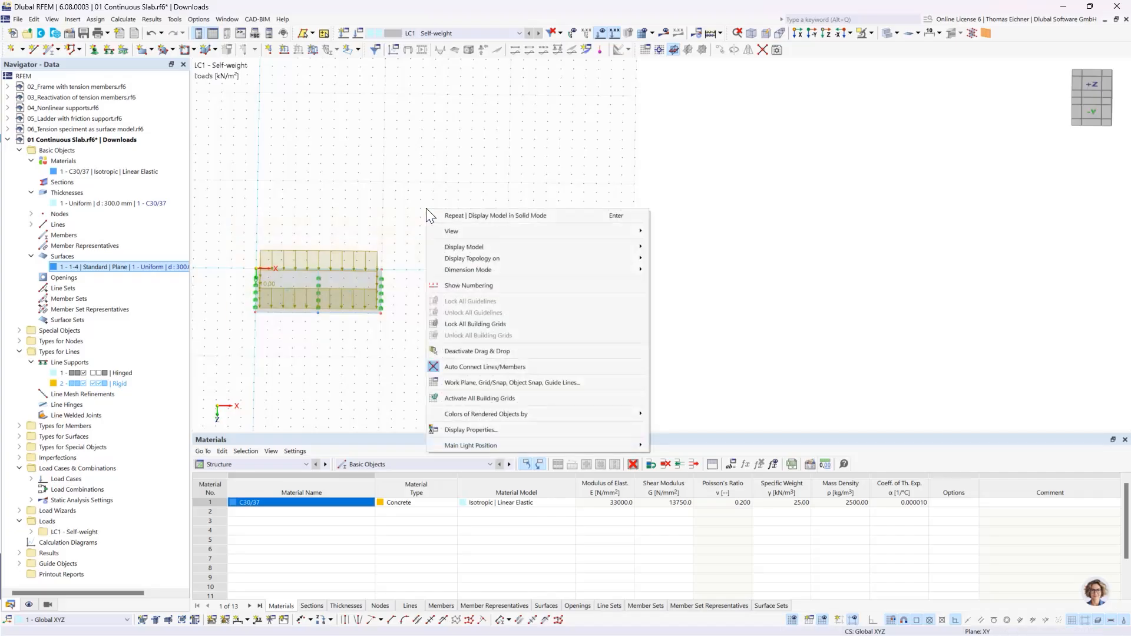
left_click(397, 215)
left_click_drag(234, 350, 486, 164)
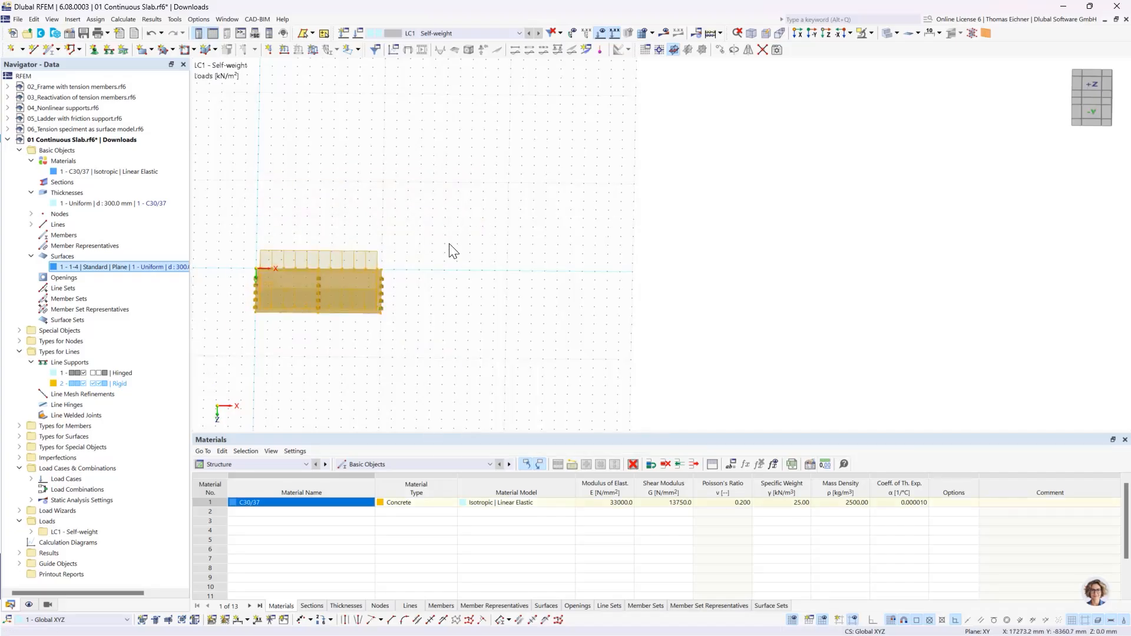
right_click(366, 291)
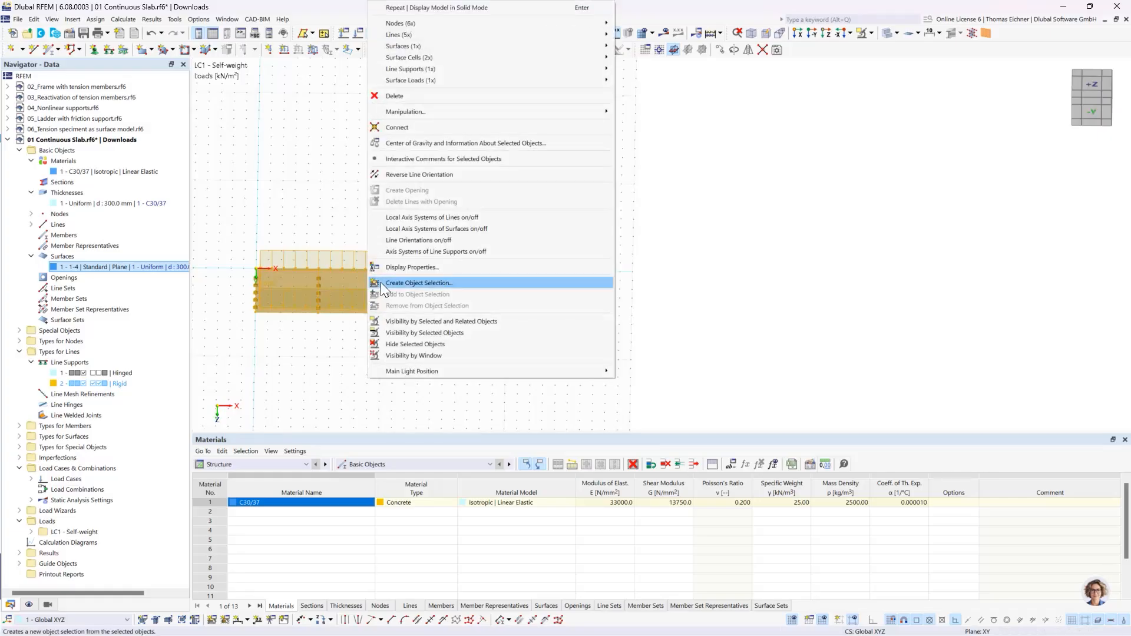
mouse_move(415, 111)
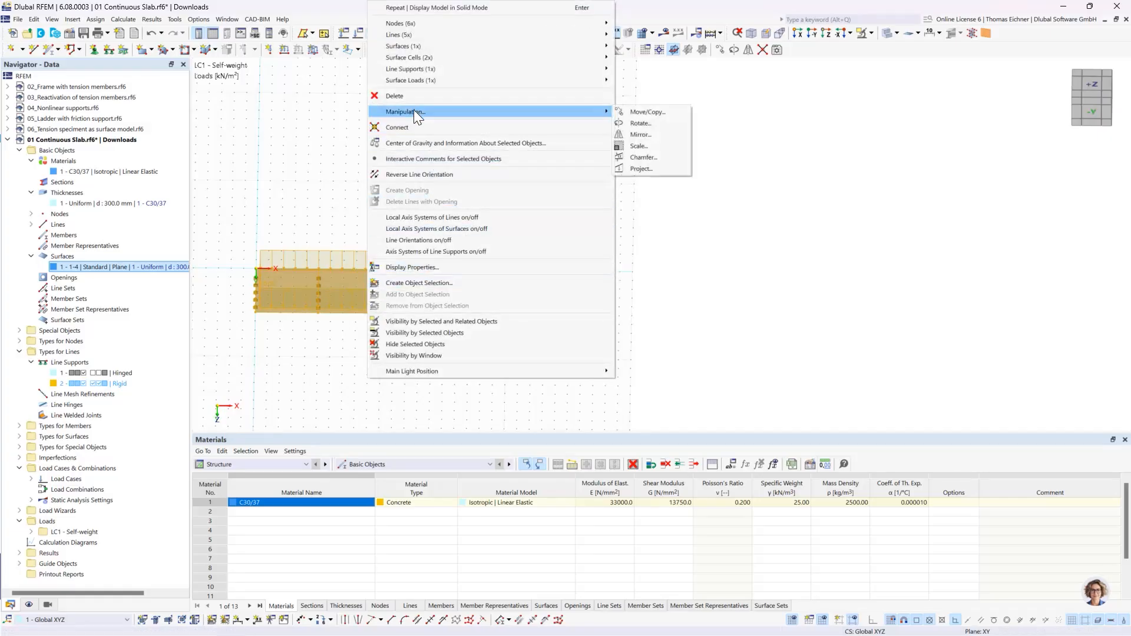
left_click(643, 113)
left_click_drag(566, 175, 688, 151)
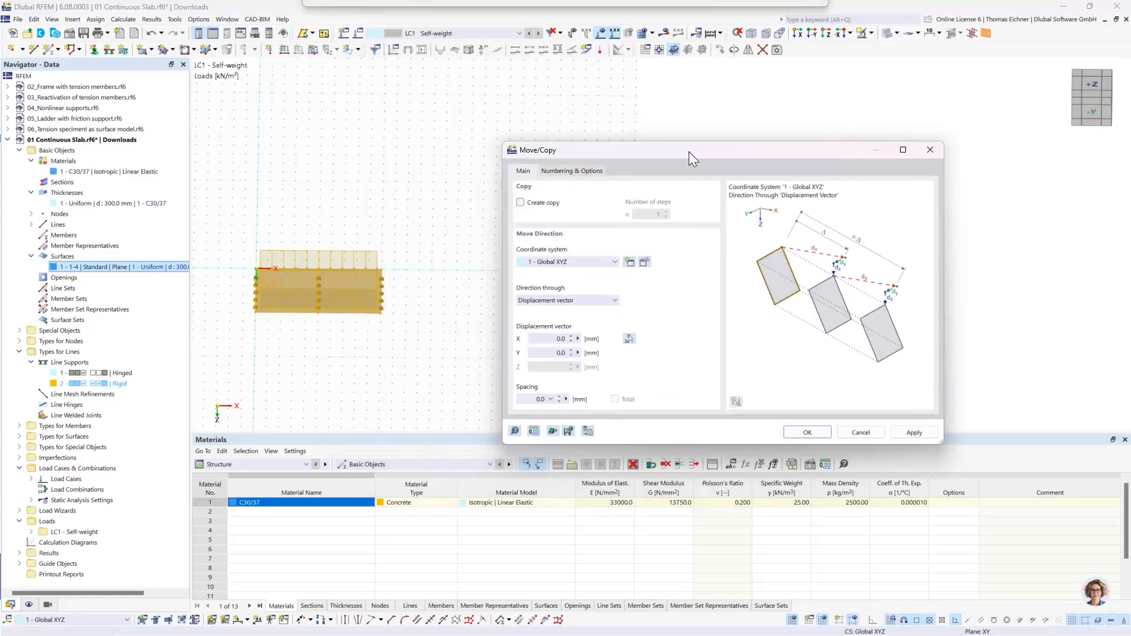
- Enable creating copies of the selected slab and set the number of steps to 3
left_click(521, 203)
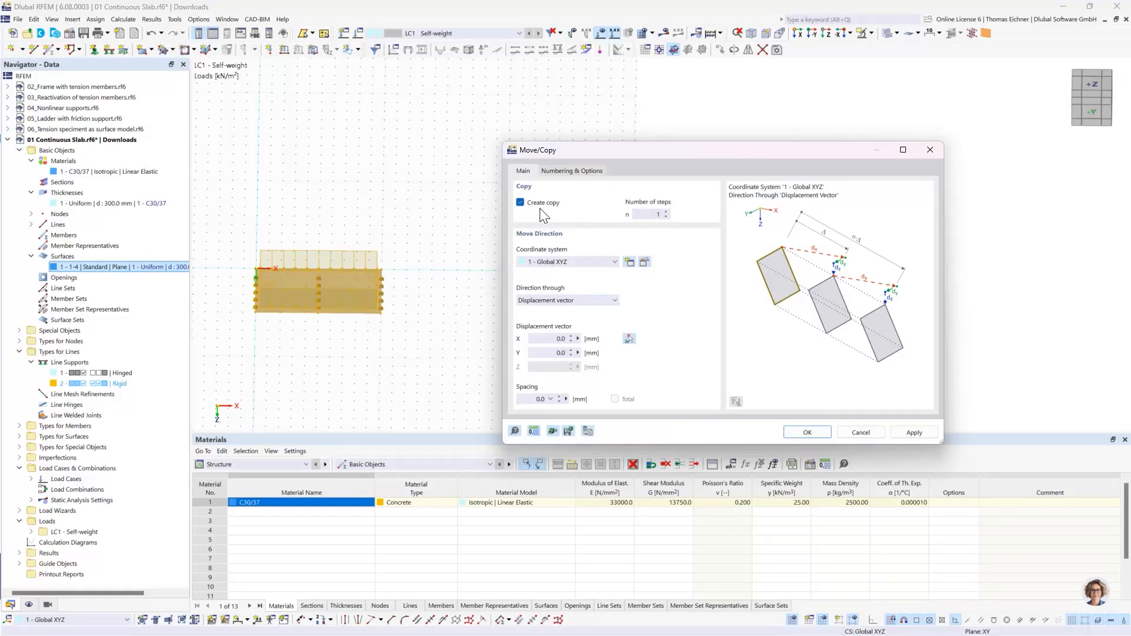
left_click(653, 213)
double_click(653, 214)
type("3")
left_click(535, 337)
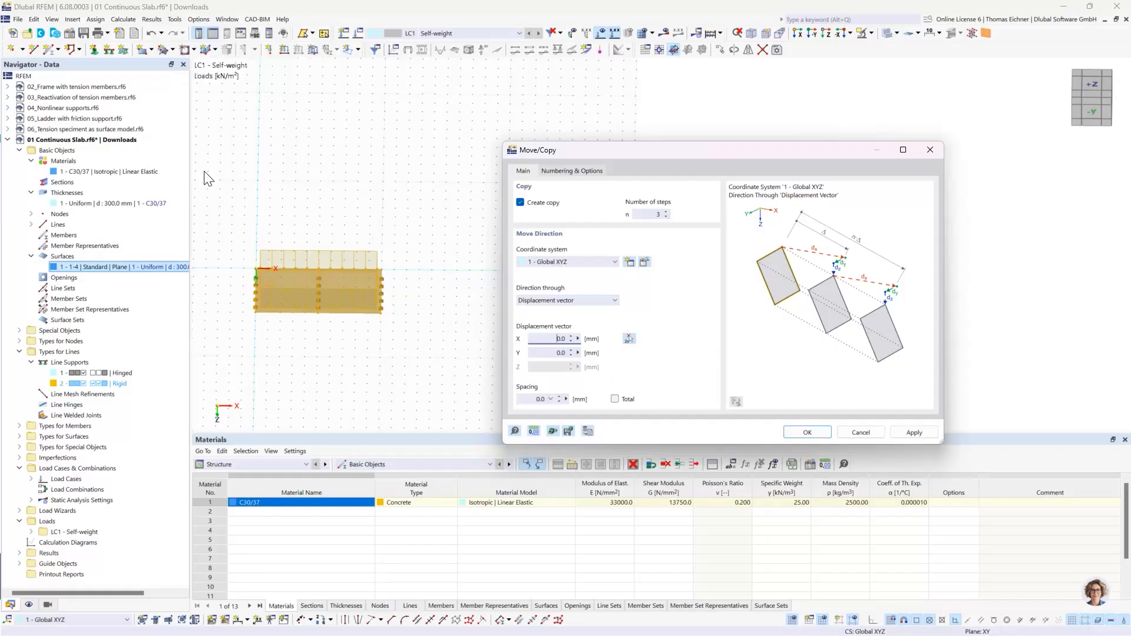
- Change the model's length unit to metres in the units and decimal places settings
left_click(533, 433)
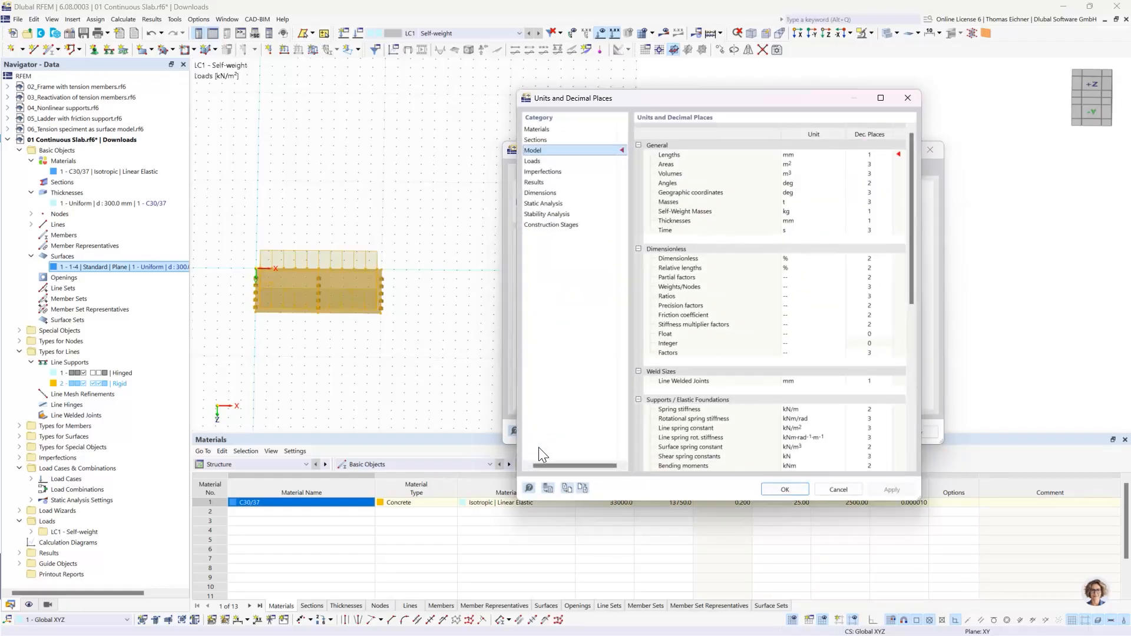
left_click_drag(611, 100, 183, 93)
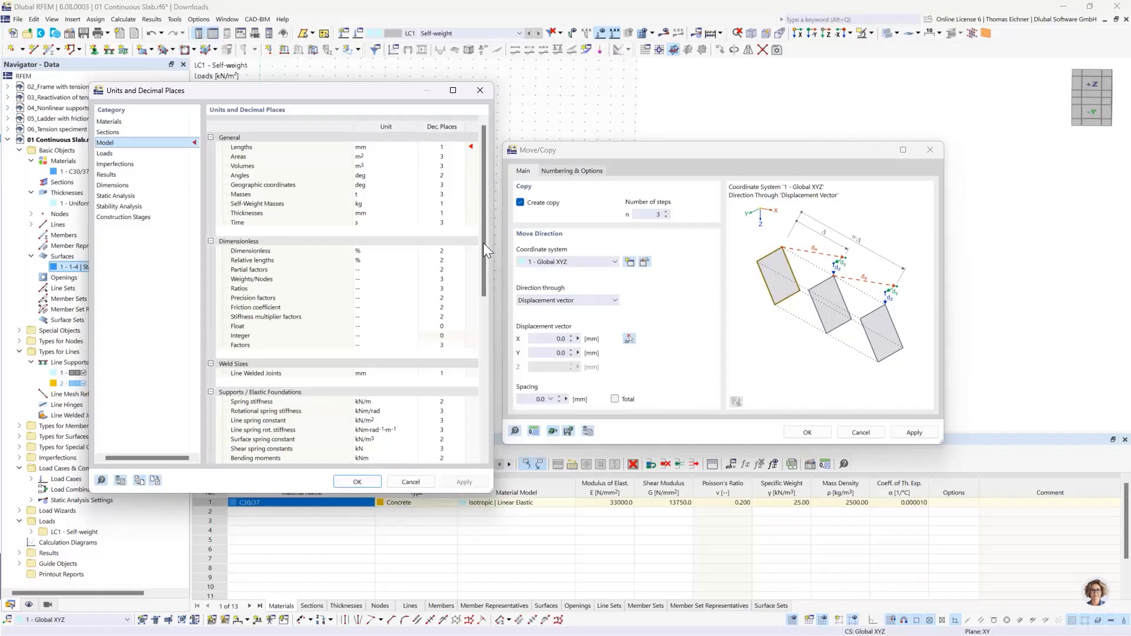
left_click(373, 148)
left_click(383, 148)
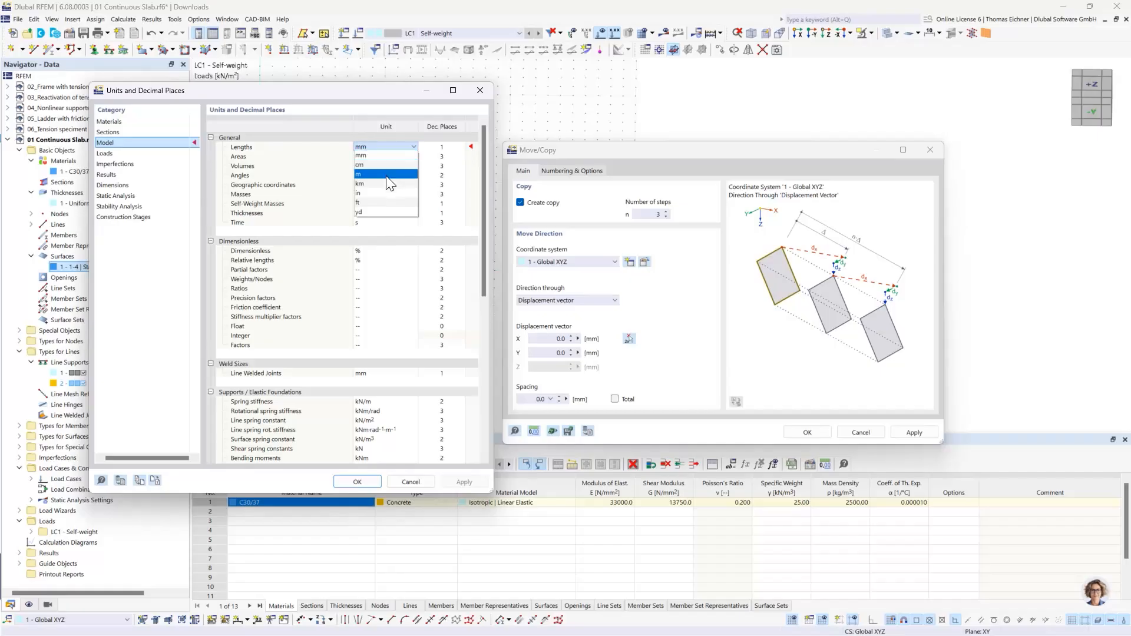
left_click(387, 174)
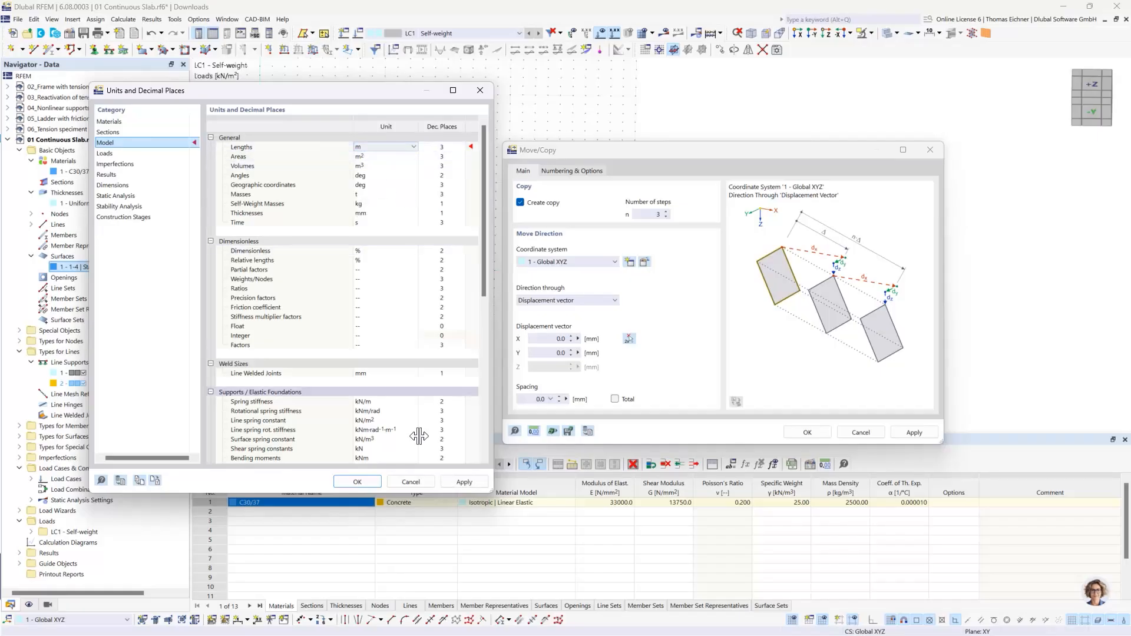
left_click(365, 483)
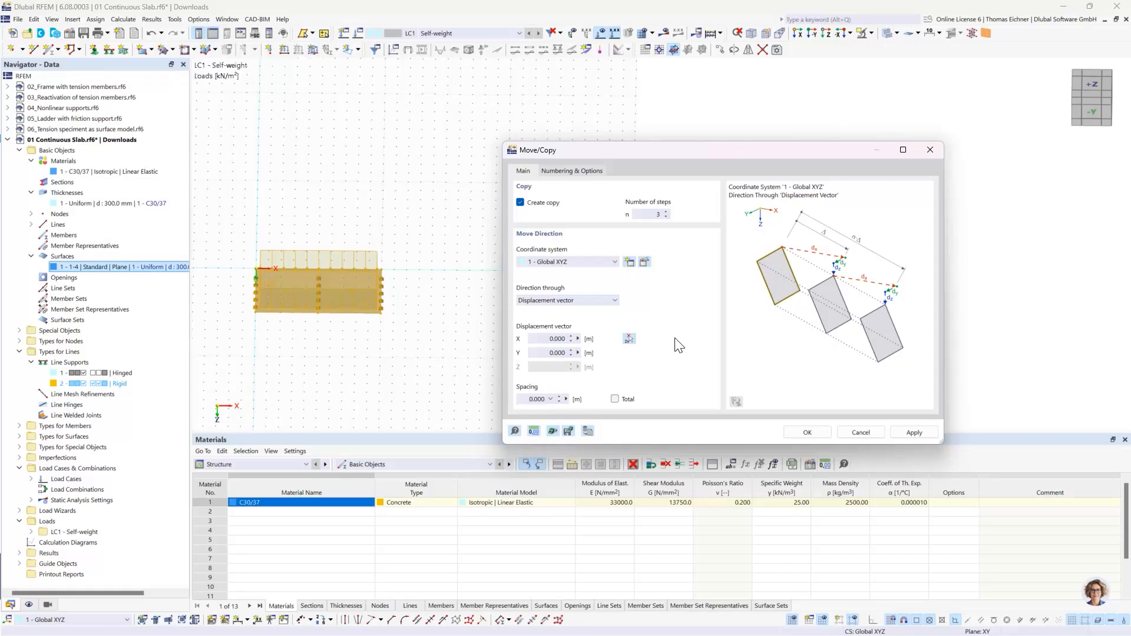
- Set the copy displacement to 15 m in the X direction and create the slab copies
left_click(543, 340)
double_click(551, 339)
type("15")
left_click(550, 353)
left_click(557, 341)
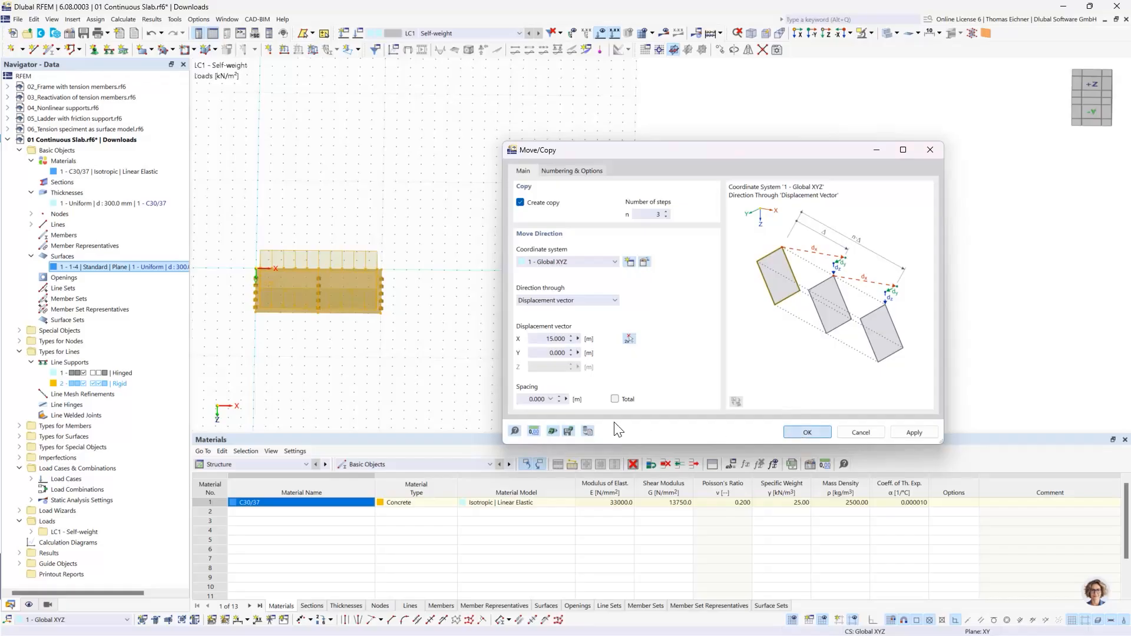
left_click(796, 433)
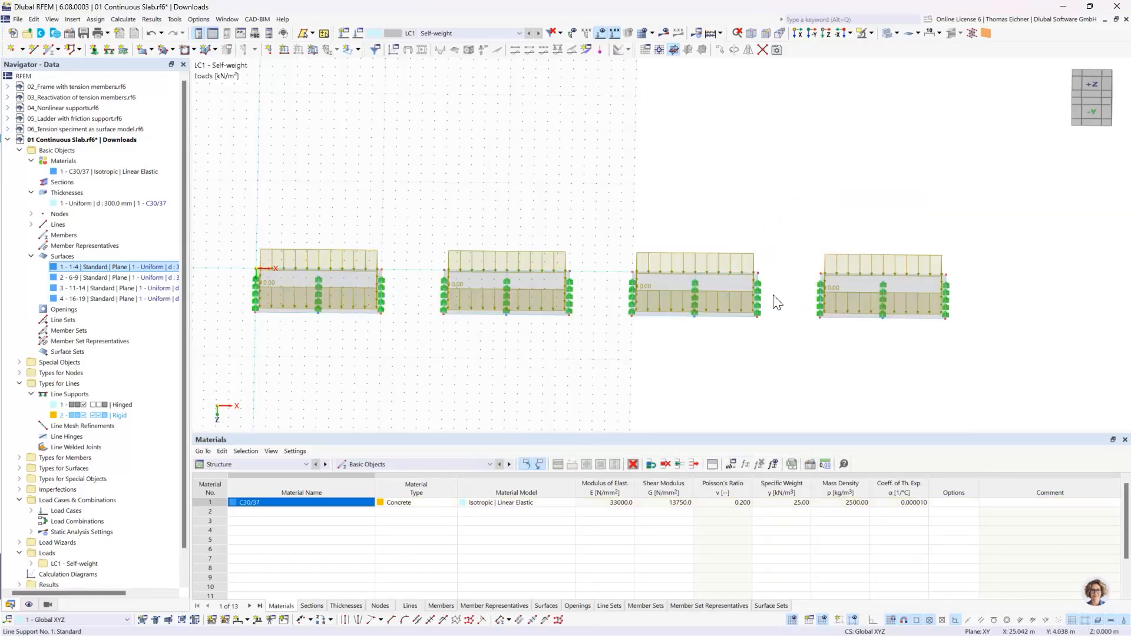
- Examine the row of slabs and the extent of the work plane grid from above
scroll(932, 292, "down", 1)
scroll(932, 292, "down", 1)
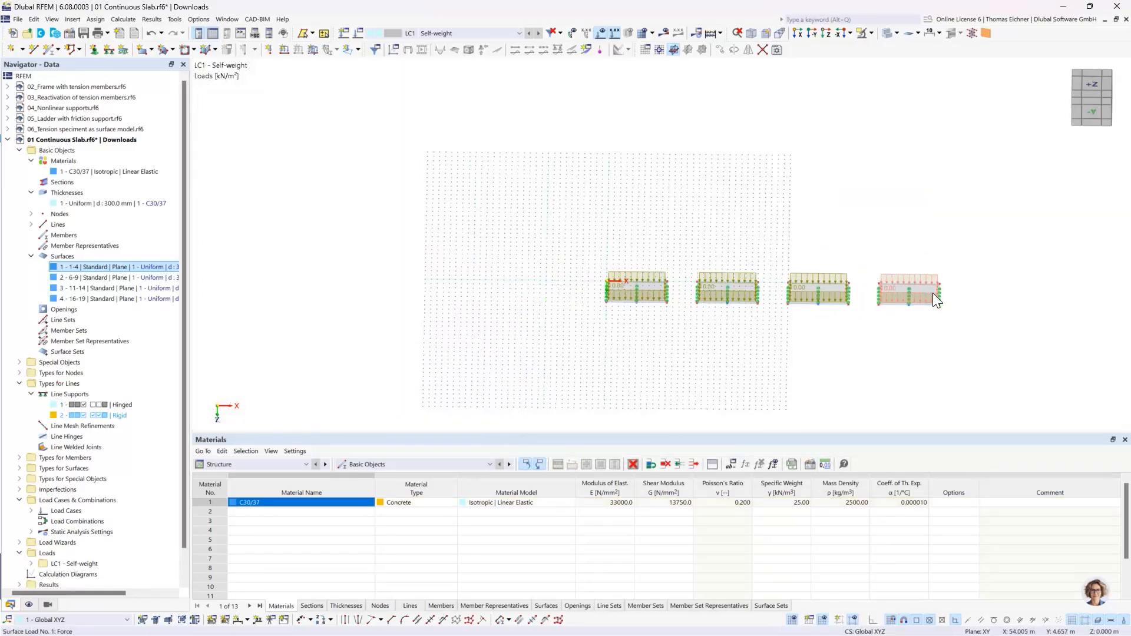
scroll(915, 292, "up", 1)
middle_click_drag(791, 241, 794, 313, "ctrl")
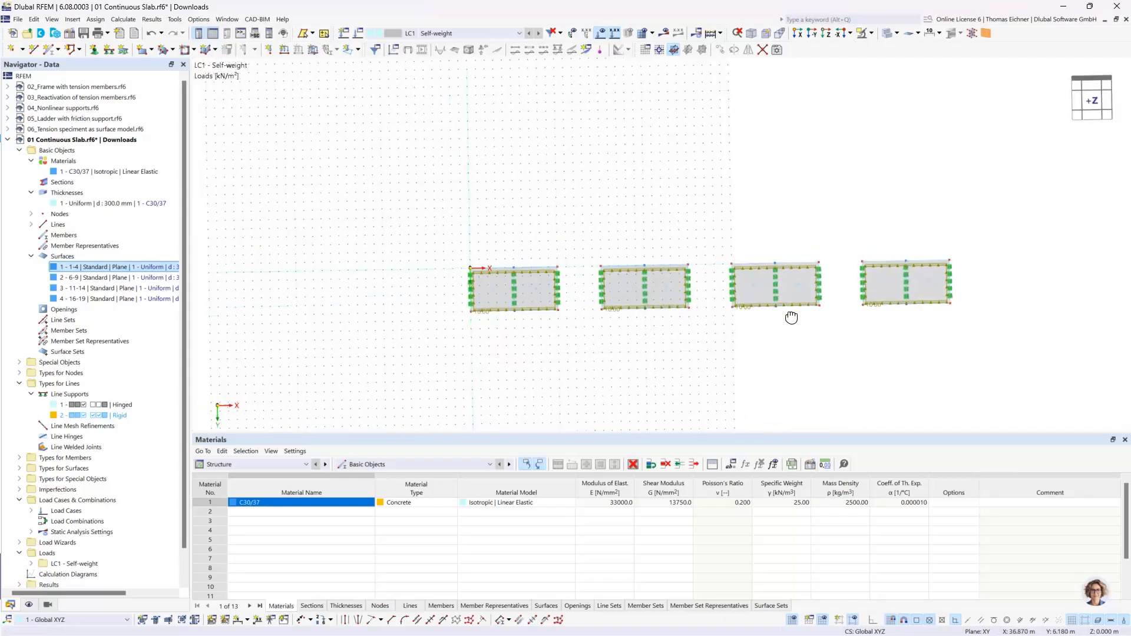
scroll(745, 289, "up", 1)
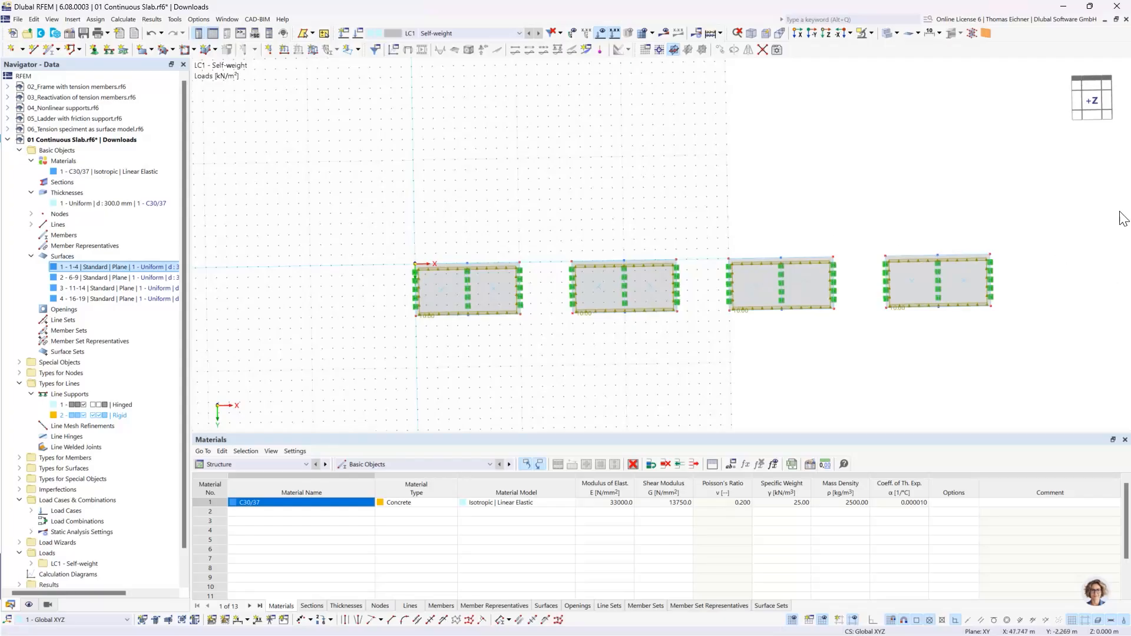
middle_click_drag(963, 176, 852, 178)
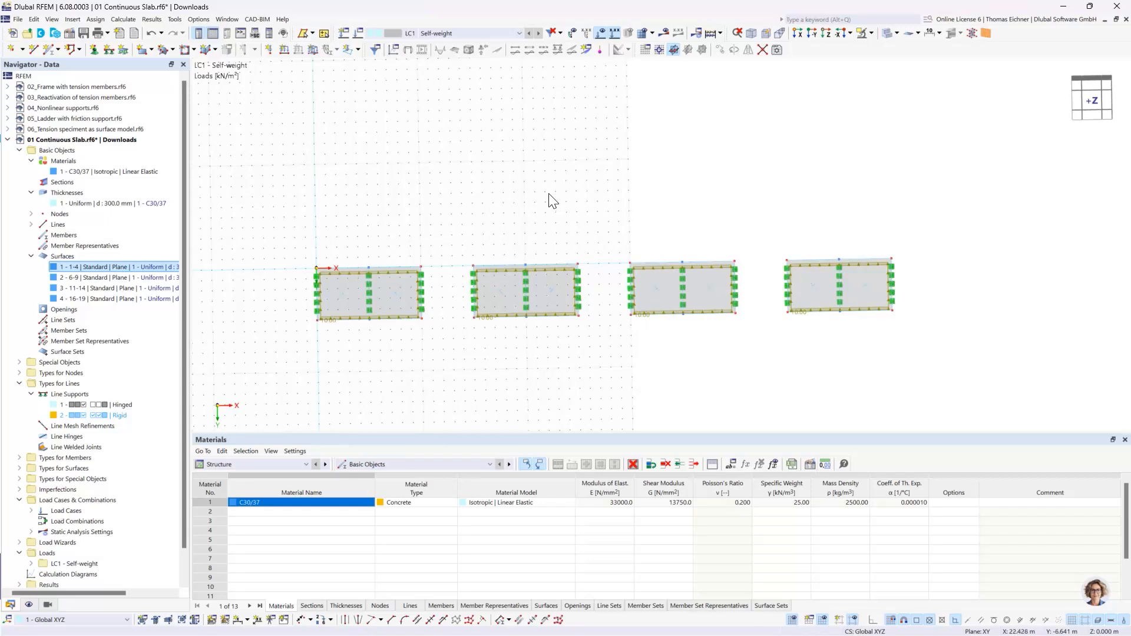
right_click(478, 177)
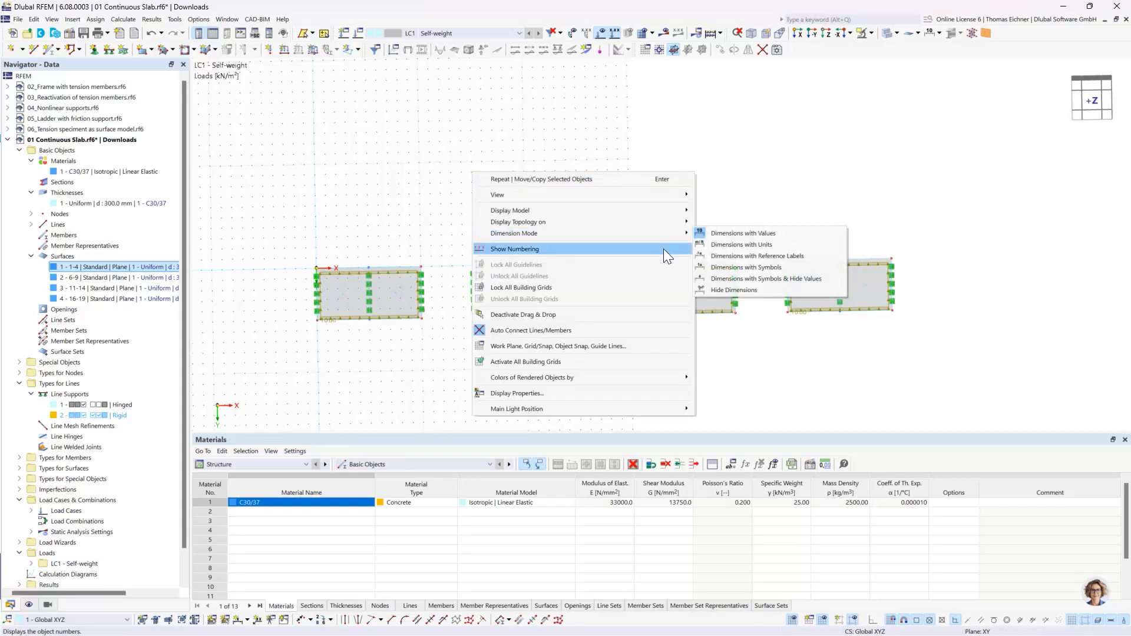
key("Escape")
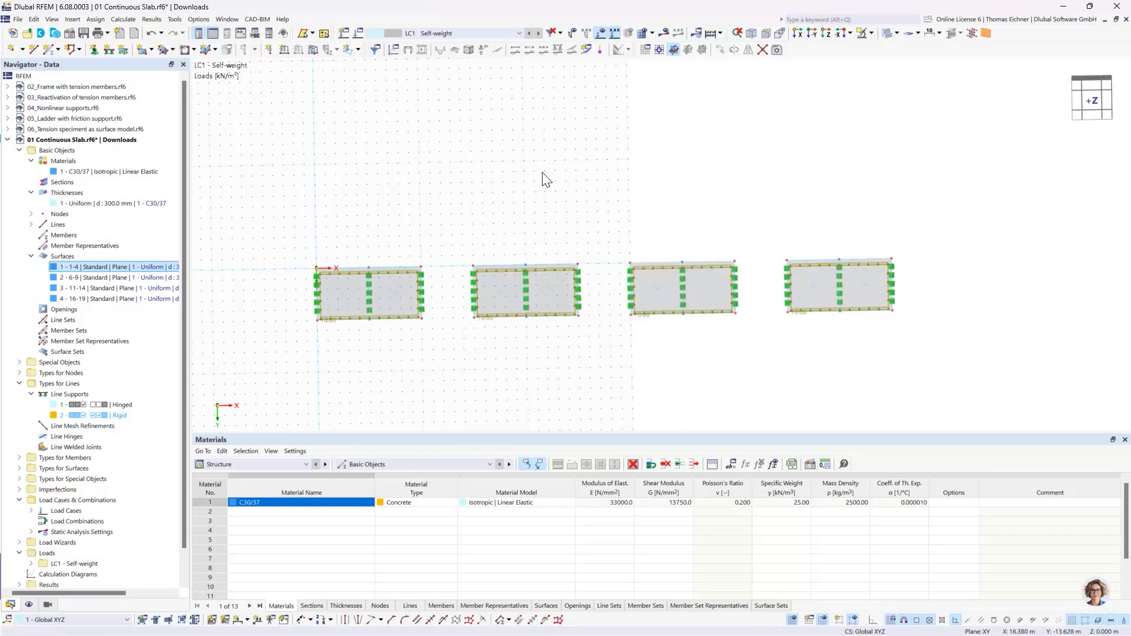
right_click(355, 135)
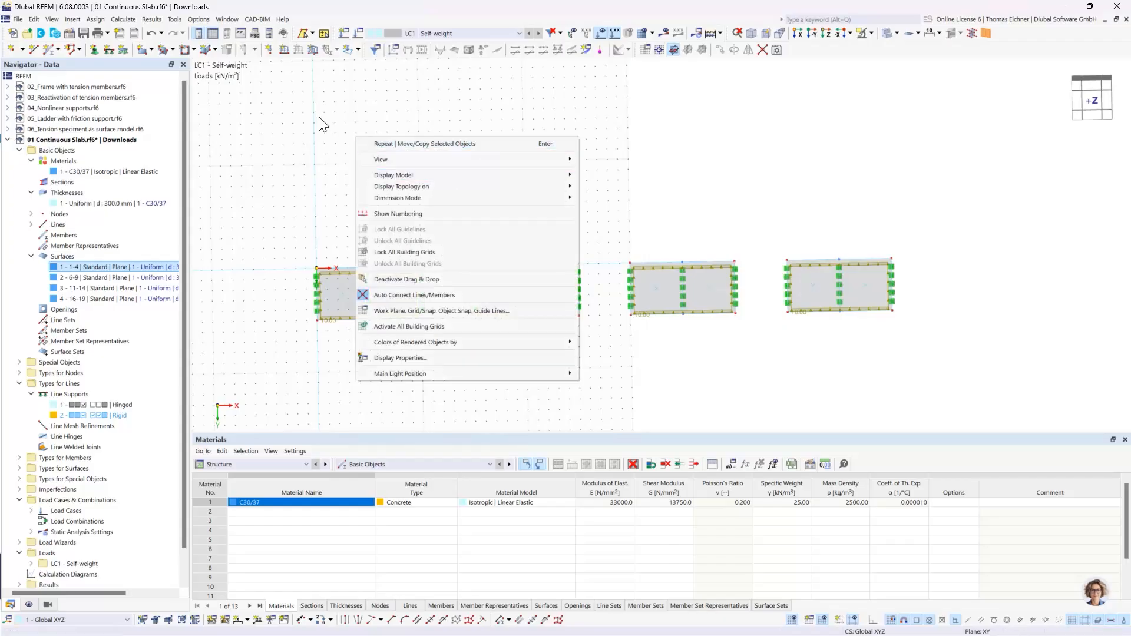
key("Escape")
- Set the number of work plane grid points to 200 in the positive sense of both directions
right_click(400, 158)
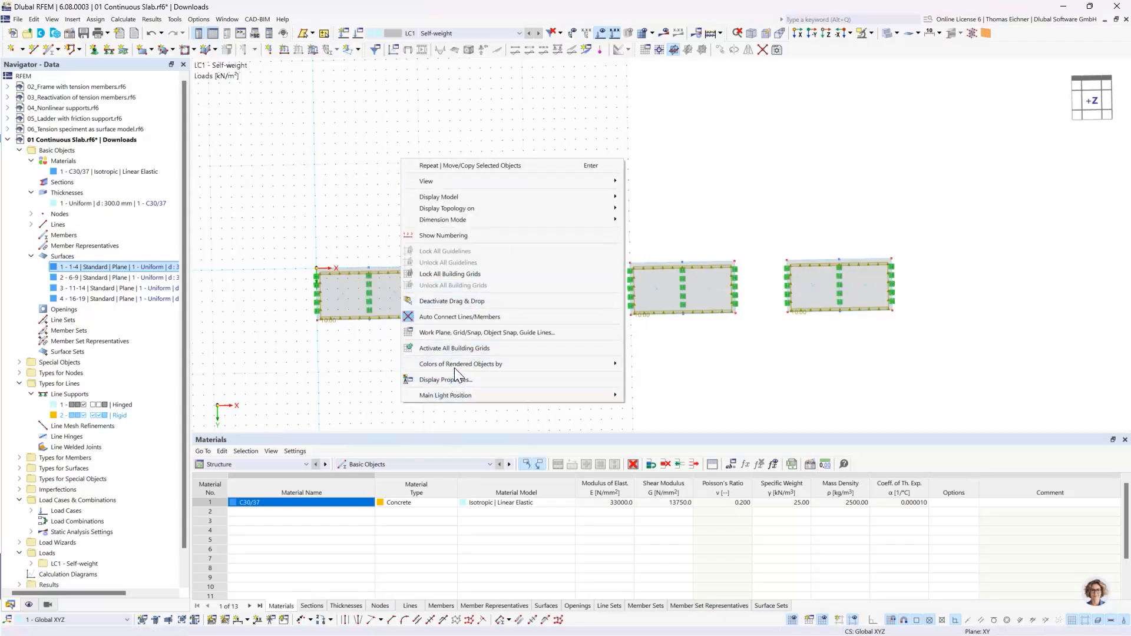
left_click(447, 332)
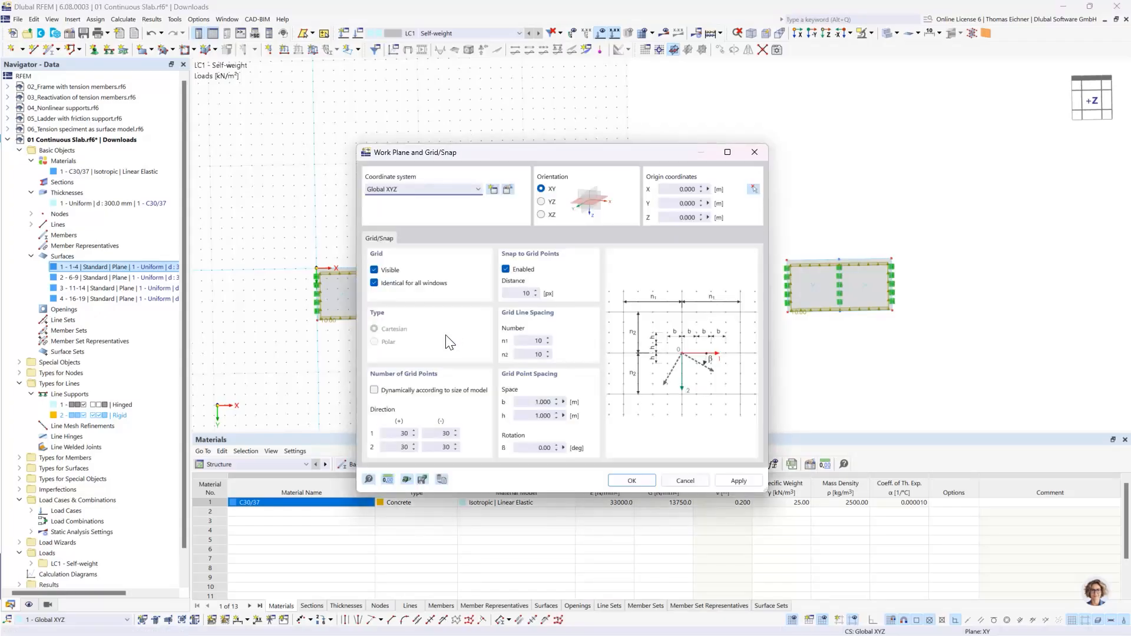
left_click_drag(490, 157, 767, 91)
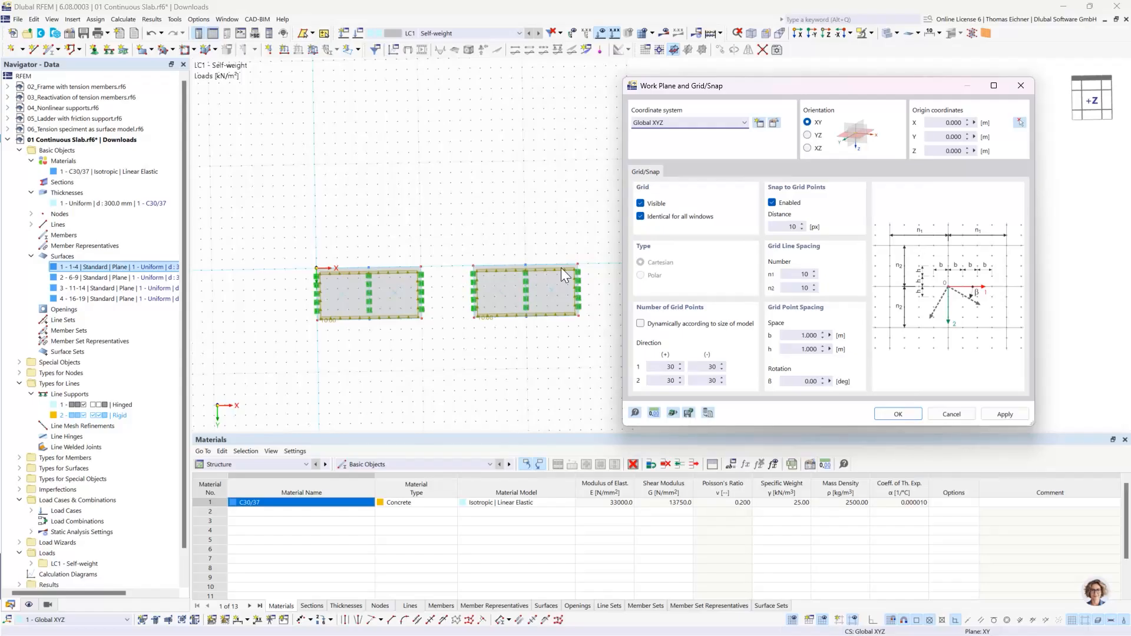
left_click_drag(761, 94, 597, 178)
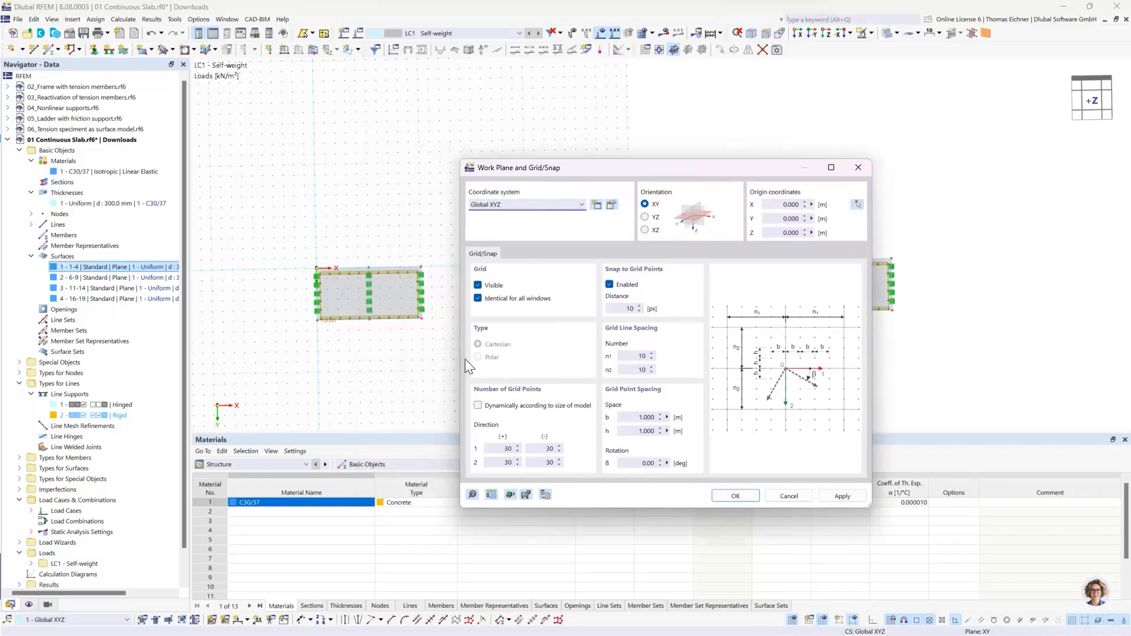
double_click(496, 450)
double_click(502, 463)
type("200")
left_click(542, 446)
- Set the grid point spacing b and h to 0.5 m and apply the work plane grid settings
left_click(633, 418)
double_click(636, 420)
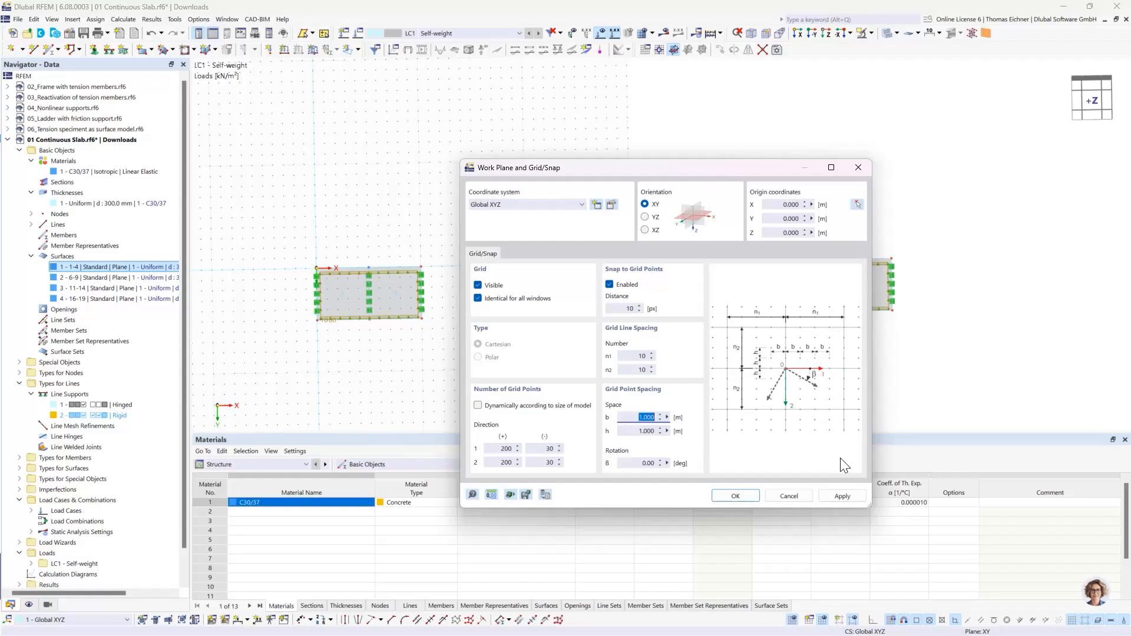
type("0,5")
key("Tab")
type("0")
left_click(651, 418)
left_click(736, 496)
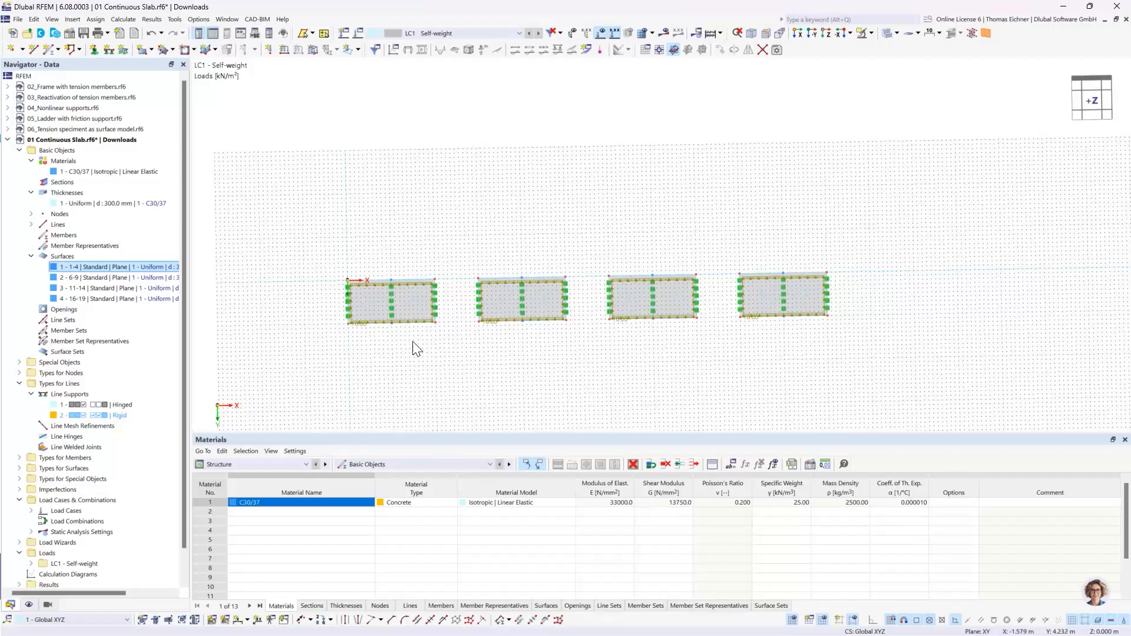
- Examine the four loaded slabs, their line supports and the extended grid from above and from oblique angles
scroll(424, 348, "down", 2)
scroll(589, 254, "up", 1)
middle_click_drag(554, 293, 445, 386)
scroll(424, 365, "up", 1)
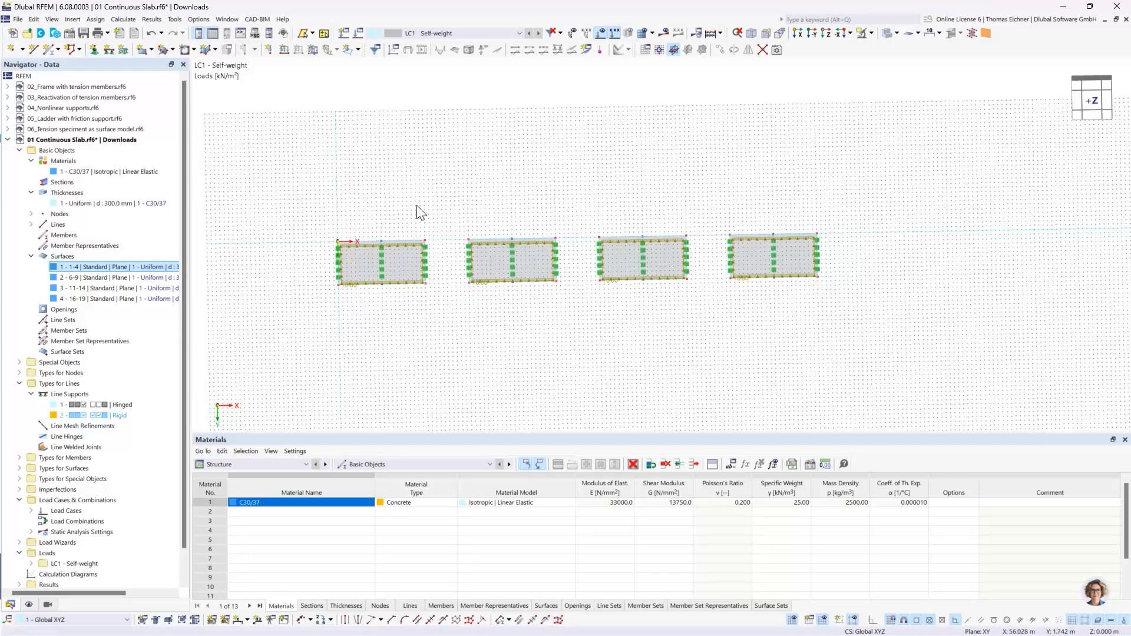
middle_click_drag(888, 237, 936, 263)
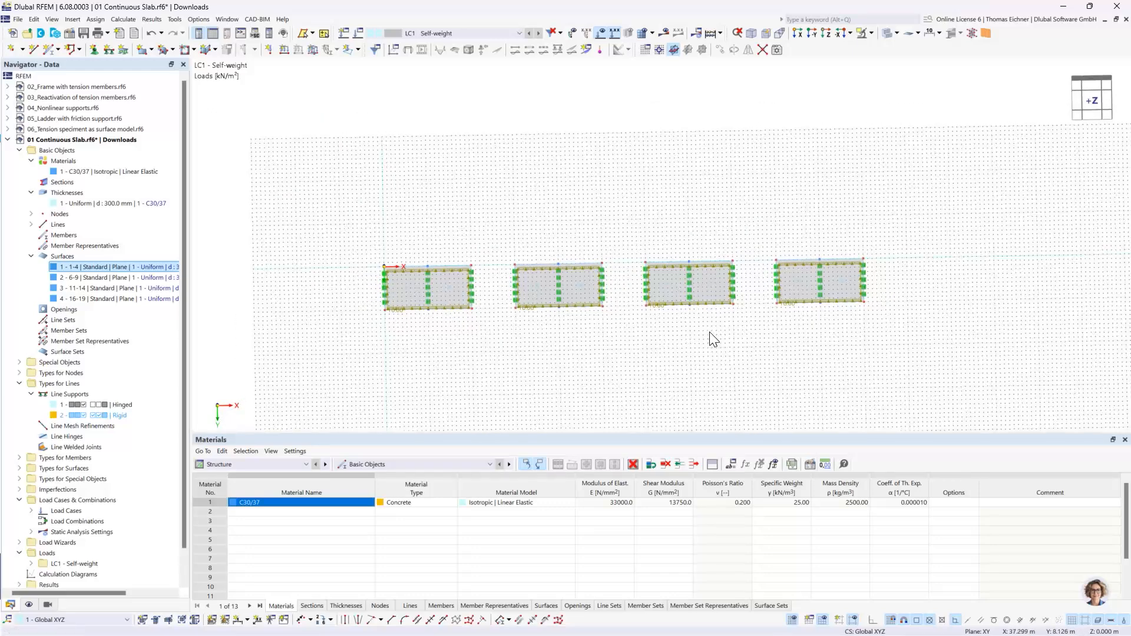
scroll(608, 293, "up", 2)
mouse_move(358, 158)
middle_mouse_down()
mouse_move(387, 152)
mouse_move(369, 162)
middle_mouse_up()
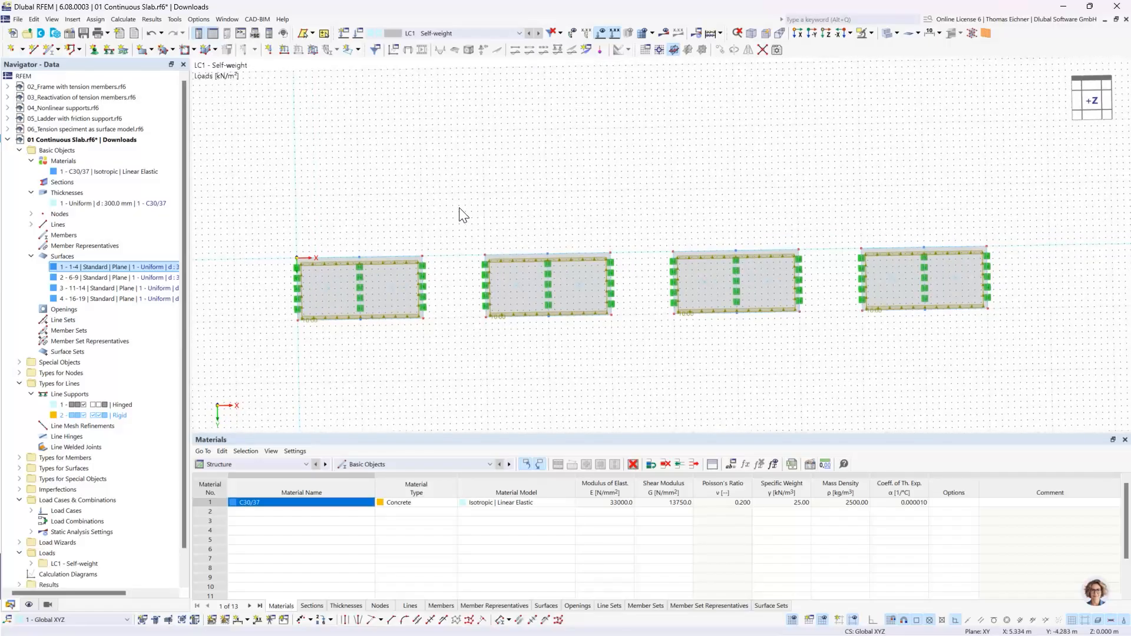
middle_click_drag(592, 243, 352, 80, "ctrl")
middle_click_drag(353, 224, 274, 207, "ctrl")
middle_click_drag(668, 239, 595, 228)
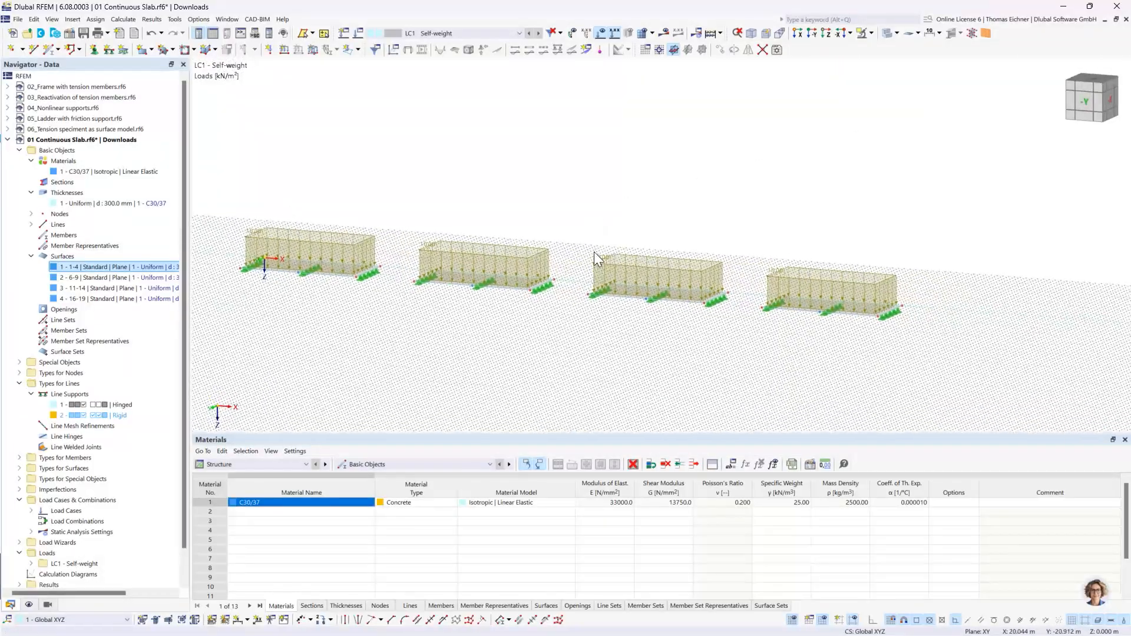
scroll(577, 285, "up", 2)
scroll(548, 219, "down", 1)
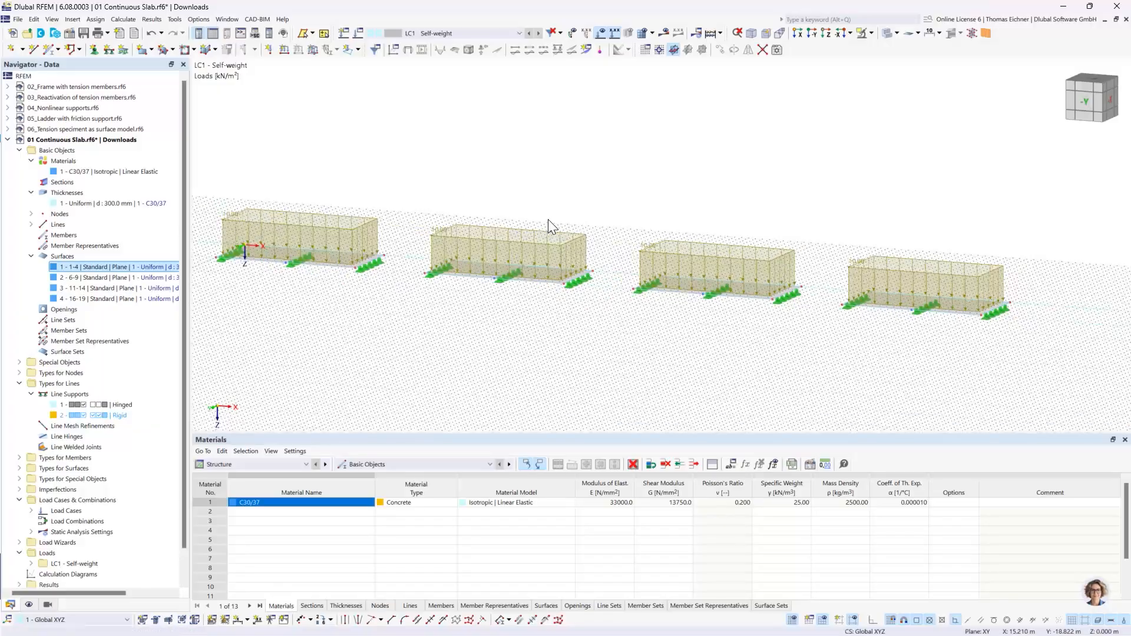
middle_click_drag(516, 203, 536, 204)
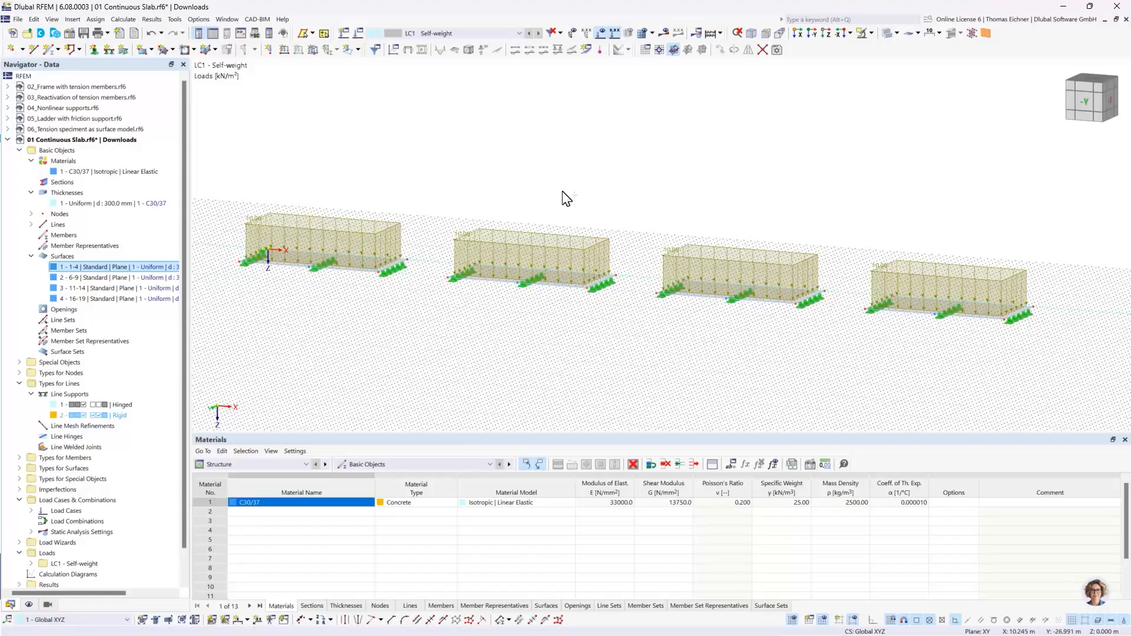
middle_click_drag(562, 193, 581, 253, "ctrl")
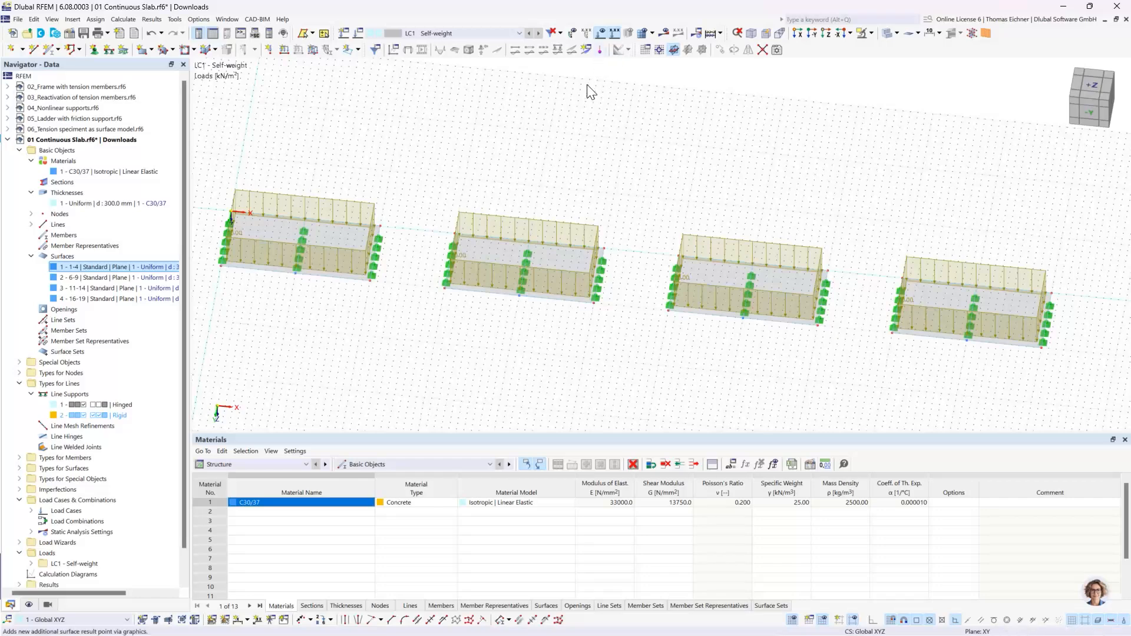
- Show the four slabs in the Z-direction view, looking straight down on the XY plane
left_click(826, 34)
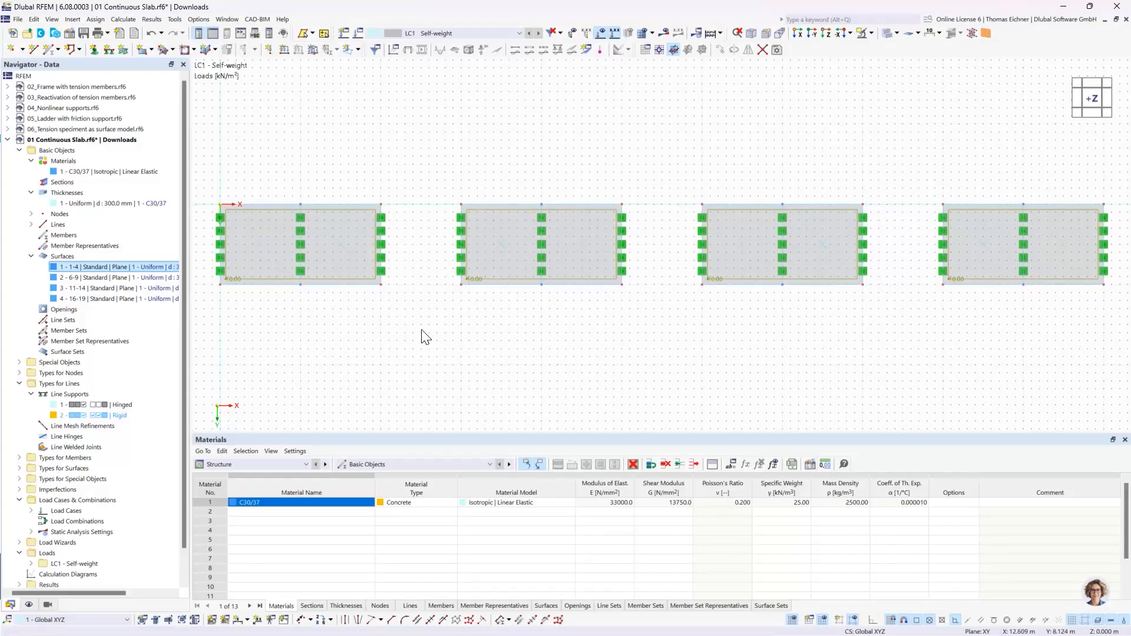
scroll(419, 361, "up", 5)
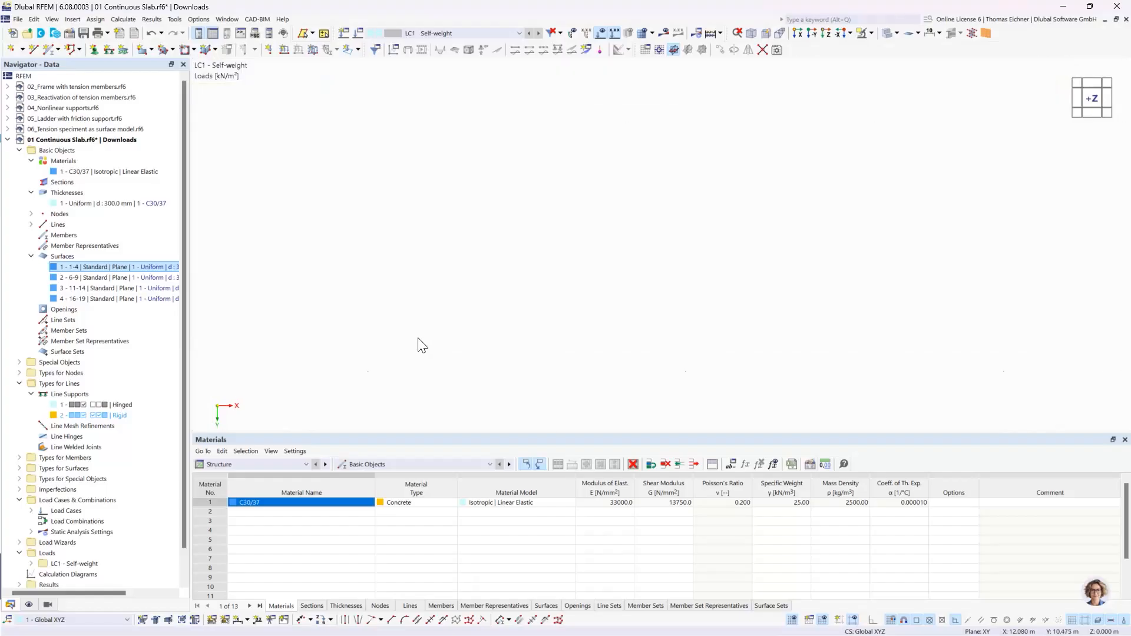
- Examine the general mesh settings, particularly the target length of finite elements, and accept them
scroll(424, 342, "down", 5)
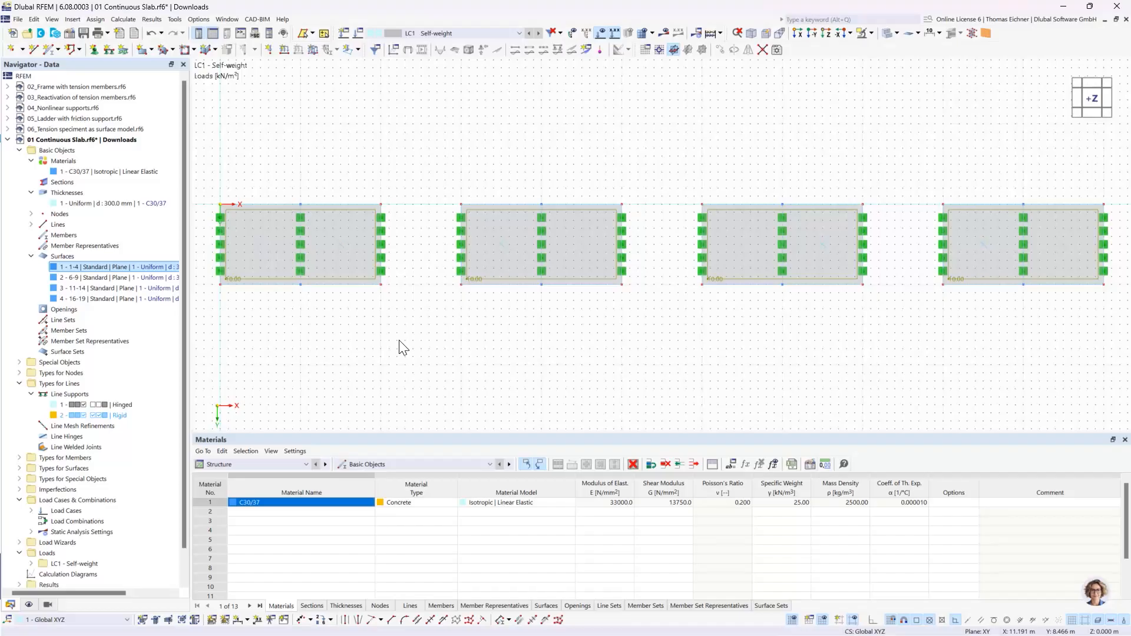
scroll(399, 341, "down", 6)
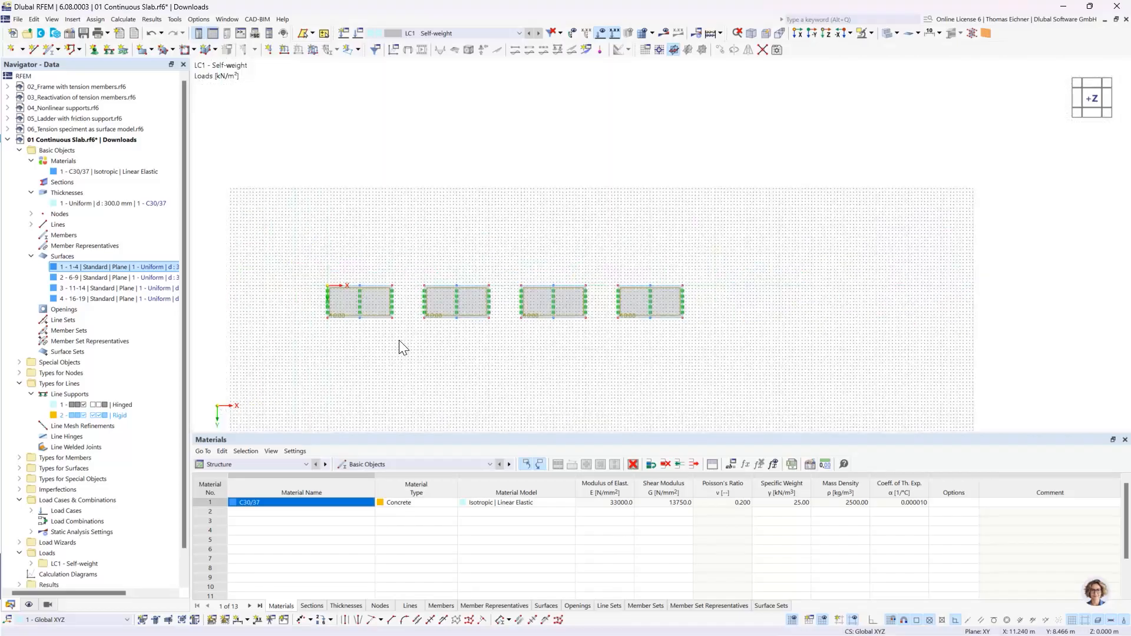
middle_click_drag(825, 322, 121, 218)
key("F8")
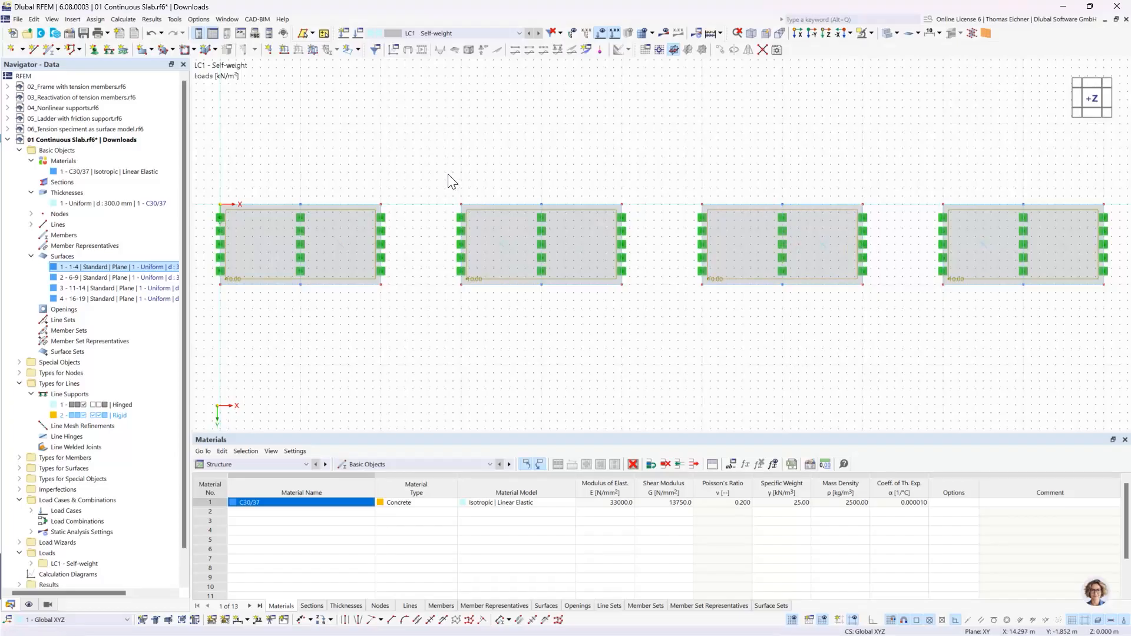
left_click(123, 19)
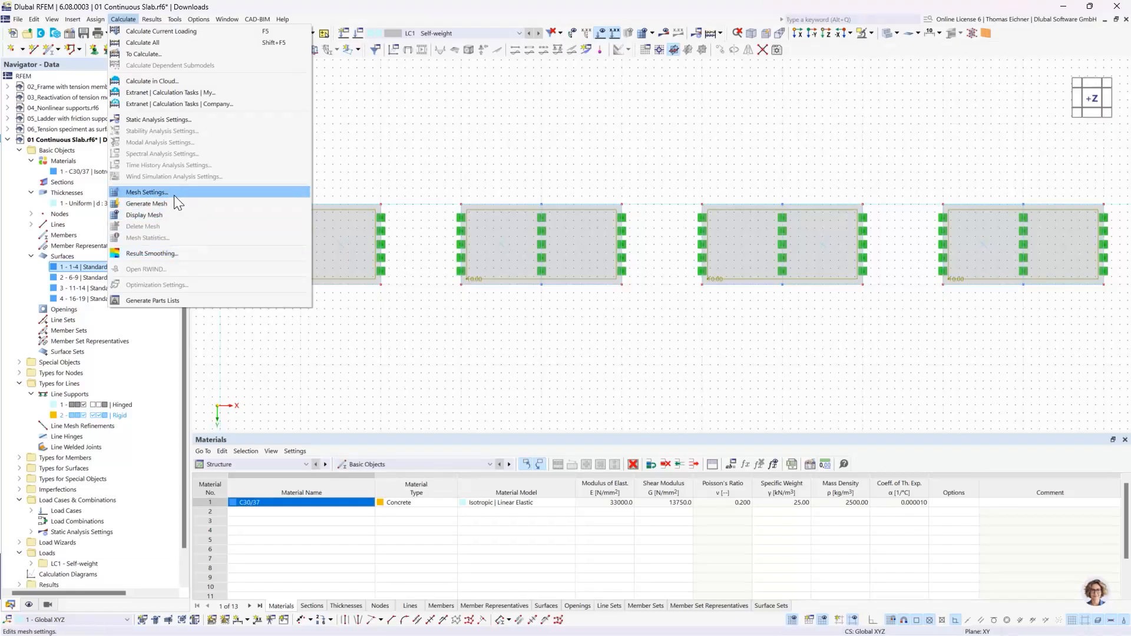
left_click(153, 193)
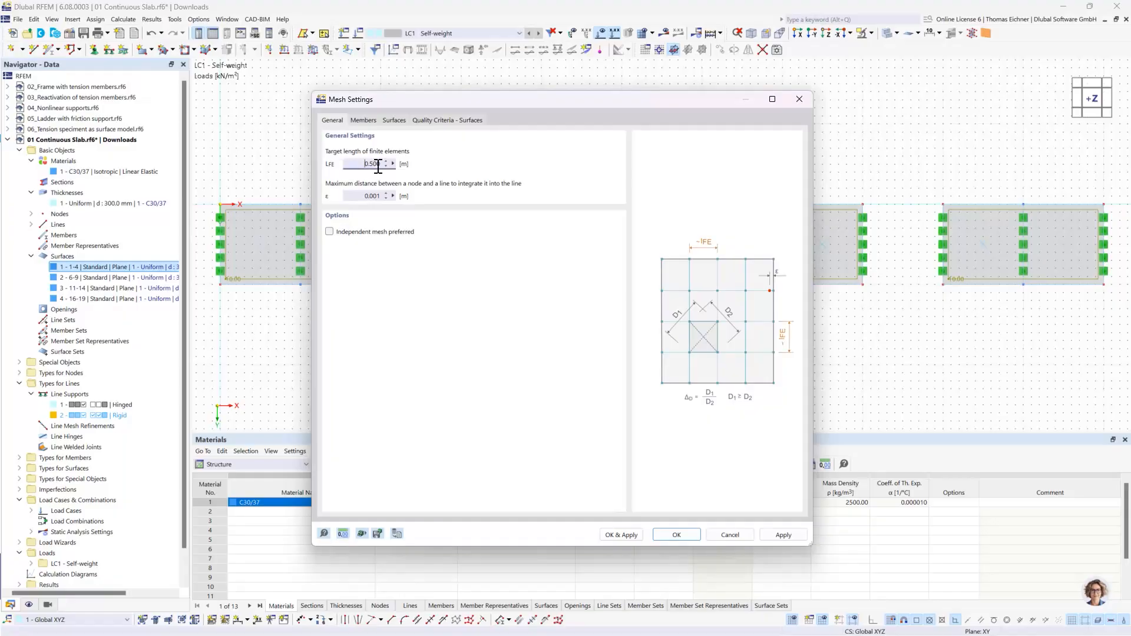
double_click(354, 163)
left_click(359, 164)
left_click(676, 536)
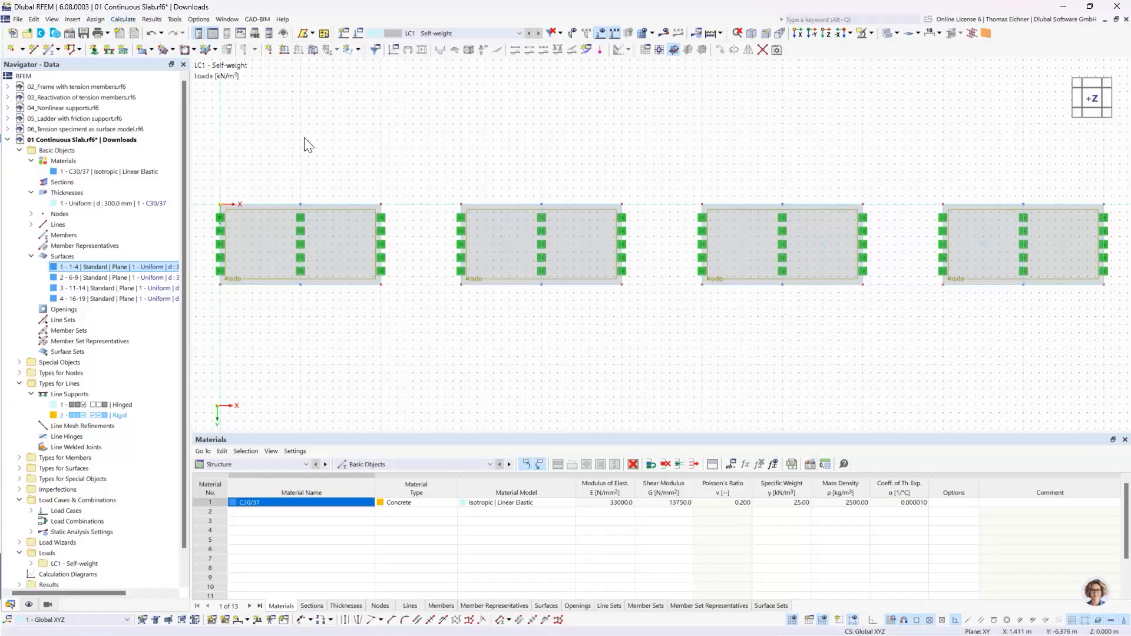
- Collapse the Thicknesses, Materials and Surfaces entries in the data navigator, along with the whole Basic Objects folder
scroll(342, 131, "down", 1)
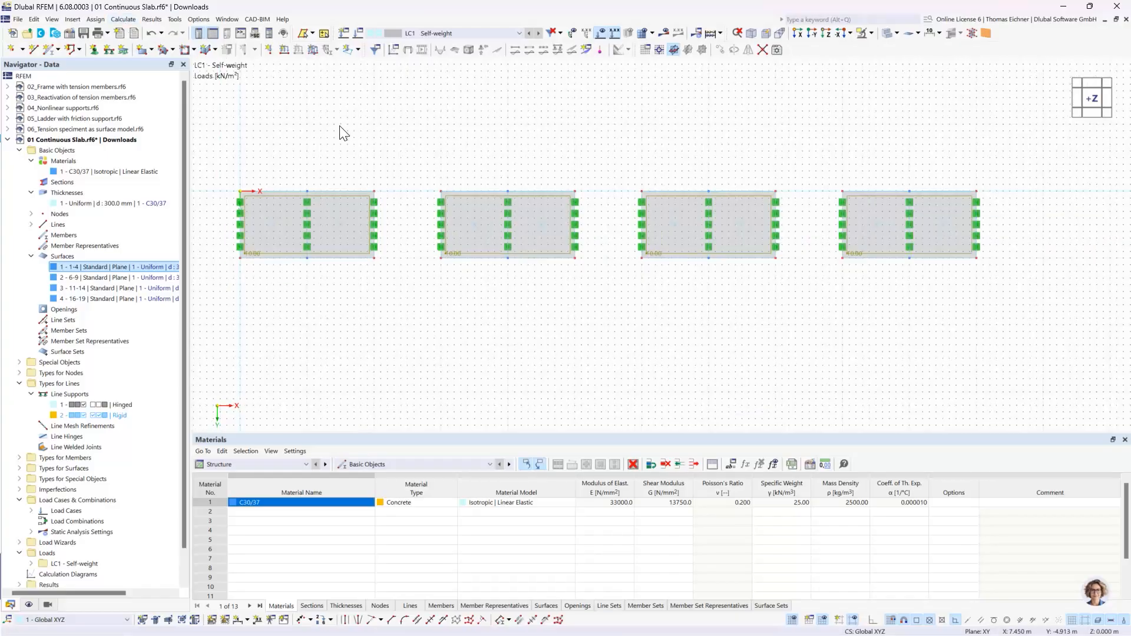
middle_click_drag(340, 126, 354, 170)
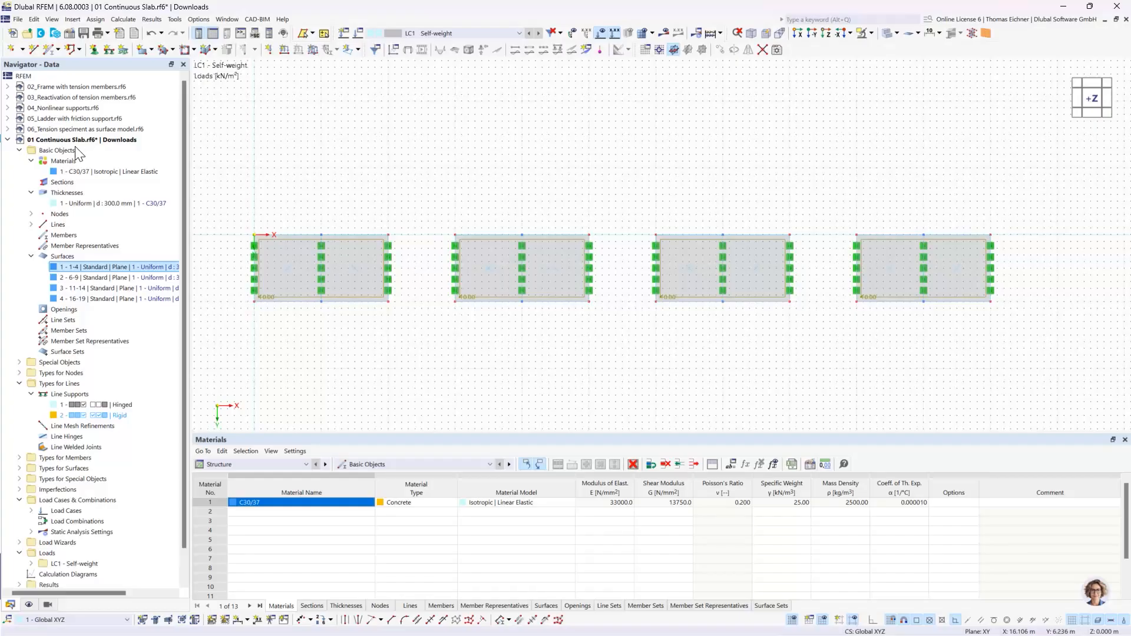
left_click(32, 193)
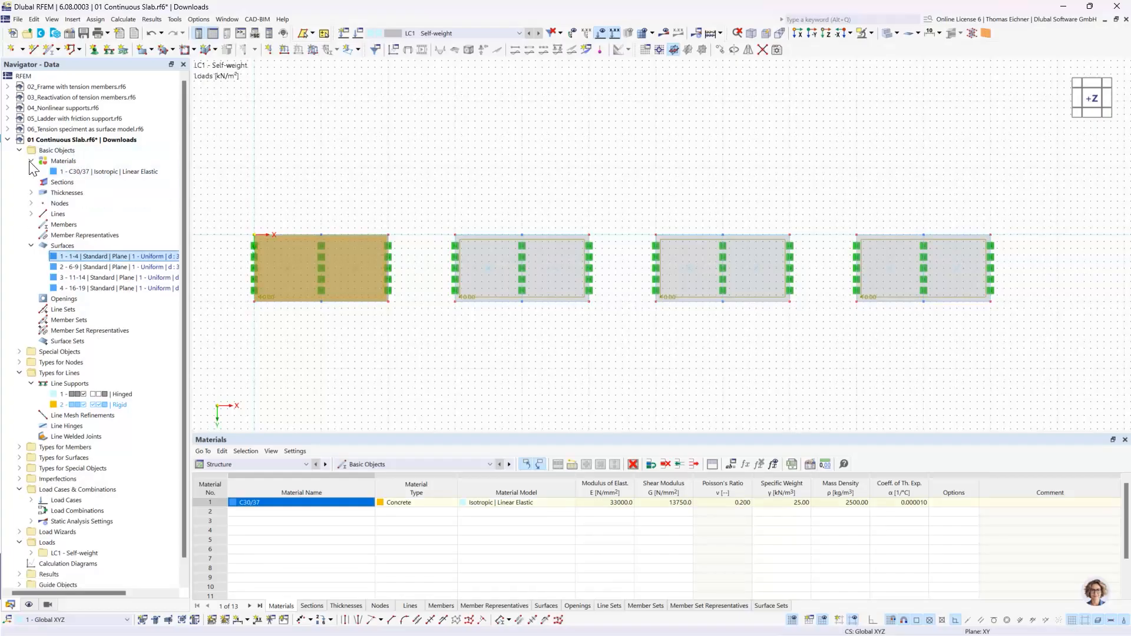
left_click(31, 161)
left_click(31, 235)
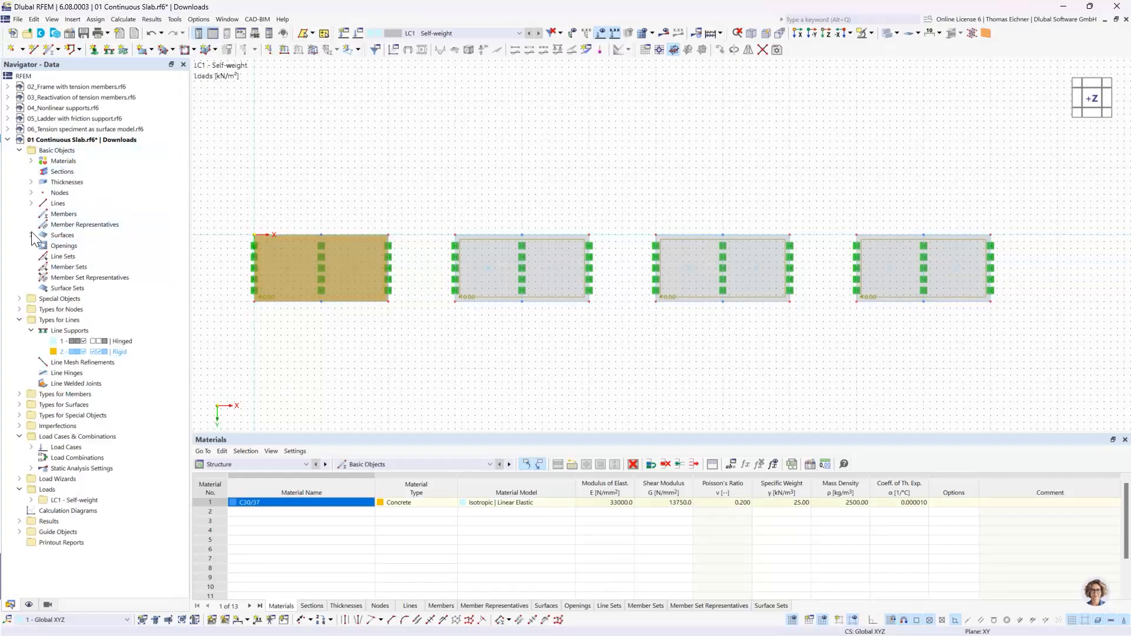
left_click(20, 151)
left_click(359, 146)
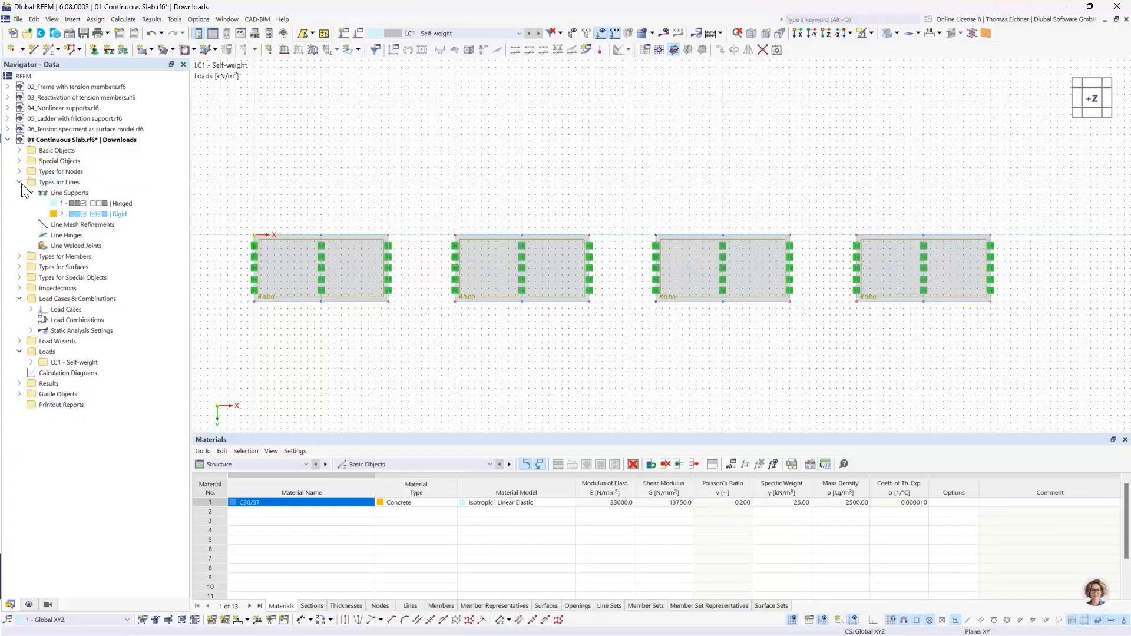
- Collapse the Types for Lines folder and expand the Types for Surfaces folder in the data navigator
double_click(47, 183)
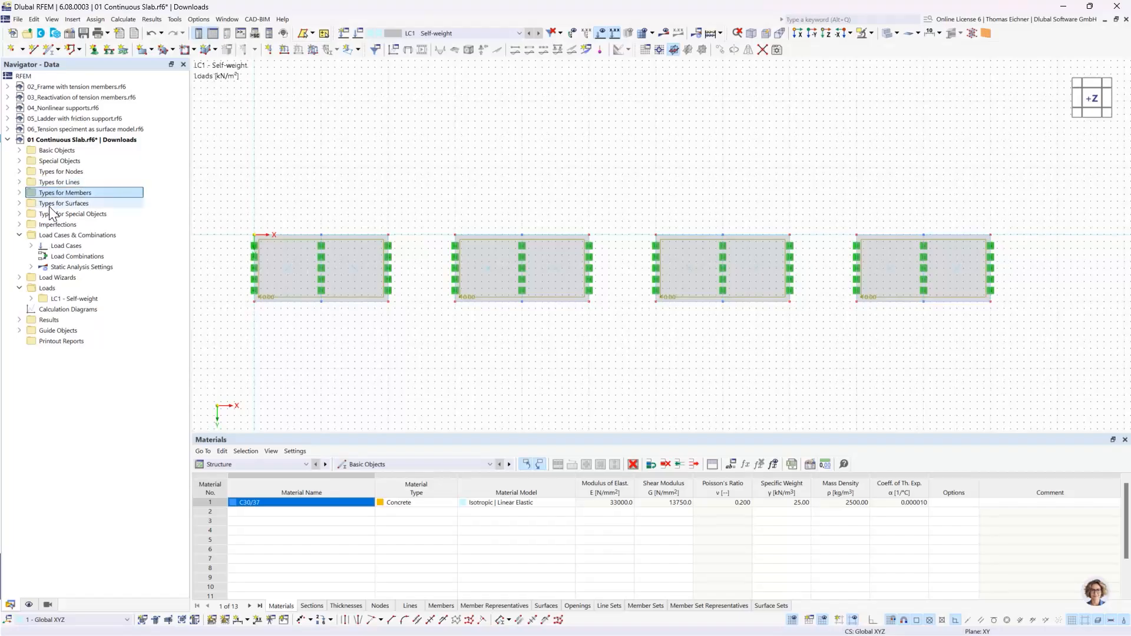
left_click(52, 207)
left_click(28, 172)
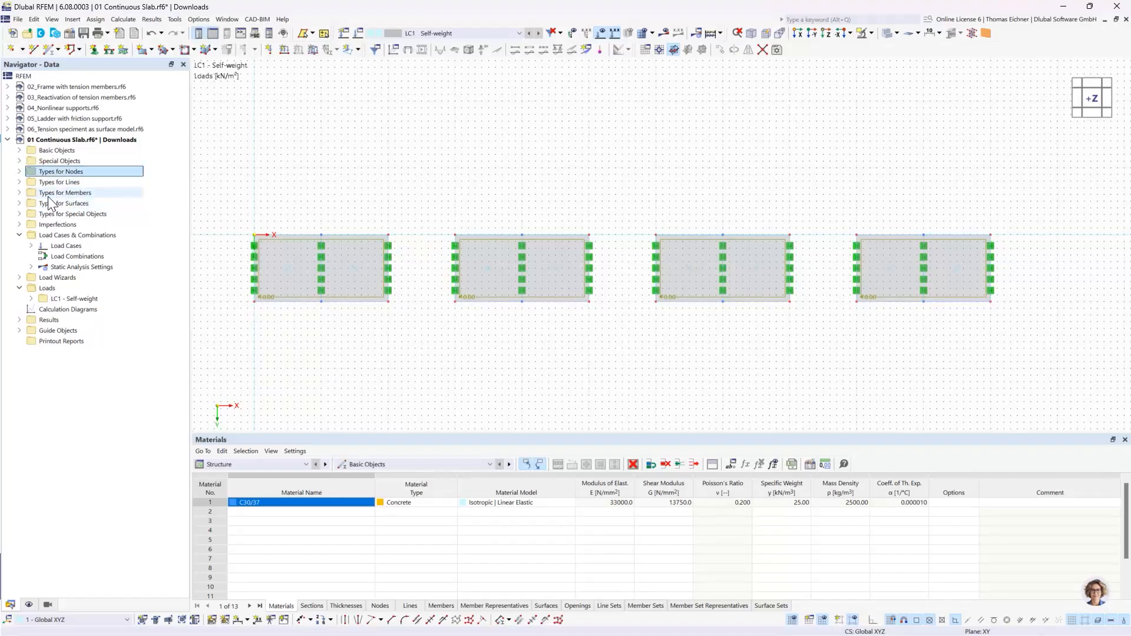
double_click(24, 173)
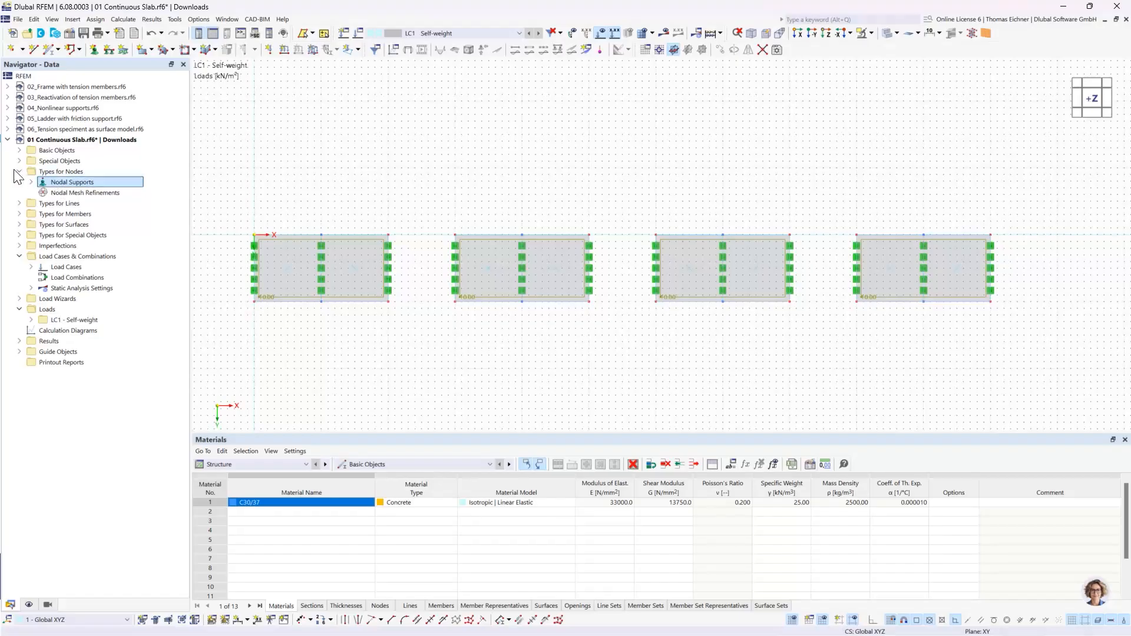
left_click(19, 171)
double_click(59, 203)
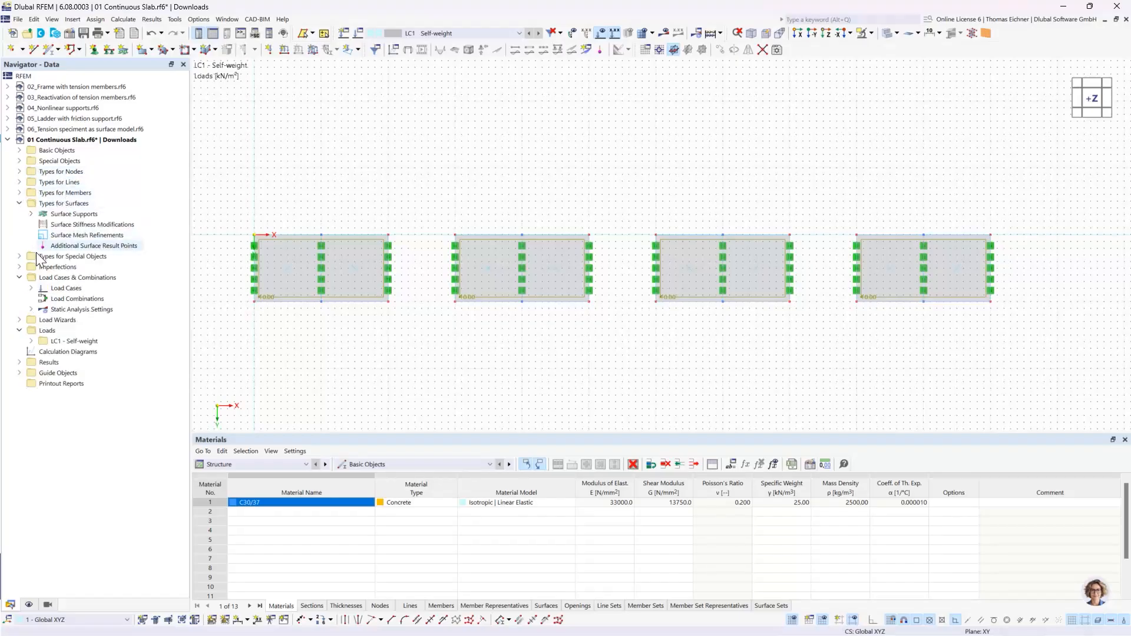
- Create a surface mesh refinement with a target FE length of 2 m and assign it to the first slab, surface 1
left_click(82, 216)
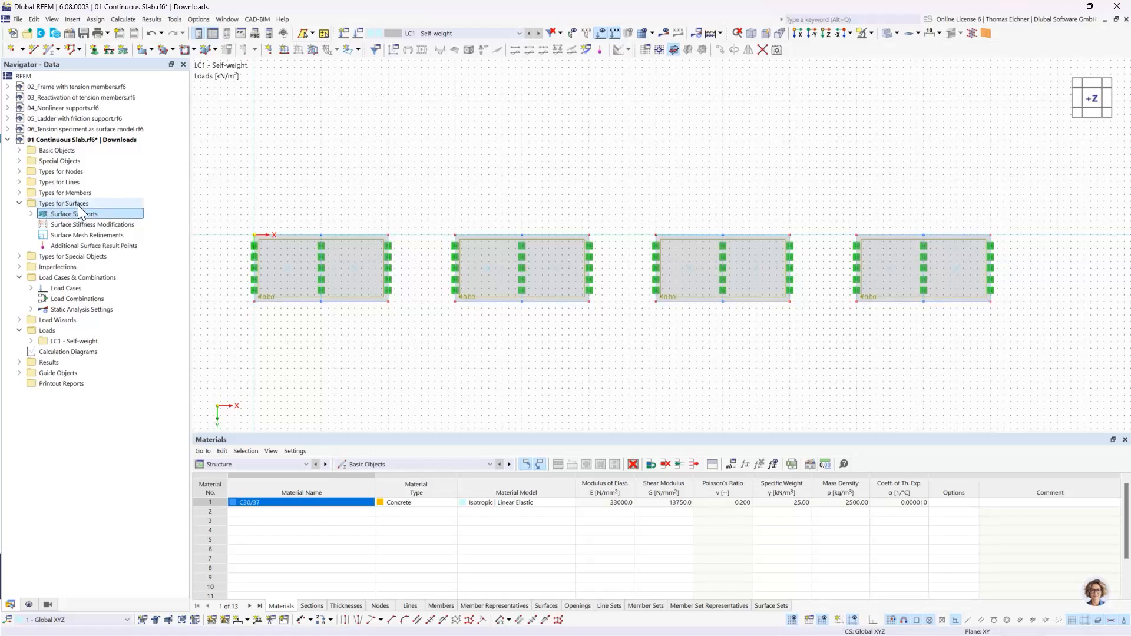
left_click(72, 235)
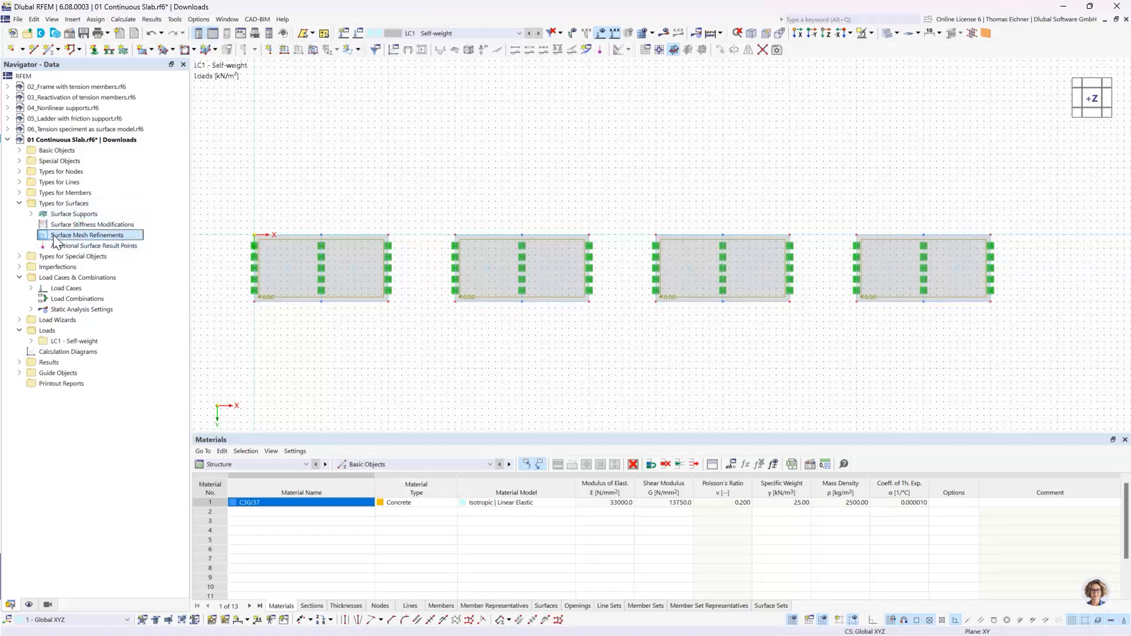
double_click(114, 237)
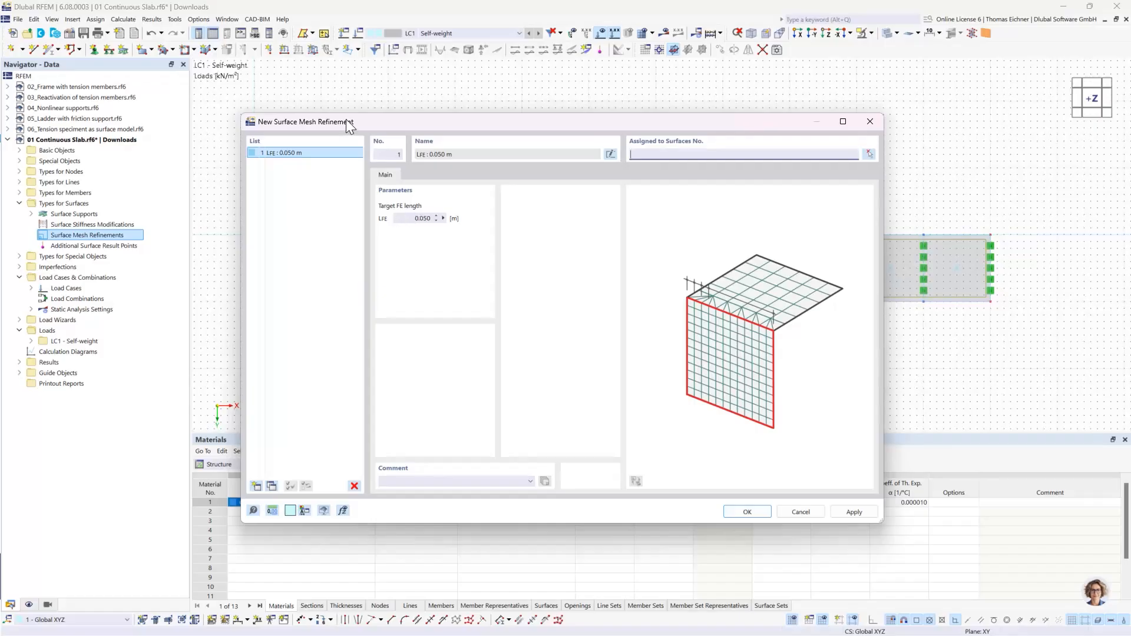
left_click_drag(347, 121, 438, 210)
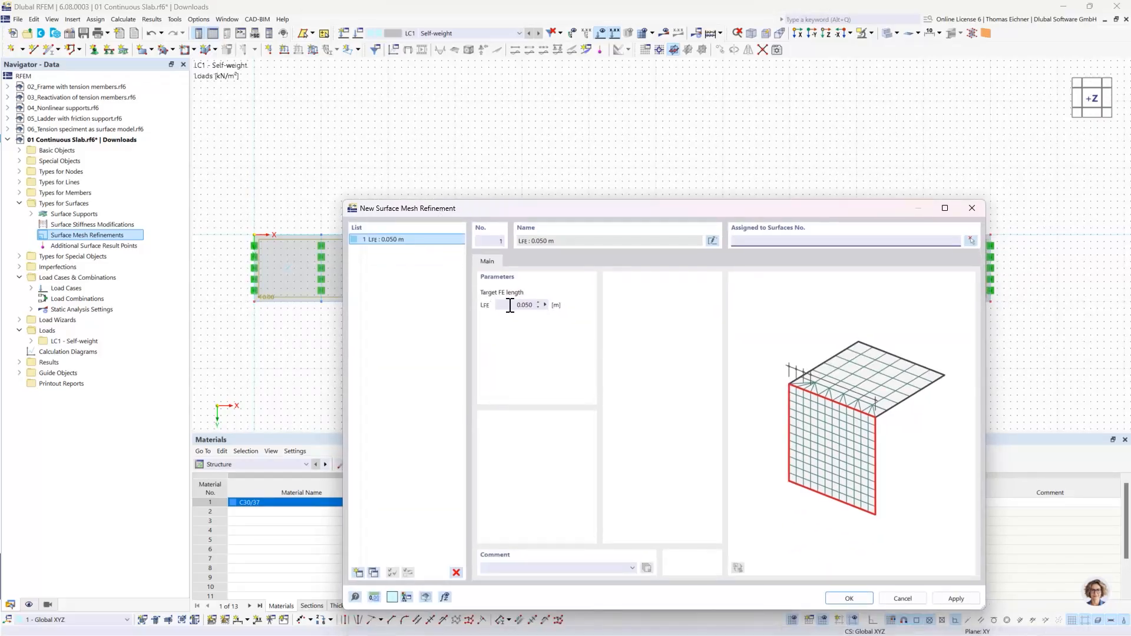
left_click(505, 305)
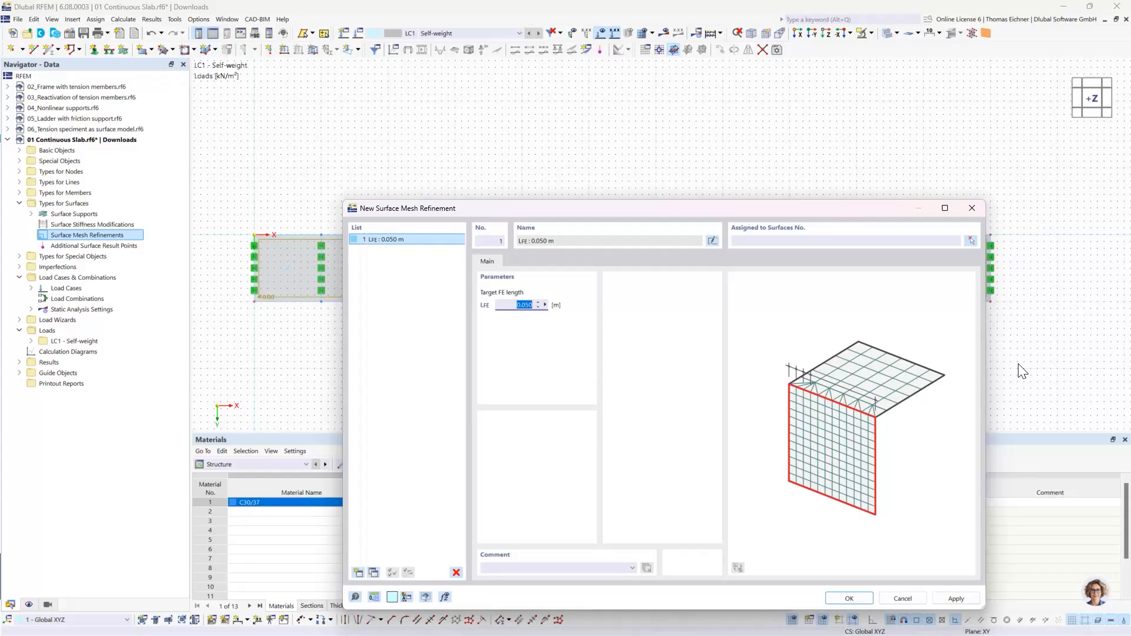
type("2")
left_click(791, 241)
left_click(971, 241)
left_click(334, 243)
left_click(179, 182)
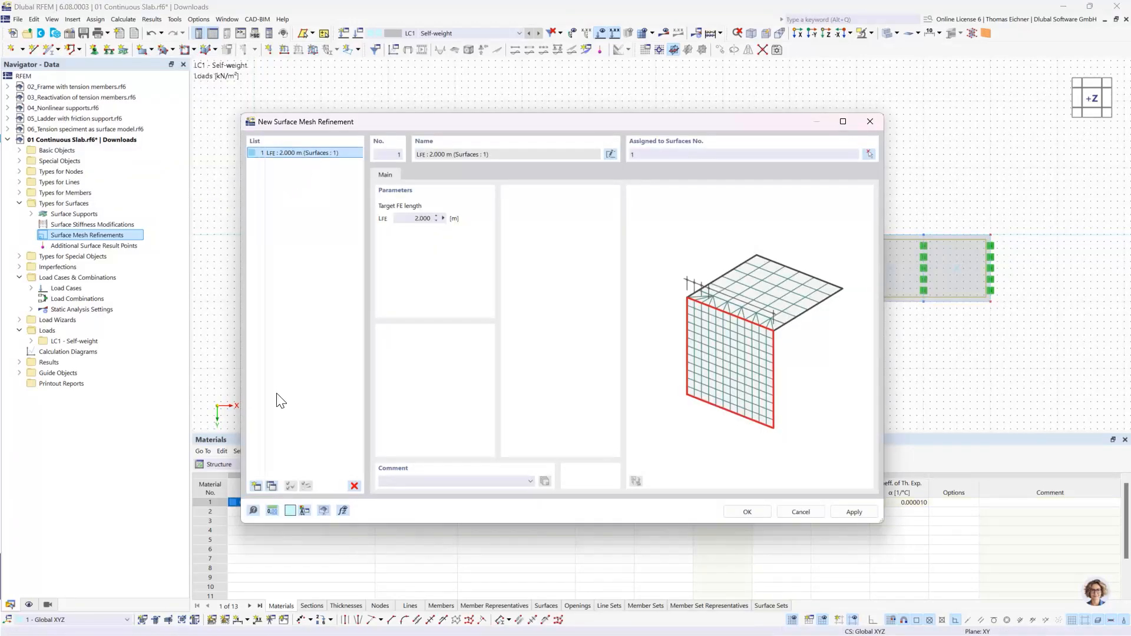
- Copy the 2 m refinement, set the copy's target FE length to 1 m and assign it to surface 2
left_click(272, 485)
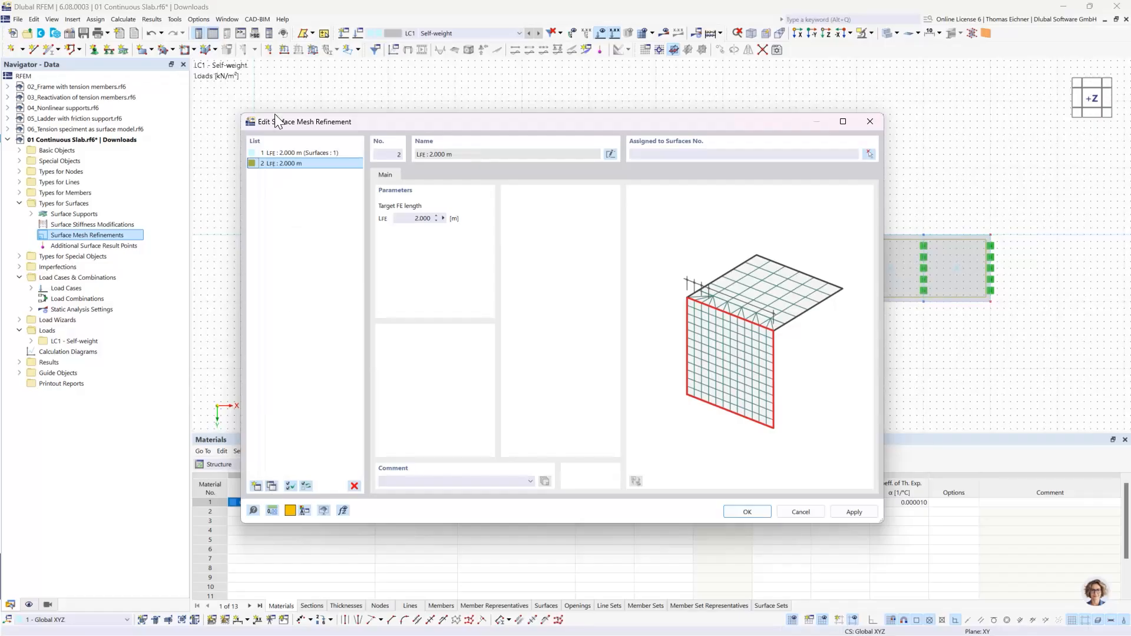
double_click(406, 219)
type("1")
left_click(668, 154)
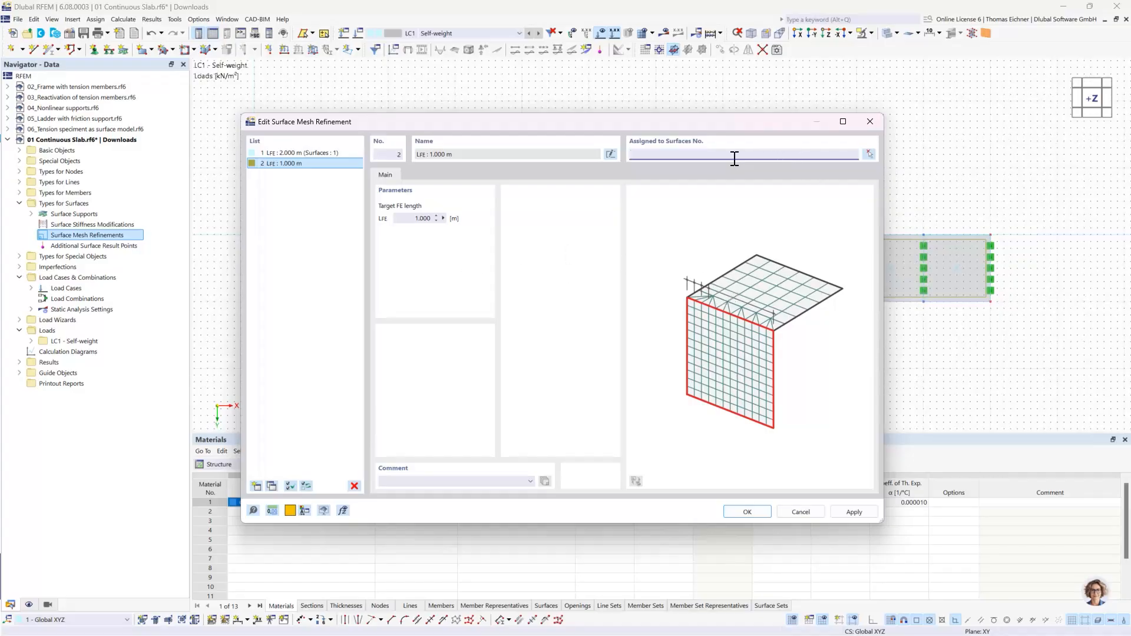
left_click(870, 154)
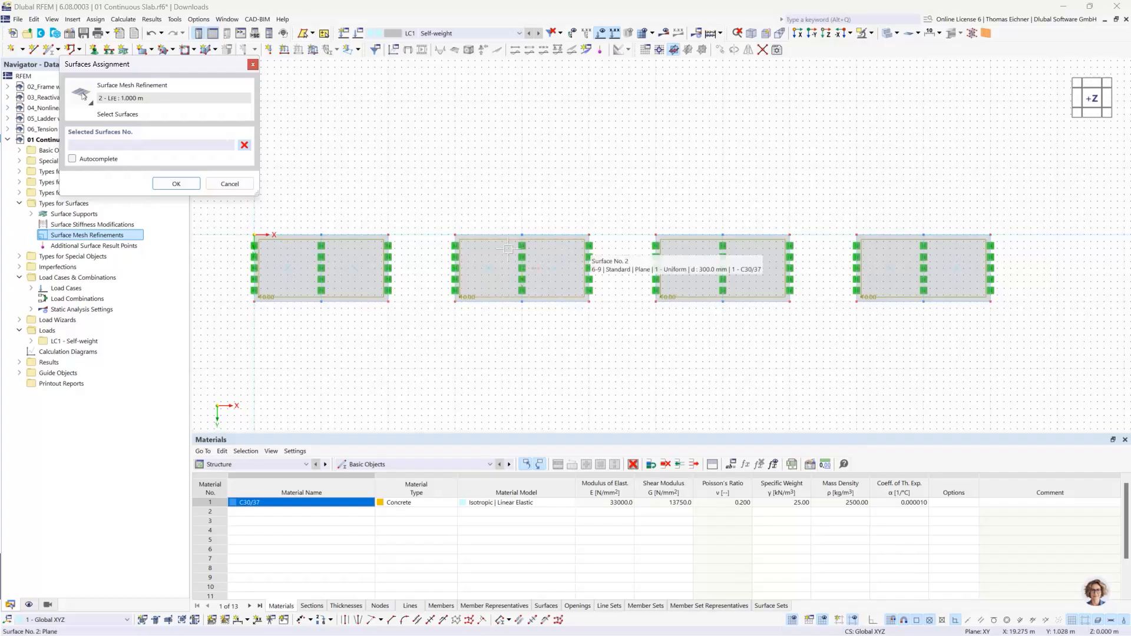
left_click(509, 249)
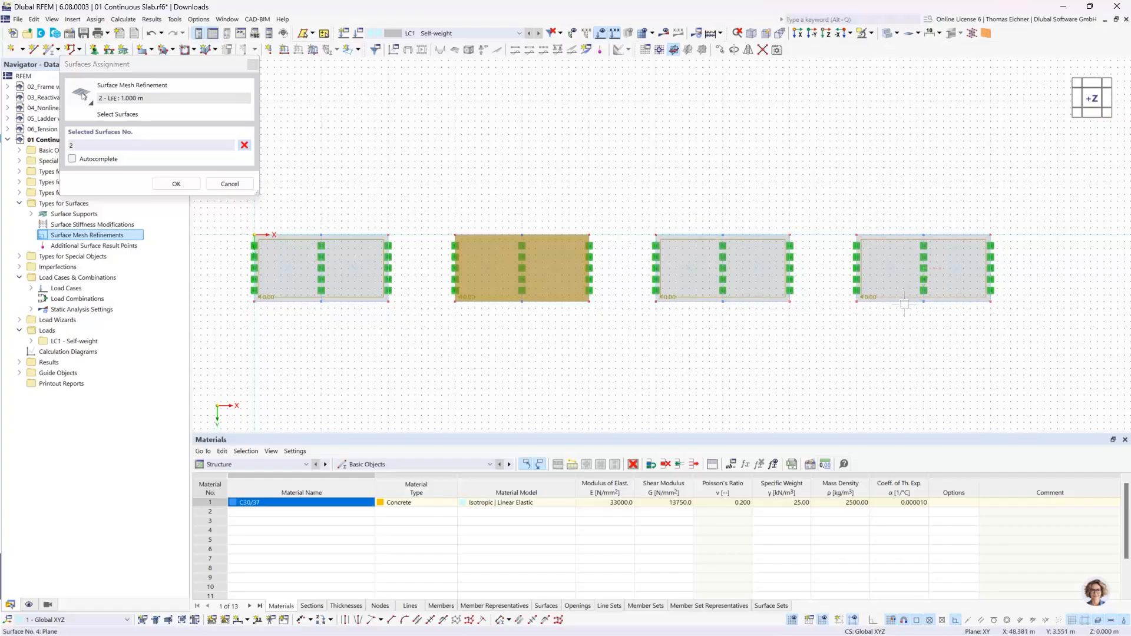
left_click(178, 183)
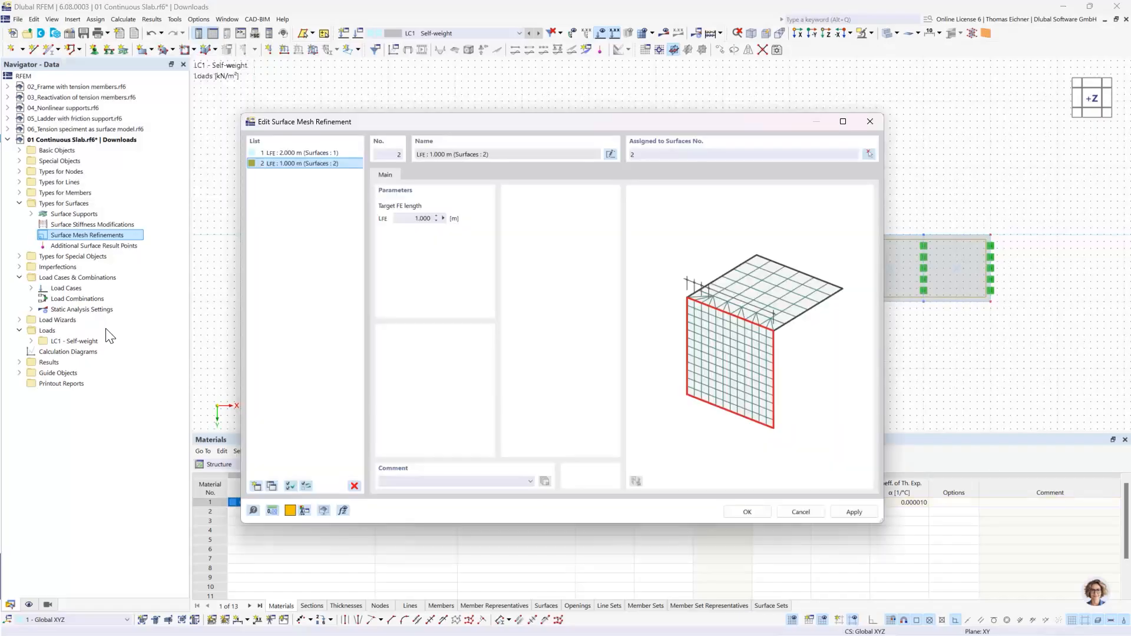
- Copy the 1 m refinement, set the copy's target FE length to 0.5 m and assign it to surface 3
left_click(302, 165)
left_click_drag(772, 116, 752, 125)
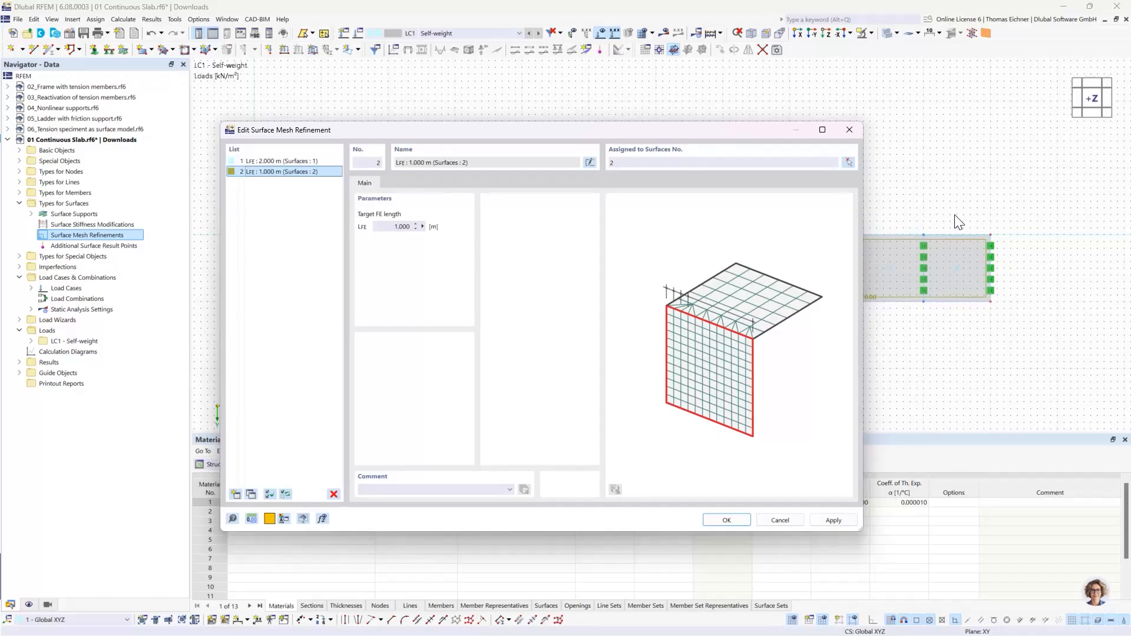
left_click(251, 494)
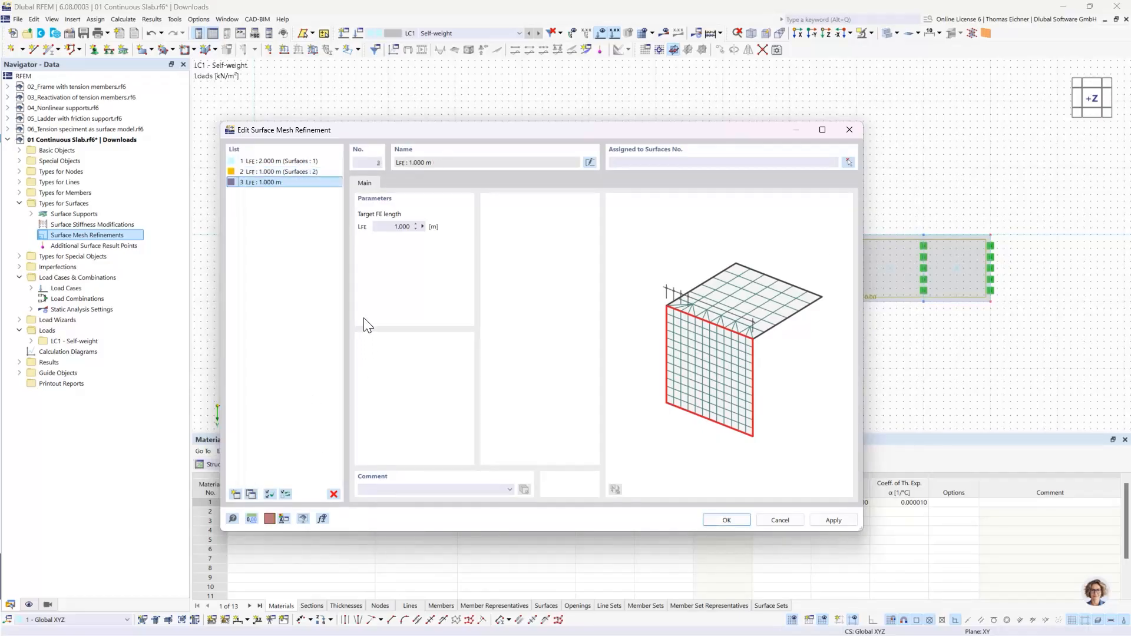
left_click(402, 226)
type("0.5")
left_click(639, 160)
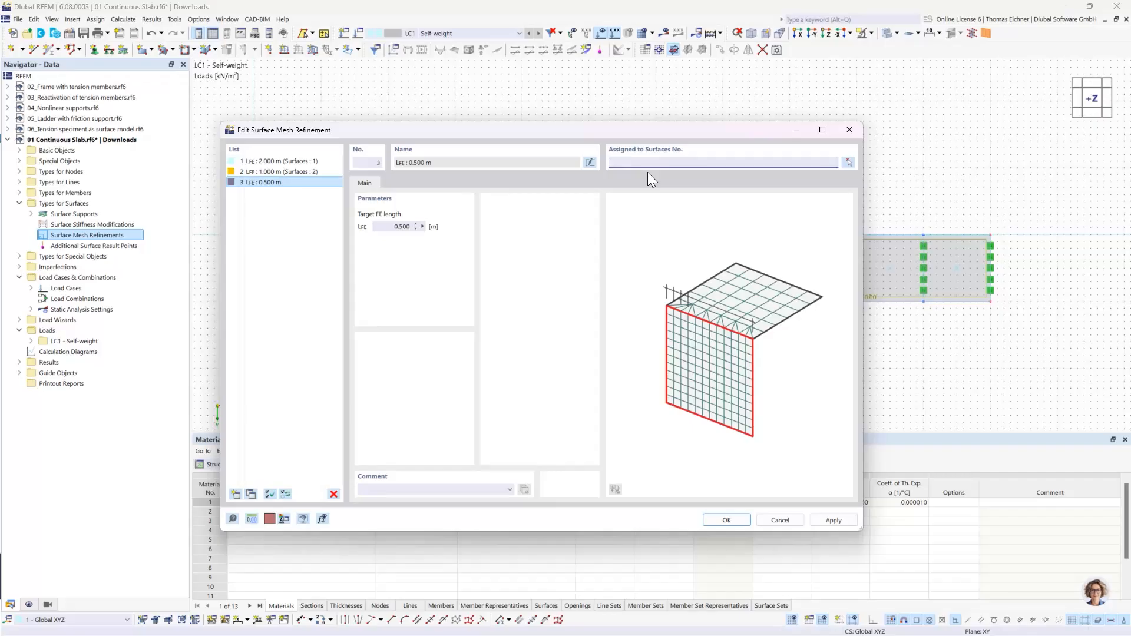
key("Tab")
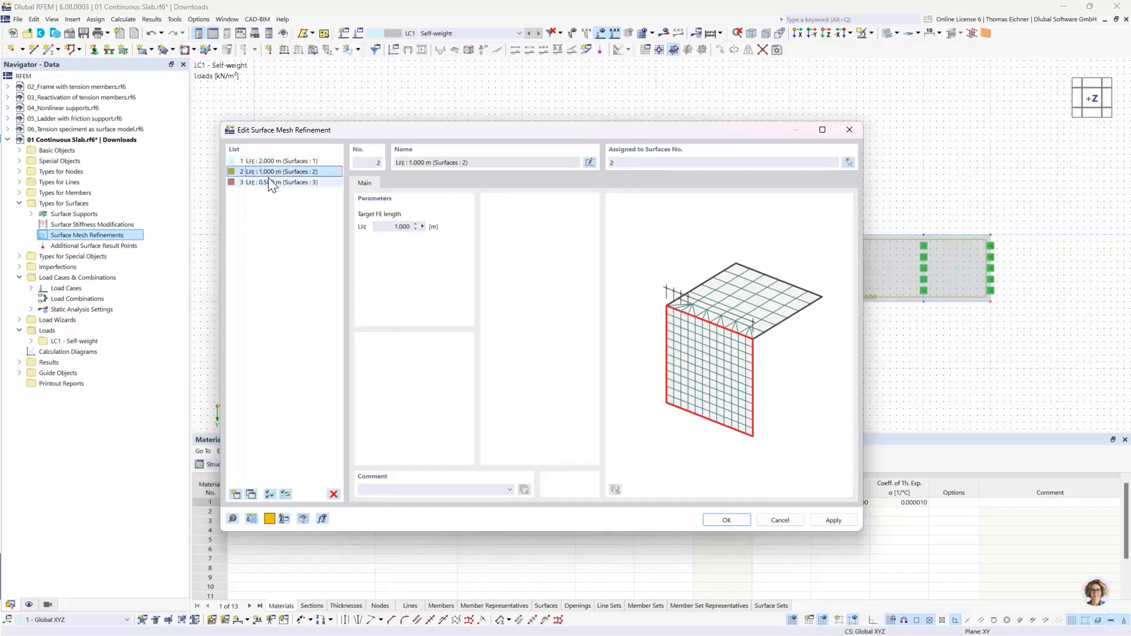
- Copy the 0.5 m refinement, set the copy's target FE length to 0.1 m and assign it to surface 4
left_click(252, 494)
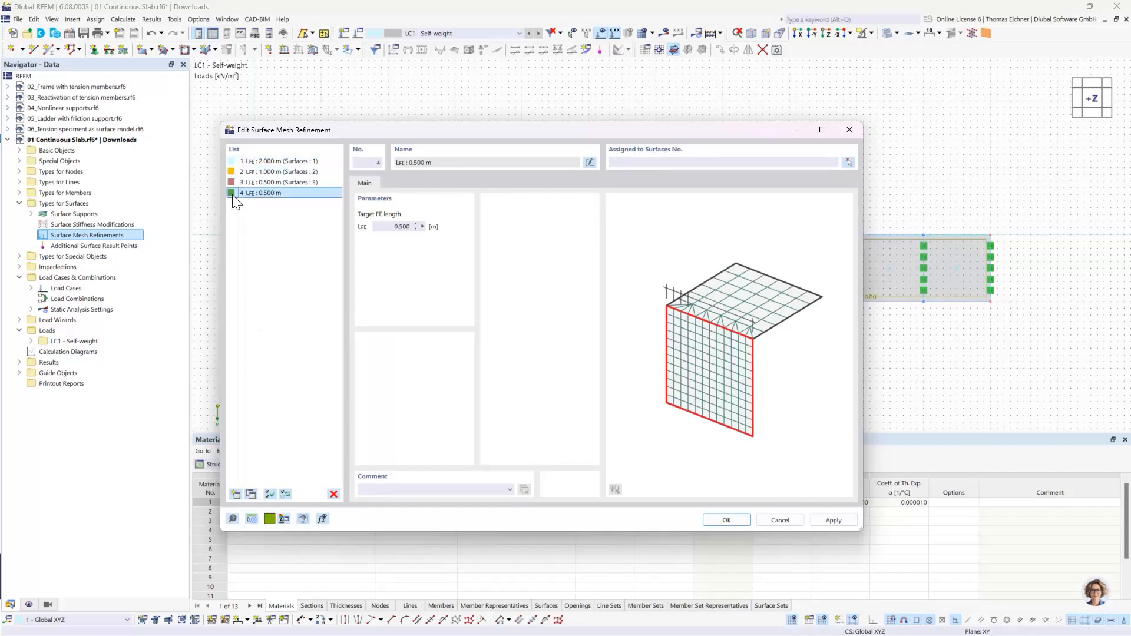
left_click(390, 226)
type("0,1")
left_click(613, 163)
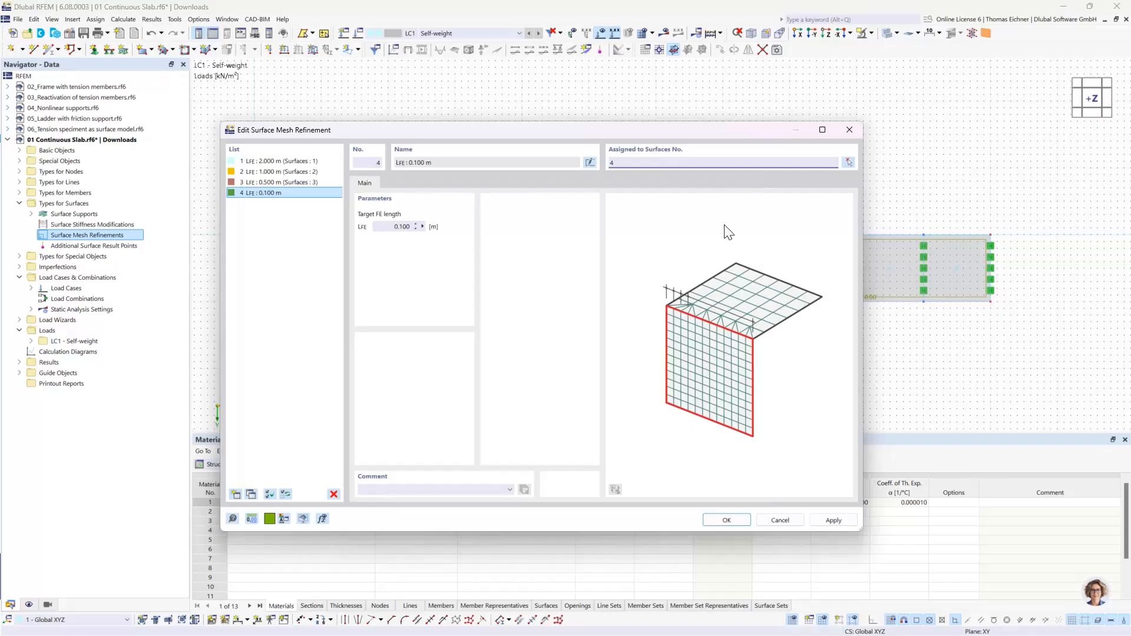
left_click(310, 188)
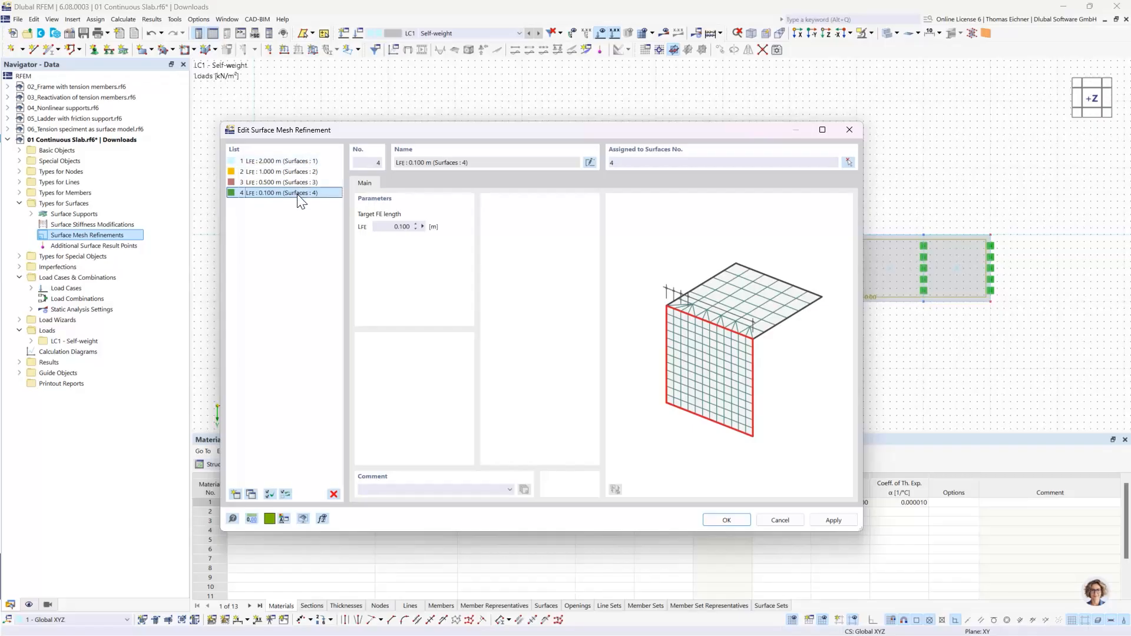
left_click_drag(441, 130, 285, 162)
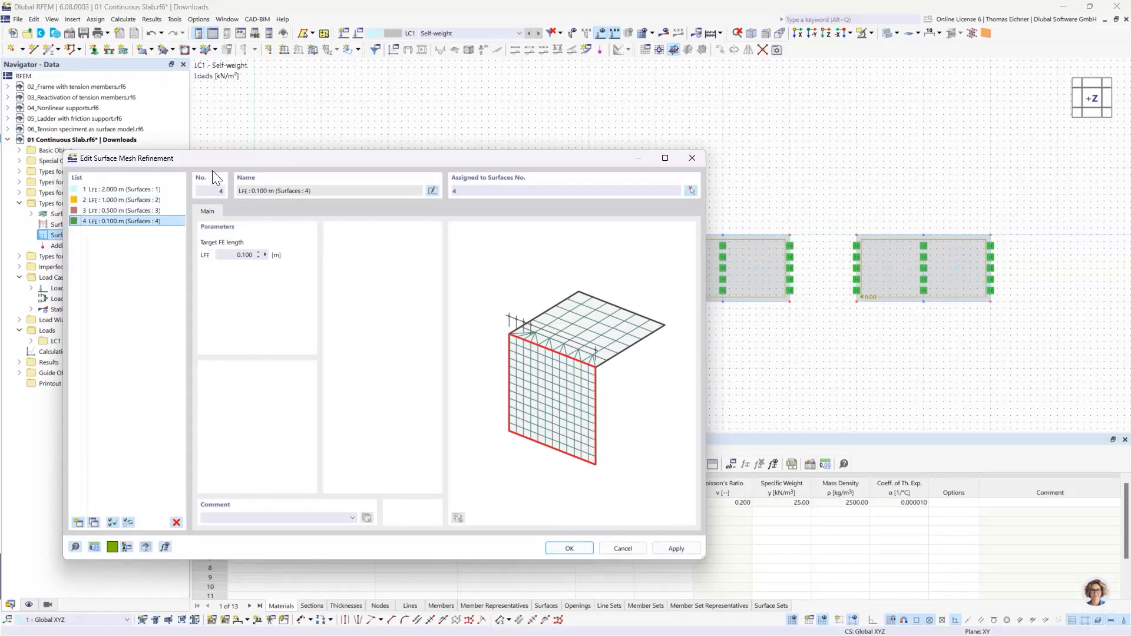
- Confirm the four surface mesh refinements and display the model in wireframe mode
left_click_drag(190, 159, 201, 156)
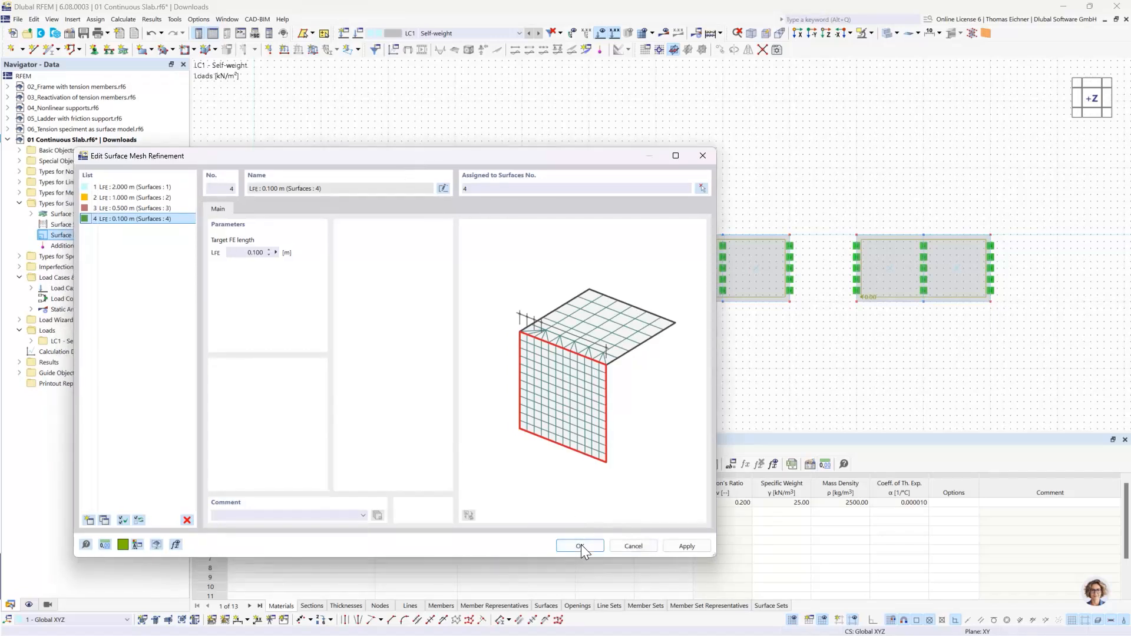
left_click_drag(445, 157, 631, 327)
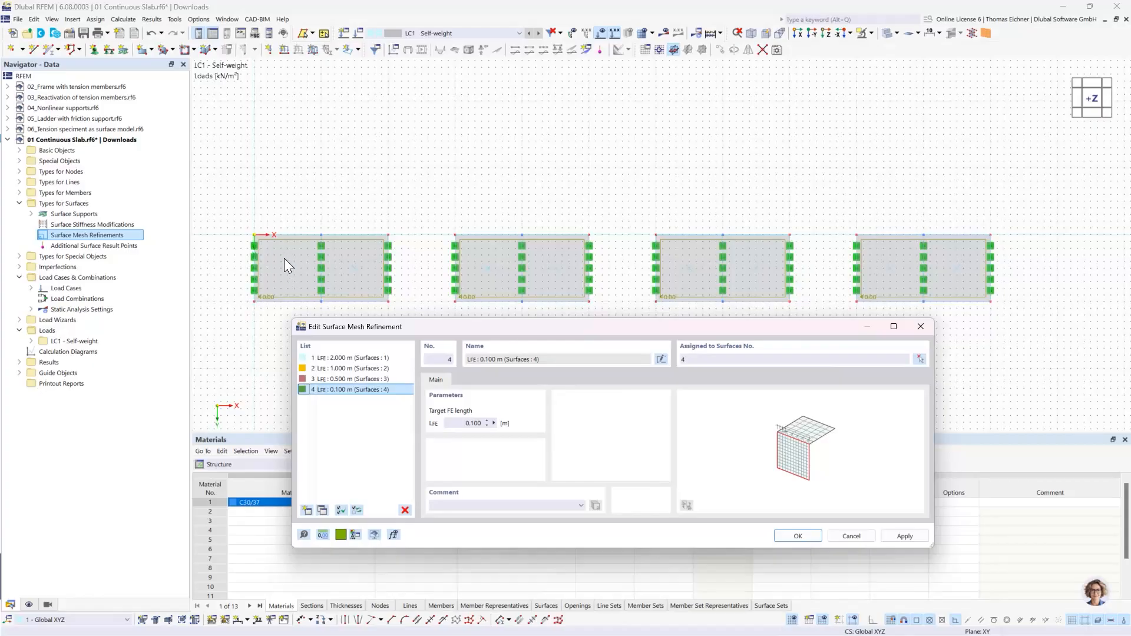
left_click(793, 539)
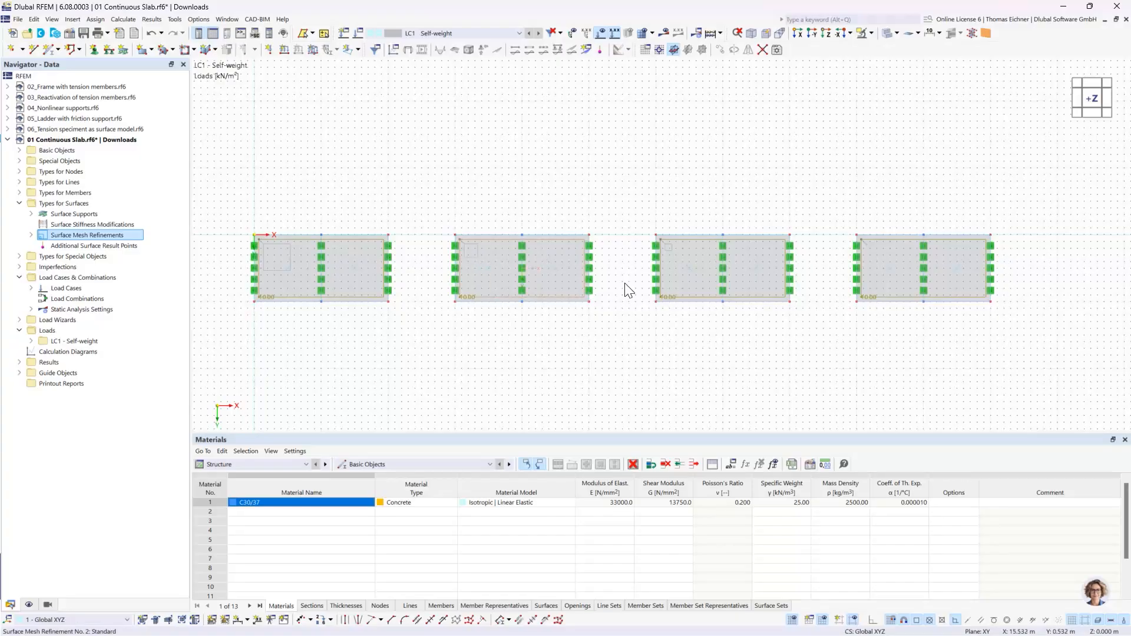
left_click(882, 34)
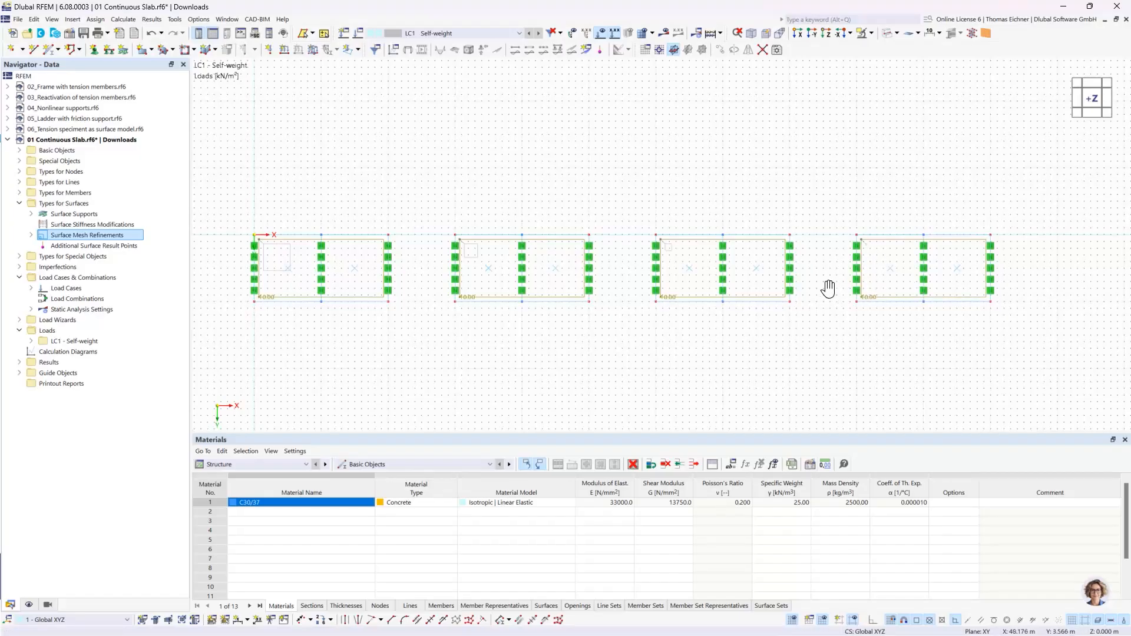
- Examine the mesh refinement symbols on the slabs, checking the fourth slab's refinement up close
middle_click_drag(828, 288, 775, 294)
scroll(867, 285, "up", 2)
scroll(867, 284, "up", 2)
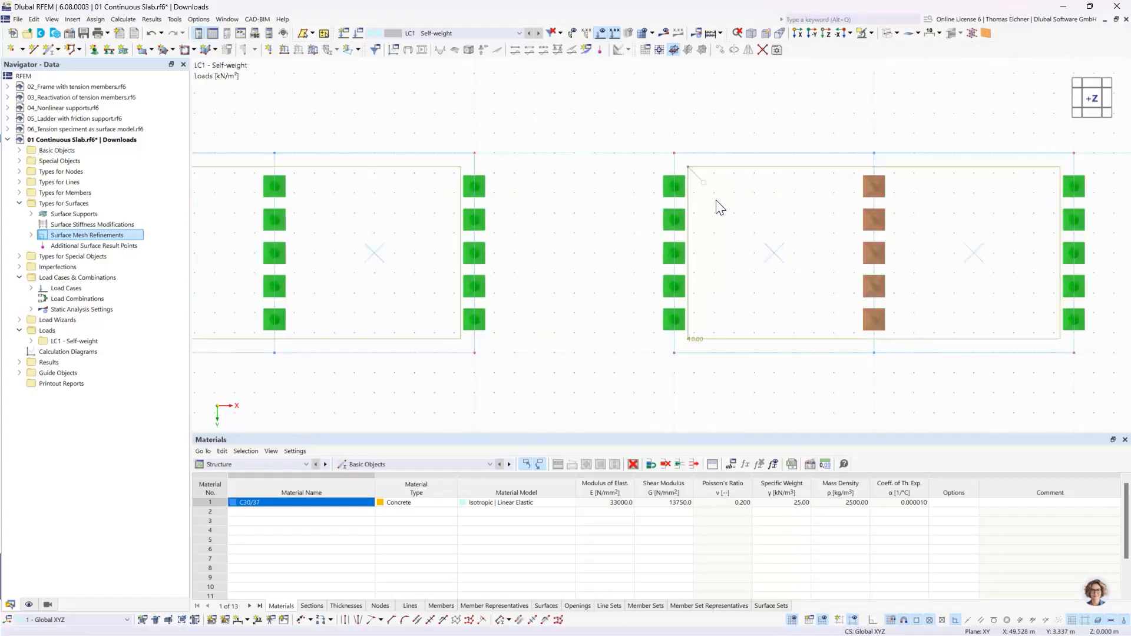
mouse_move(705, 192)
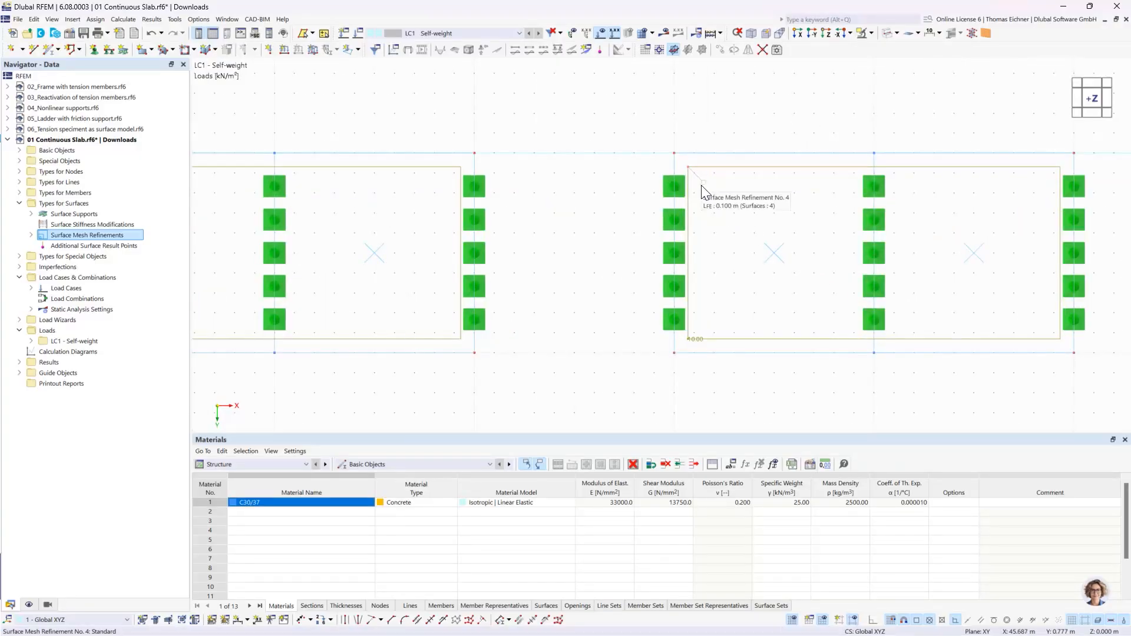
scroll(703, 185, "down", 3)
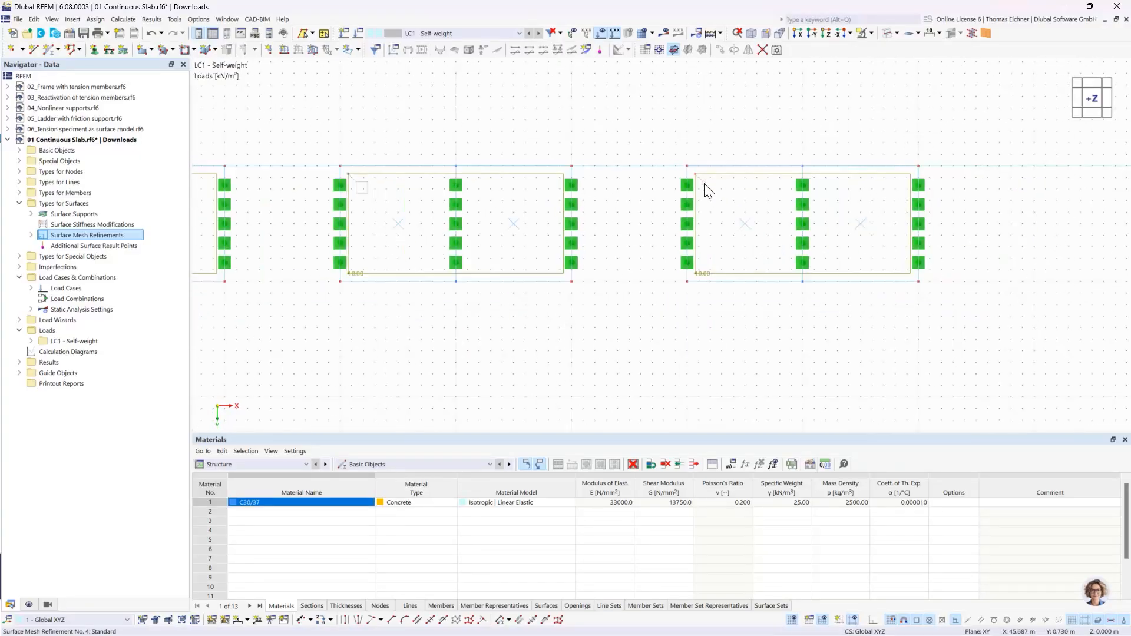
scroll(705, 183, "down", 2)
middle_click_drag(347, 152, 378, 198)
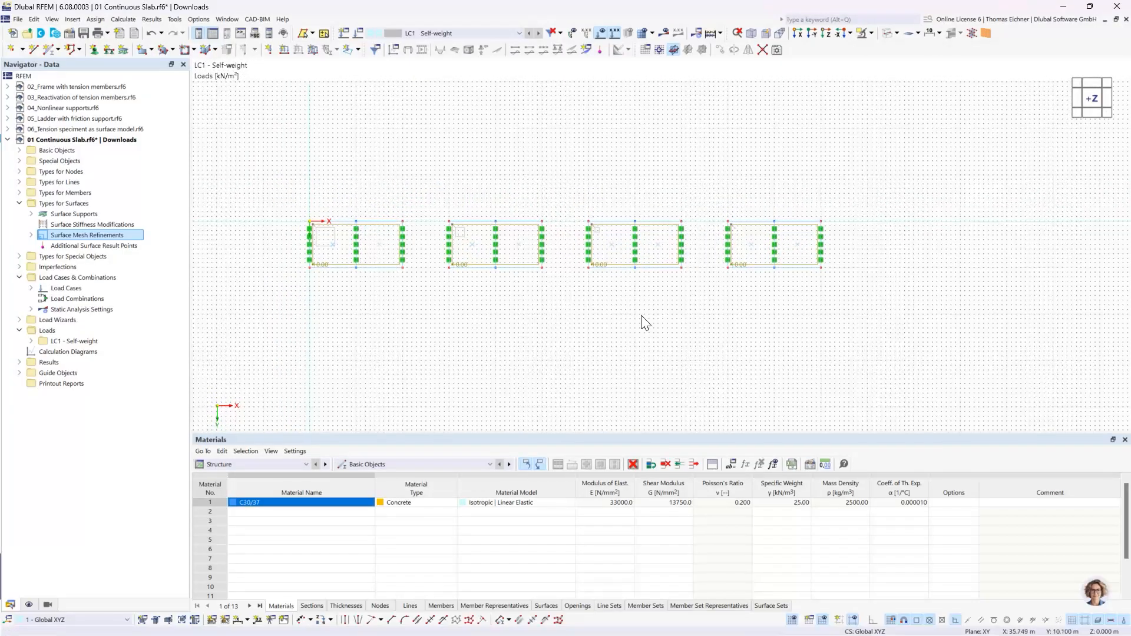
scroll(389, 286, "up", 1)
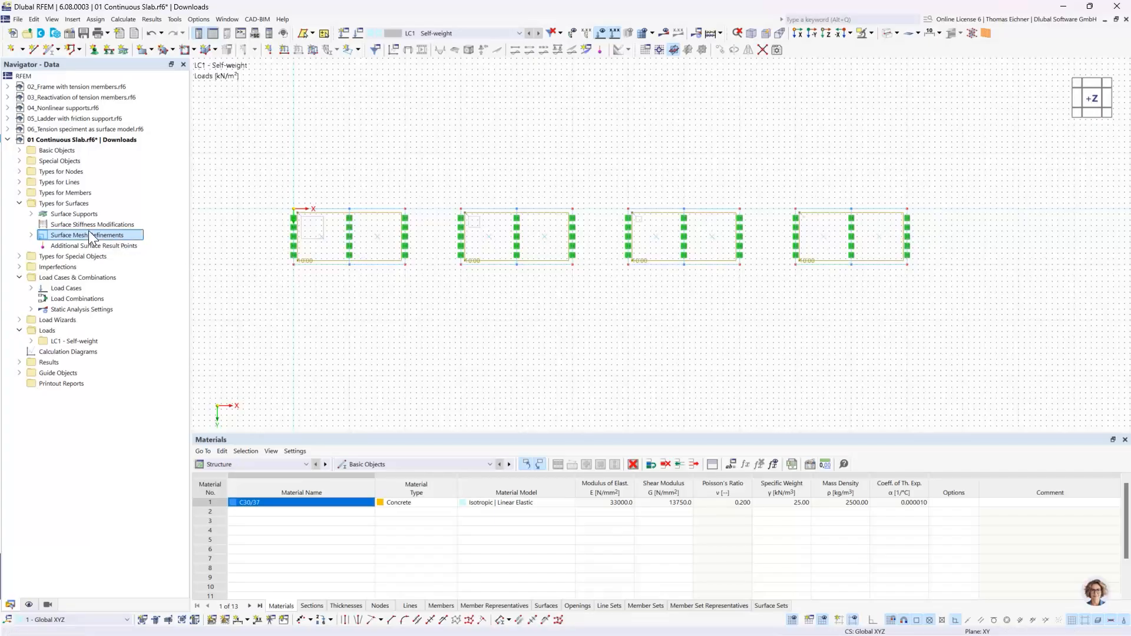
- Create a two-point result section through the middle of all four slabs, from (0, 2.5, 0) to (55, 2.5, 0) m
left_click(19, 203)
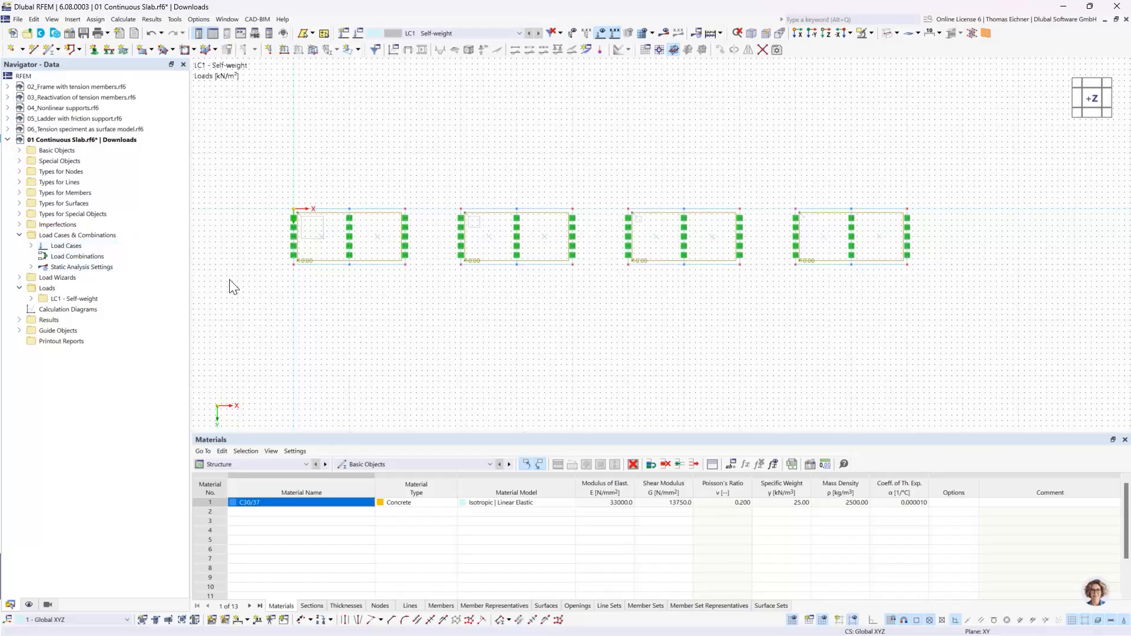
left_click(20, 235)
left_click(20, 160)
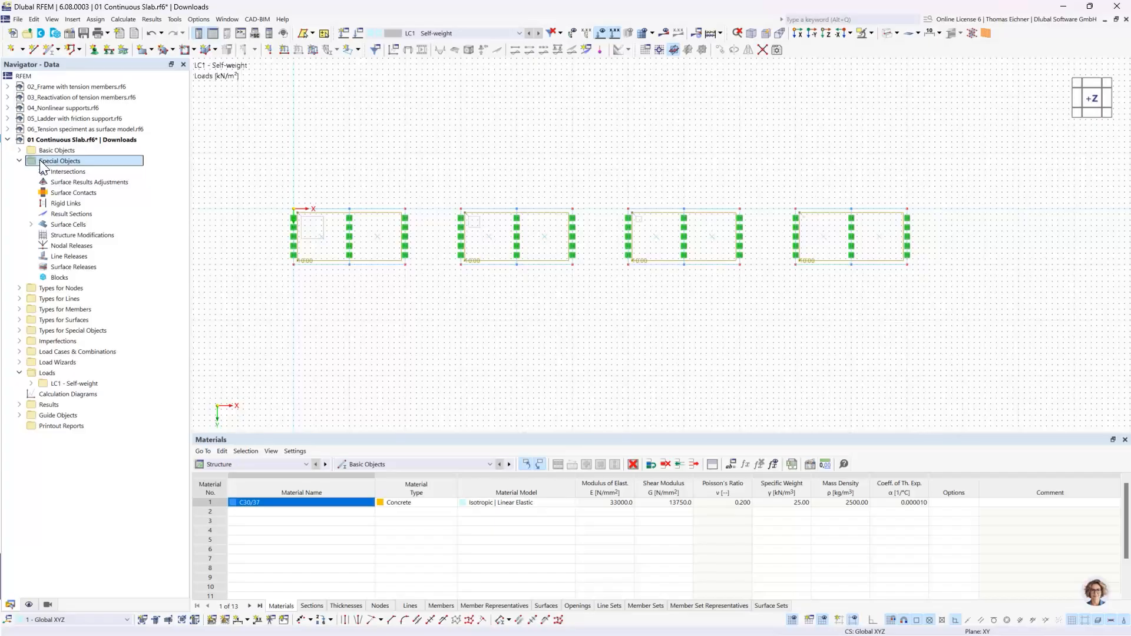
left_click(77, 216)
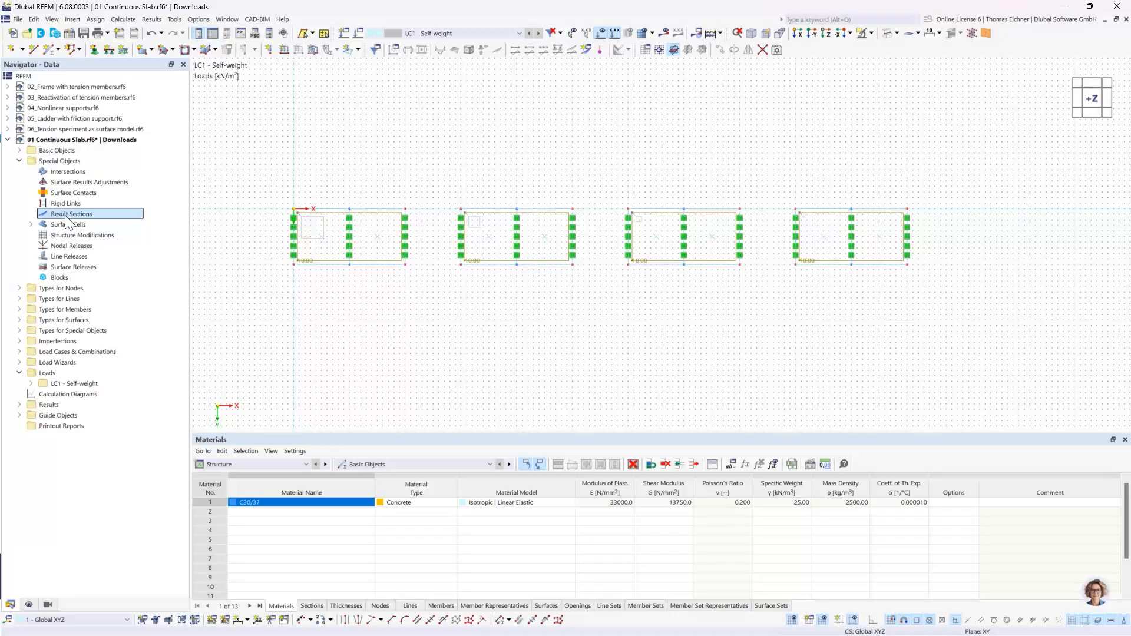
double_click(90, 214)
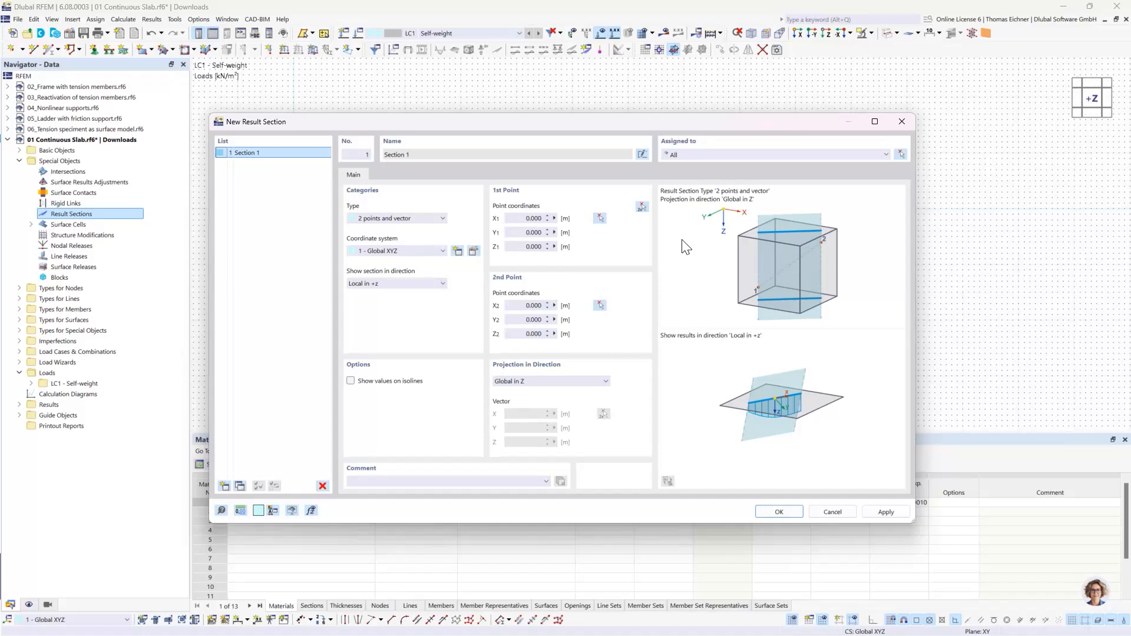
left_click(645, 211)
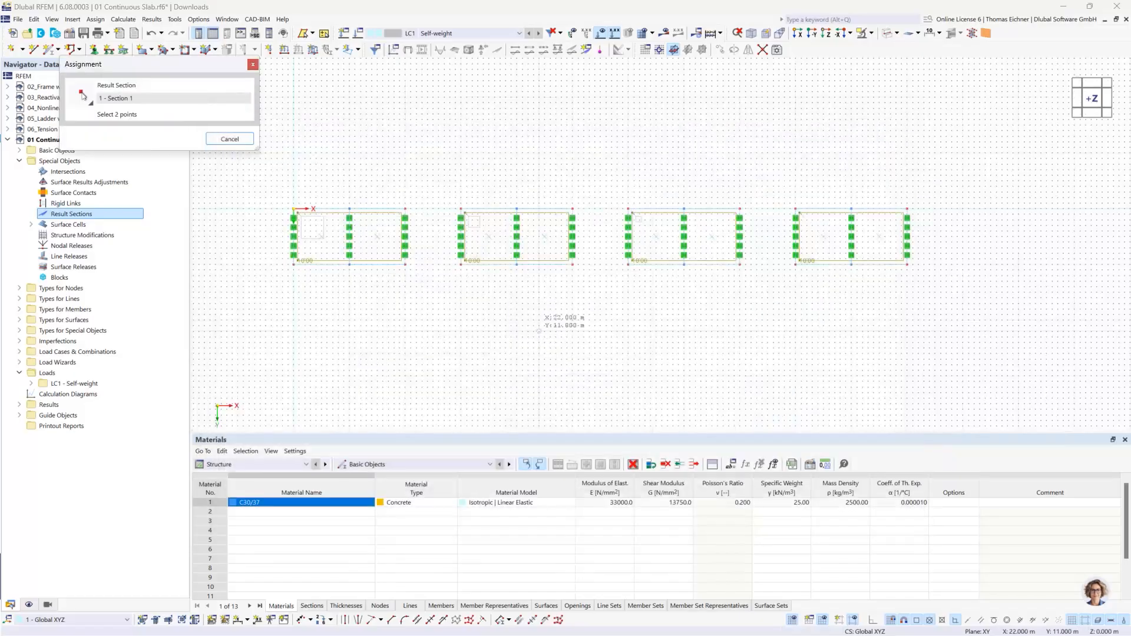
scroll(314, 245, "up", 2)
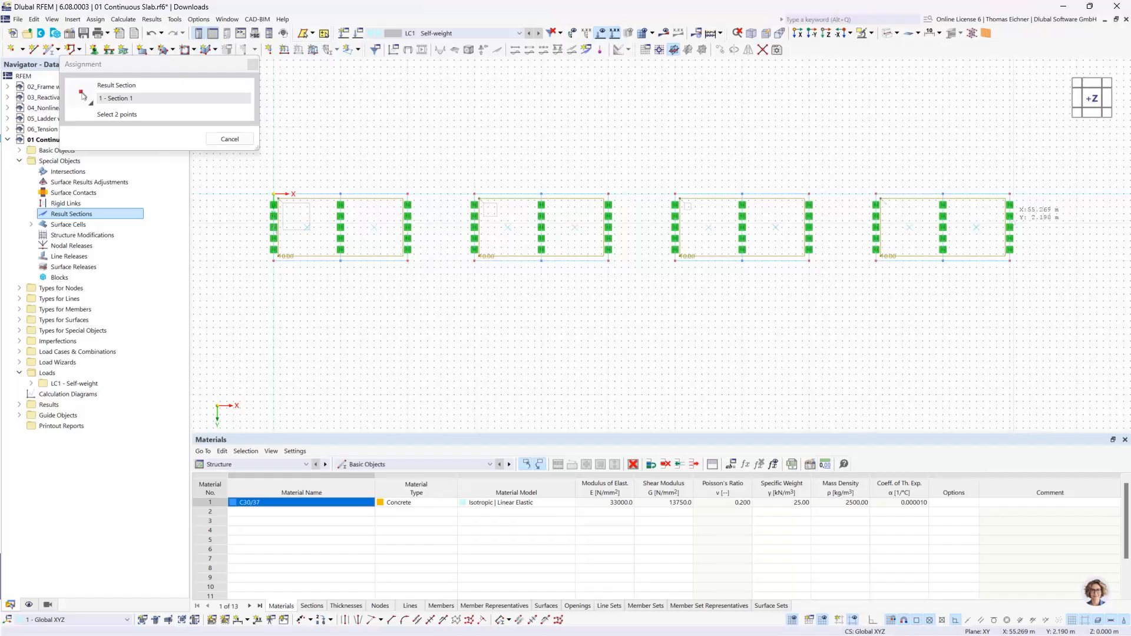
scroll(1010, 217, "up", 2)
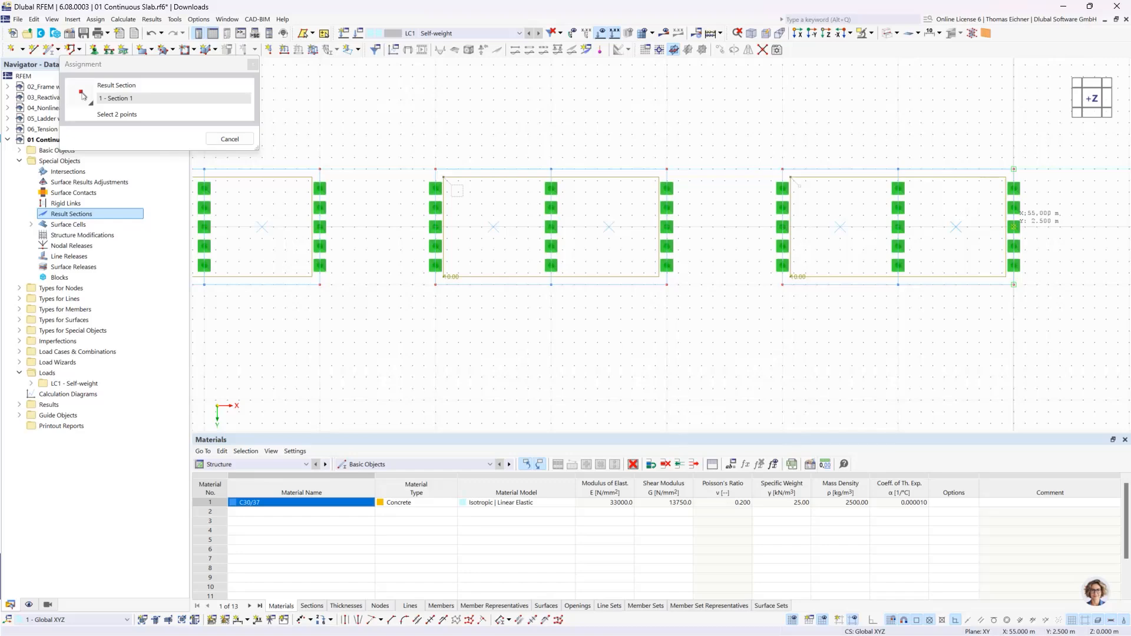
left_click(1013, 227)
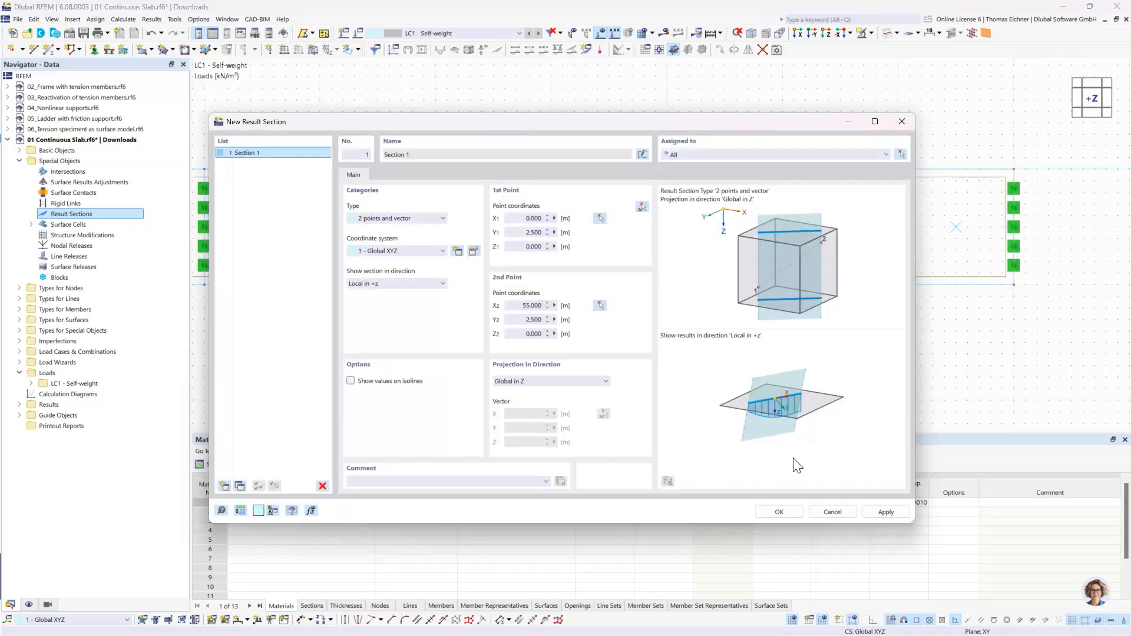
left_click(779, 512)
- Check the result section in the -Y view and display the model in transparent mode
scroll(801, 378, "down", 3)
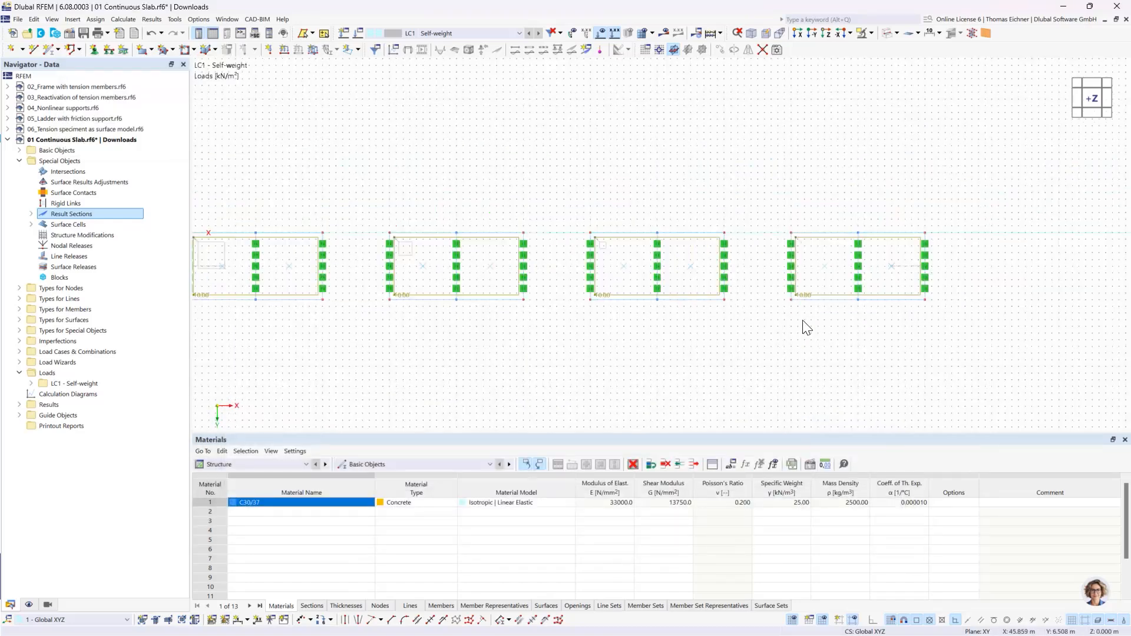
middle_click_drag(791, 347, 783, 215, "ctrl")
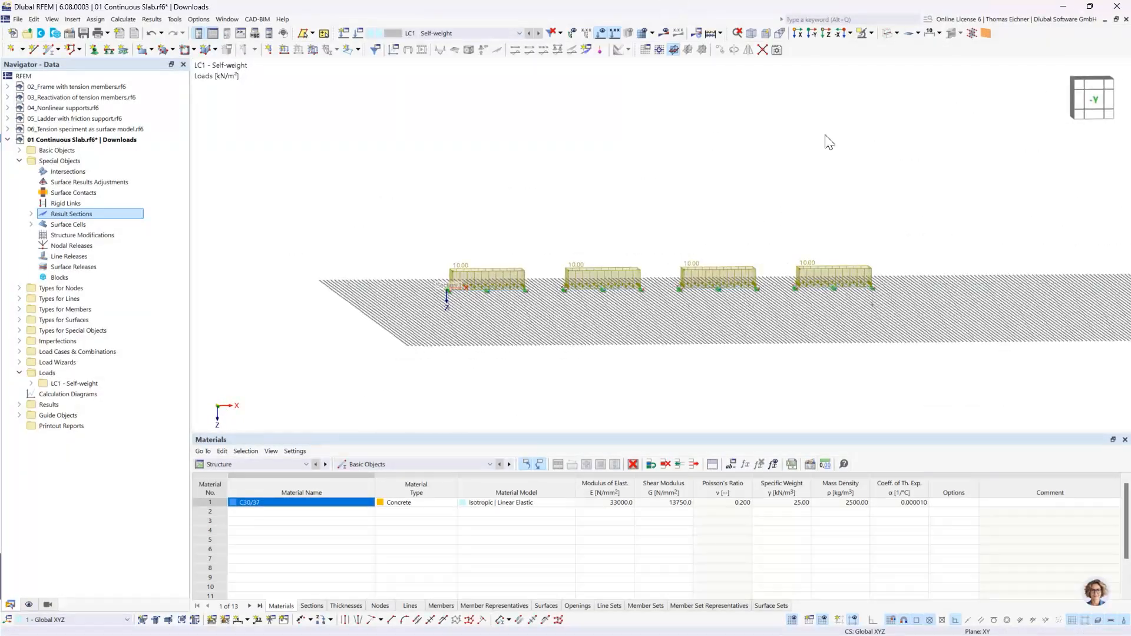
left_click(812, 35)
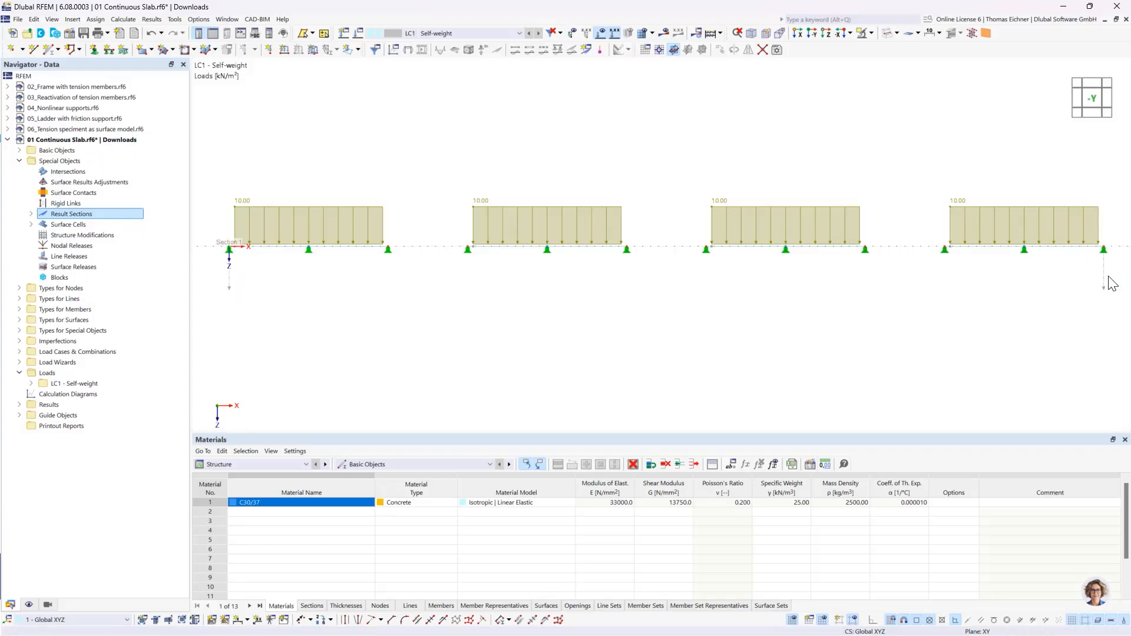
middle_click_drag(630, 129, 628, 243, "ctrl")
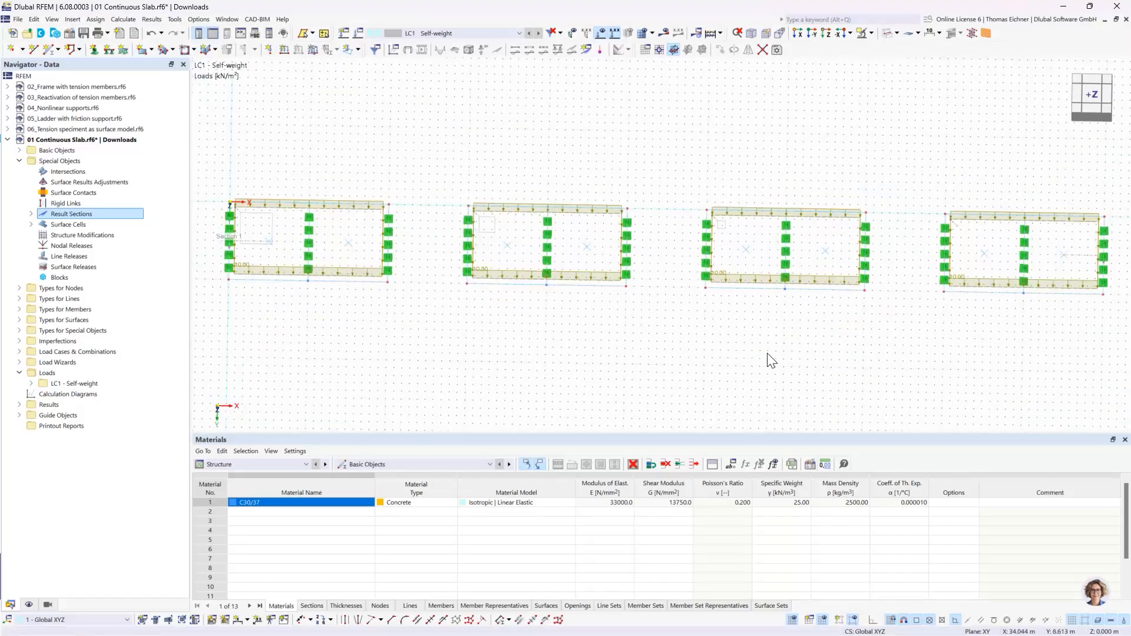
left_click(887, 35)
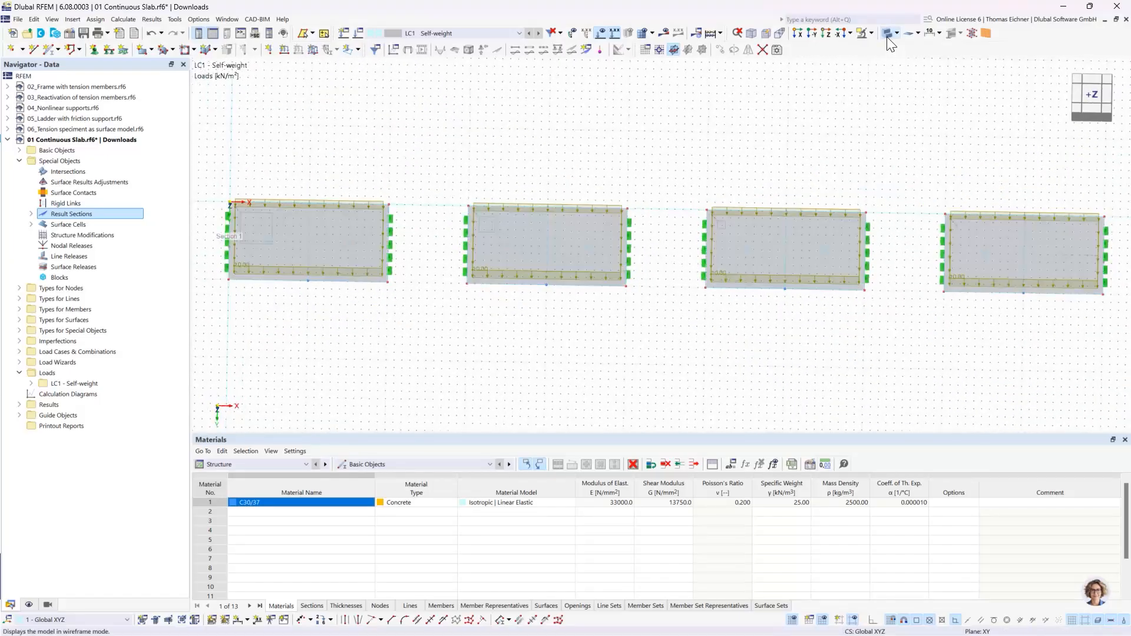
left_click(887, 35)
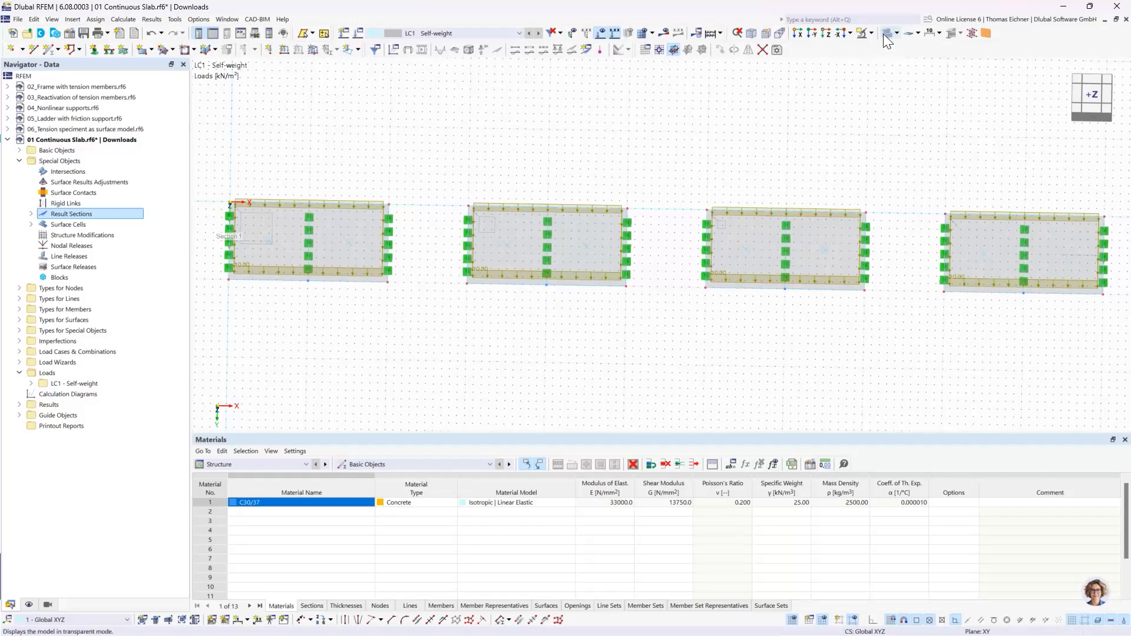
- Start a new beam member with a uniform section distribution and create a new section for it
middle_click_drag(767, 118, 514, 133)
scroll(585, 144, "down", 1)
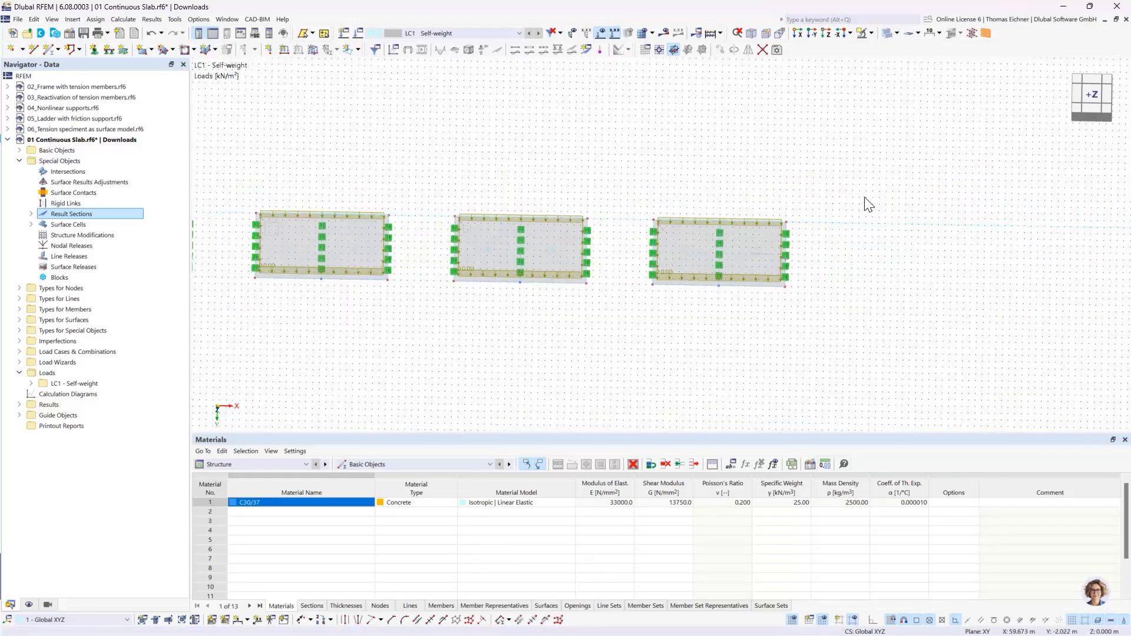
middle_click_drag(865, 198, 692, 165)
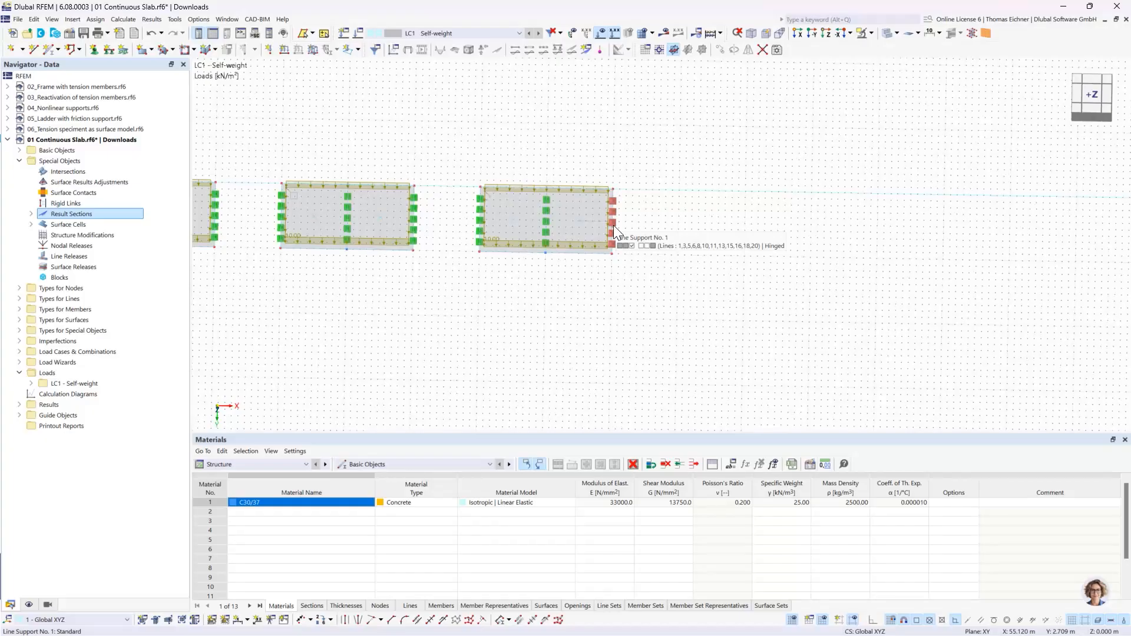
middle_click_drag(673, 254, 604, 287)
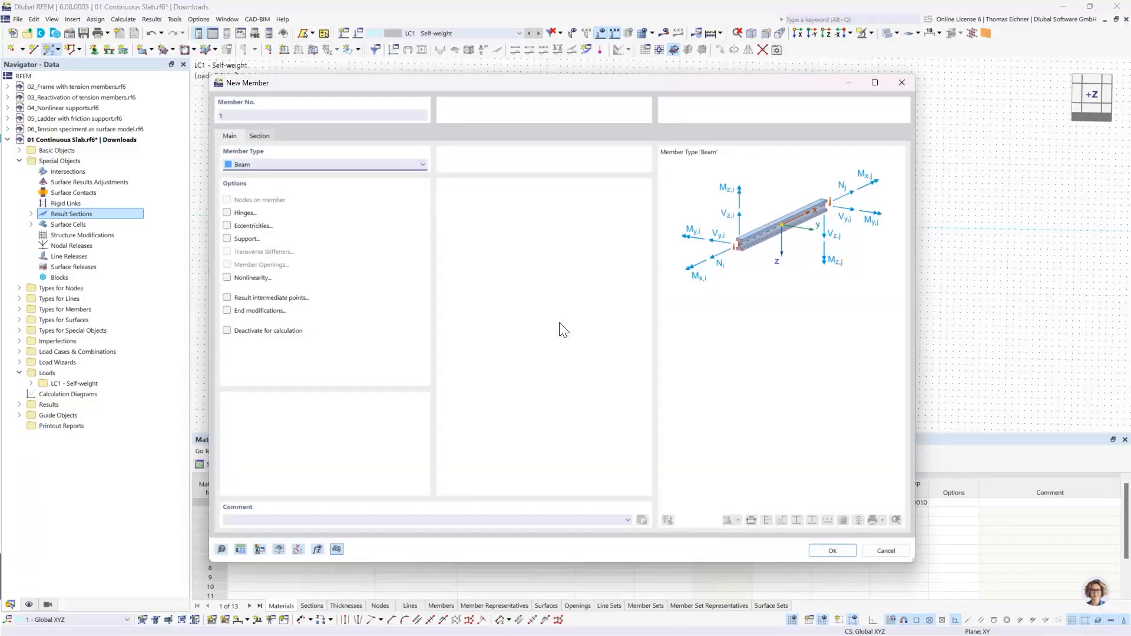
left_click(260, 136)
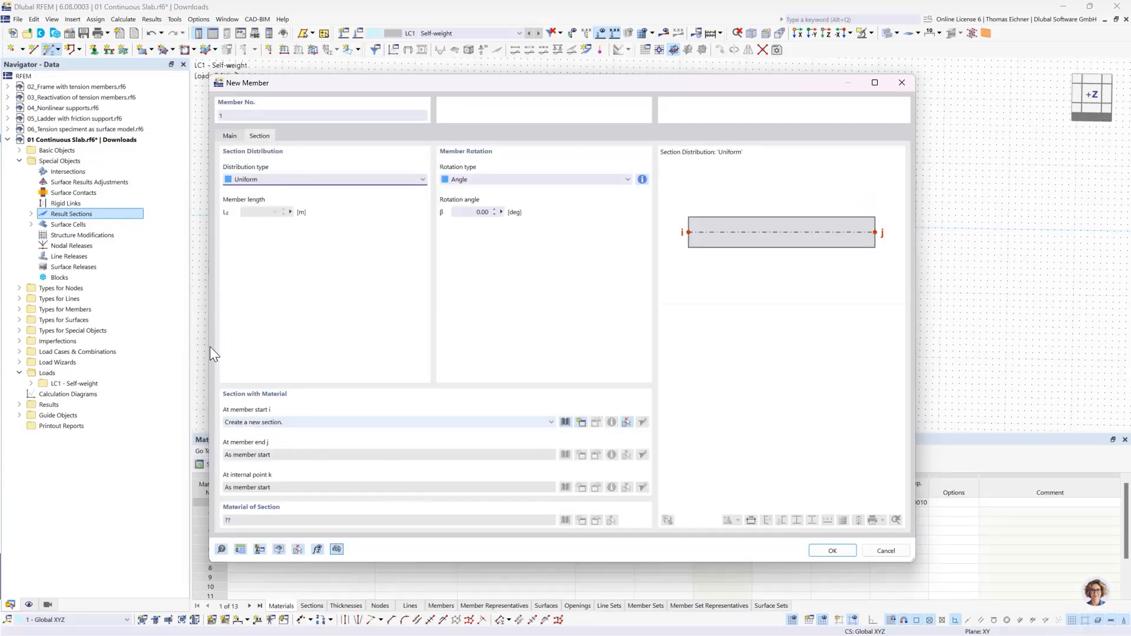
left_click(337, 429)
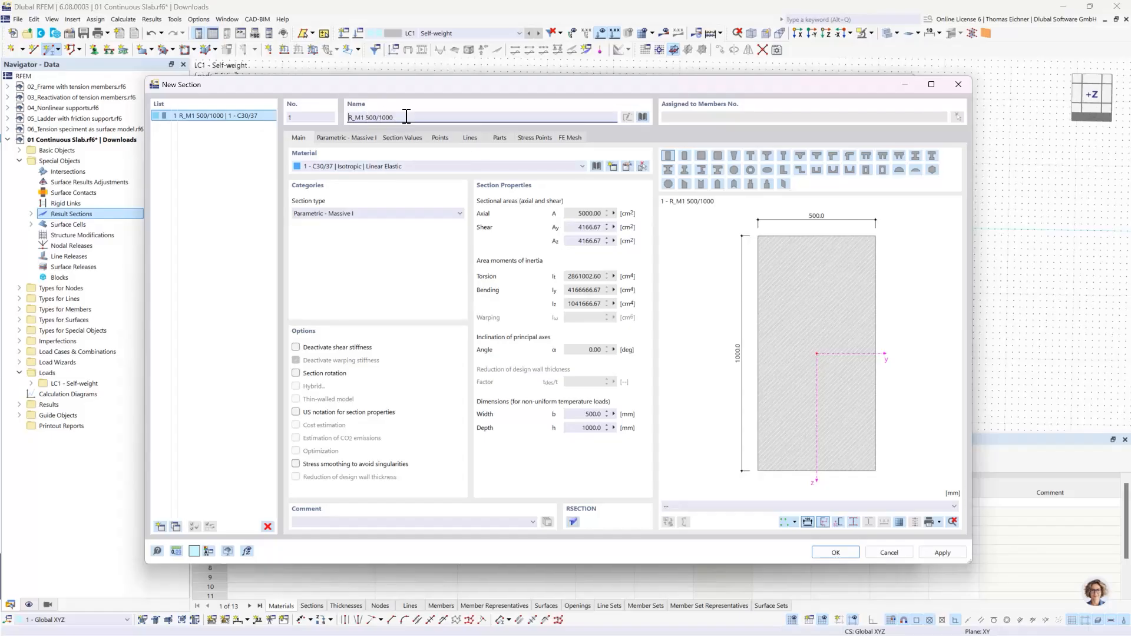
- Set the massive rectangular section's height h to 300 mm and its width b to 1000 mm
left_click_drag(407, 116, 368, 118)
left_click(426, 118)
left_click(360, 138)
left_click(366, 182)
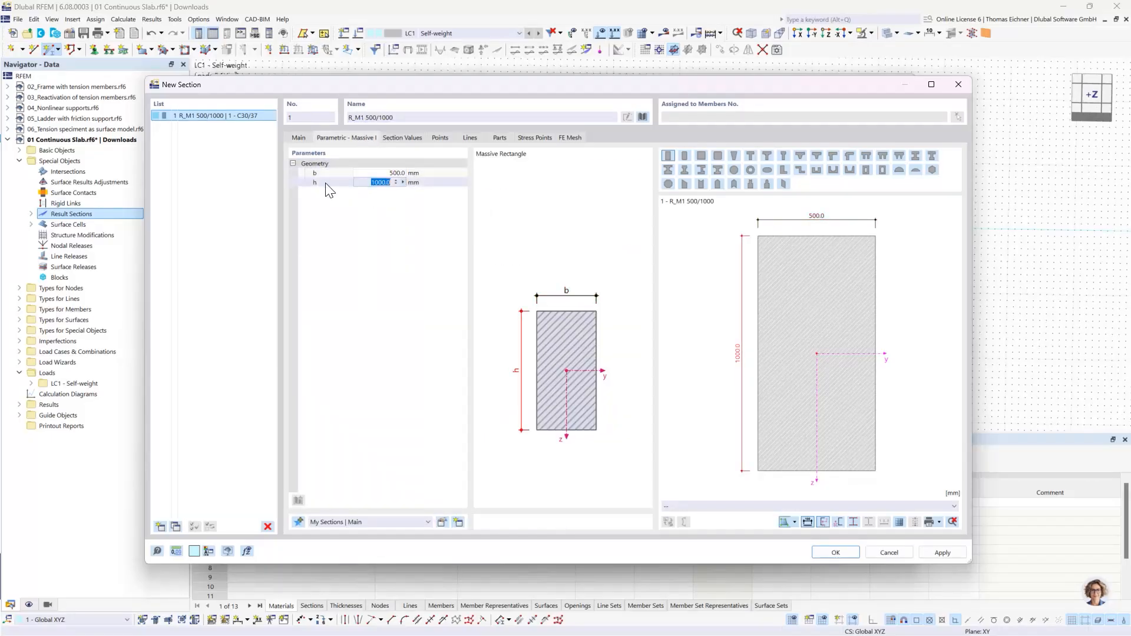
type("300")
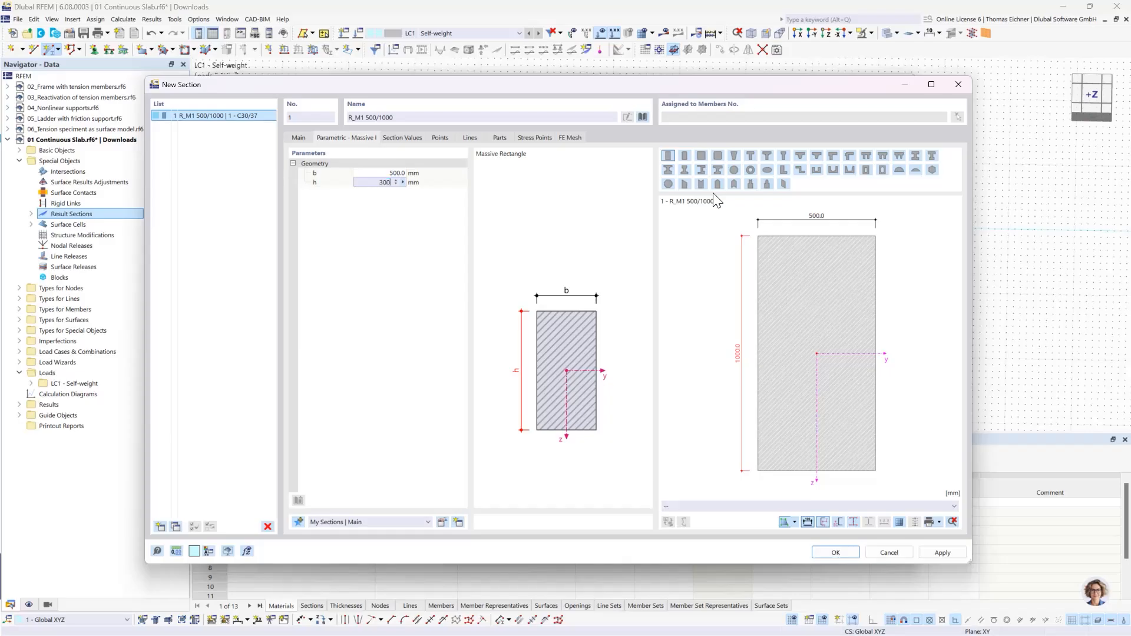
left_click(374, 173)
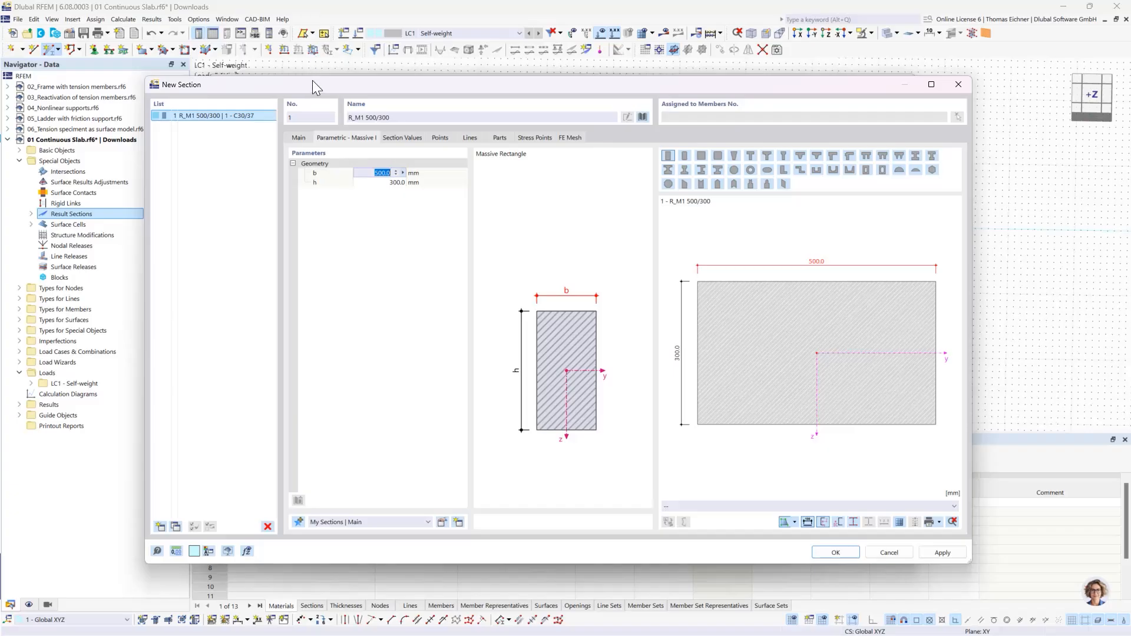
left_click_drag(312, 82, 307, 52)
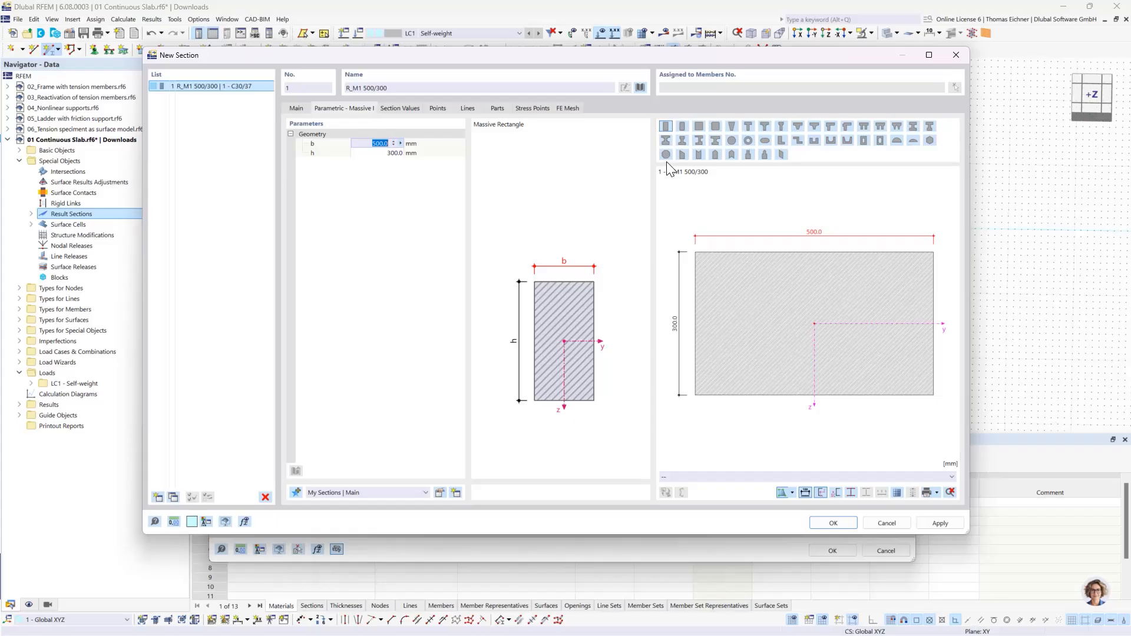
type("1000")
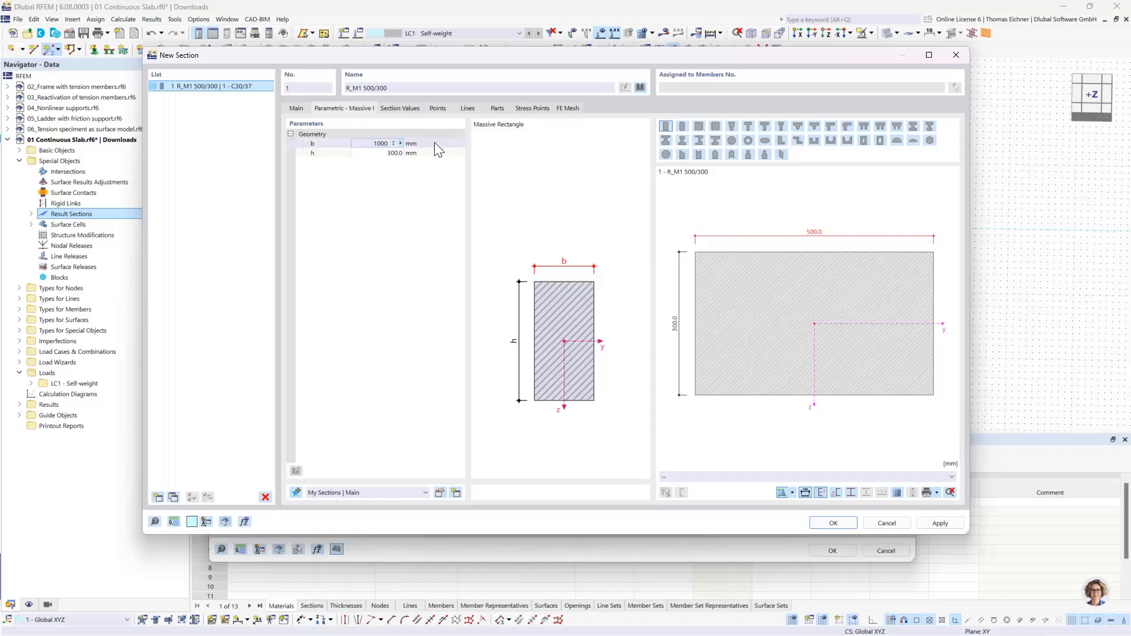
key("Tab")
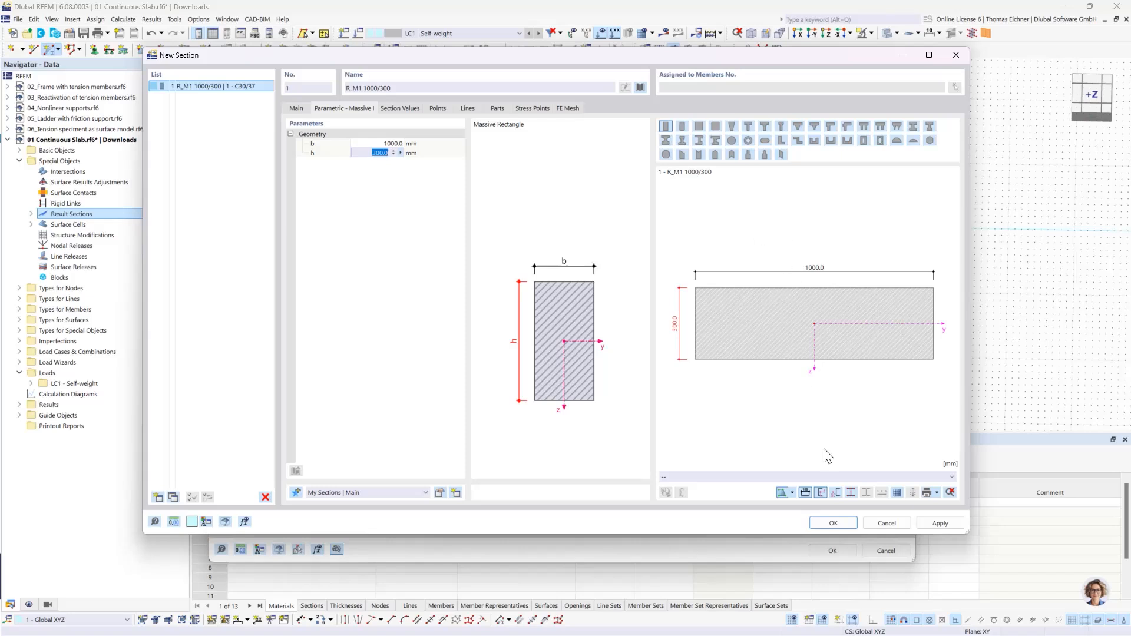
- Accept the 1000/300 section and draw the 10 m beam member from (60, 2.5) to (70, 2.5) m
left_click(834, 523)
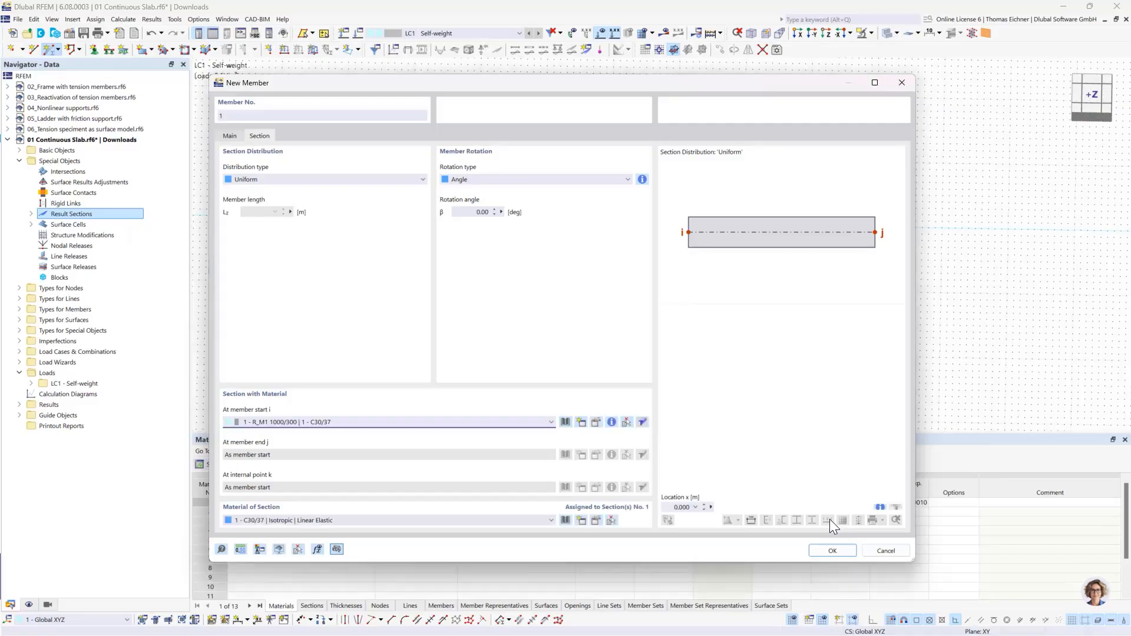
left_click(832, 551)
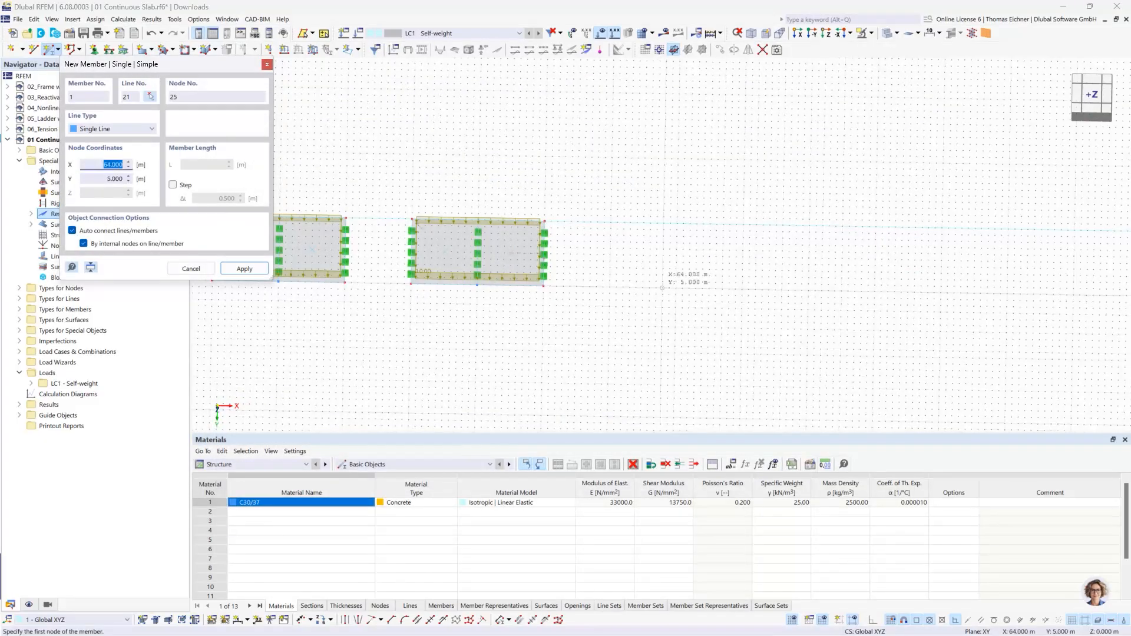
scroll(645, 276, "up", 3)
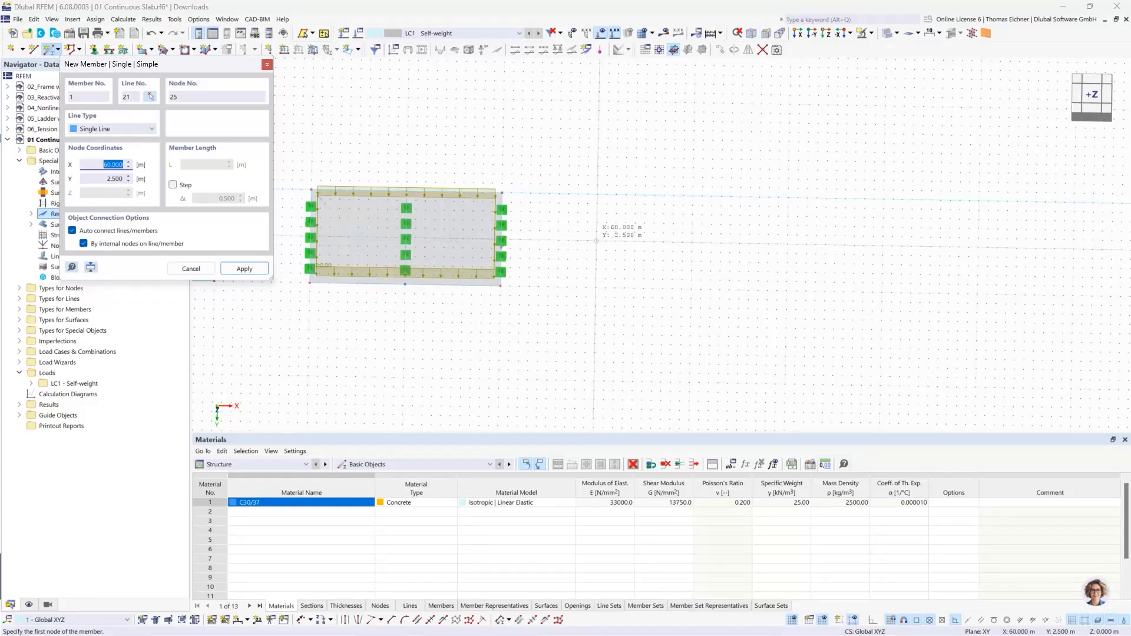
left_click(596, 240)
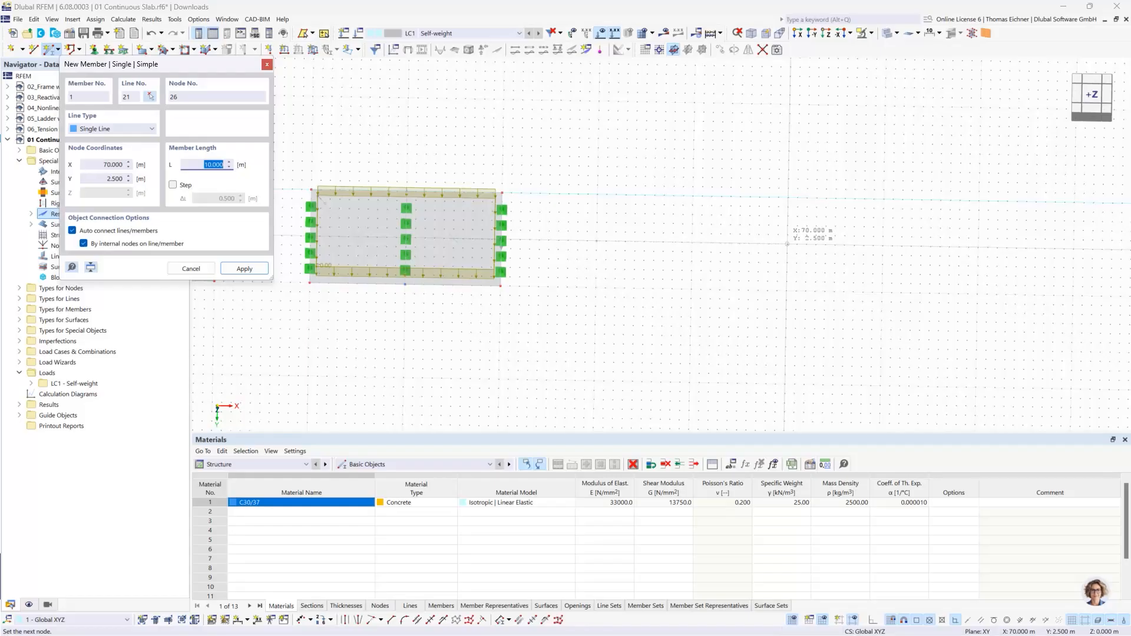
left_click(787, 243)
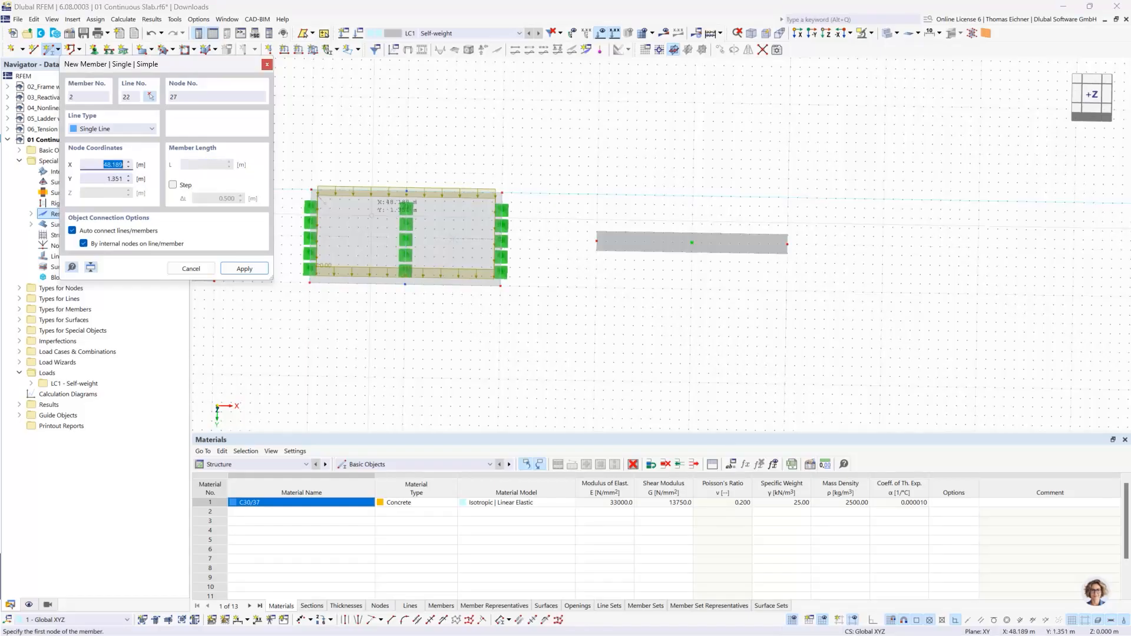
key("Escape")
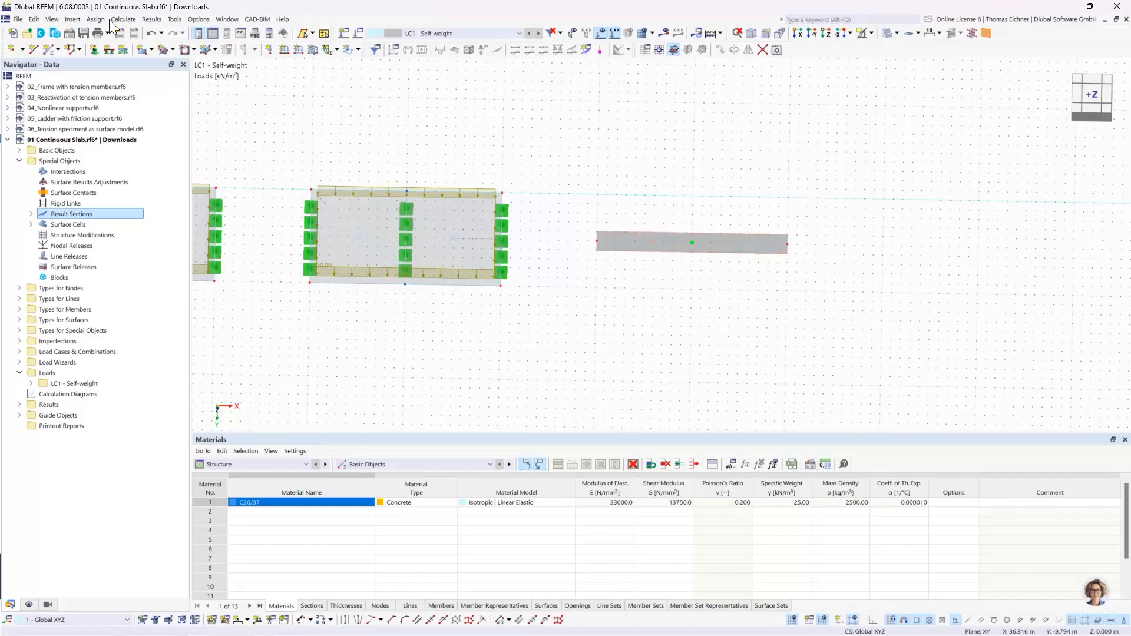
- Deactivate member representatives and member set representatives in the model's base data settings and options
left_click(70, 37)
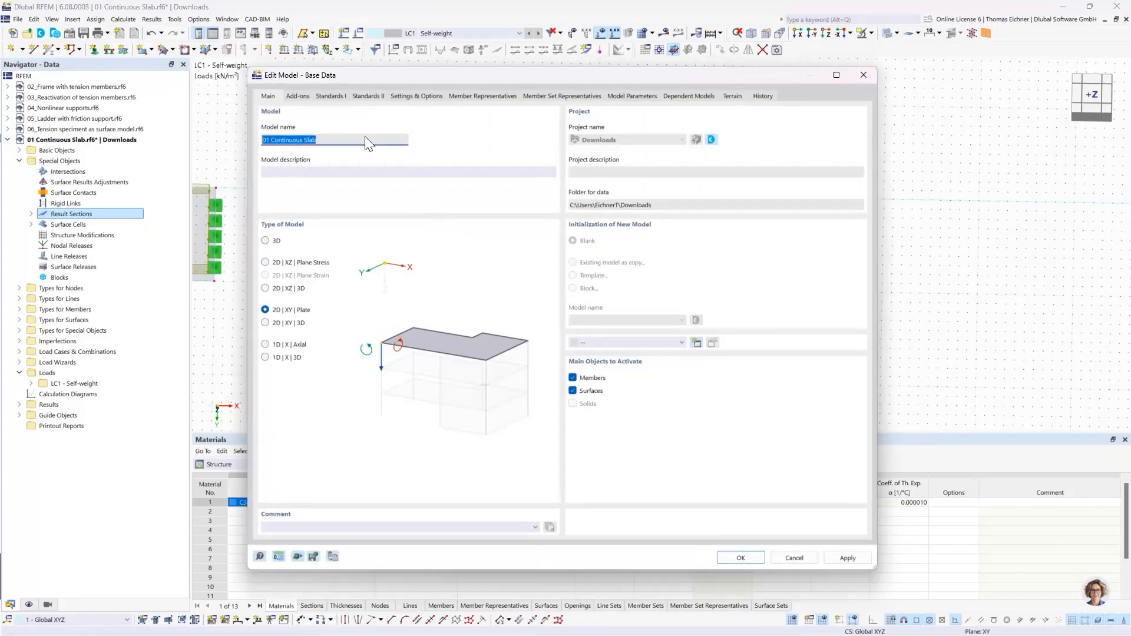
left_click(300, 96)
left_click(268, 96)
left_click(331, 96)
left_click(397, 96)
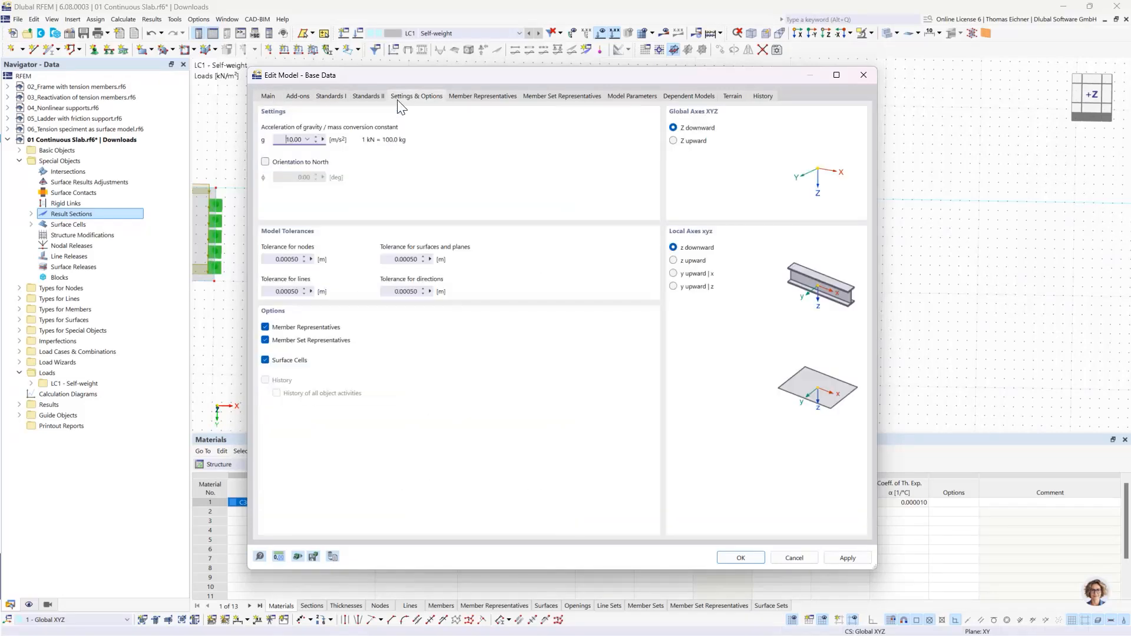
left_click(372, 96)
left_click(412, 96)
left_click(265, 327)
left_click(731, 557)
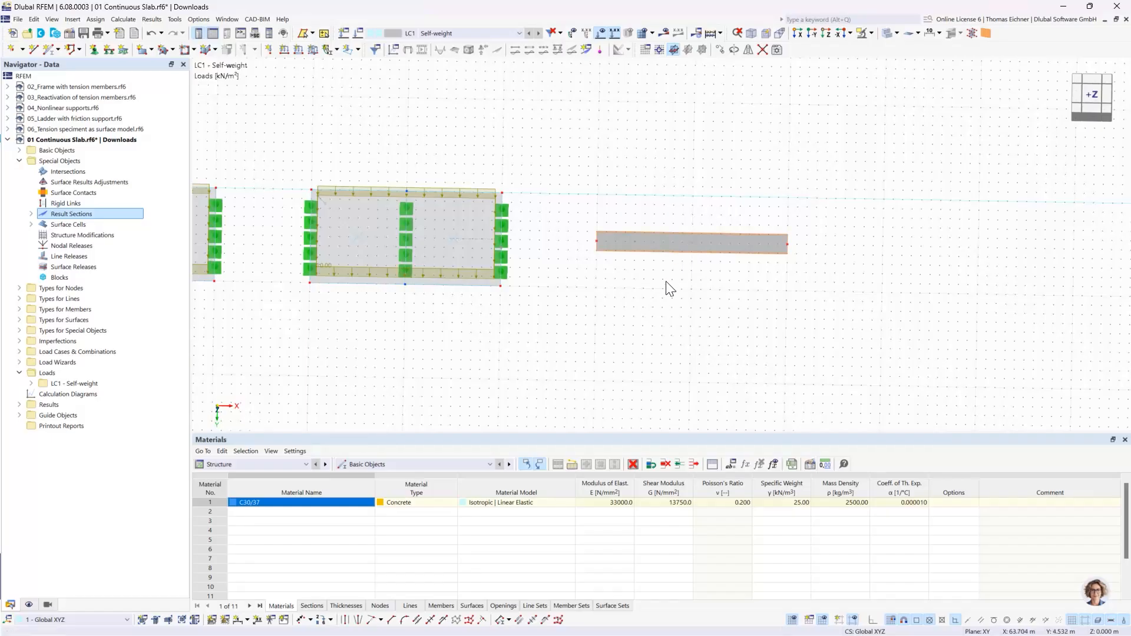
- Divide the beam using 1 intermediate node, created as an 'On Member' node without dividing the member
right_click(665, 241)
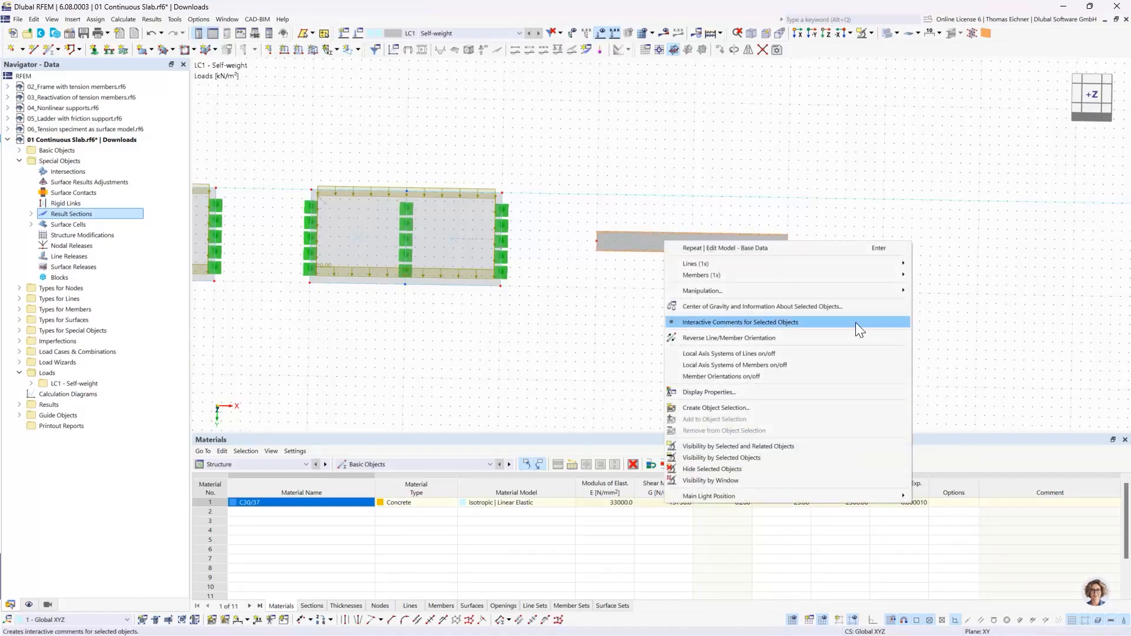
mouse_move(814, 274)
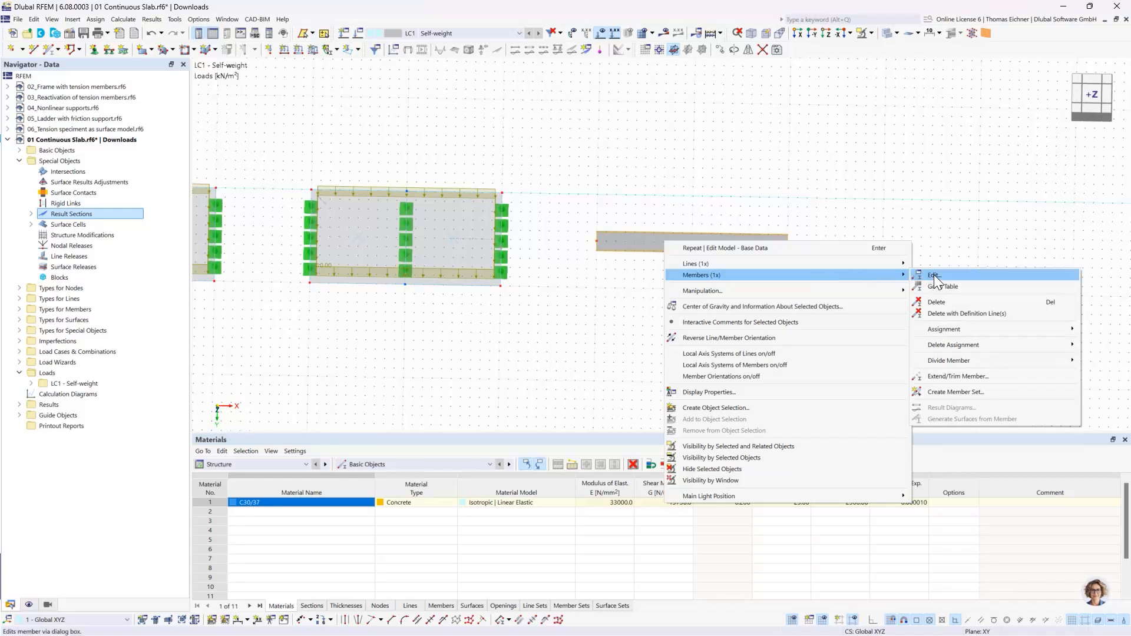
mouse_move(964, 359)
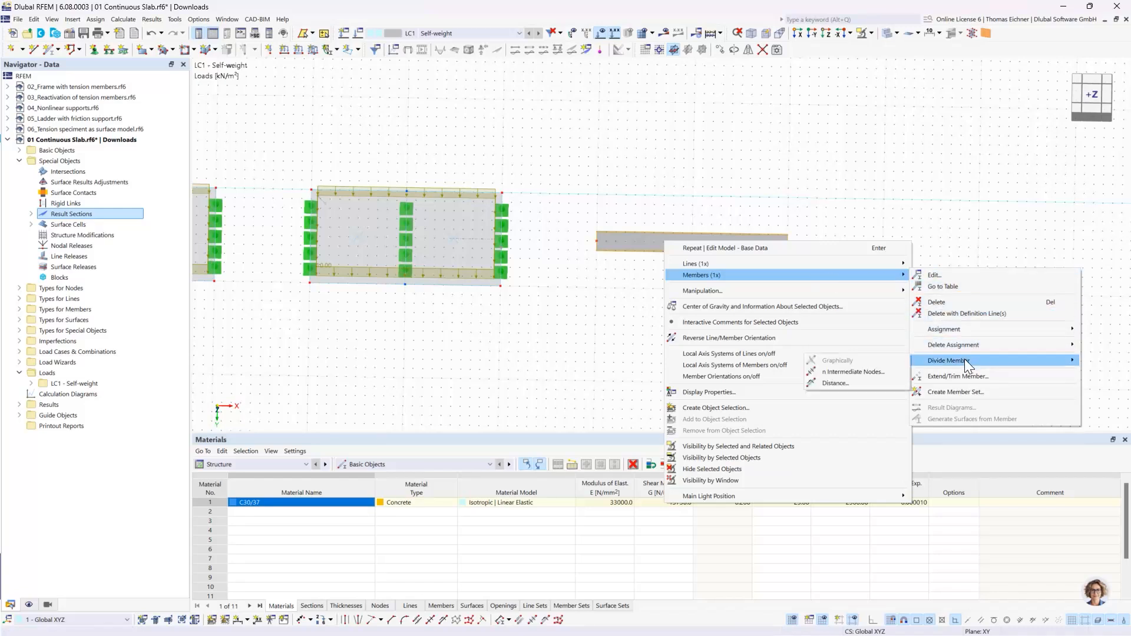
left_click(875, 373)
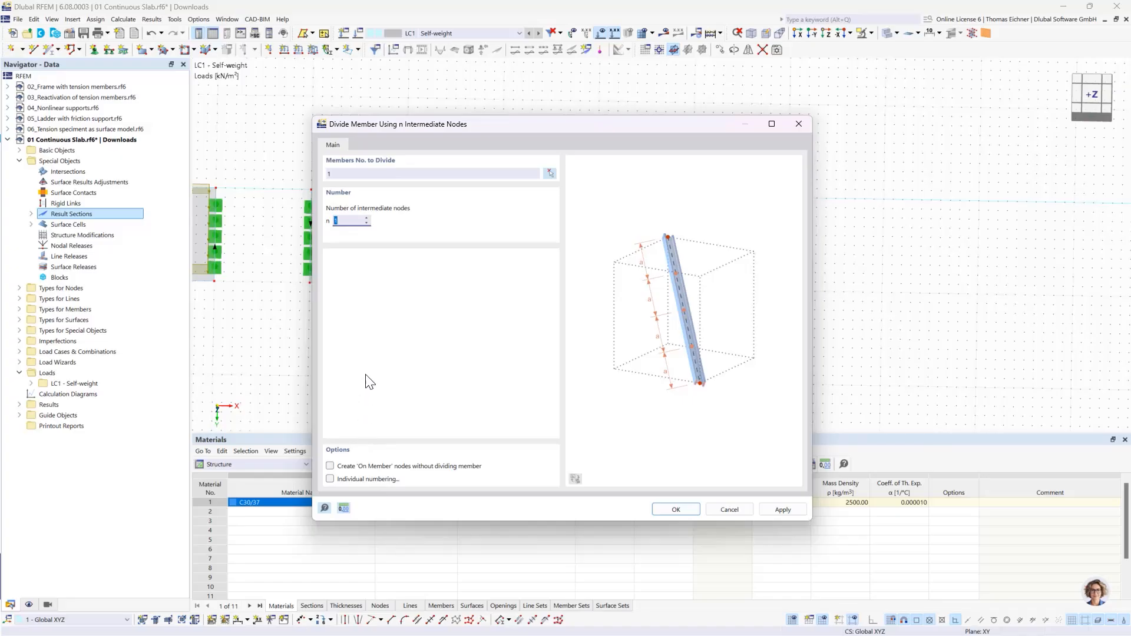
left_click(349, 223)
left_click_drag(489, 123, 251, 96)
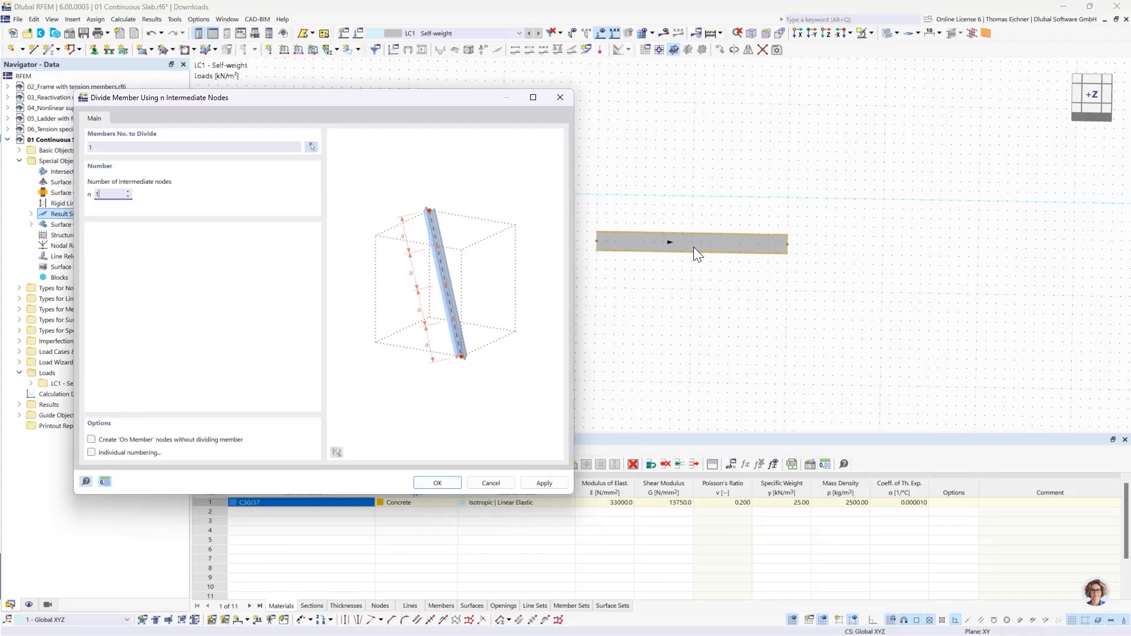
left_click(92, 440)
left_click(440, 486)
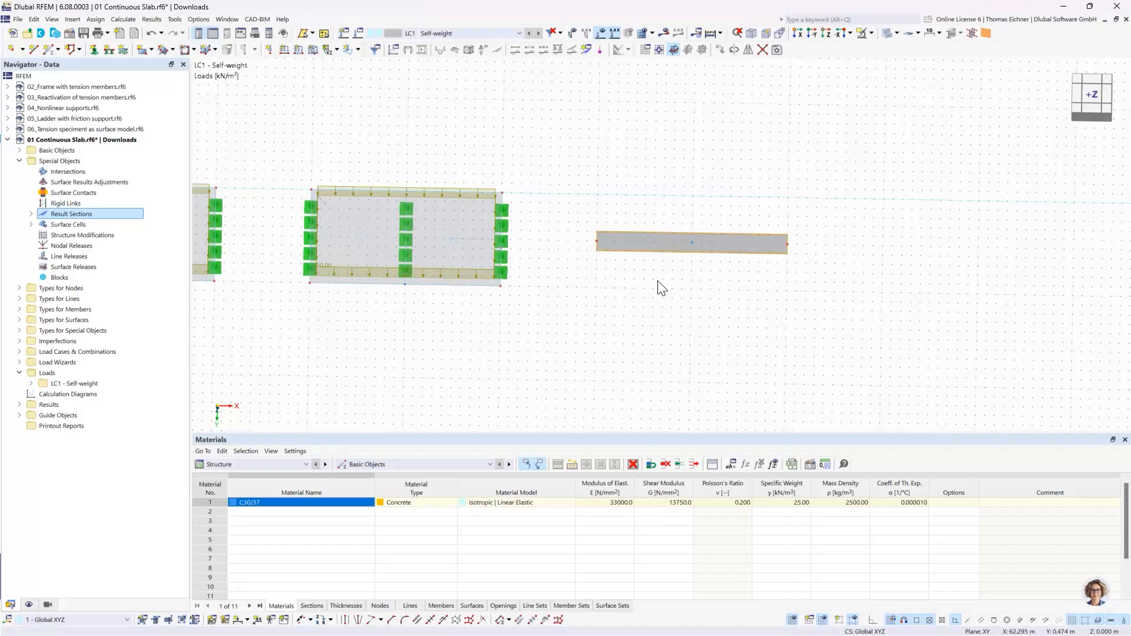
- Examine the beam with its intermediate node and find its entry among the members in the model tree
scroll(710, 273, "up", 2)
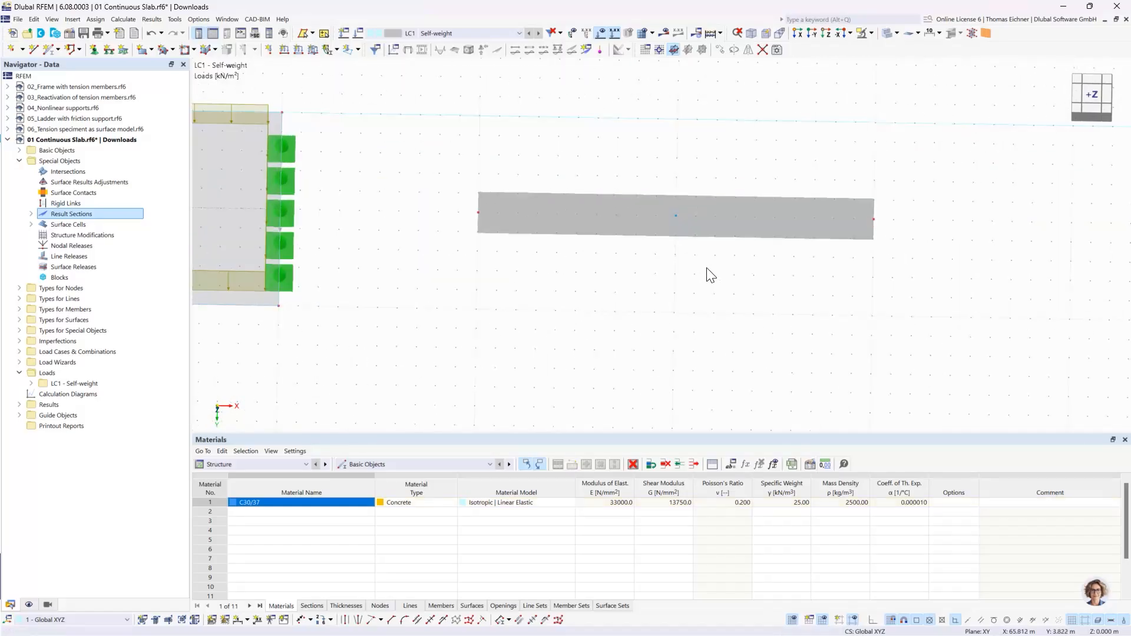
left_click(660, 221)
middle_click_drag(756, 143, 555, 148)
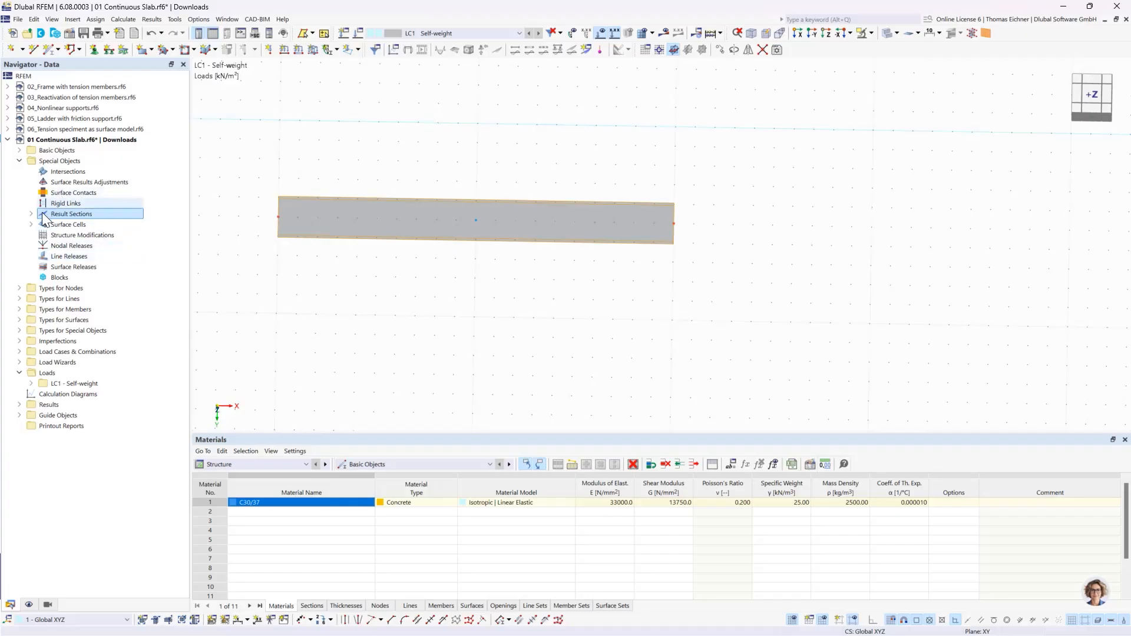
left_click(19, 150)
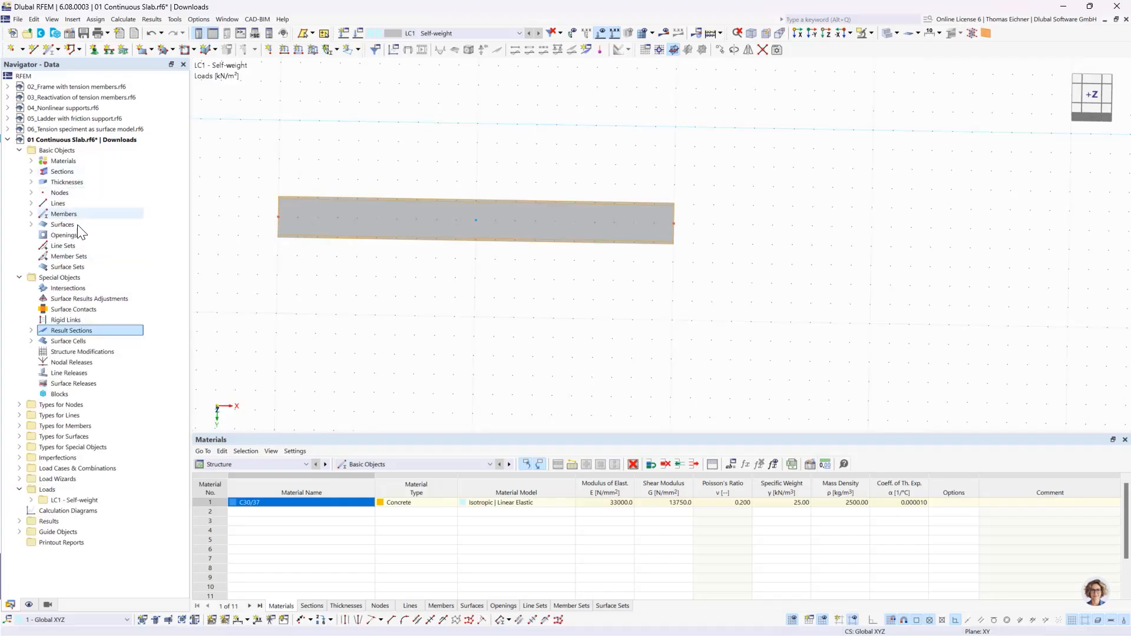
left_click(32, 214)
left_click(118, 224)
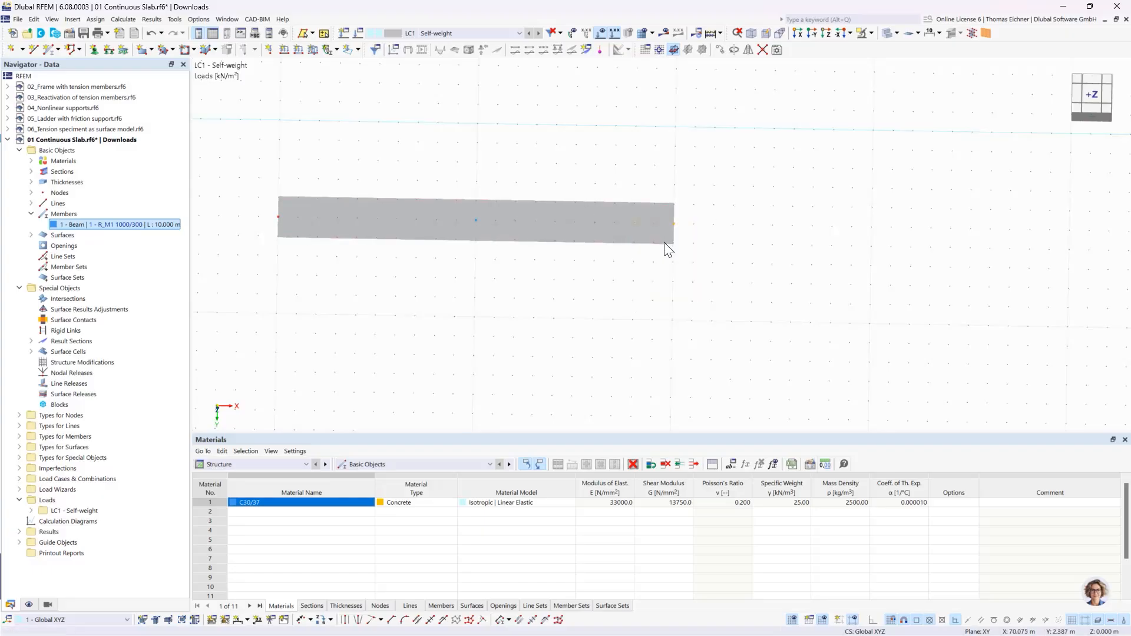
- Try extending the beam to 13.5 m by moving its end node, and undo the change
left_click(674, 223)
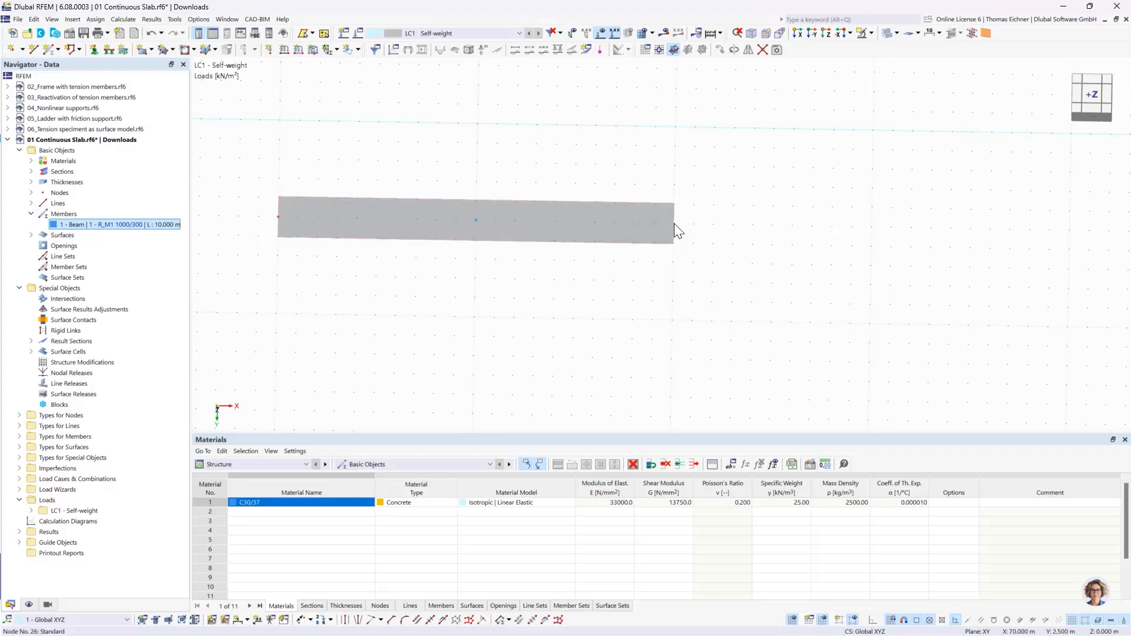
left_click(813, 227)
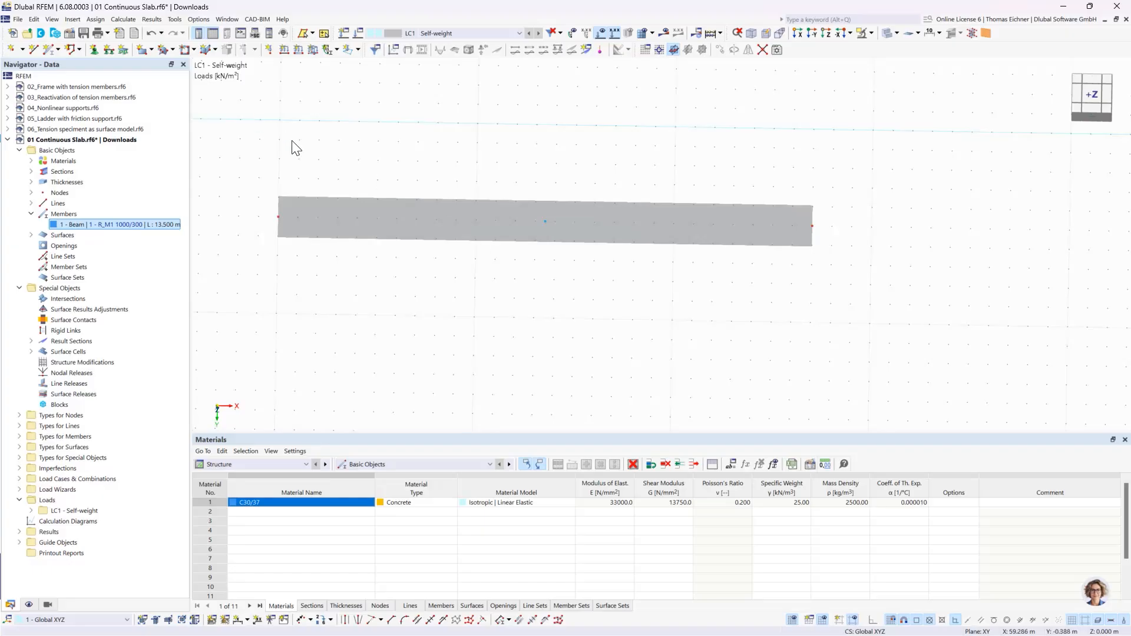
left_click(152, 34)
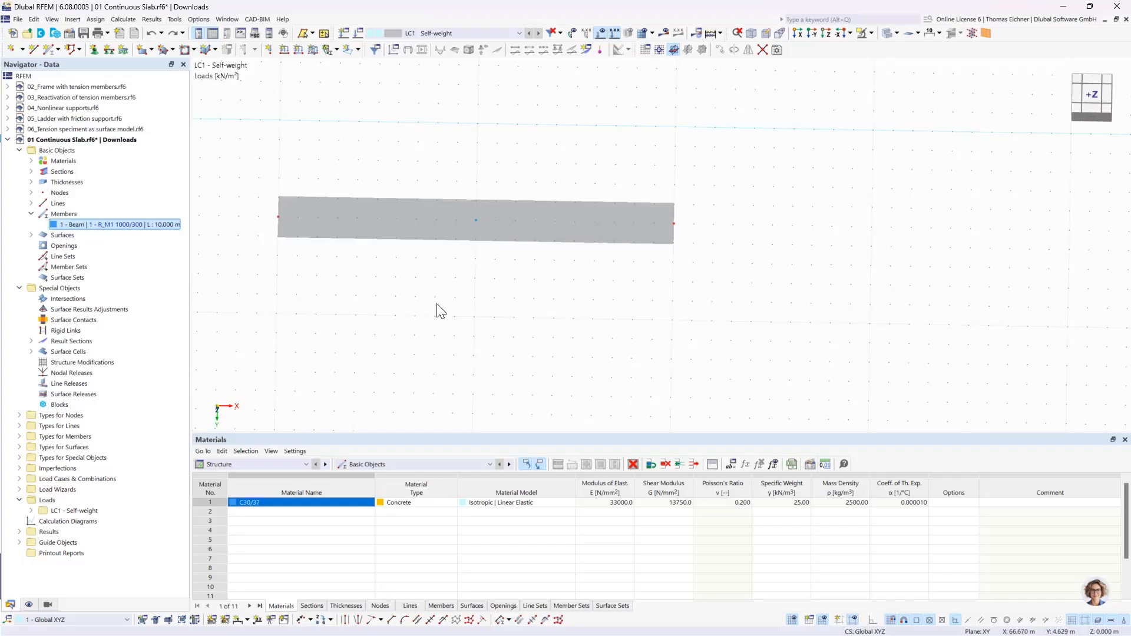
- Start assigning nodal supports and edit the Hinged support type so that the rotation φX is also fixed
middle_click_drag(437, 310, 505, 318)
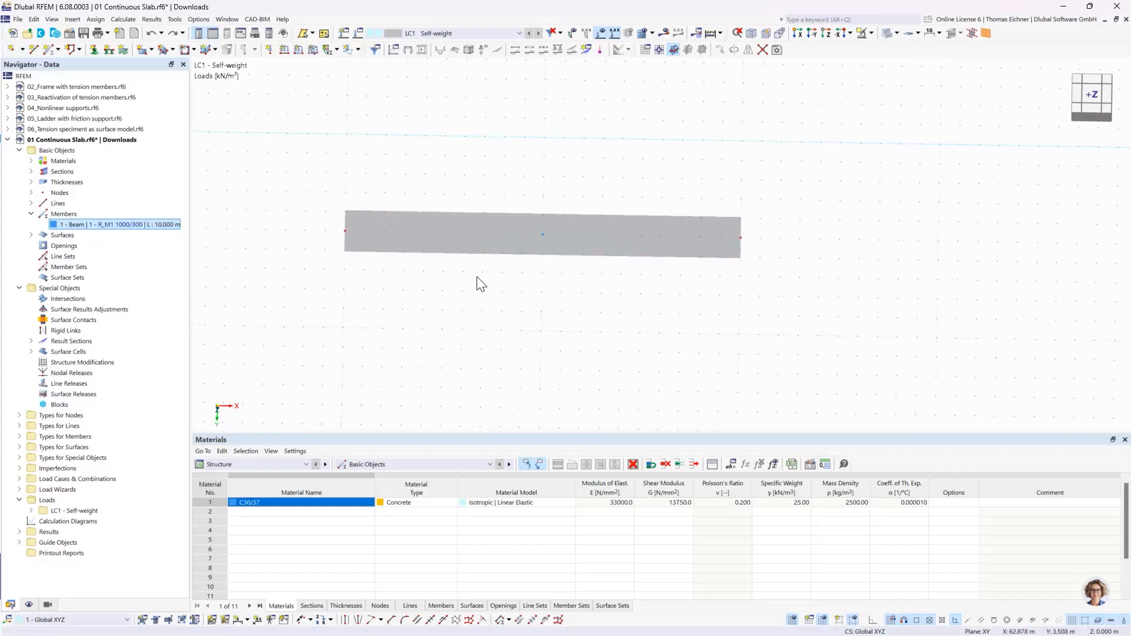
scroll(298, 149, "down", 2)
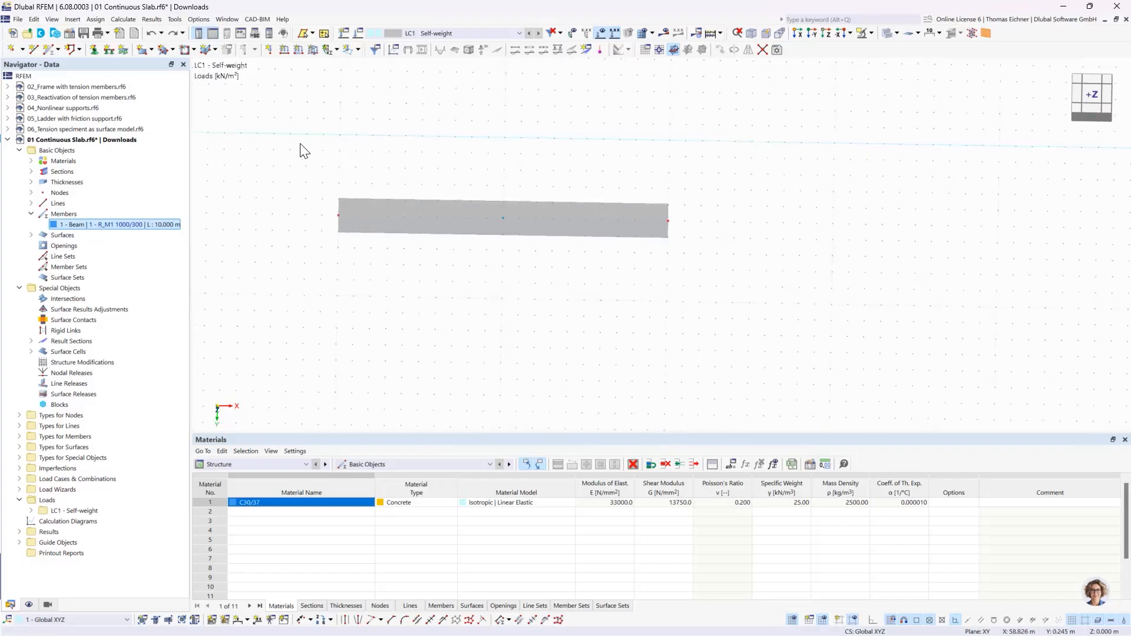
scroll(445, 163, "up", 2)
scroll(437, 175, "up", 1)
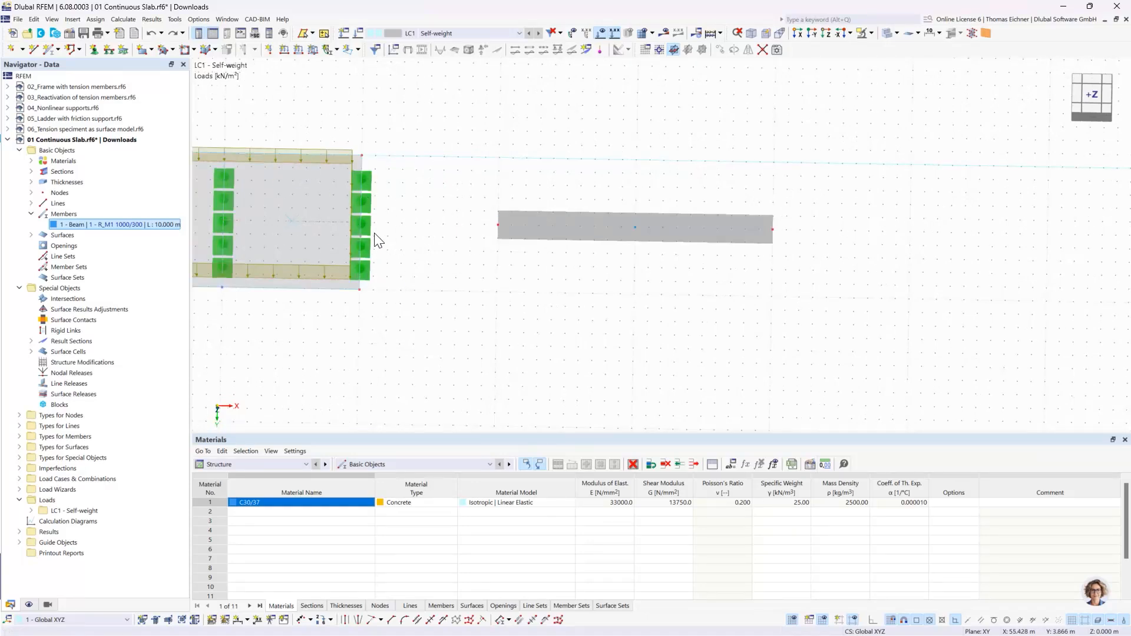
mouse_move(369, 225)
left_click(94, 48)
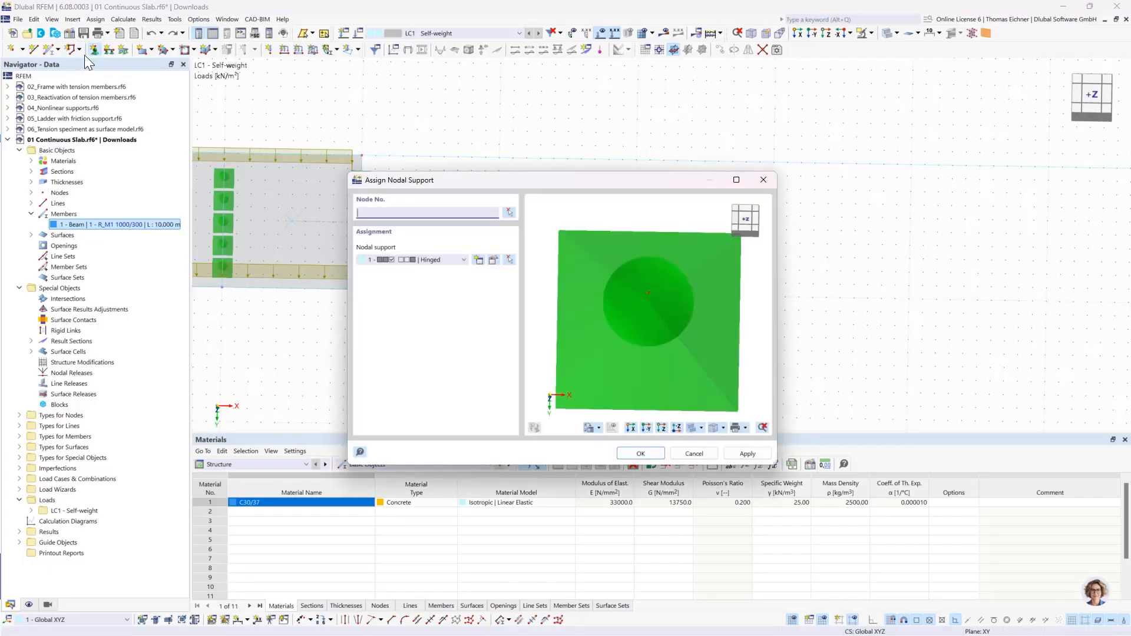
left_click_drag(480, 185, 222, 249)
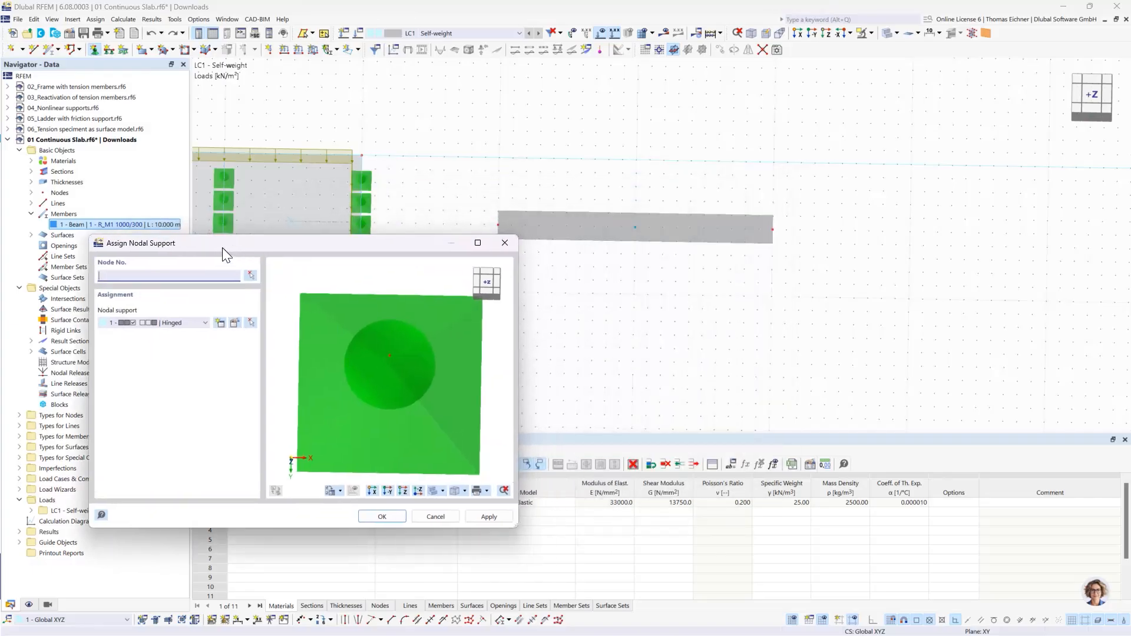
double_click(122, 322)
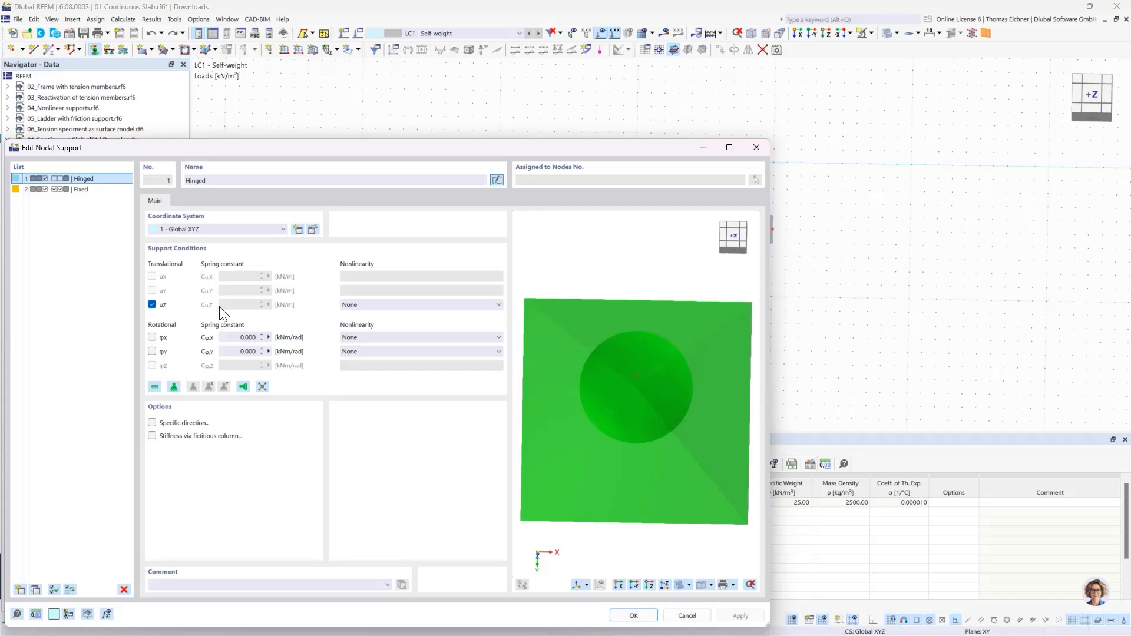
left_click(152, 338)
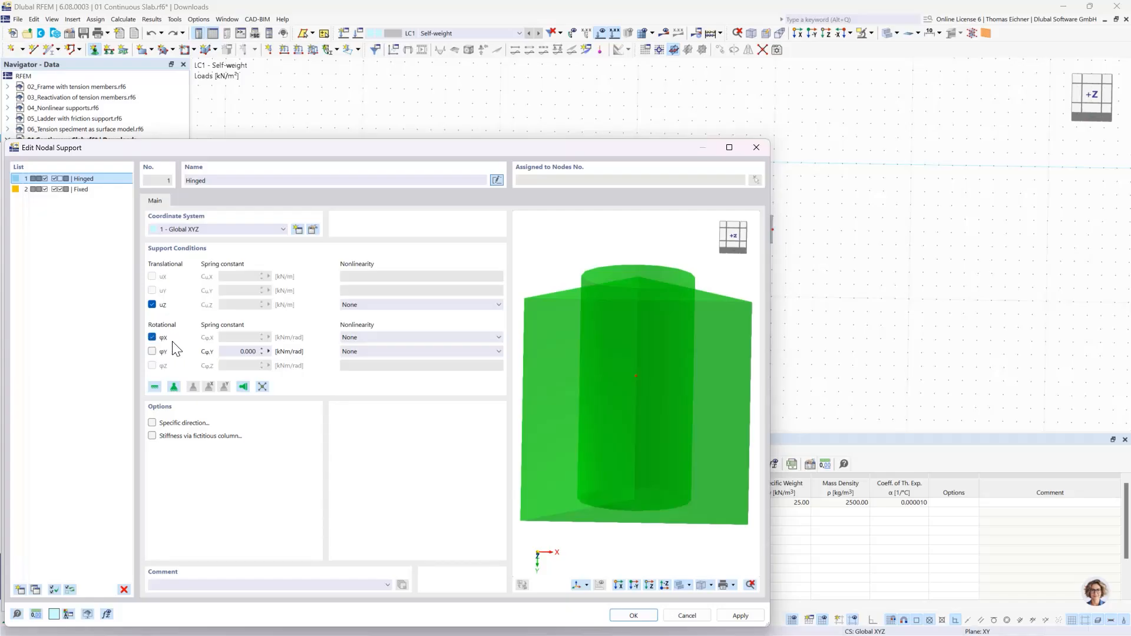
left_click(633, 616)
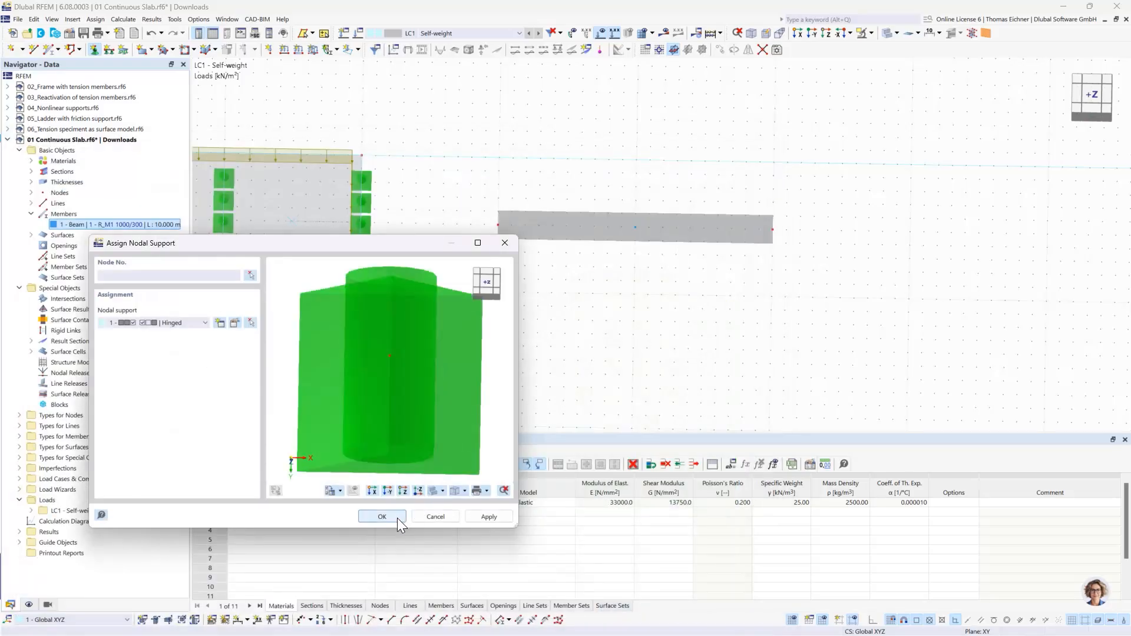
- Assign the Hinged nodal support to the beam's two end nodes and its middle node
left_click(382, 517)
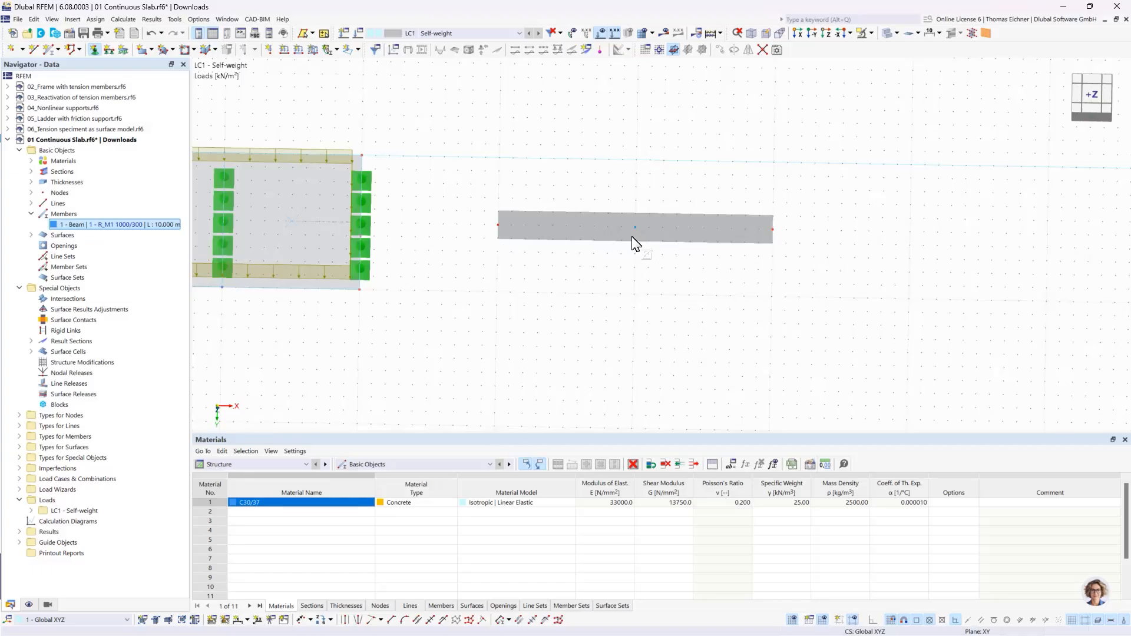
left_click_drag(416, 304, 831, 164)
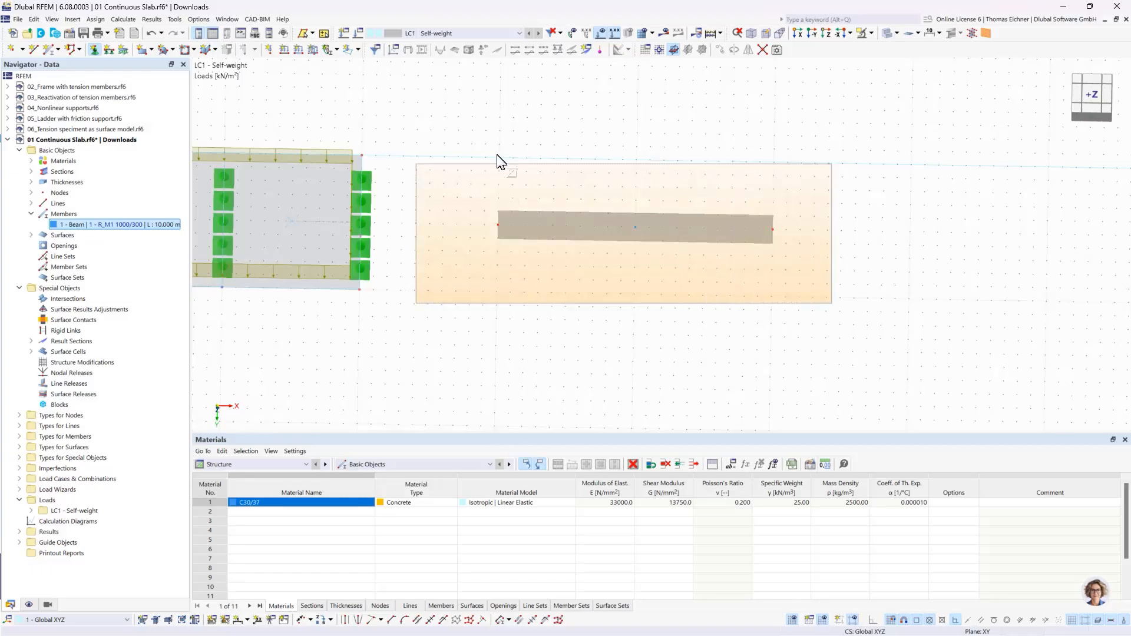
key("Escape")
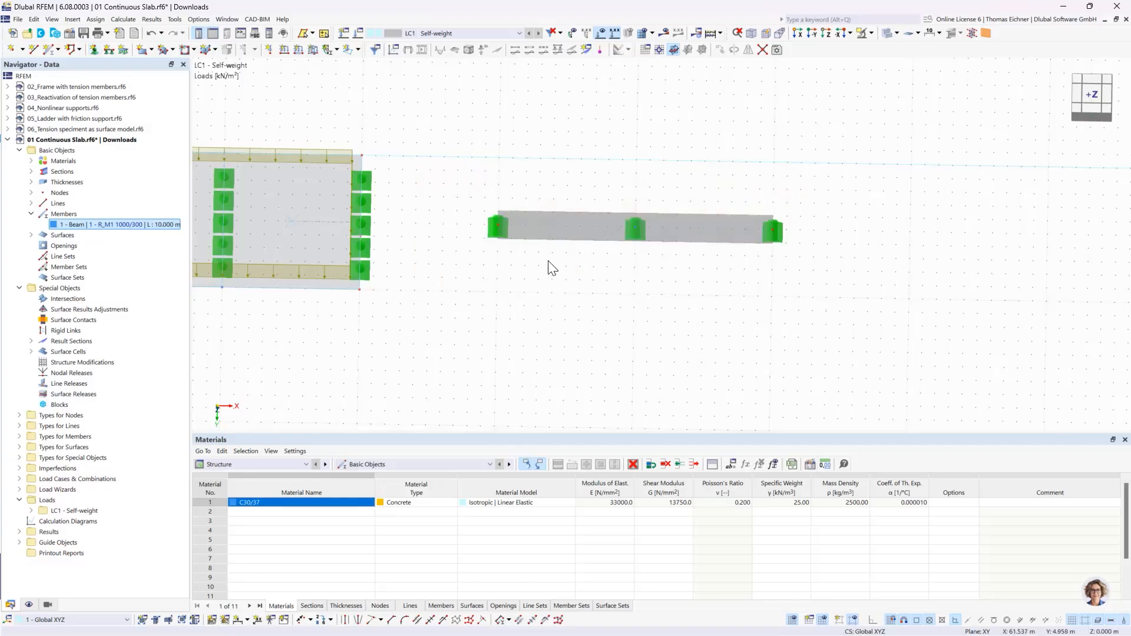
scroll(571, 247, "down", 8)
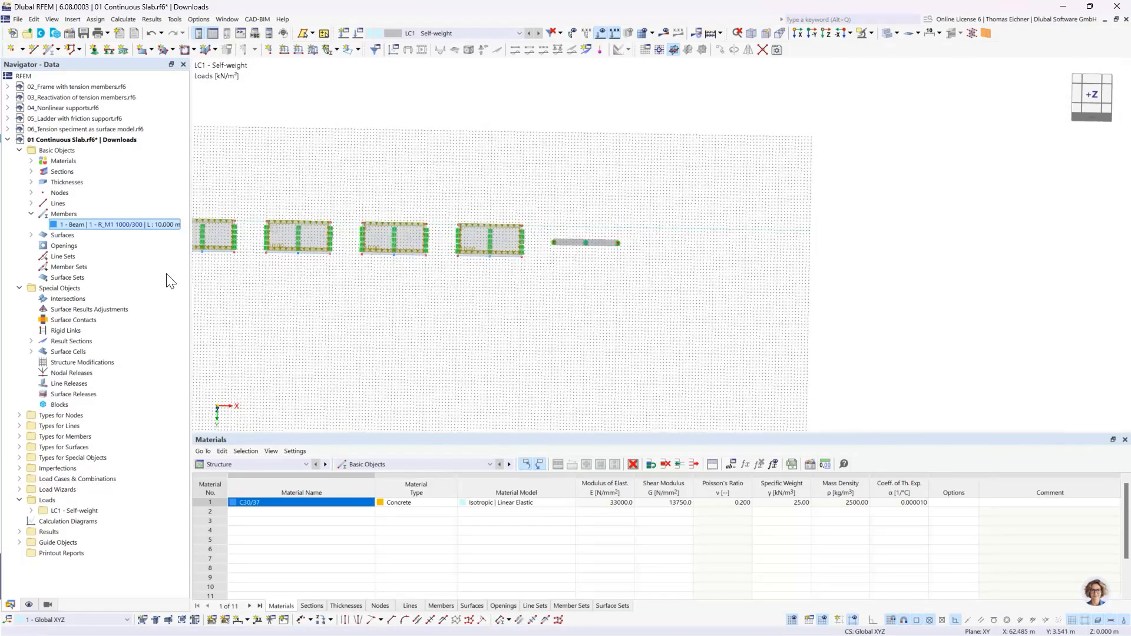
middle_click_drag(329, 274, 414, 288)
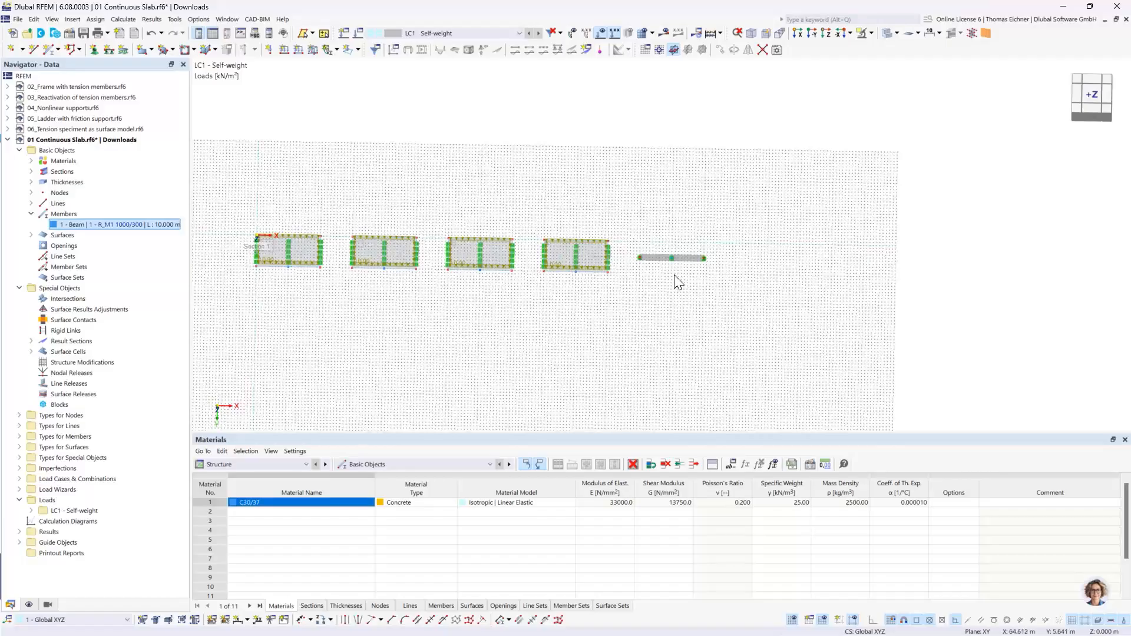
scroll(678, 277, "up", 5)
scroll(679, 278, "up", 2)
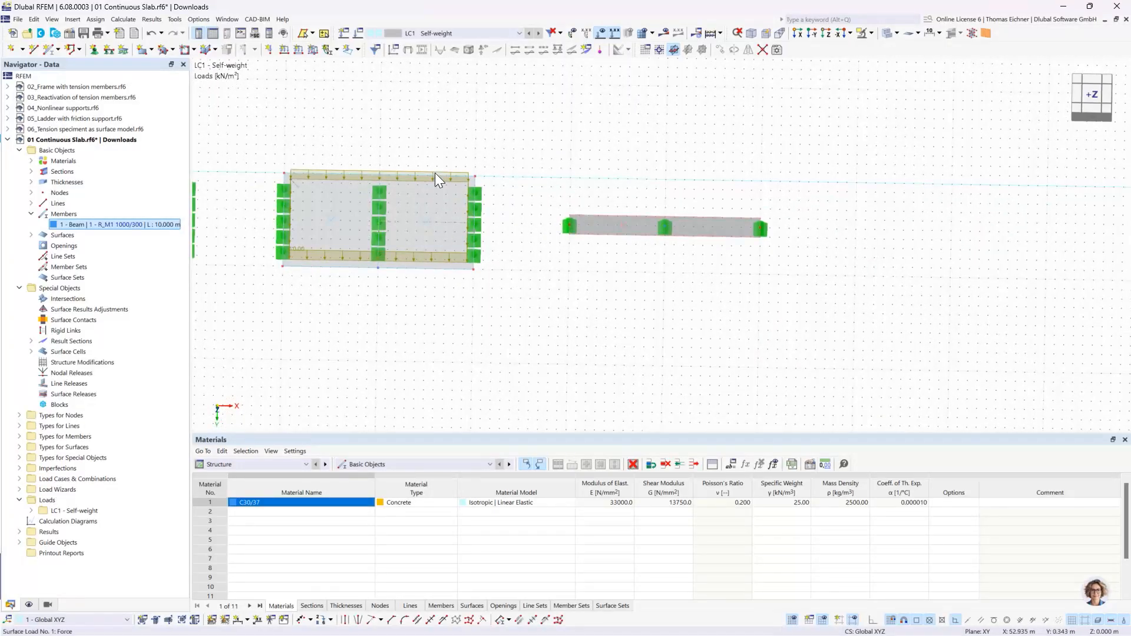
- Apply a uniform force member load of 10 kN/m in the ZL direction to the two-span beam in load case LC1
left_click(624, 225)
left_click(586, 295)
left_click(298, 52)
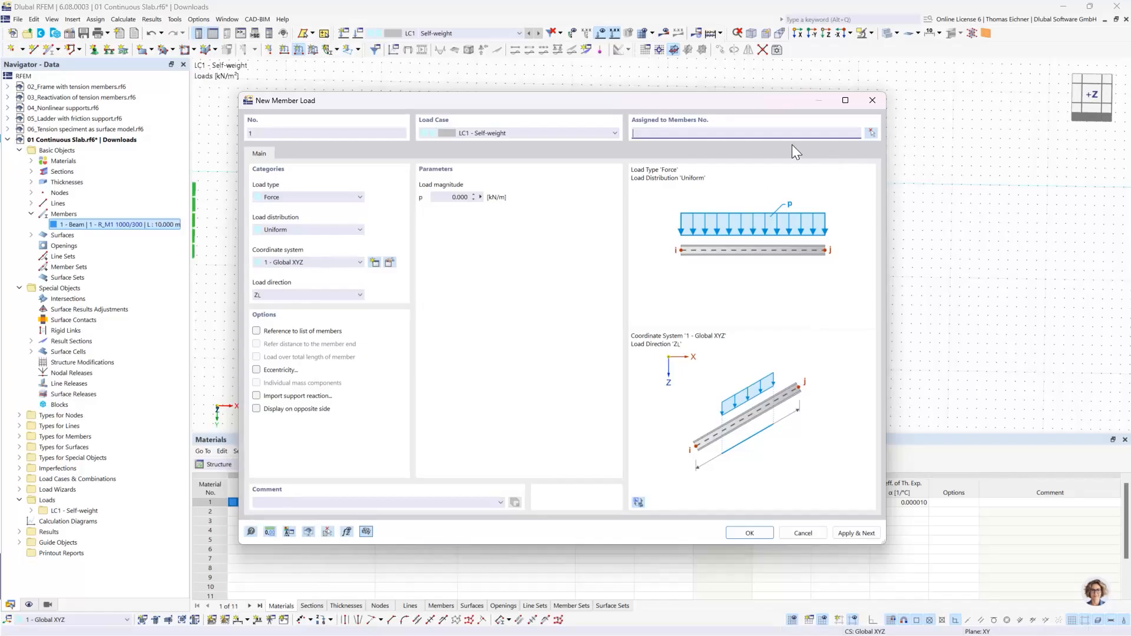
left_click(458, 197)
type("10")
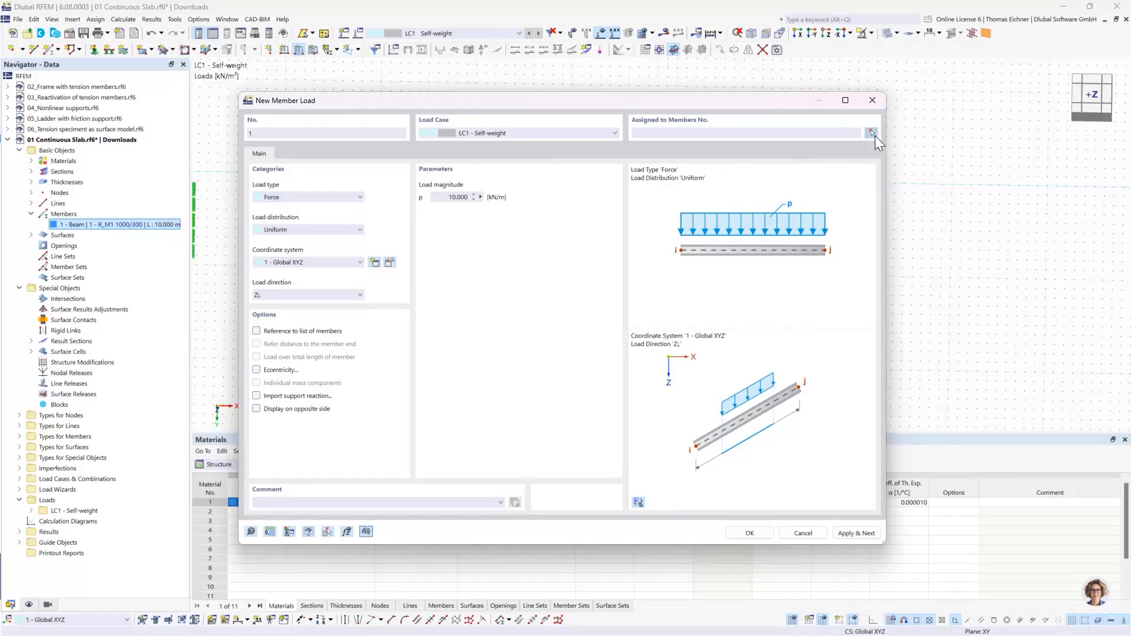
left_click(872, 133)
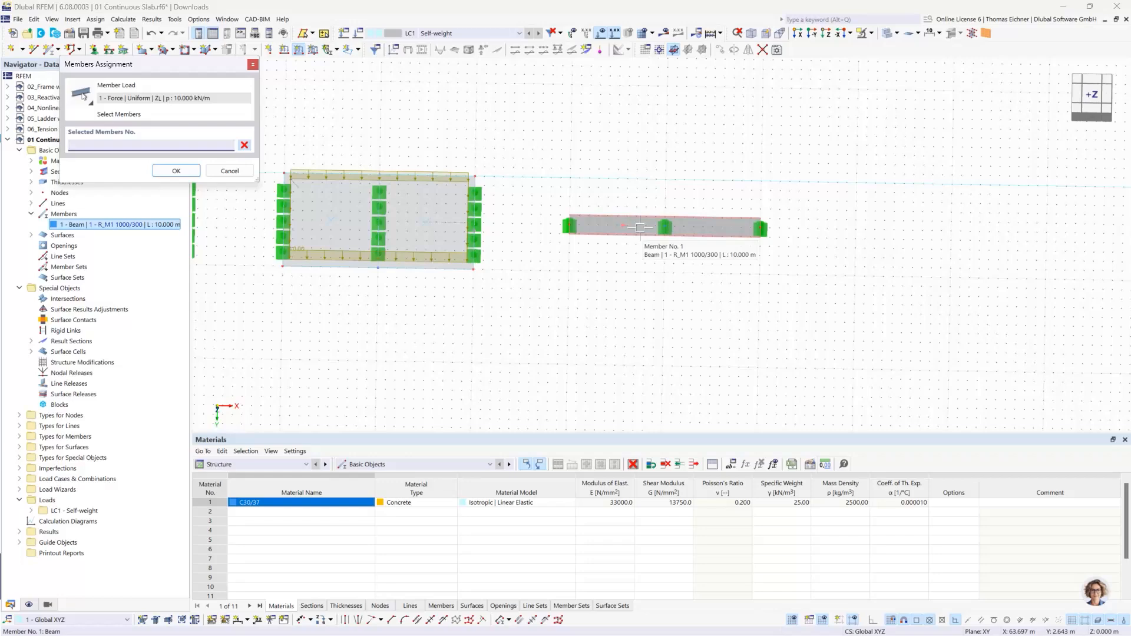
left_click(640, 228)
left_click(178, 170)
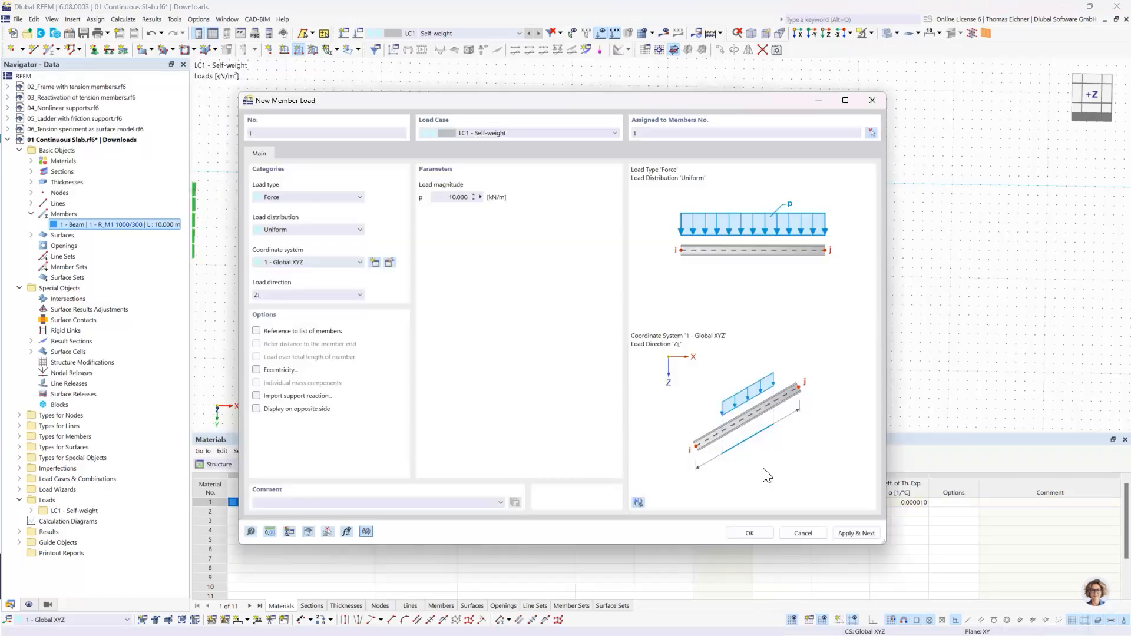
left_click(750, 533)
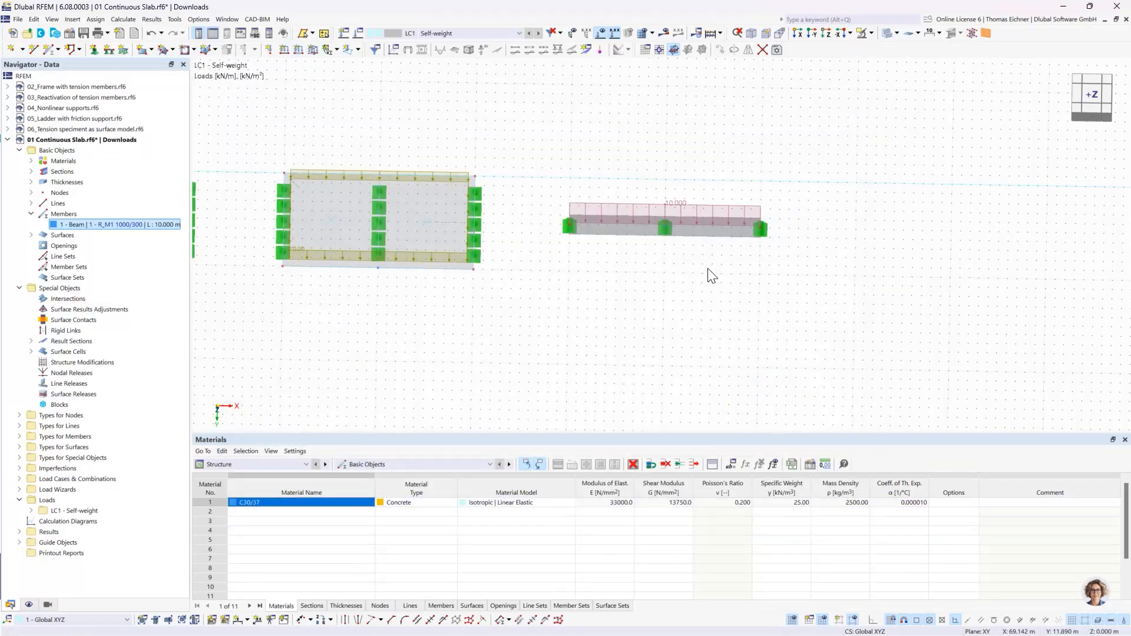
- Make the C30/37 concrete material user-defined and set its Poisson's ratio to 0
scroll(568, 295, "down", 4)
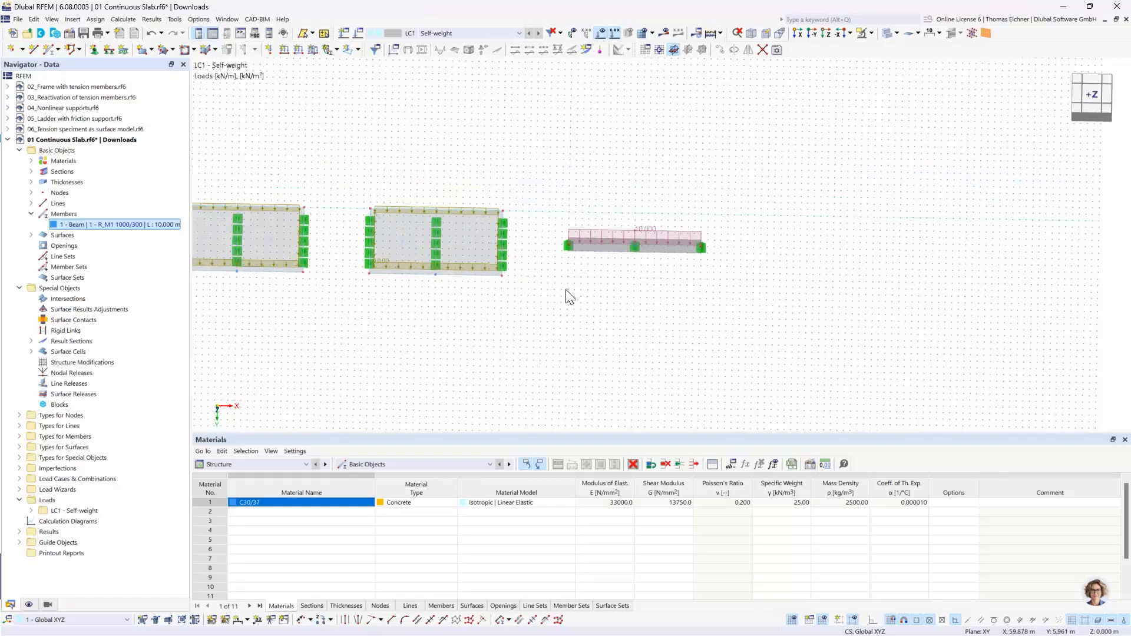
middle_click_drag(428, 315, 619, 352)
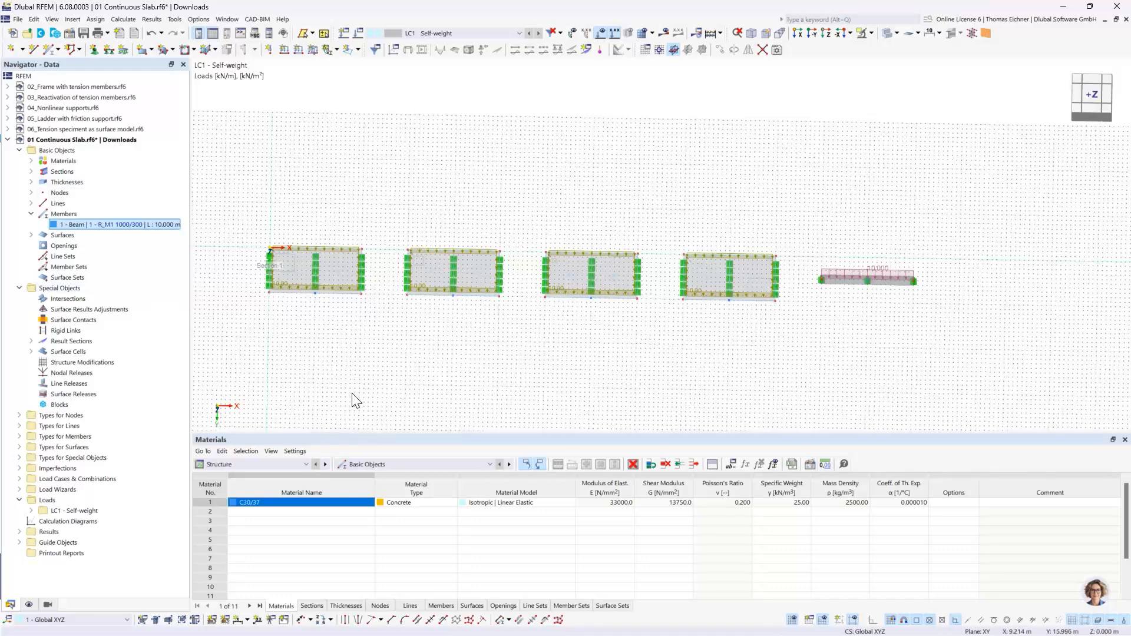
left_click(31, 162)
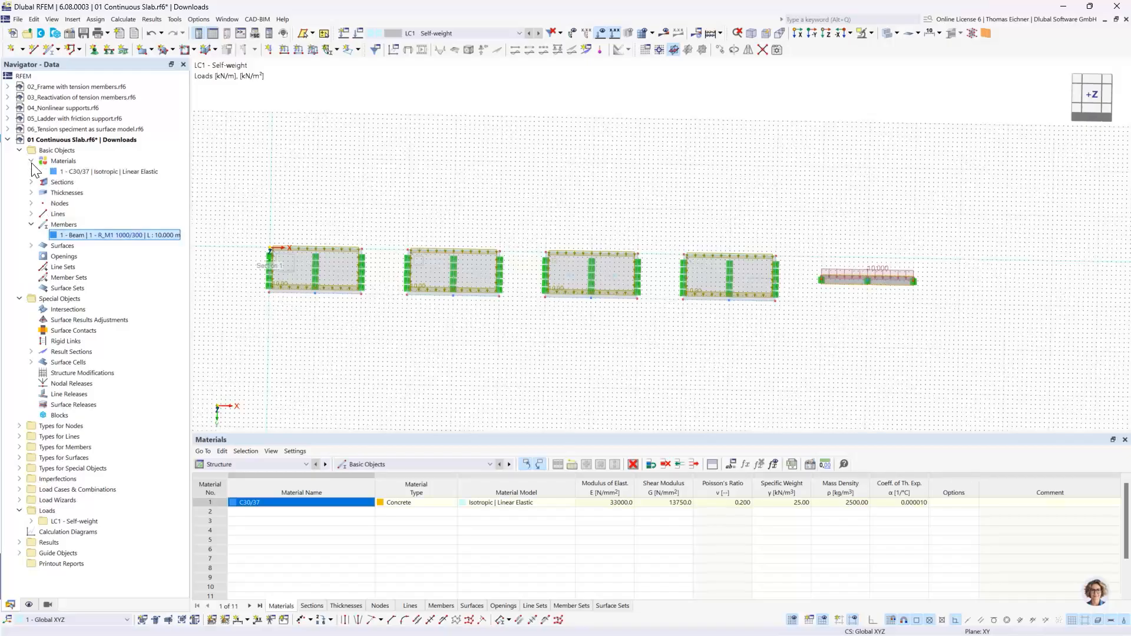
double_click(97, 172)
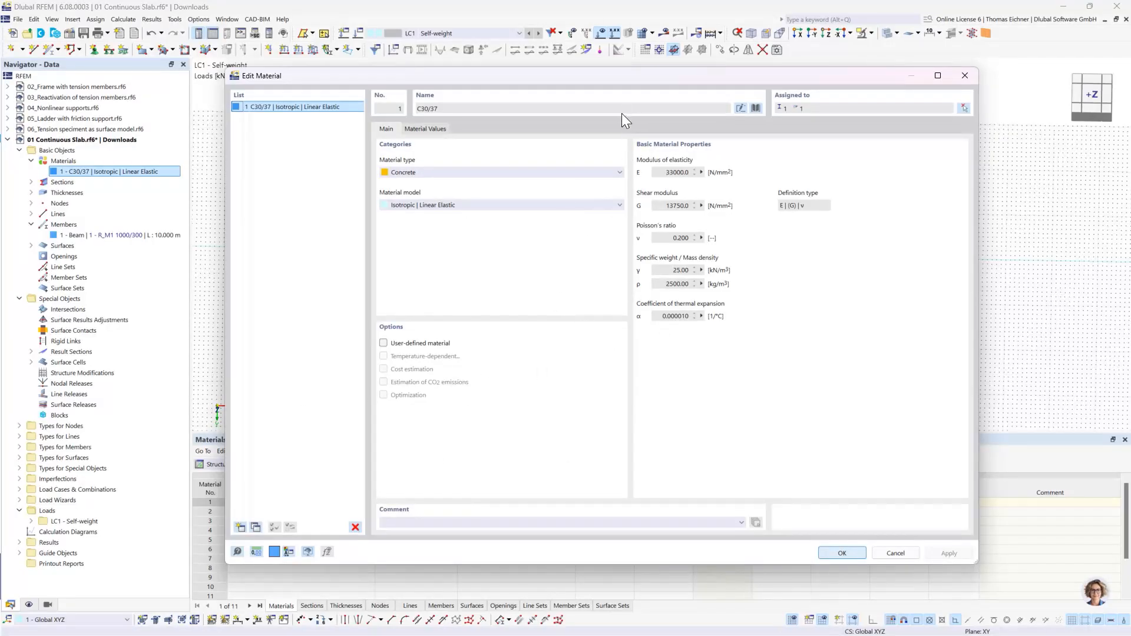
left_click_drag(631, 81, 585, 84)
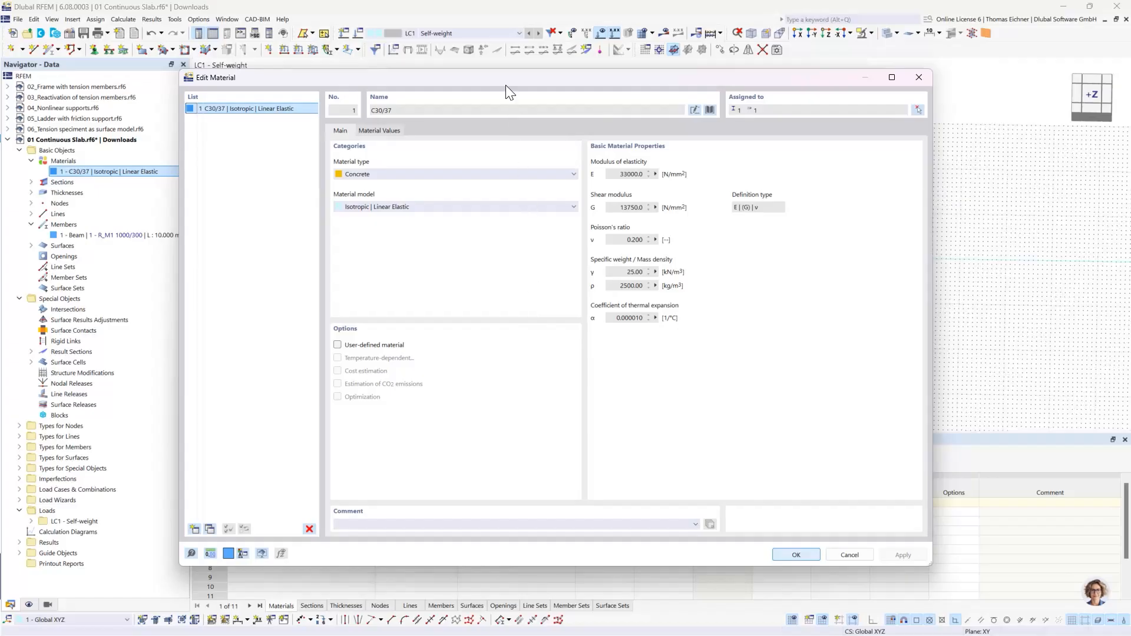
left_click_drag(505, 84, 459, 72)
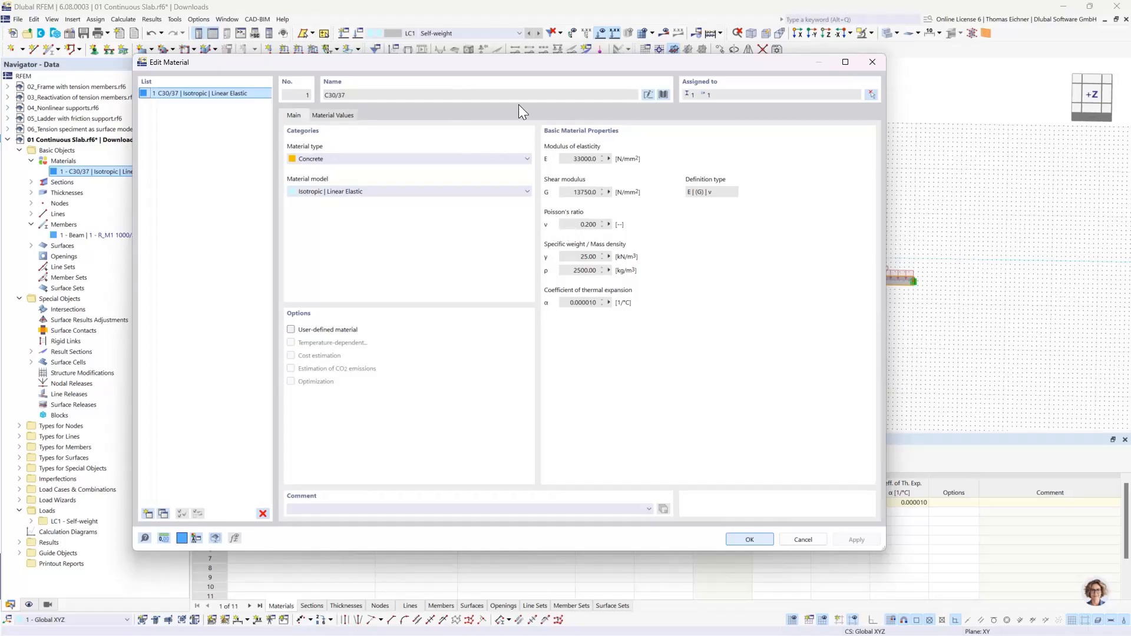
left_click_drag(506, 72, 567, 399)
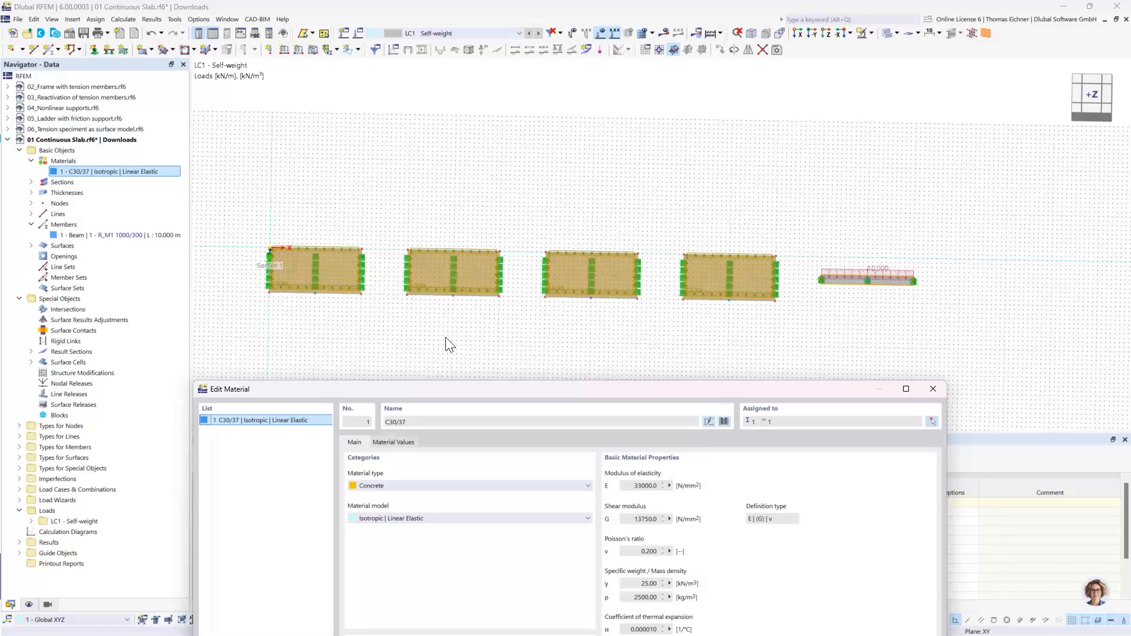
left_click_drag(436, 394, 425, 353)
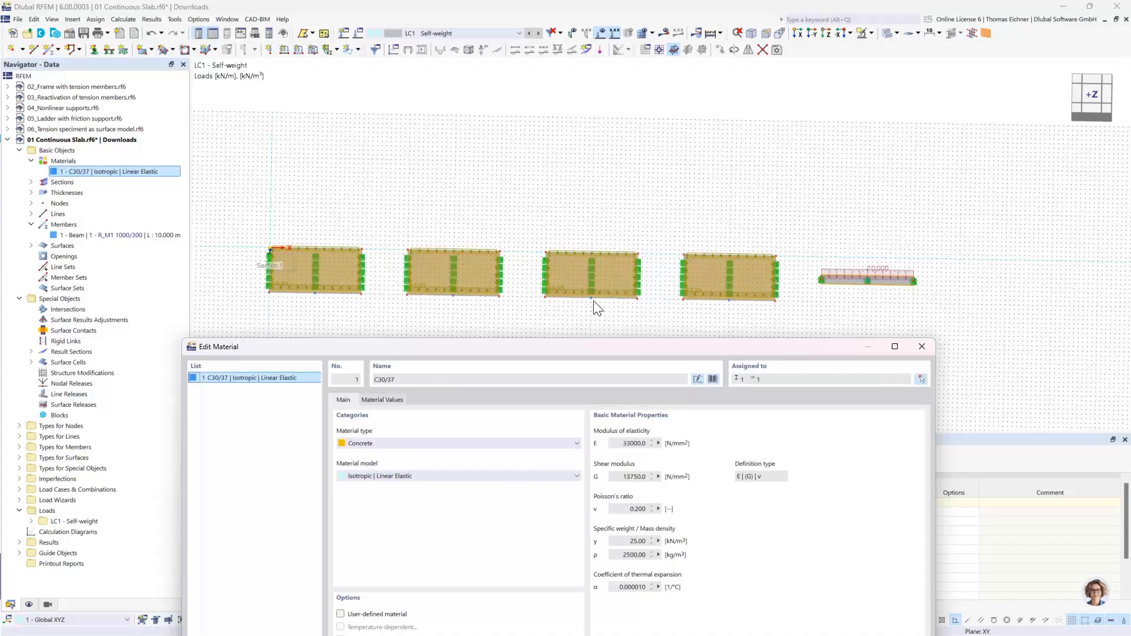
left_click_drag(589, 354, 521, 128)
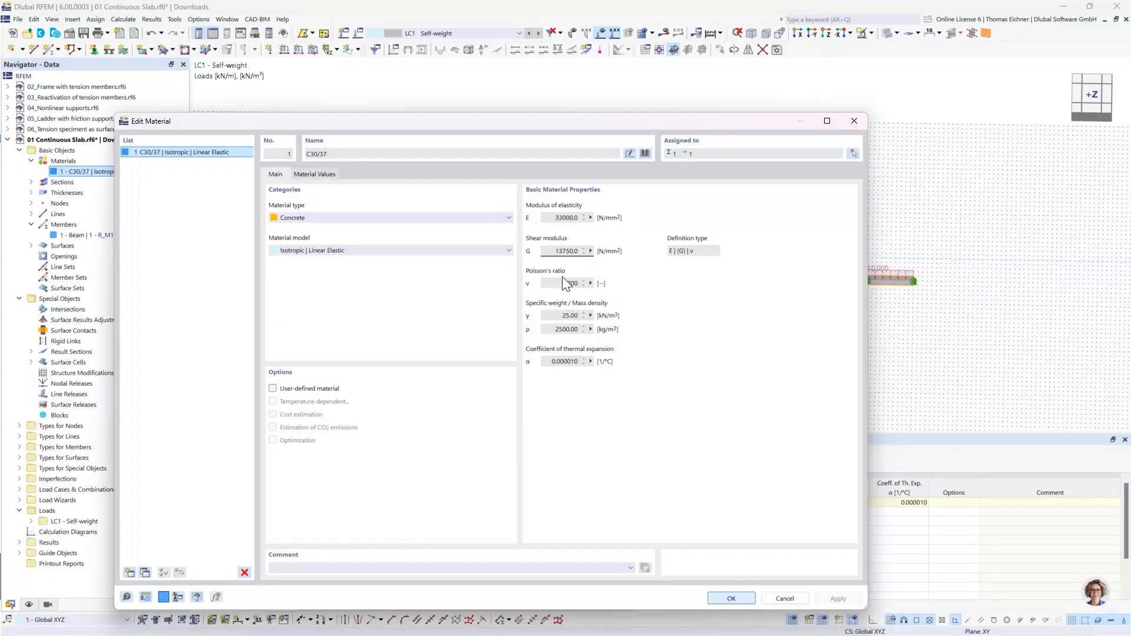
left_click(273, 390)
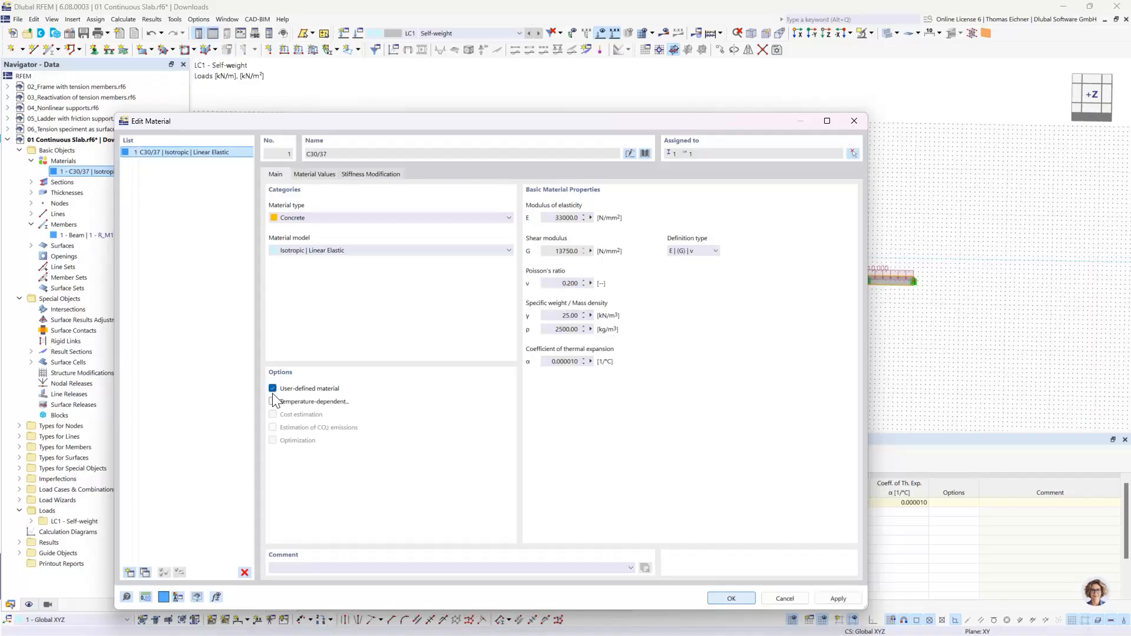
left_click(551, 283)
type("0")
left_click(563, 314)
left_click(715, 599)
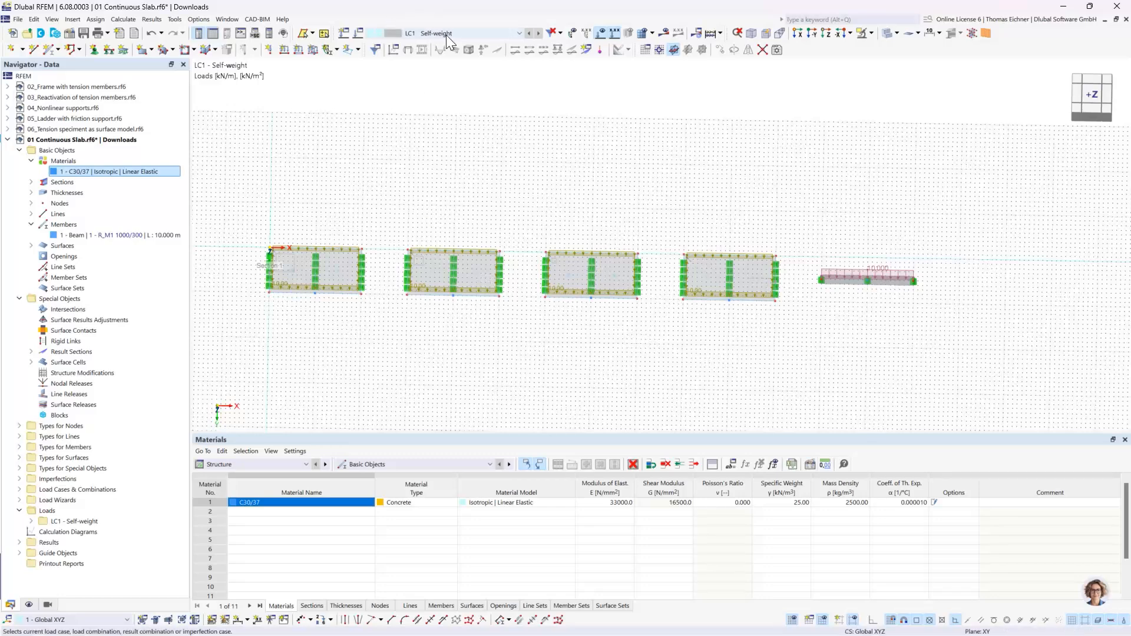
- Deactivate the self-weight in load case LC1
left_click(359, 34)
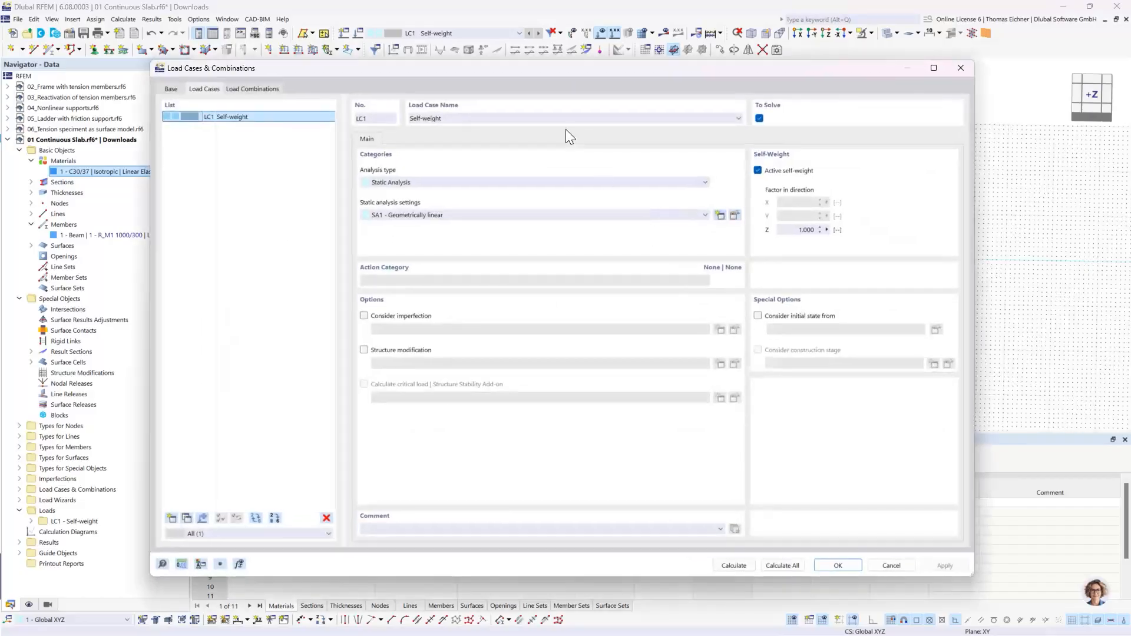
left_click_drag(551, 69, 600, 309)
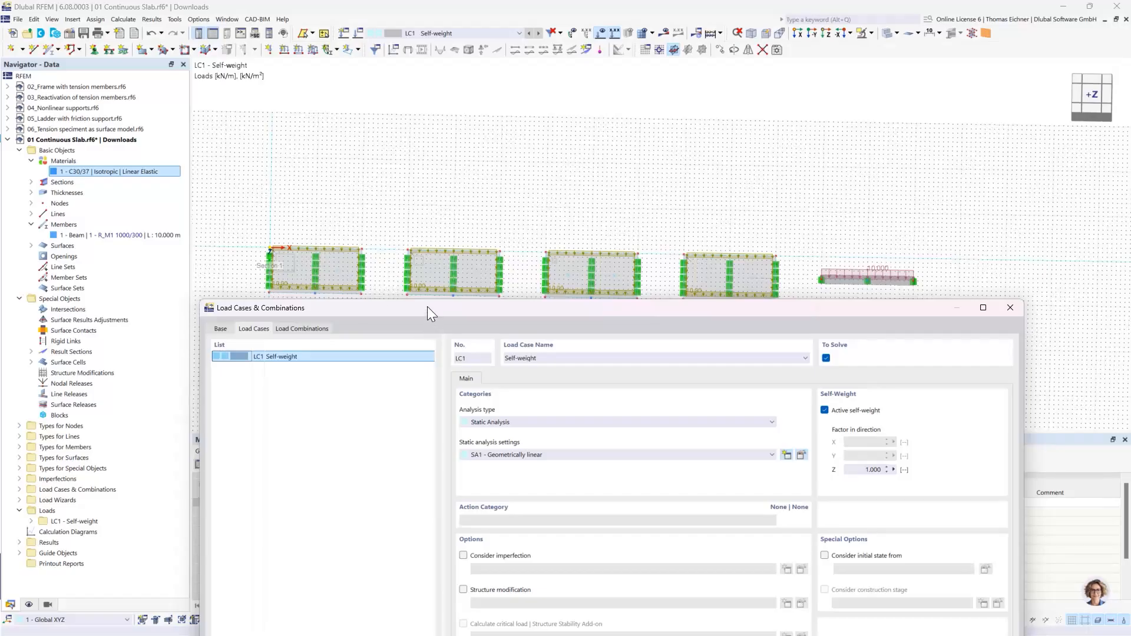
left_click_drag(427, 307, 332, 125)
left_click_drag(672, 129, 670, 80)
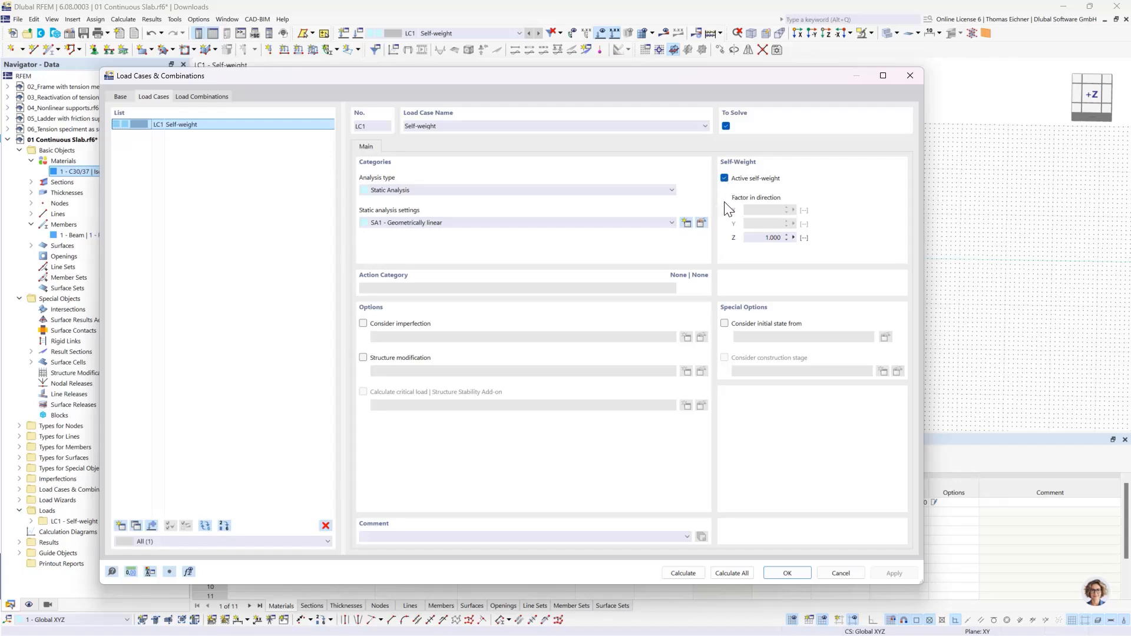
left_click(725, 178)
left_click(790, 573)
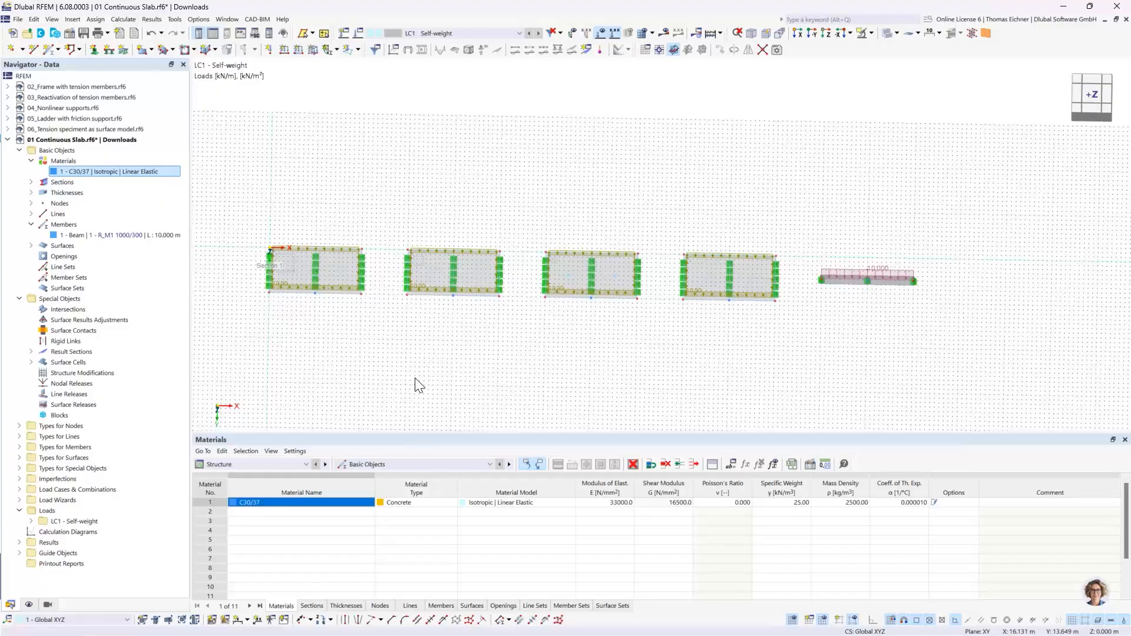
- Examine the slabs and their line supports, checking the support at the right edge of the first slab
scroll(450, 359, "up", 4)
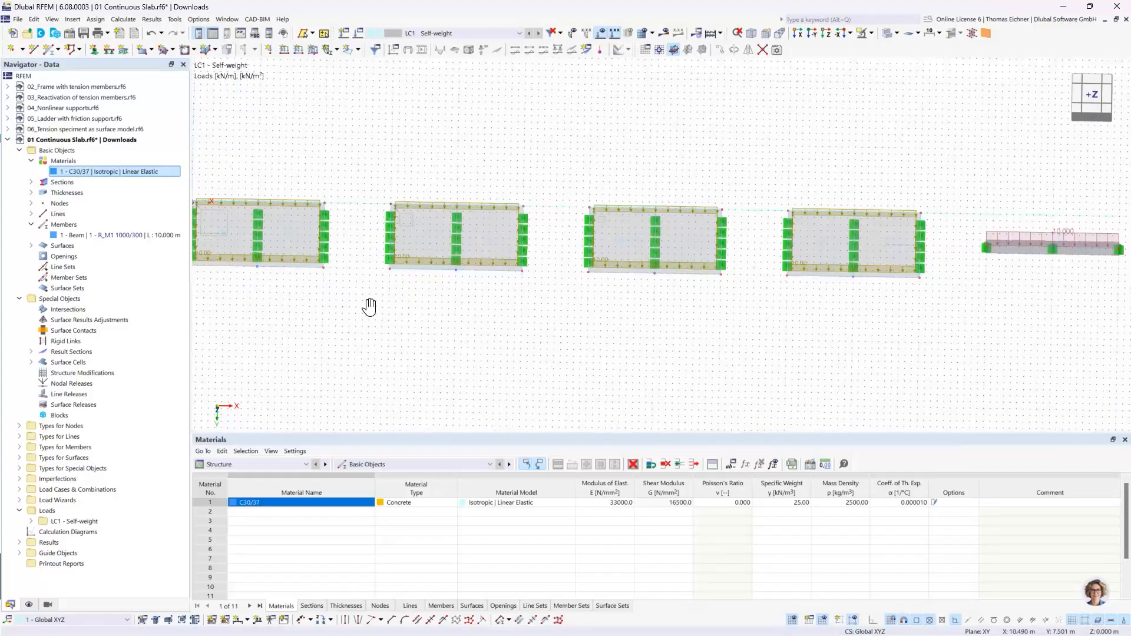
scroll(420, 327, "up", 2)
scroll(510, 346, "up", 3)
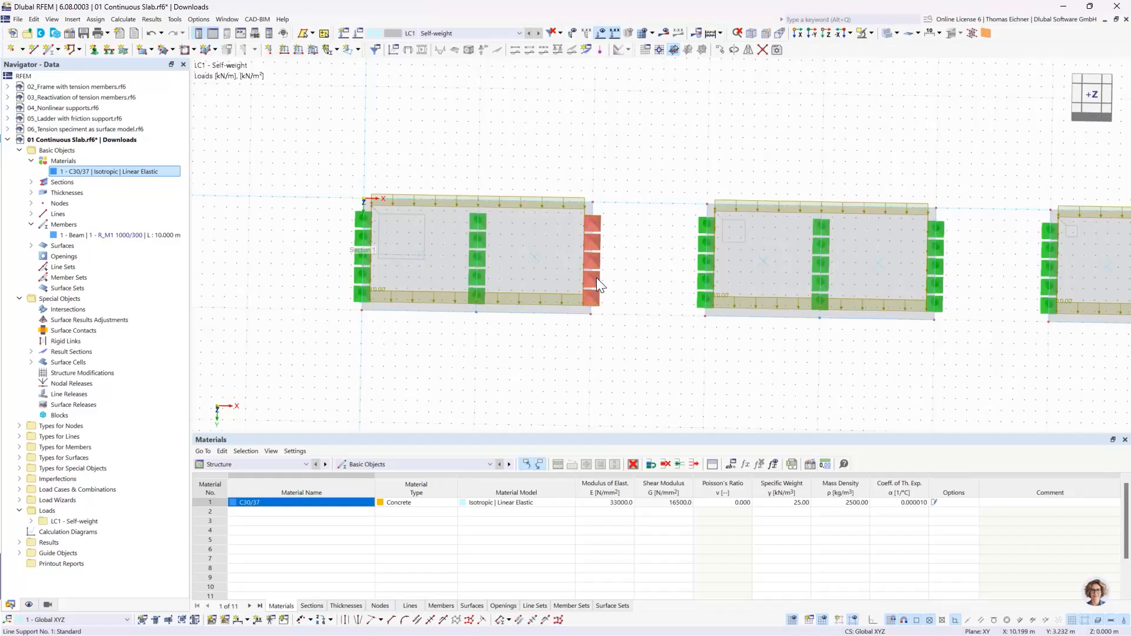
left_click(592, 298)
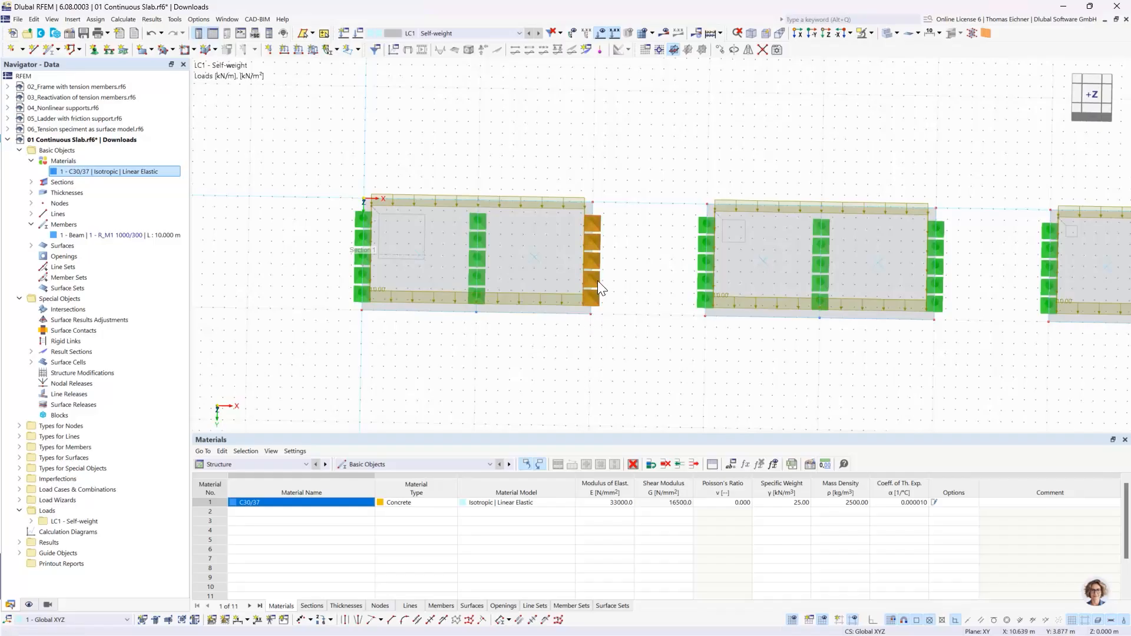
left_click(570, 370)
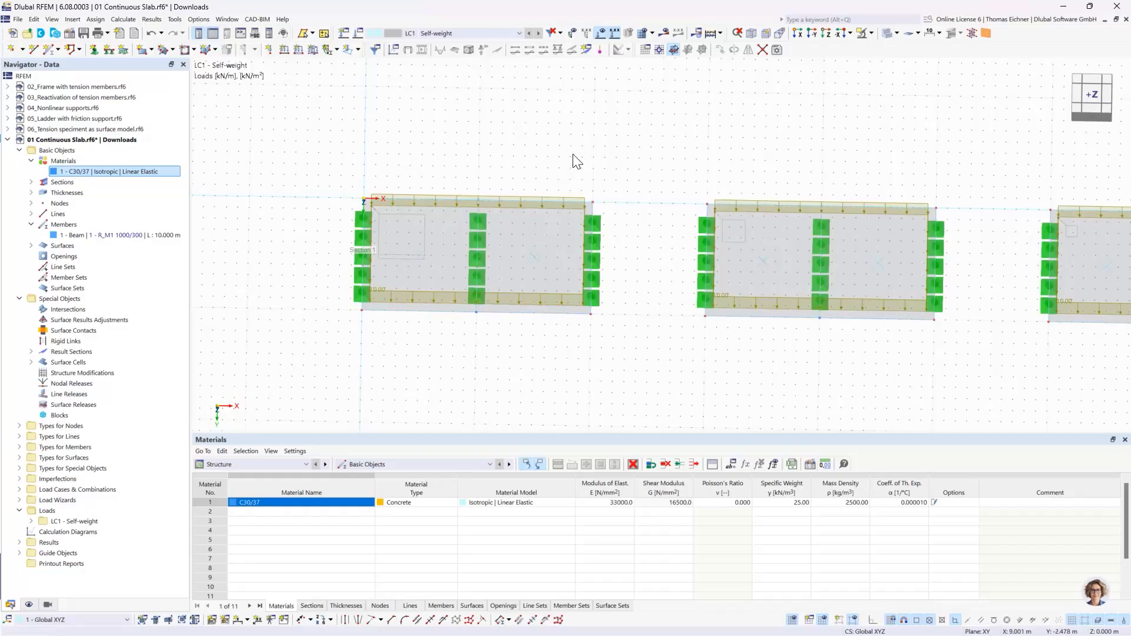
scroll(761, 161, "down", 2)
middle_click_drag(846, 154, 655, 164)
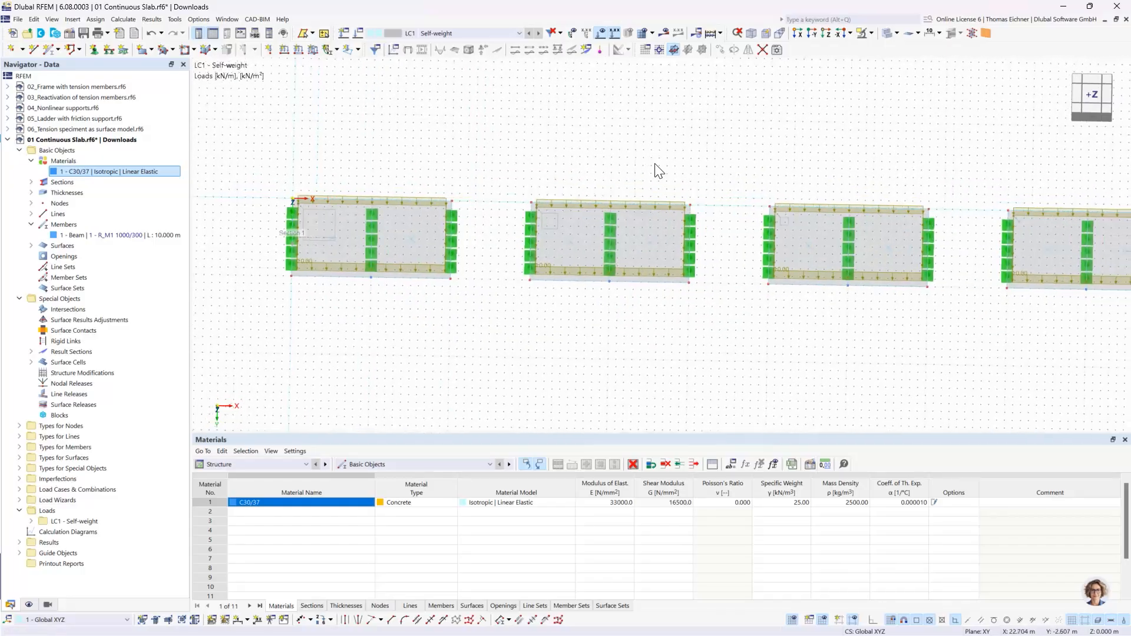
scroll(655, 164, "down", 1)
middle_click_drag(767, 128, 757, 135)
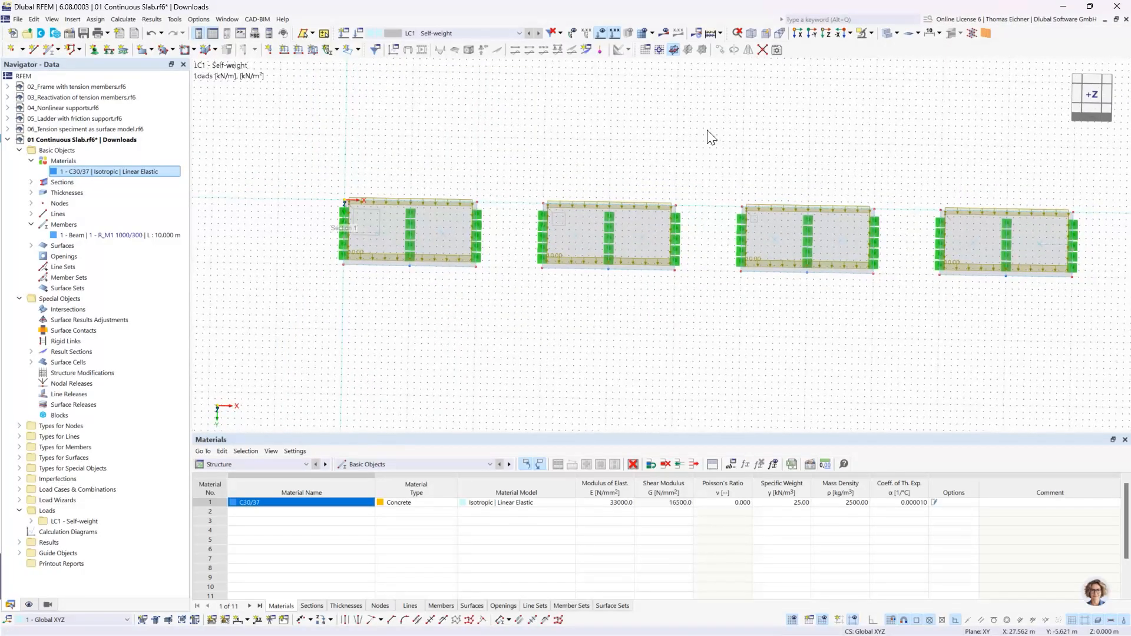
- Calculate the model and view the global deformations |u| of the four slabs and the beam
left_click(709, 34)
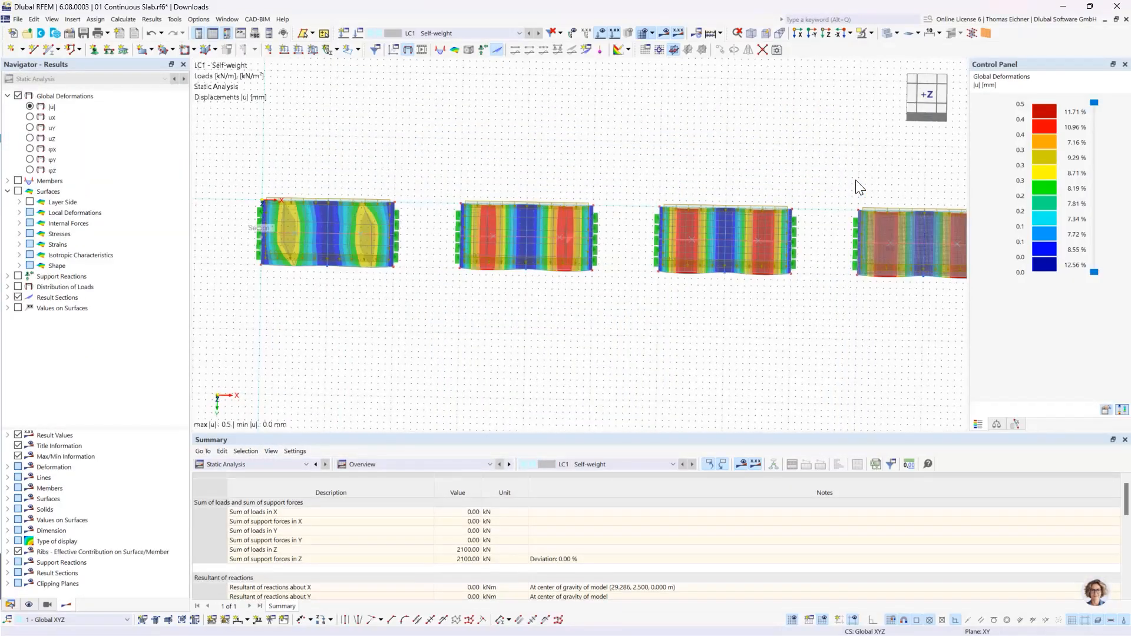
middle_click_drag(712, 154, 631, 148)
scroll(677, 156, "down", 2)
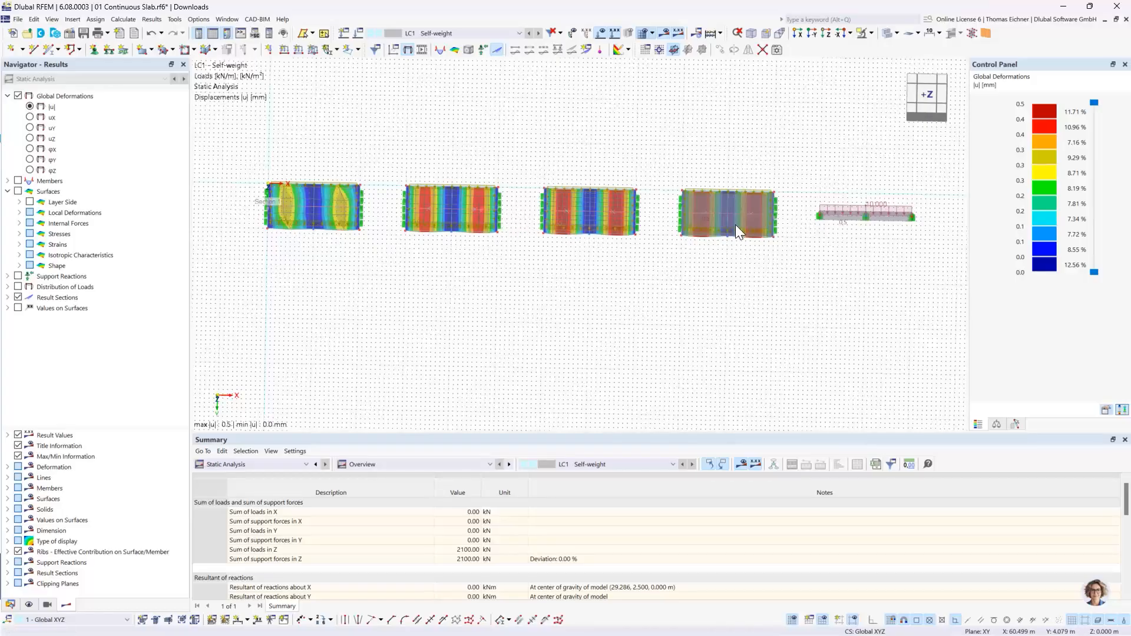
scroll(543, 229, "up", 1)
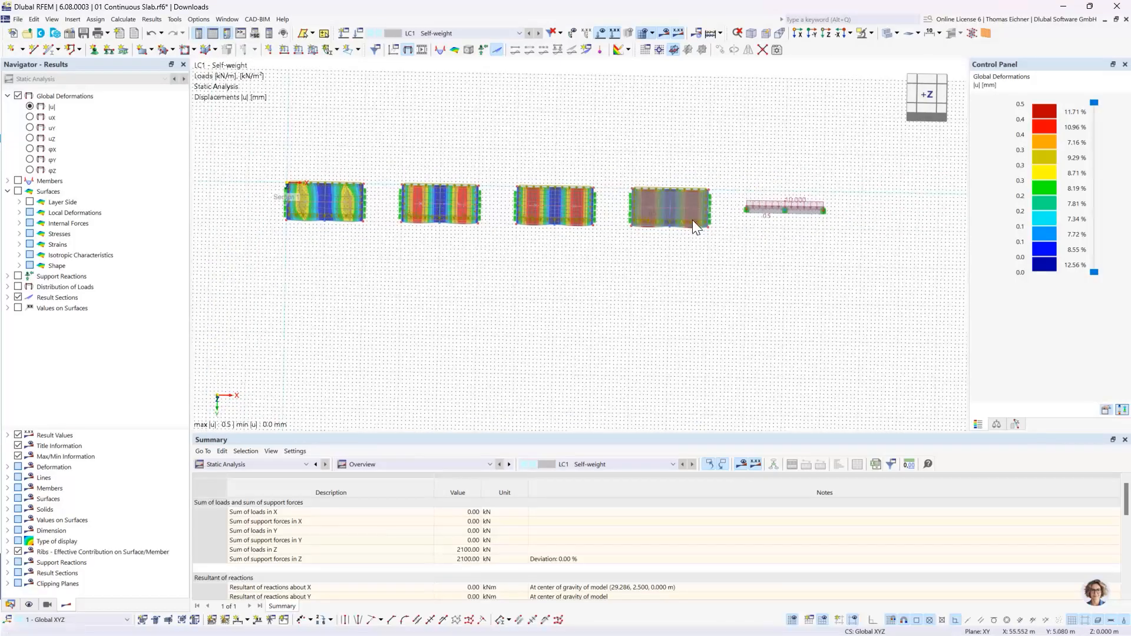
scroll(322, 197, "up", 3)
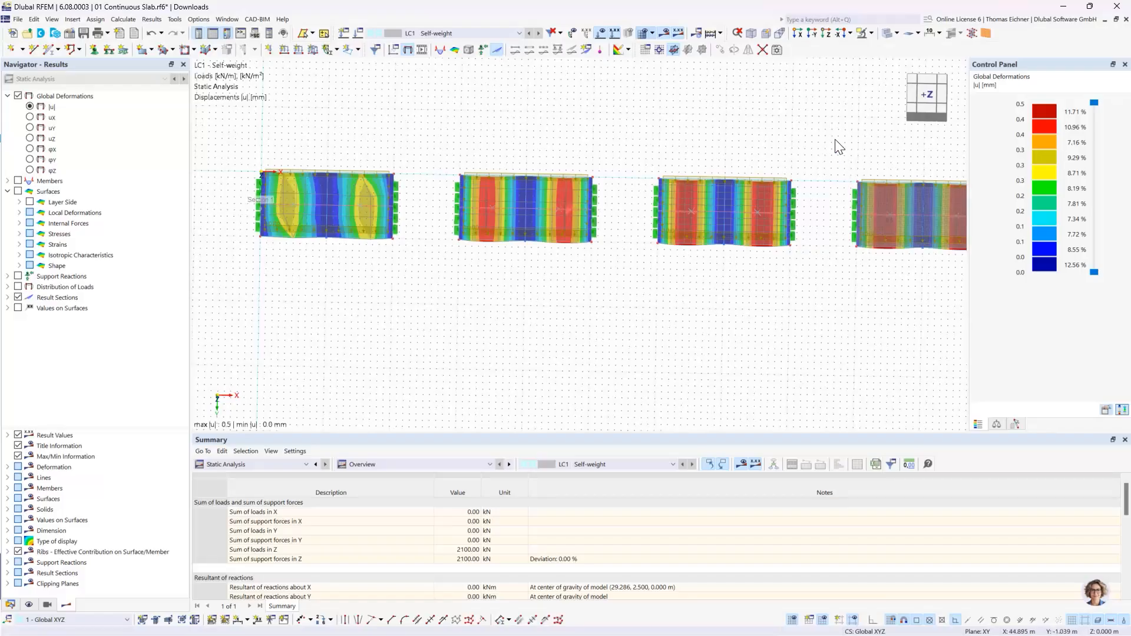
- Show the model from the -Y direction and compare the deflection curves of the four slabs and the beam
left_click(810, 36)
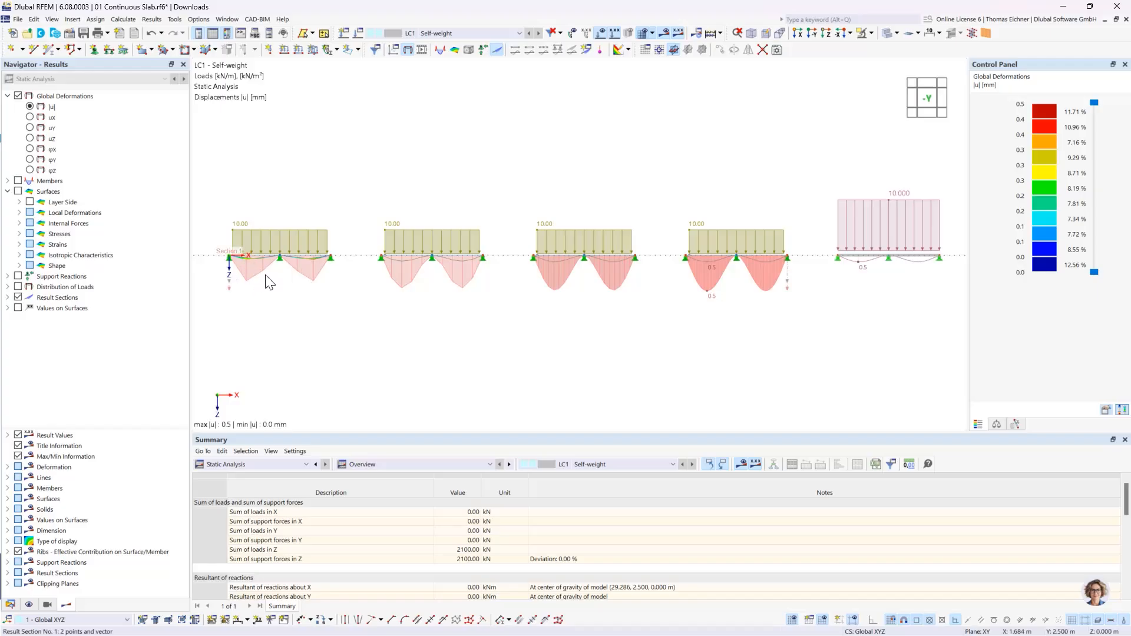
scroll(346, 293, "up", 1)
scroll(347, 293, "up", 2)
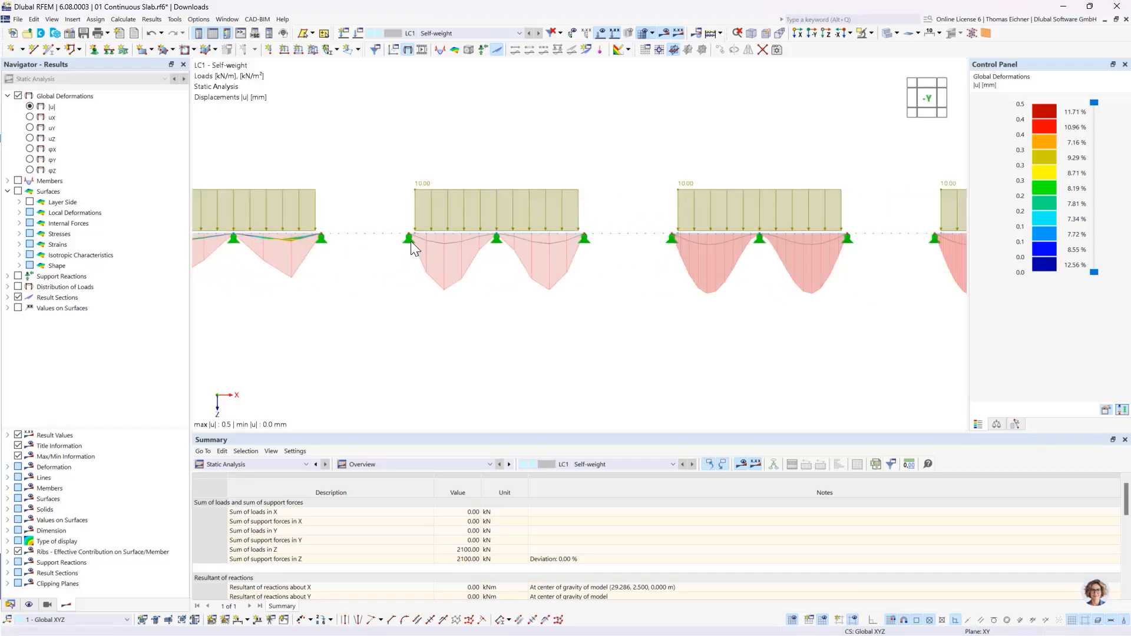
scroll(526, 267, "down", 3)
middle_click_drag(774, 308, 730, 311)
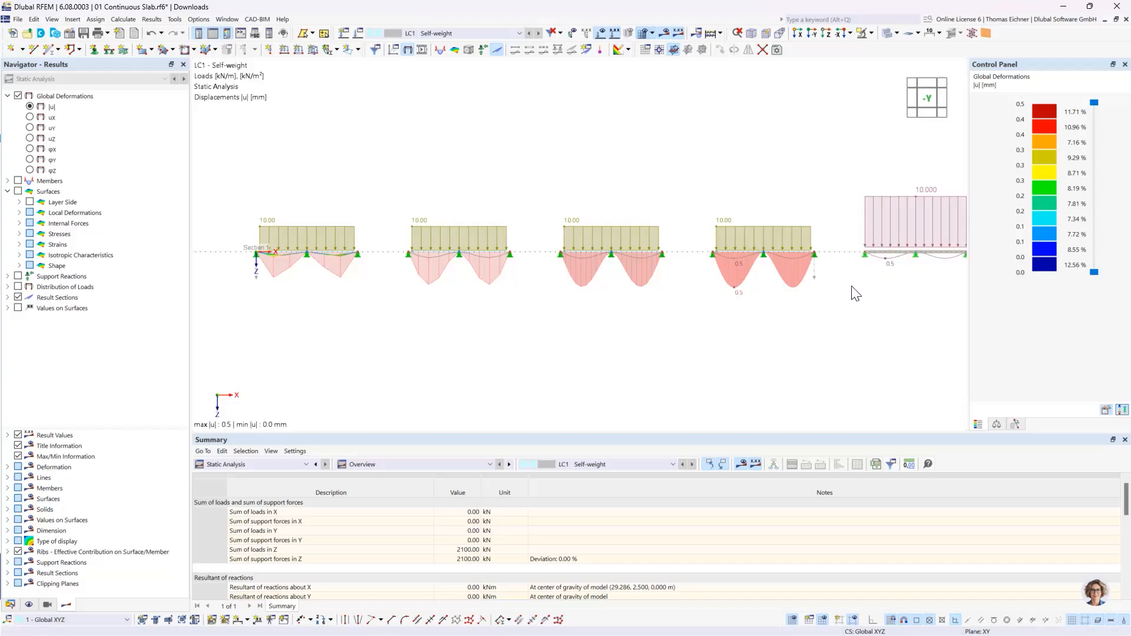
- Try a display factor of 8192 for the deformations and reduce it to 2048
left_click(998, 424)
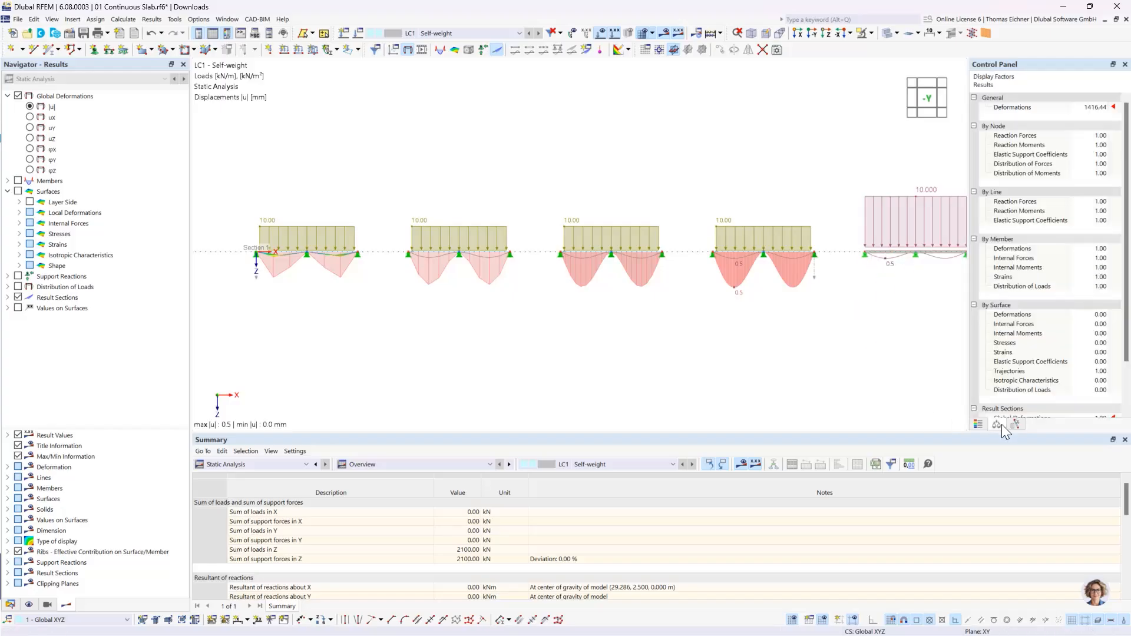
left_click(1094, 108)
left_click(1104, 105)
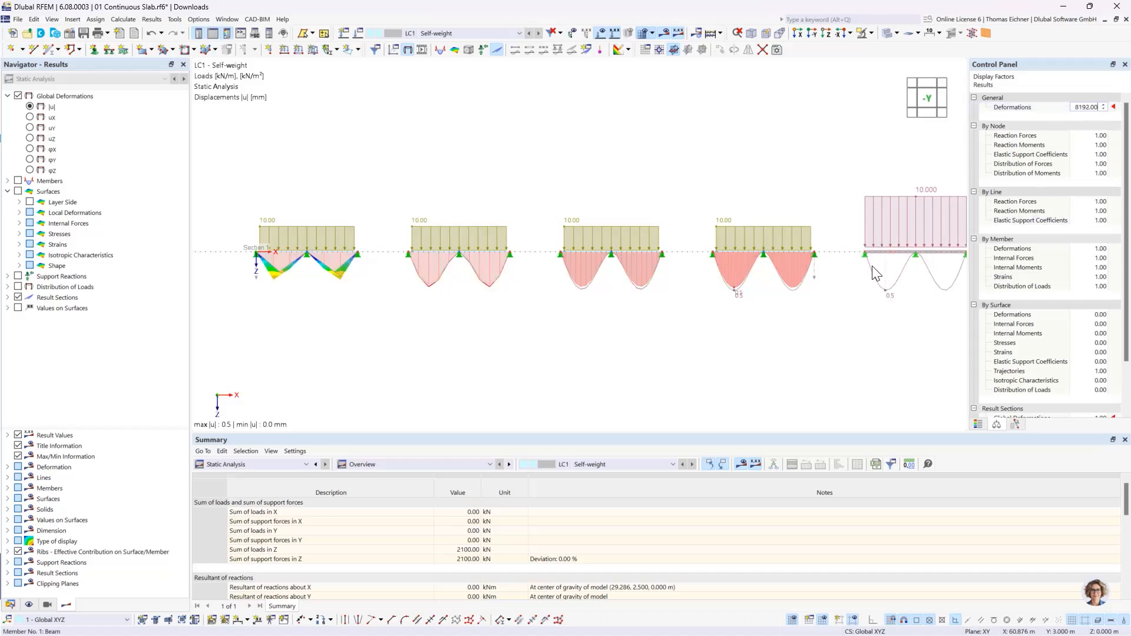
left_click(1103, 110)
left_click(1104, 109)
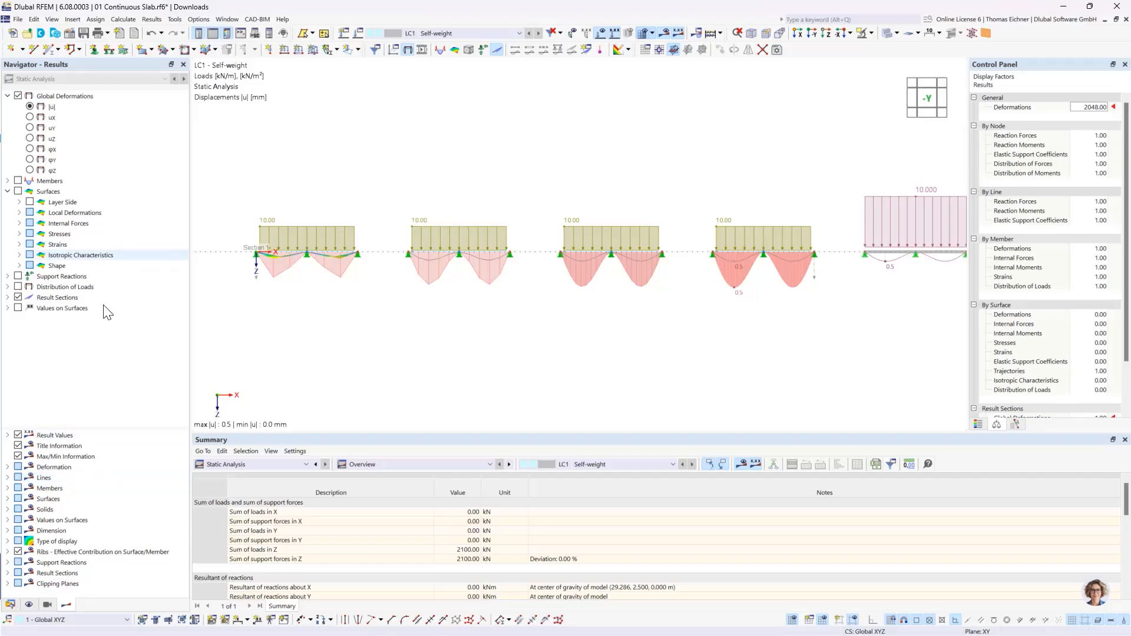
- Show the local extreme values on the deflection diagrams of result section 1
left_click(7, 298)
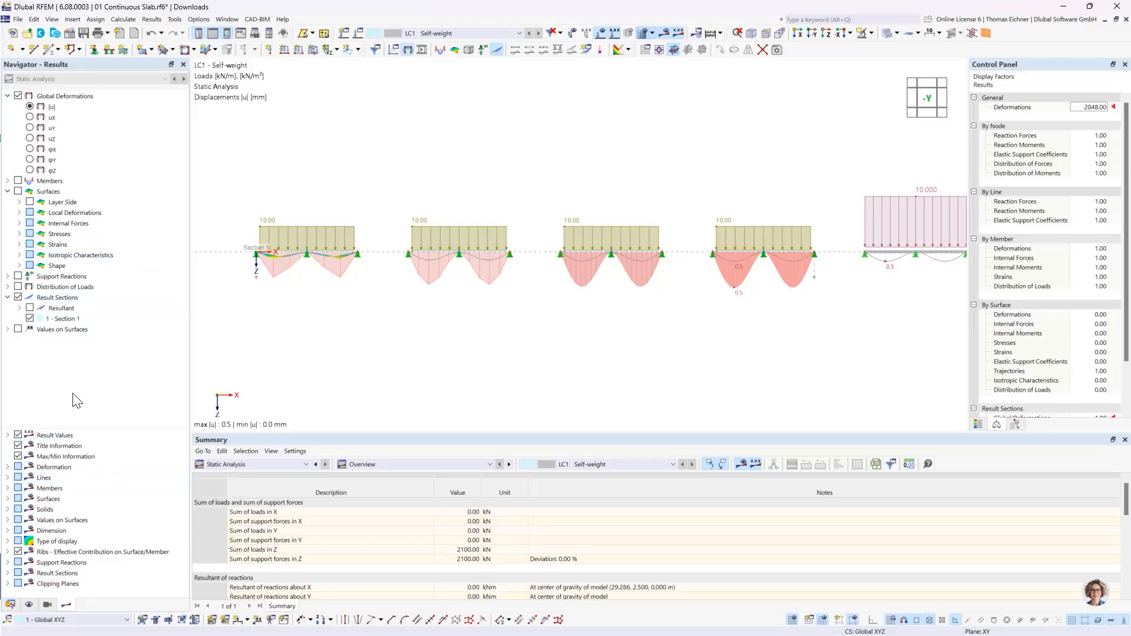
left_click(36, 320)
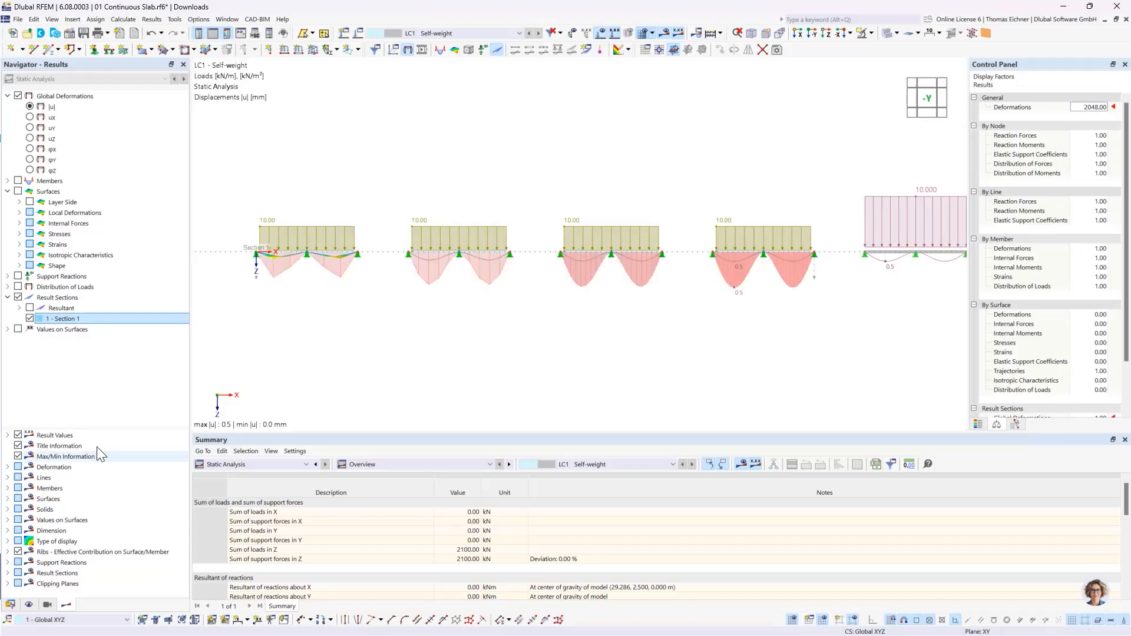
left_click_drag(108, 426, 125, 369)
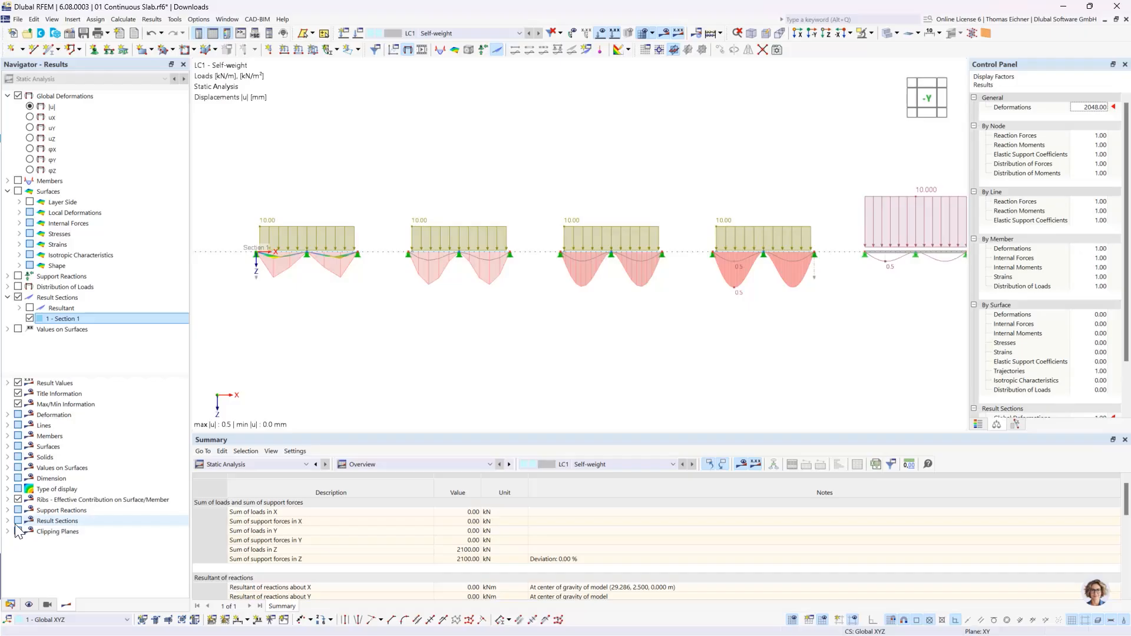
double_click(64, 522)
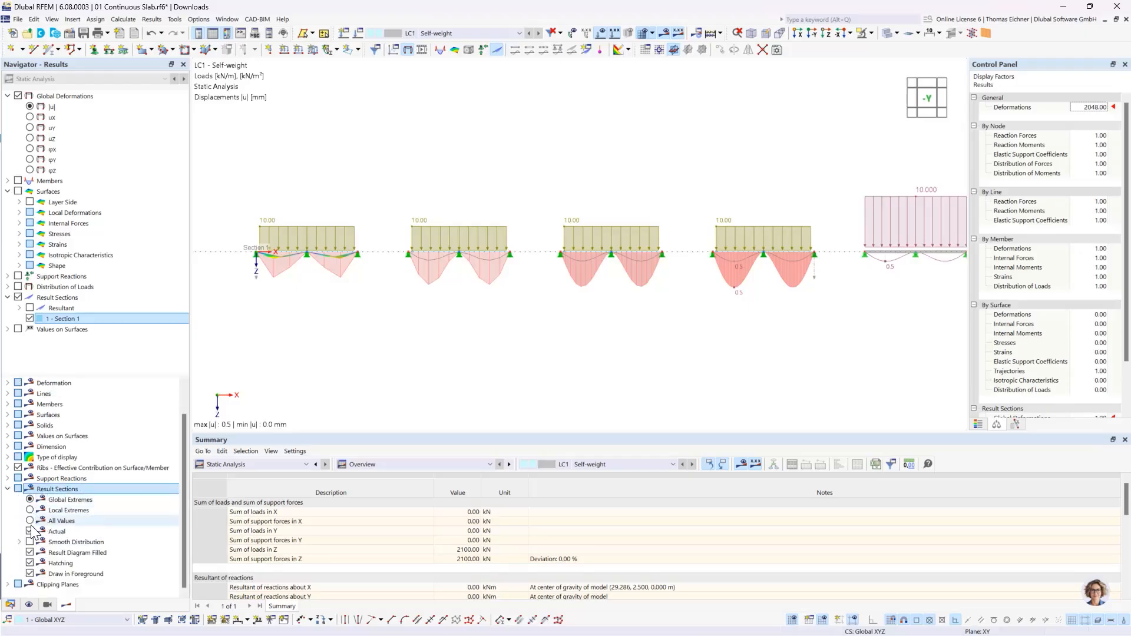
left_click(53, 511)
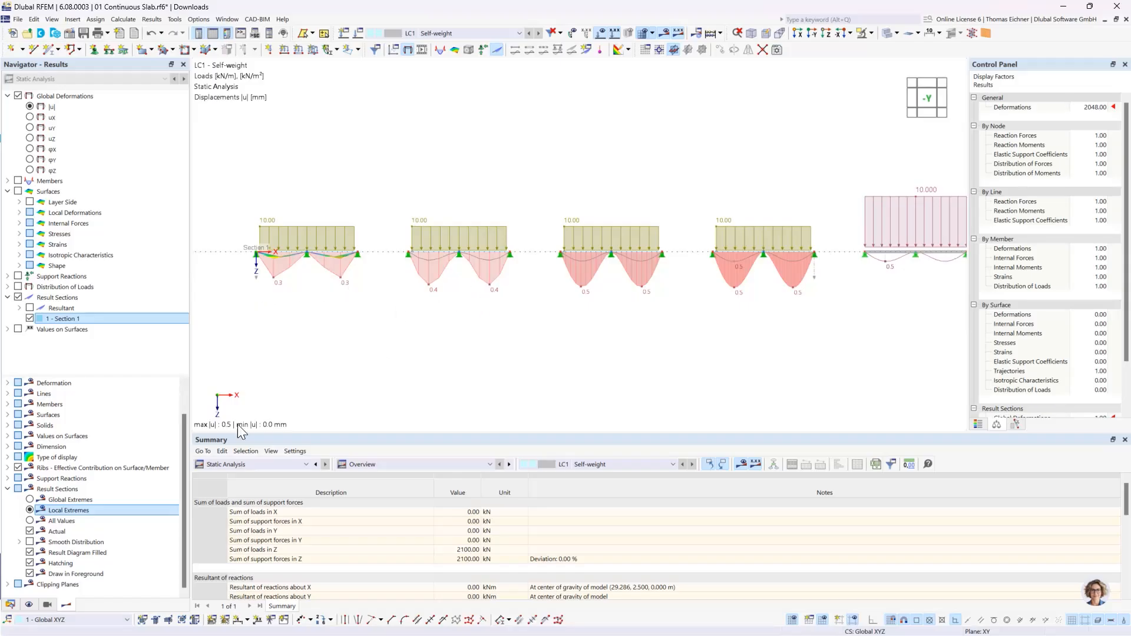
- Try showing all values along the section deflection curves, examine the fourth slab's curve, and return to local extremes
left_click(97, 521)
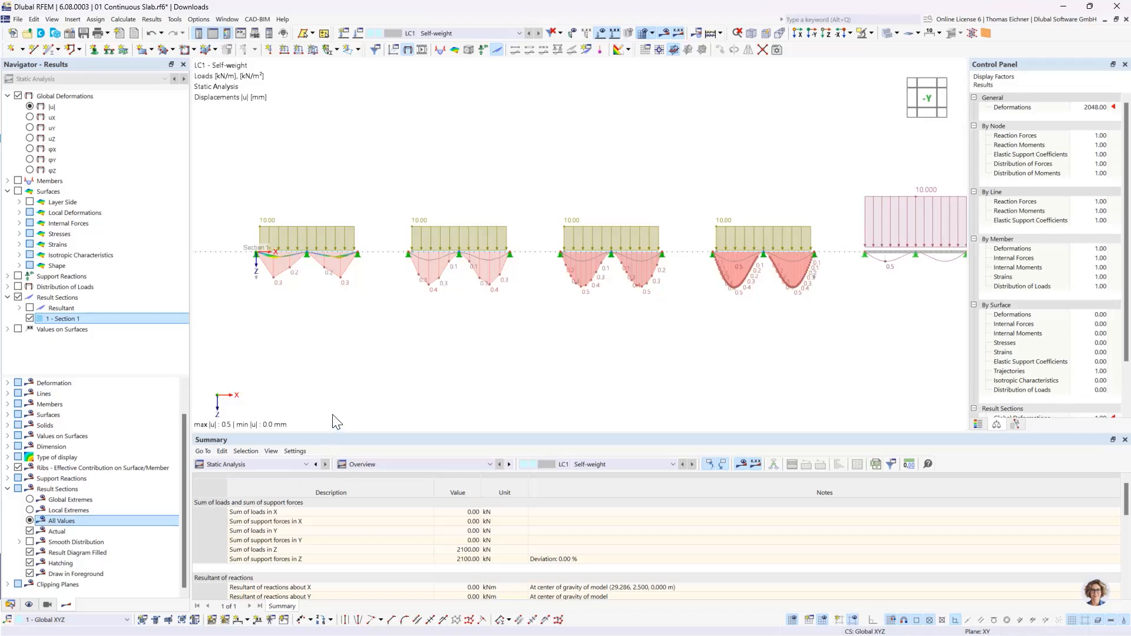
scroll(660, 306, "up", 8)
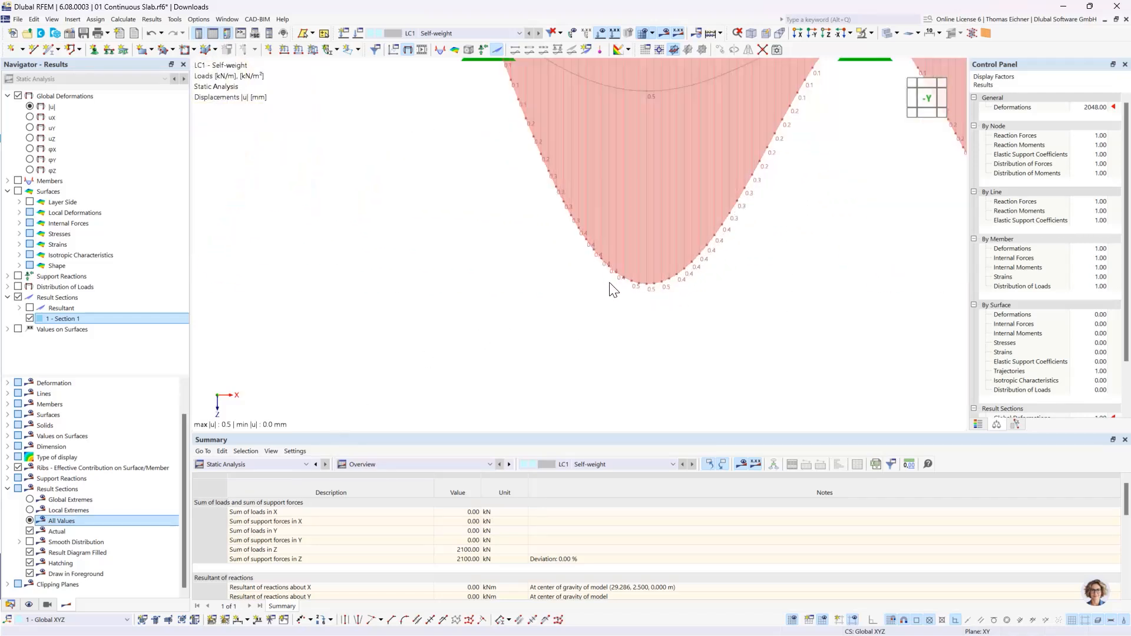
scroll(664, 291, "up", 2)
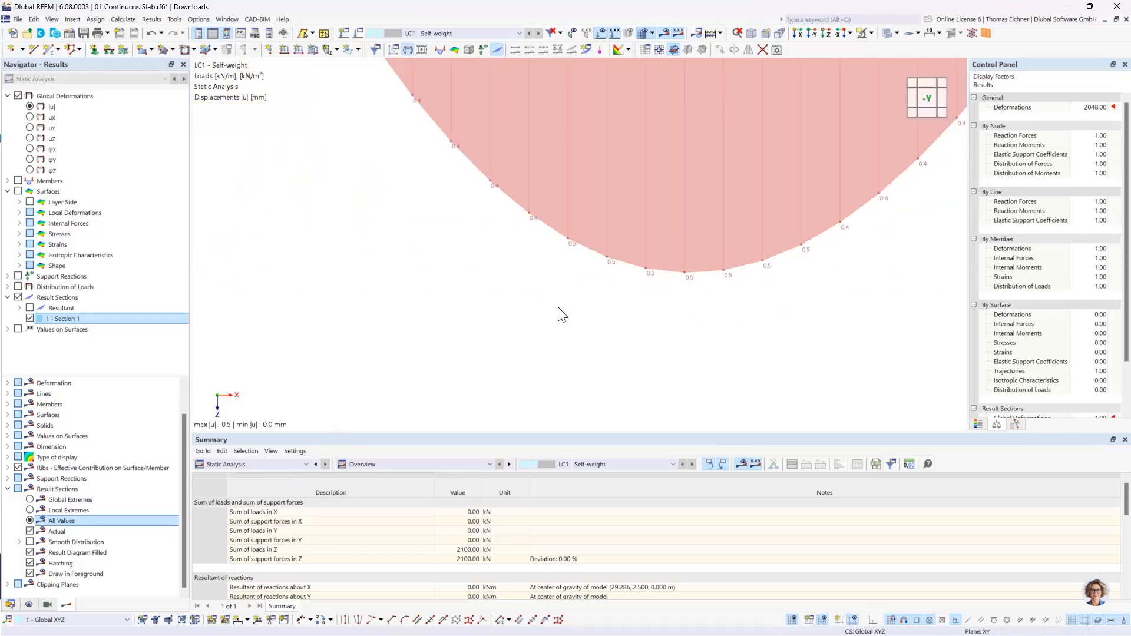
scroll(560, 313, "down", 3)
scroll(560, 319, "down", 6)
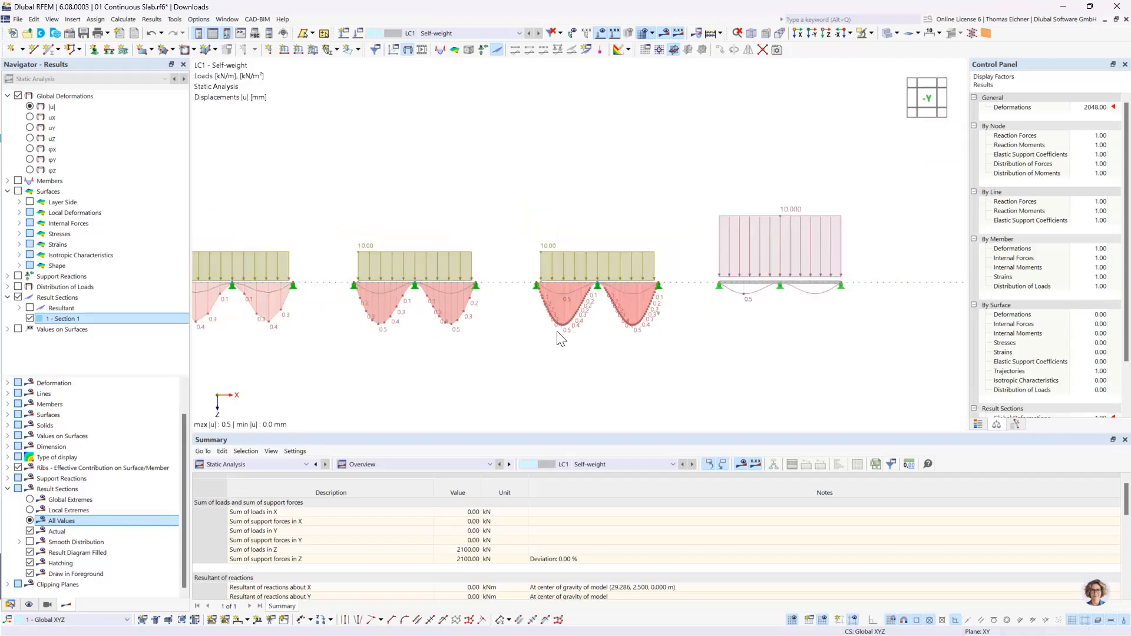
middle_click_drag(613, 347, 638, 355)
scroll(726, 350, "down", 1)
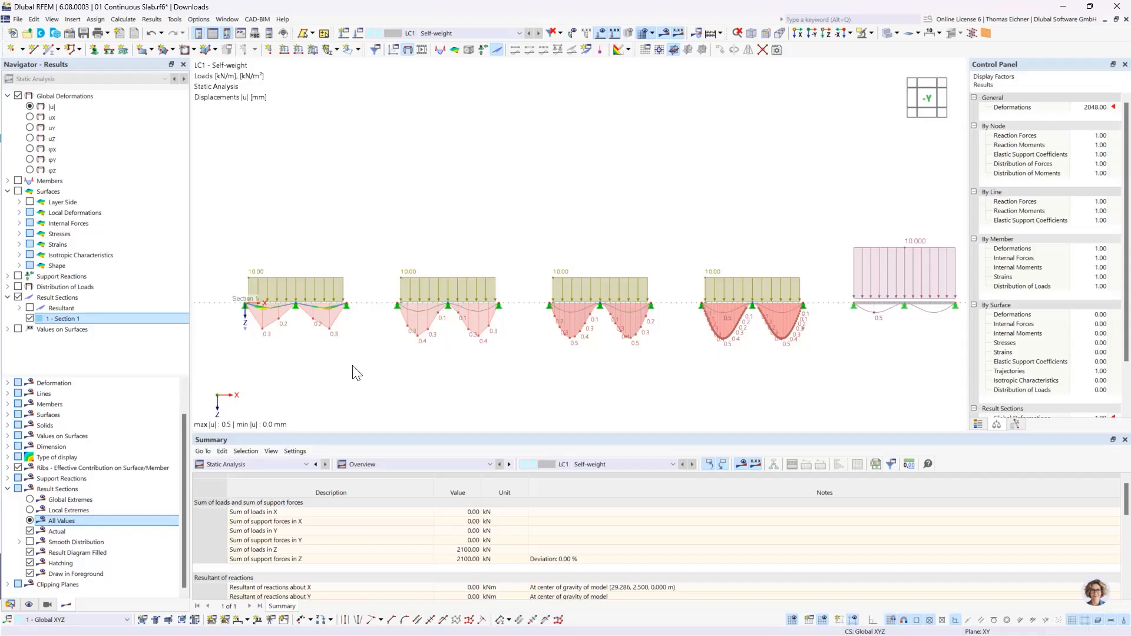
left_click(29, 511)
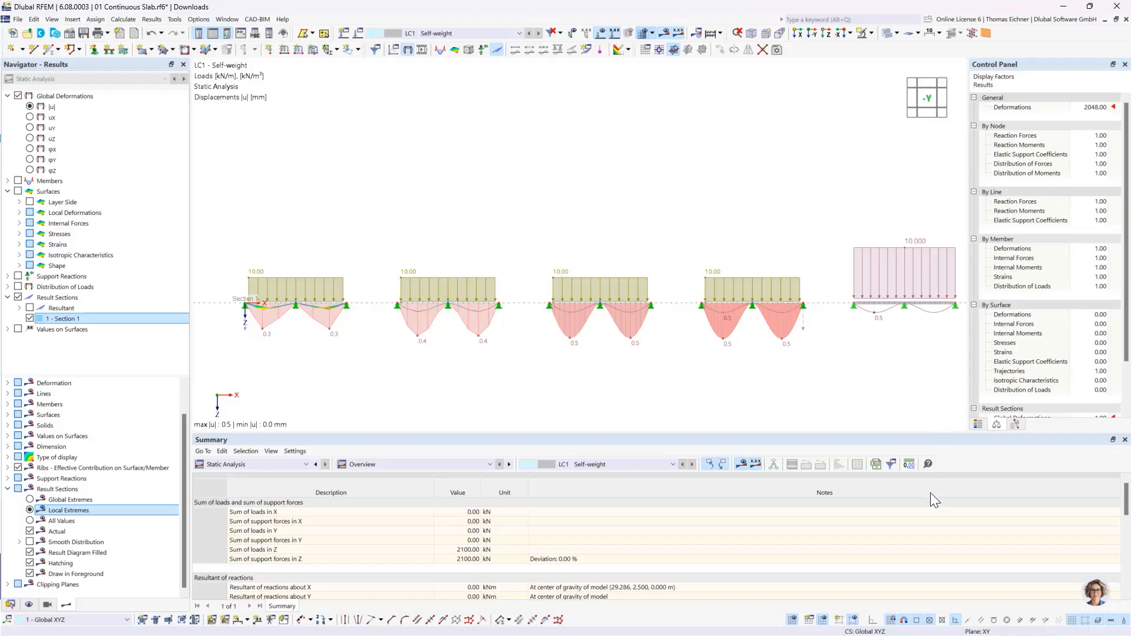
- Set the displacements to three decimal places and compare the maximum deflections of the four slabs and the beam
left_click(909, 465)
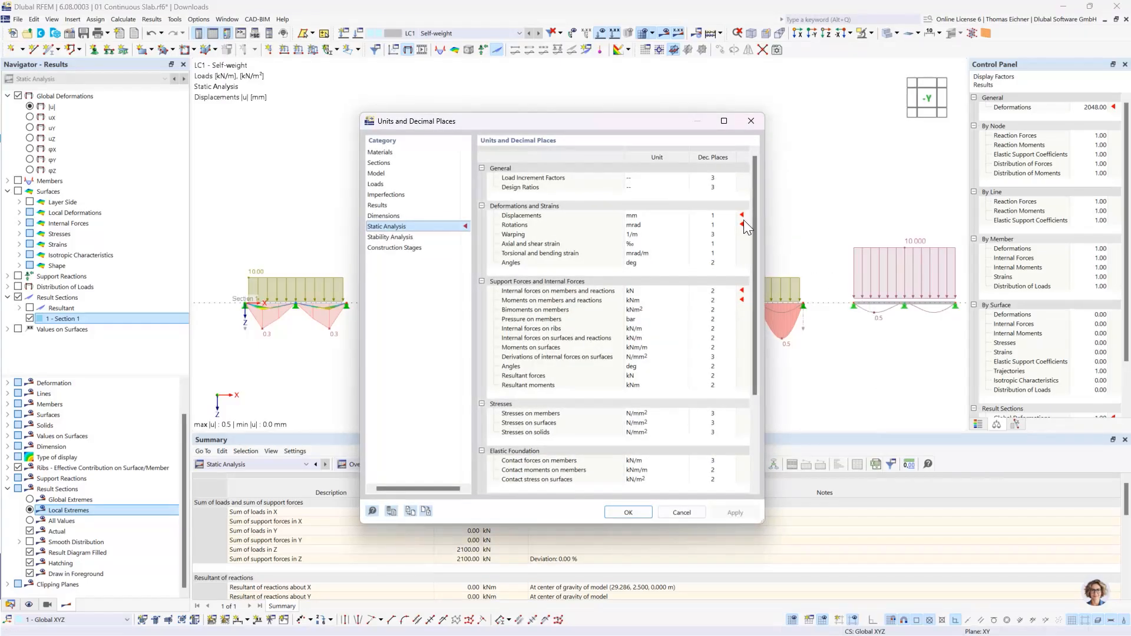
left_click(731, 216)
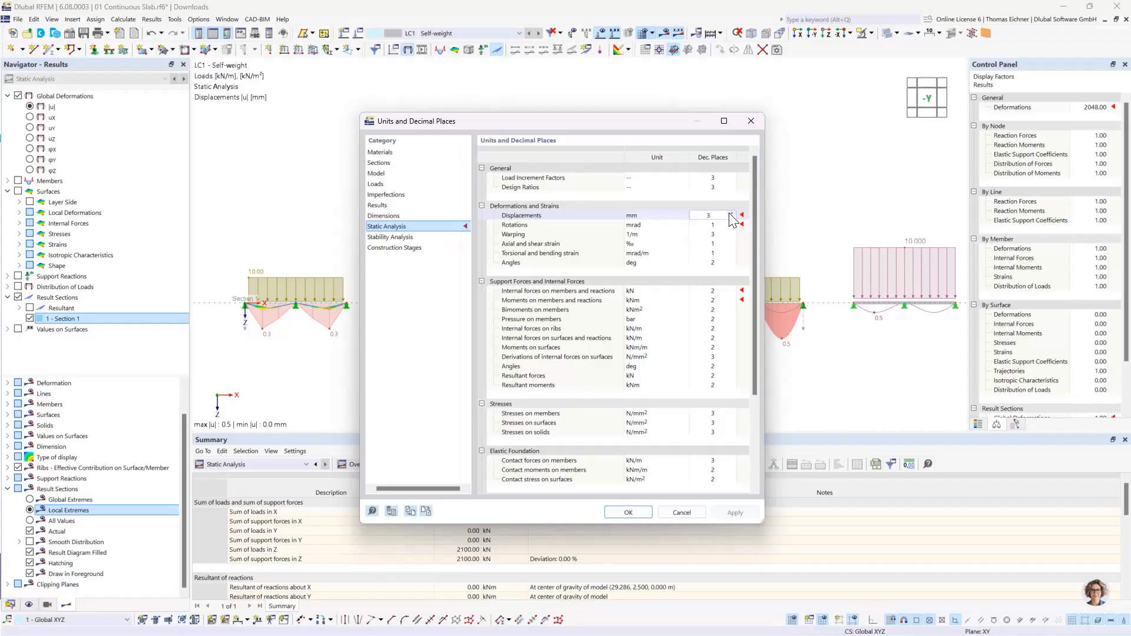
left_click(628, 513)
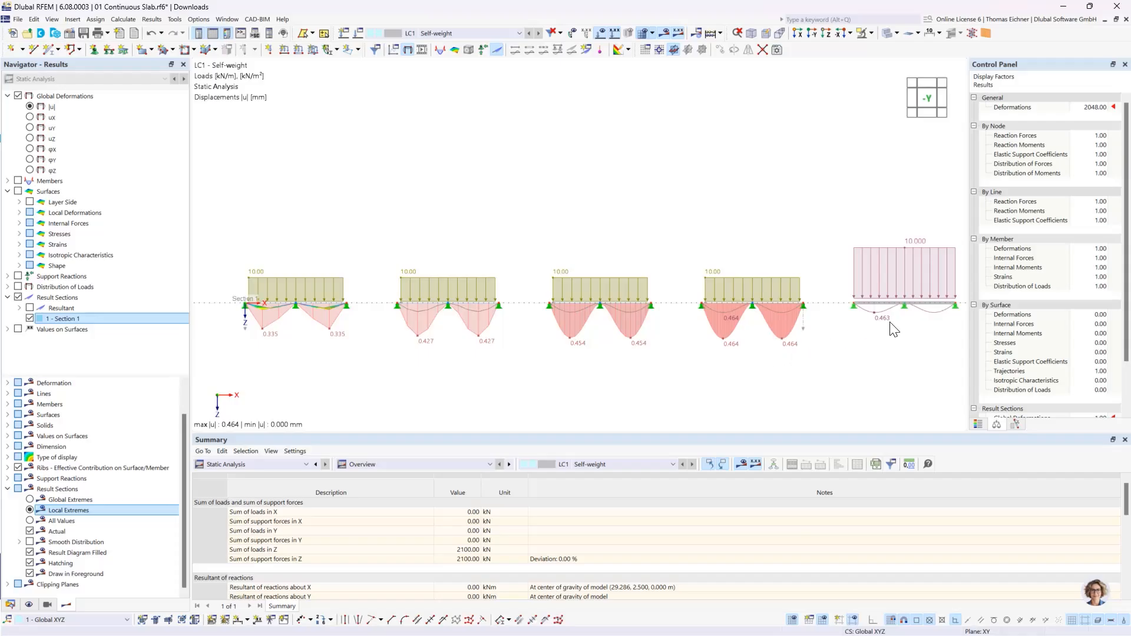
middle_click_drag(885, 343, 849, 330)
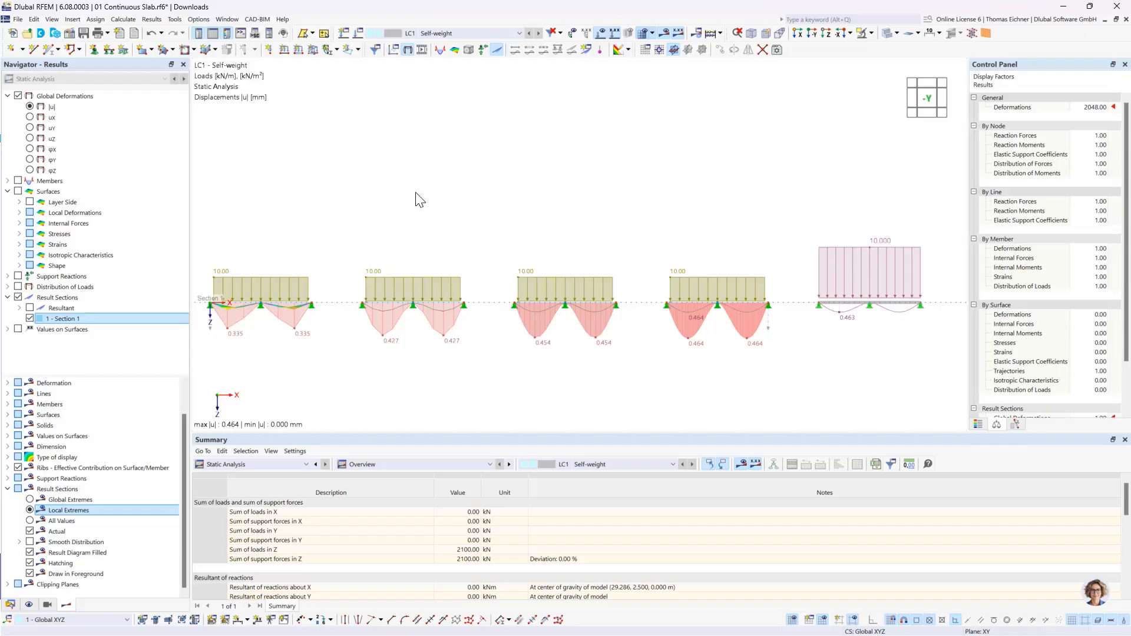
middle_click_drag(374, 202, 400, 188)
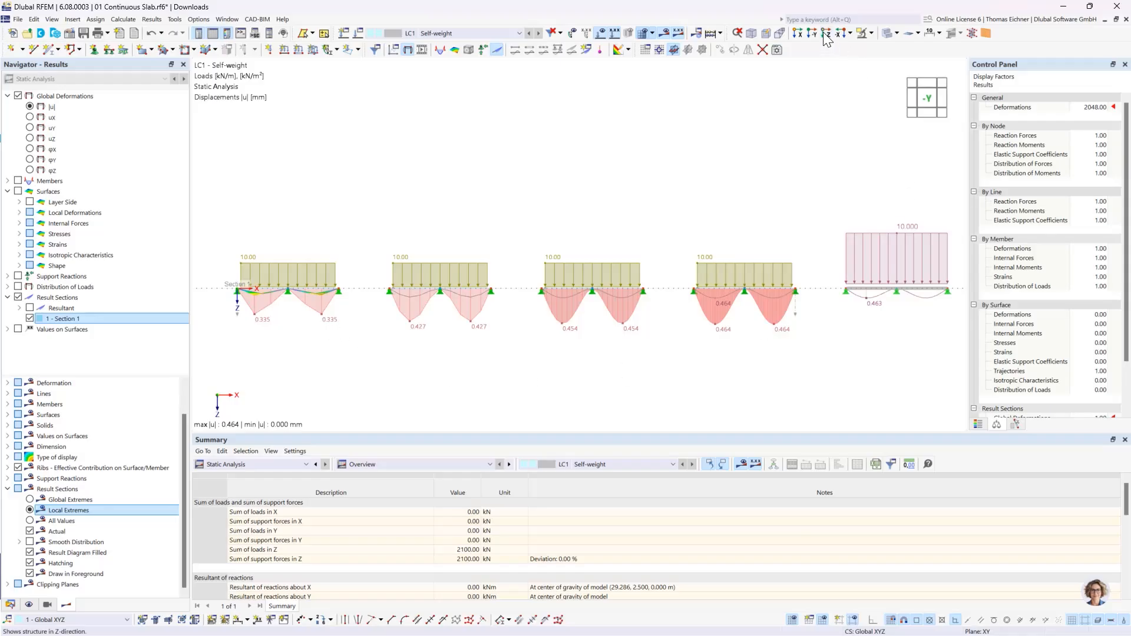
- View the model from the +Z direction without results and compare the finite element meshes of the four slabs
left_click(826, 34)
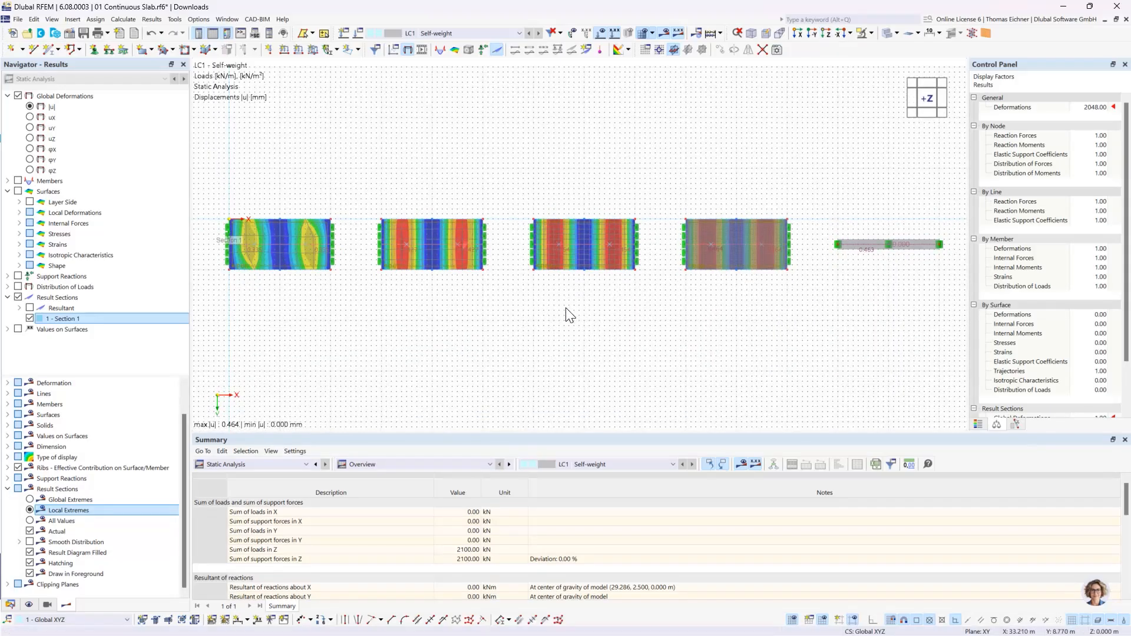
left_click(664, 33)
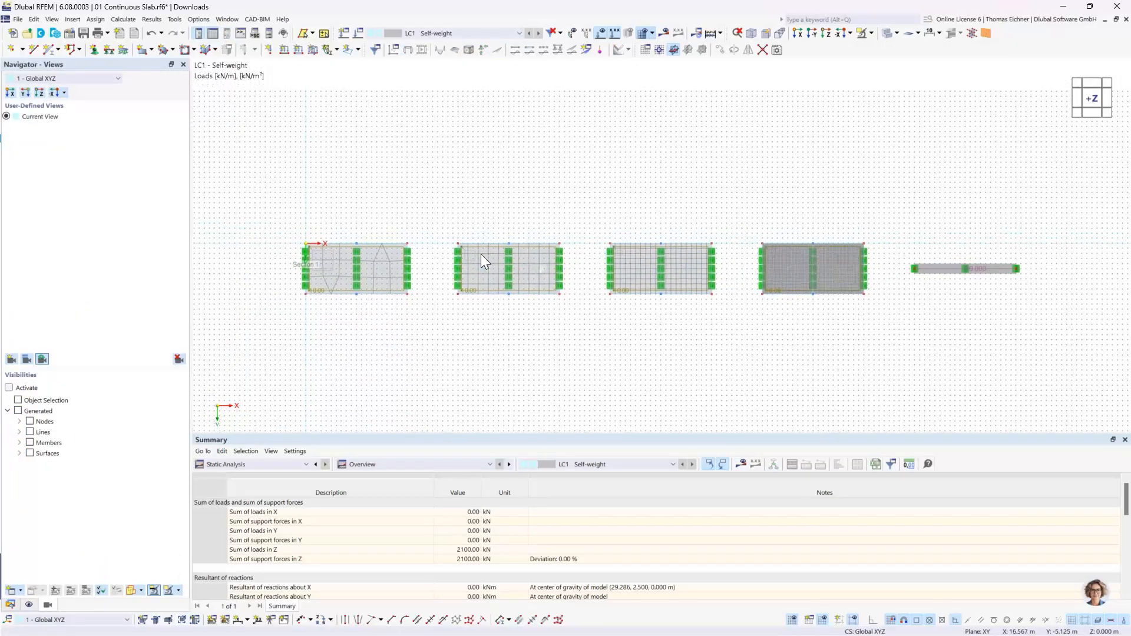
scroll(481, 254, "up", 1)
scroll(481, 253, "up", 1)
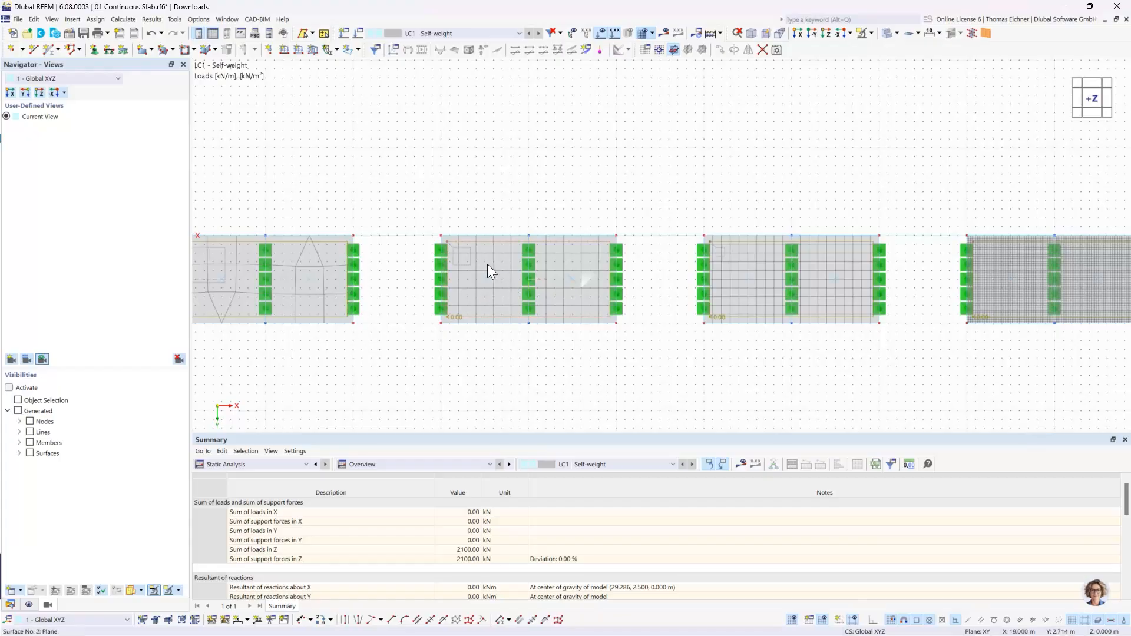
middle_click_drag(394, 226, 534, 221)
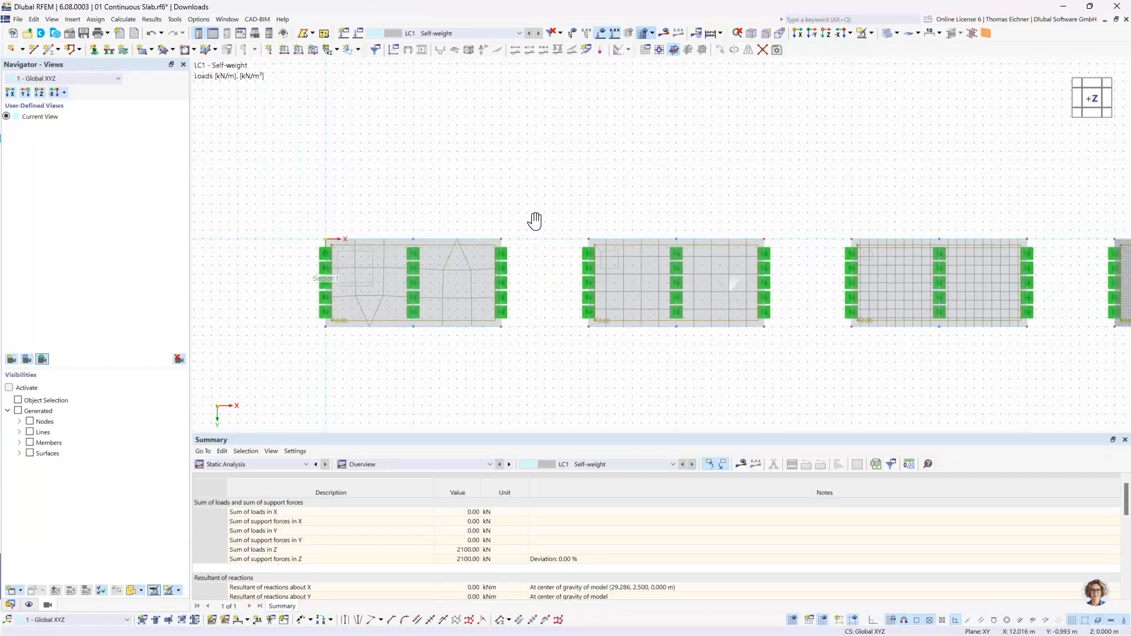
middle_click_drag(657, 178, 485, 206)
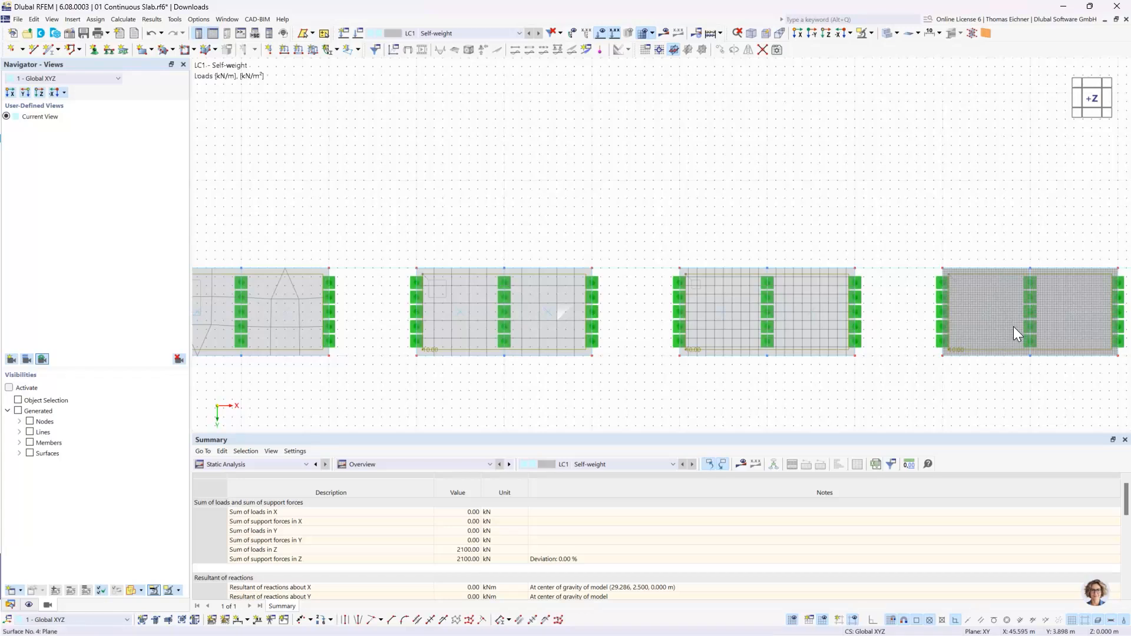
middle_click_drag(698, 176, 801, 150)
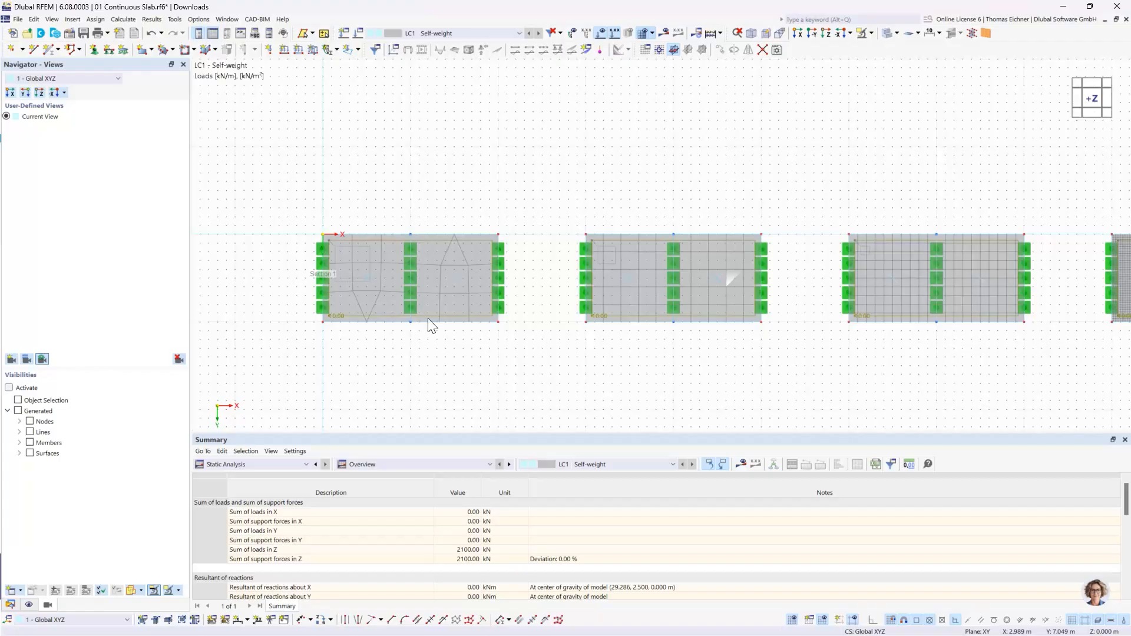
- Examine the mesh of the coarser slabs between their line supports, checking the first slab's left edge support and the second slab's middle support
scroll(426, 249, "up", 1)
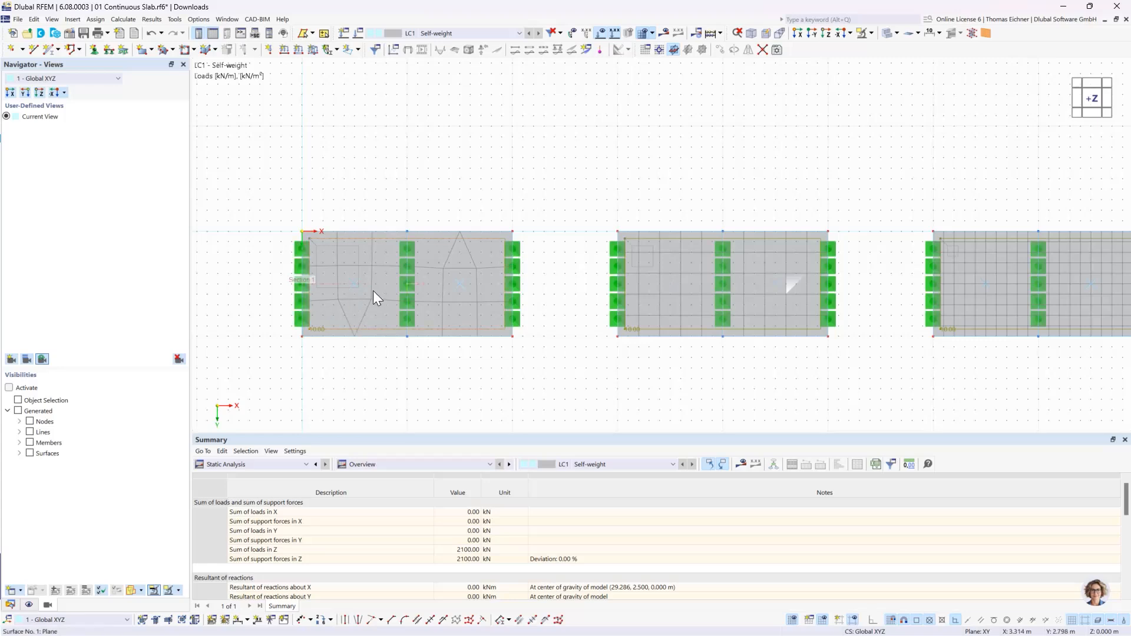
left_click(312, 283)
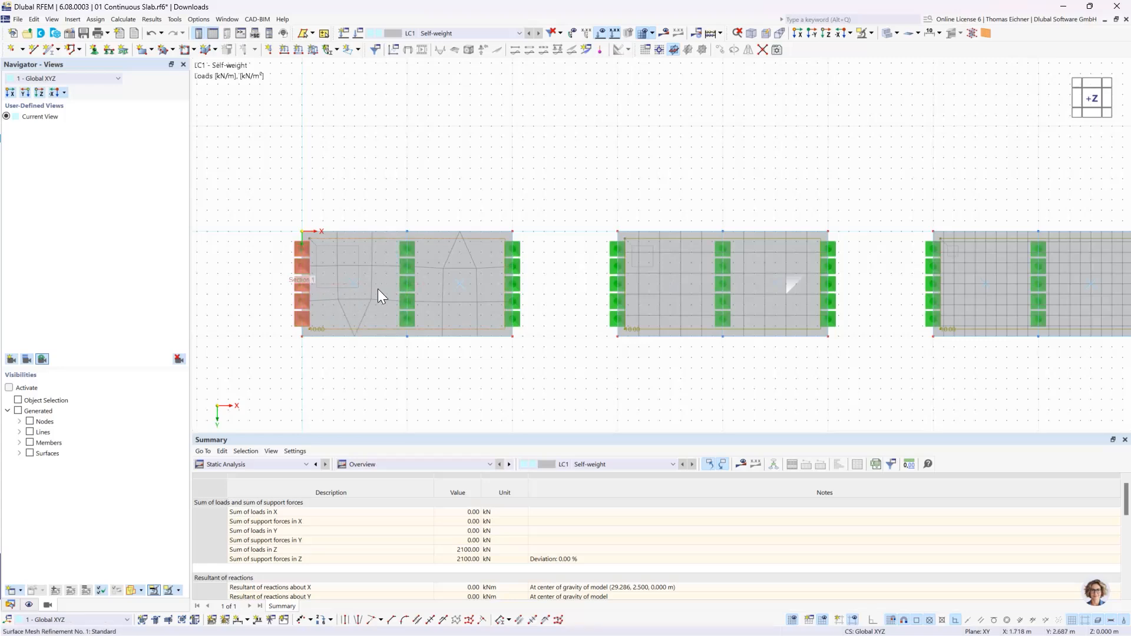
key("Escape")
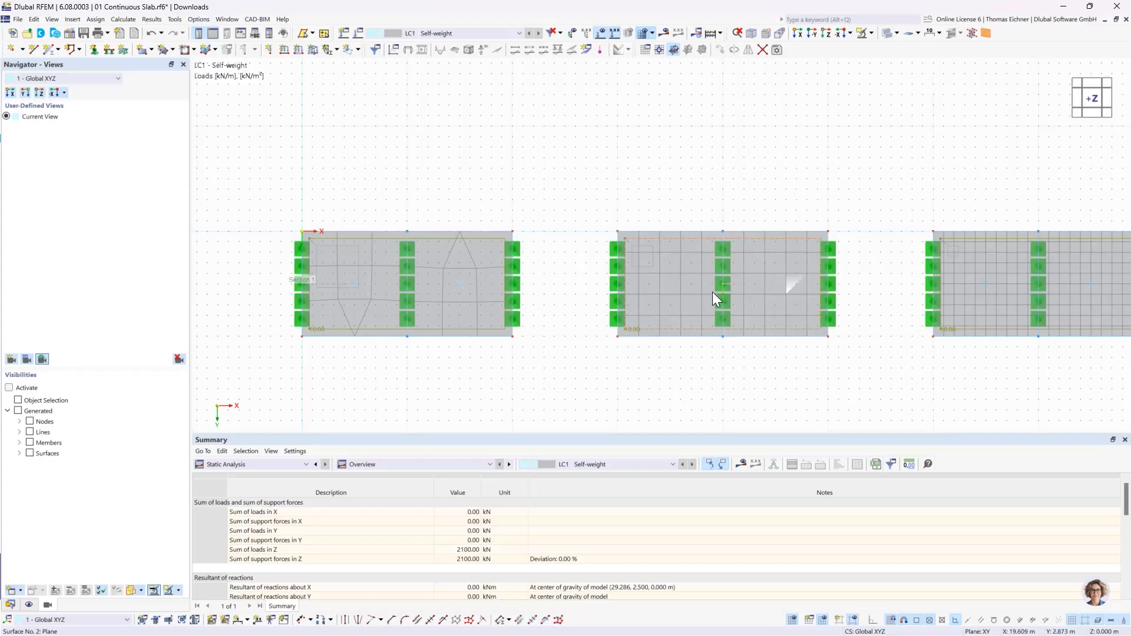
mouse_move(713, 291)
left_click(722, 287)
middle_click_drag(725, 217, 704, 198)
scroll(646, 192, "down", 2)
scroll(683, 177, "down", 1)
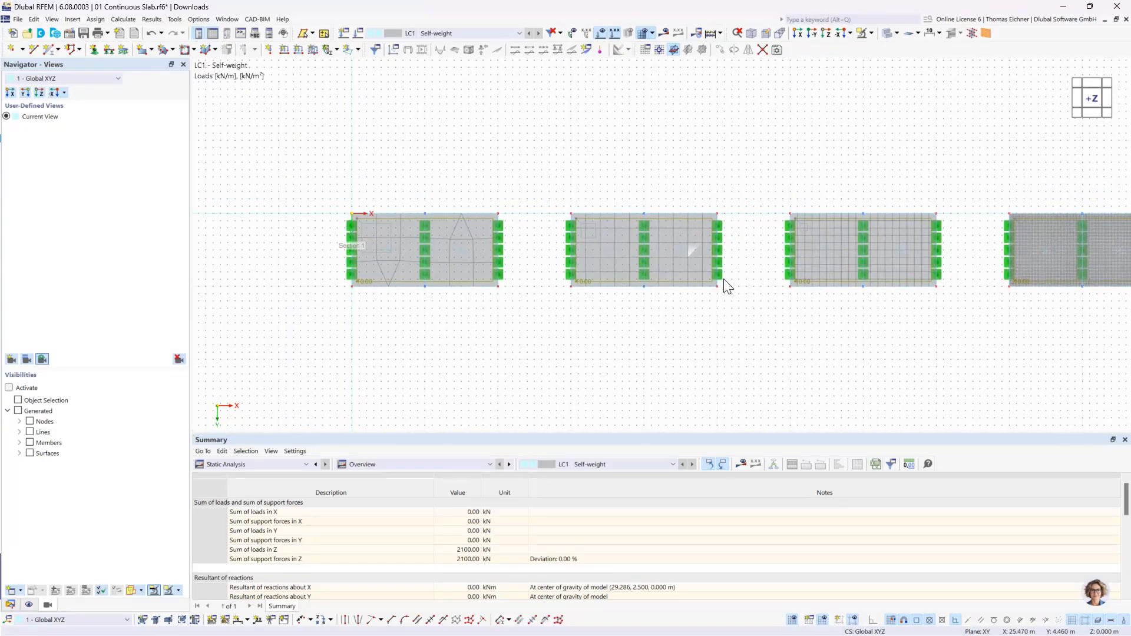
scroll(700, 250, "up", 1)
scroll(683, 245, "down", 1)
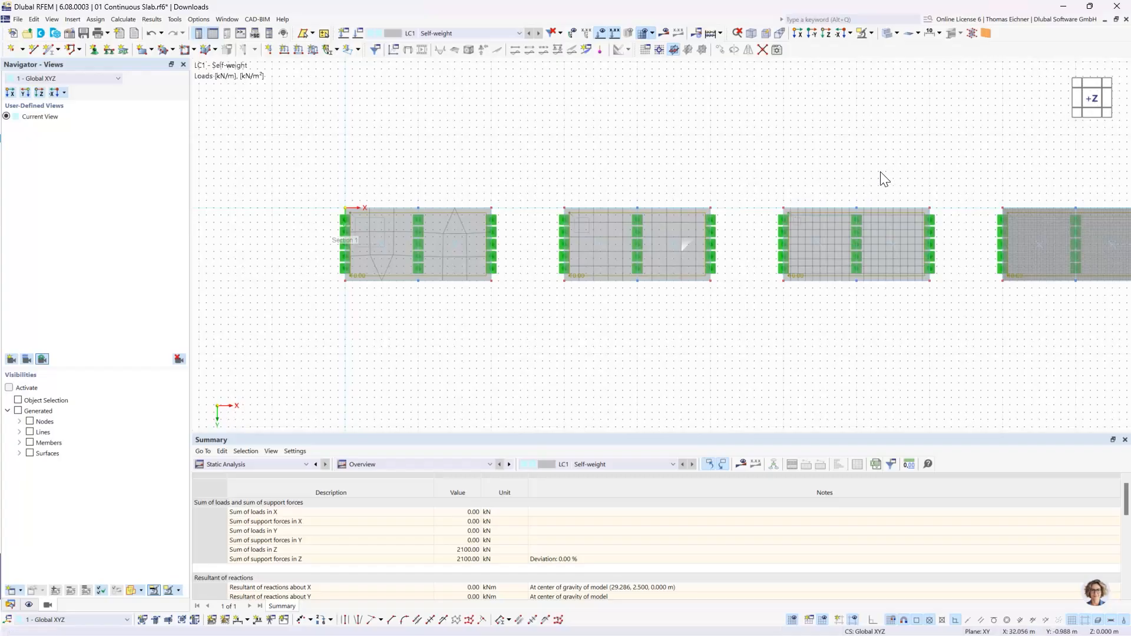
middle_click_drag(883, 180, 788, 192)
scroll(790, 200, "down", 1)
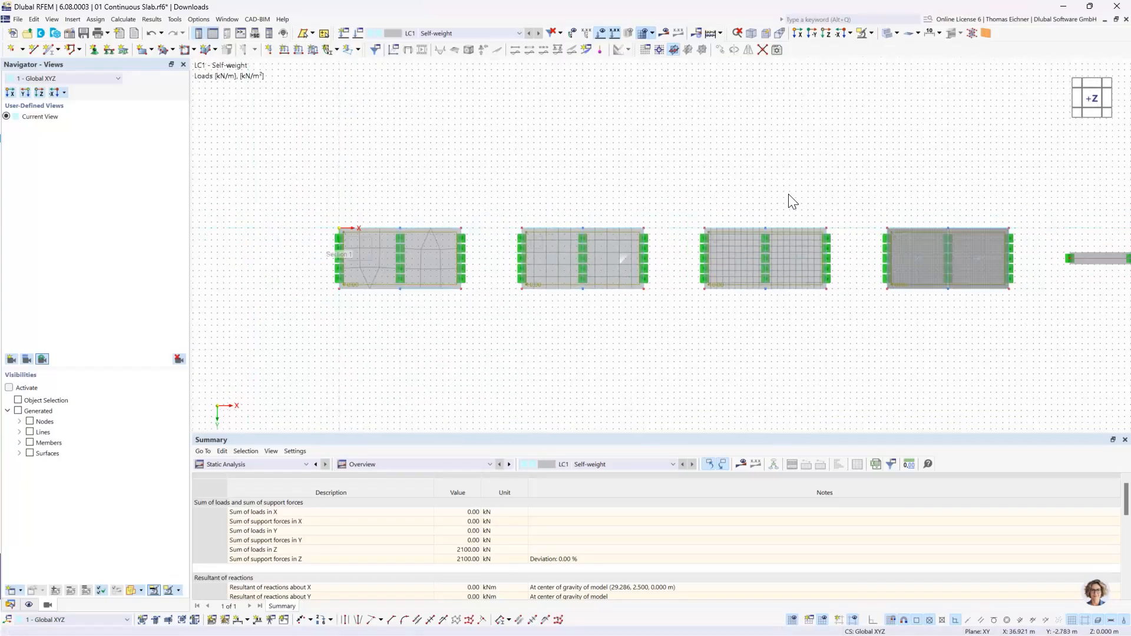
scroll(791, 202, "down", 1)
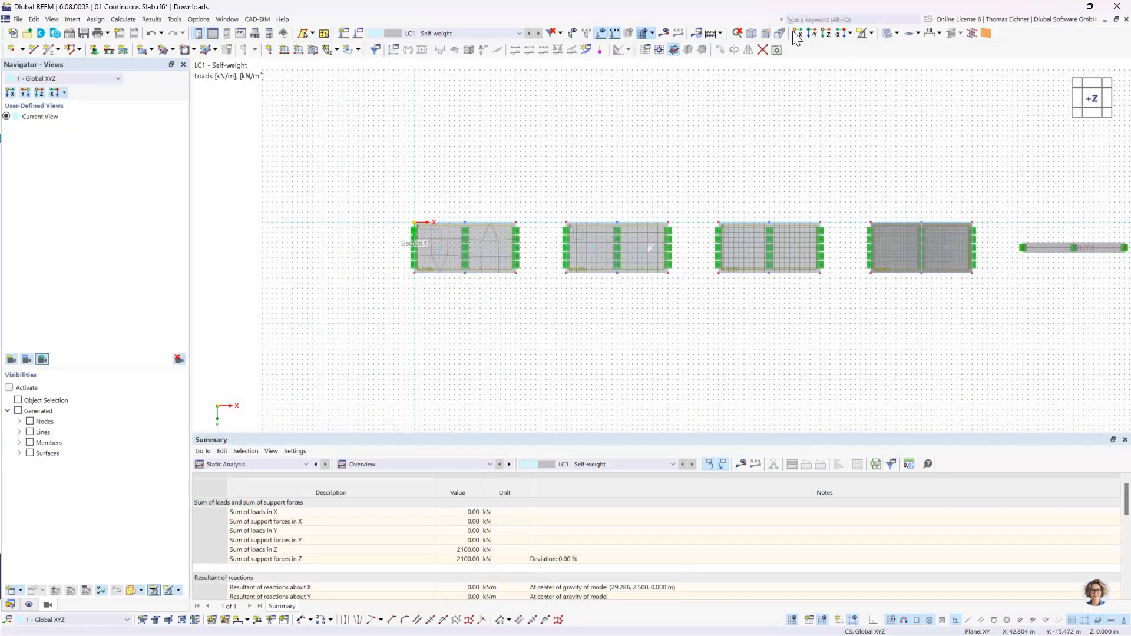
- Show the model from the -Y direction with the deformation results displayed again
left_click(813, 35)
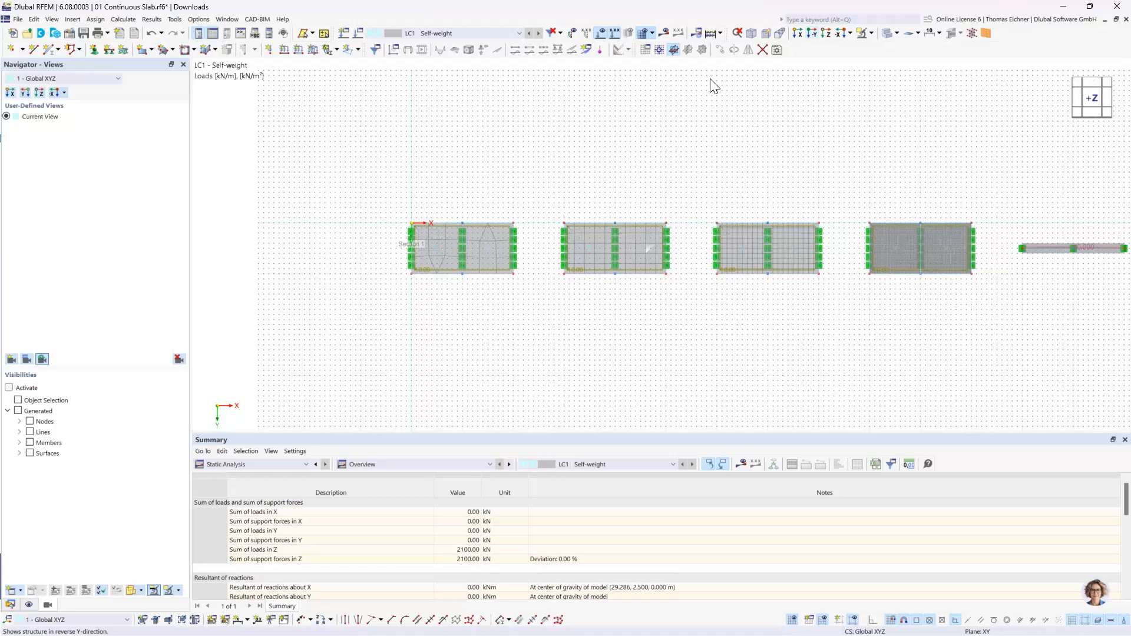
left_click(678, 34)
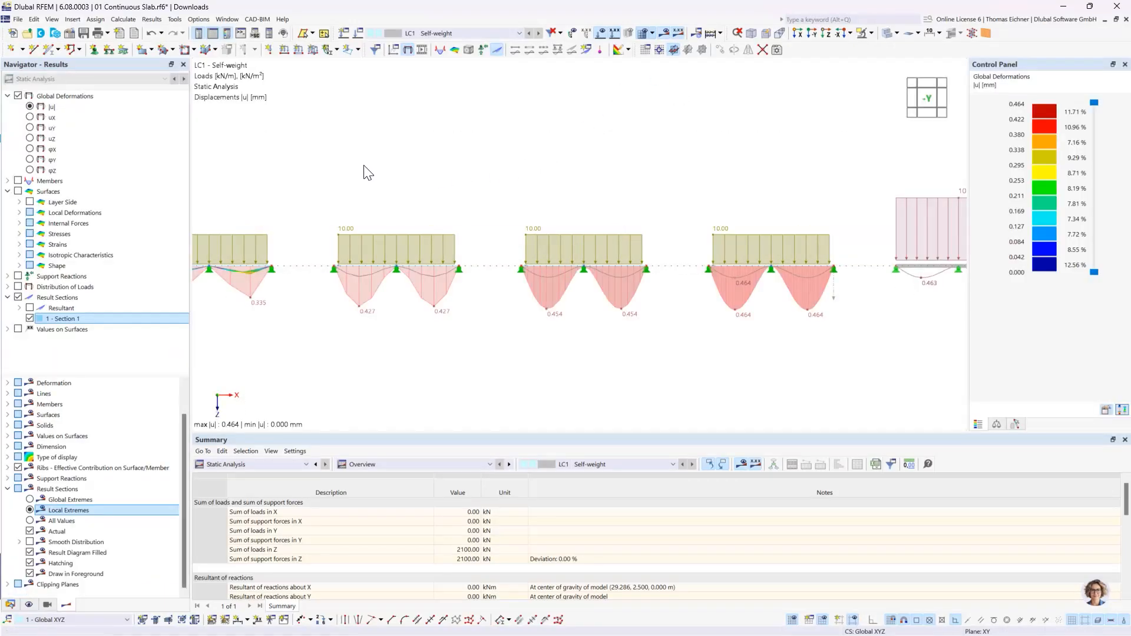
middle_click_drag(527, 176, 595, 177)
scroll(473, 321, "up", 2)
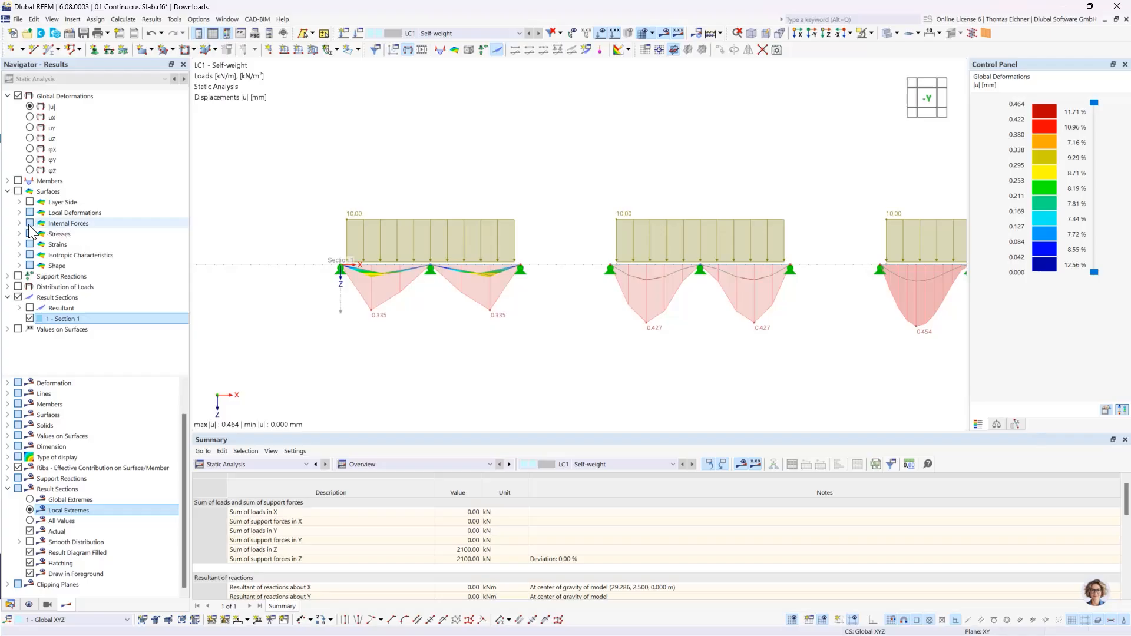
- Display the member bending moments My on the two-span beam
left_click(7, 191)
left_click(7, 180)
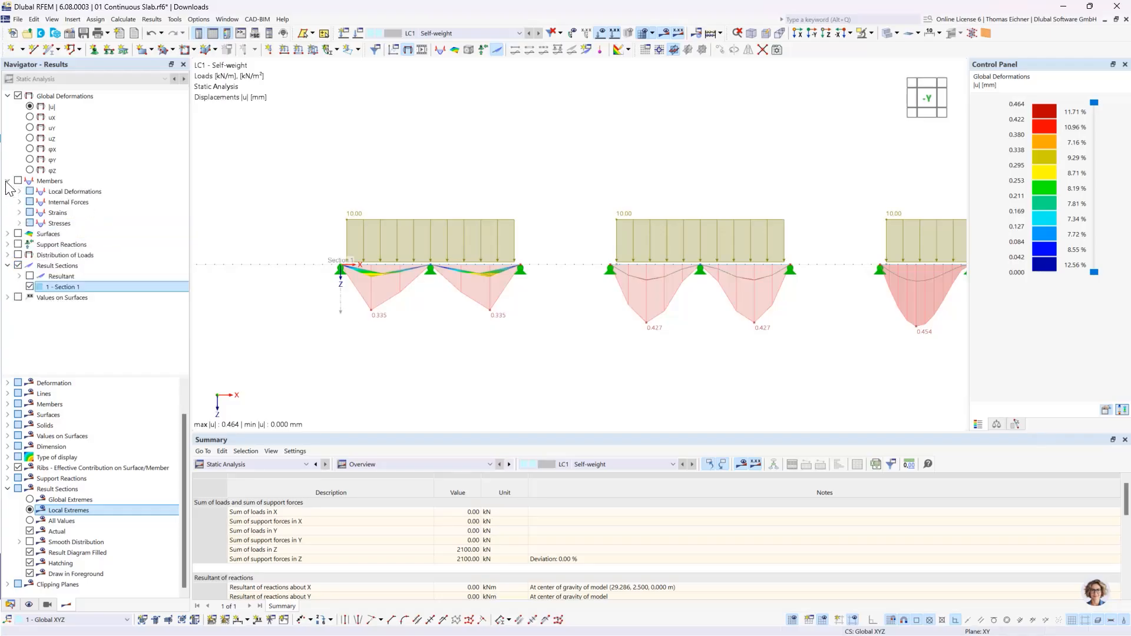
left_click(19, 202)
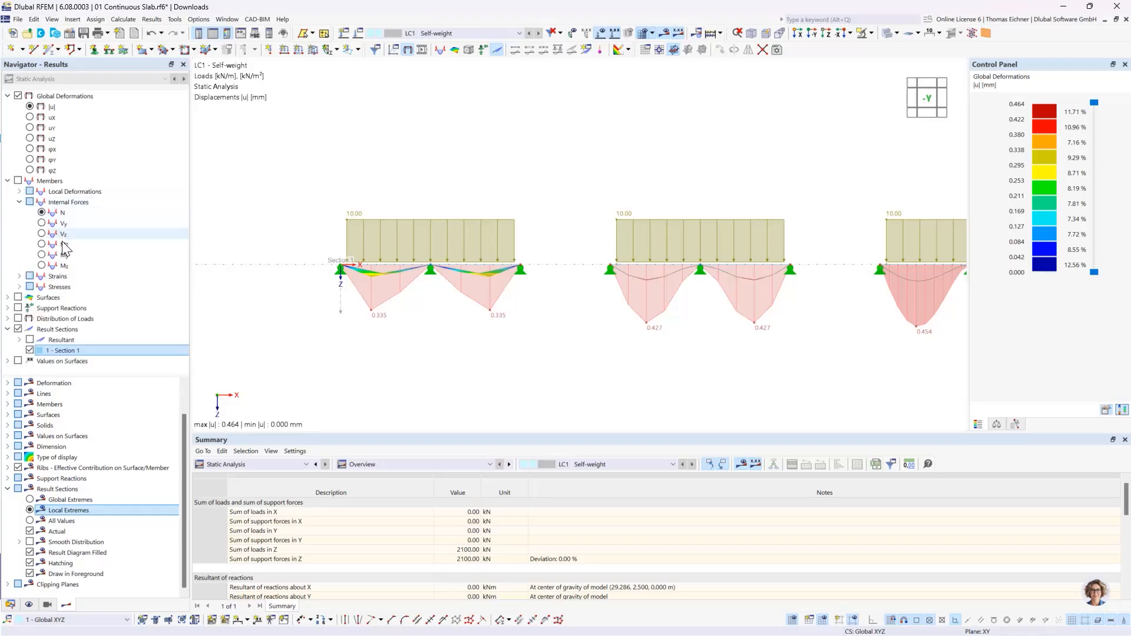
scroll(460, 229, "down", 2)
middle_click_drag(784, 216, 406, 194)
scroll(744, 235, "up", 2)
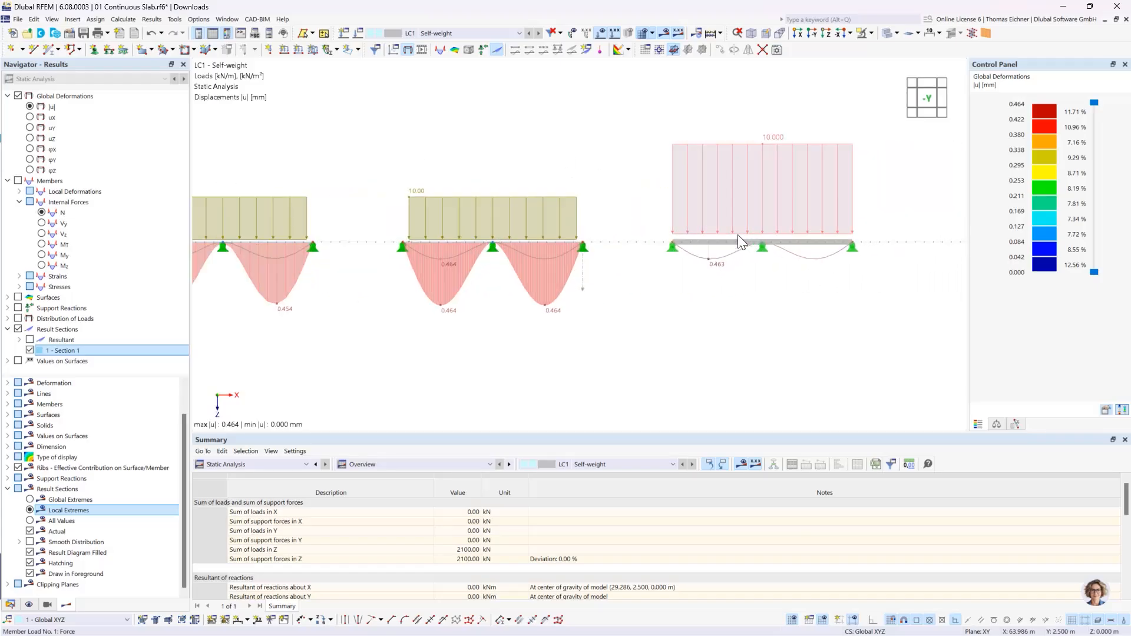
left_click(43, 256)
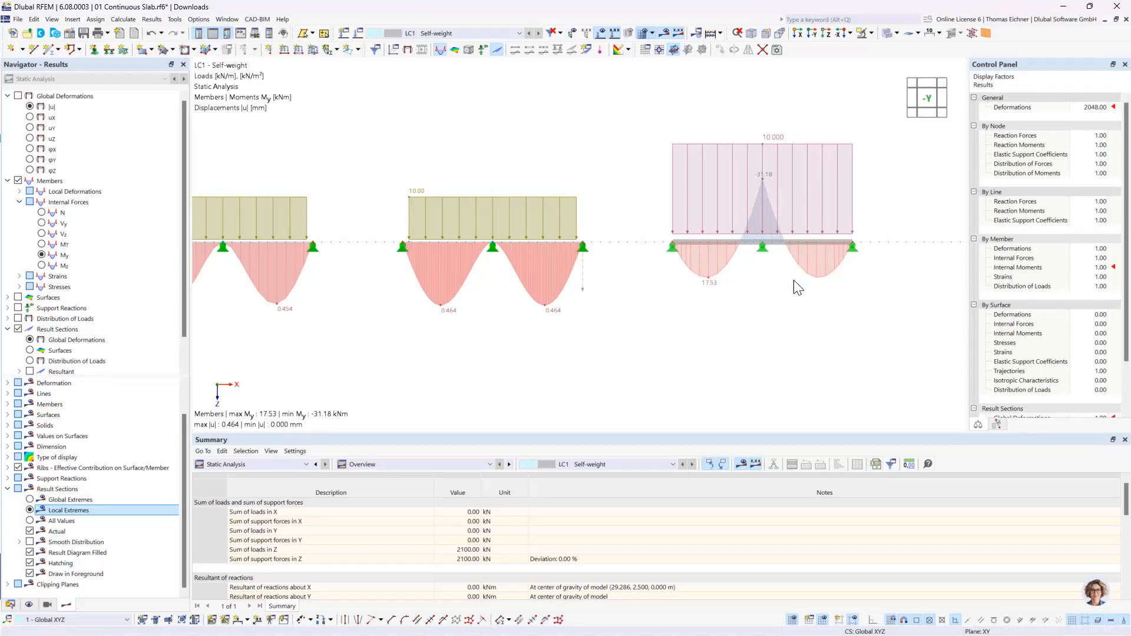
- Switch the result sections from global deformations to surface results, with all four slabs and the beam in view
scroll(514, 232, "down", 4)
middle_click_drag(306, 157, 431, 172)
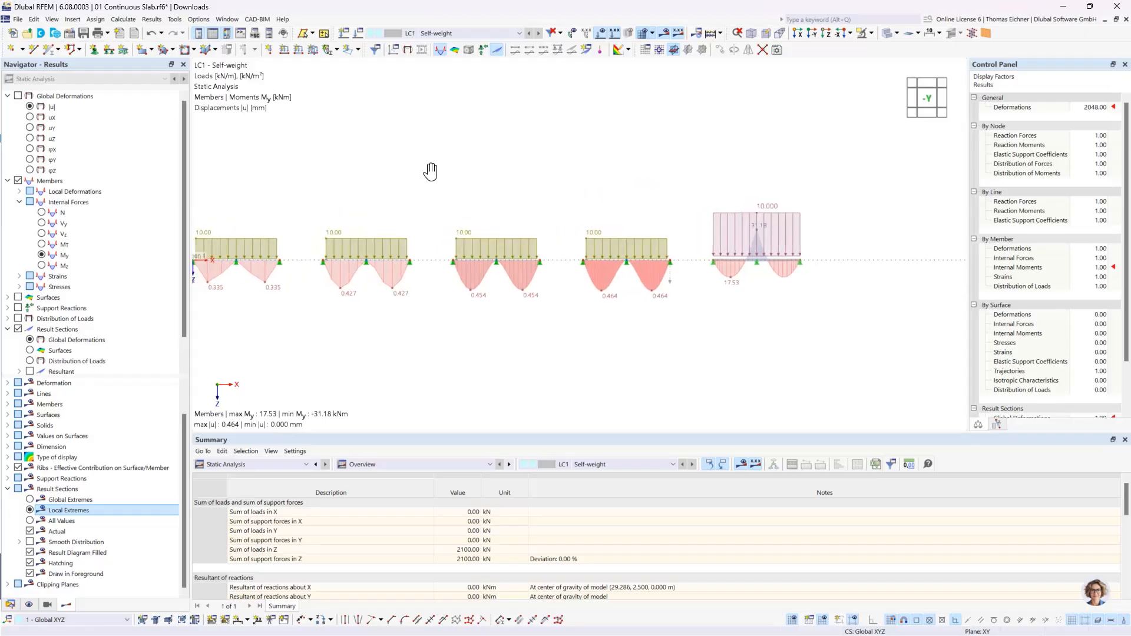
middle_click_drag(341, 182, 417, 177)
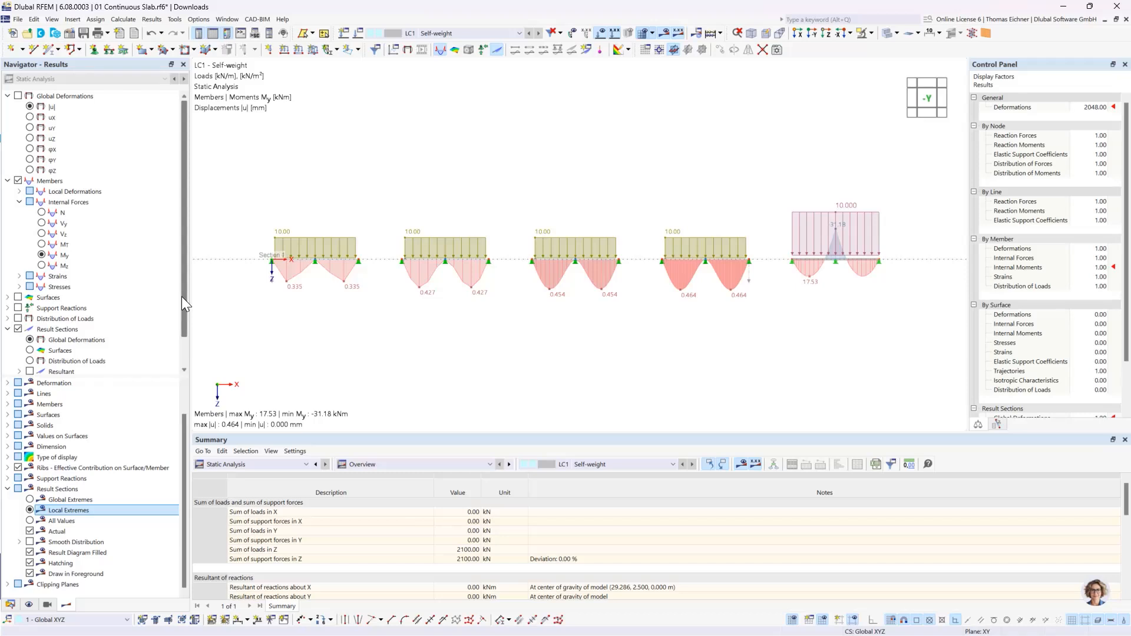
left_click(57, 330)
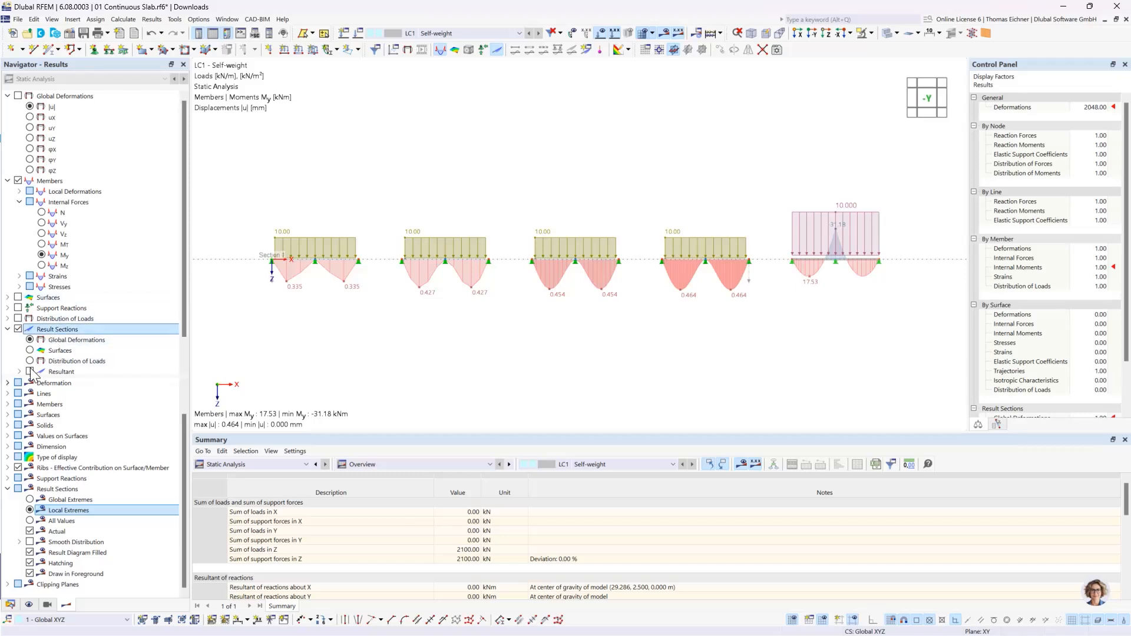
left_click(55, 352)
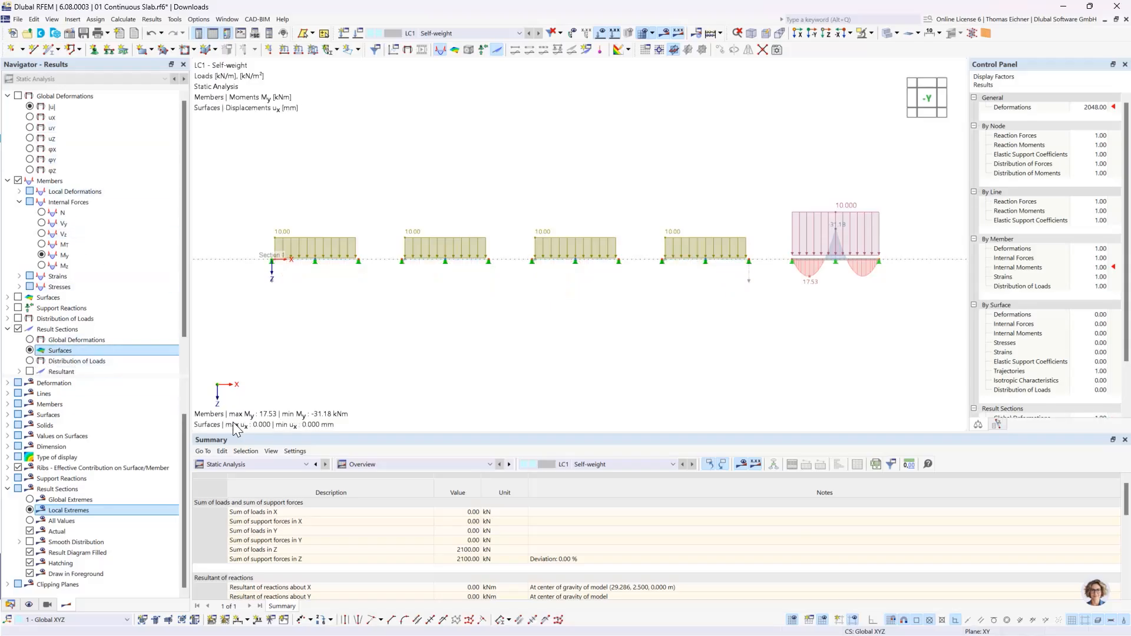
- Display the basic internal forces my of the surfaces along the result section
left_click(8, 298)
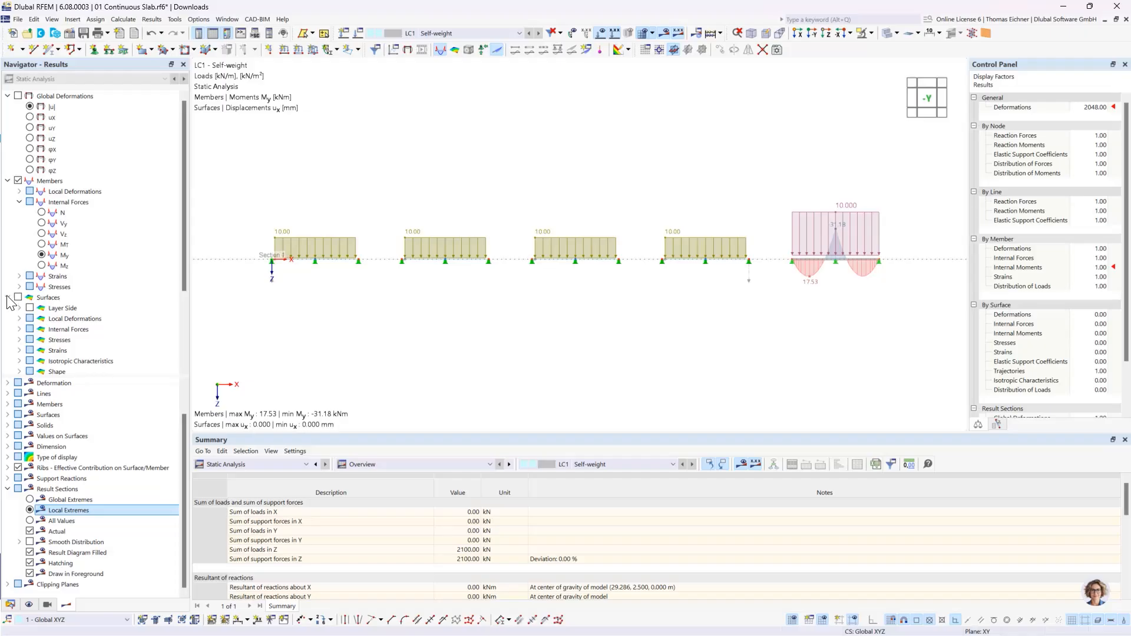
left_click(19, 330)
scroll(70, 333, "down", 3)
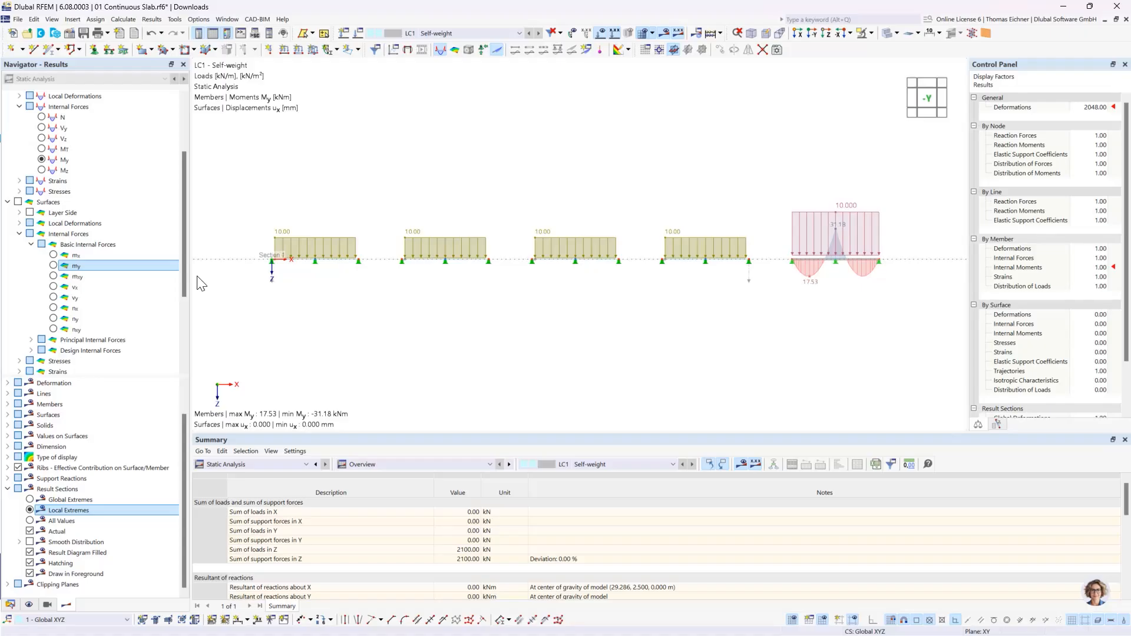
left_click(54, 266)
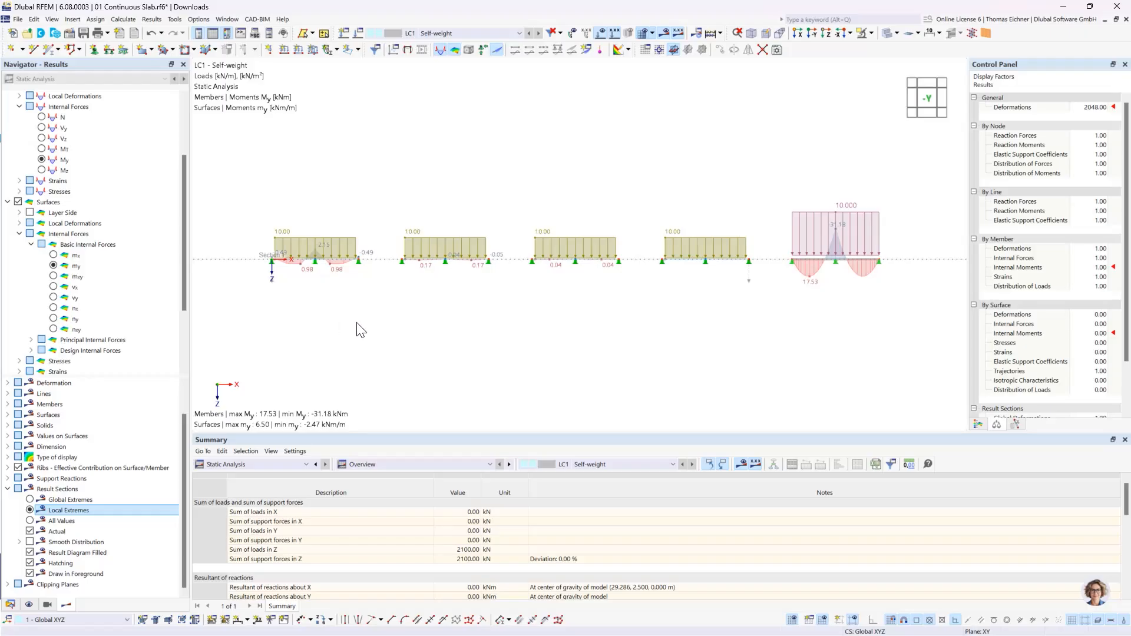
- Compare the slabs' my moments along the result section with the My diagram of the two-span beam
scroll(694, 254, "up", 1)
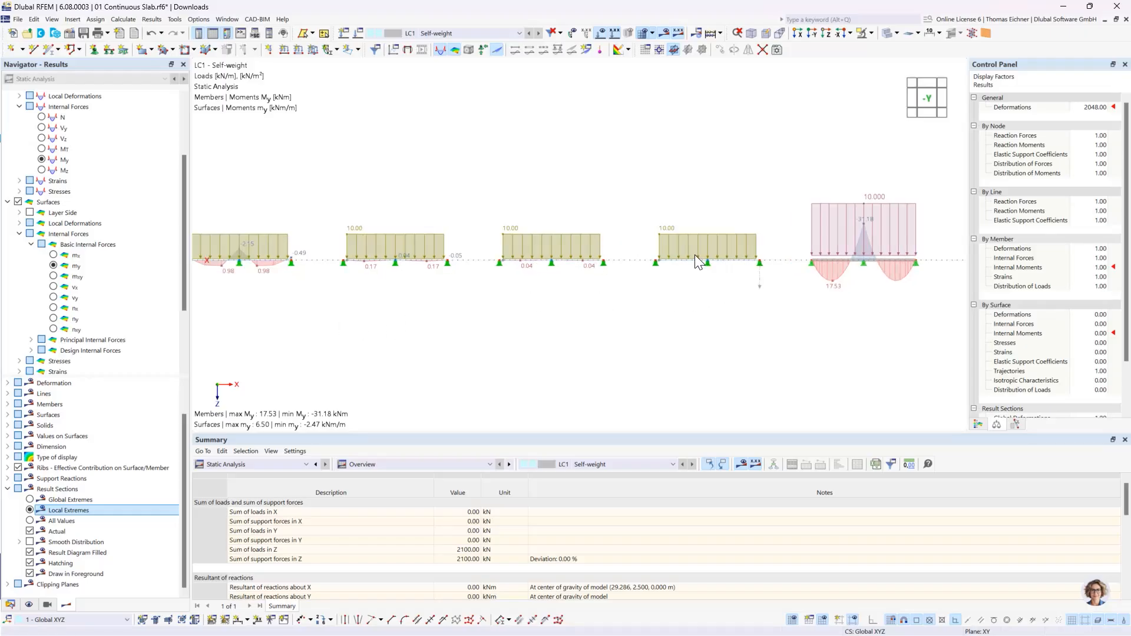
scroll(694, 254, "up", 1)
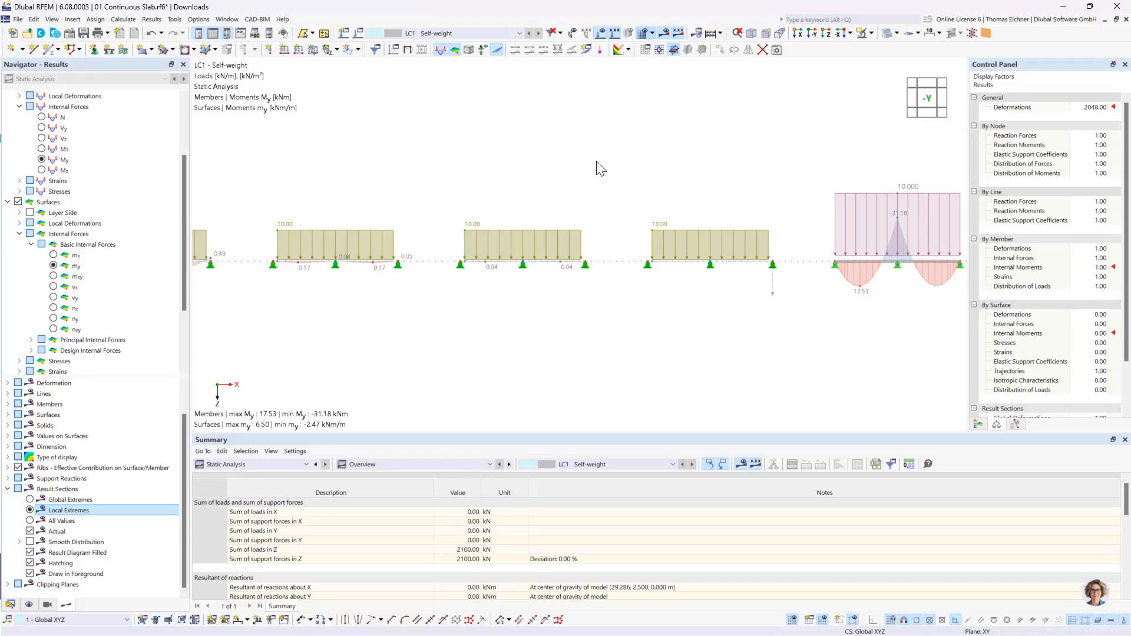
middle_click_drag(705, 167, 519, 184)
scroll(670, 284, "up", 4)
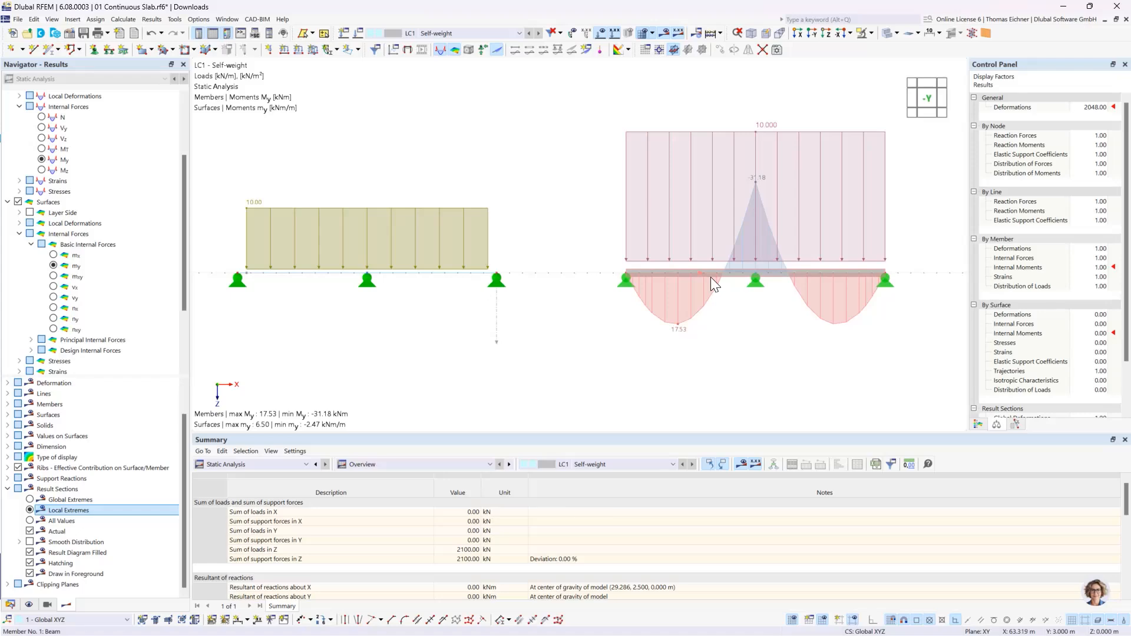
middle_click_drag(336, 156, 648, 166)
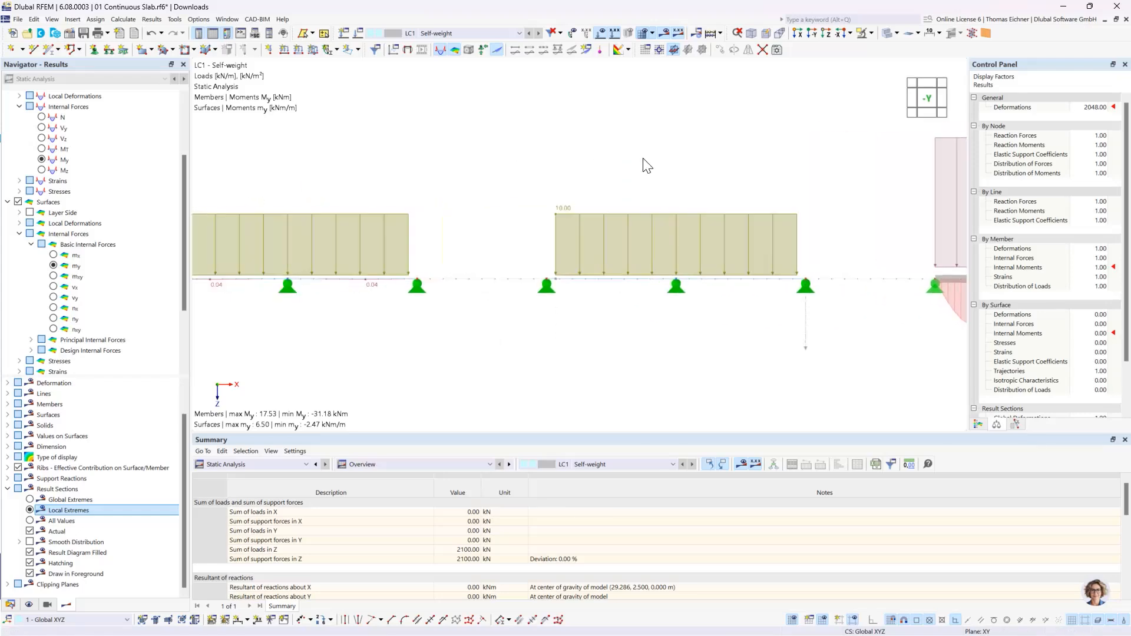
scroll(642, 168, "down", 3)
middle_click_drag(404, 182, 563, 216)
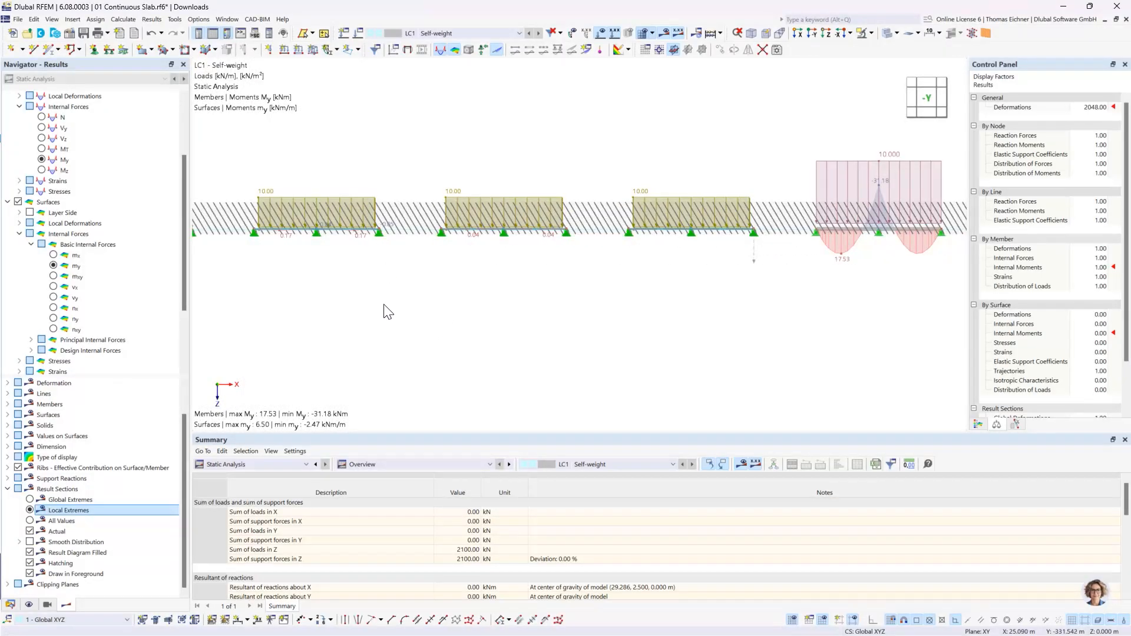
- Display the surface moments mx instead and inspect their colour distribution on the slabs in a tilted view
left_click(54, 257)
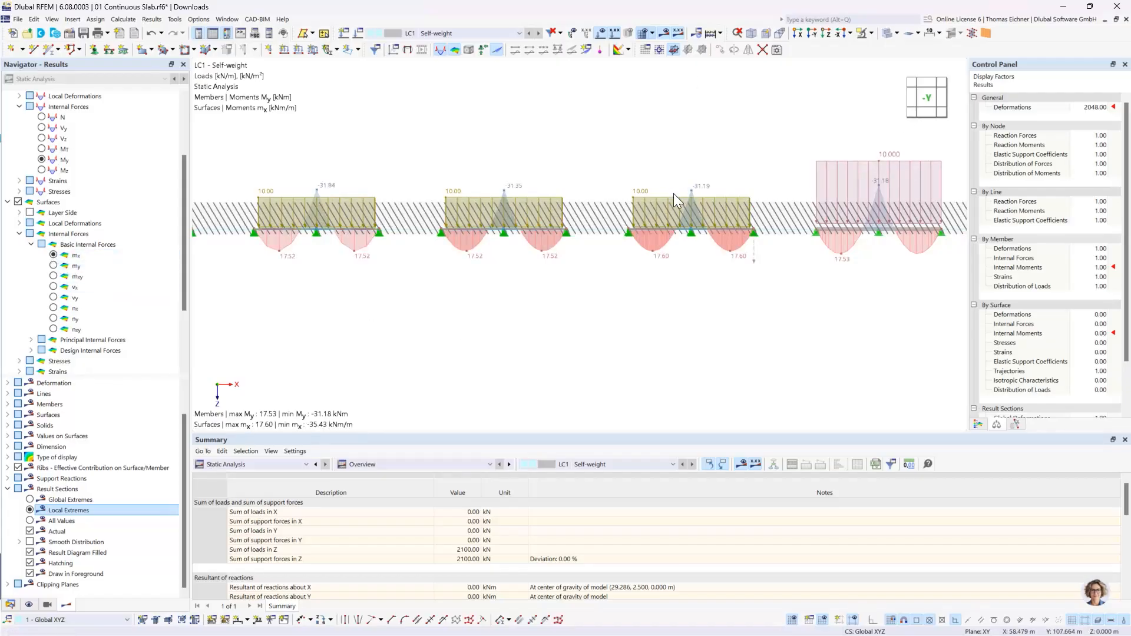
scroll(676, 234, "up", 8)
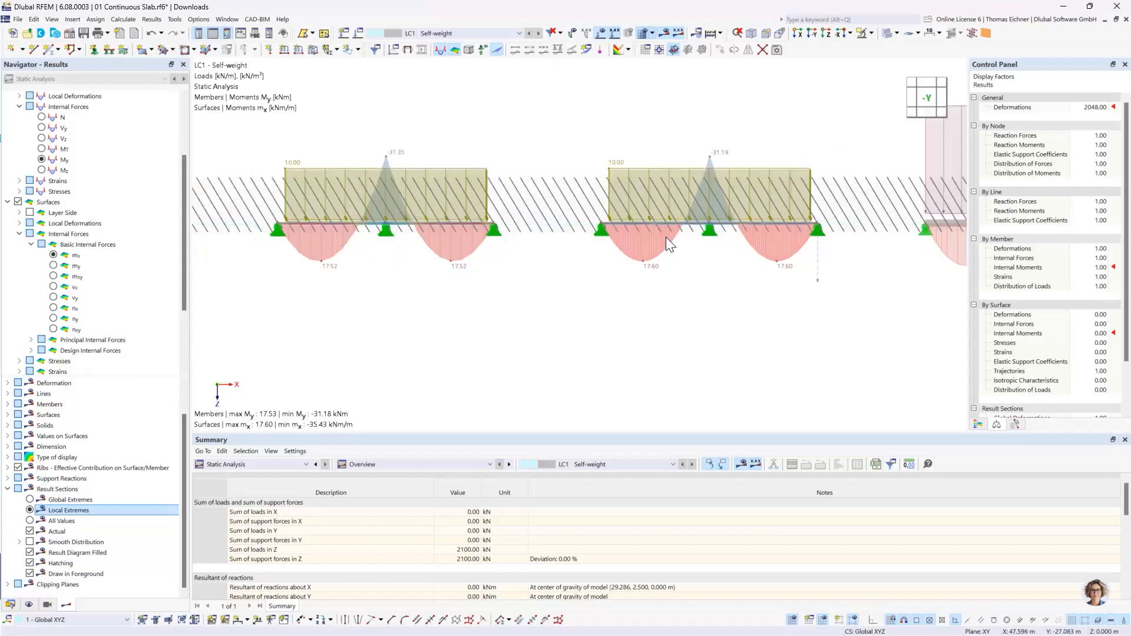
middle_click_drag(666, 237, 660, 270, "ctrl")
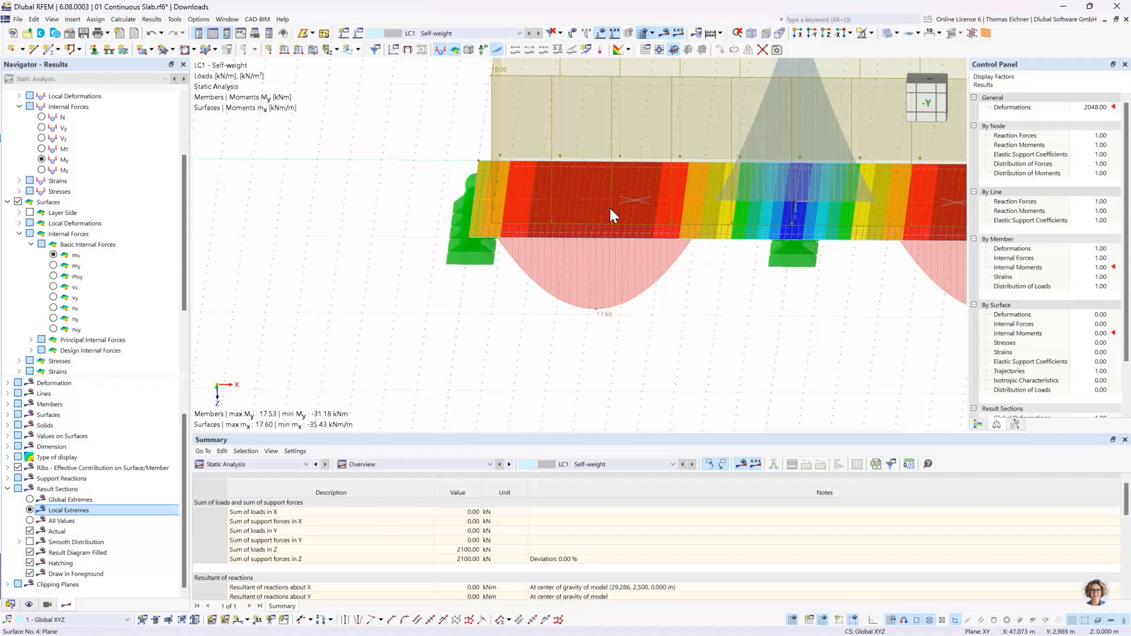
mouse_move(610, 207)
left_click(467, 203)
scroll(615, 311, "down", 3)
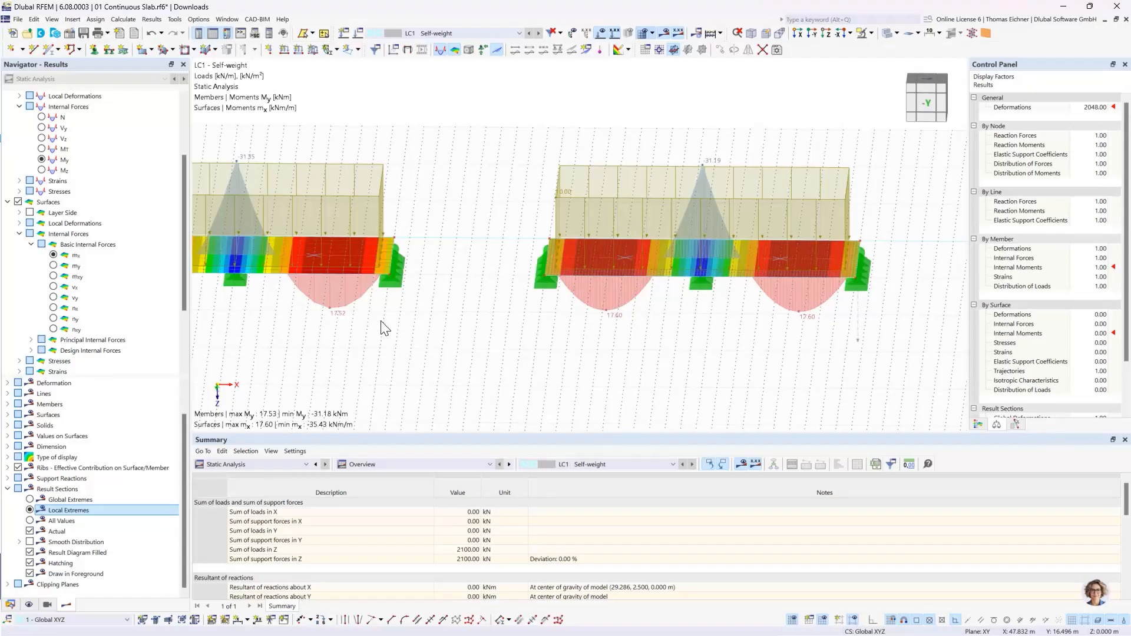
scroll(341, 317, "down", 5)
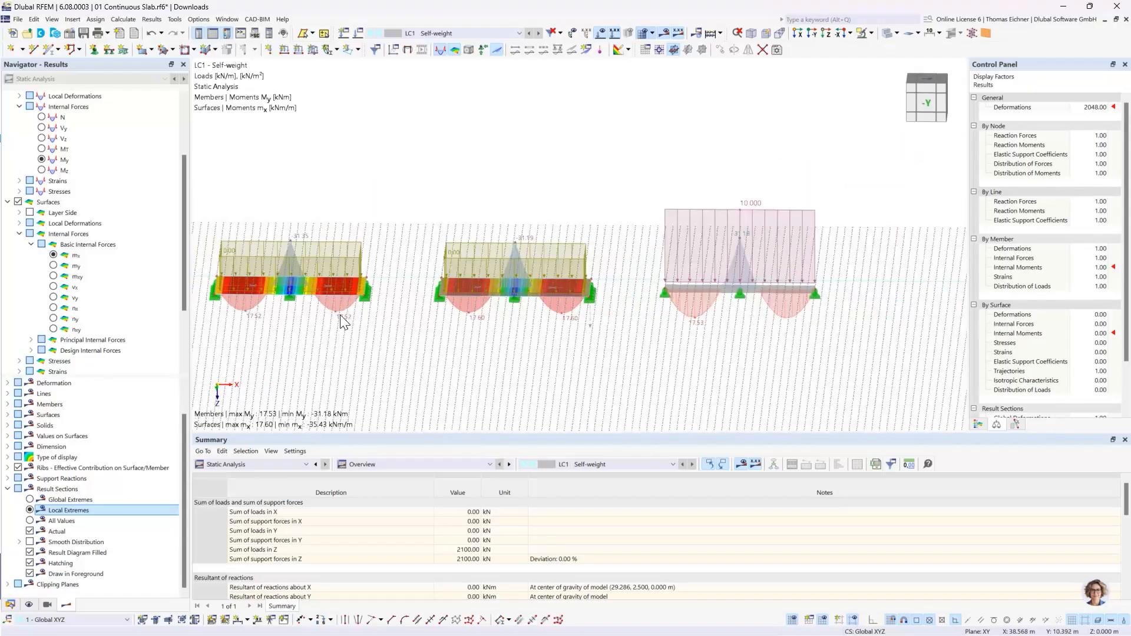
middle_click_drag(325, 188, 526, 186)
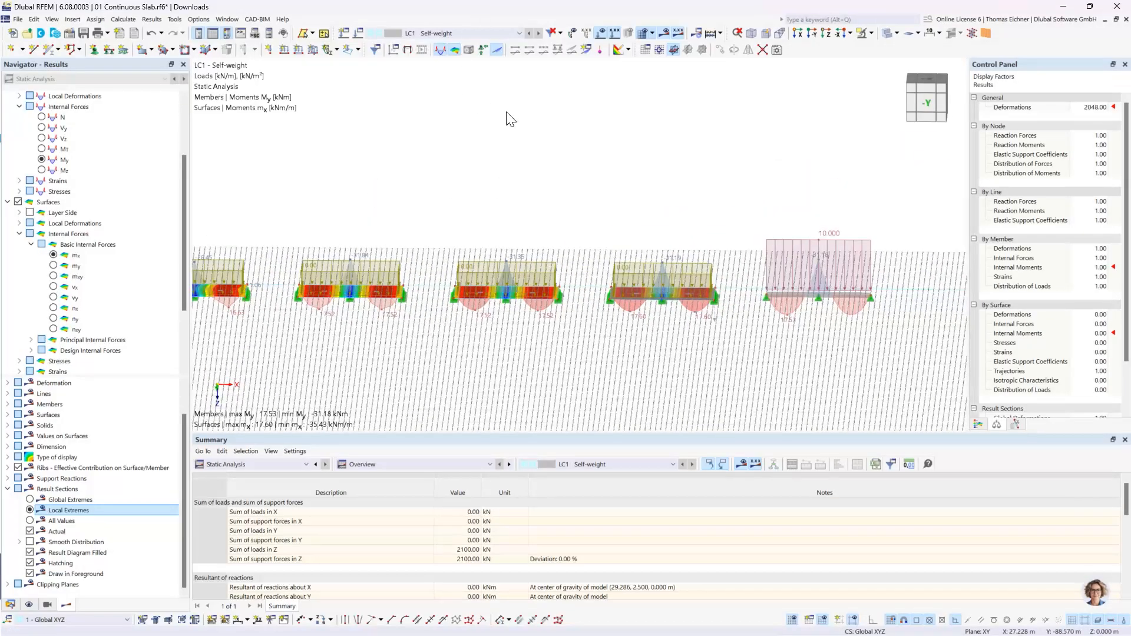
- Return to the -Y view and hide the loads, leaving only the moment diagrams of the slabs and the beam
left_click(811, 34)
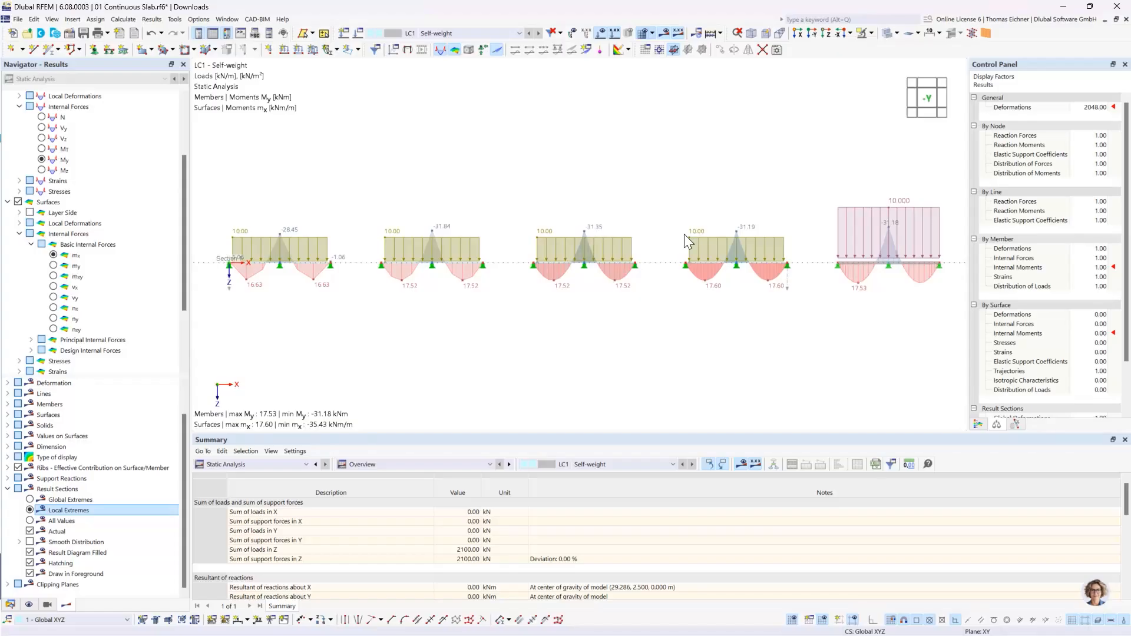
scroll(866, 255, "up", 2)
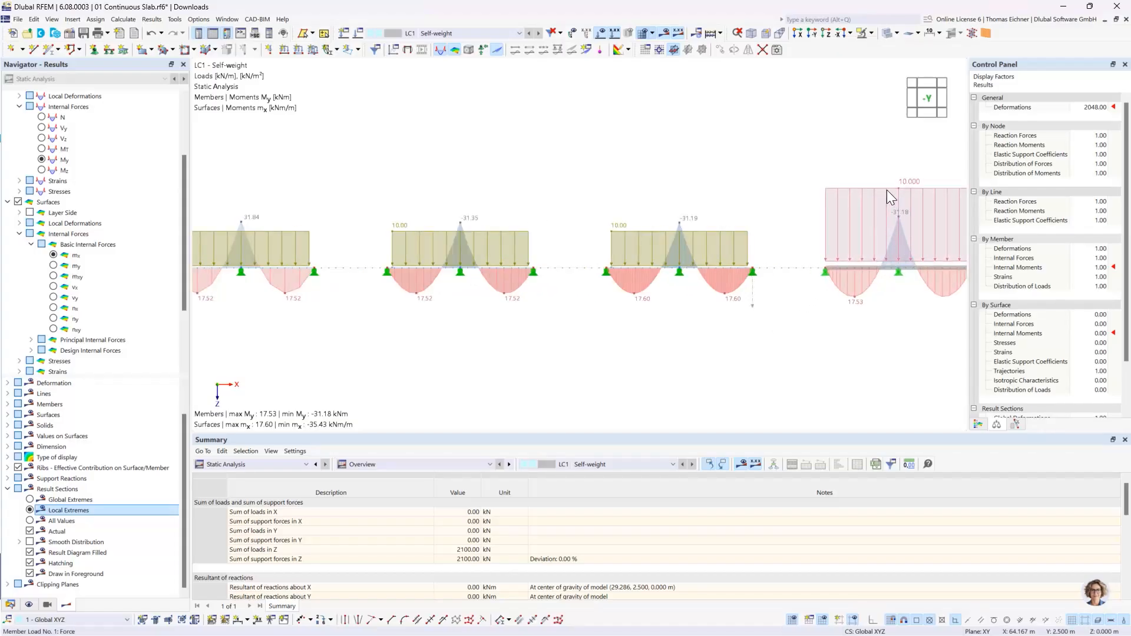
left_click(601, 33)
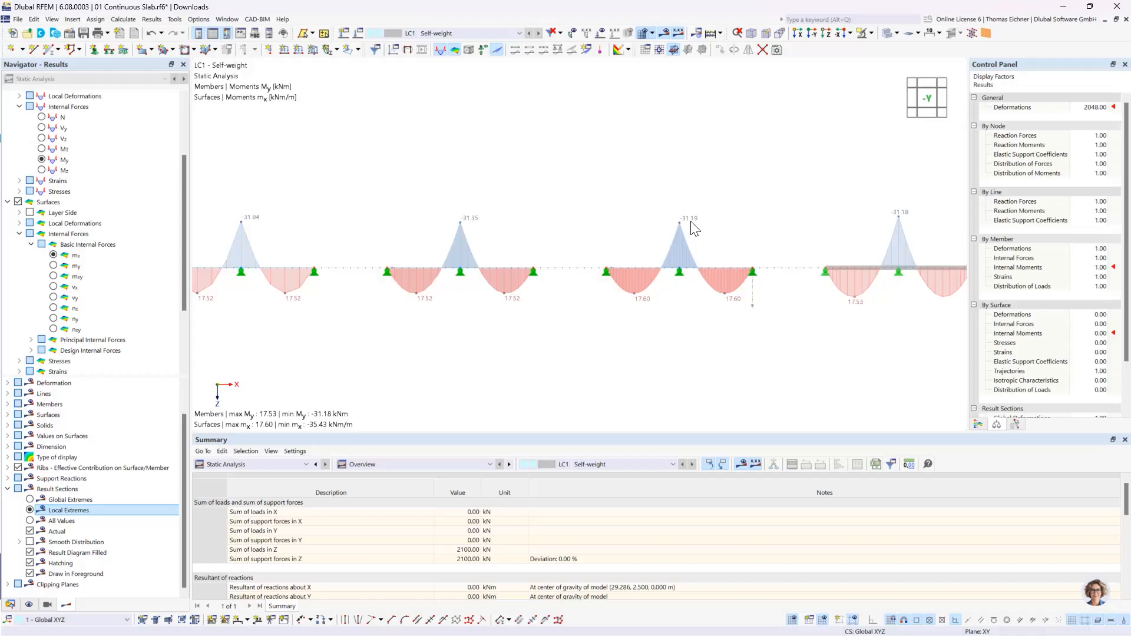
scroll(581, 182, "down", 2)
middle_click_drag(390, 174, 496, 177)
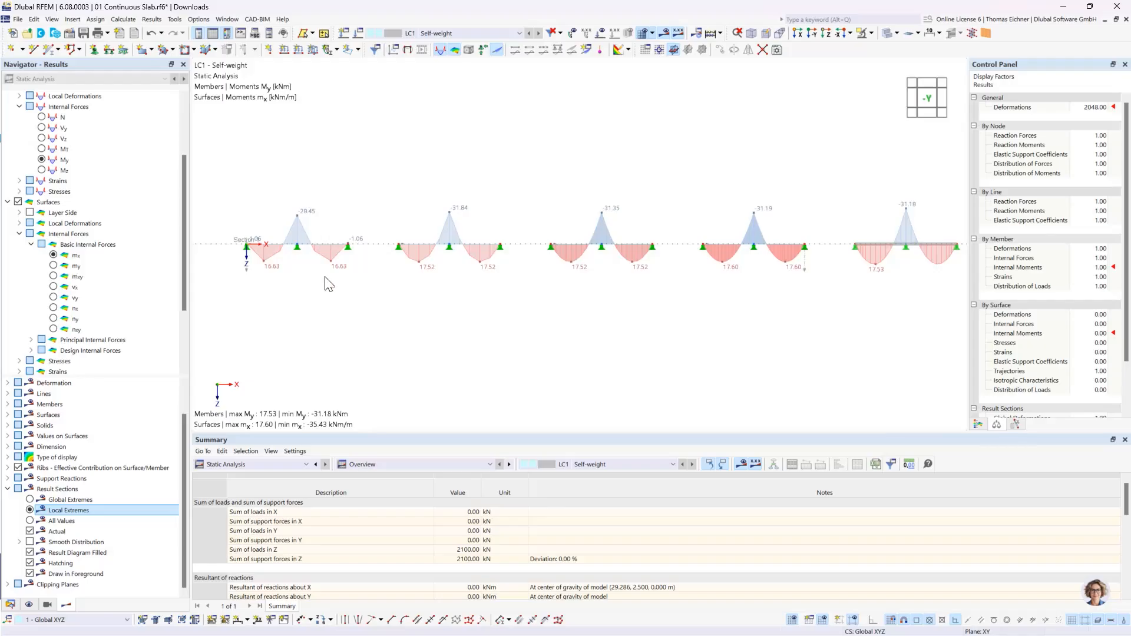
- Open the result diagrams for the result section that runs through the slabs
scroll(247, 273, "up", 3)
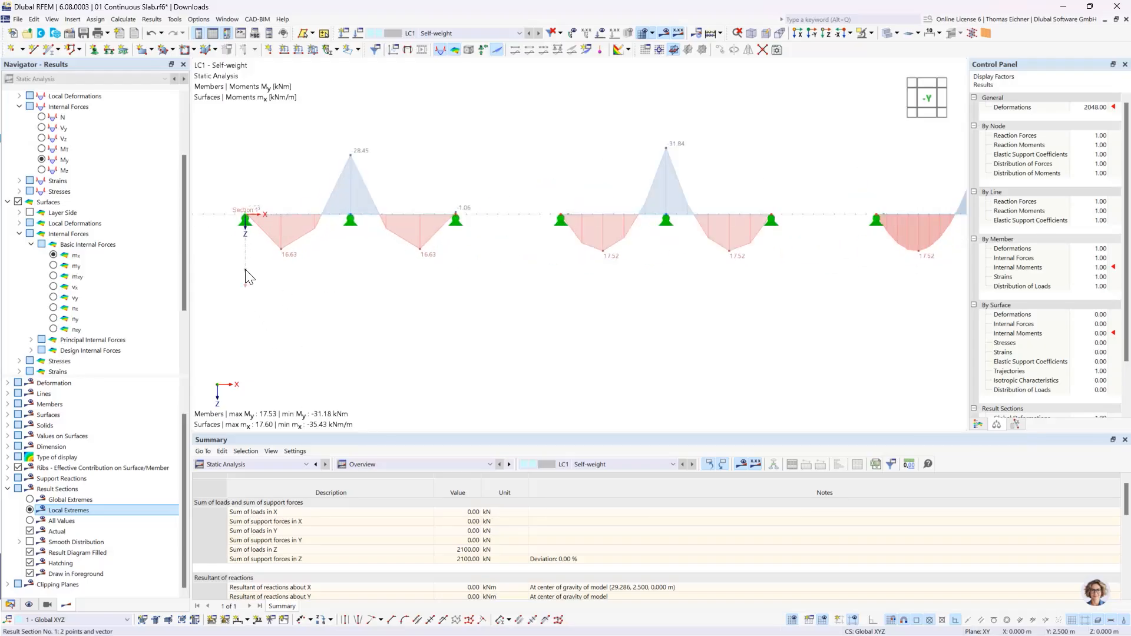
left_click(245, 270)
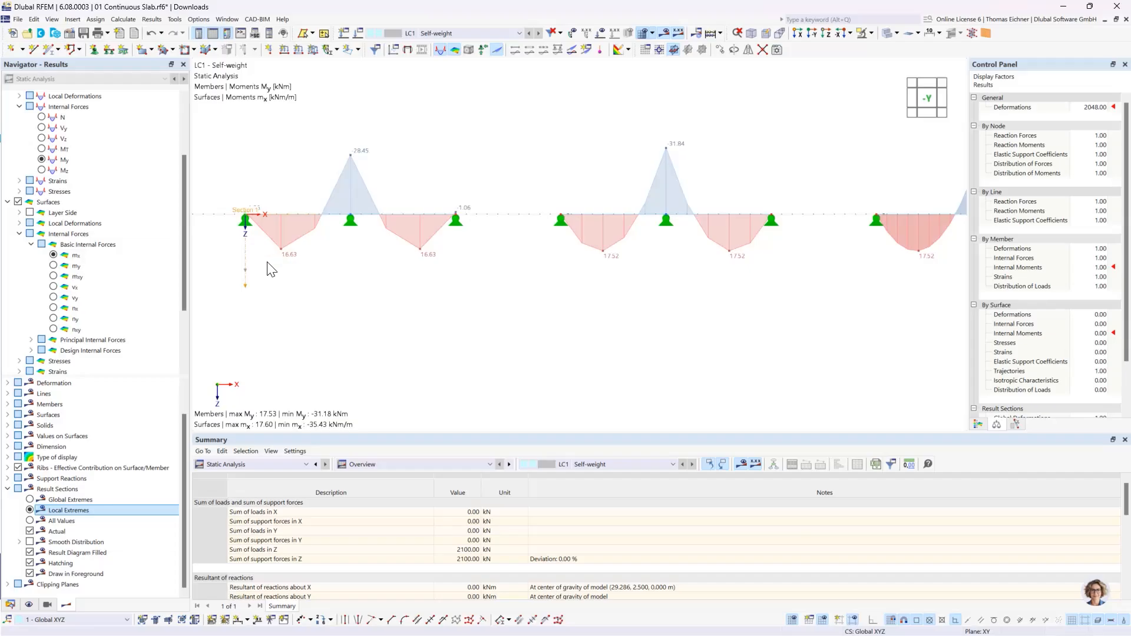
right_click(245, 271)
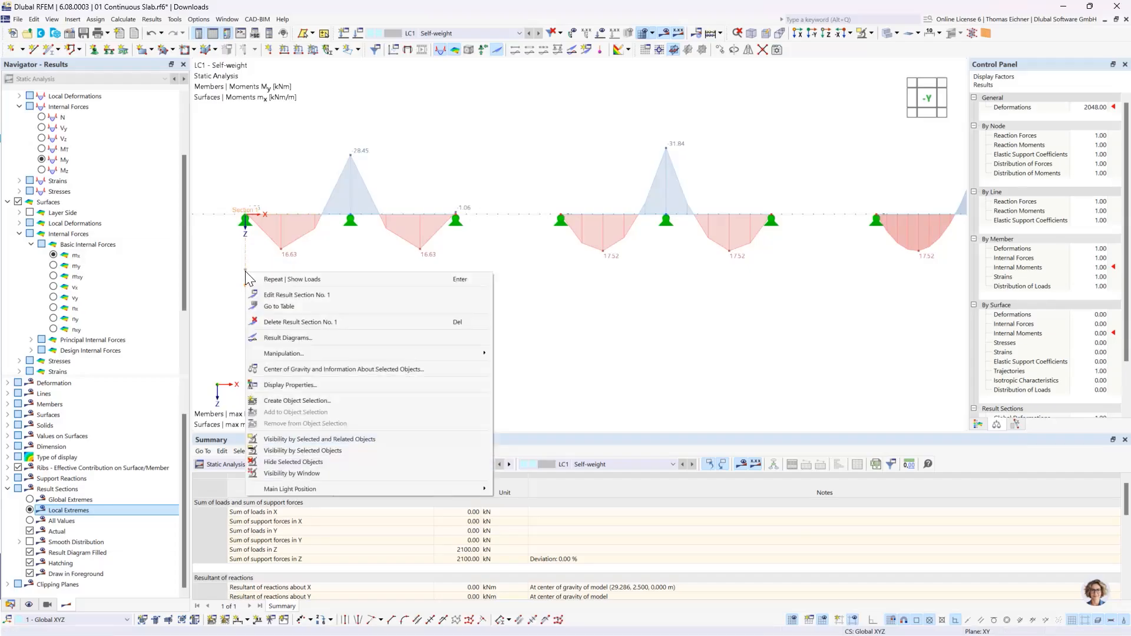
left_click(299, 338)
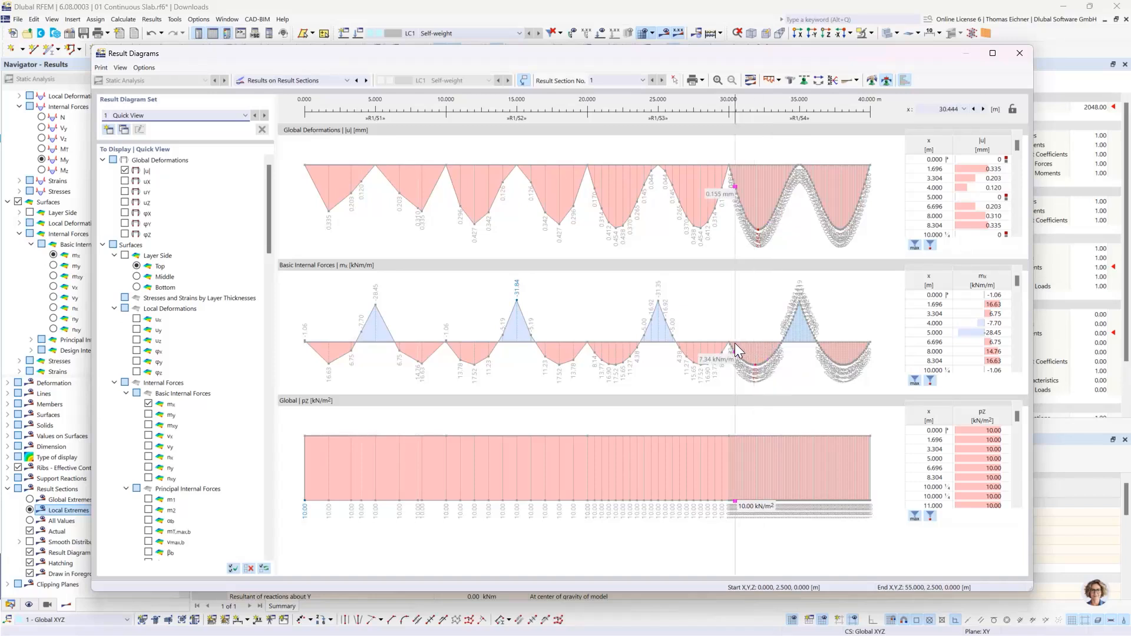
- Filter the mx value list to its extremes and restore the full list, checking the diagrams against the model behind
left_click(915, 381)
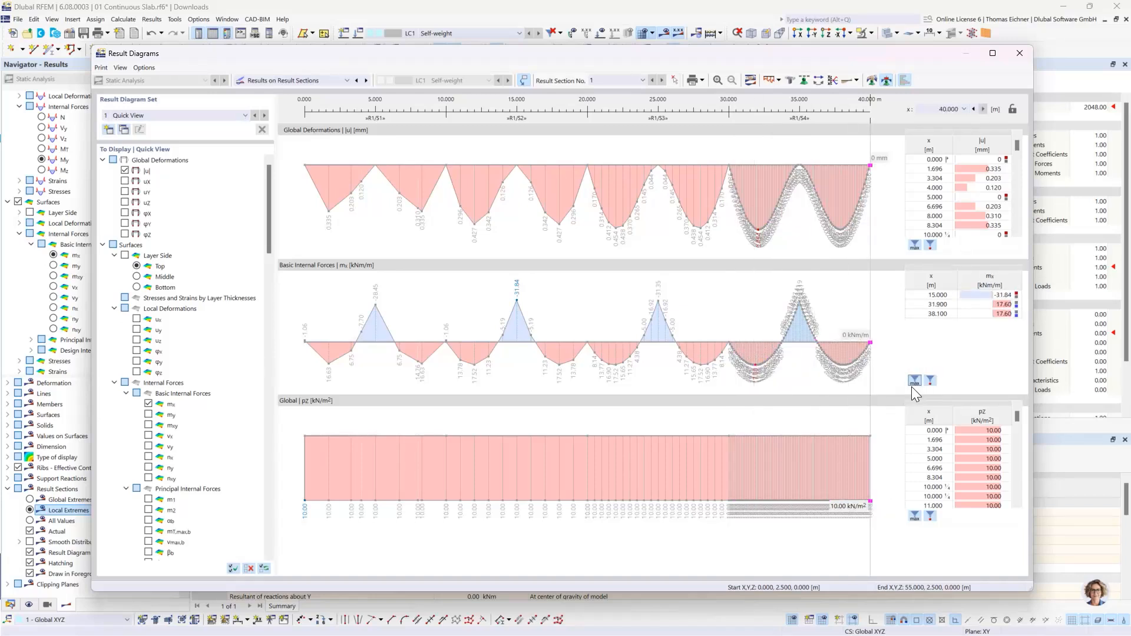
left_click(913, 383)
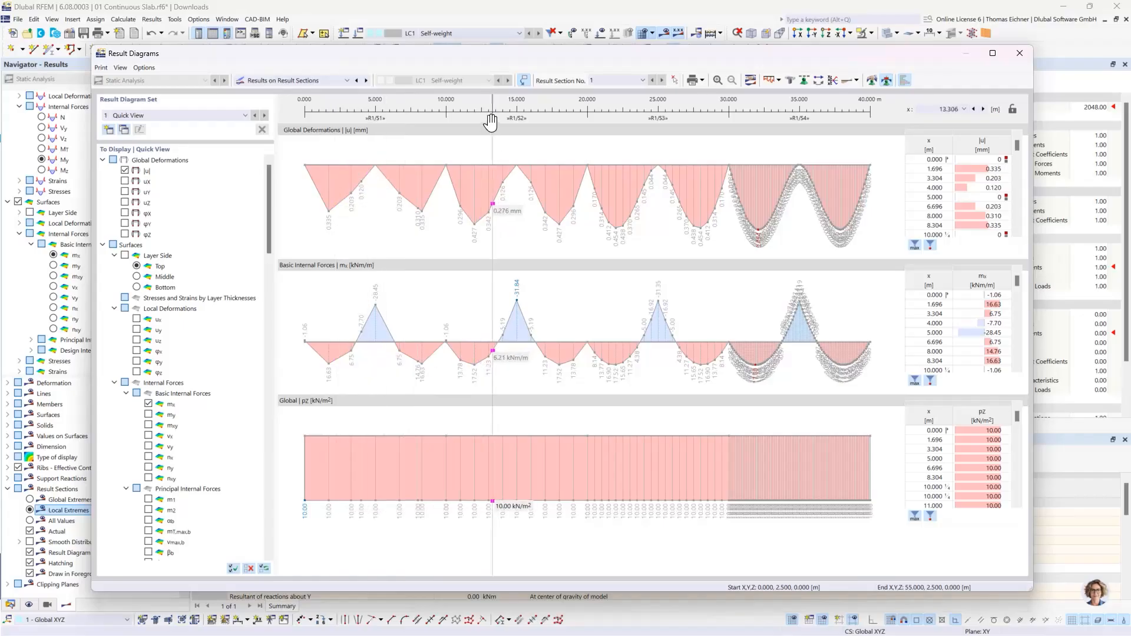
left_click_drag(443, 52, 439, 259)
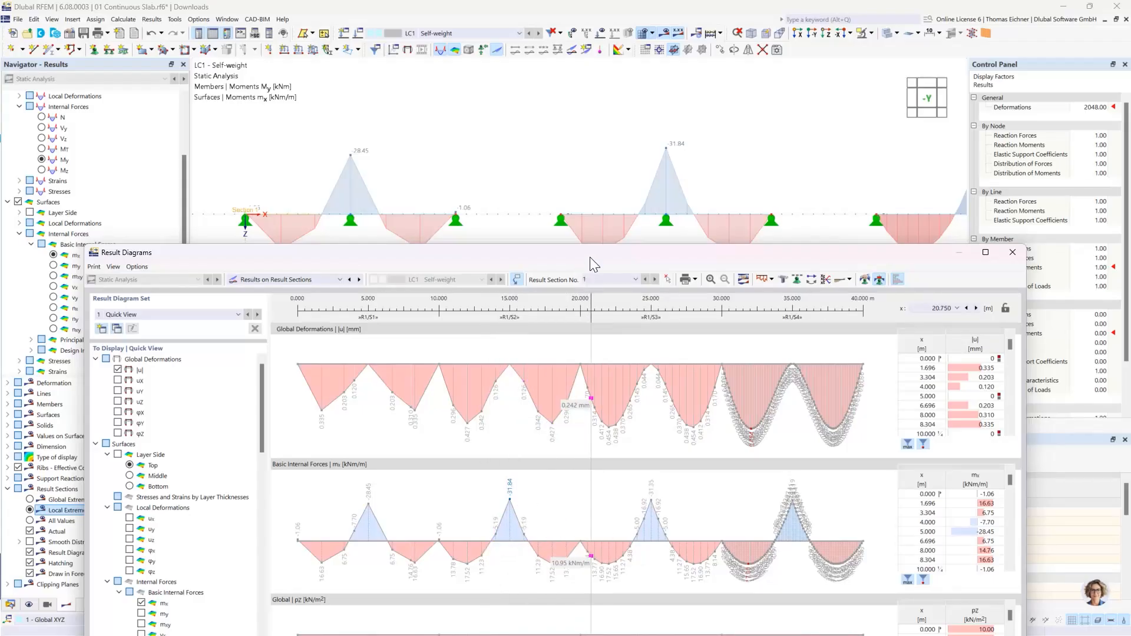
left_click_drag(591, 252, 565, 44)
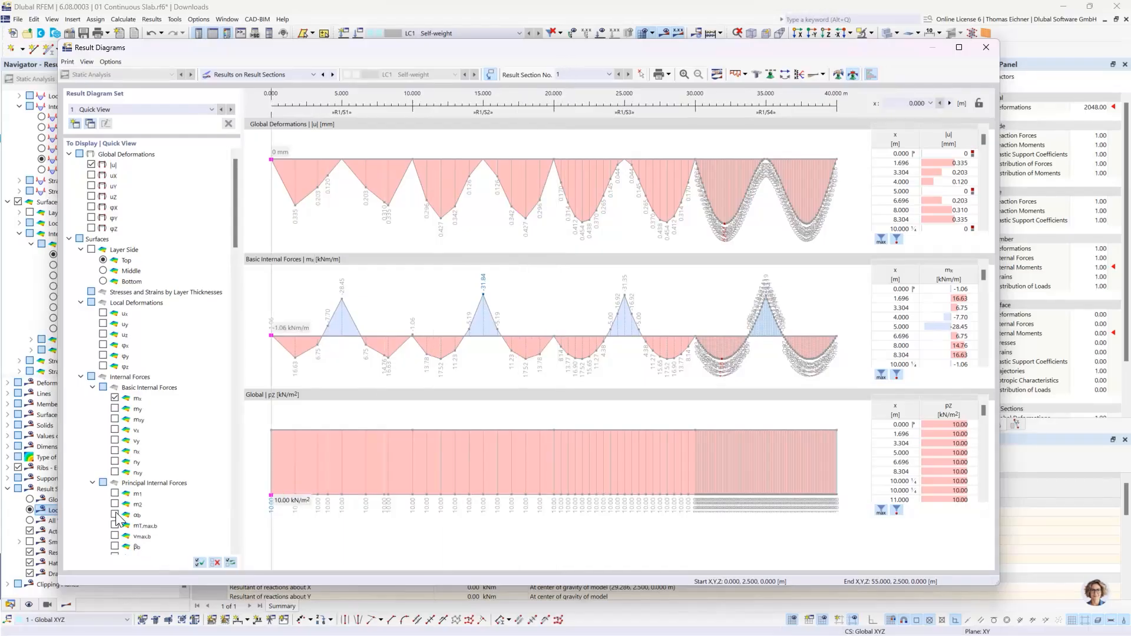
- Remove the global load distribution pz from the result diagrams and close them
scroll(125, 524, "down", 20)
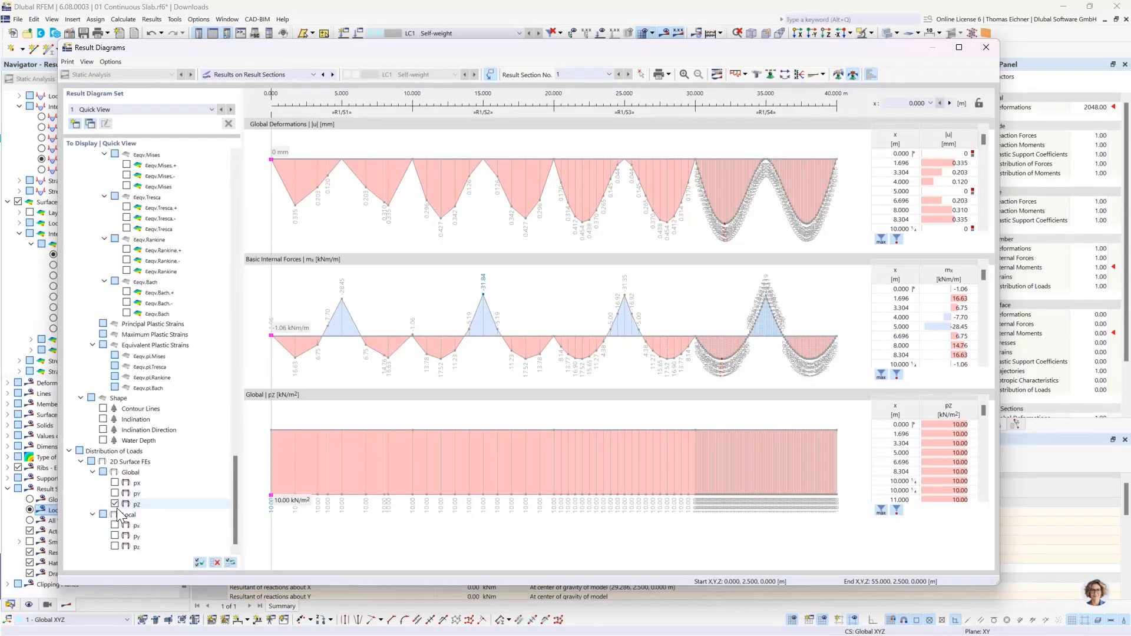
left_click(115, 504)
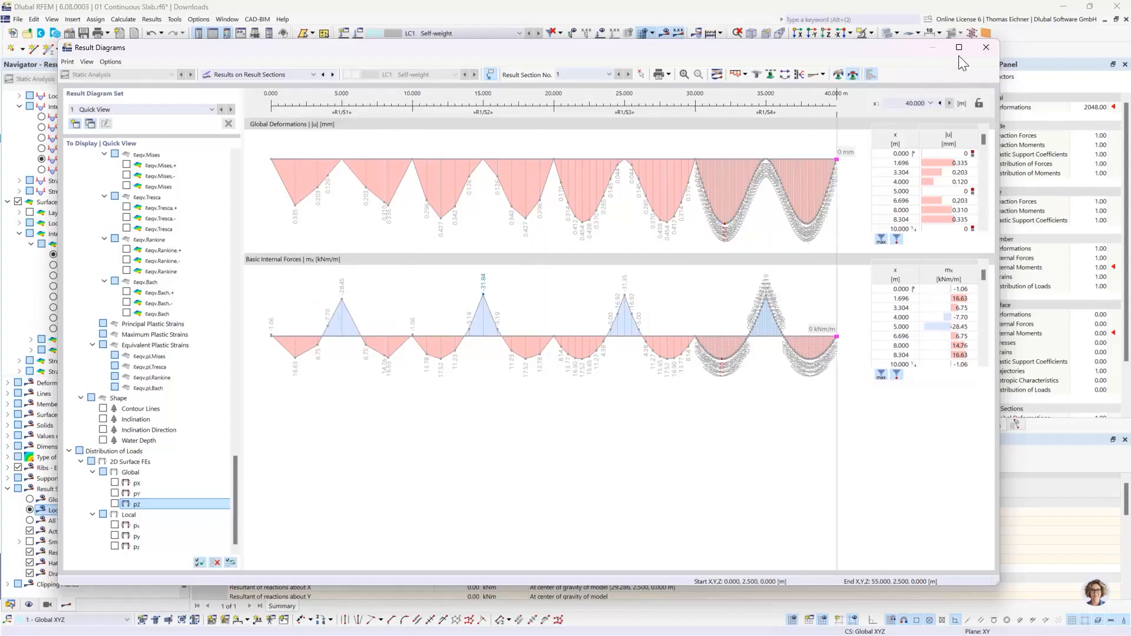
left_click(986, 47)
- Compare the span and support moments mx of the four slabs with the My moments of the two-span beam
scroll(725, 175, "down", 2)
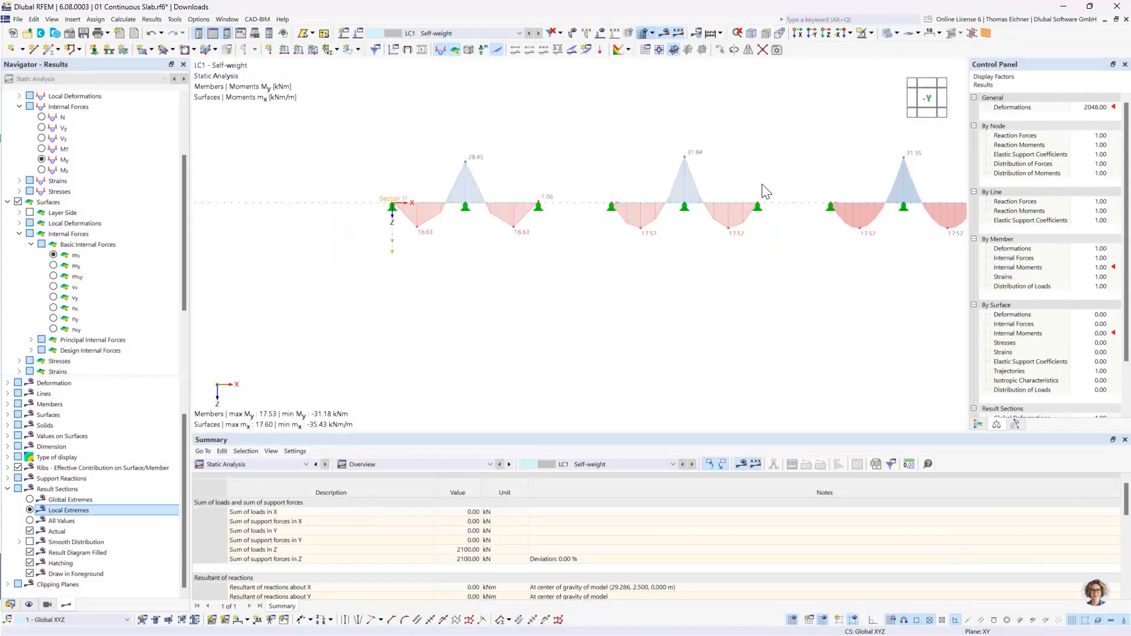
middle_click_drag(814, 177, 625, 268)
scroll(624, 267, "down", 2)
scroll(726, 258, "down", 2)
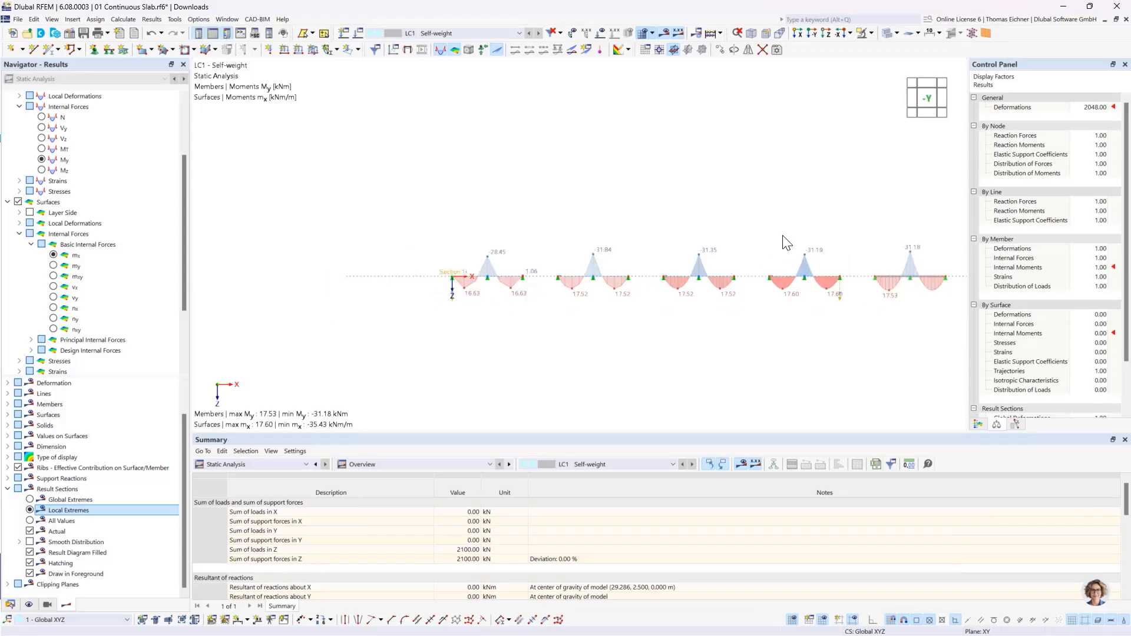
middle_click_drag(785, 228, 771, 246)
scroll(771, 247, "up", 2)
middle_click_drag(711, 273, 698, 234)
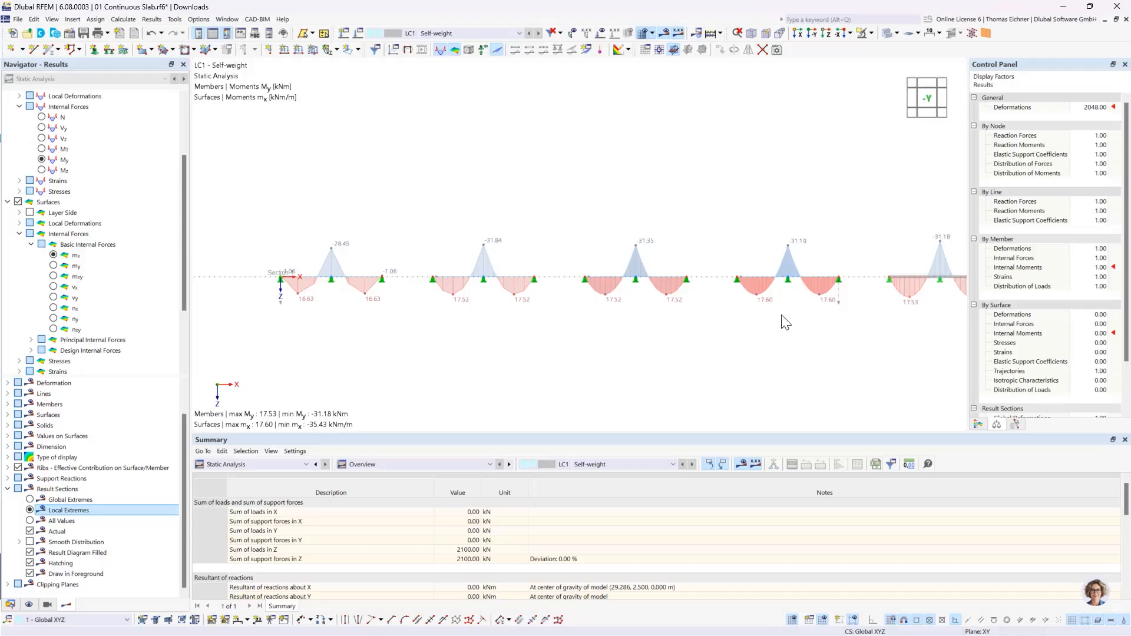
- Display all values instead of only local extremes on the result section's mx diagrams
scroll(766, 284, "up", 4)
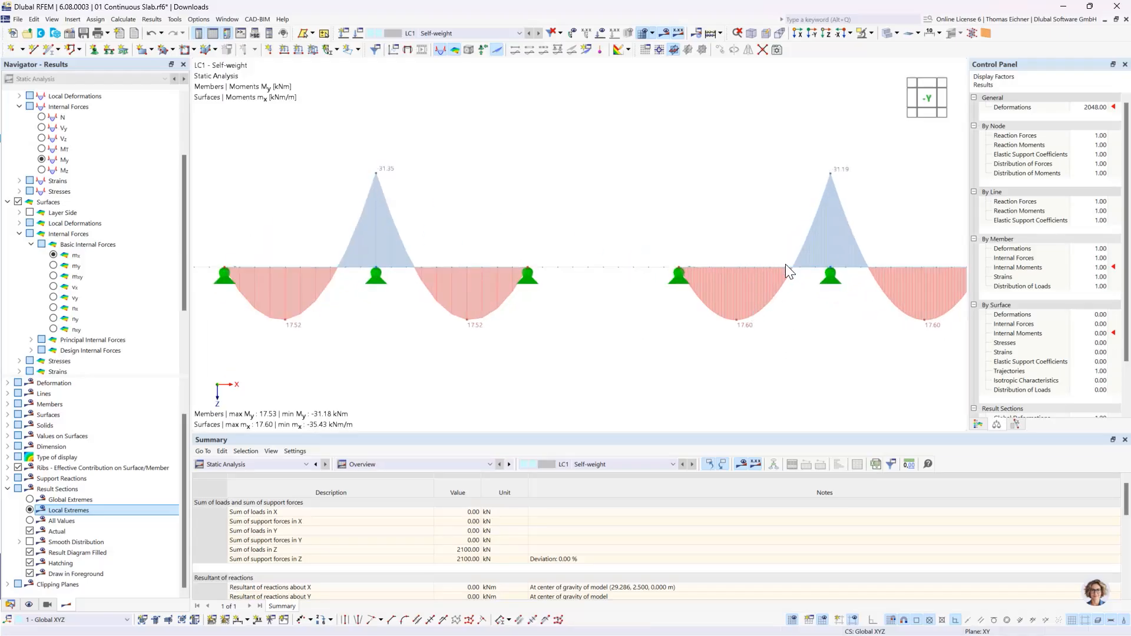
scroll(783, 264, "down", 4)
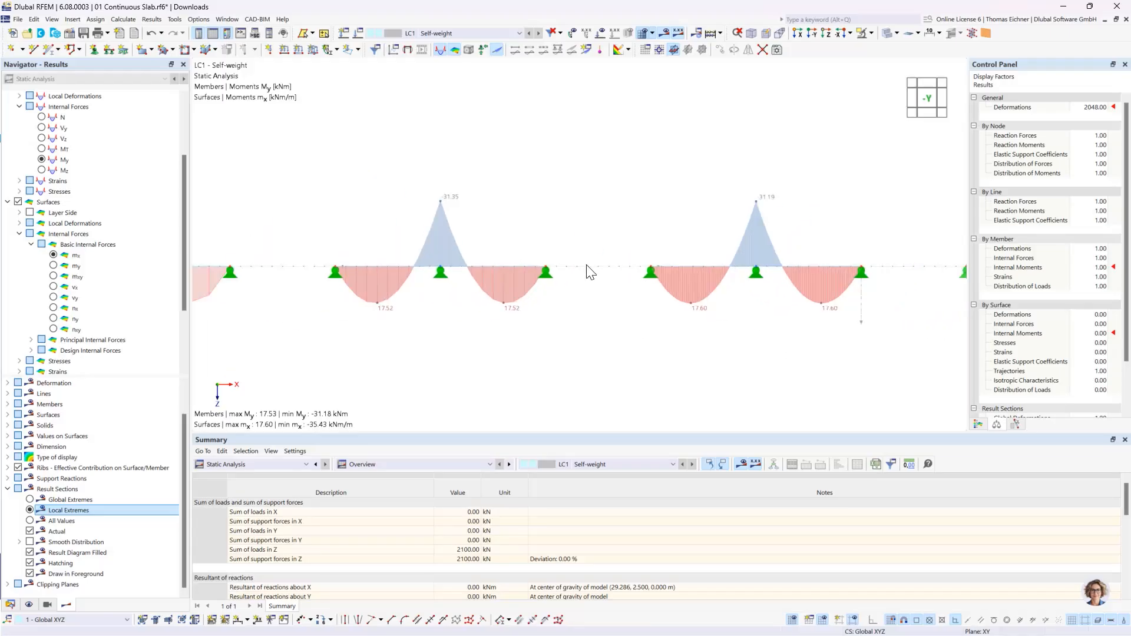
left_click(47, 520)
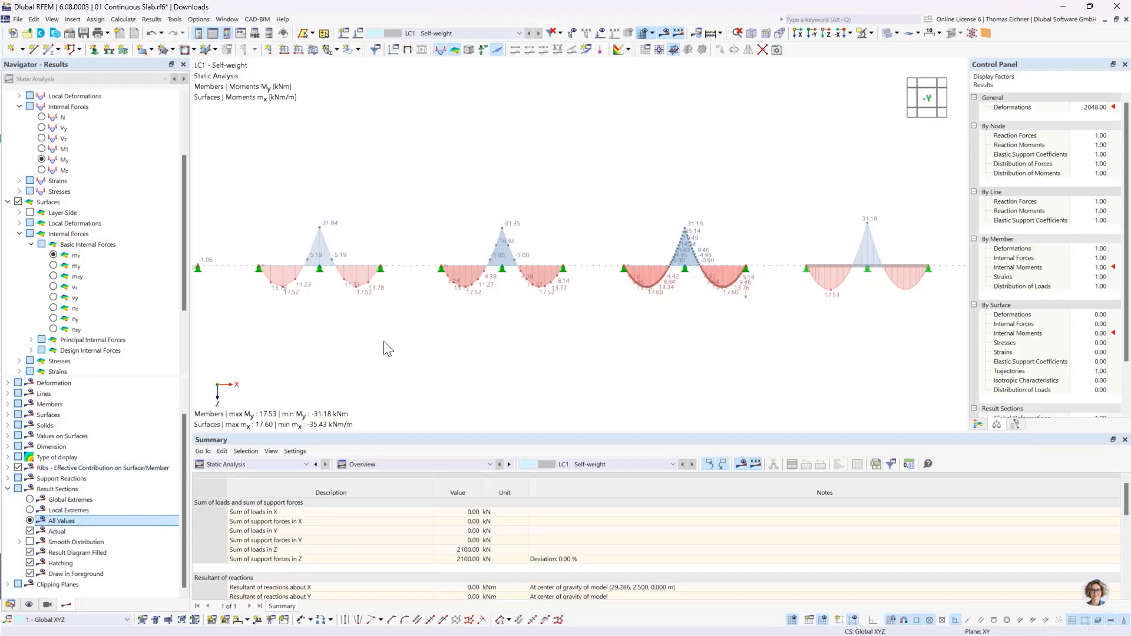
- Examine the mx values along the coarsest-meshed slab and check its moment contours in plan view
middle_click_drag(409, 352, 692, 380)
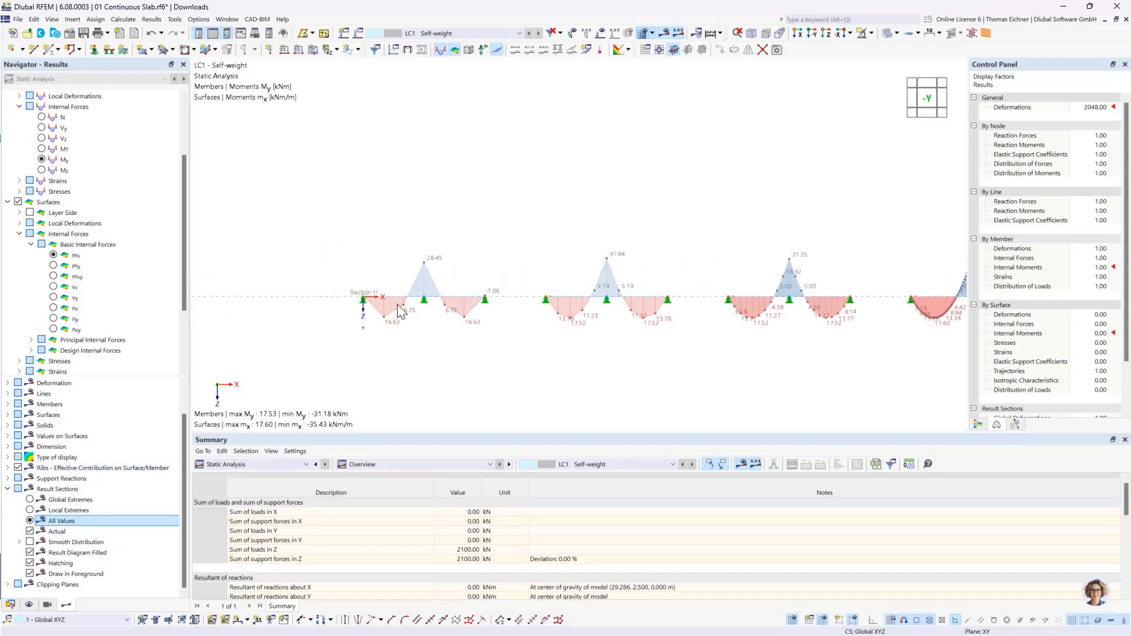
scroll(399, 308, "up", 3)
scroll(427, 356, "up", 1)
middle_click_drag(450, 377, 449, 331)
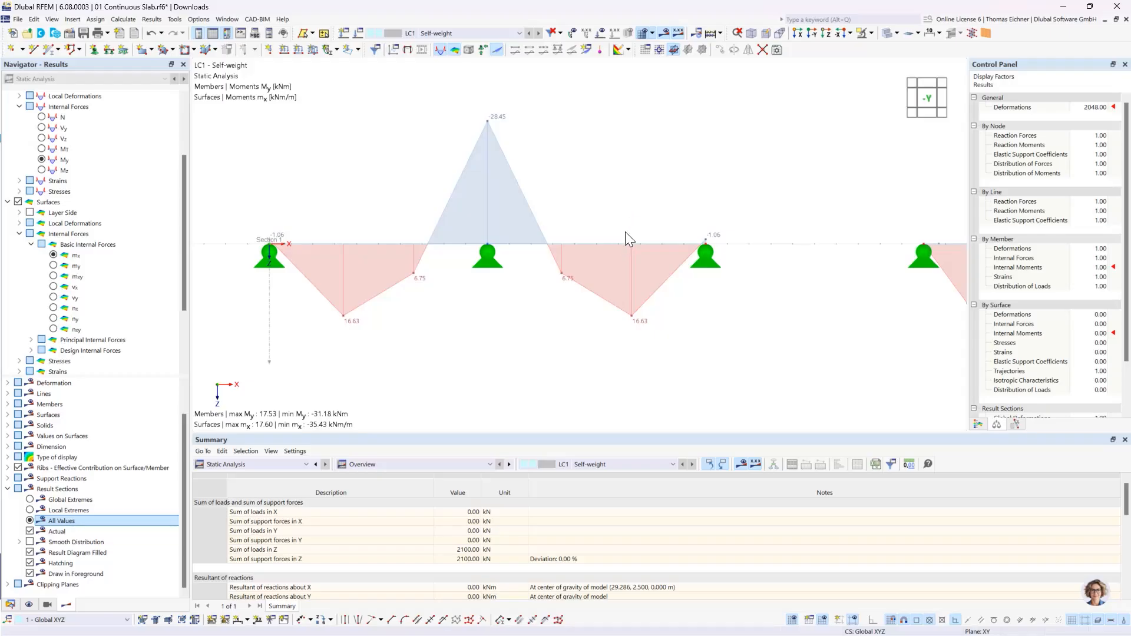
middle_click_drag(609, 204, 601, 301, "ctrl")
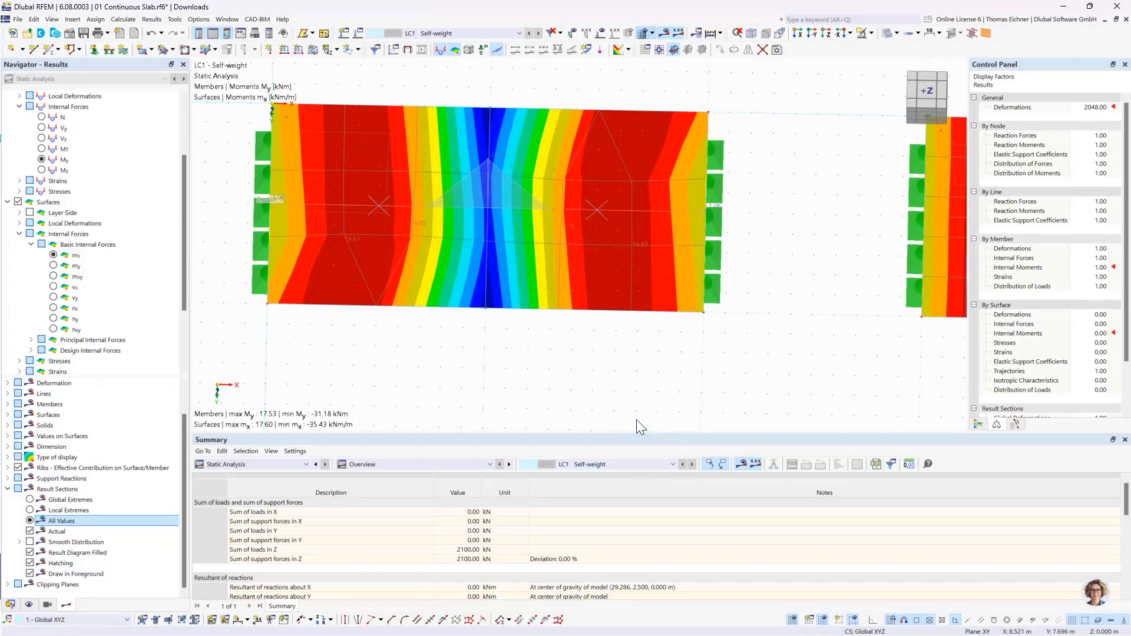
middle_click_drag(636, 420, 640, 311, "ctrl")
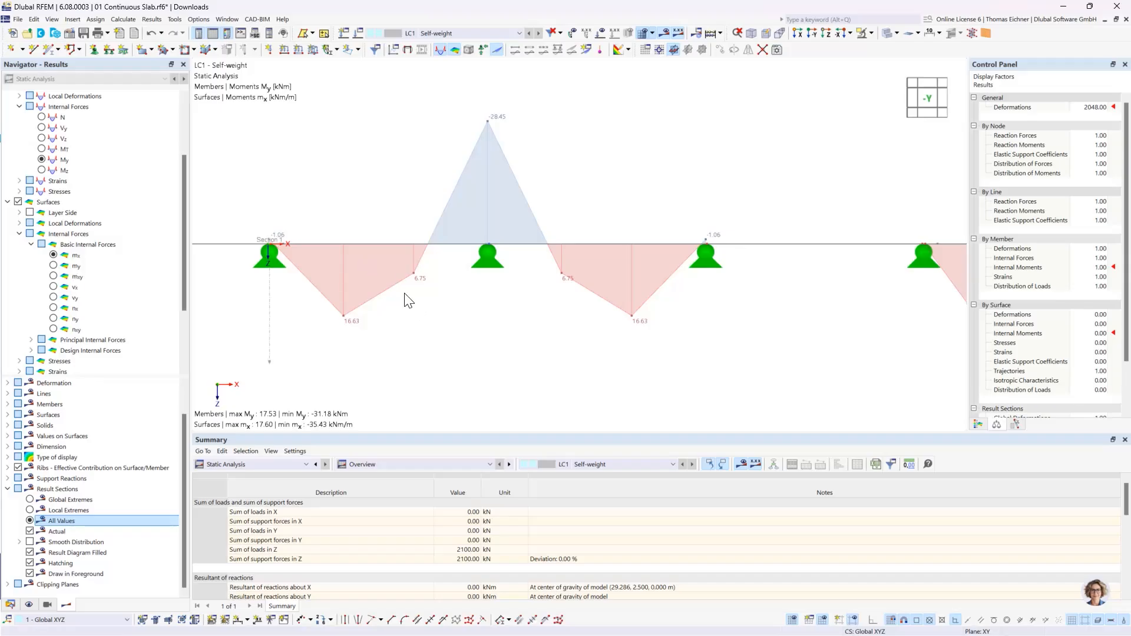
- Examine the mx values along the finest-meshed slab and compare its diagram with the other slabs and the beam
scroll(405, 299, "down", 5)
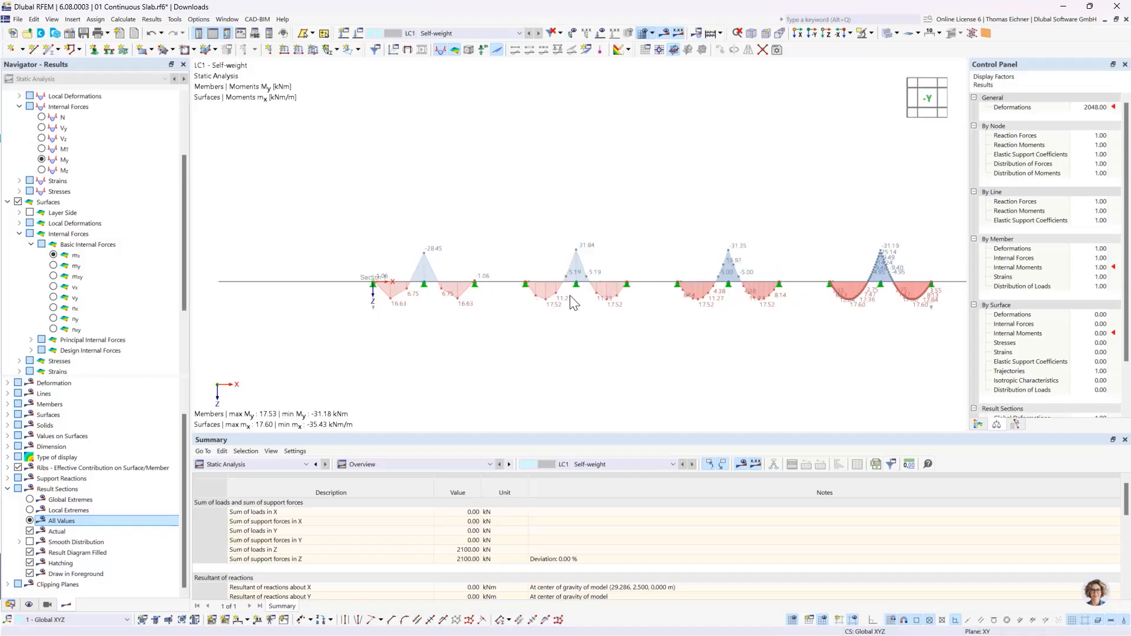
middle_click_drag(781, 223, 550, 263)
scroll(551, 263, "up", 4)
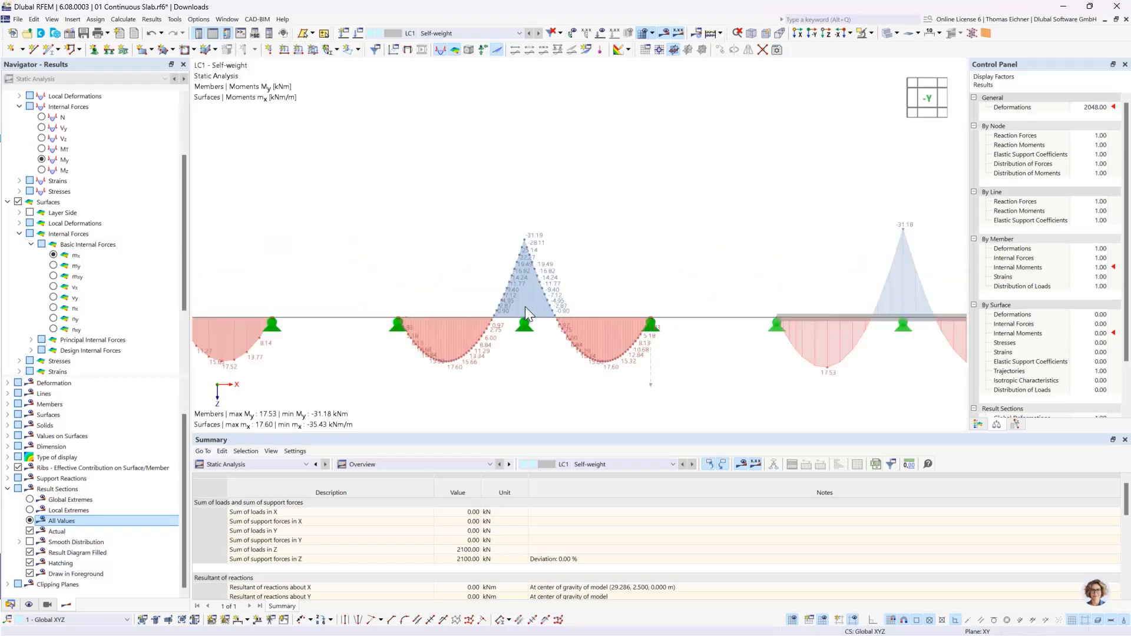
scroll(524, 307, "up", 2)
middle_click_drag(409, 272, 403, 247)
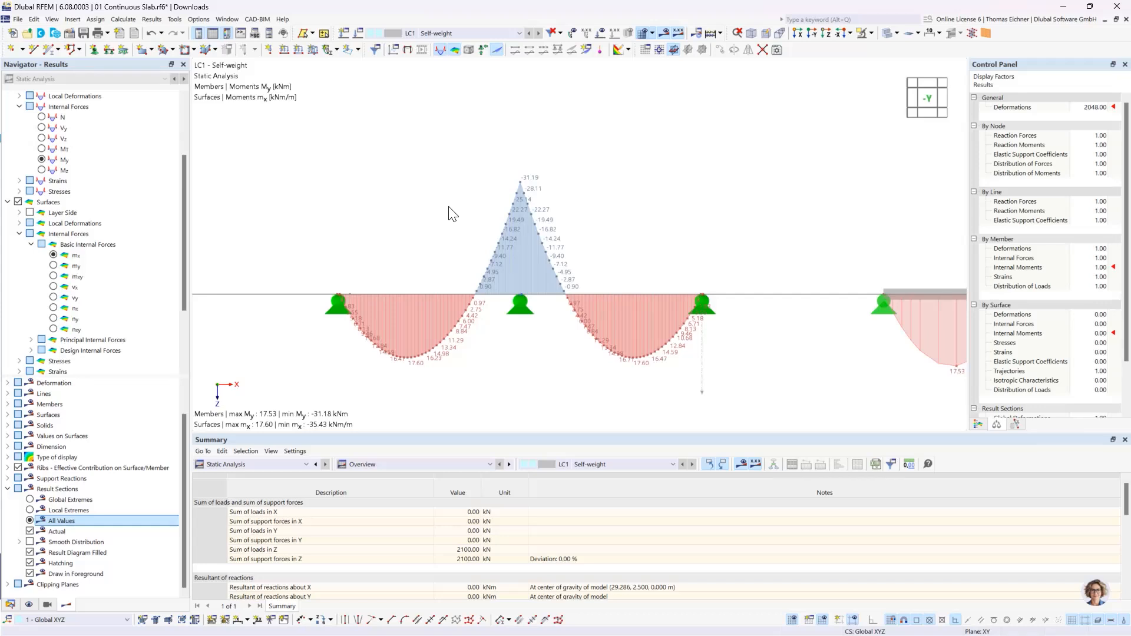
scroll(399, 300, "down", 5)
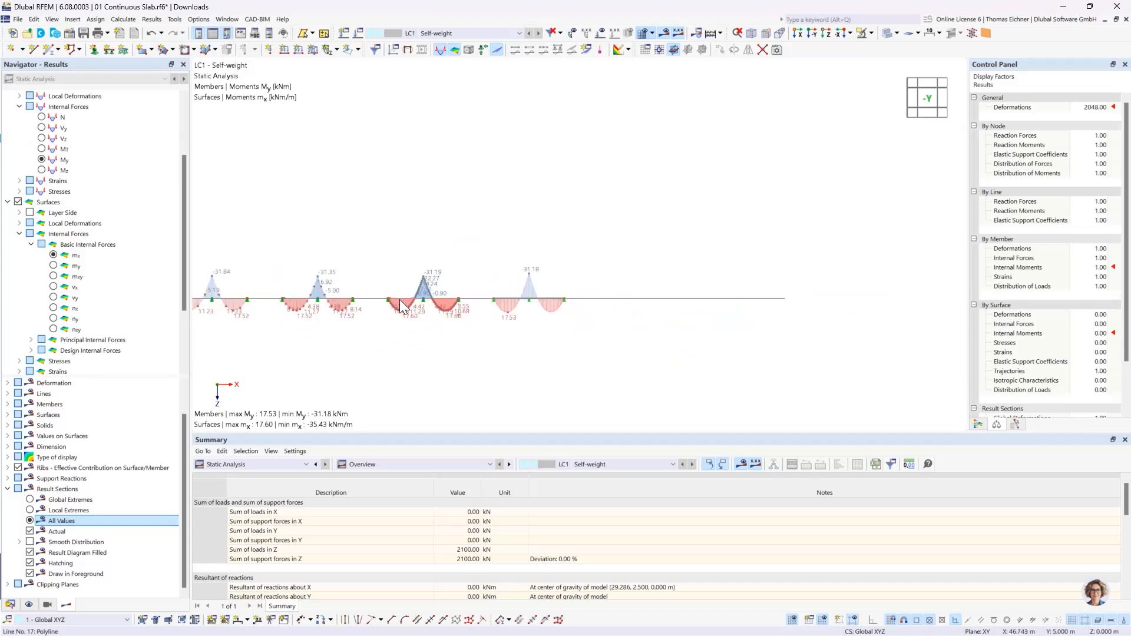
scroll(399, 300, "up", 1)
middle_click_drag(382, 284, 541, 306)
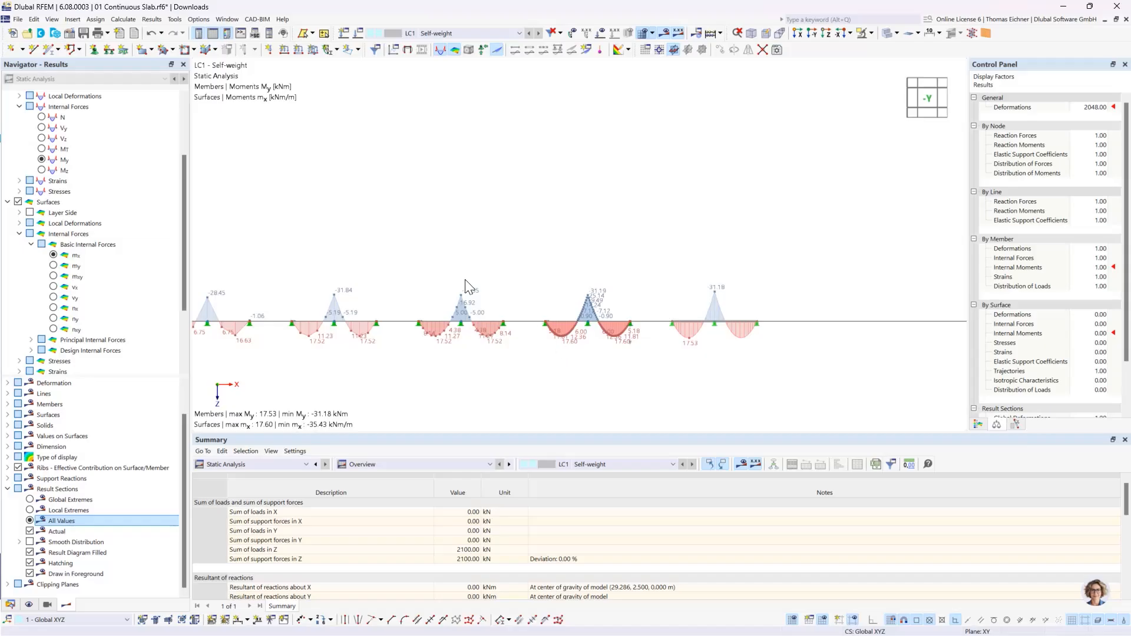
middle_click_drag(411, 251, 488, 249)
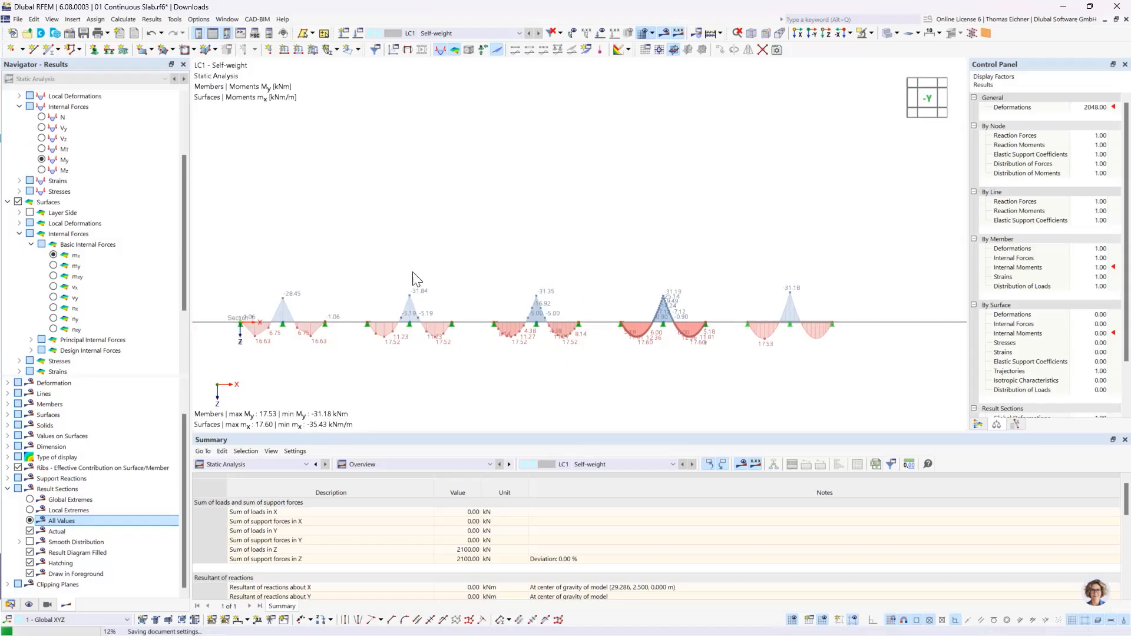
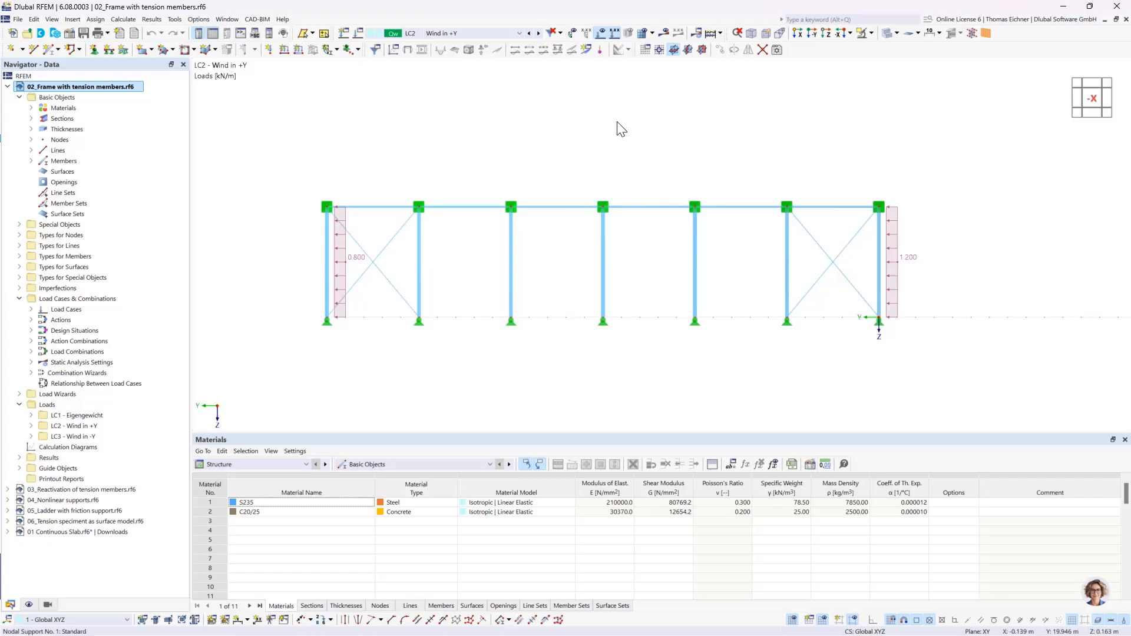
- Delete the crossed diagonal members in both end bays of the frame
left_click(342, 261)
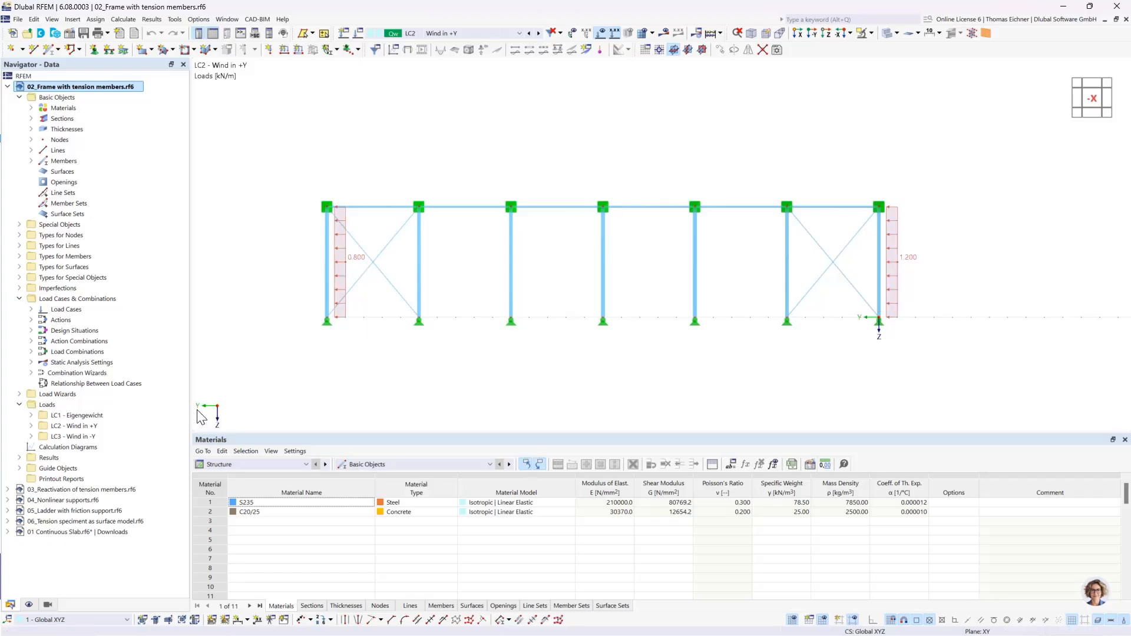
left_click_drag(398, 317, 373, 243)
key("Delete")
left_click_drag(851, 299, 819, 213)
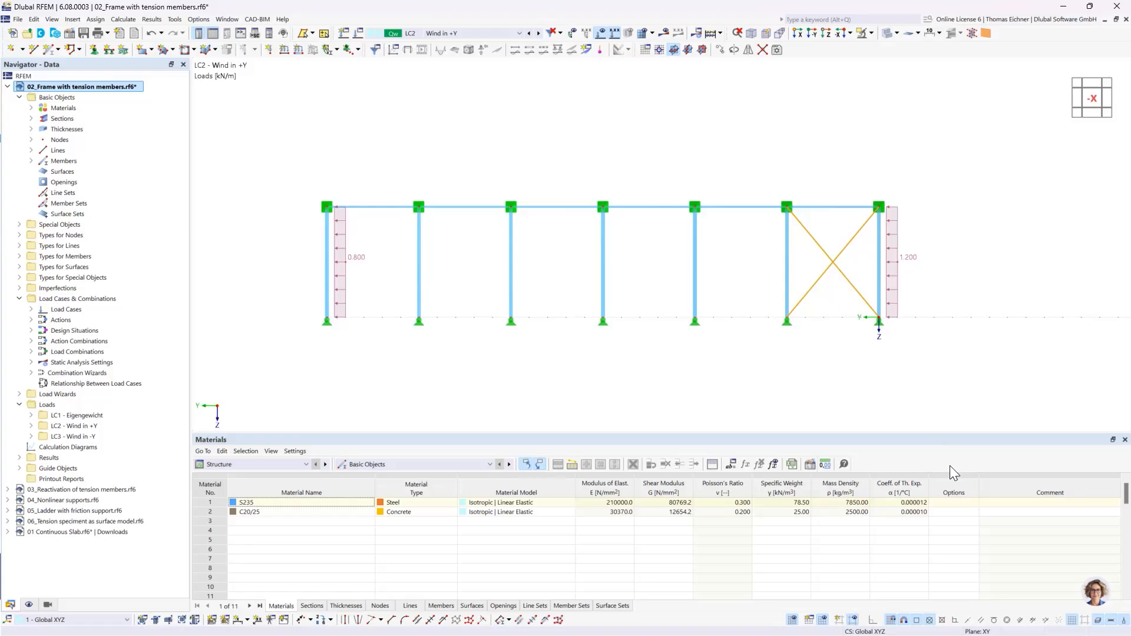
key("Delete")
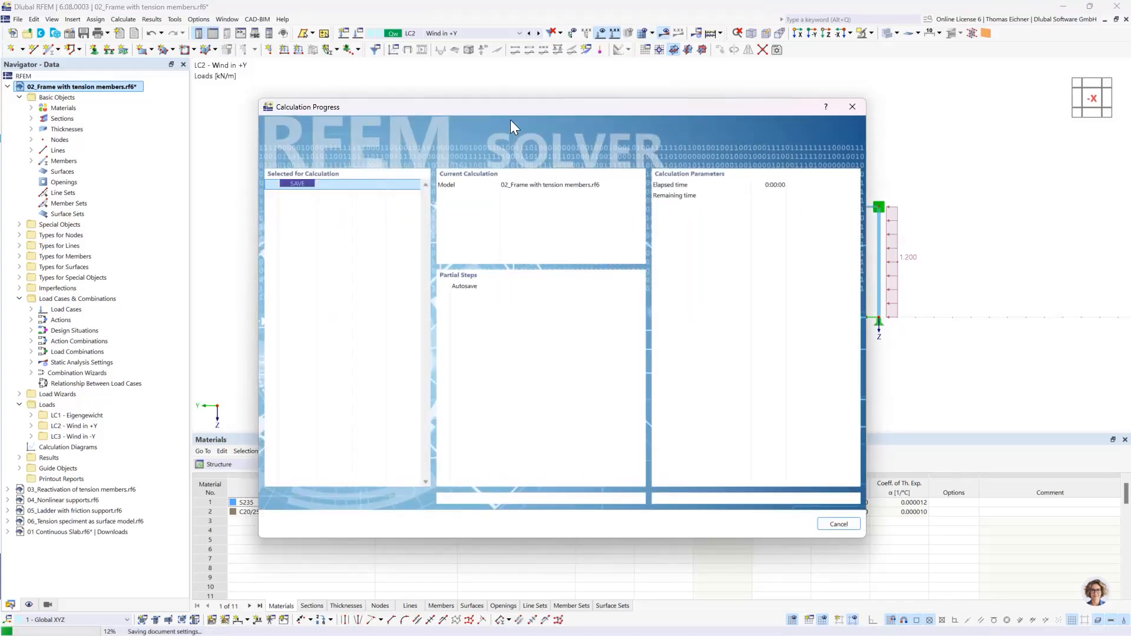
- Calculate LC2 without the diagonal bracing and examine the description of the reported calculation error
left_click_drag(519, 106, 552, 306)
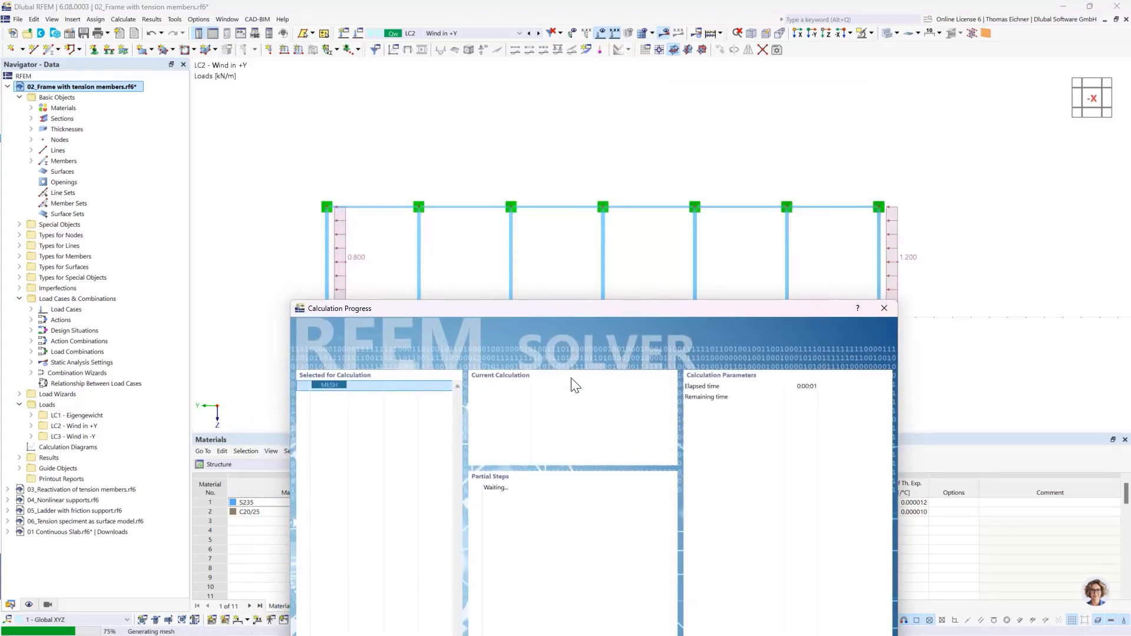
left_click_drag(601, 310, 613, 187)
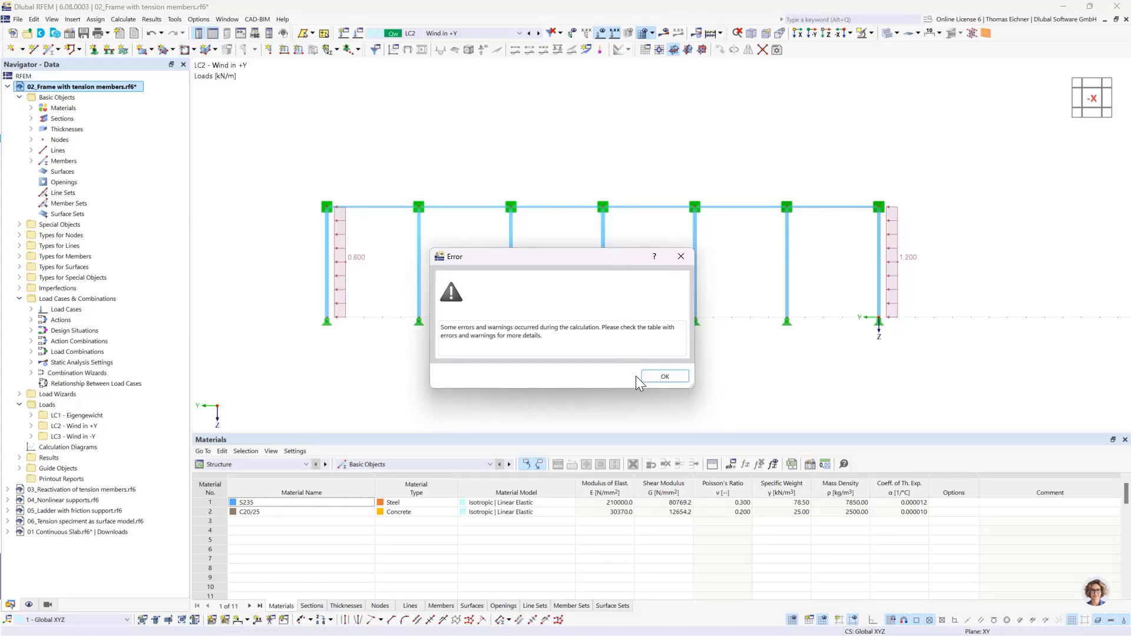
left_click(660, 377)
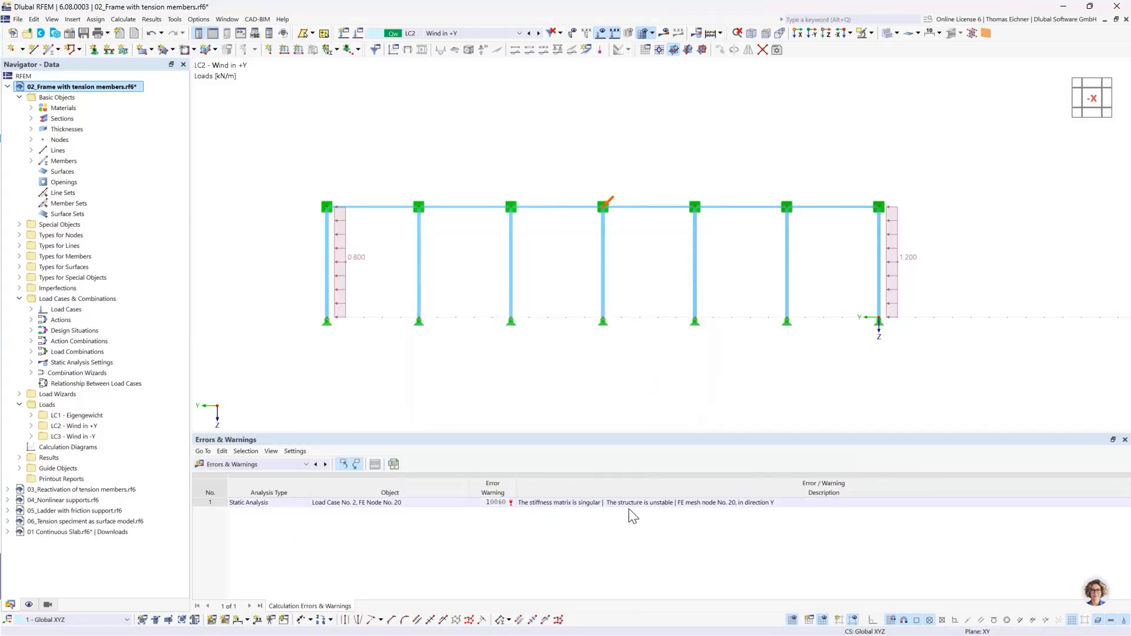
left_click(564, 502)
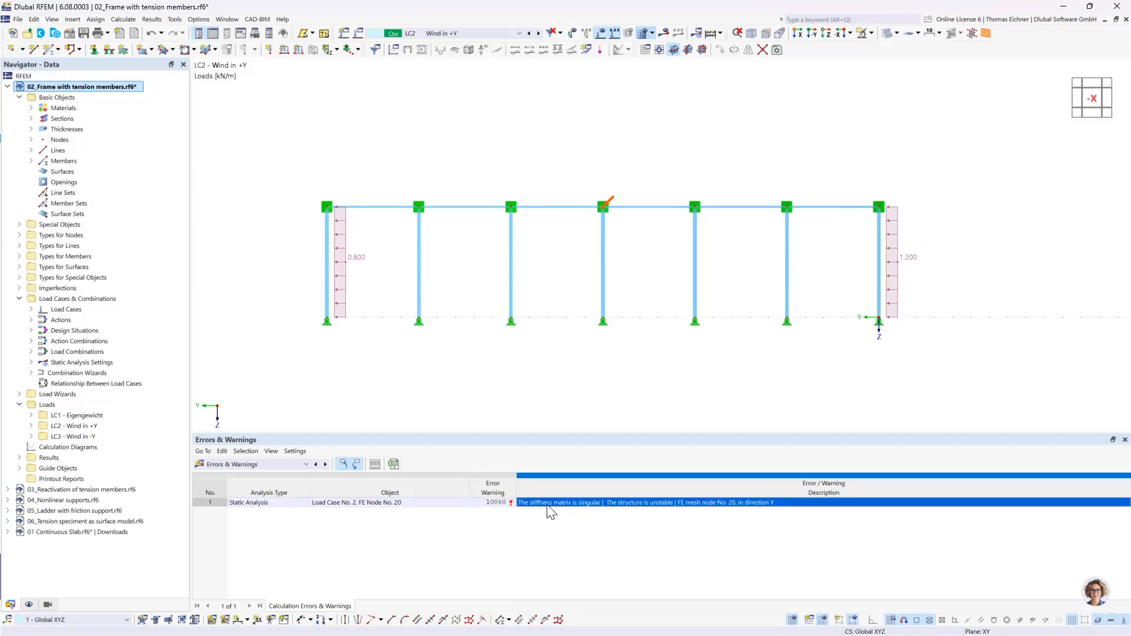
left_click(587, 529)
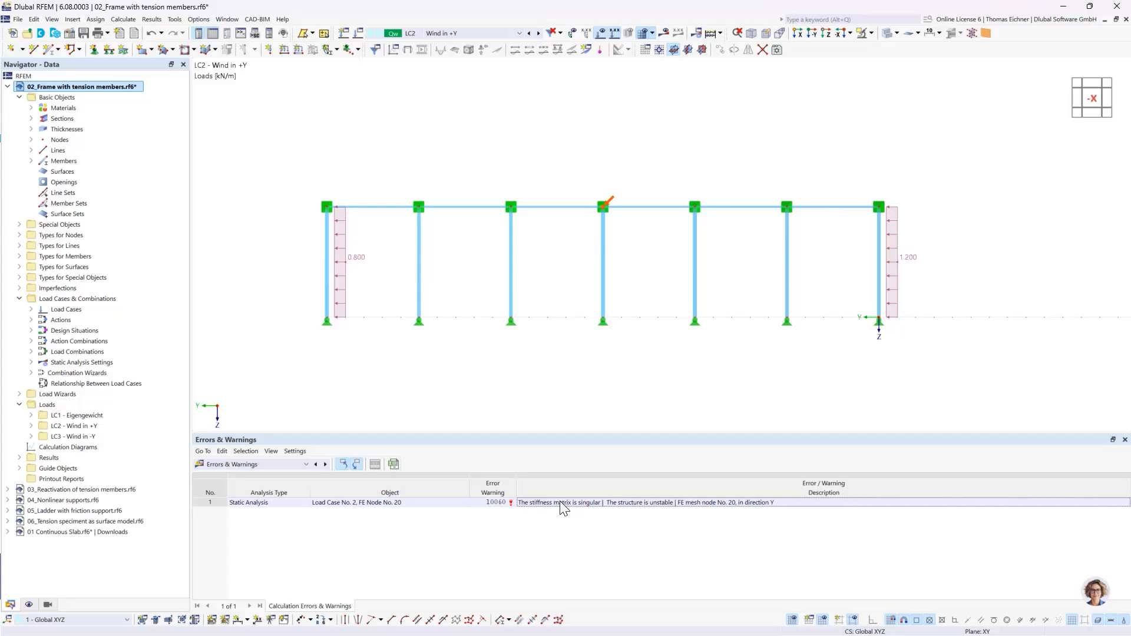
left_click(560, 502)
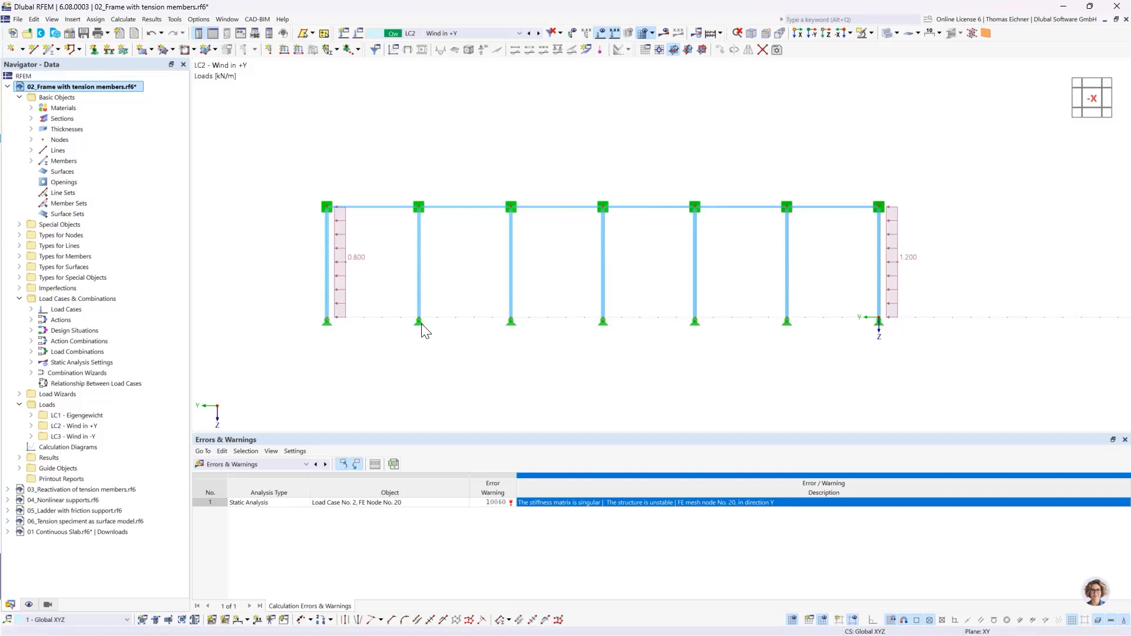
- Undo the deletion of the diagonal members in both end bays
left_click(879, 208)
left_click(151, 34)
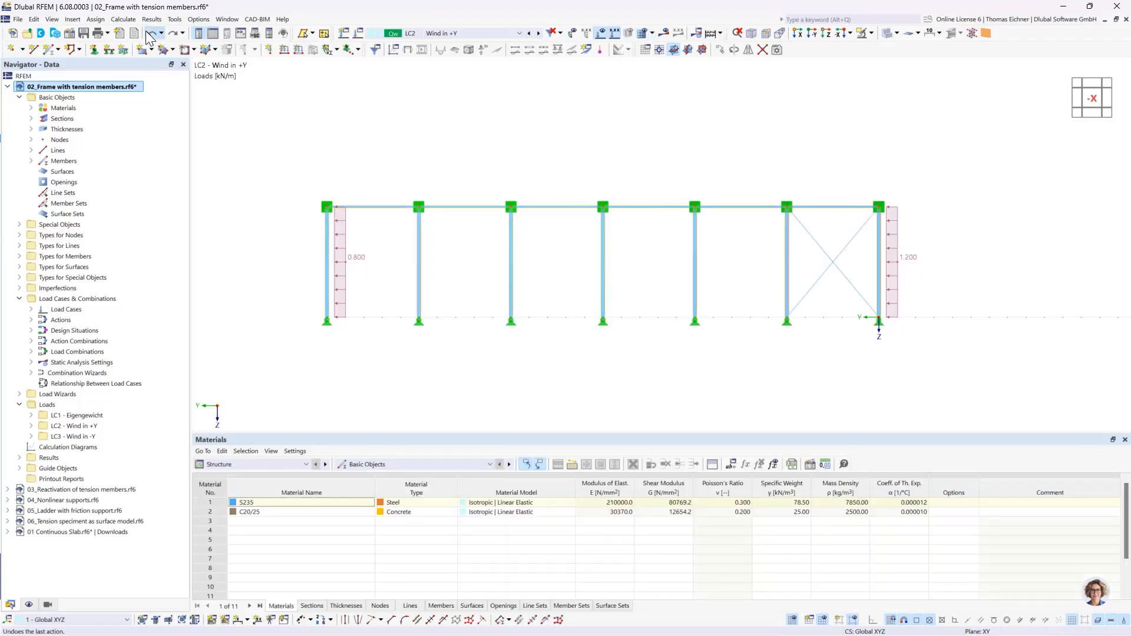
left_click(148, 34)
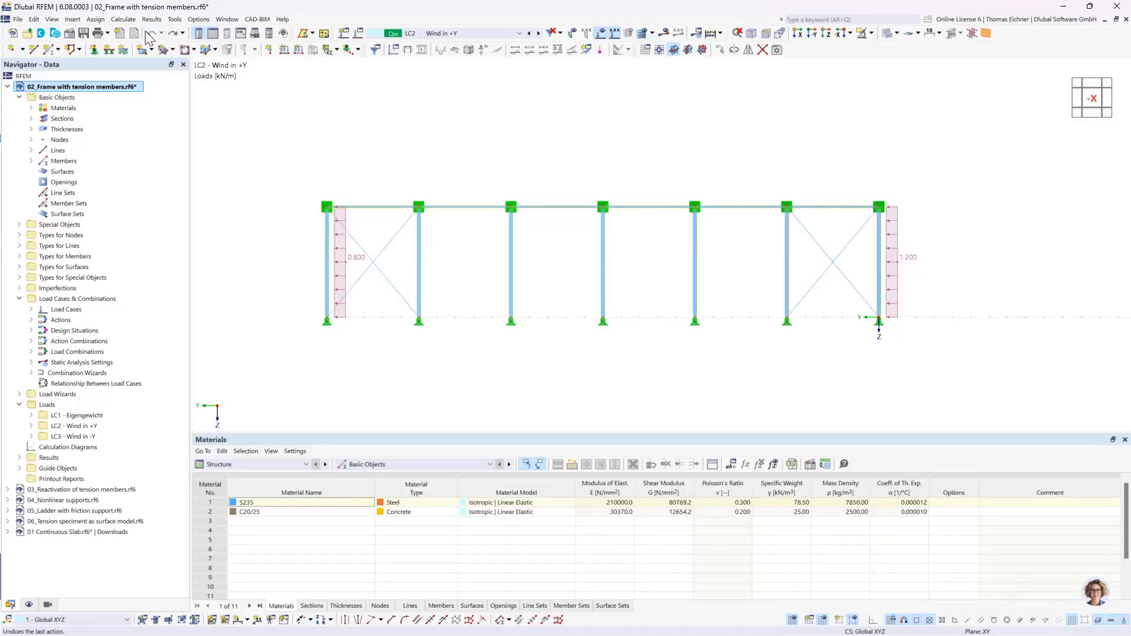
- Open the nonlinearity definition of the rising diagonal truss (member 15) and examine its force-displacement diagram
double_click(388, 255)
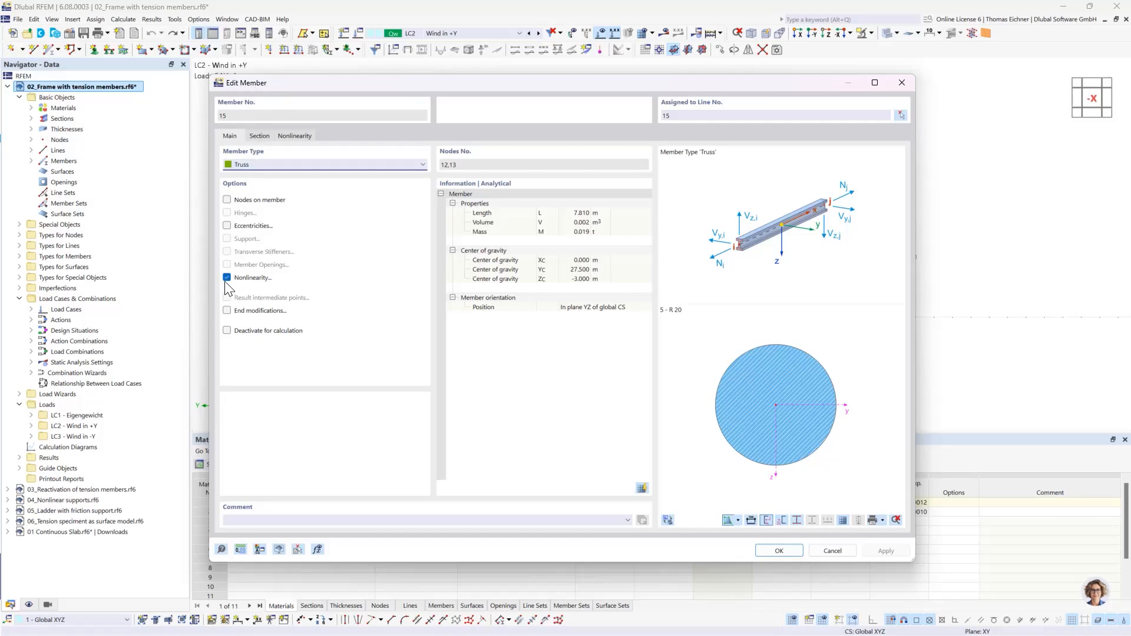
left_click(293, 138)
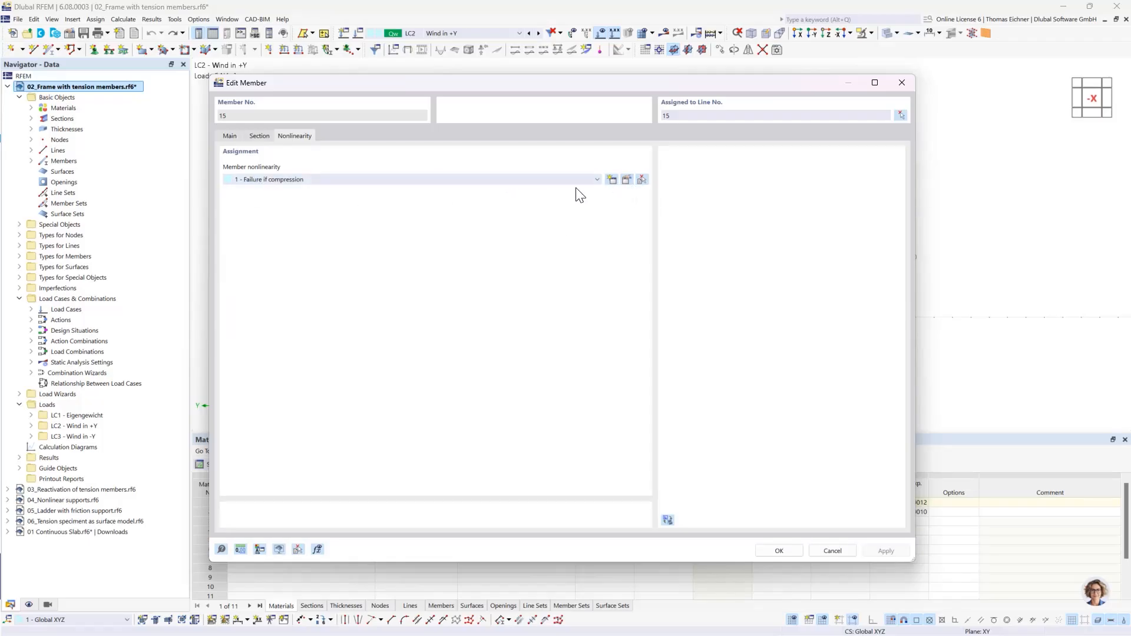
left_click(627, 180)
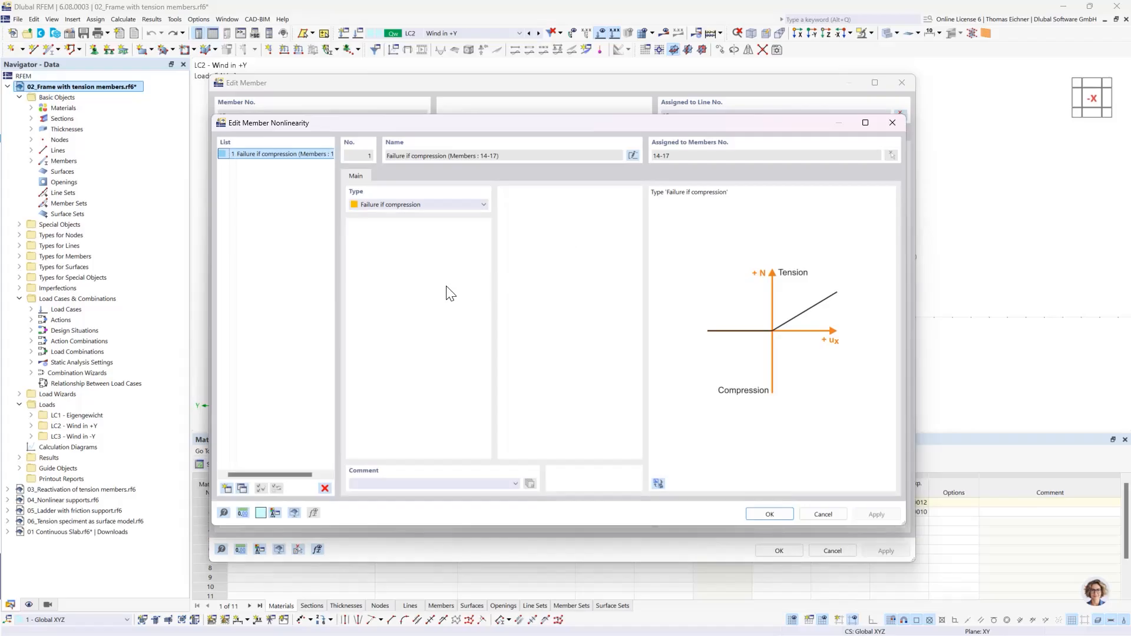
left_click_drag(429, 125, 442, 123)
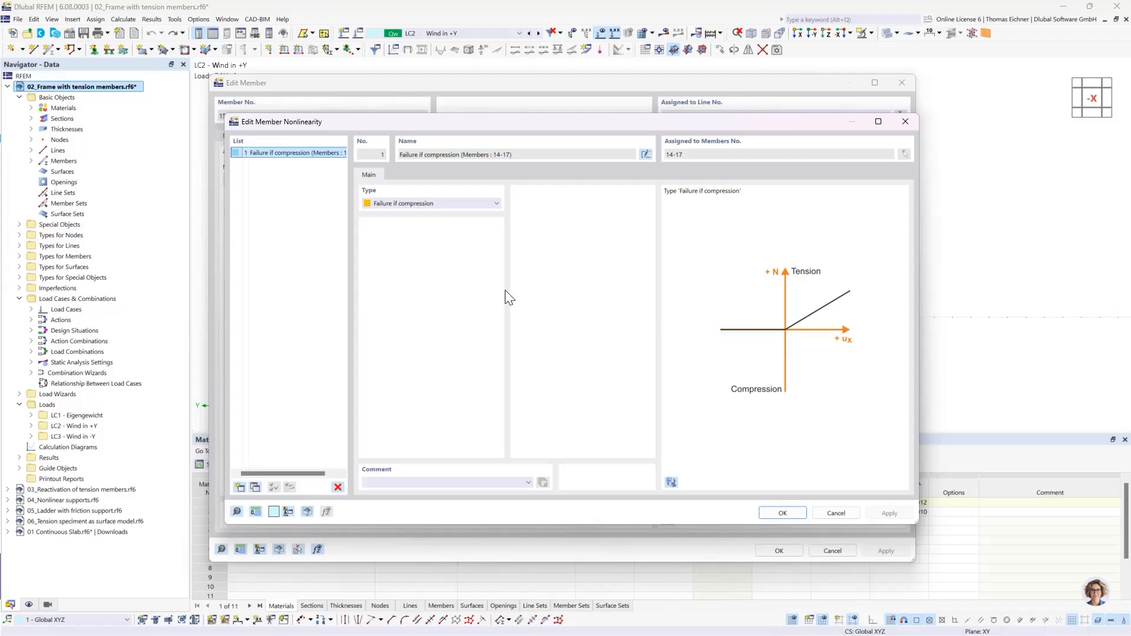
- Switch the member nonlinearity type to Yielding to view its diagram, and restore Failure if compression
left_click(460, 205)
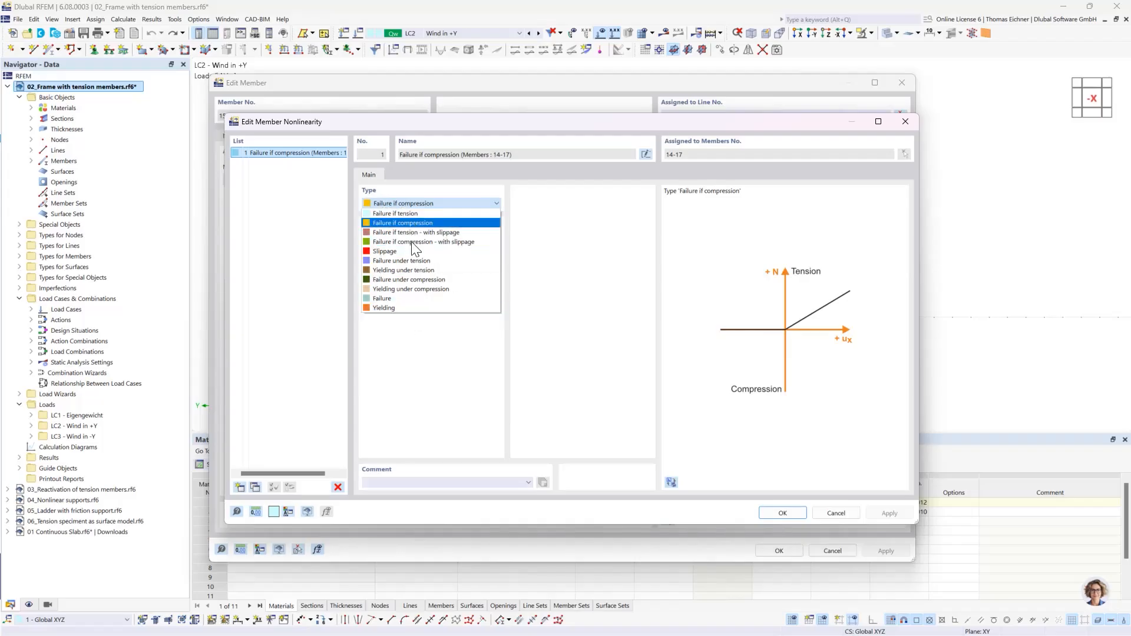
left_click(398, 308)
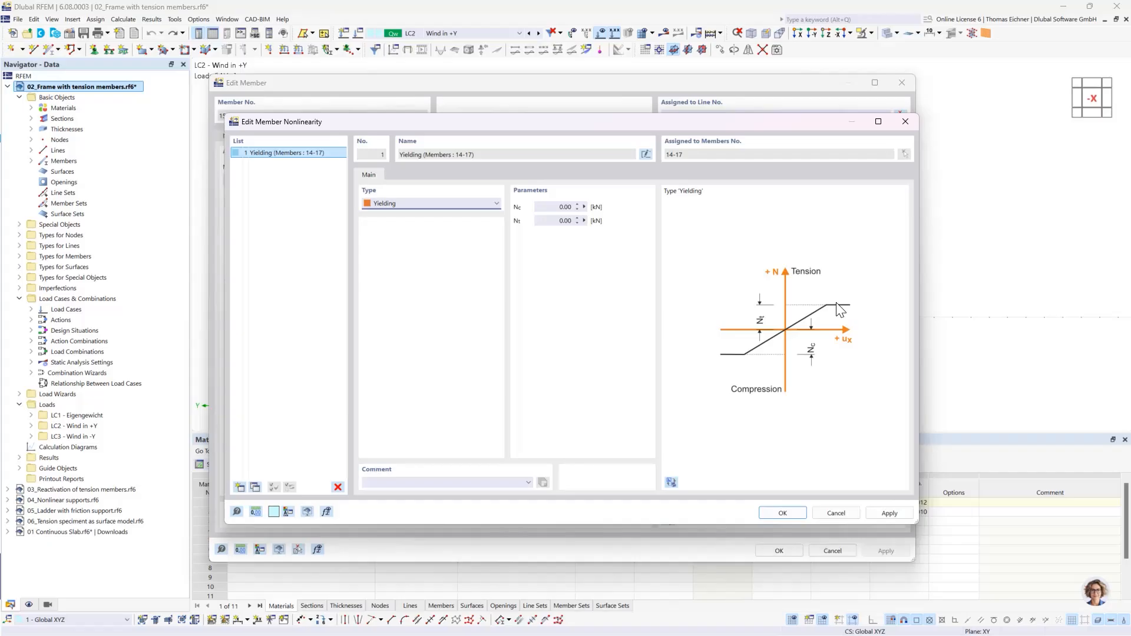
left_click(449, 203)
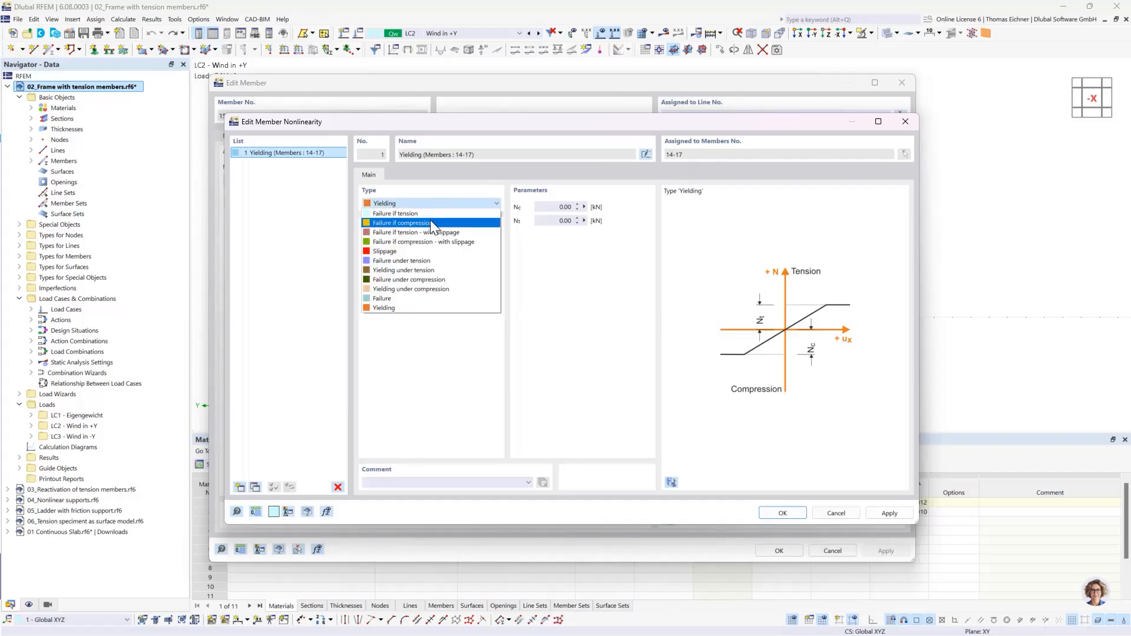
left_click(432, 224)
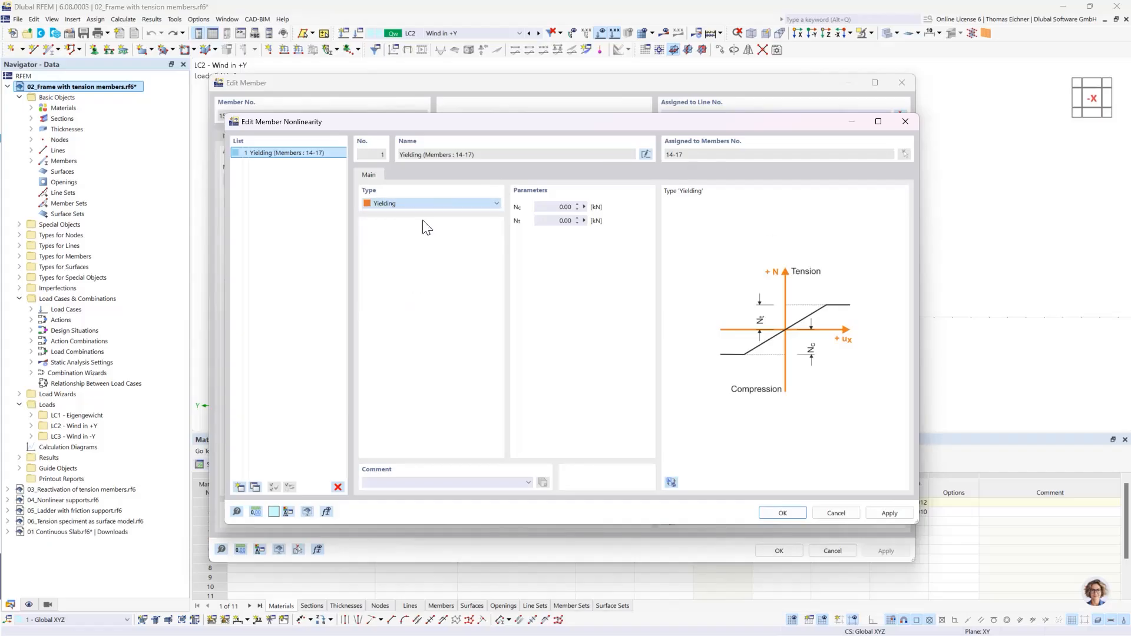
left_click(781, 514)
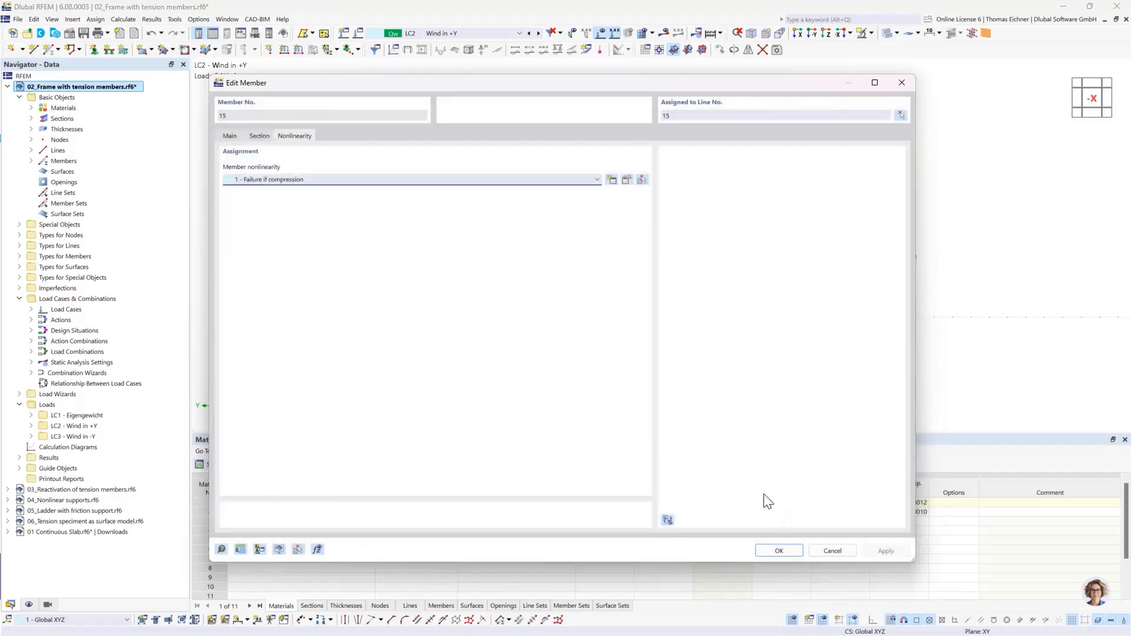
- Review the member types available for the diagonal, keep Truss, and close the member settings
left_click(230, 136)
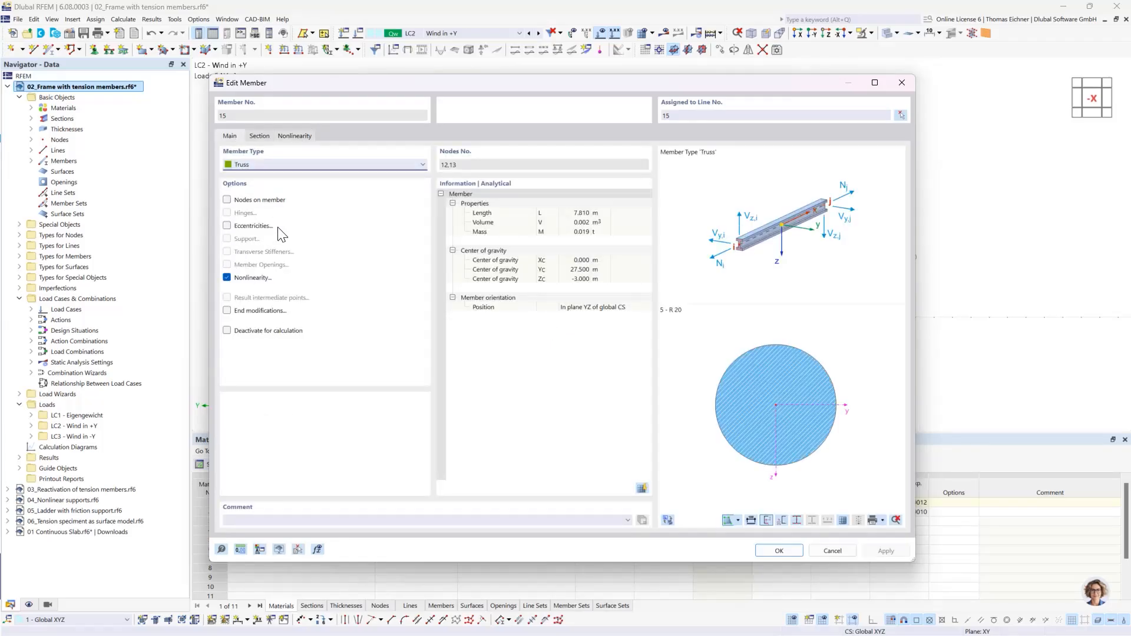
left_click(336, 164)
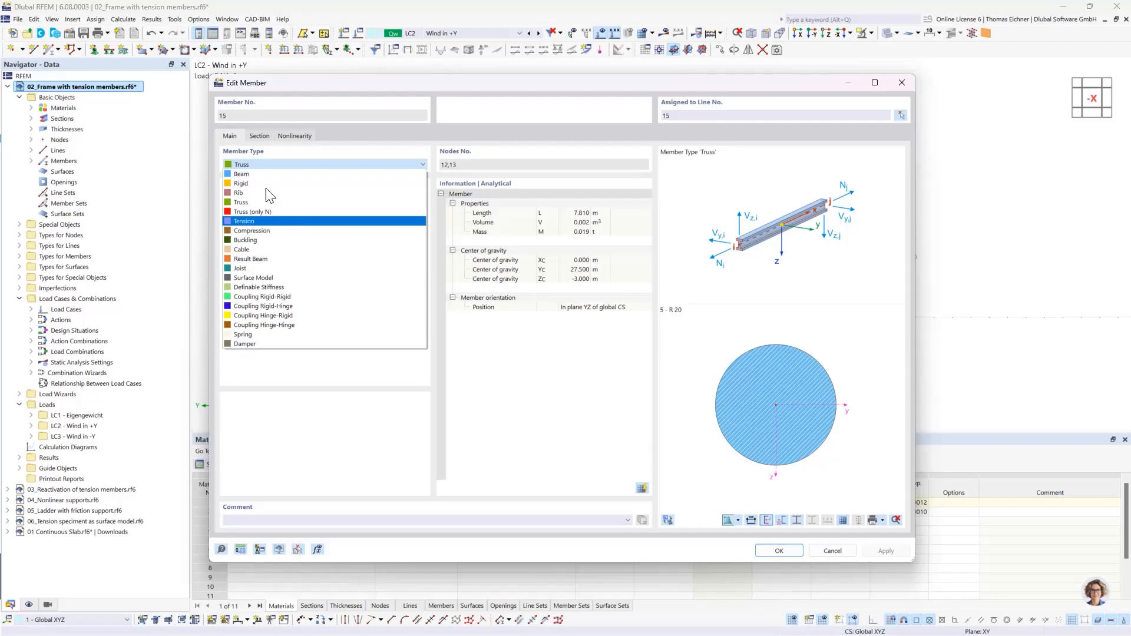
left_click(270, 163)
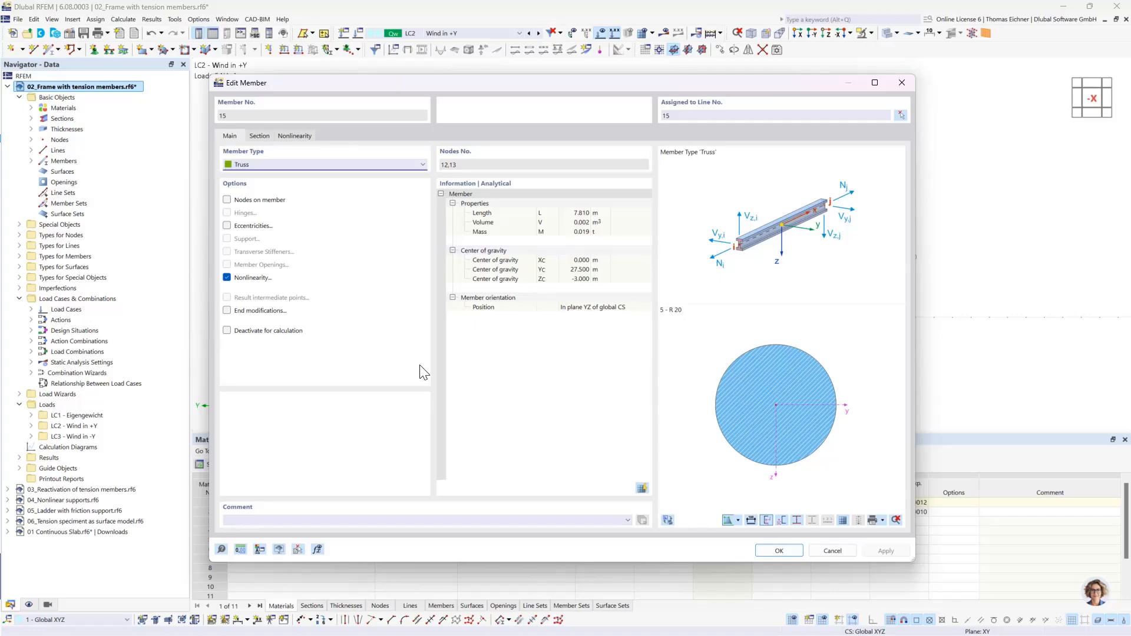
key("Return")
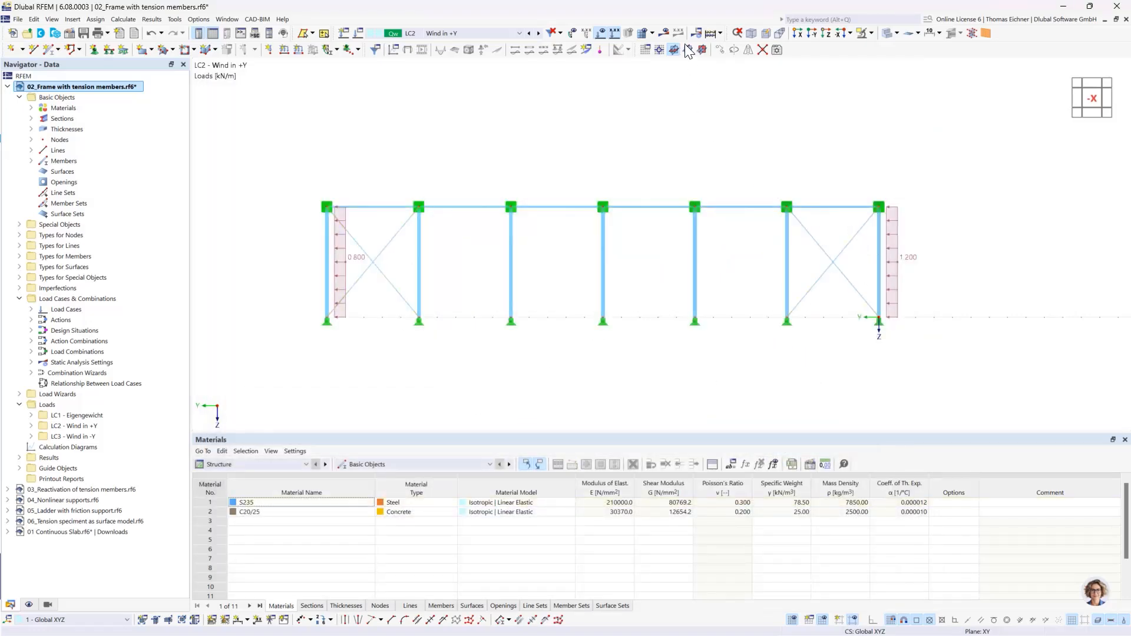
- Calculate LC2 and display the axial forces N together with the support reactions at the wind-loaded end bay
left_click(664, 34)
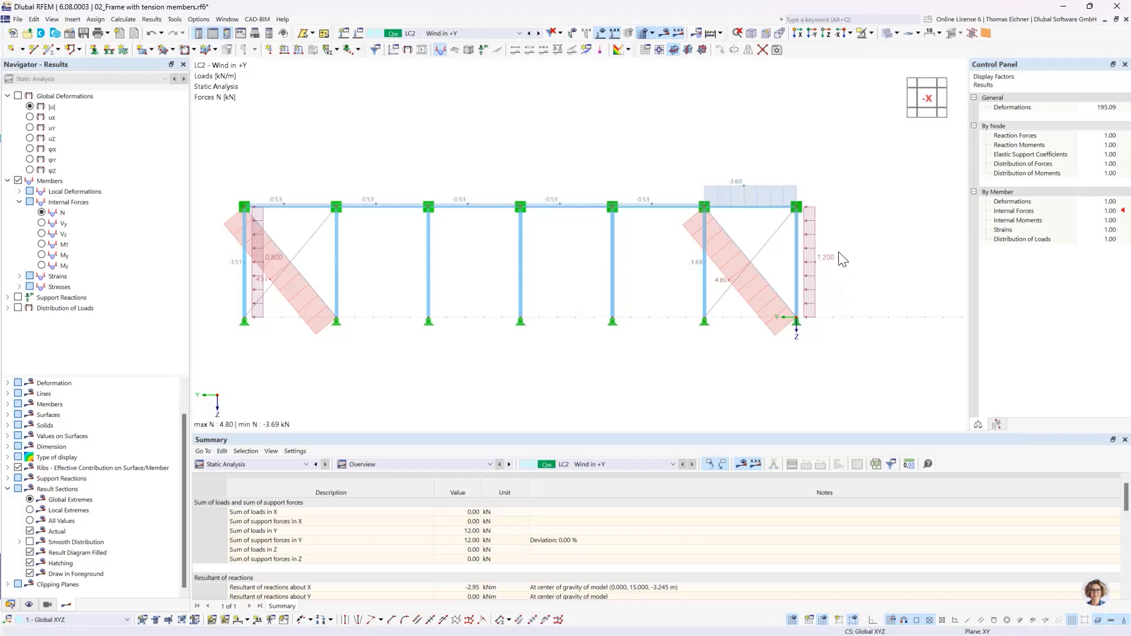
scroll(789, 215, "up", 1)
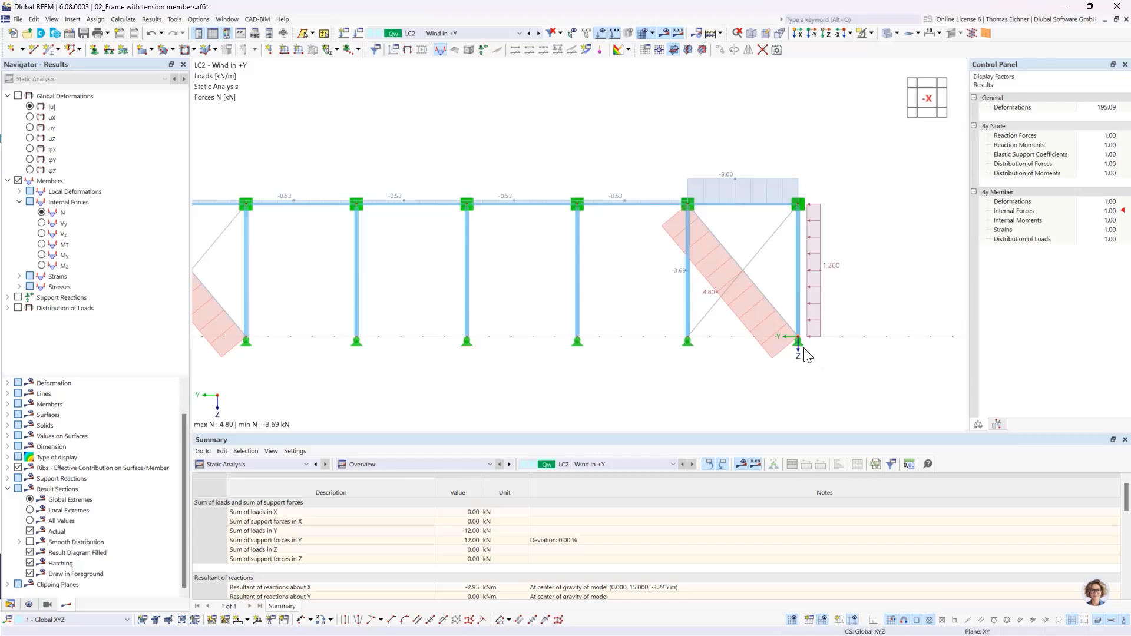
left_click(18, 298)
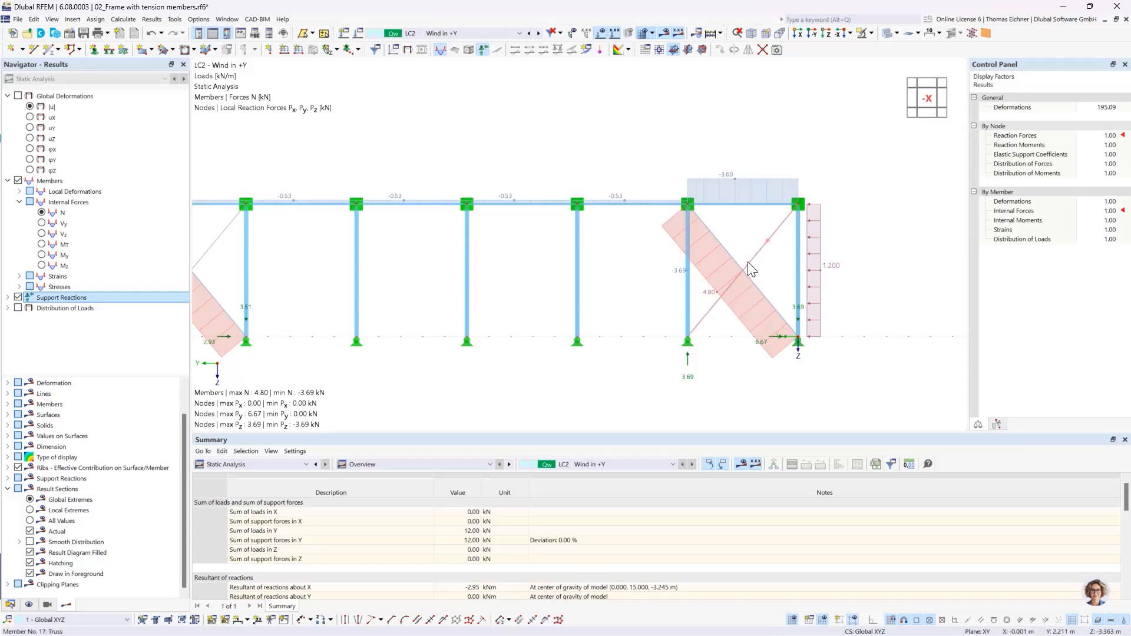
scroll(760, 278, "up", 1)
scroll(759, 276, "up", 1)
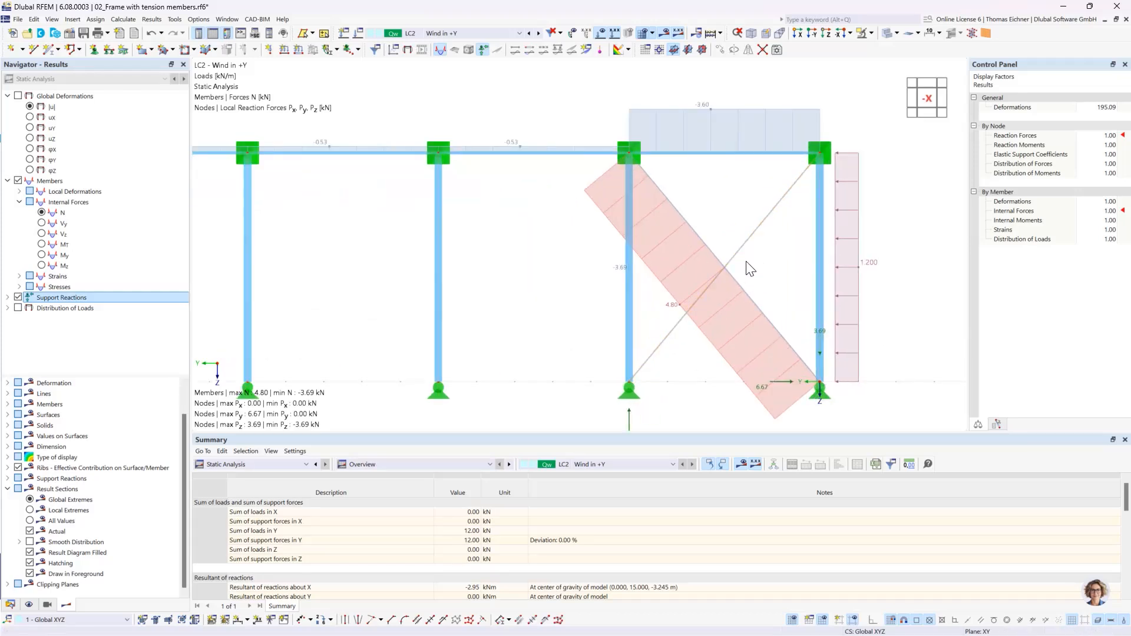
scroll(730, 256, "down", 1)
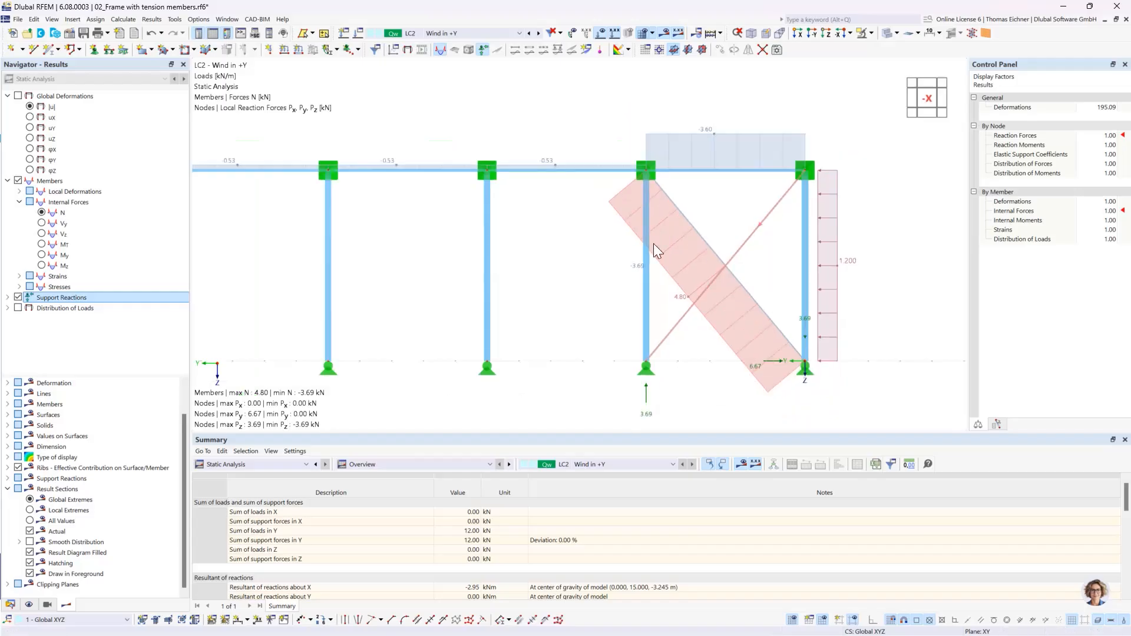
- Display the global deformations |u|, scaling them up to a factor of 512 and back down to 128
left_click(29, 106)
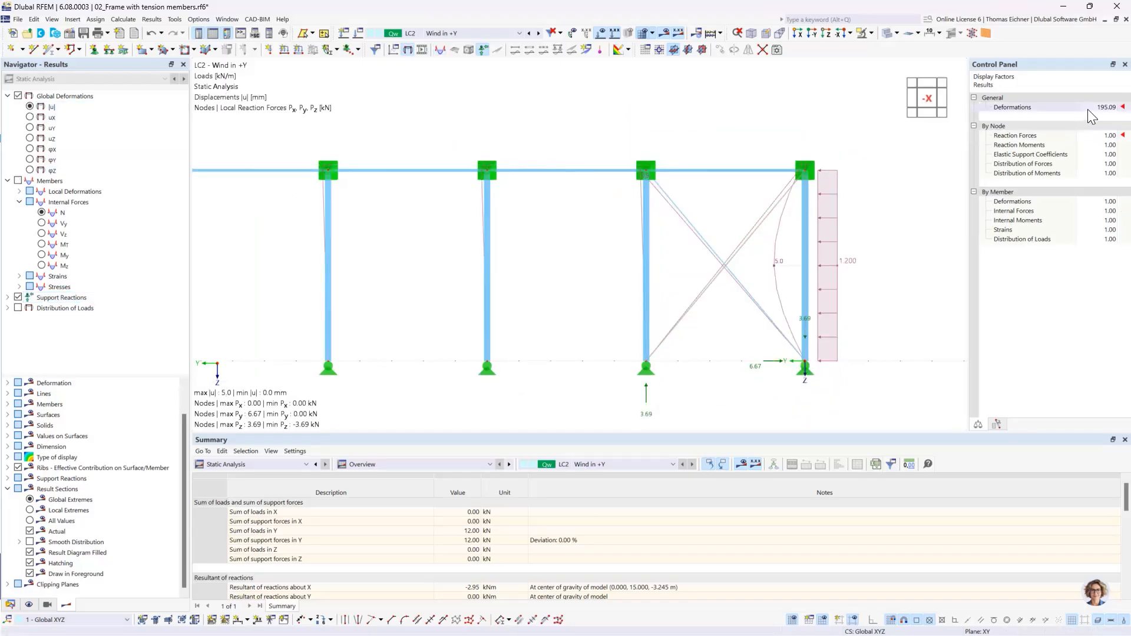
left_click(1108, 107)
left_click(1112, 105)
left_click(1112, 105)
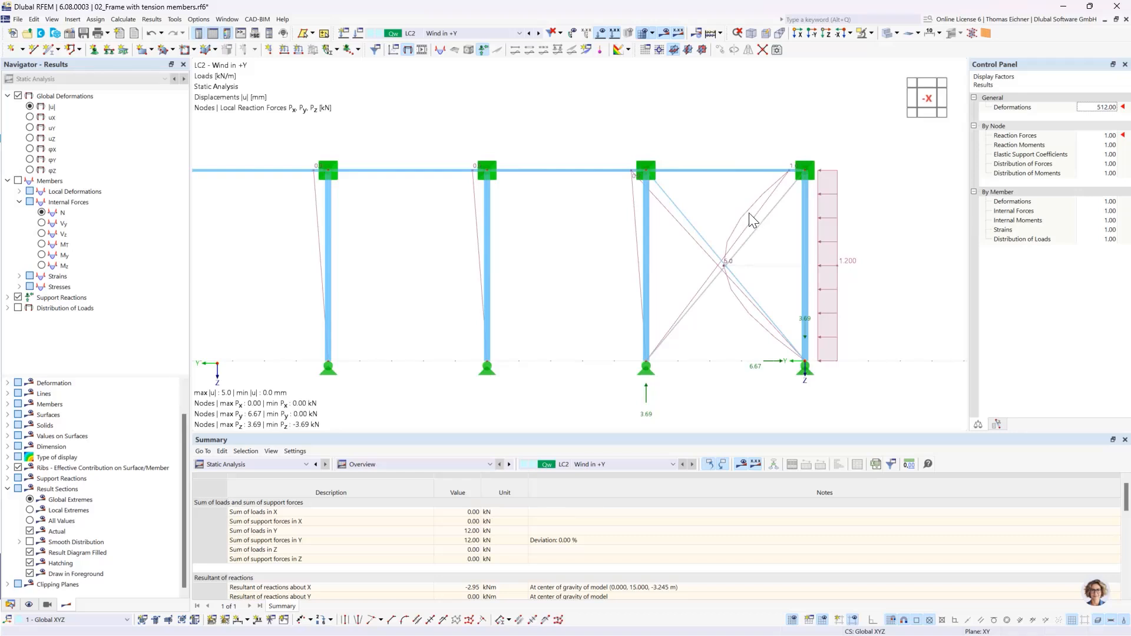
left_click(1113, 107)
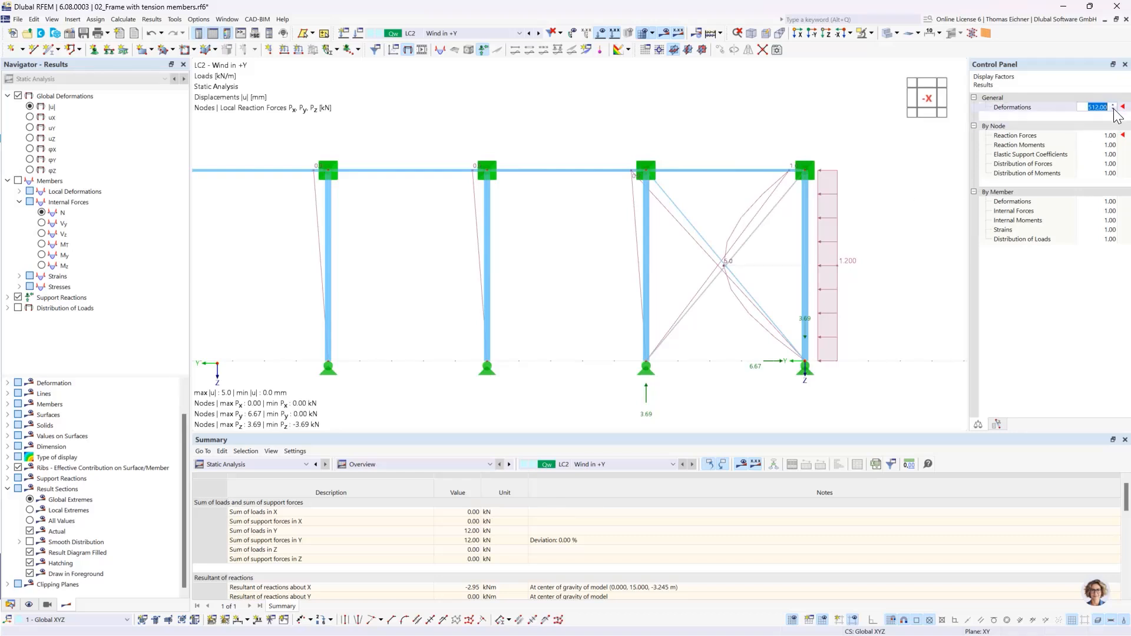
left_click(1113, 109)
left_click(1113, 110)
- Display the axial forces N again and hide the loads around the braced end bay
left_click(42, 213)
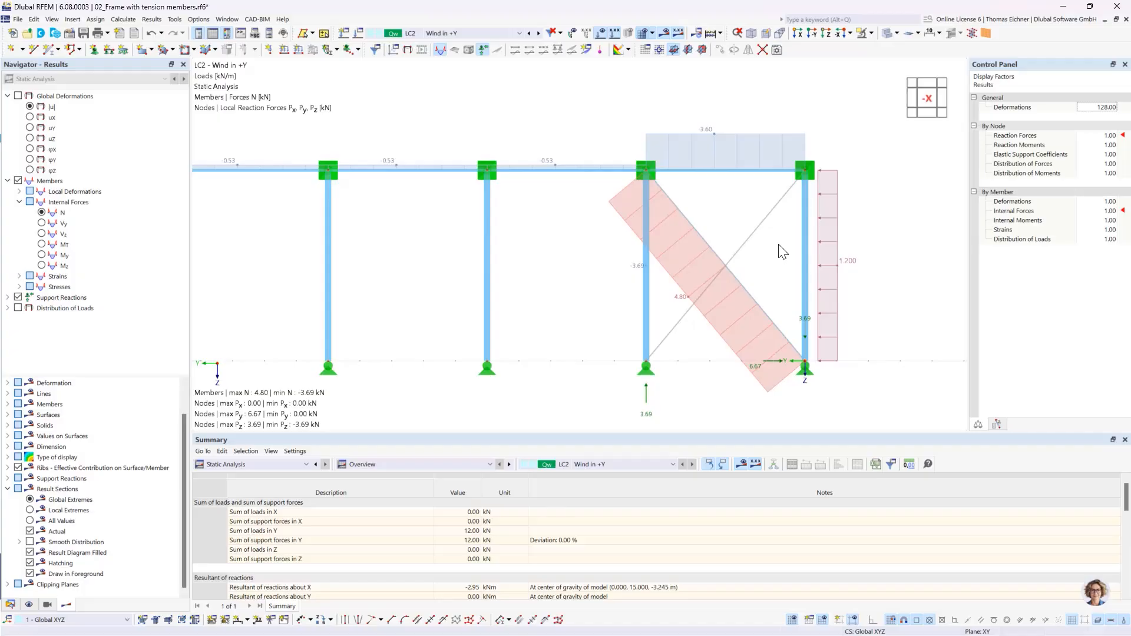
scroll(741, 286, "up", 6)
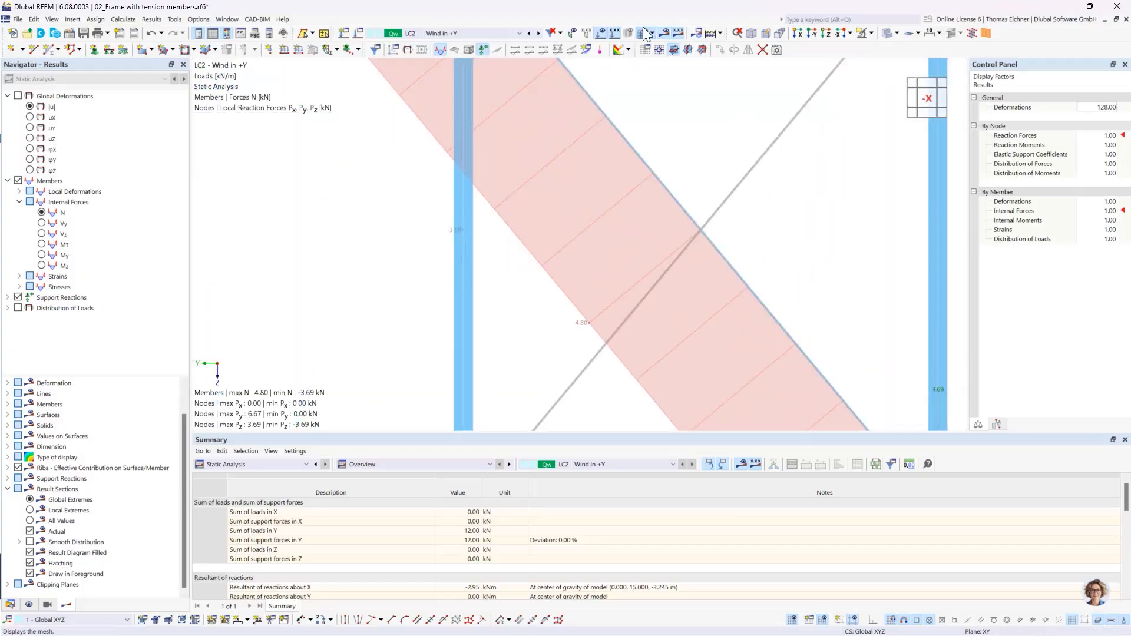
left_click(602, 34)
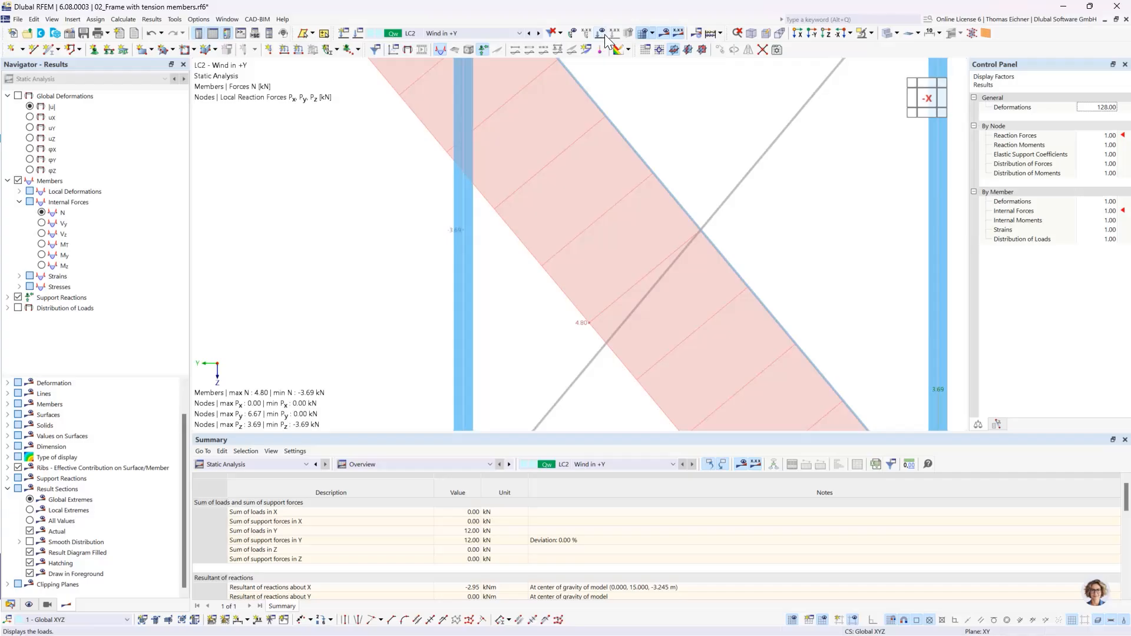
- Examine the axial forces N and support reactions in both braced end bays, selecting the thin diagonal without a force diagram in the far bay
left_click(660, 33)
left_click(660, 33)
scroll(722, 207, "down", 5)
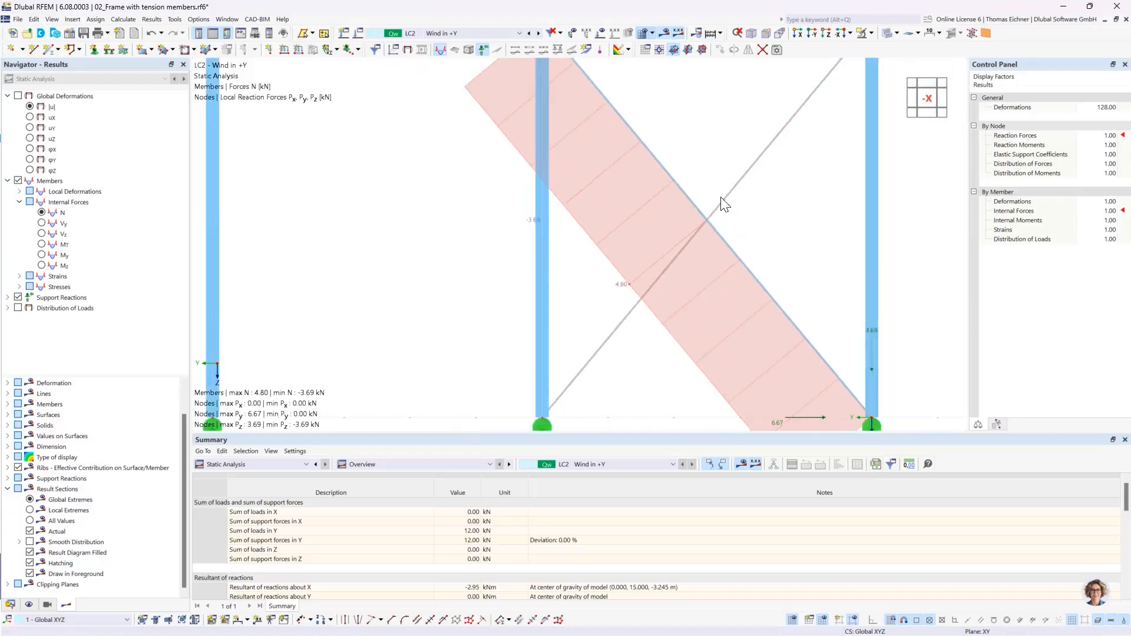
scroll(723, 205, "down", 3)
scroll(648, 229, "down", 2)
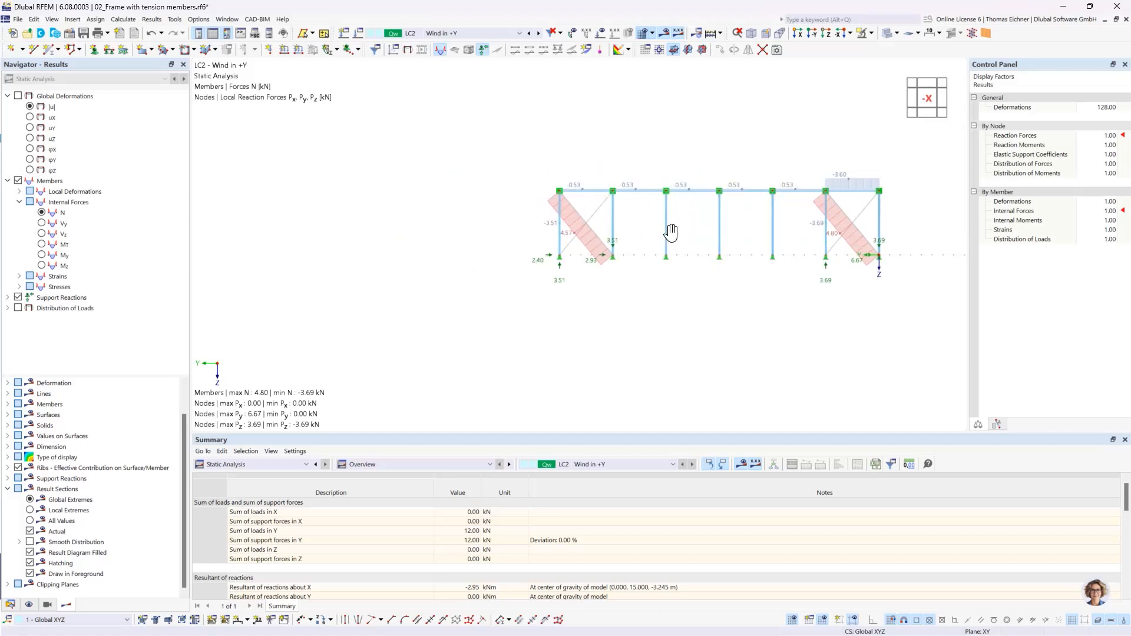
scroll(594, 235, "up", 5)
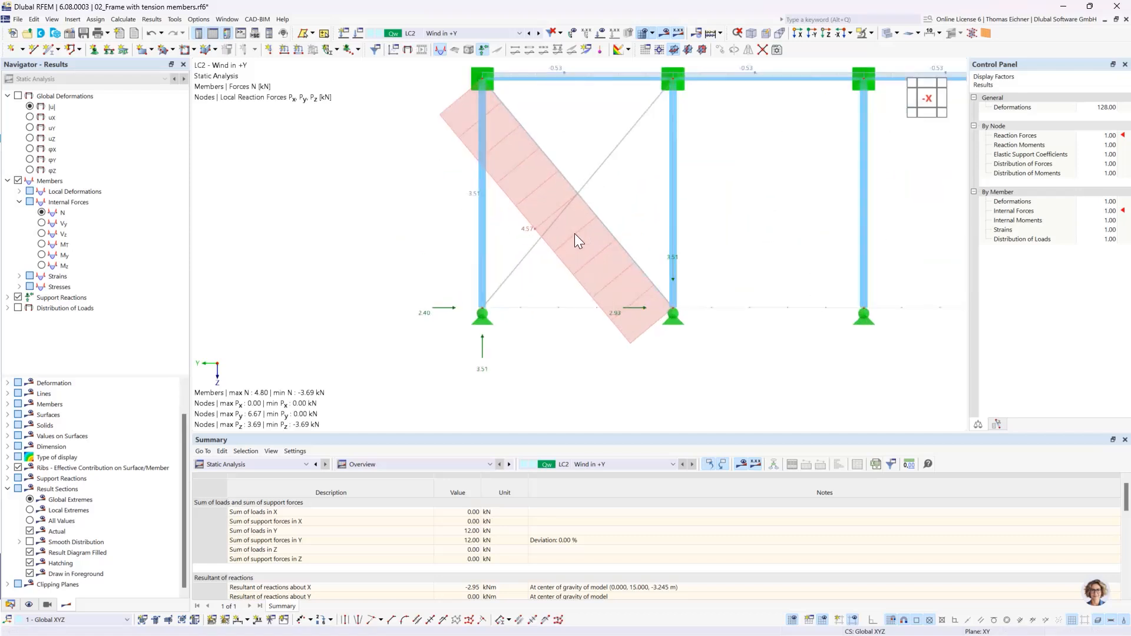
middle_click_drag(750, 228, 747, 256)
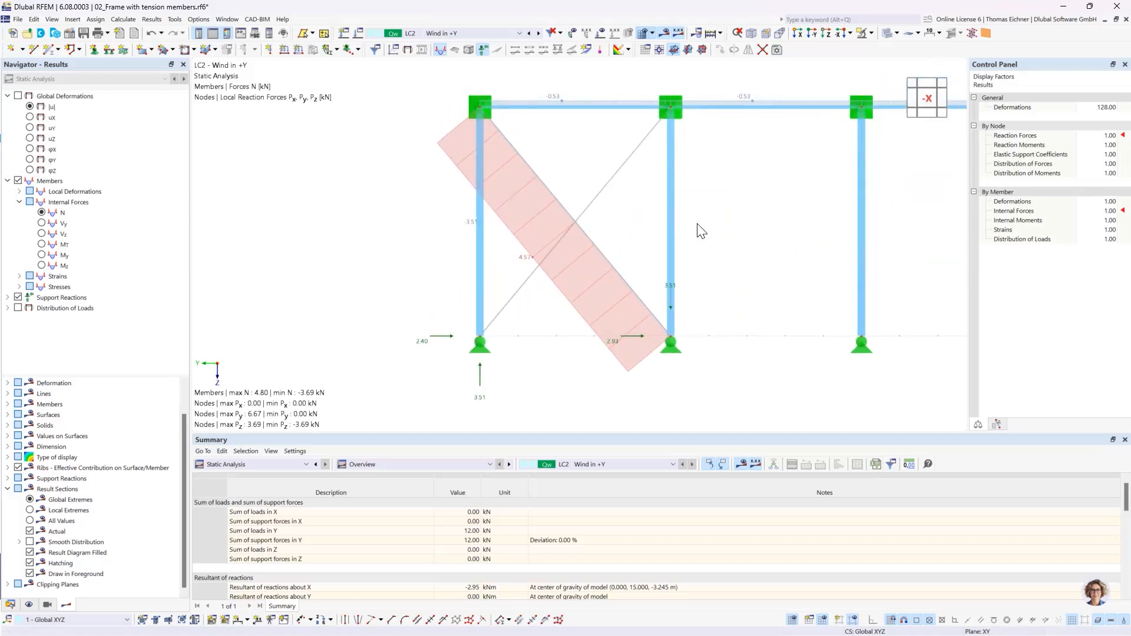
left_click(590, 206)
scroll(733, 289, "down", 5)
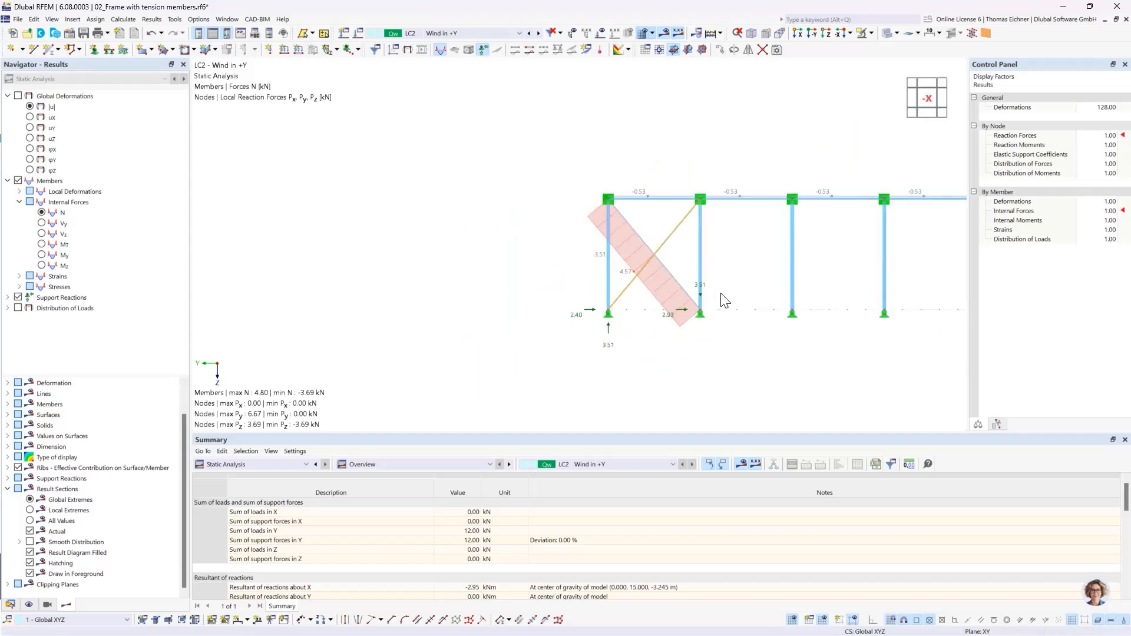
middle_click_drag(694, 259, 653, 249)
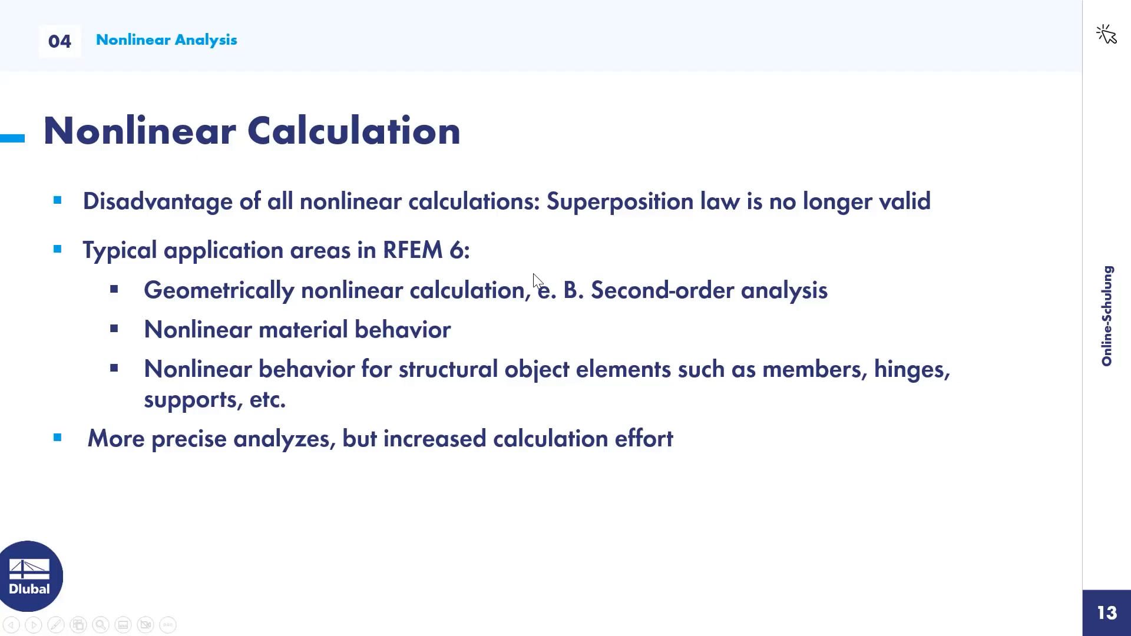
left_click(533, 274)
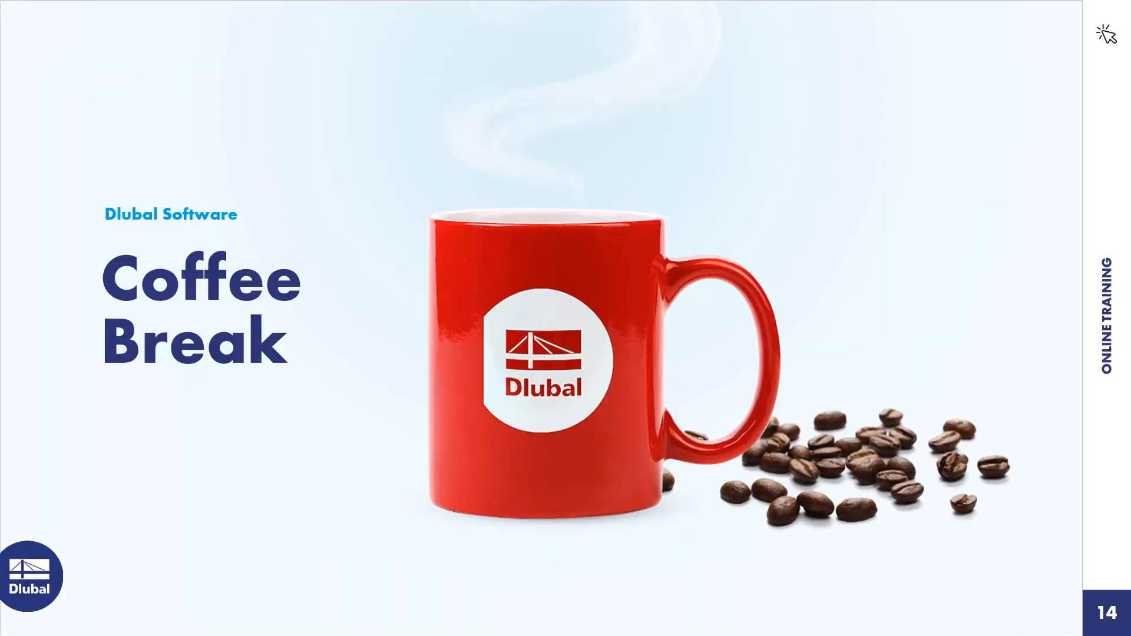
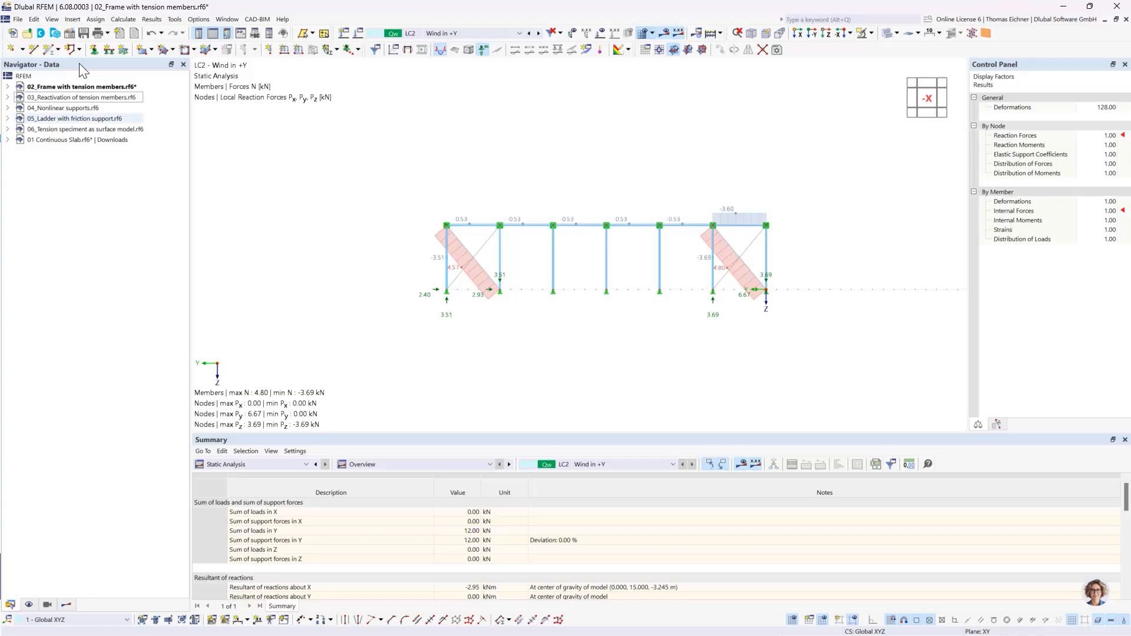
- Switch to the model 03_Reactivation of tension members.rf6 and clear the selection of the braced frame
left_click(80, 99)
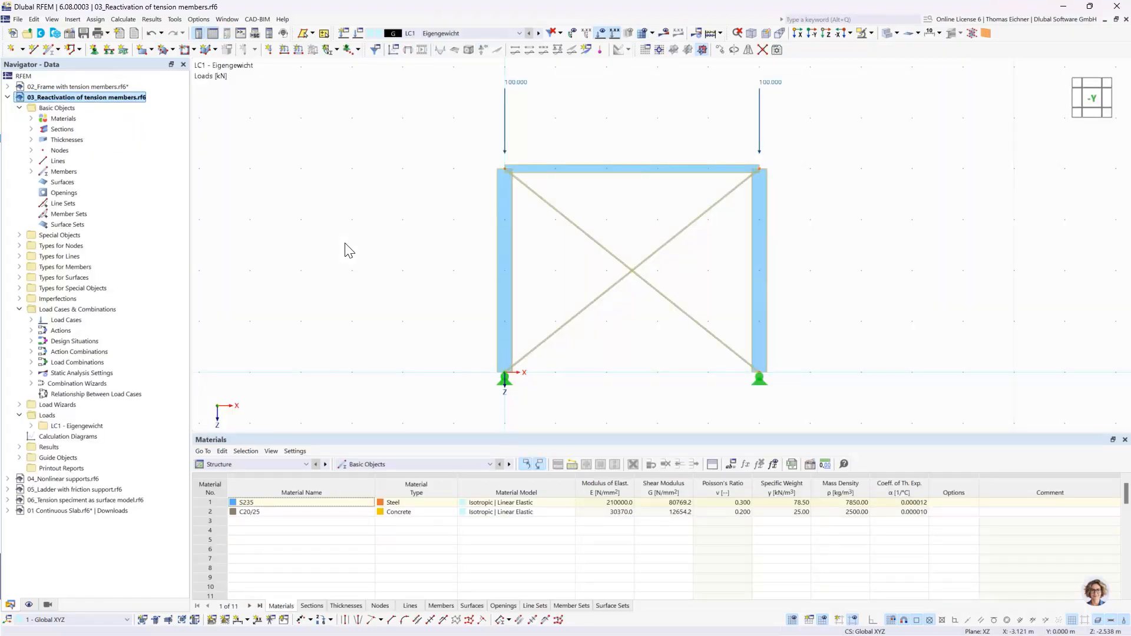
left_click(625, 209)
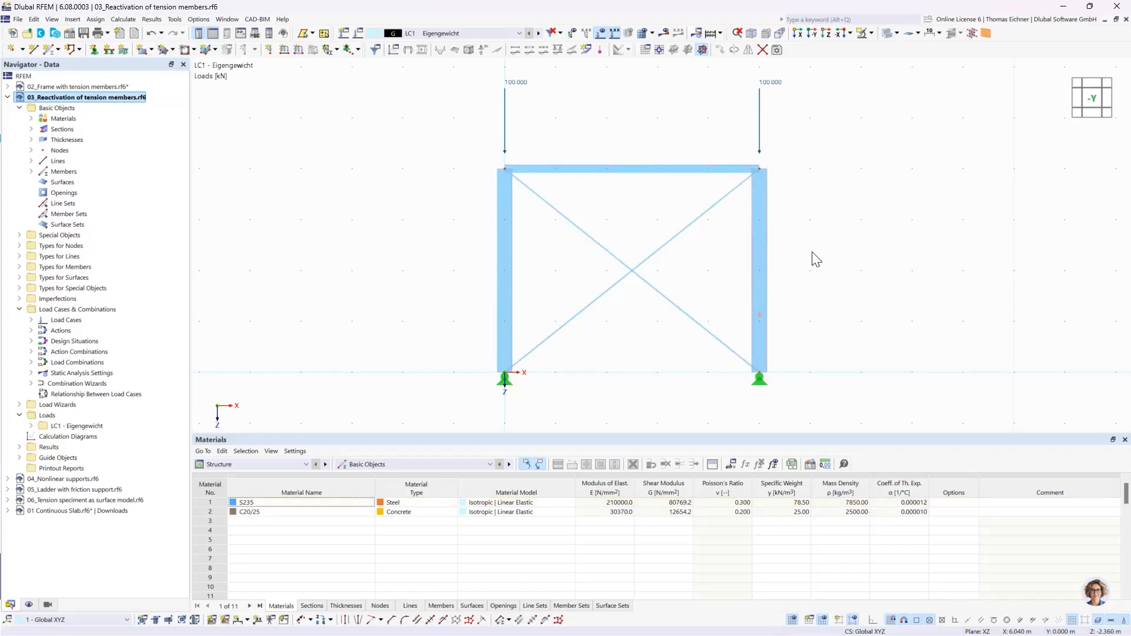
middle_click_drag(802, 266, 757, 275)
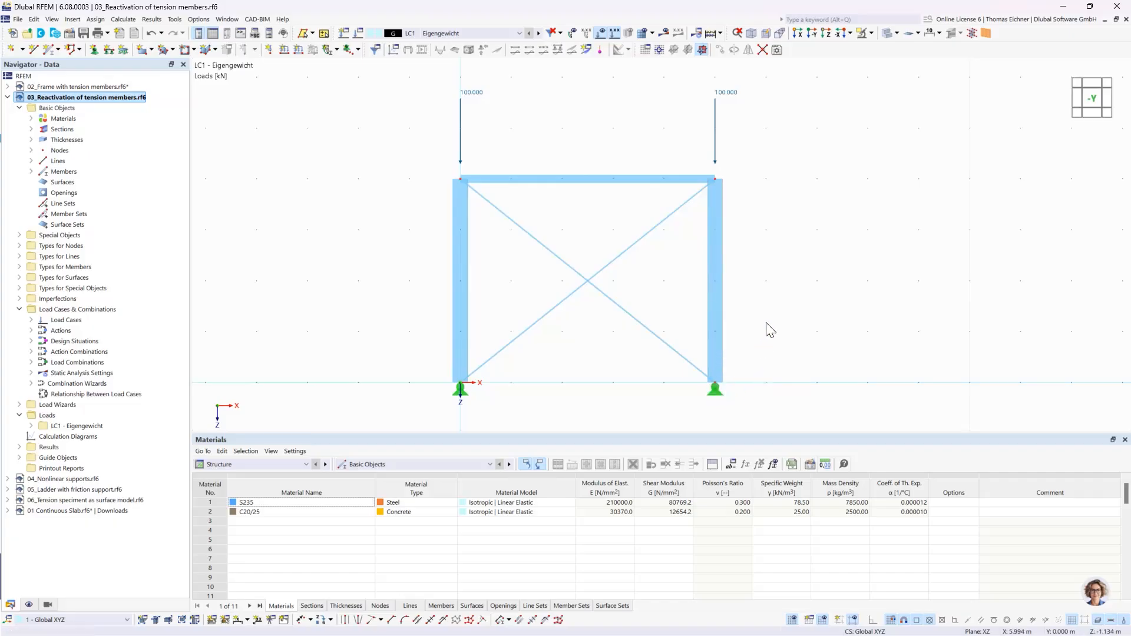
- Inspect the member type and section of the horizontal top member and of one crossing diagonal, without changing them
double_click(598, 184)
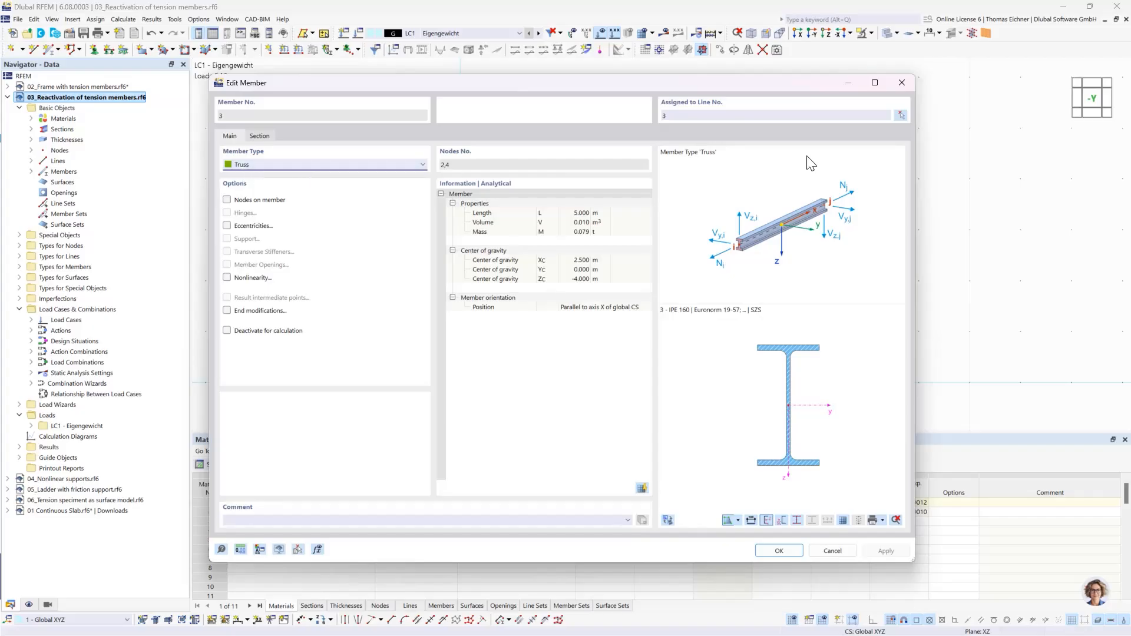
left_click(902, 82)
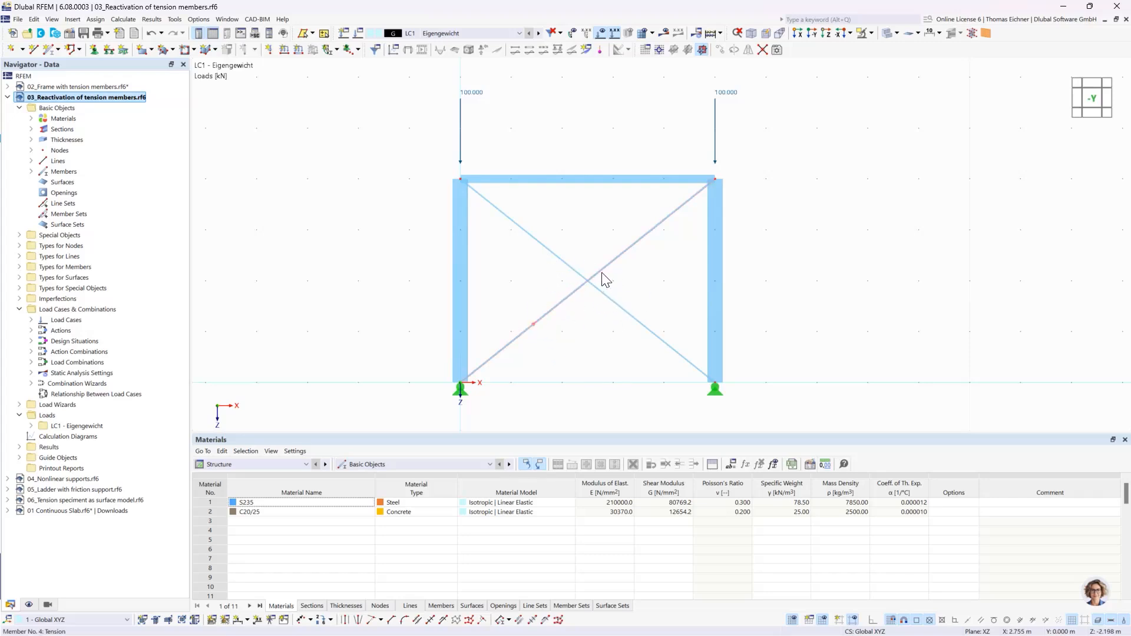
double_click(526, 329)
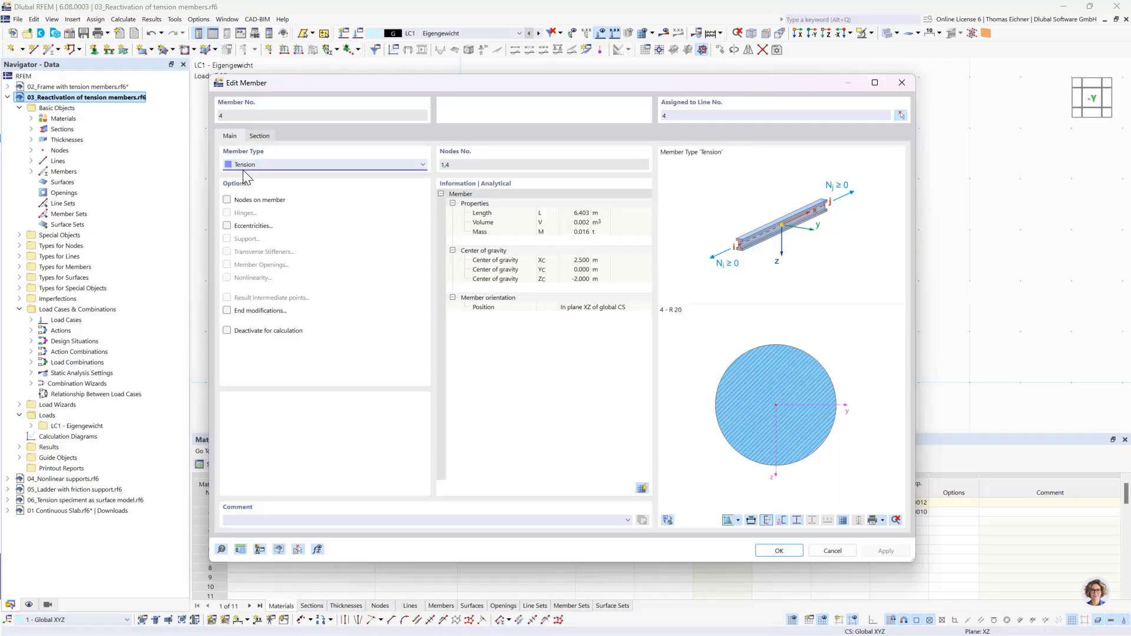
left_click(901, 83)
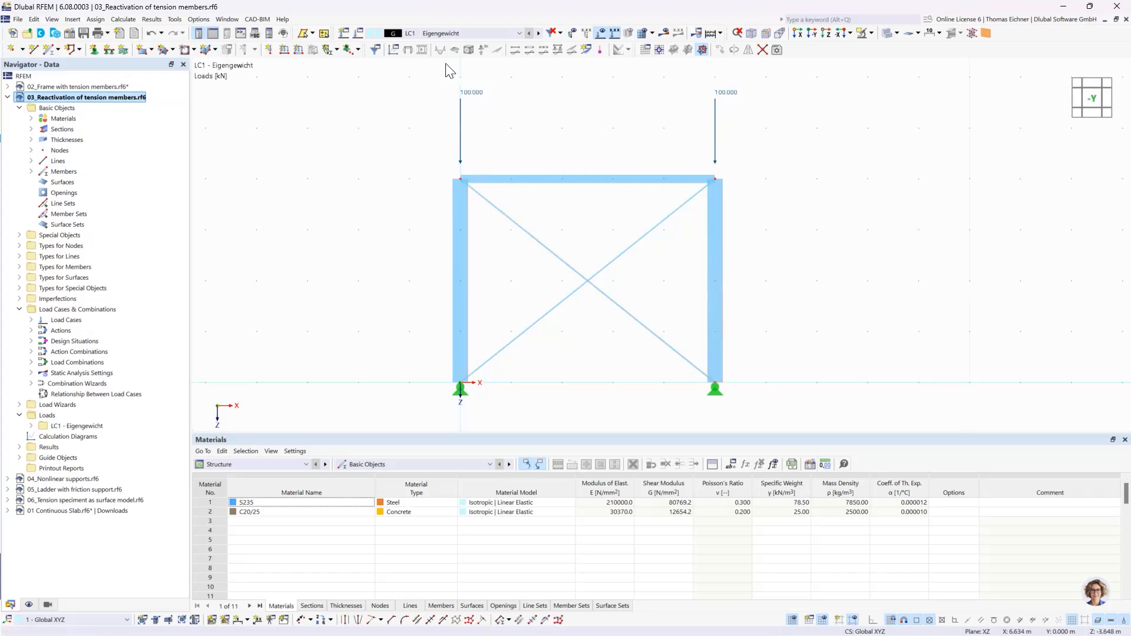
- Calculate load case LC1 with the geometrically linear static analysis settings SA1 and examine the frame's deformations
left_click(418, 33)
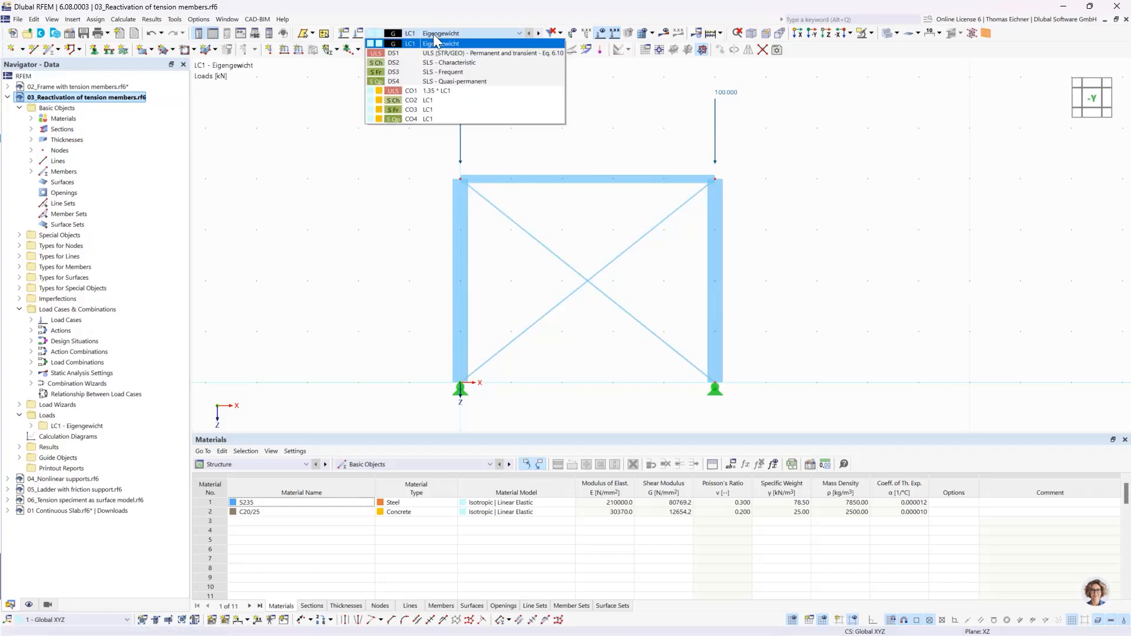
left_click(420, 35)
left_click(358, 35)
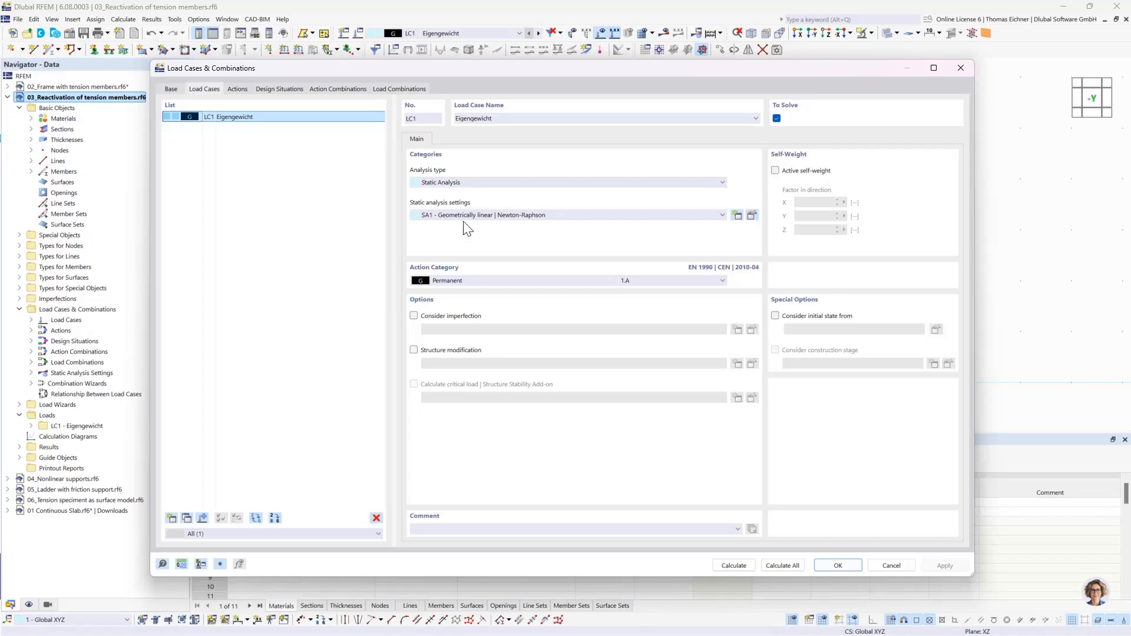
left_click(741, 568)
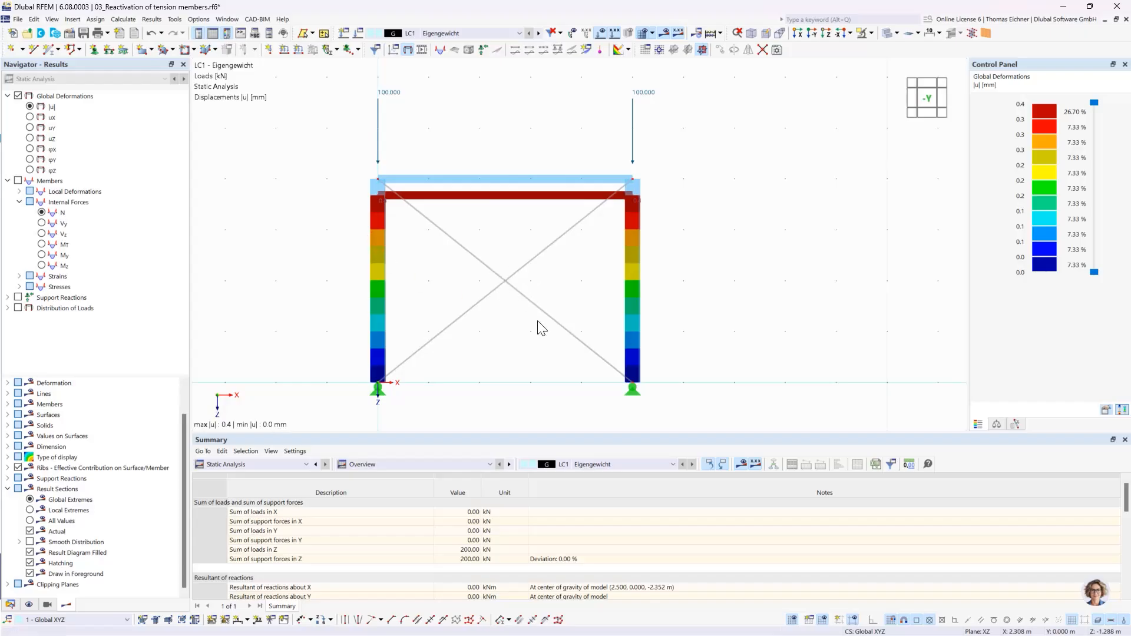
left_click(515, 291)
- Assign the static analysis settings SA2 - Second-order (P-Δ) | Picard to load case LC1
left_click(364, 34)
left_click(520, 216)
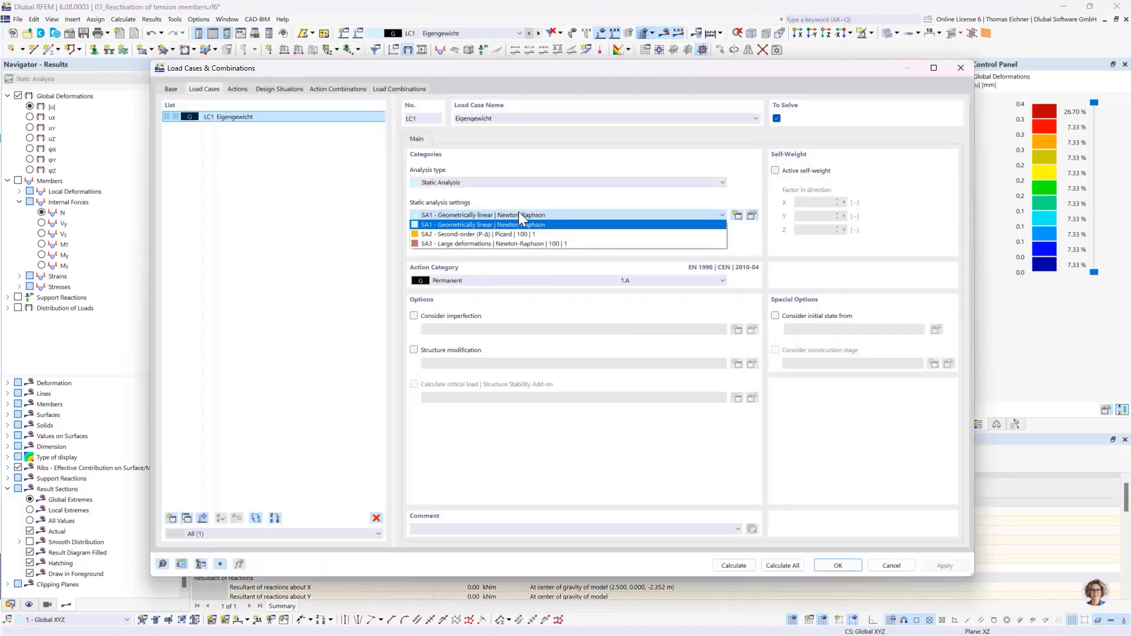
left_click(447, 234)
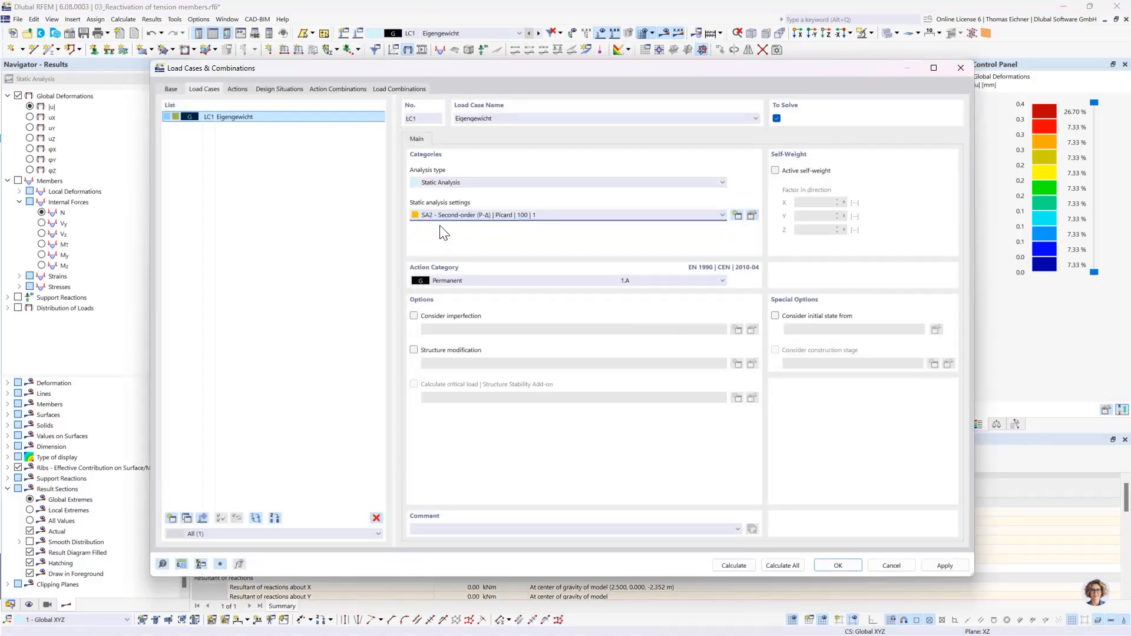
left_click(838, 566)
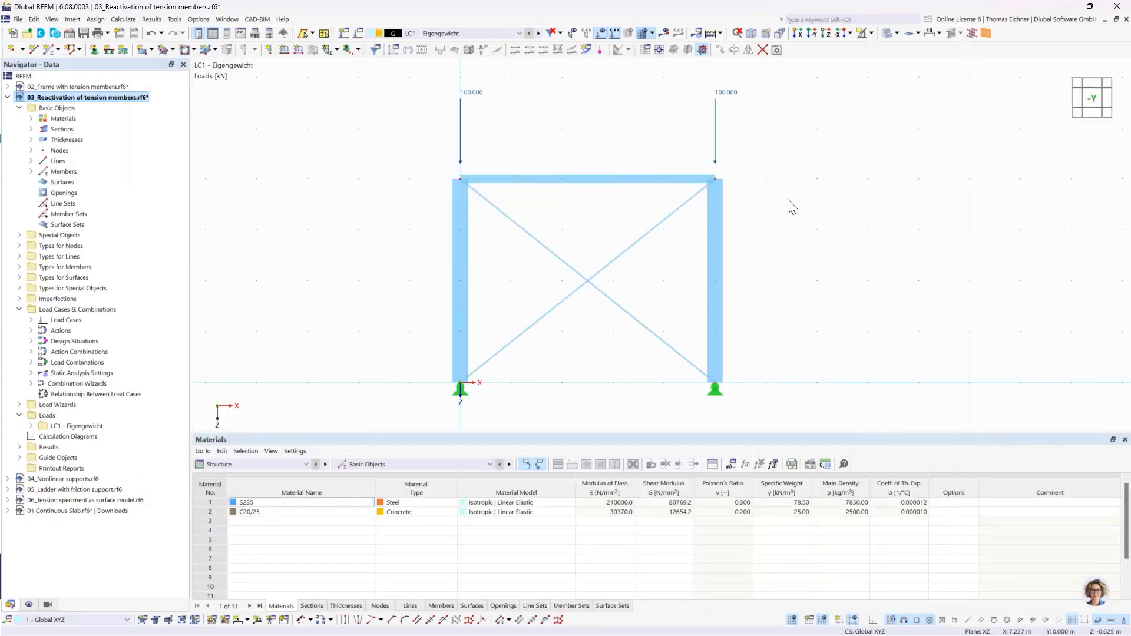
- Try to calculate LC1 with the second-order analysis and select the description in the errors and warnings table
left_click(664, 33)
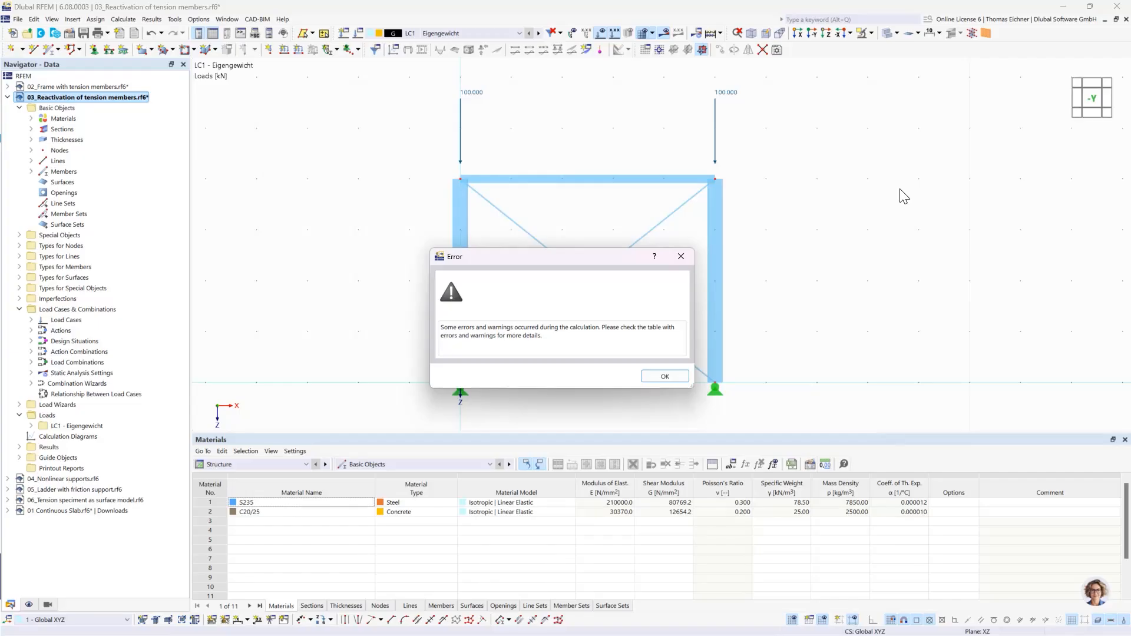
left_click(657, 377)
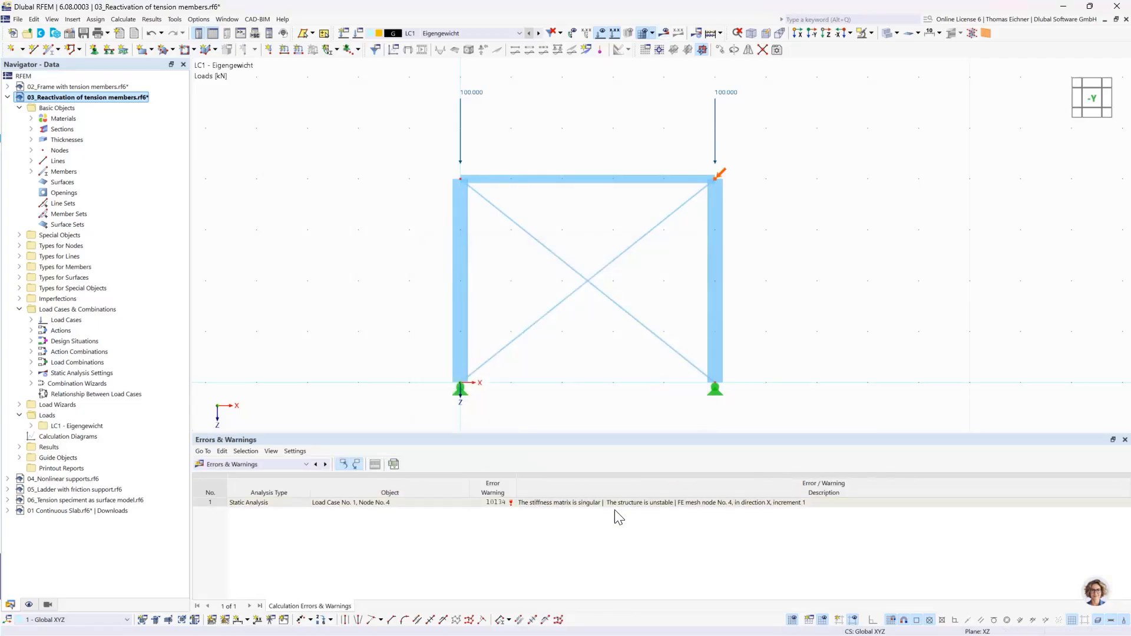
left_click(574, 502)
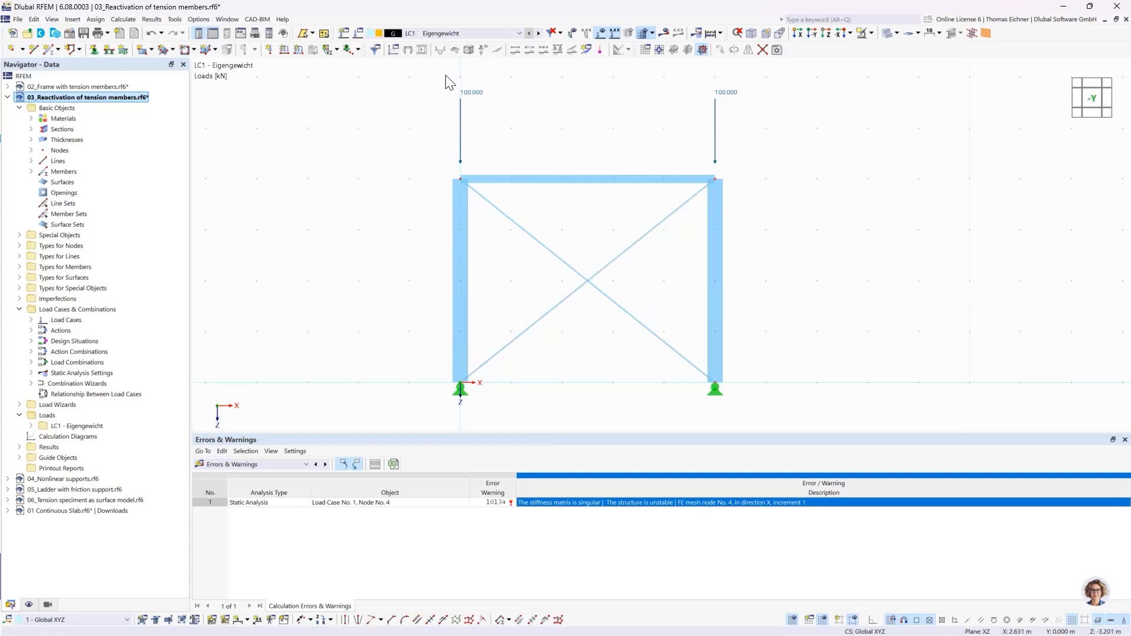
- Enable exceptional handling in the SA2 reactivation settings, with failing members removed individually during successive iterations
left_click(358, 33)
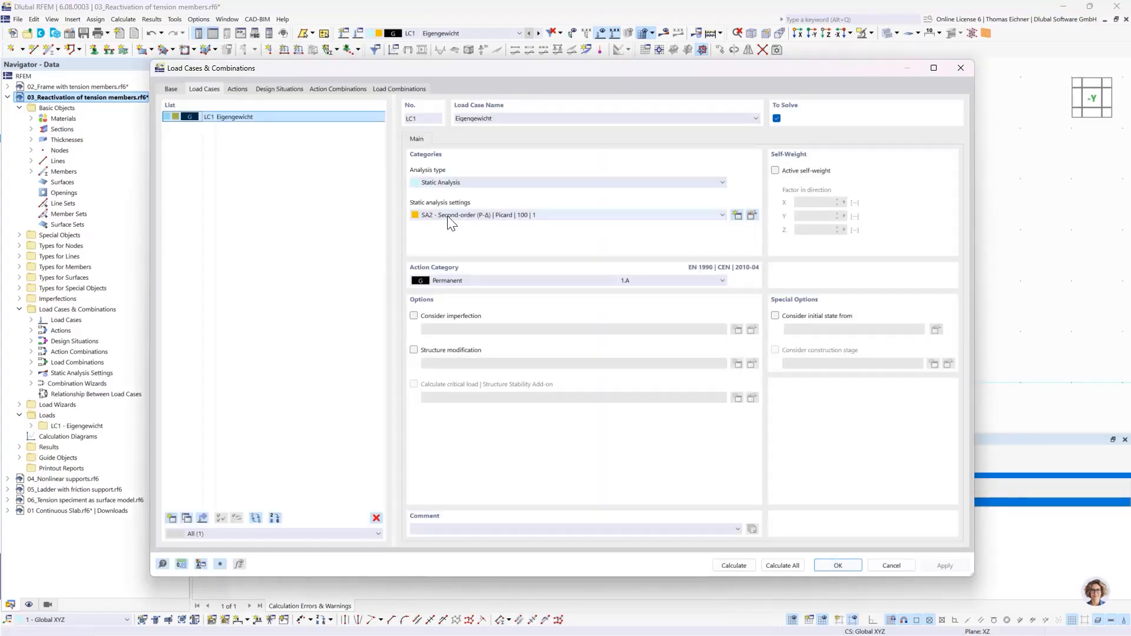
left_click(752, 215)
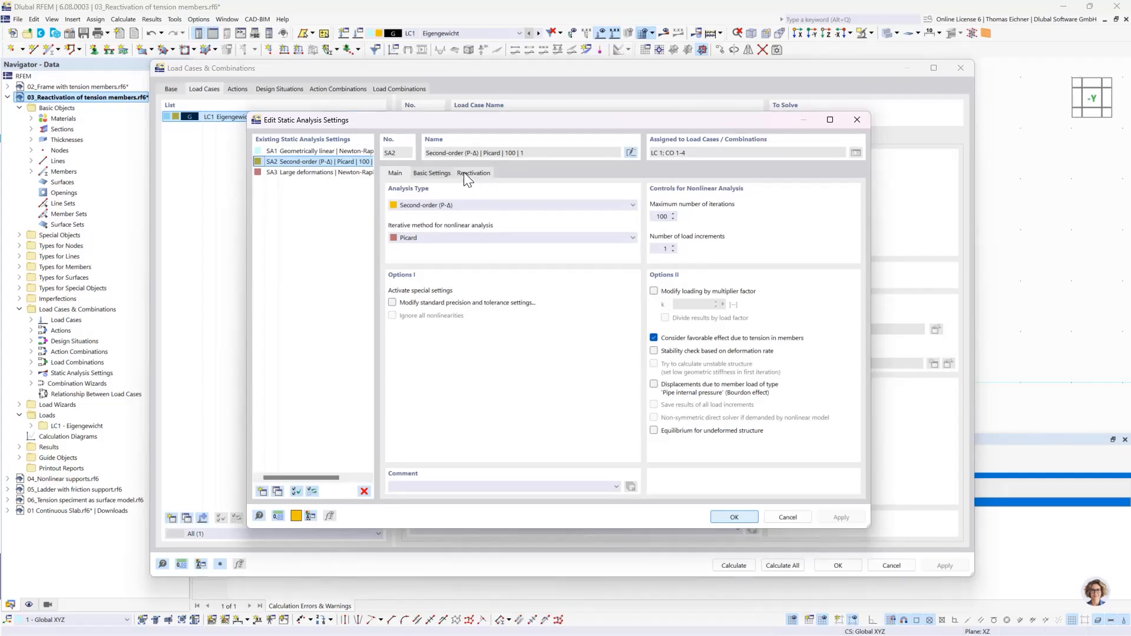
left_click(467, 173)
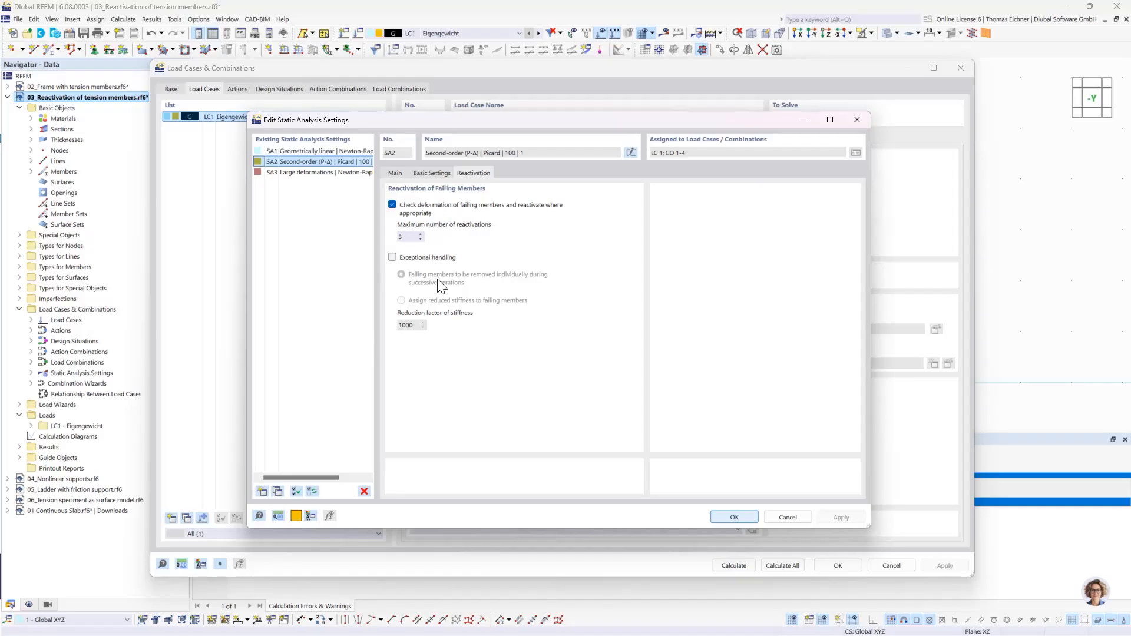
left_click(393, 258)
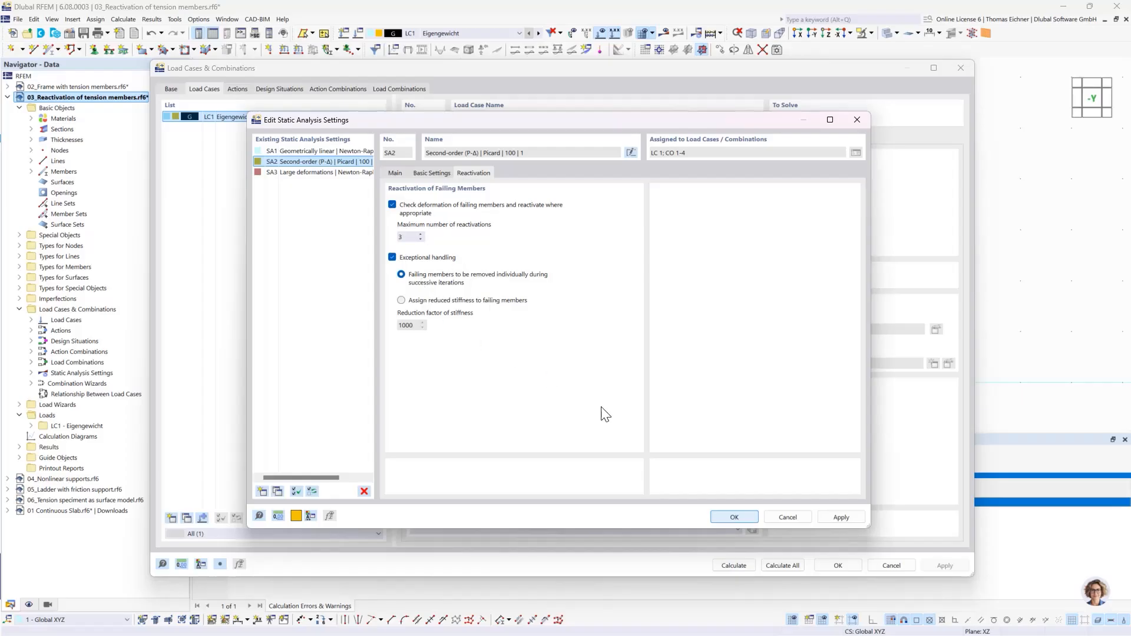
left_click(728, 518)
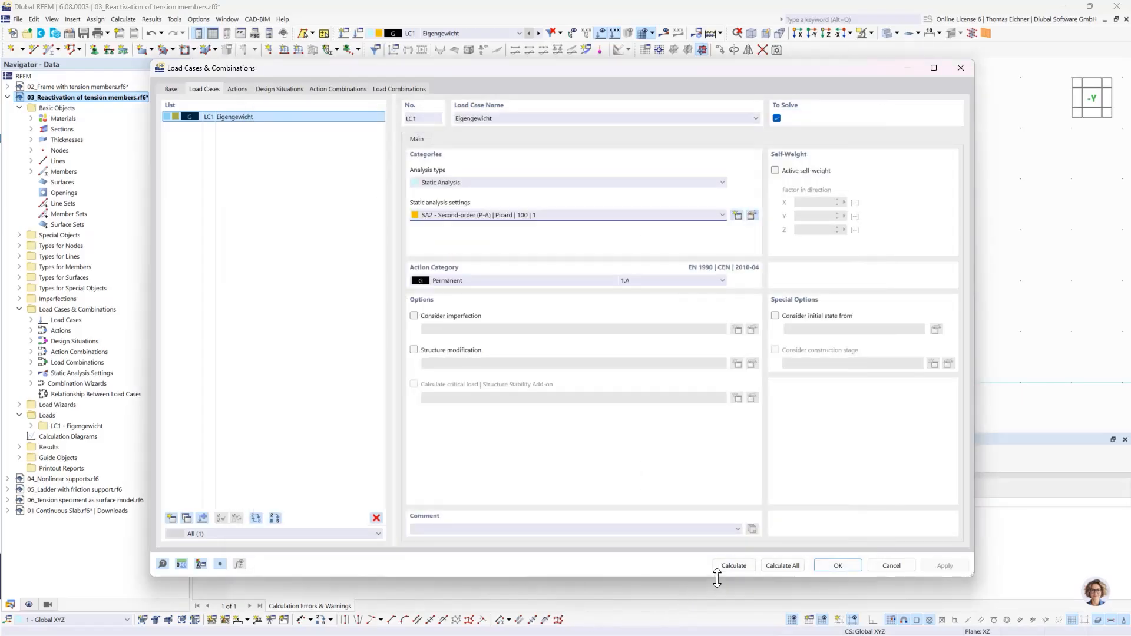
- Calculate LC1 again and display the axial forces N, followed by the global deformations |u|
left_click(730, 567)
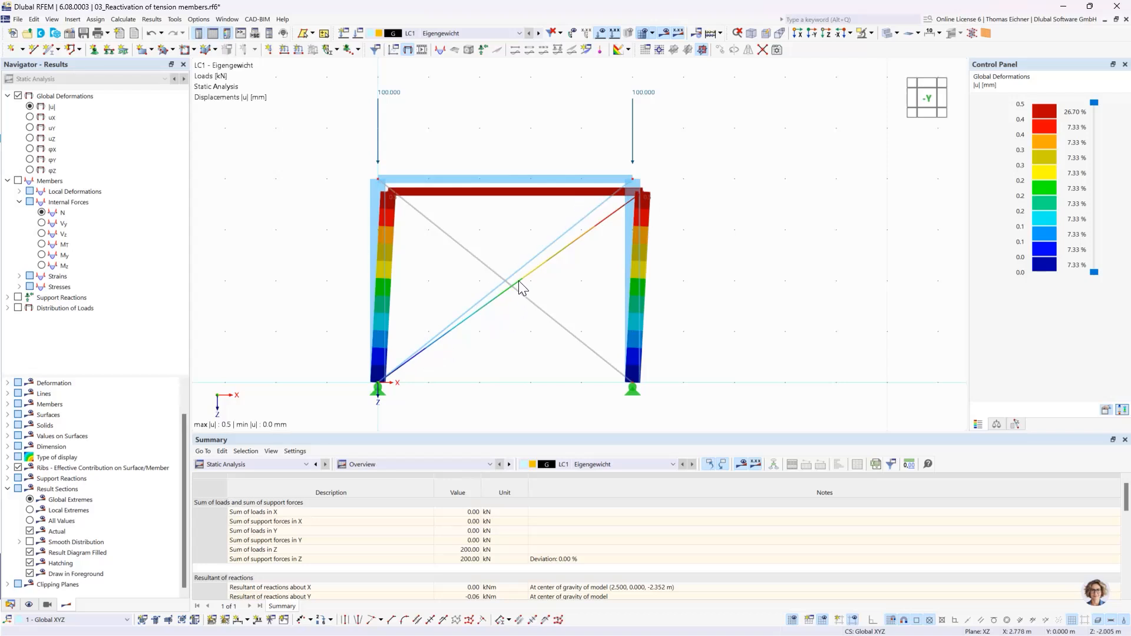
left_click(45, 214)
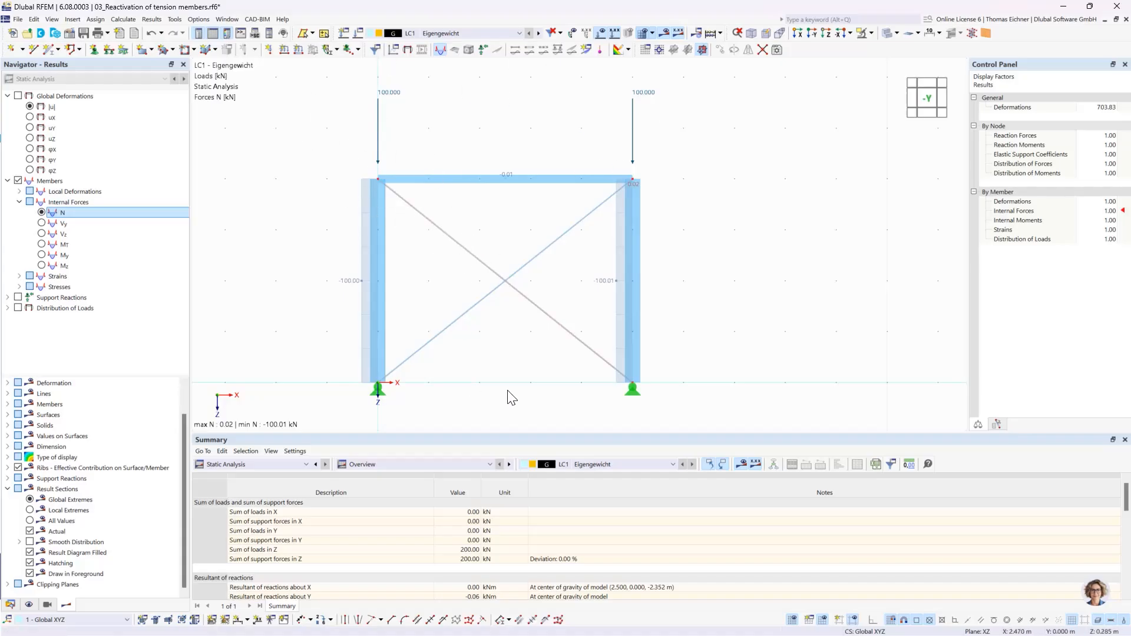
left_click(31, 111)
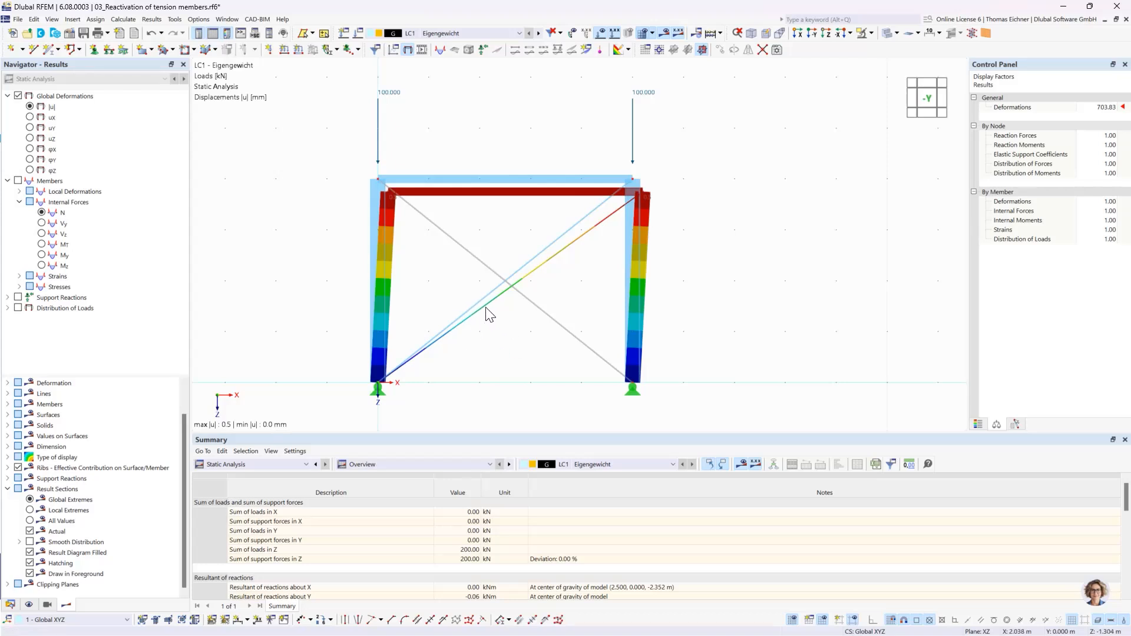
- Review the reactivation settings for failing members in SA2 of load case LC1 and leave them as they are
left_click(360, 33)
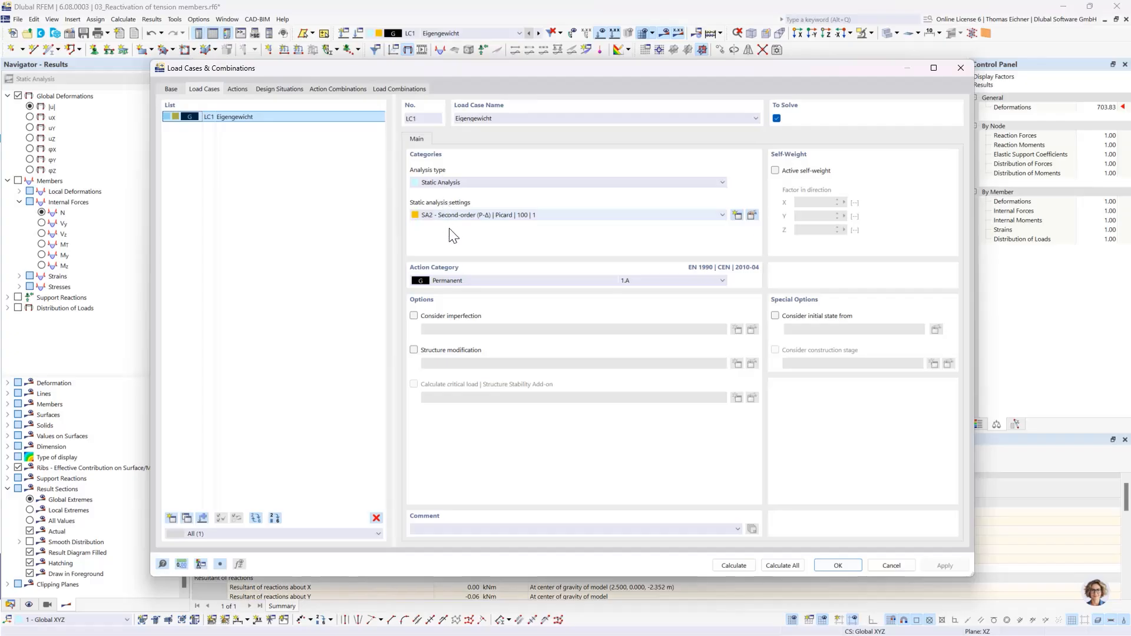
left_click(751, 216)
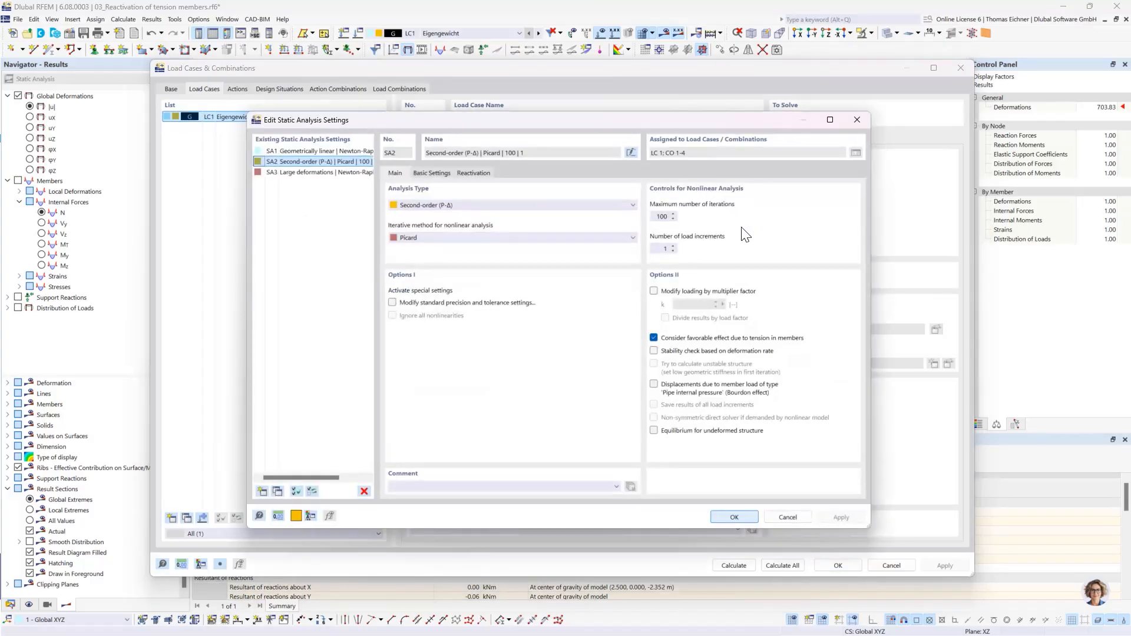
left_click_drag(520, 121, 513, 184)
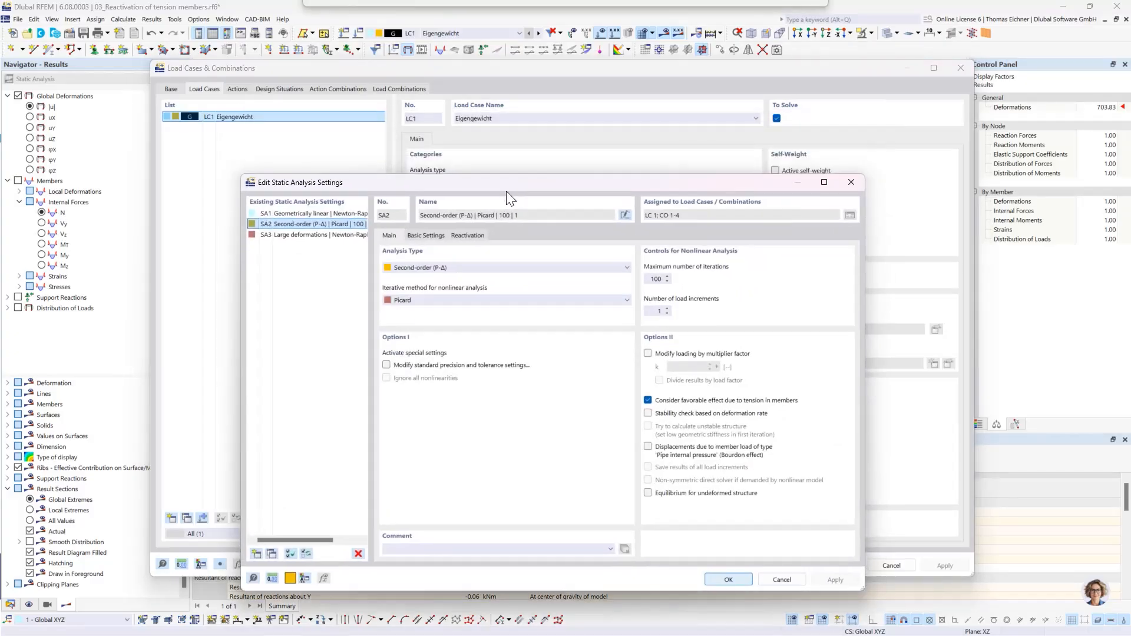
left_click(466, 236)
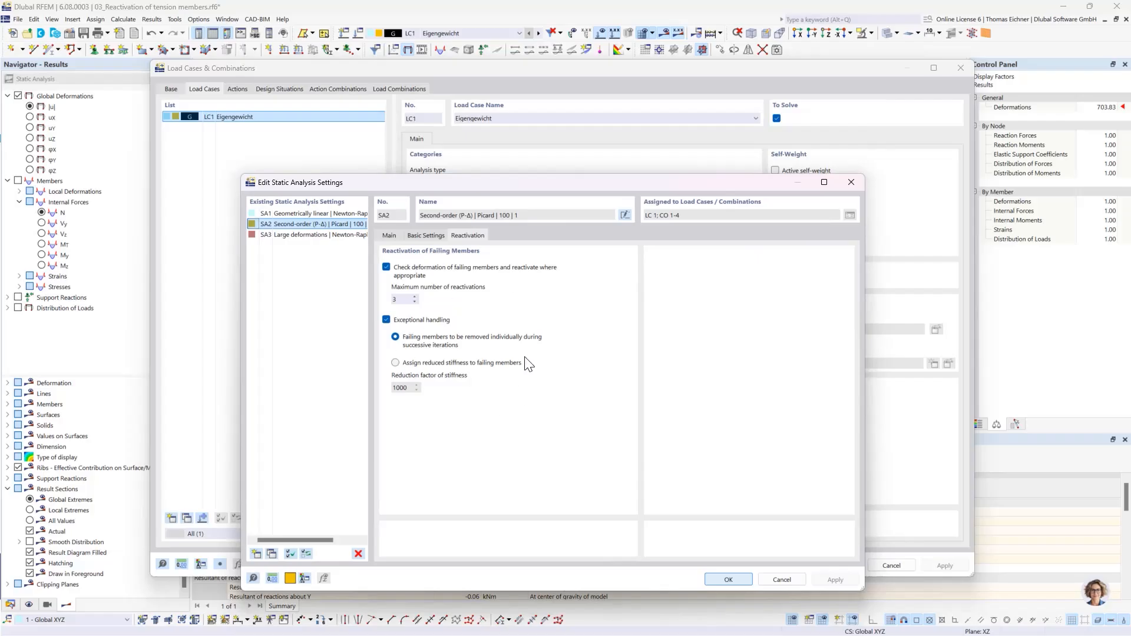
left_click(728, 580)
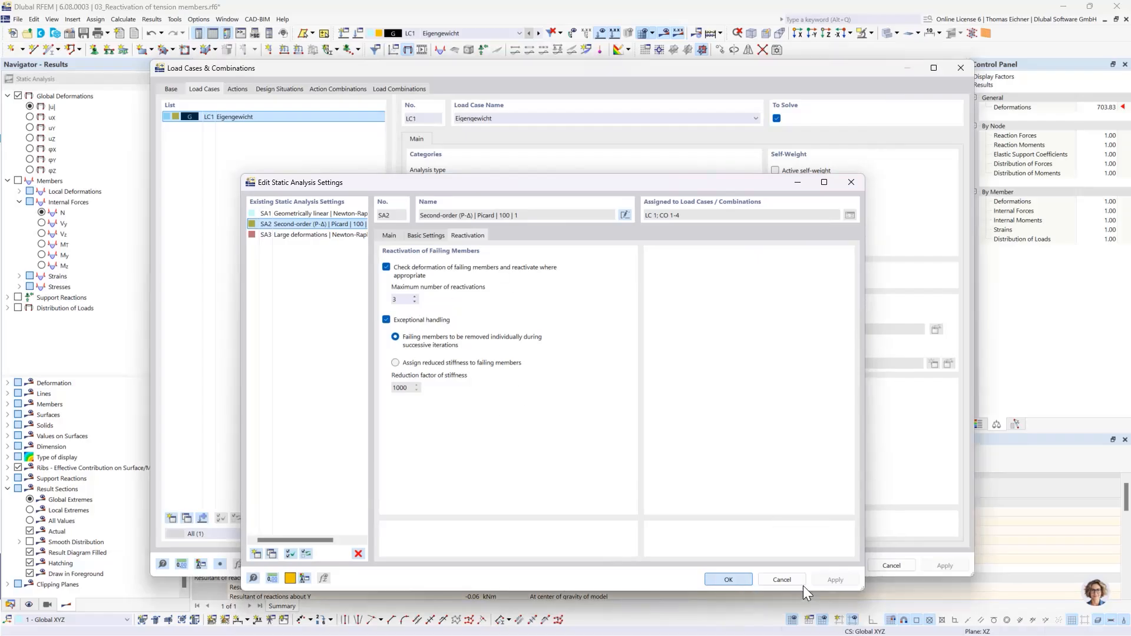
left_click(837, 566)
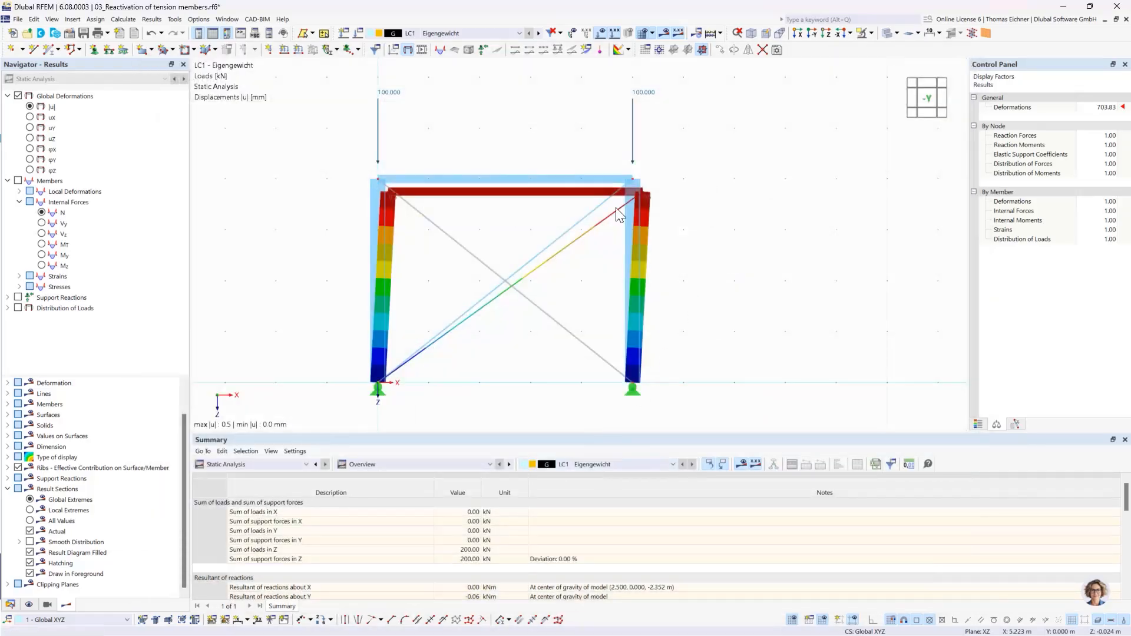
- Collapse the current model in the data tree and switch to 04_Nonlinear supports.rf6, bringing its three angled frames into view
left_click(10, 605)
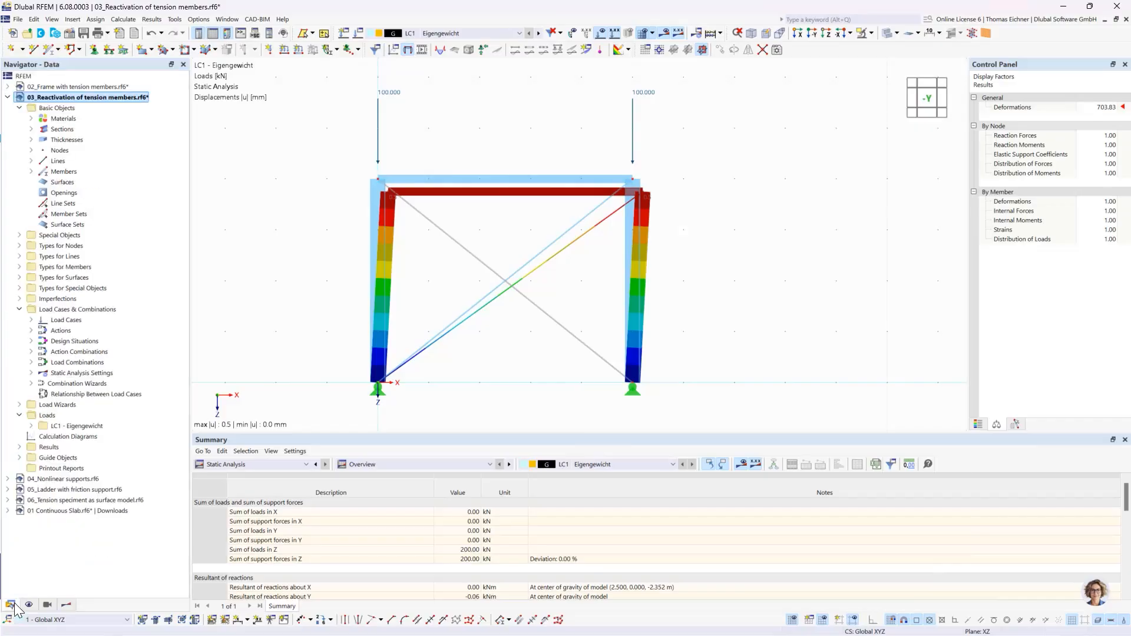
left_click(8, 97)
double_click(47, 108)
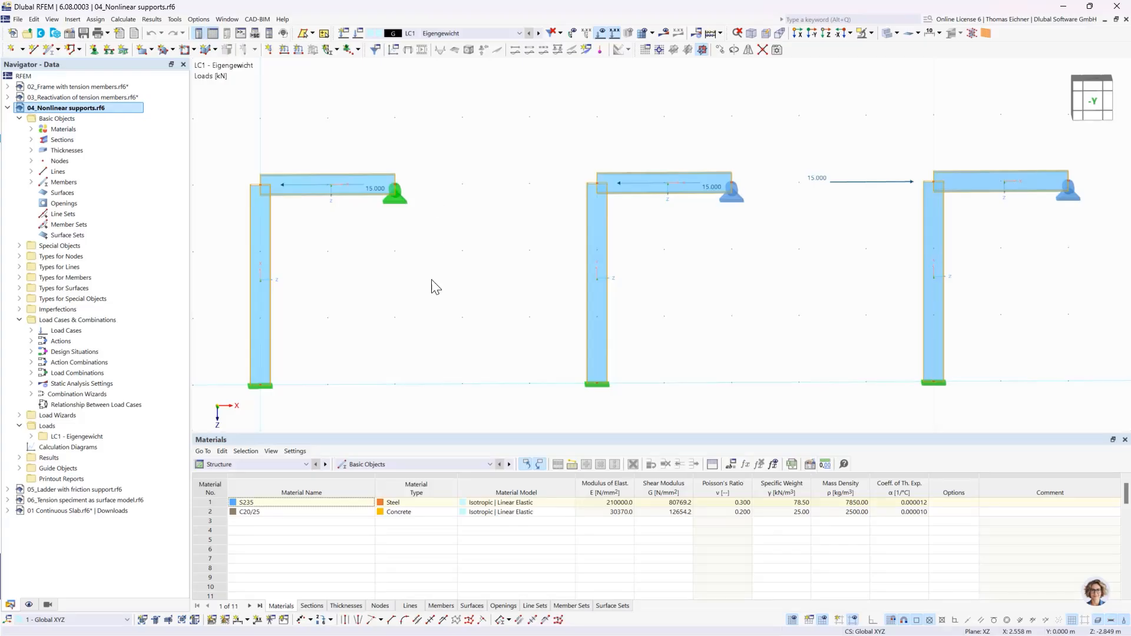
left_click(265, 385)
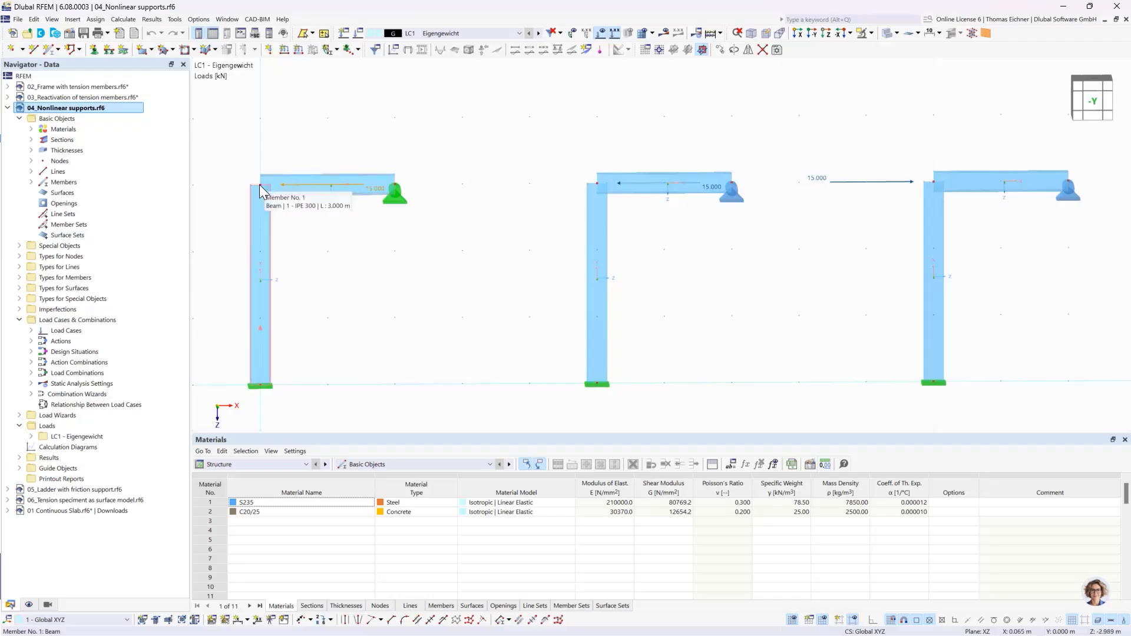
middle_click_drag(348, 285, 392, 290)
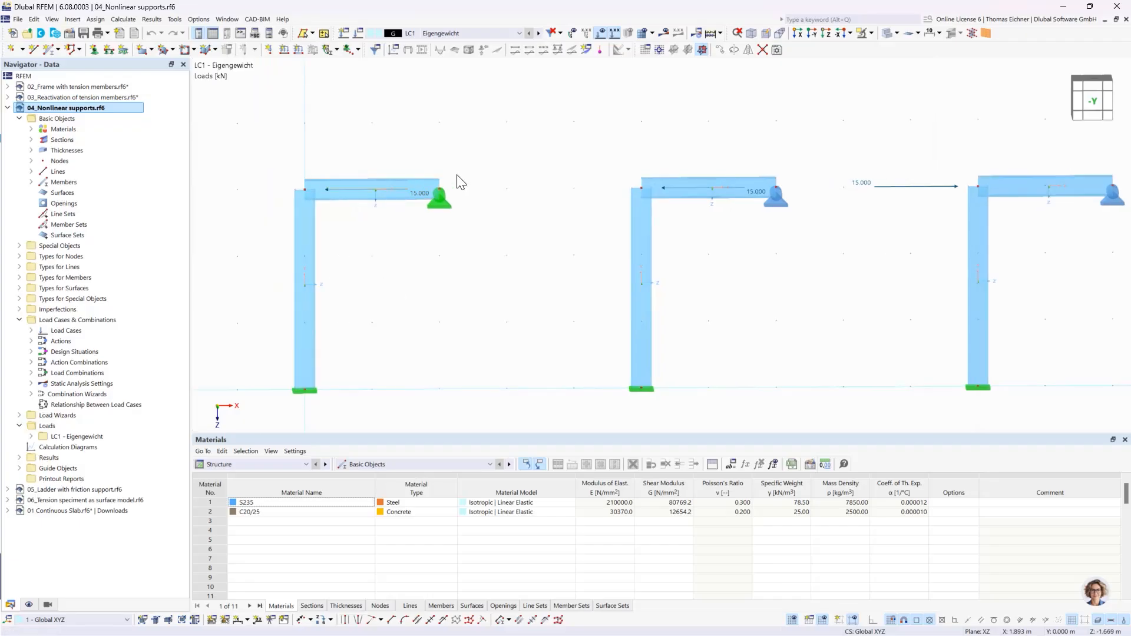
- Review the nonlinearity assigned to translational support ux in the nodal support at the middle frame's beam end
left_click(445, 201)
middle_click_drag(808, 297, 772, 288)
left_click(746, 192)
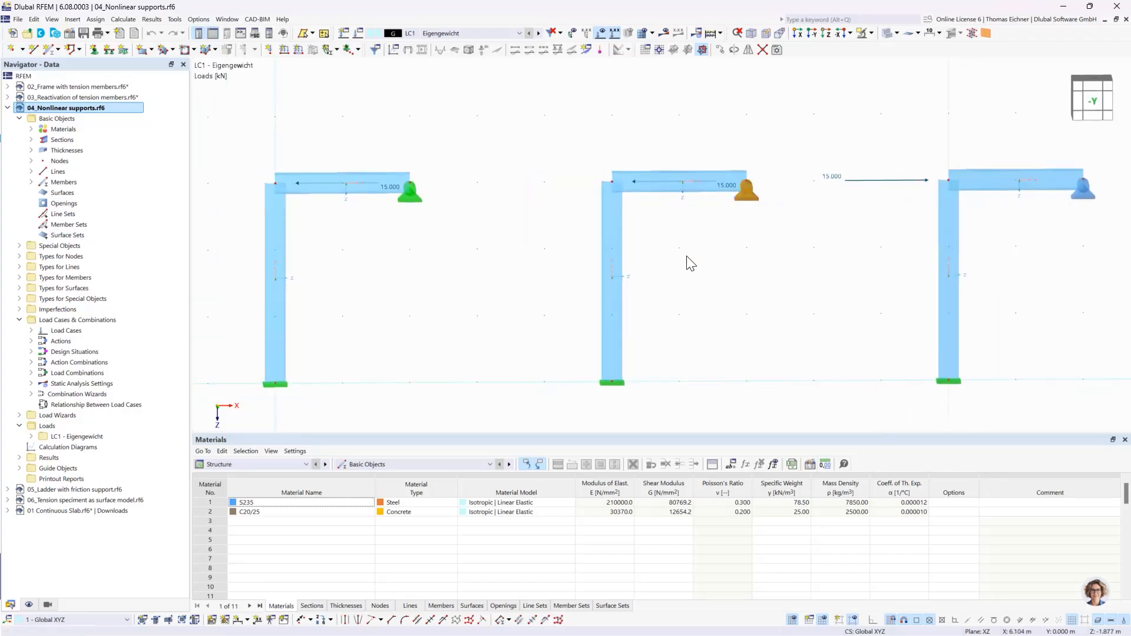
double_click(751, 196)
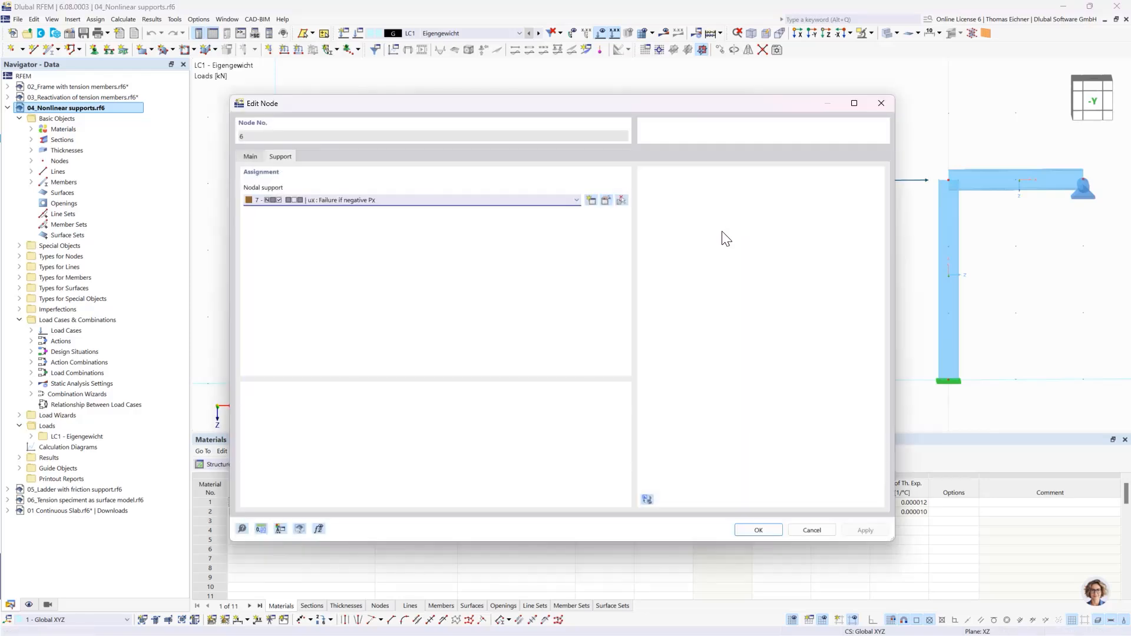
left_click(605, 201)
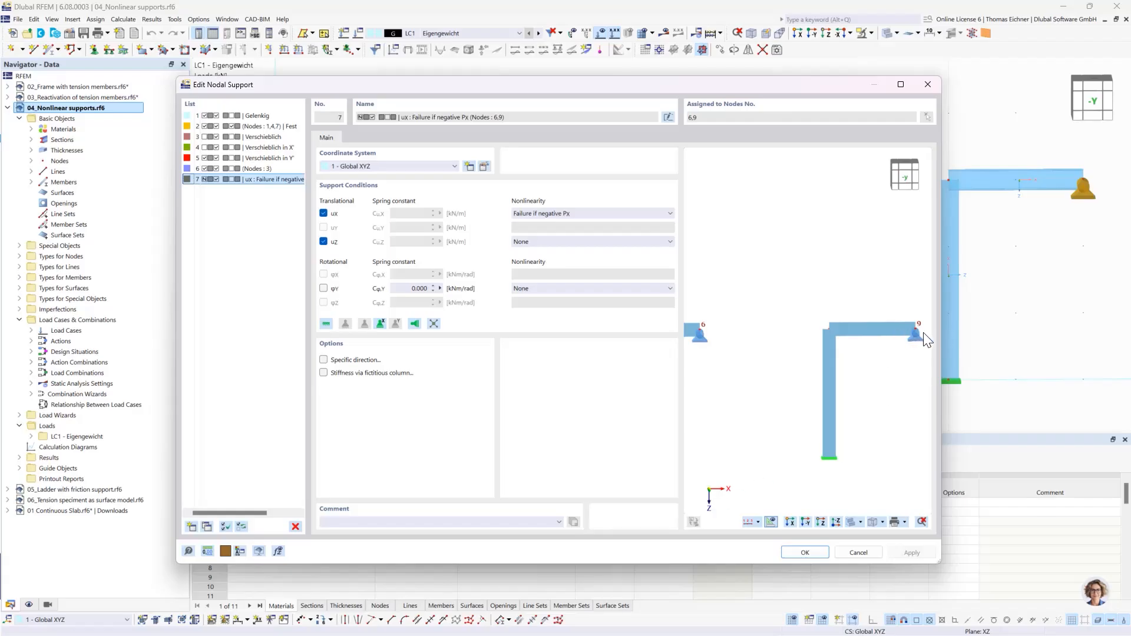
middle_click_drag(741, 344, 855, 357)
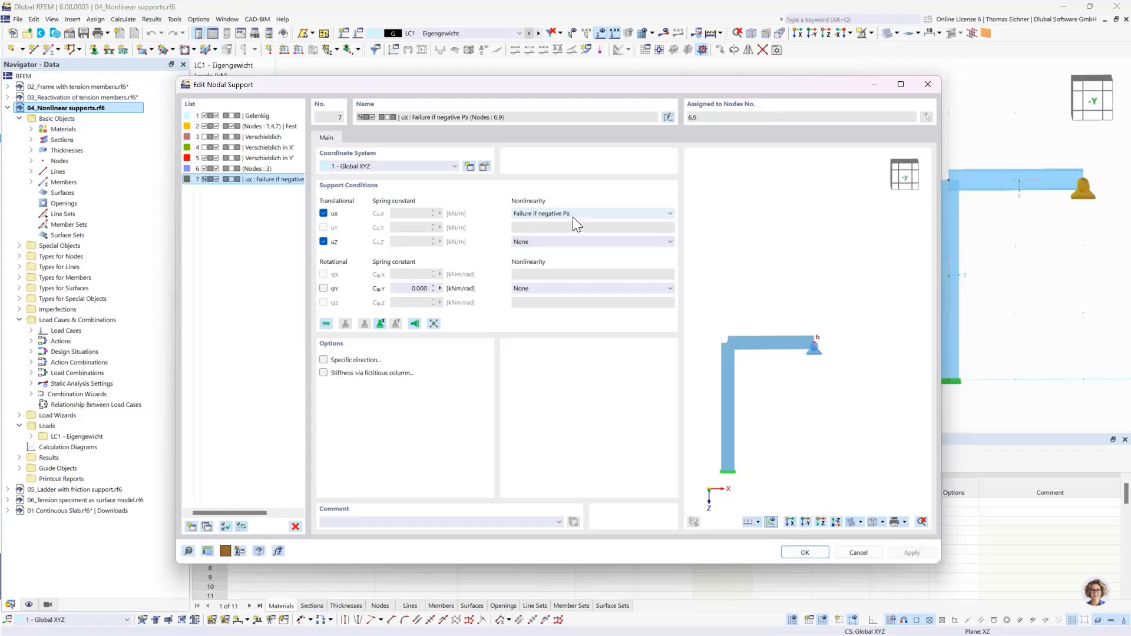
left_click(805, 552)
left_click(759, 530)
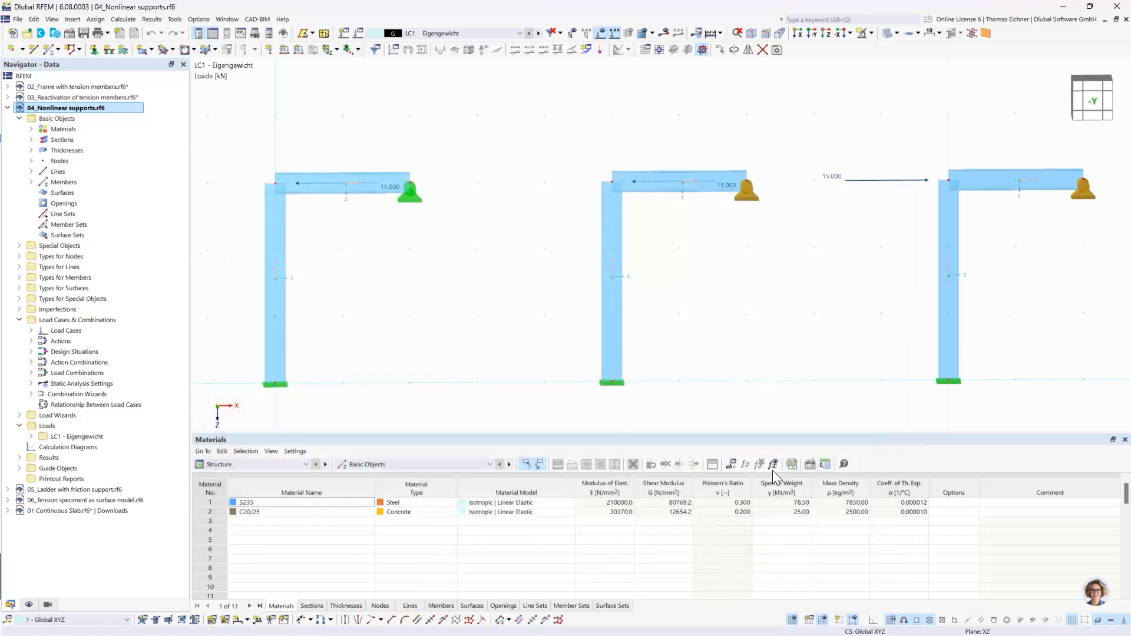
- Calculate LC1 and review the global deformations |u| with the support reactions of the three frames
middle_click_drag(673, 293, 668, 291)
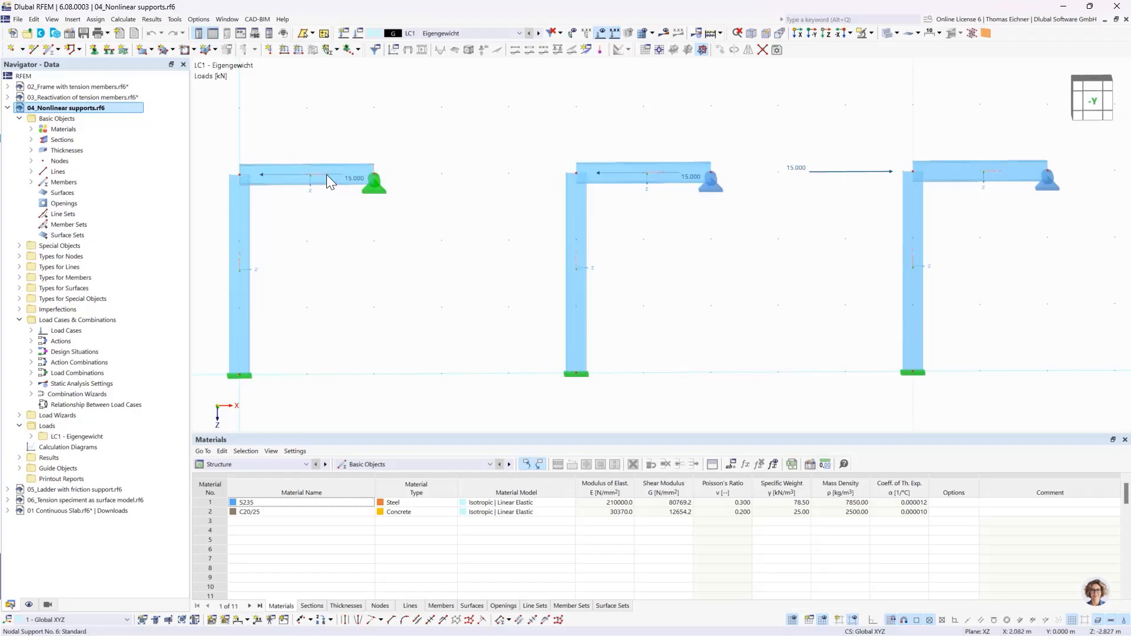
left_click(377, 184)
left_click(664, 34)
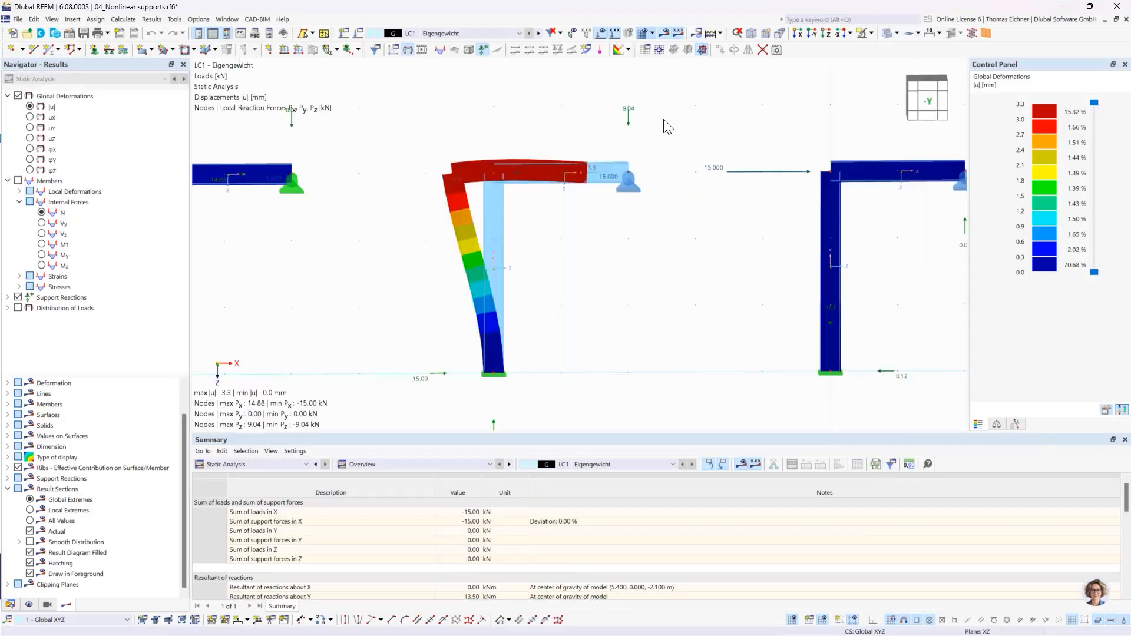
scroll(668, 126, "down", 1)
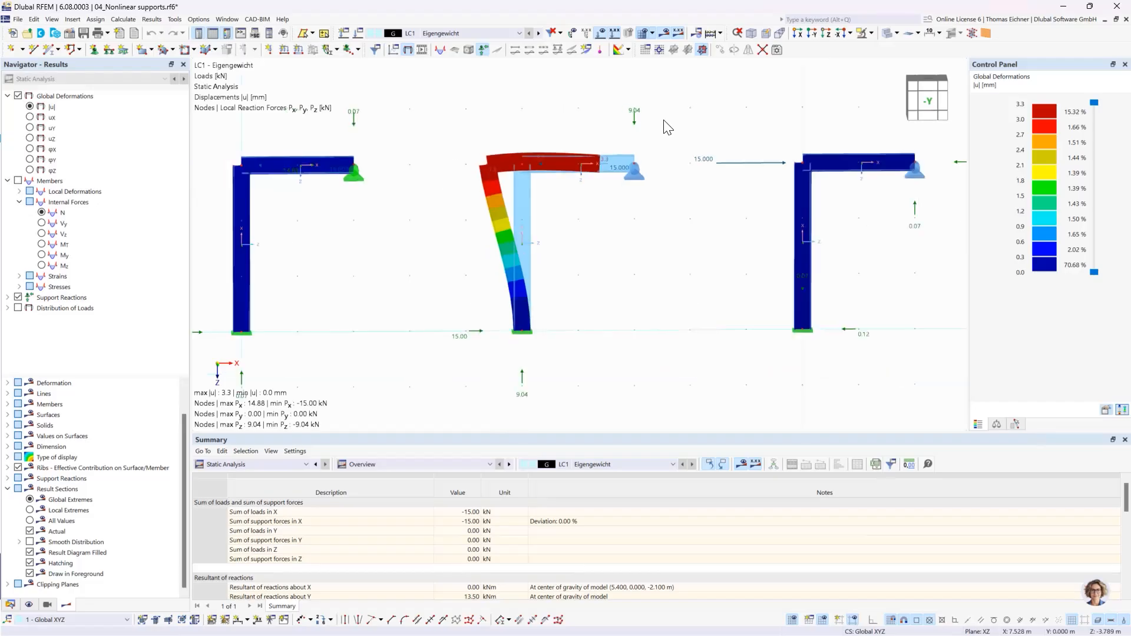
scroll(480, 113, "up", 1)
middle_click_drag(480, 114, 543, 135)
scroll(543, 135, "down", 3)
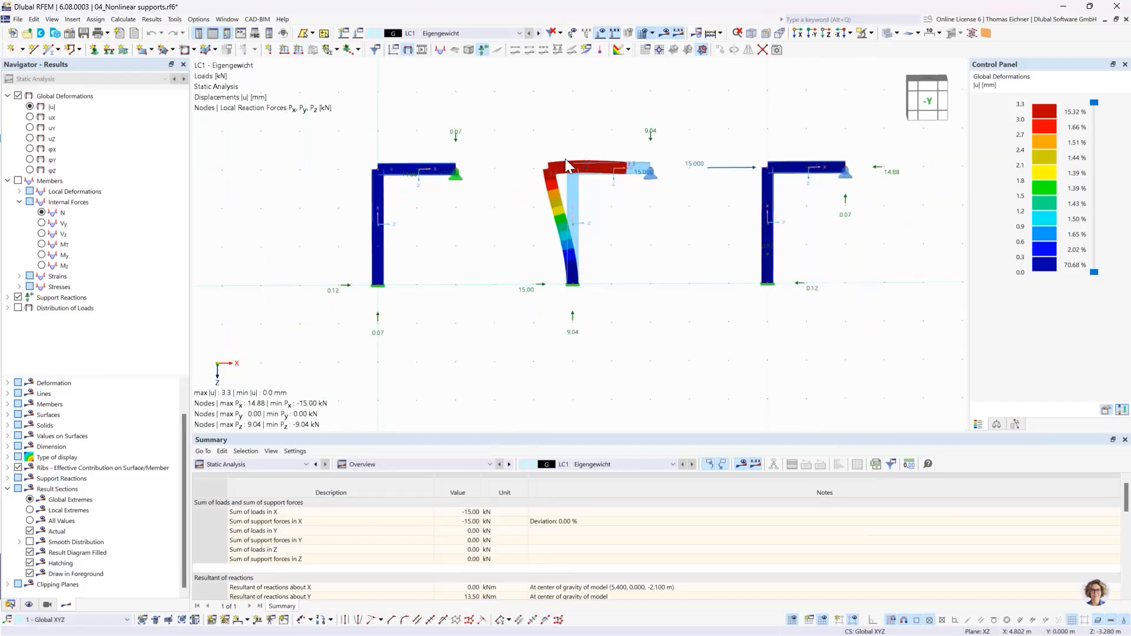
scroll(493, 232, "up", 3)
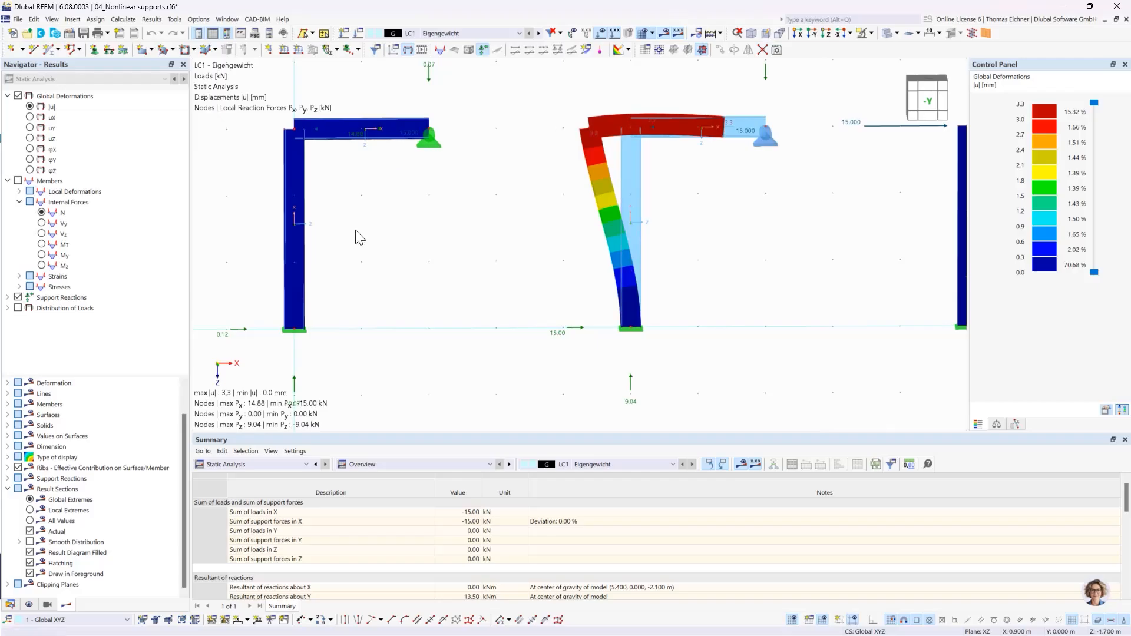
middle_click_drag(356, 228, 381, 247)
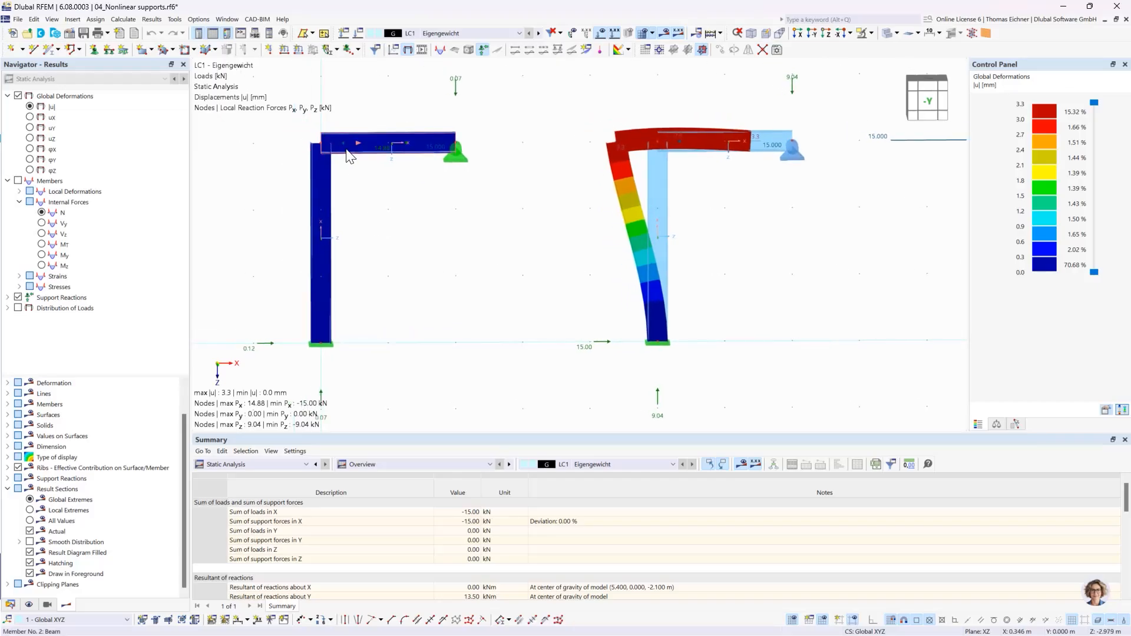
- Display the member deformations as lines instead of colored sections
left_click(455, 155)
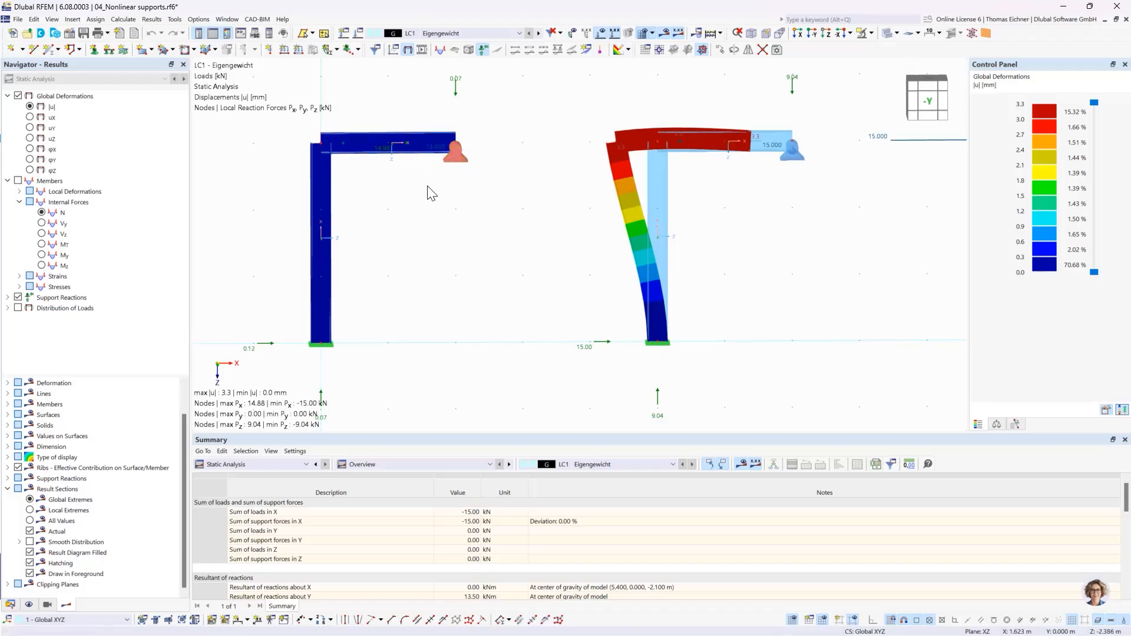
left_click(406, 178)
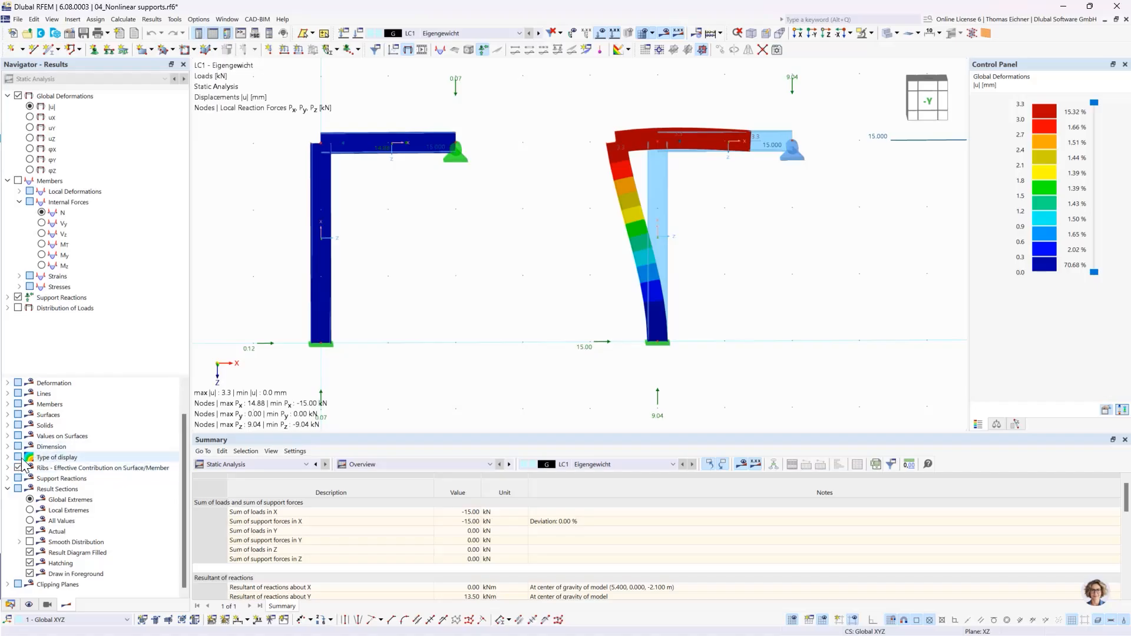
scroll(24, 468, "up", 1)
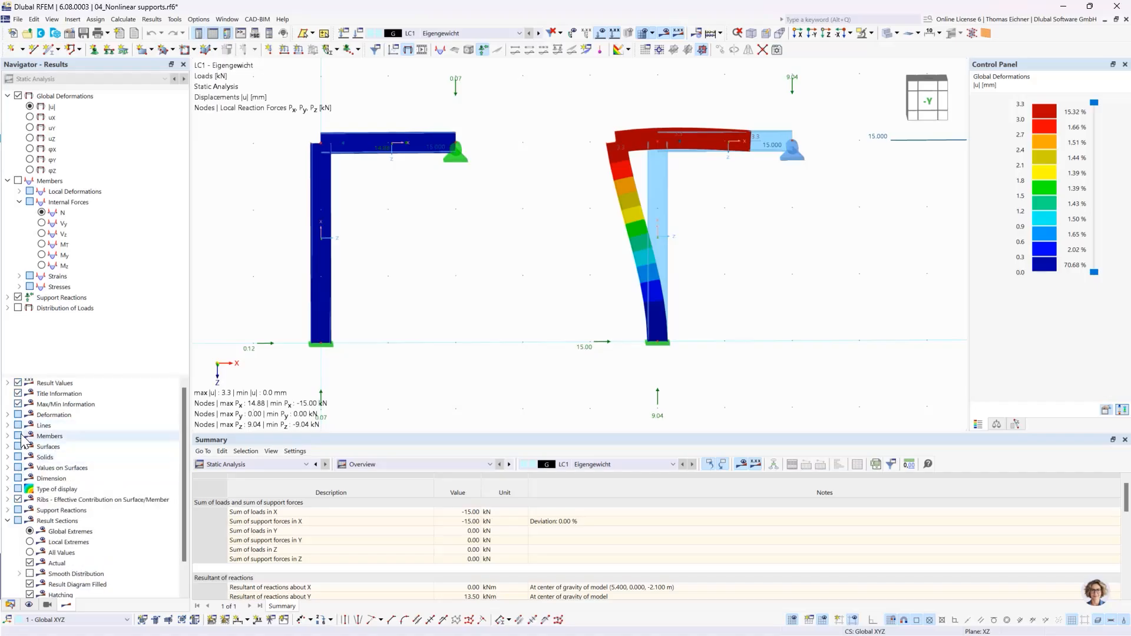
left_click(7, 415)
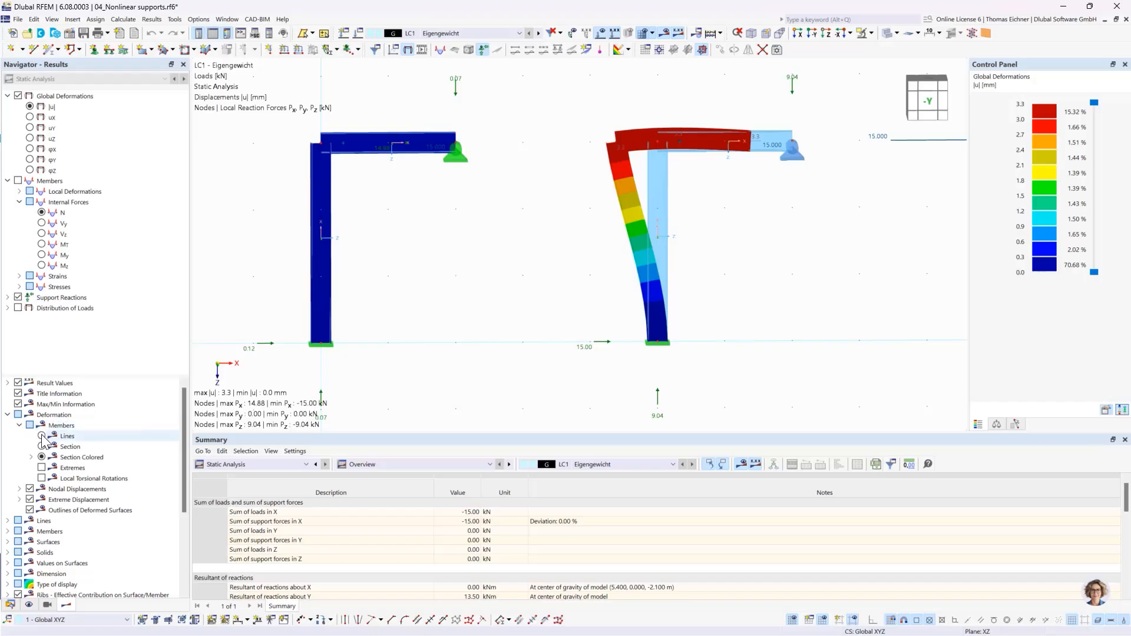
left_click(42, 436)
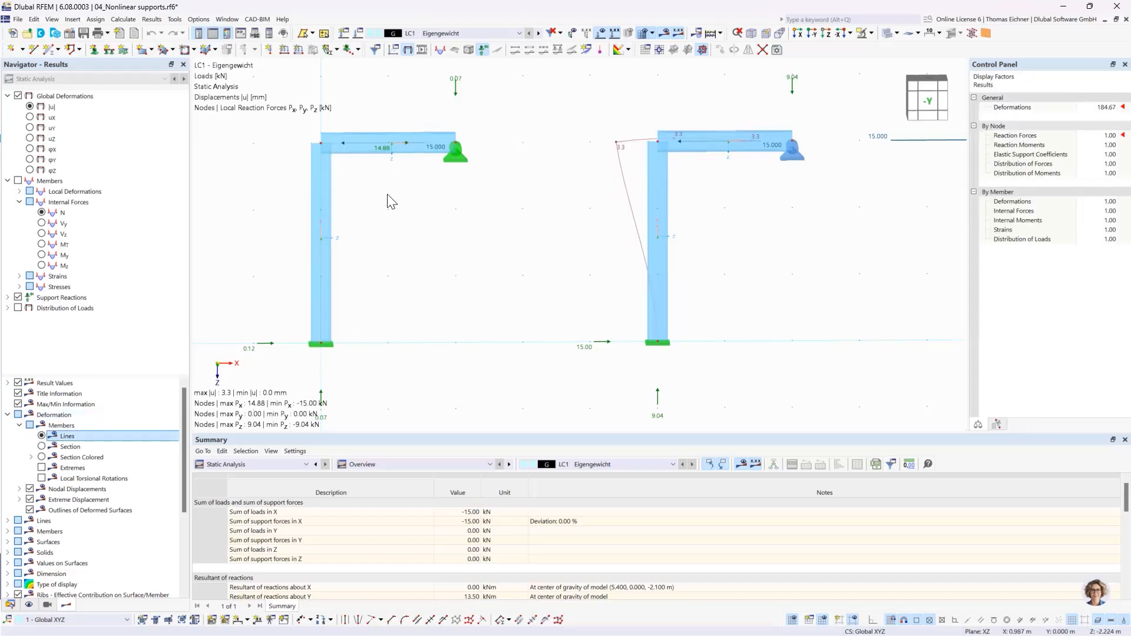
- Examine the horizontal load and the reaction force along the left frame's beam and compare their directions with the global X-axis
scroll(394, 152, "up", 2)
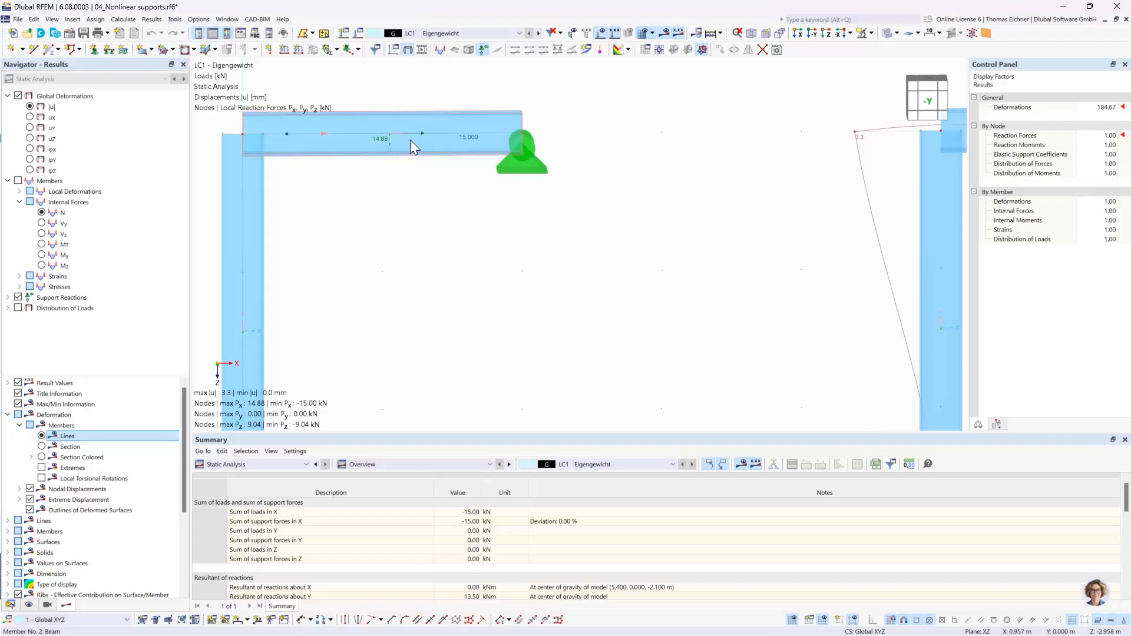
scroll(419, 144, "down", 3)
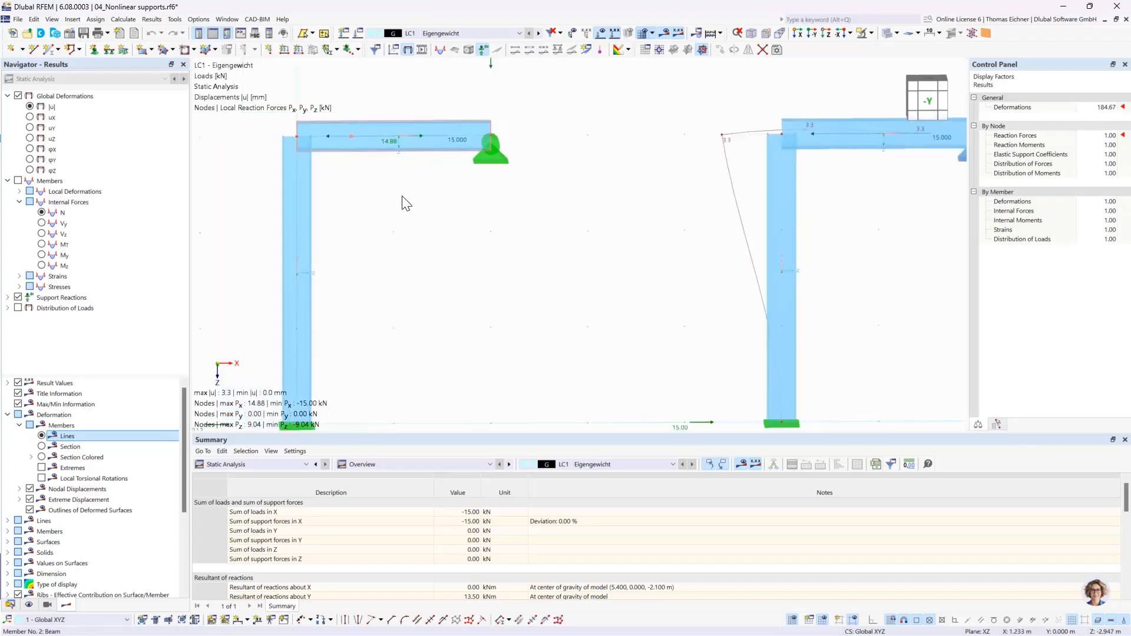
middle_click_drag(404, 202, 484, 195)
scroll(483, 196, "down", 2)
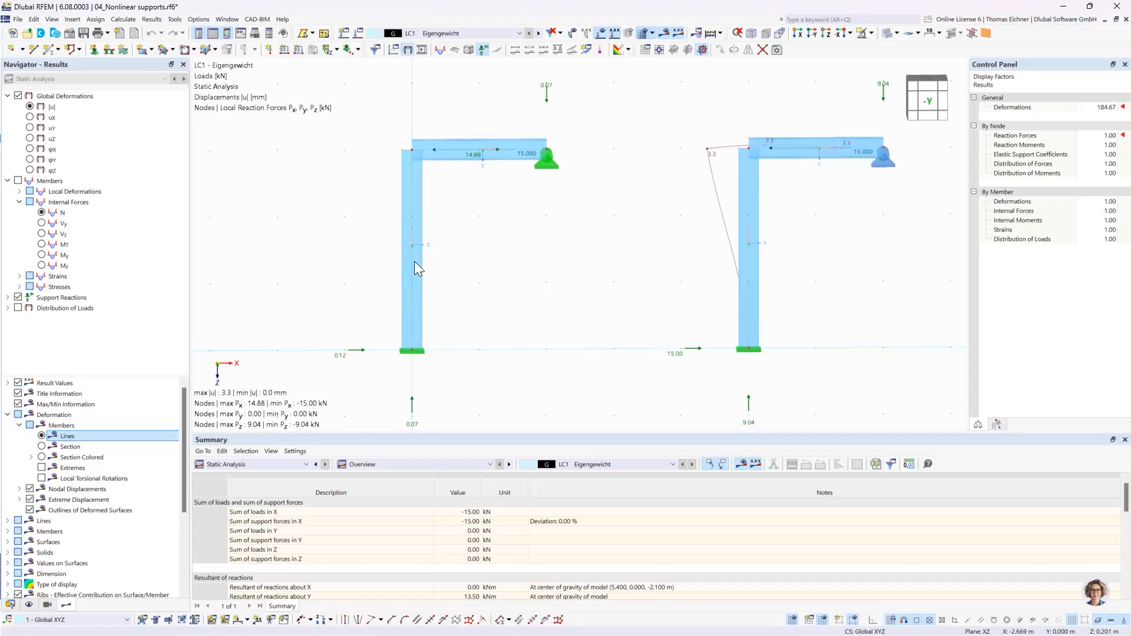
scroll(497, 153, "up", 2)
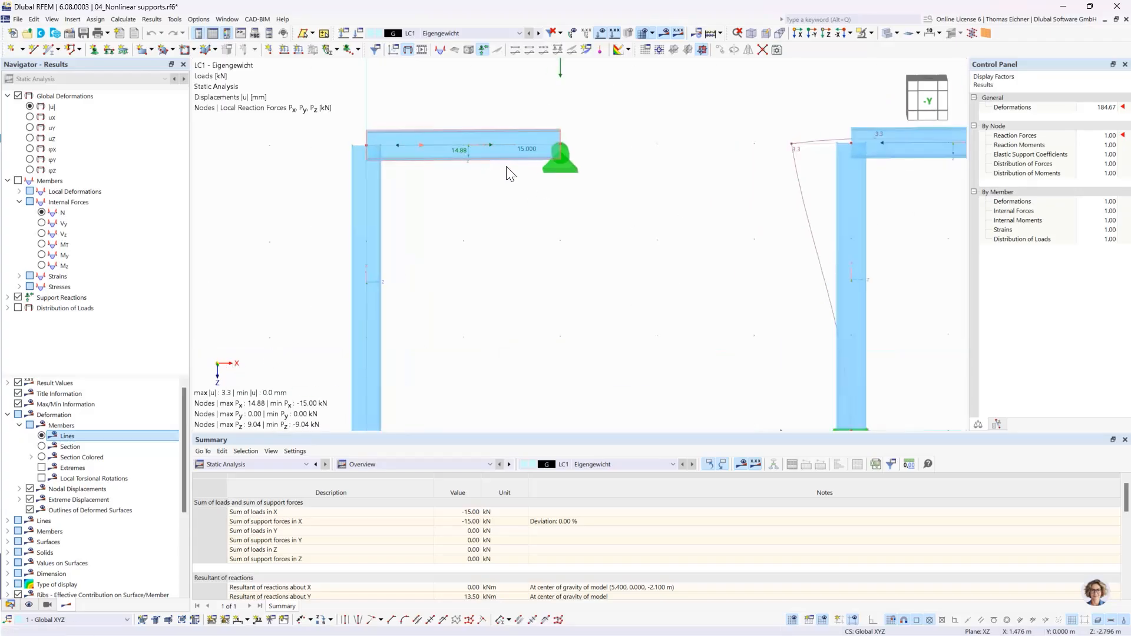
scroll(507, 174, "up", 1)
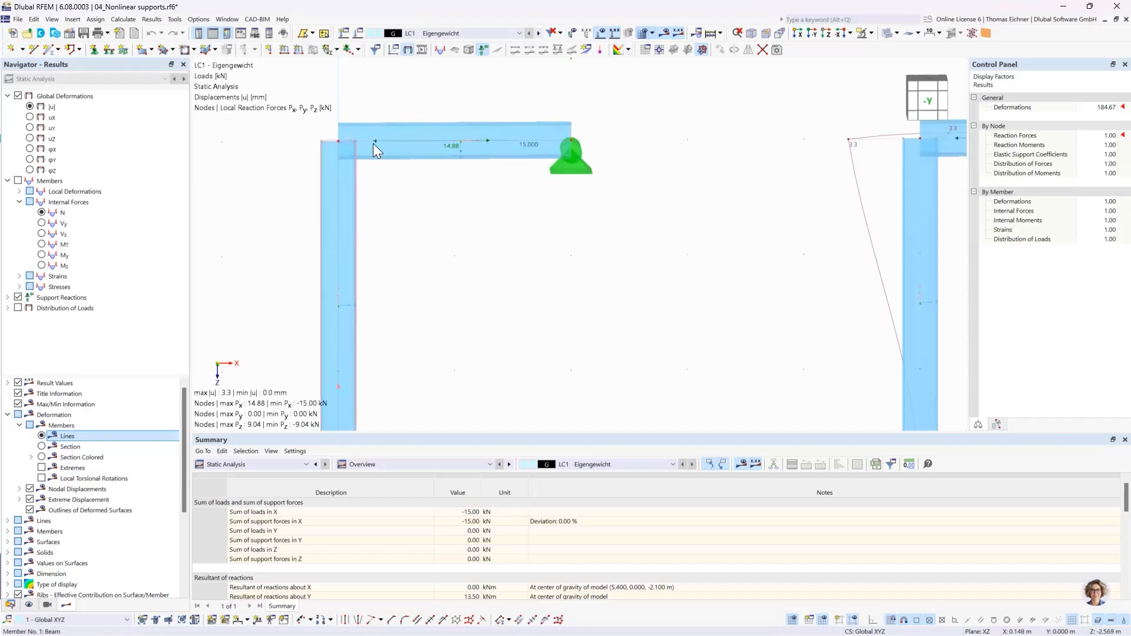
mouse_move(377, 144)
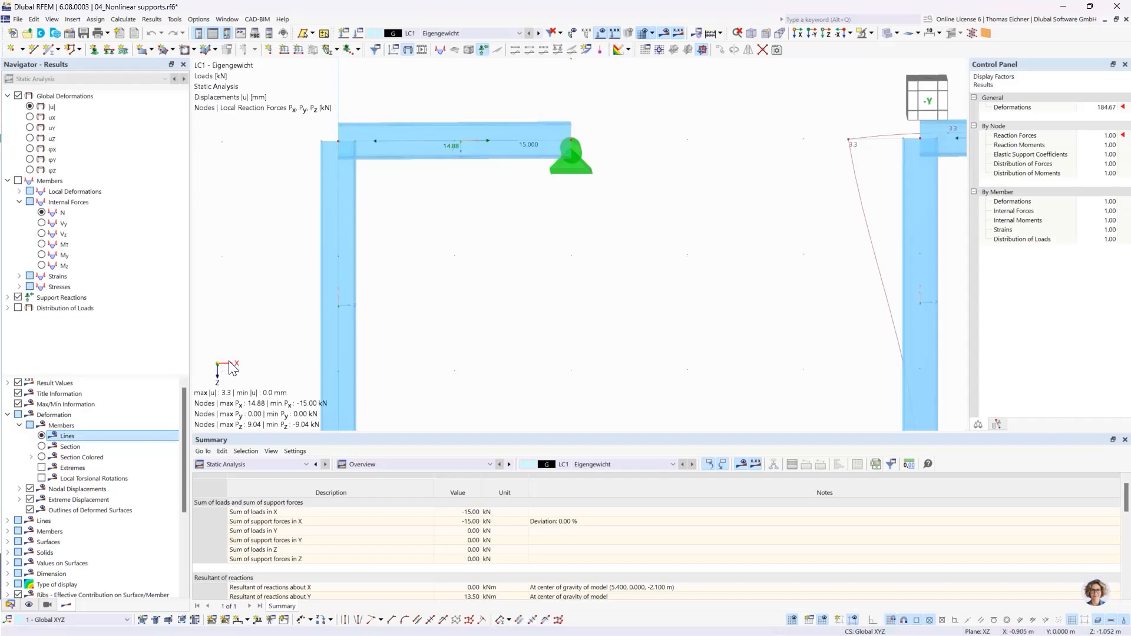
- Switch the member deformation display to Section and finally to Section Colored
scroll(512, 214, "down", 3)
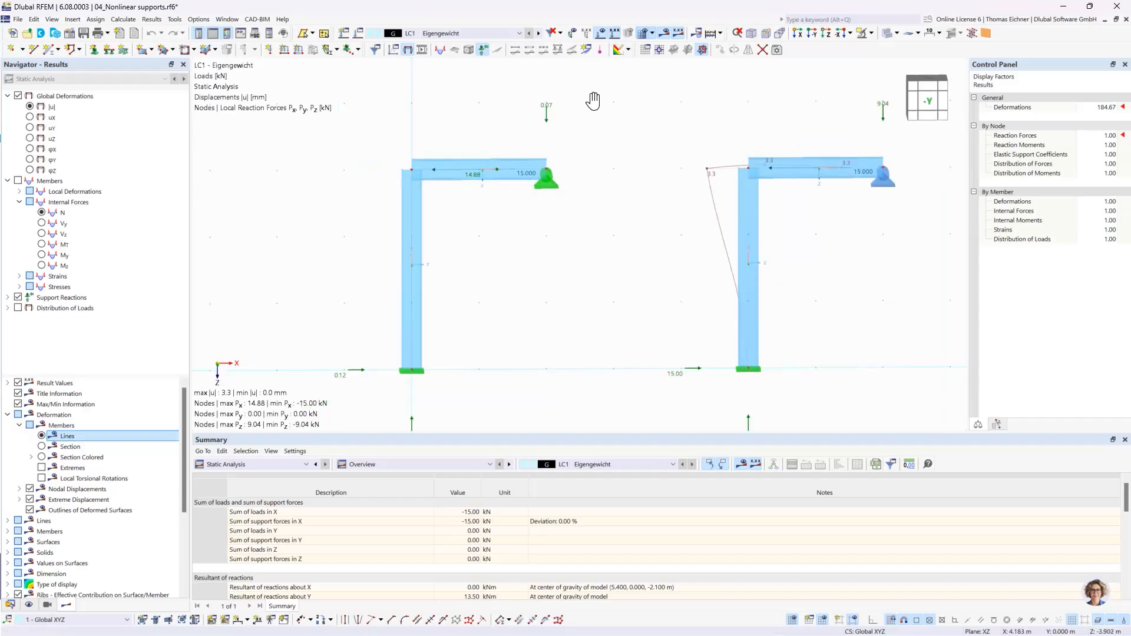
middle_click_drag(593, 101, 533, 96)
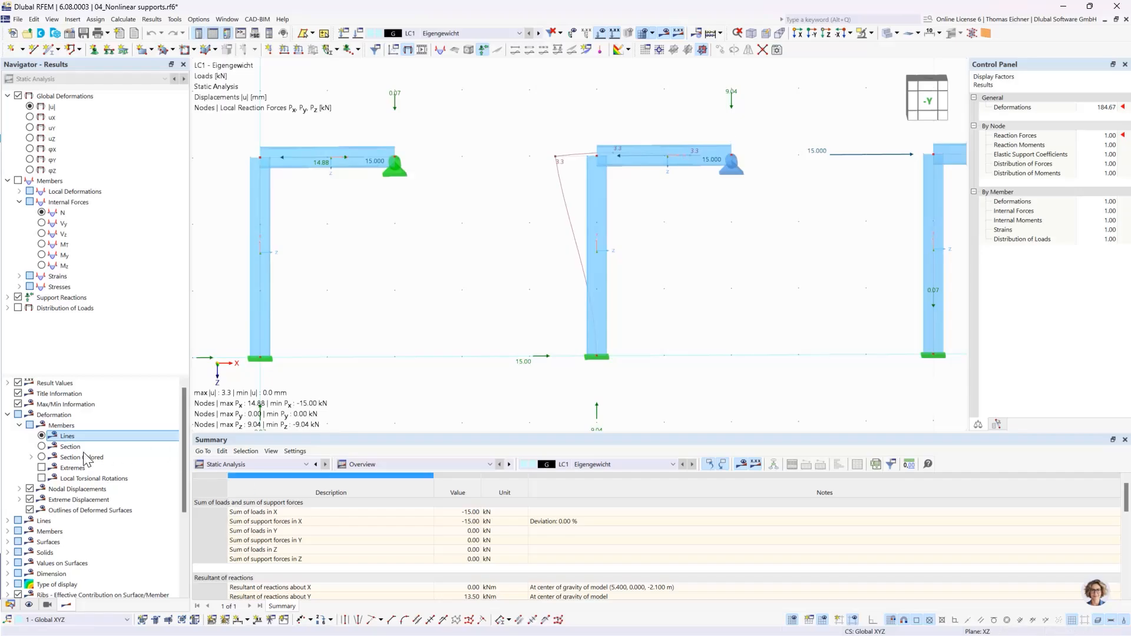
left_click(41, 446)
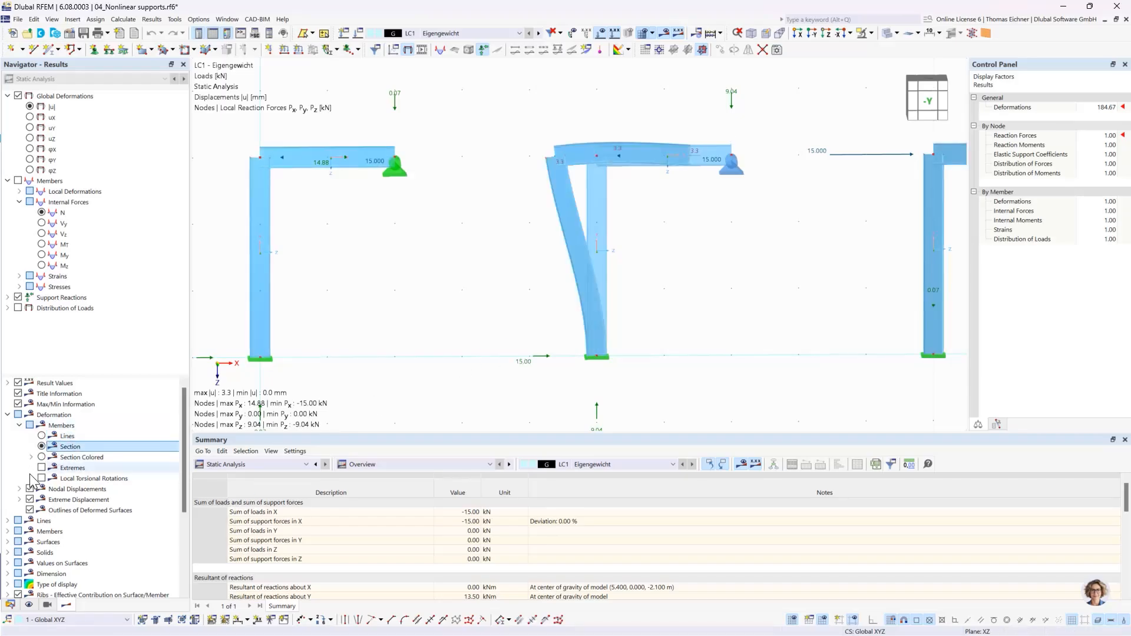
left_click(42, 457)
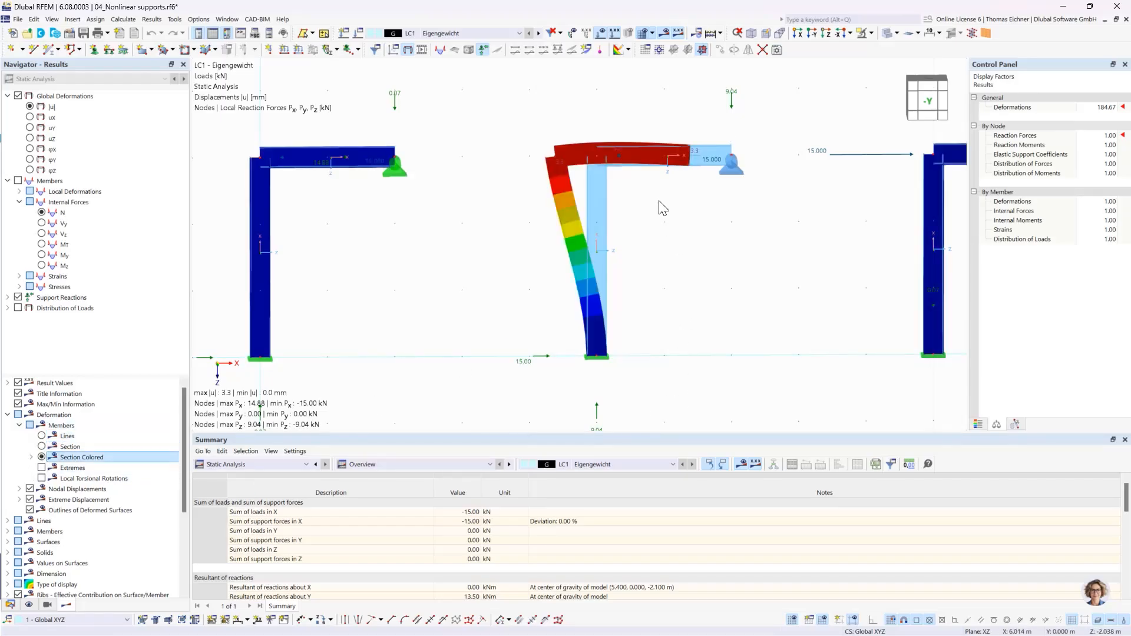
- Examine the nonlinear supports of the middle and right frames together with their deformations and reaction forces
left_click(725, 171)
mouse_move(733, 171)
scroll(392, 182, "down", 2)
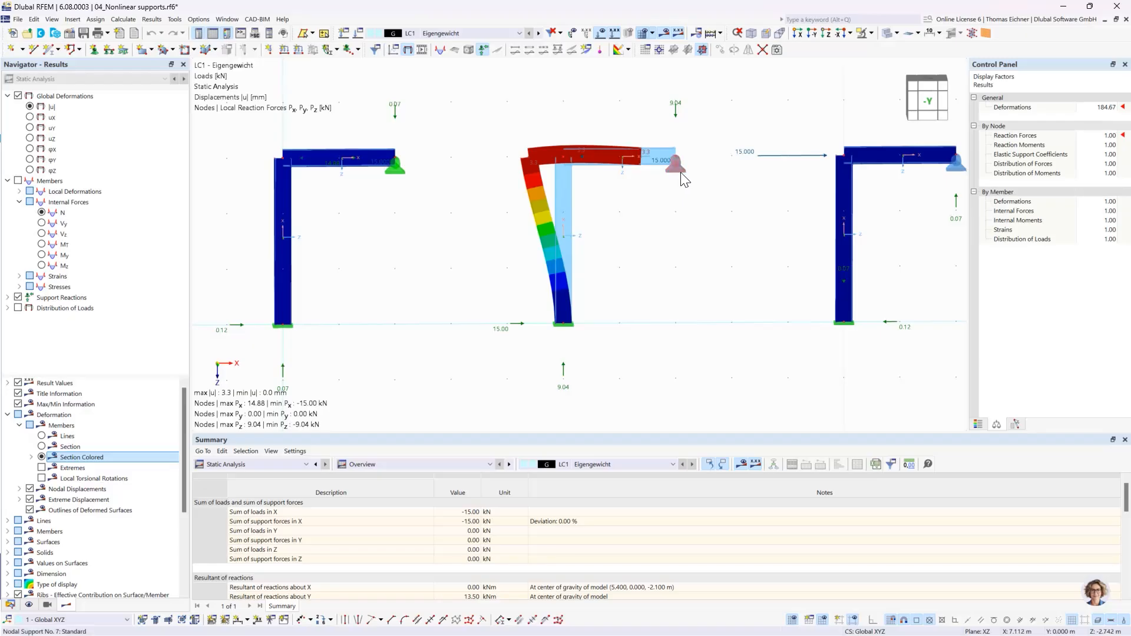
scroll(674, 171, "up", 1)
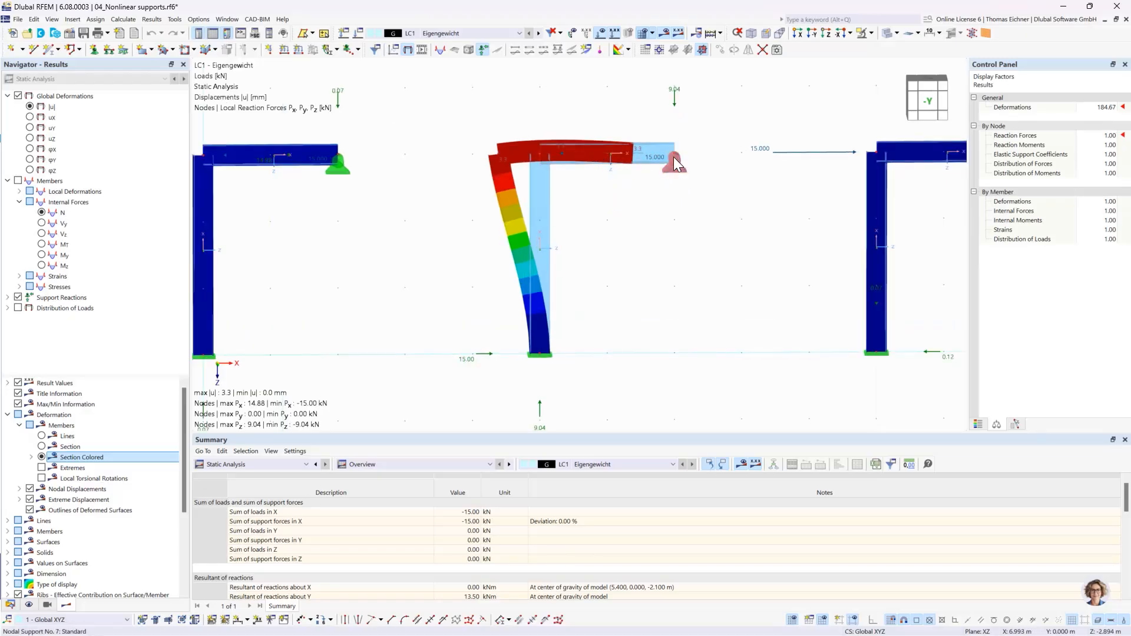
mouse_move(678, 161)
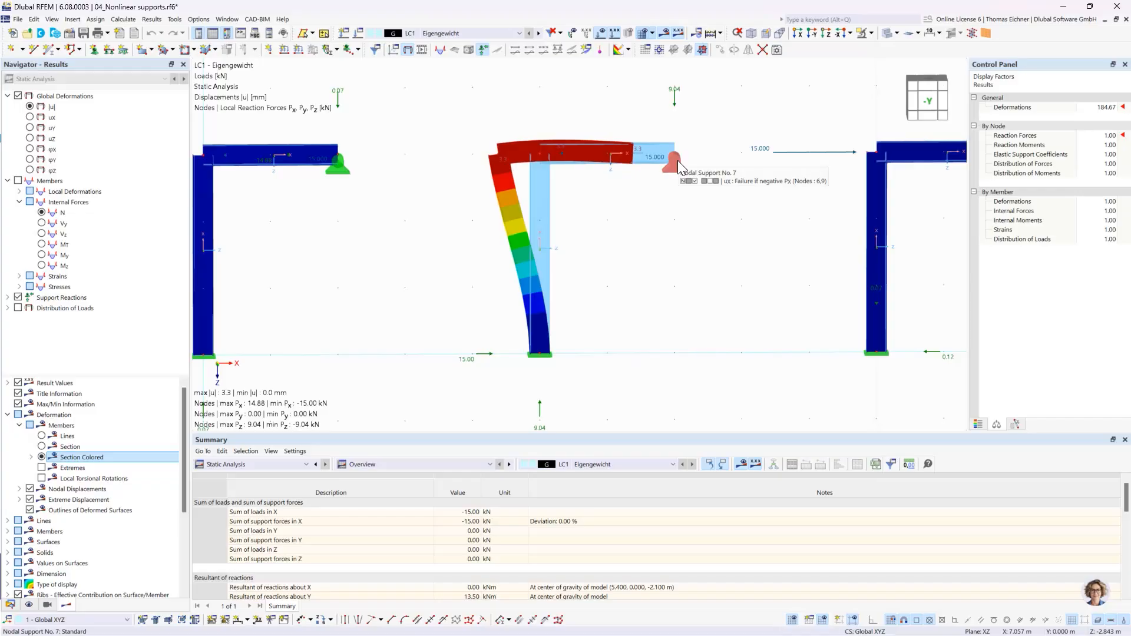
scroll(677, 160, "down", 2)
middle_click_drag(733, 127, 687, 134)
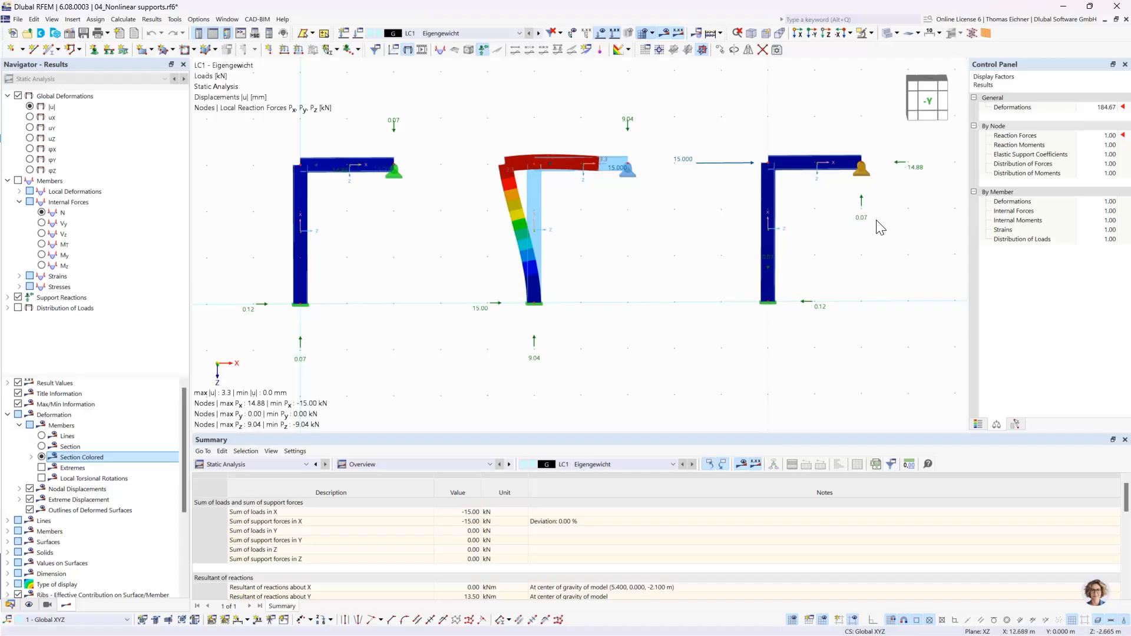
mouse_move(865, 179)
- Collapse the current model in the data tree and switch to 05_Ladder with friction support.rf6, showing the ladder in an oblique 3D view
left_click(10, 604)
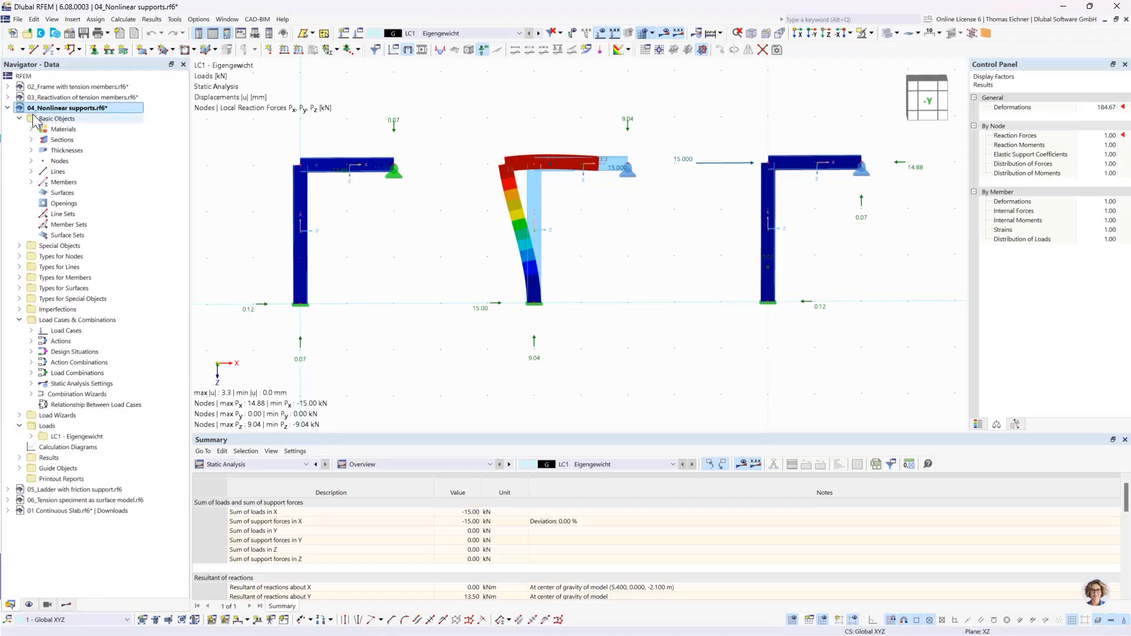
left_click(8, 107)
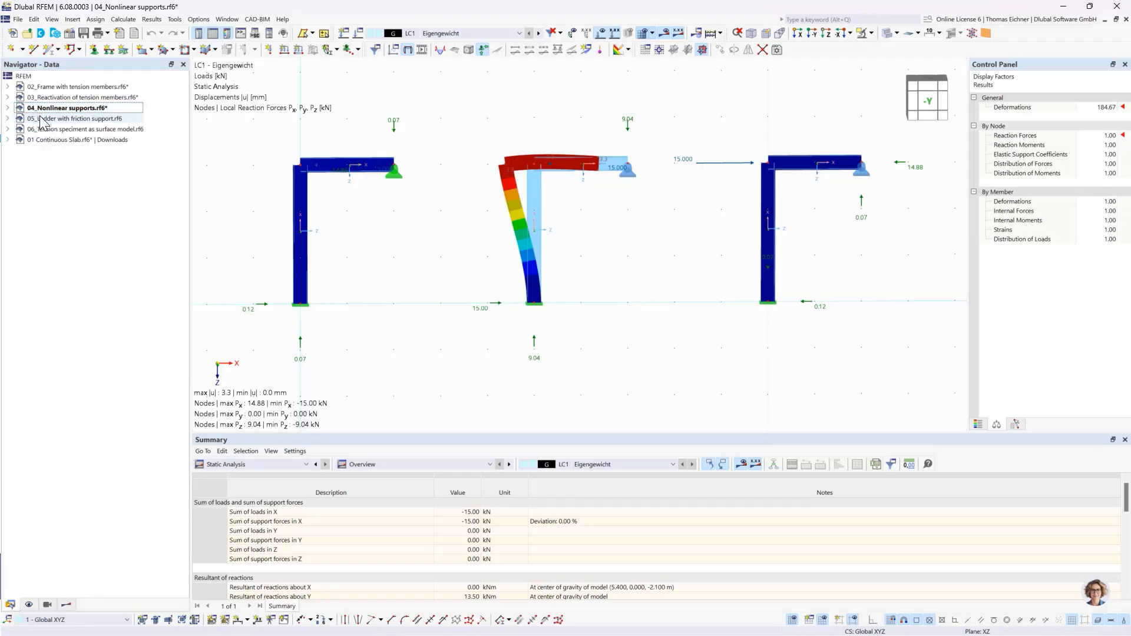
left_click(59, 119)
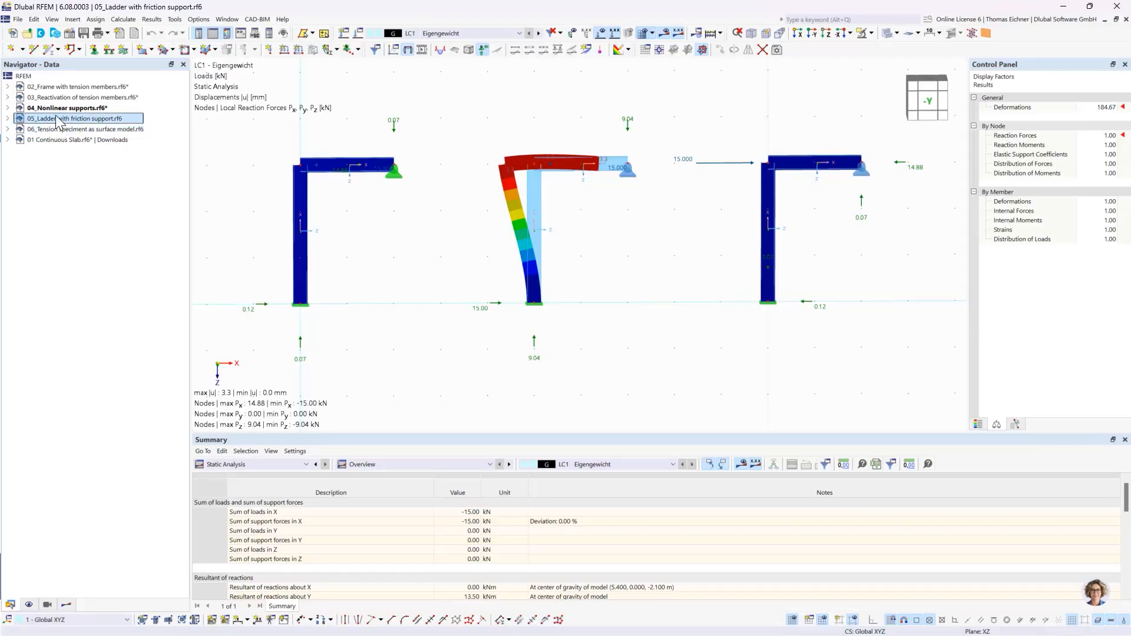
double_click(56, 118)
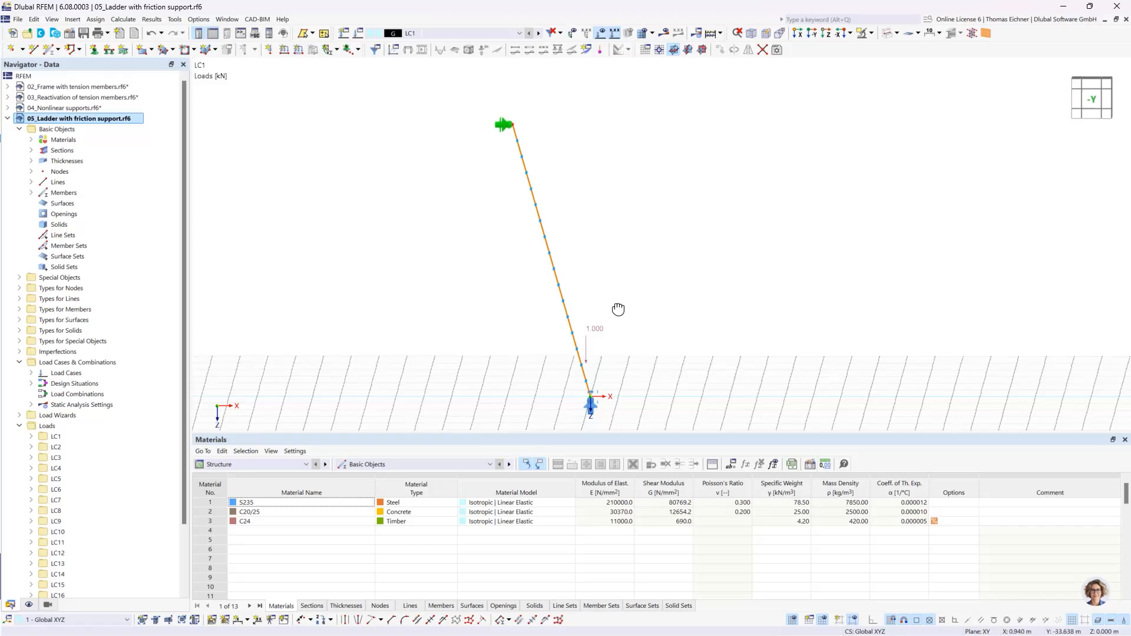
middle_click_drag(619, 310, 645, 313)
middle_click_drag(722, 299, 686, 322)
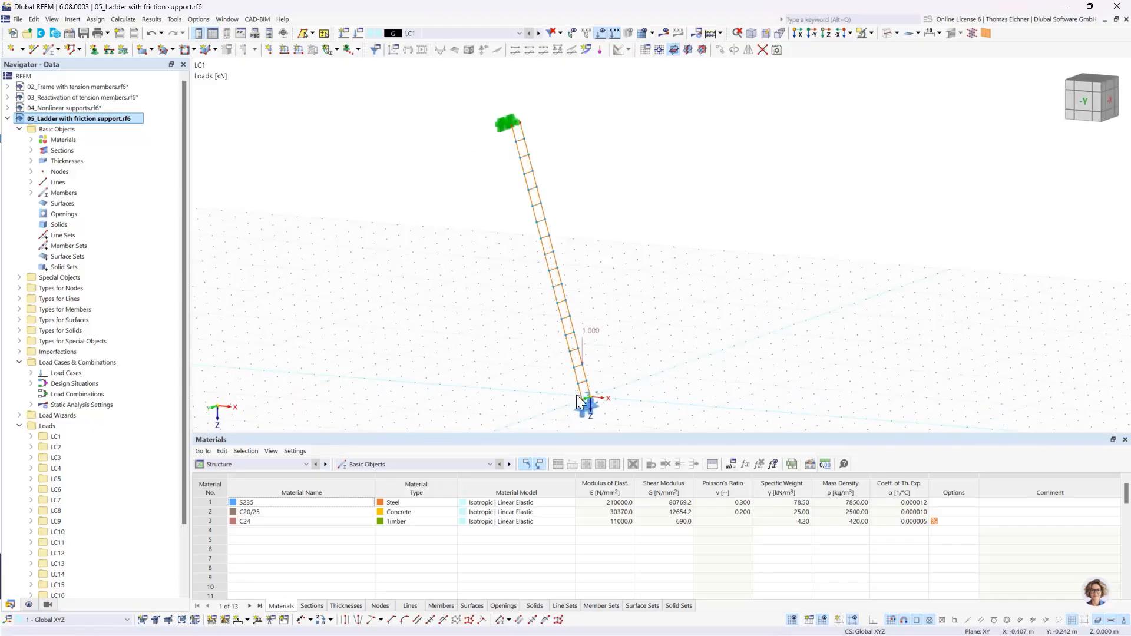
- Inspect the definition of the nodal support at the ladder's upper end, then close its dialogs without changing anything
double_click(499, 125)
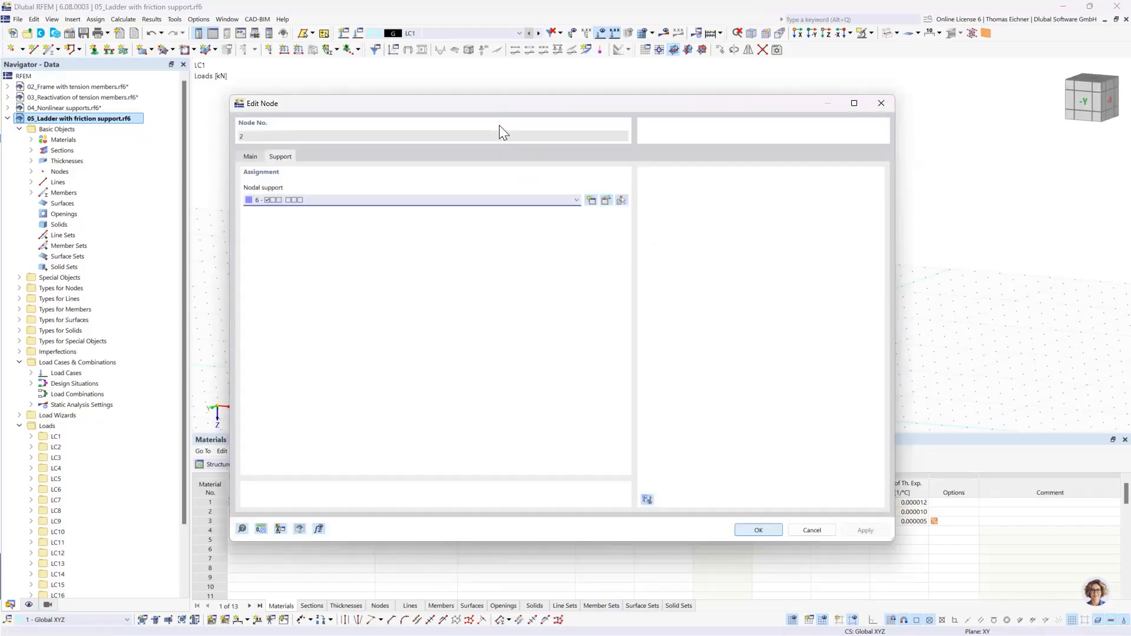
left_click(606, 201)
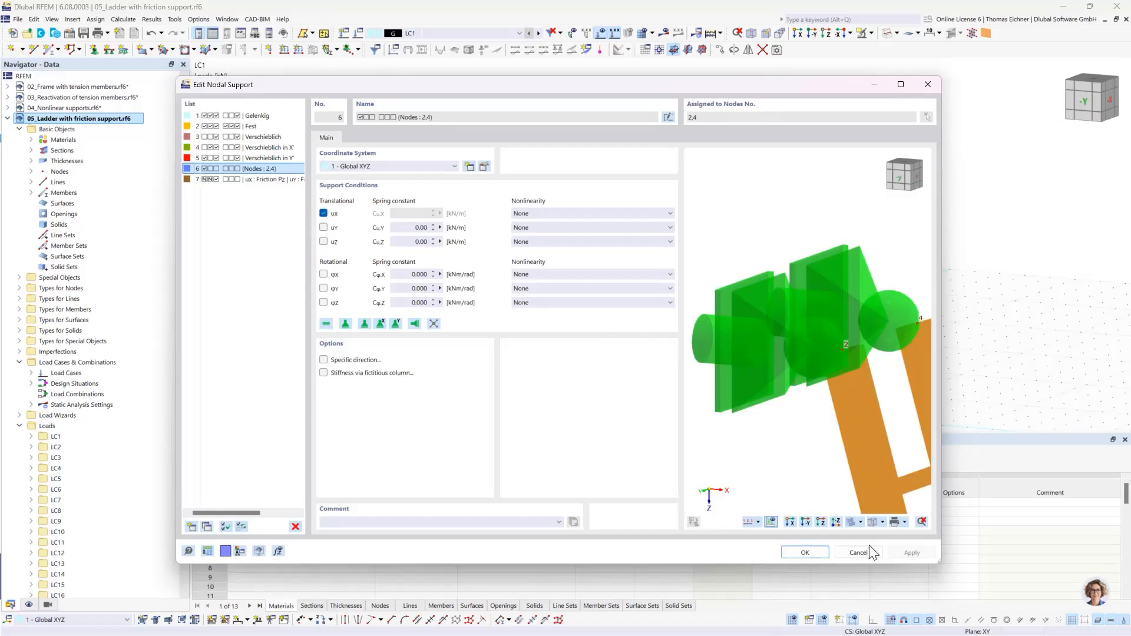
left_click(815, 558)
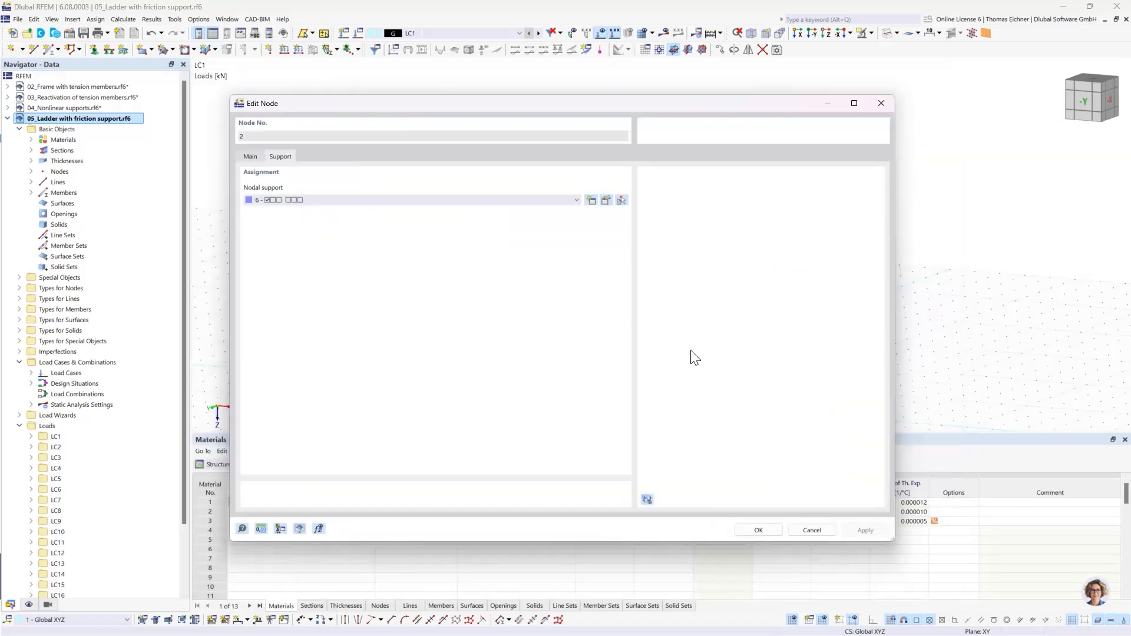
left_click(759, 532)
- Open the definition of the nodal support at the ladder's foot and review its conditions and the nonlinearity options for uZ
scroll(644, 265, "up", 3)
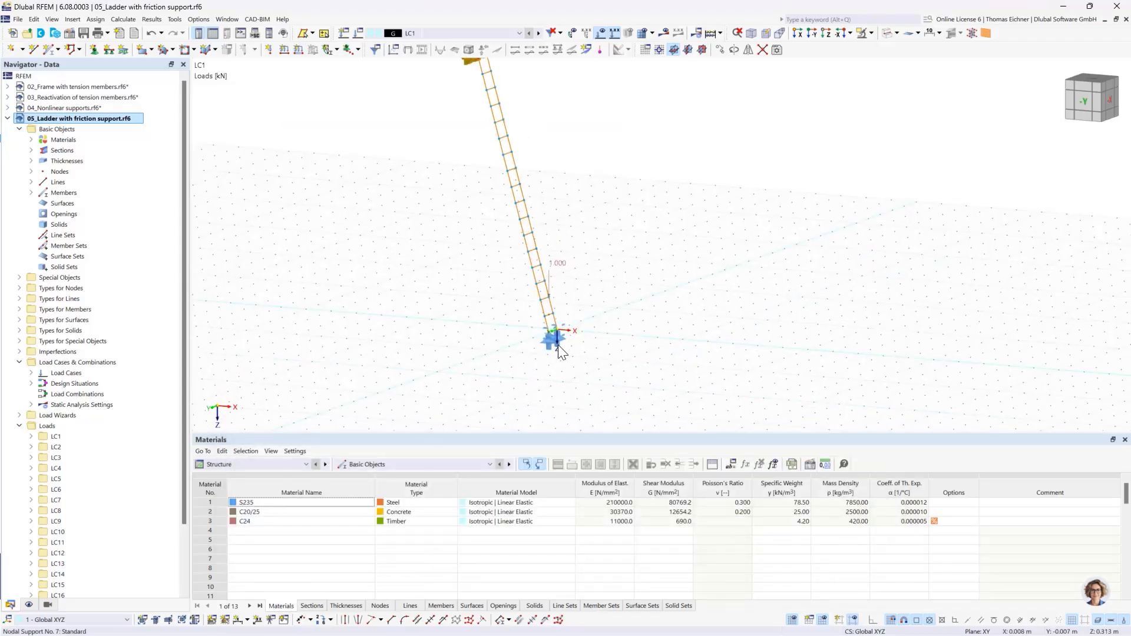
double_click(535, 341)
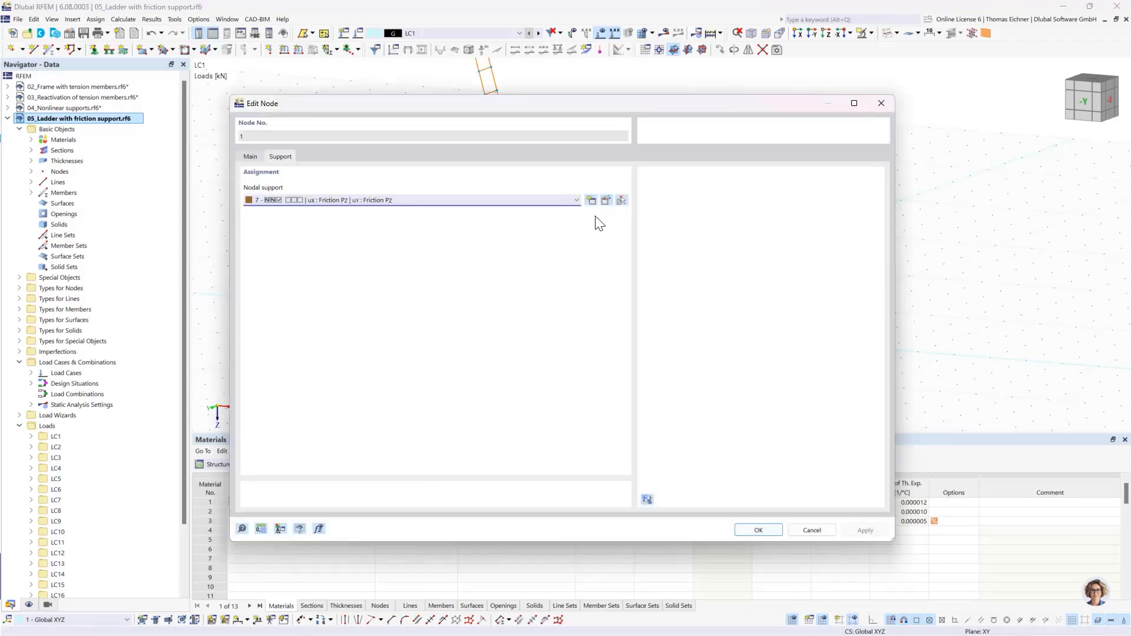
left_click(606, 201)
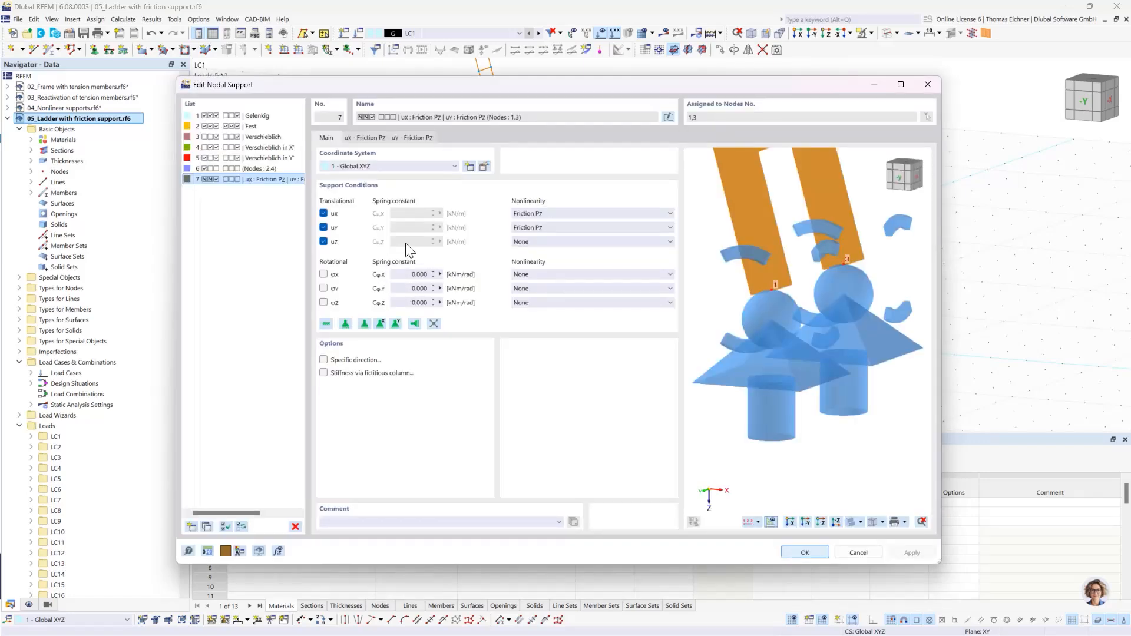
left_click(543, 243)
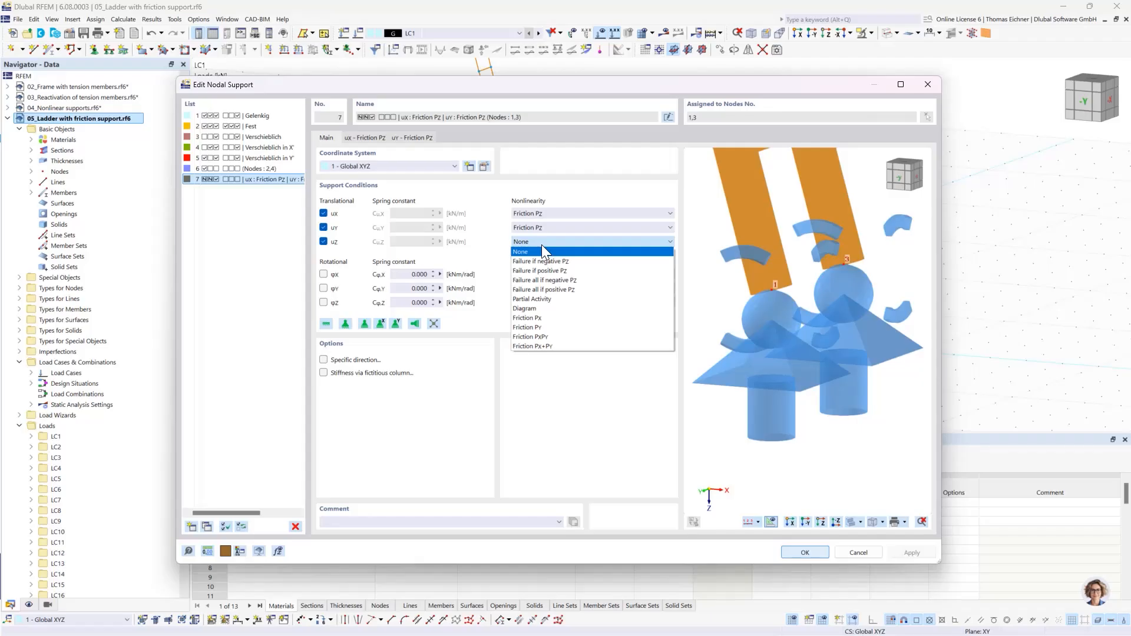
left_click(542, 245)
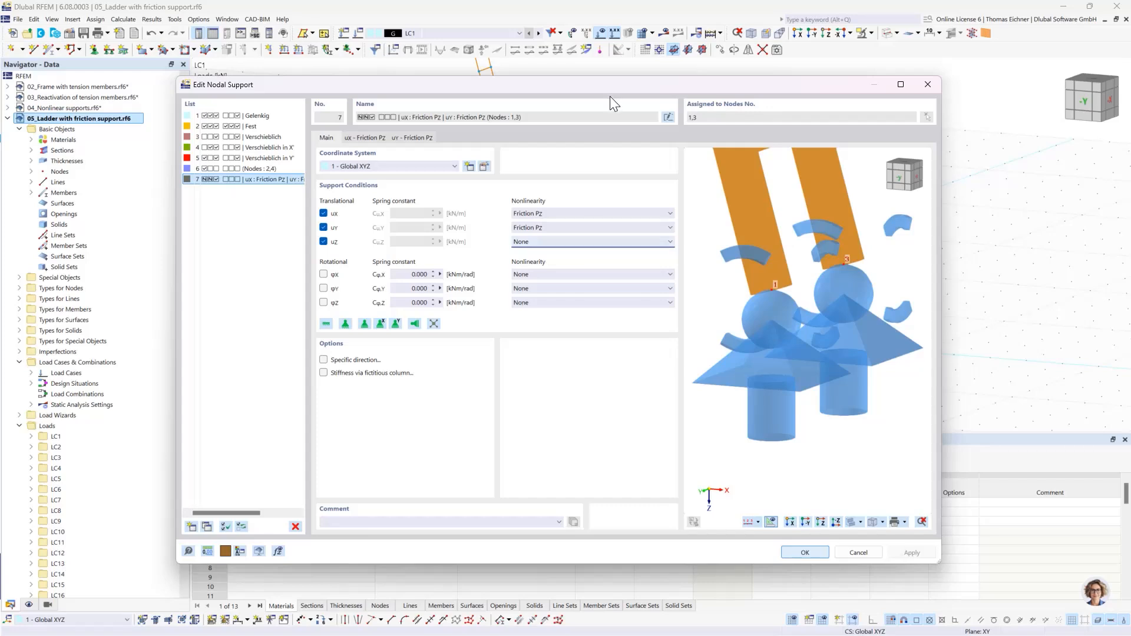
scroll(837, 316, "down", 3)
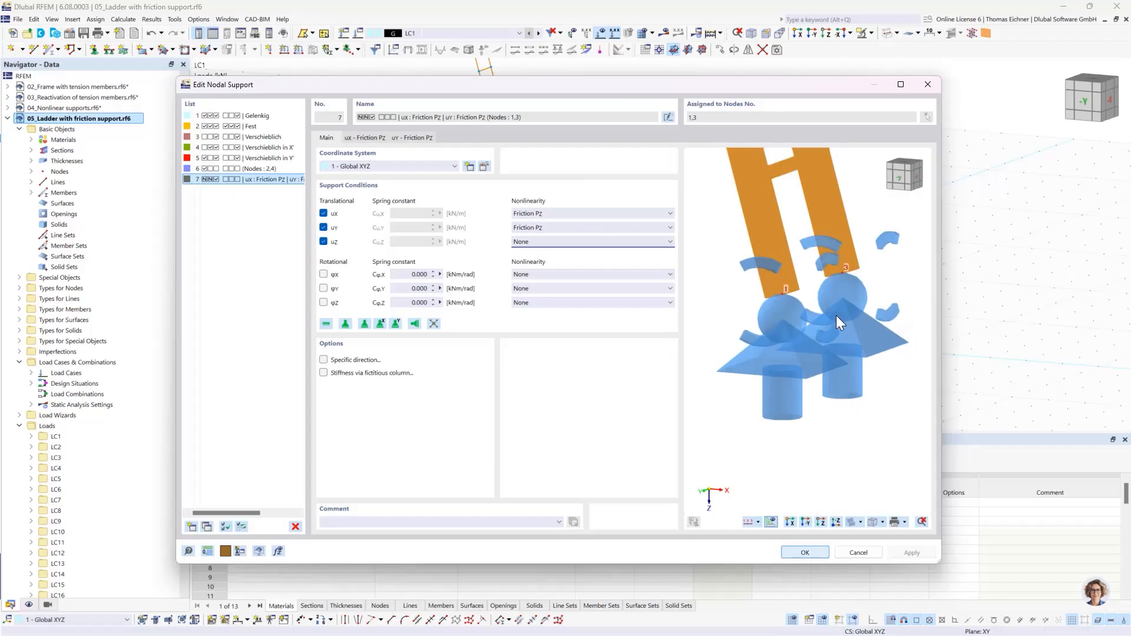
scroll(836, 315, "down", 2)
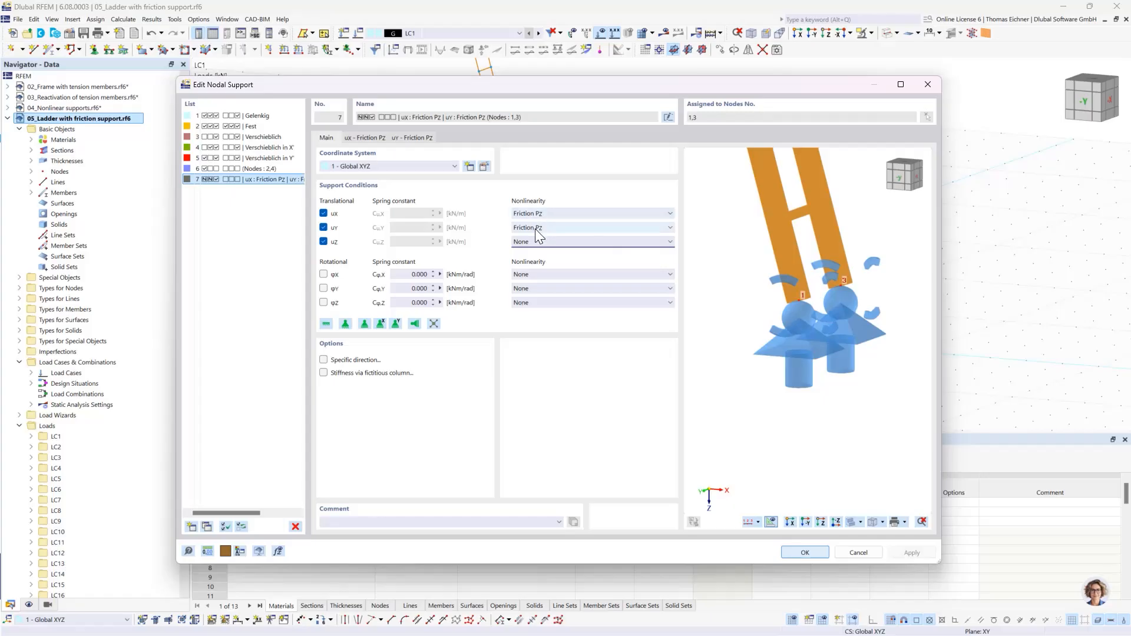
- Inspect the friction coefficient and friction diagram for uX of the foot support, then close the support and node dialogs
left_click(366, 138)
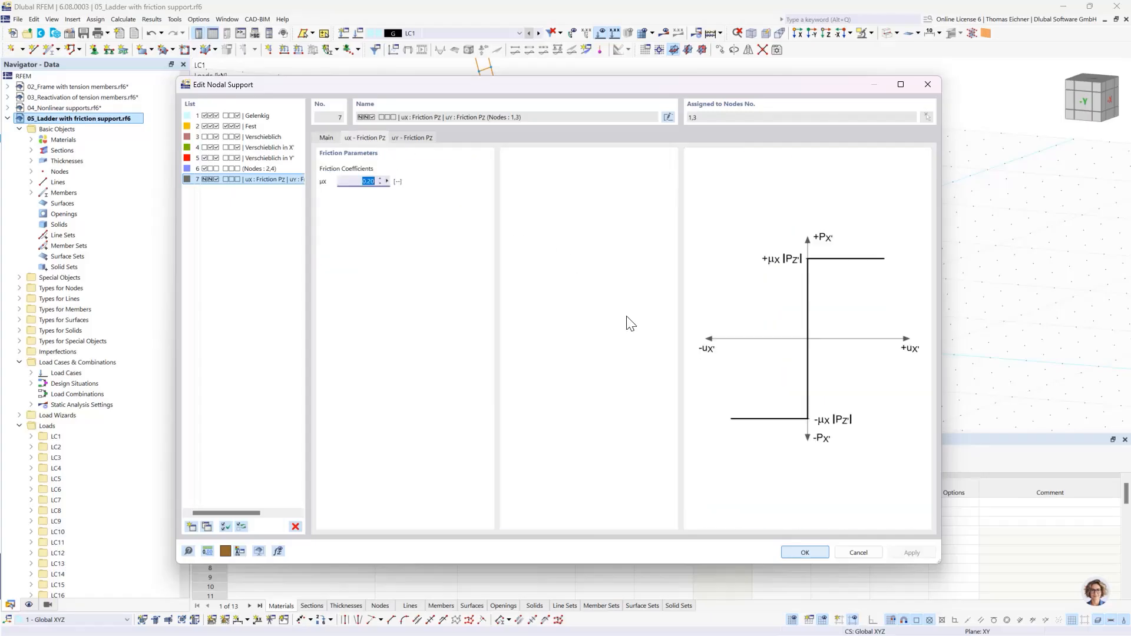
left_click(359, 185)
double_click(356, 181)
left_click_drag(473, 87, 441, 147)
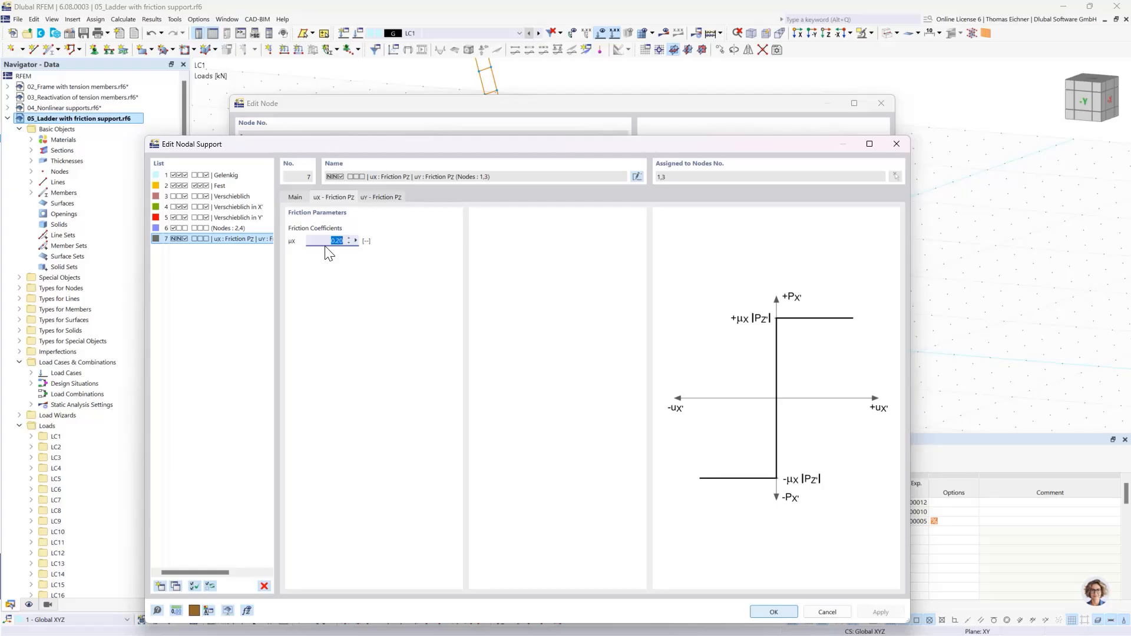
left_click_drag(355, 146, 316, 101)
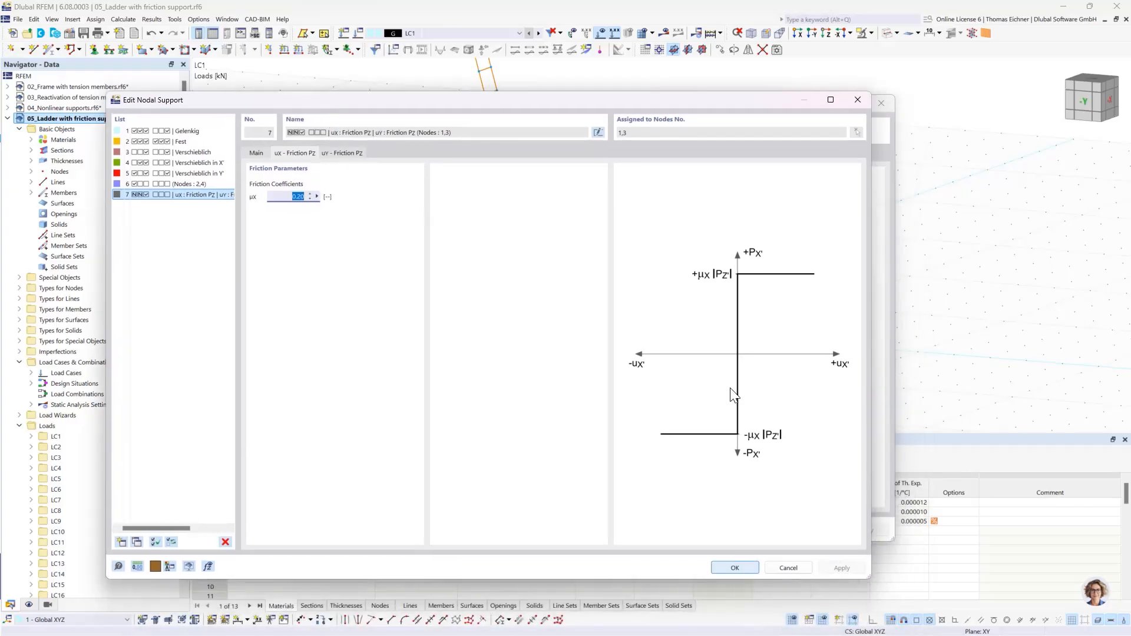
left_click(288, 197)
left_click(725, 571)
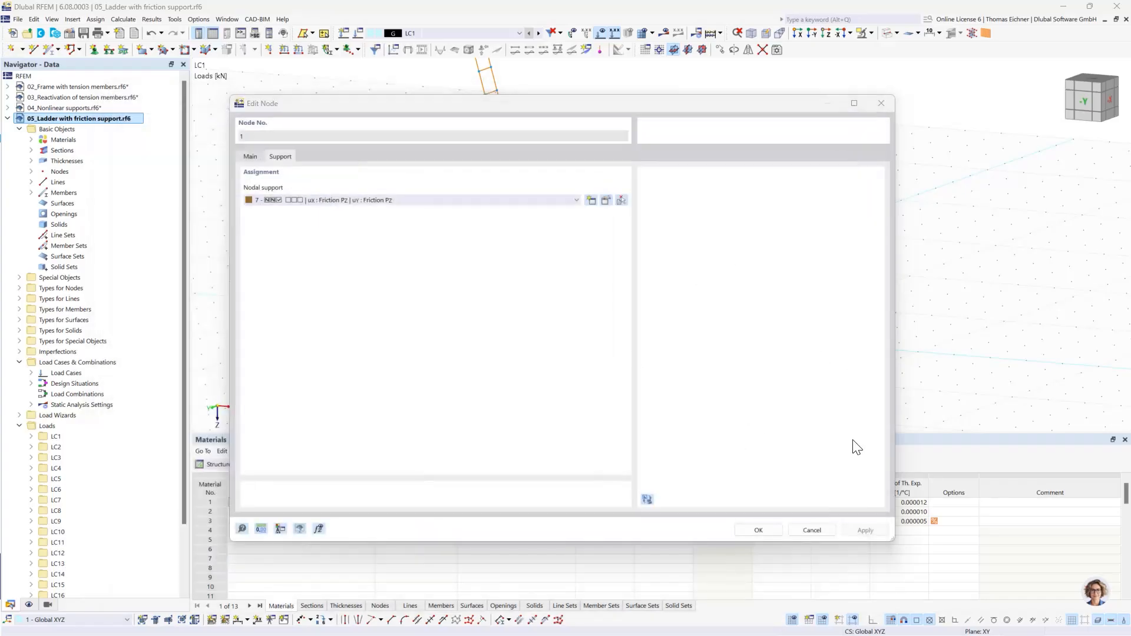
left_click(758, 532)
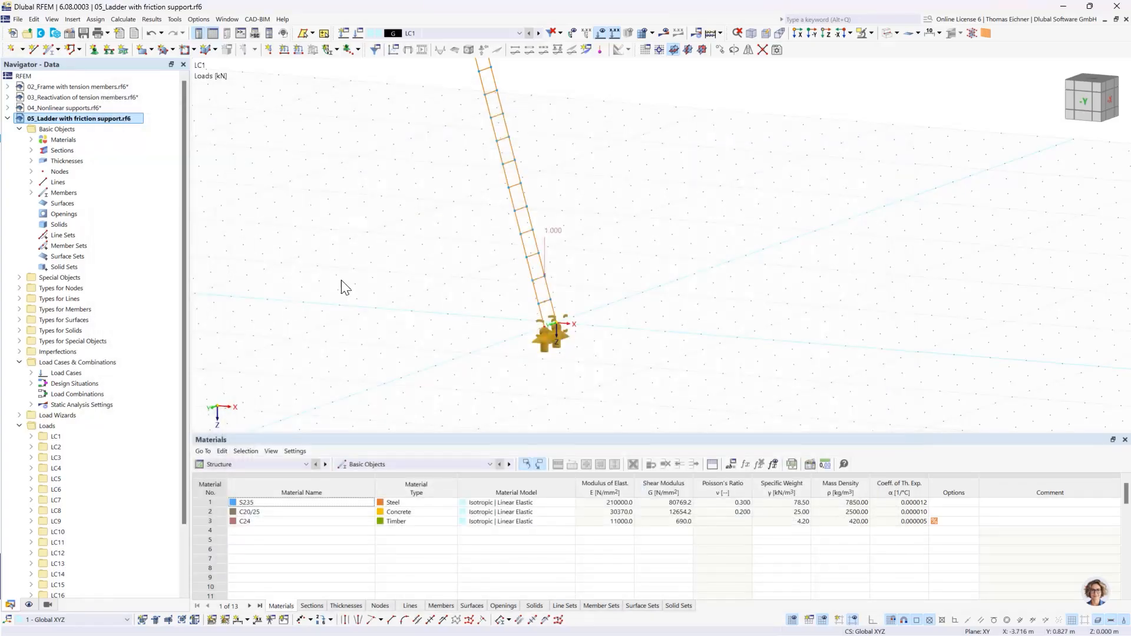
- Examine the ladder with its vertical load from the side and look through the list of load cases, keeping LC1 active
scroll(423, 202, "down", 3)
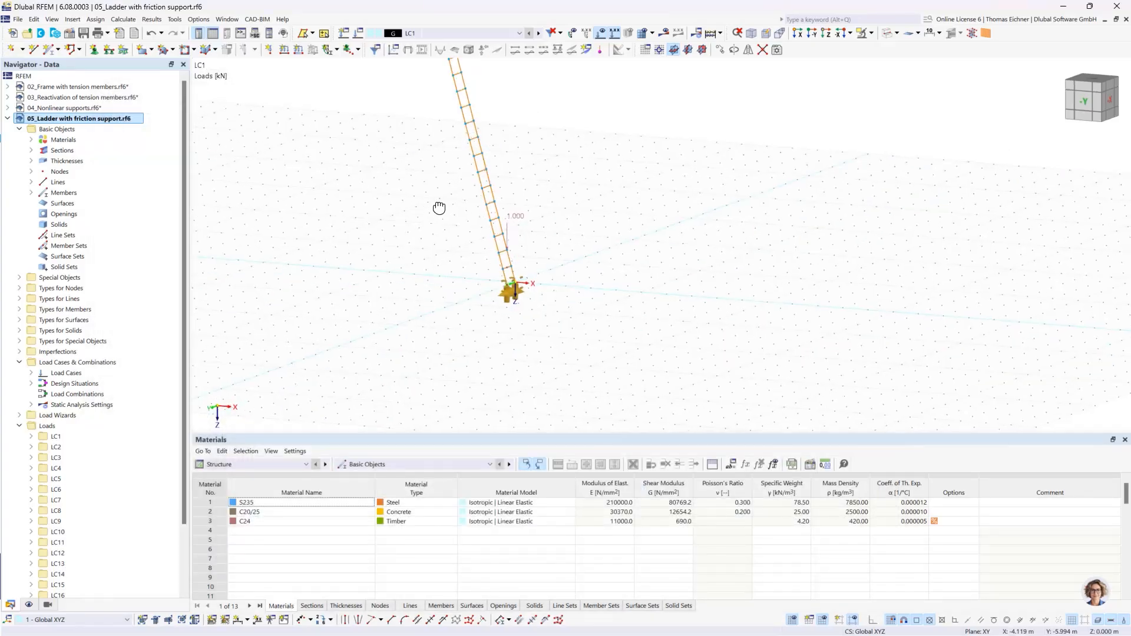
middle_click_drag(439, 208, 452, 271, "ctrl")
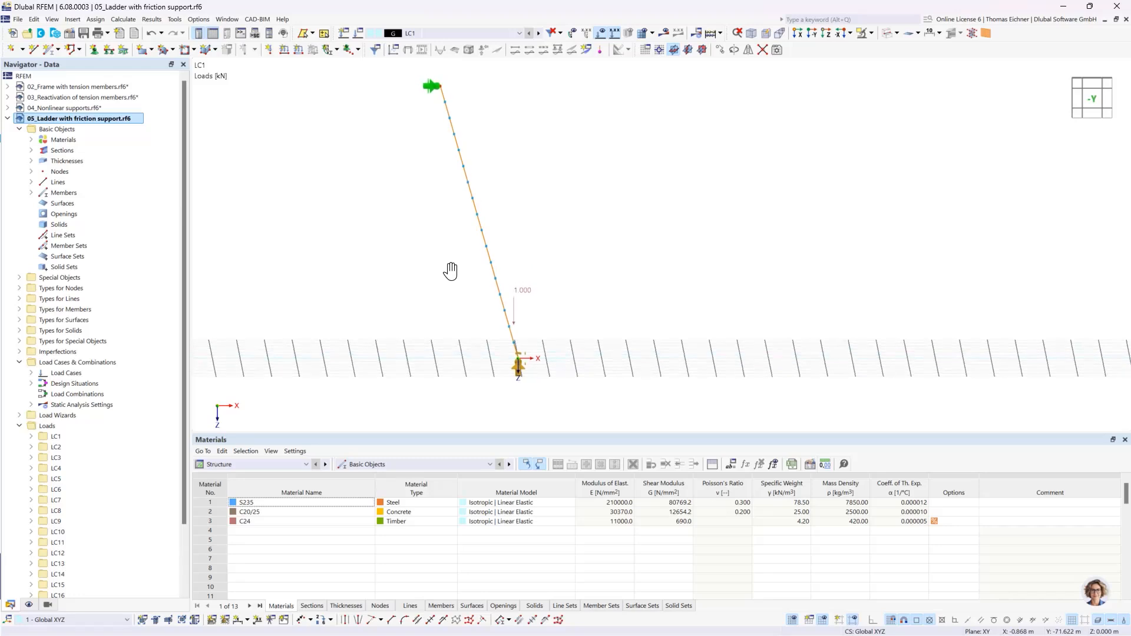
left_click(427, 263)
left_click(424, 34)
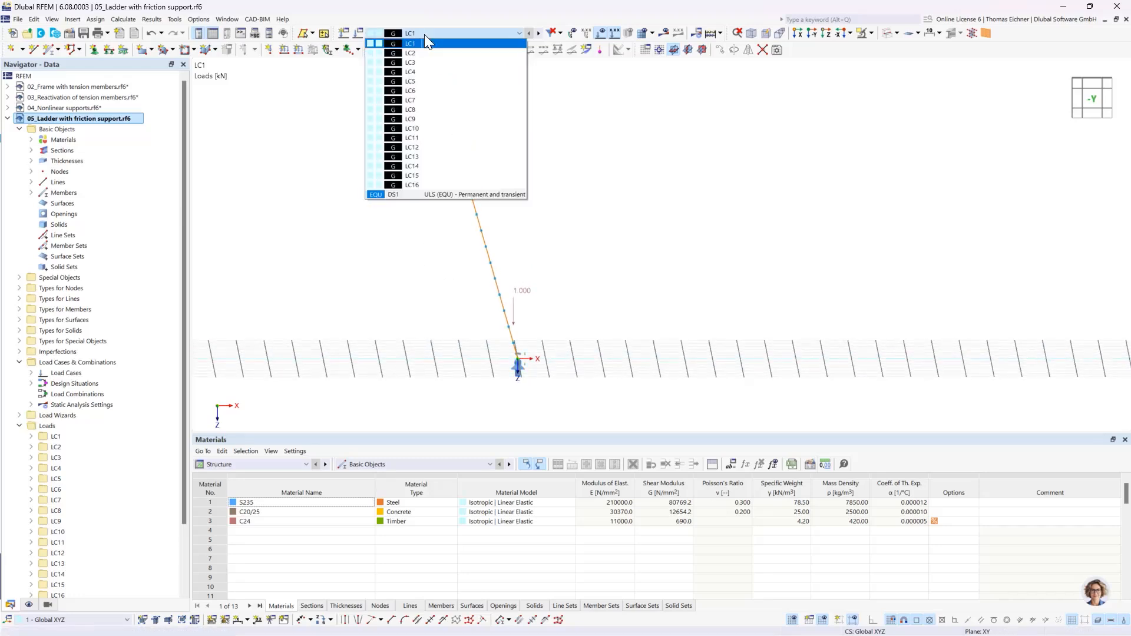
left_click(424, 31)
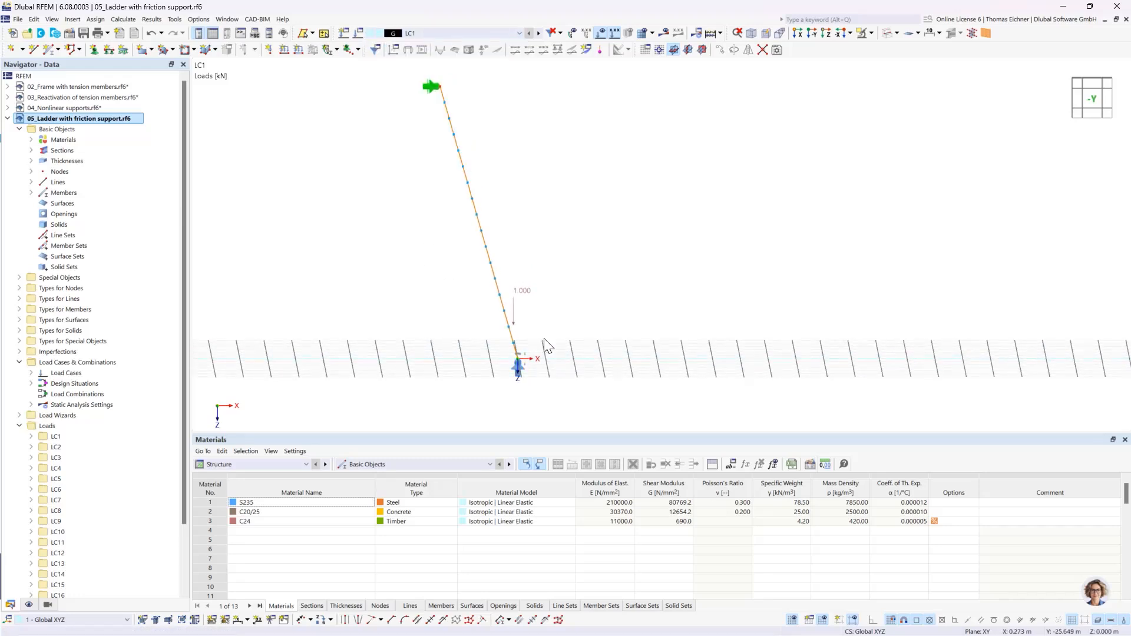
middle_click_drag(547, 342, 523, 320, "ctrl")
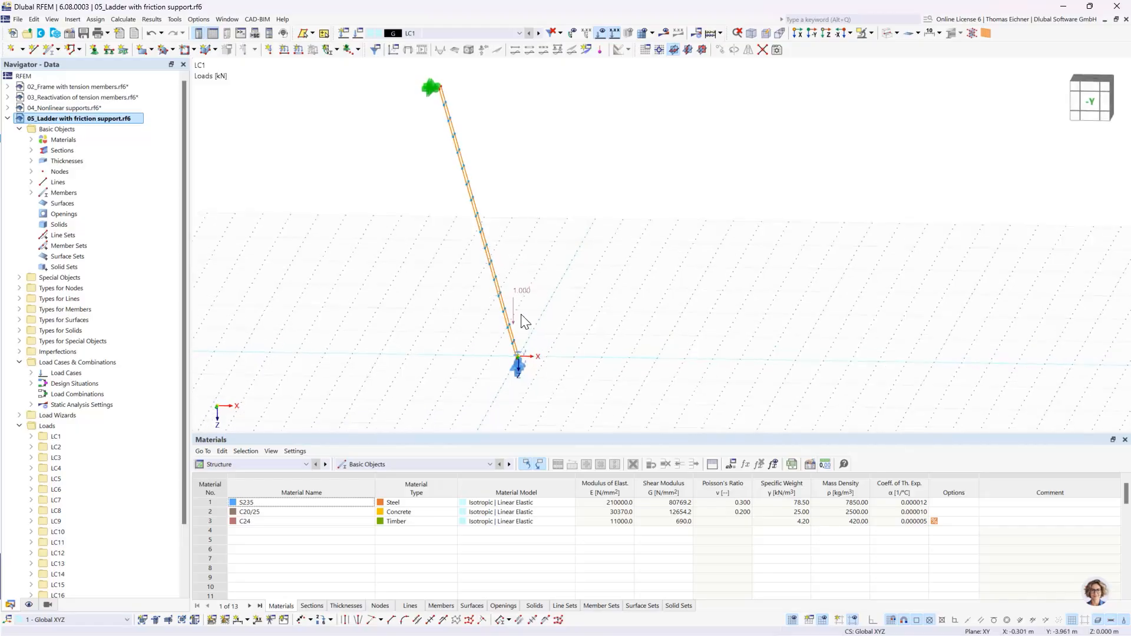
right_click(462, 37)
left_click(490, 46)
middle_click_drag(565, 269, 554, 303)
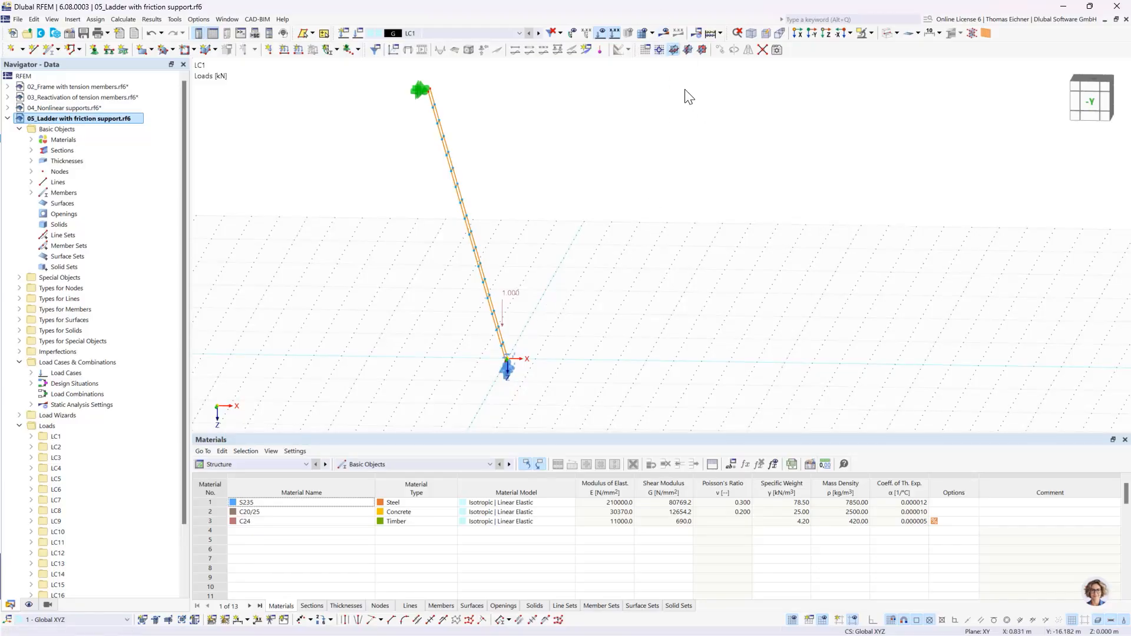
- Calculate all load cases of the ladder model and select the Load Case No. 12 entry among the calculation warnings
left_click(711, 35)
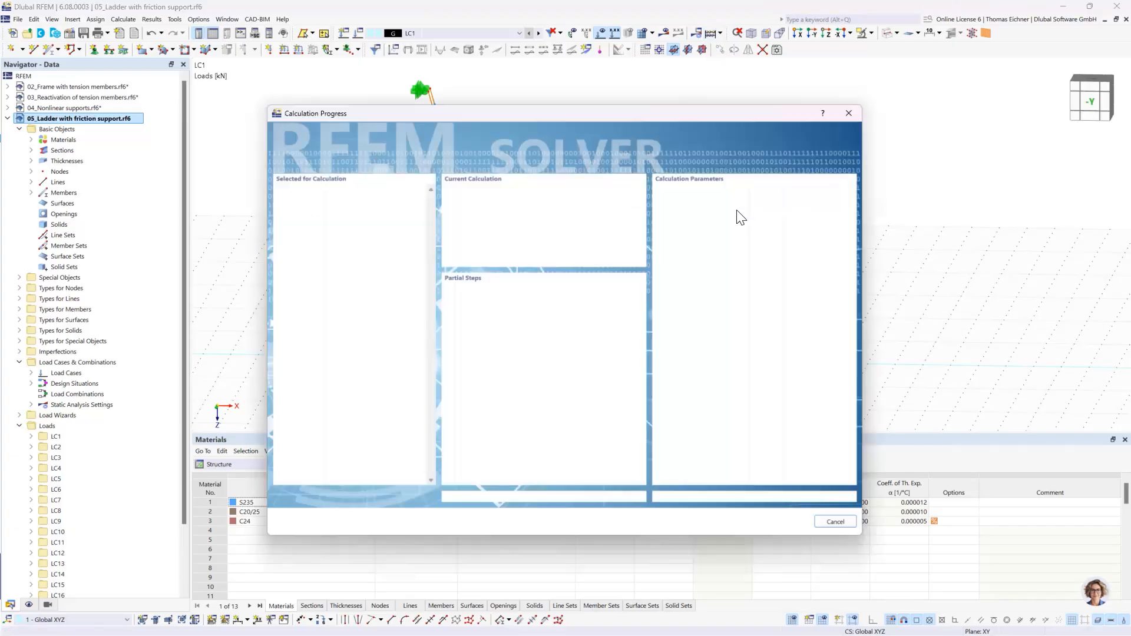
left_click_drag(592, 104, 943, 99)
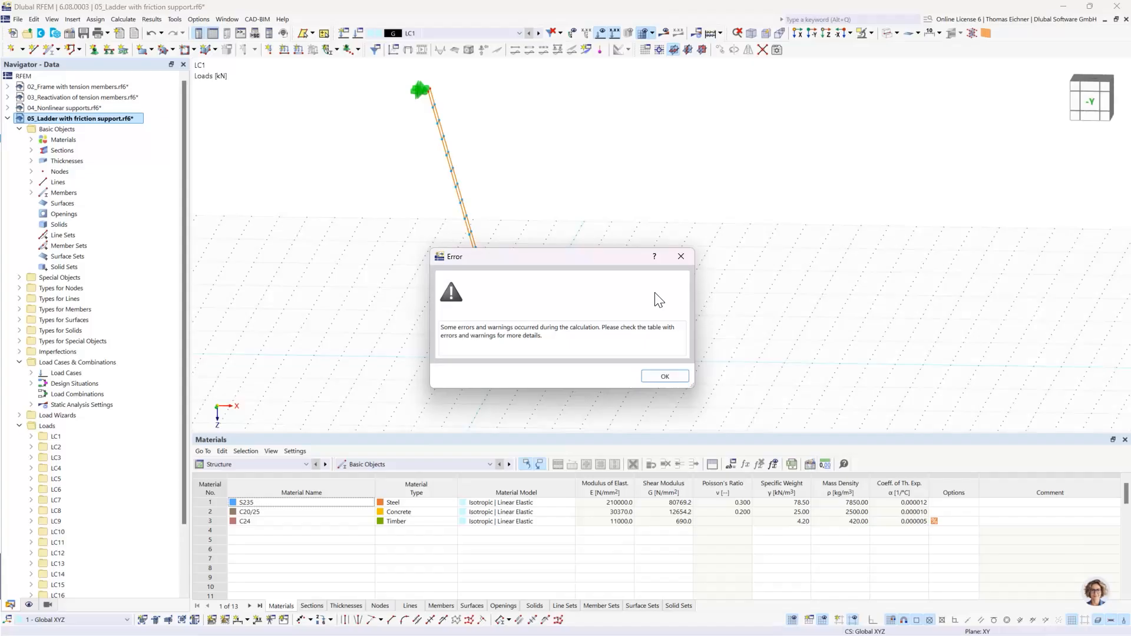
left_click(662, 376)
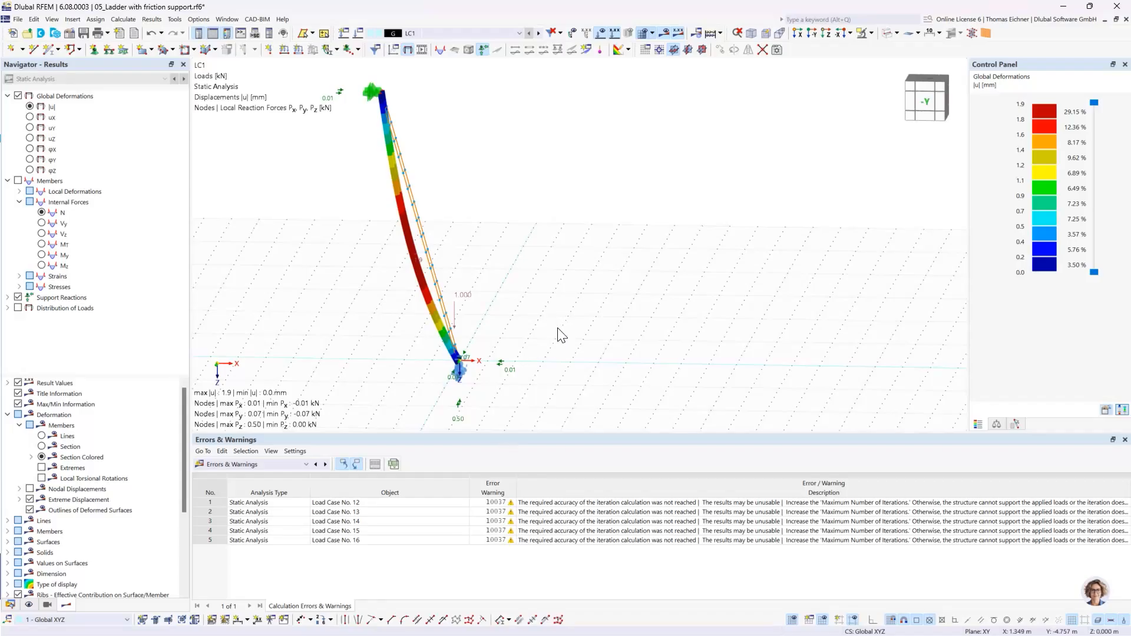
left_click(376, 506)
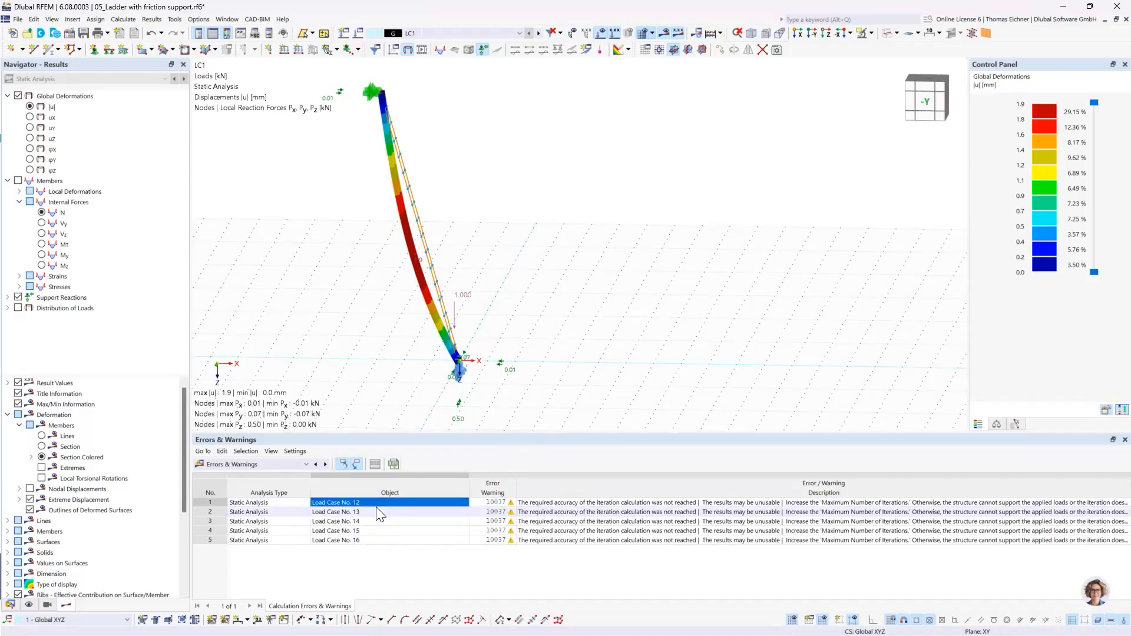
- Examine the LC1 deformation and the reaction forces at the ladder's foot and upper support in the -Y view
middle_click_drag(546, 318, 550, 302, "ctrl")
left_click(813, 36)
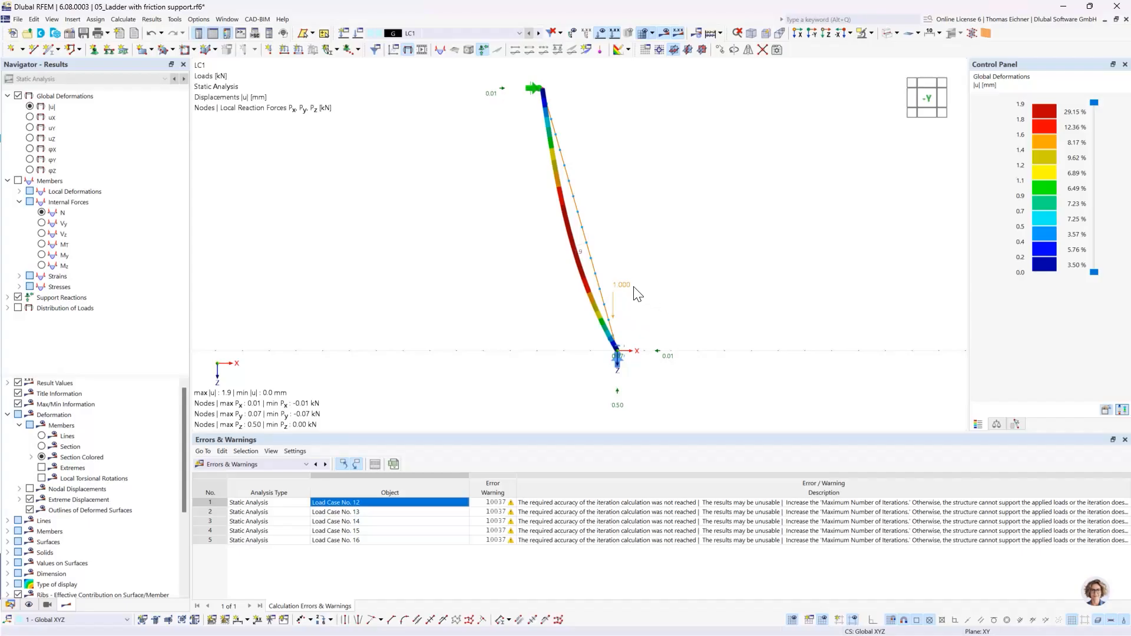
scroll(631, 292, "up", 2)
middle_click_drag(665, 294, 666, 236)
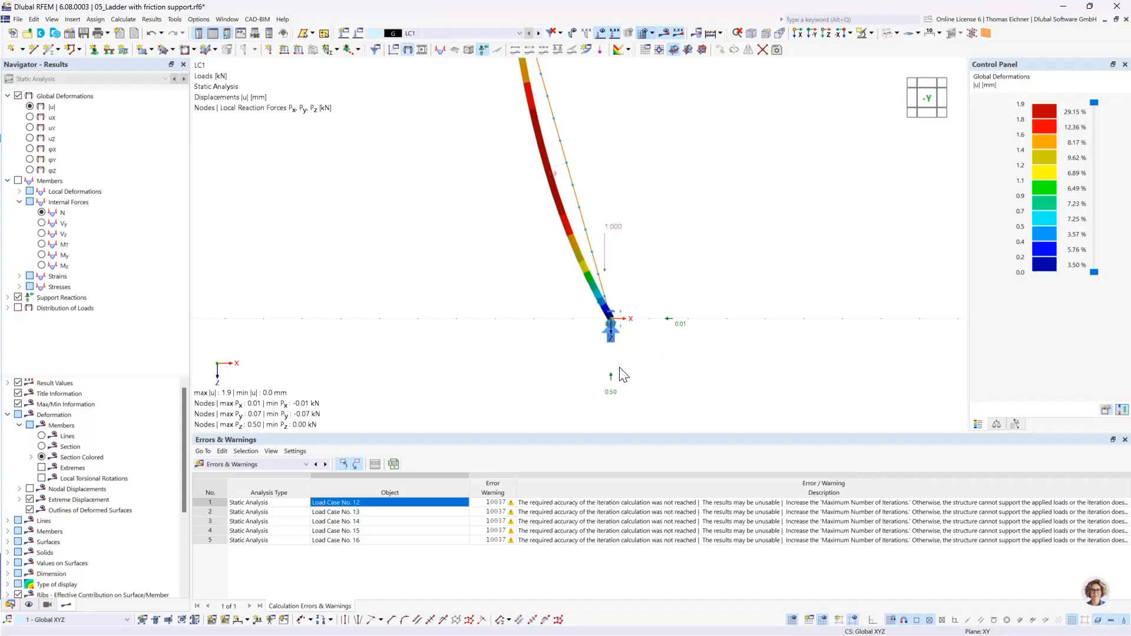
mouse_move(613, 338)
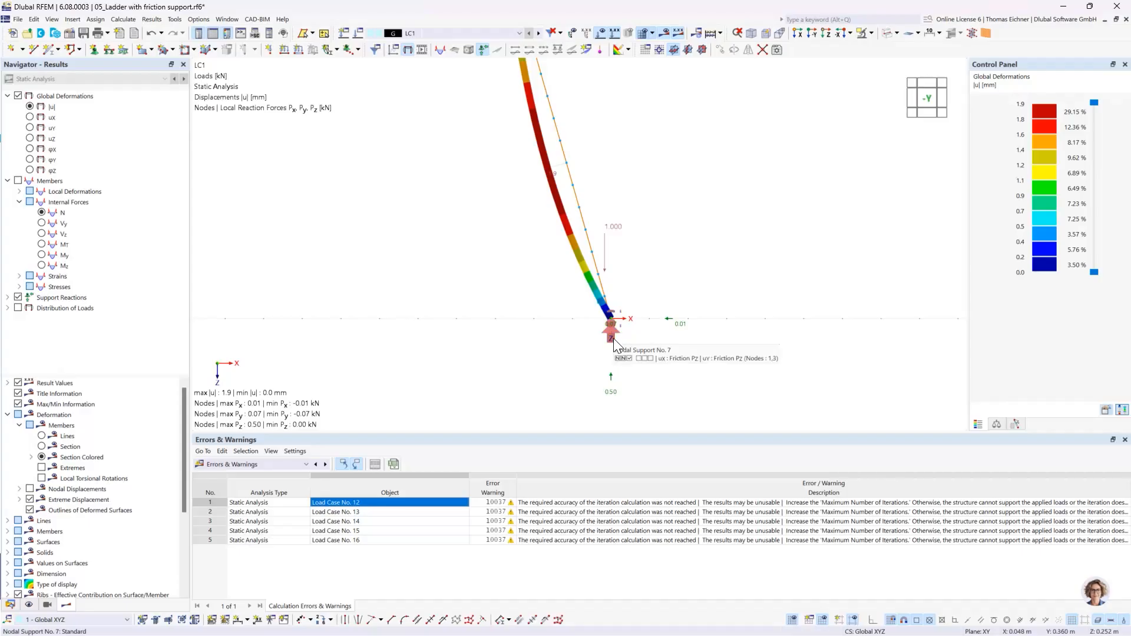
middle_click_drag(720, 231, 677, 286)
scroll(692, 268, "down", 3)
scroll(677, 285, "up", 1)
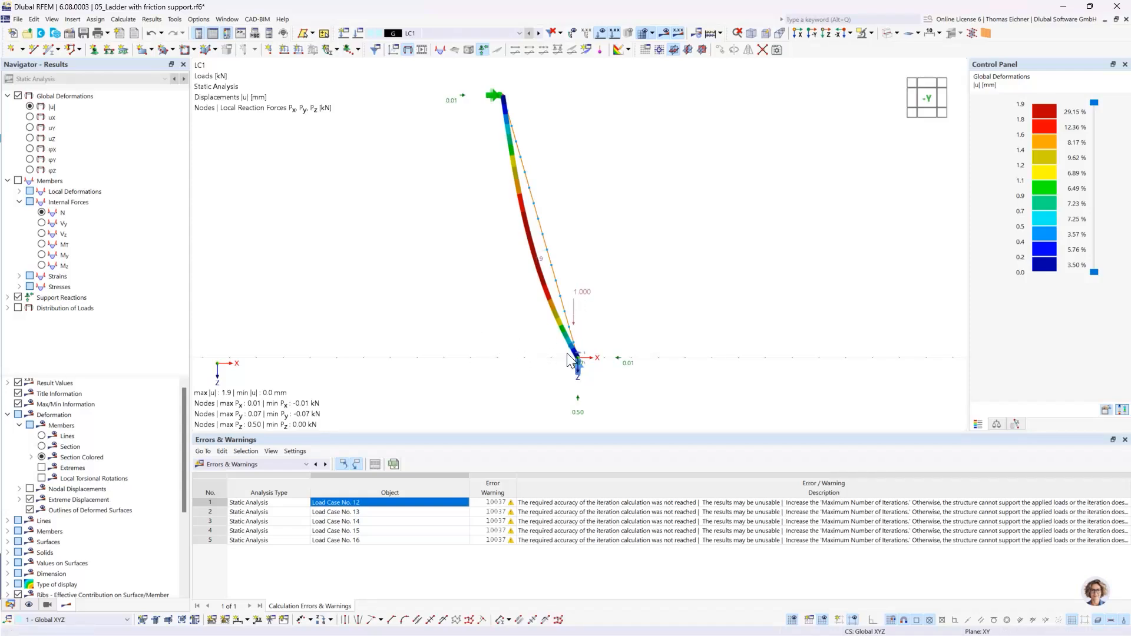
mouse_move(580, 367)
- Step through the ladder results from LC2 to LC12, comparing the deformations and support reactions as the load moves up
left_click(539, 33)
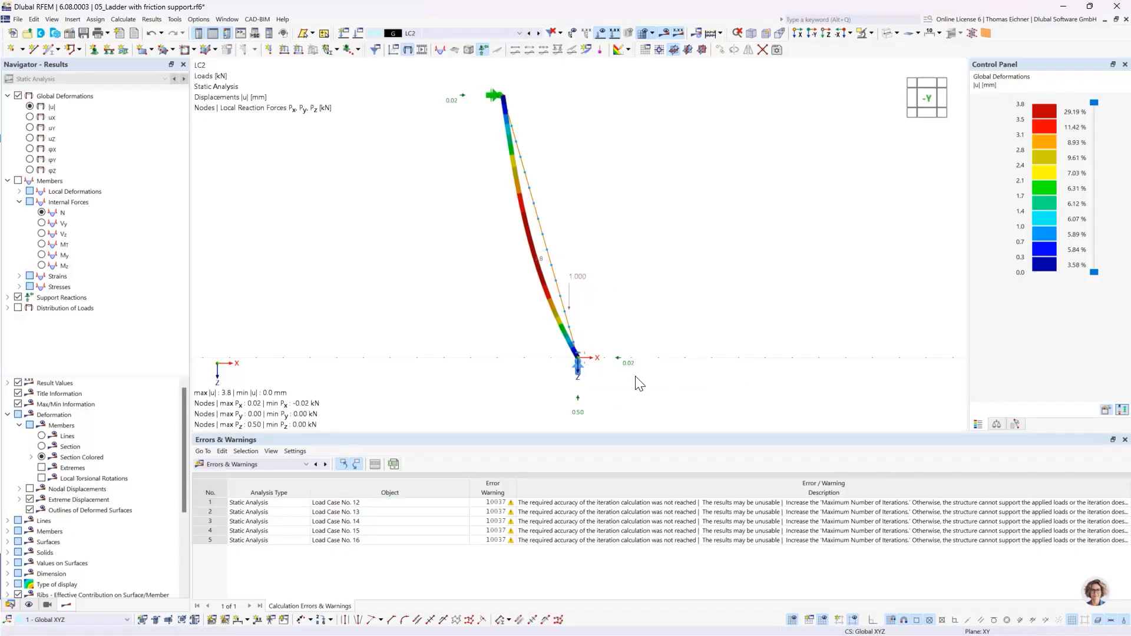
left_click(539, 33)
left_click(539, 33)
left_click(538, 33)
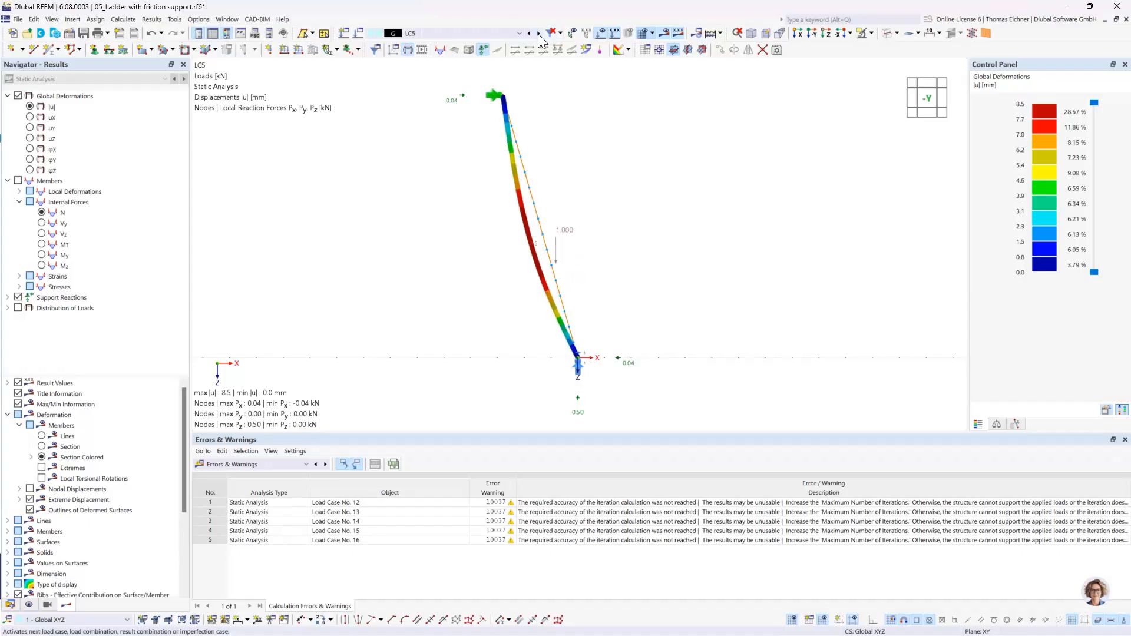
left_click(539, 33)
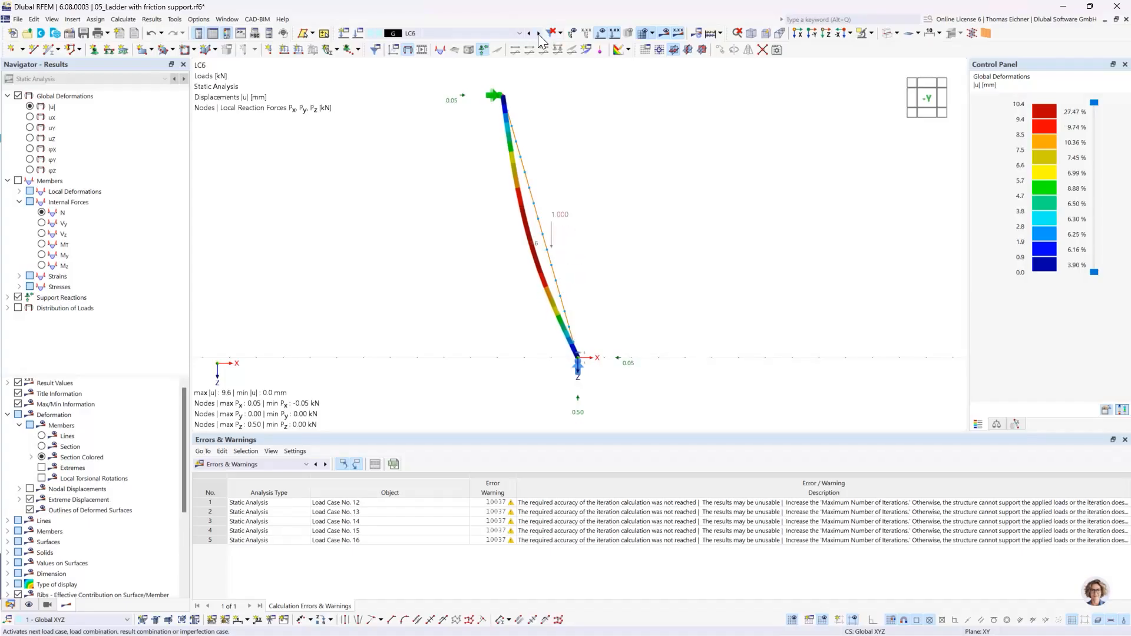
left_click(539, 33)
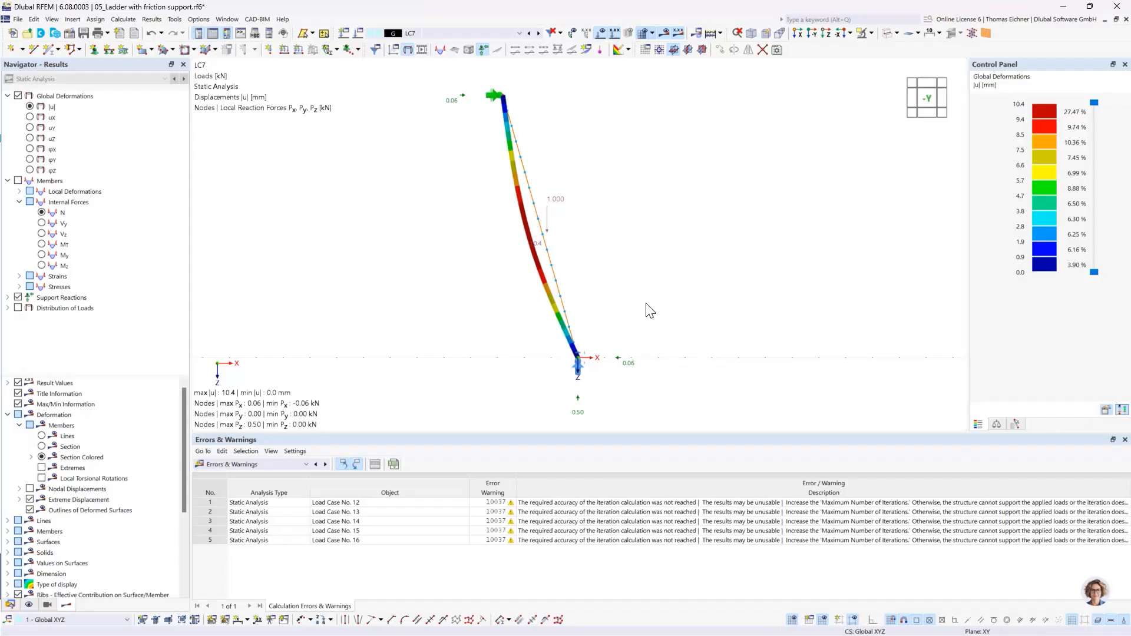
left_click(539, 33)
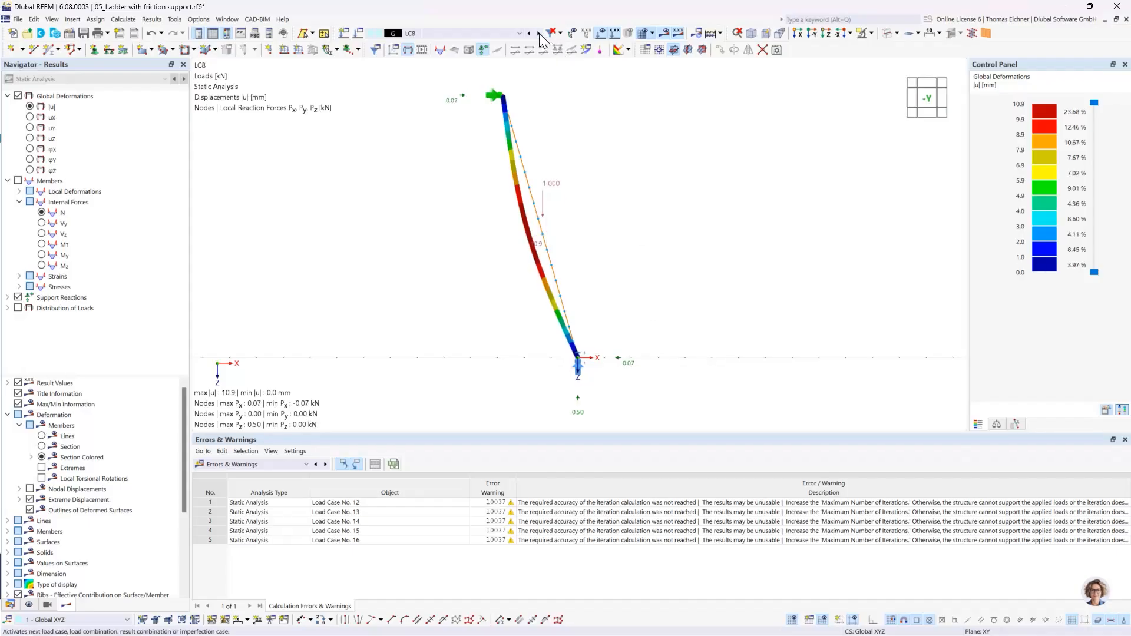
left_click(539, 33)
left_click(539, 33)
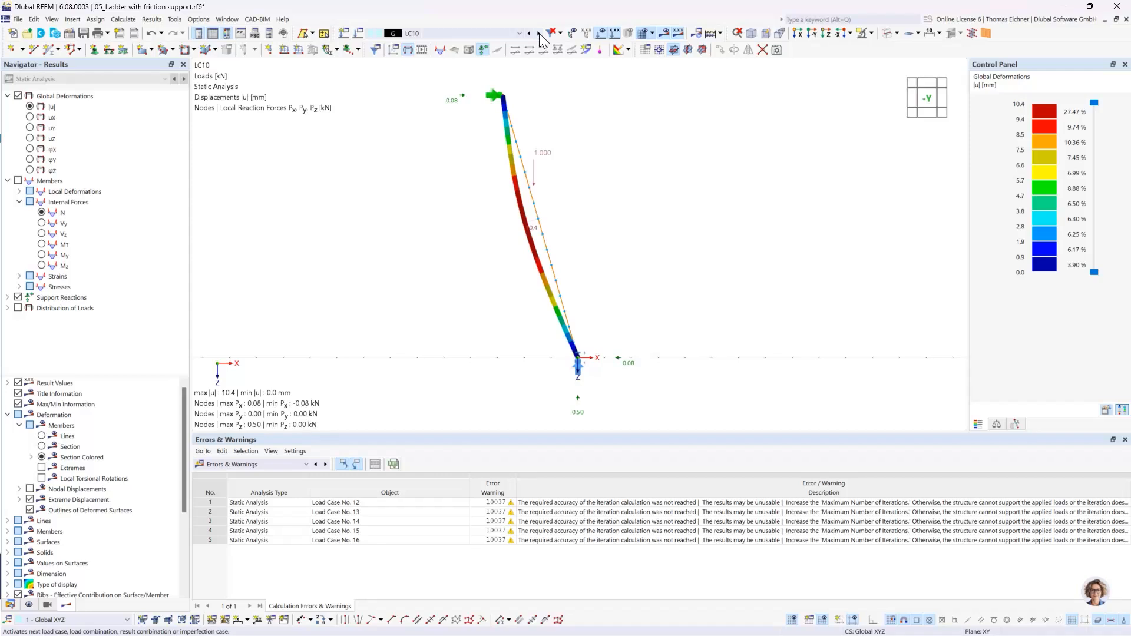
left_click(539, 33)
left_click(539, 33)
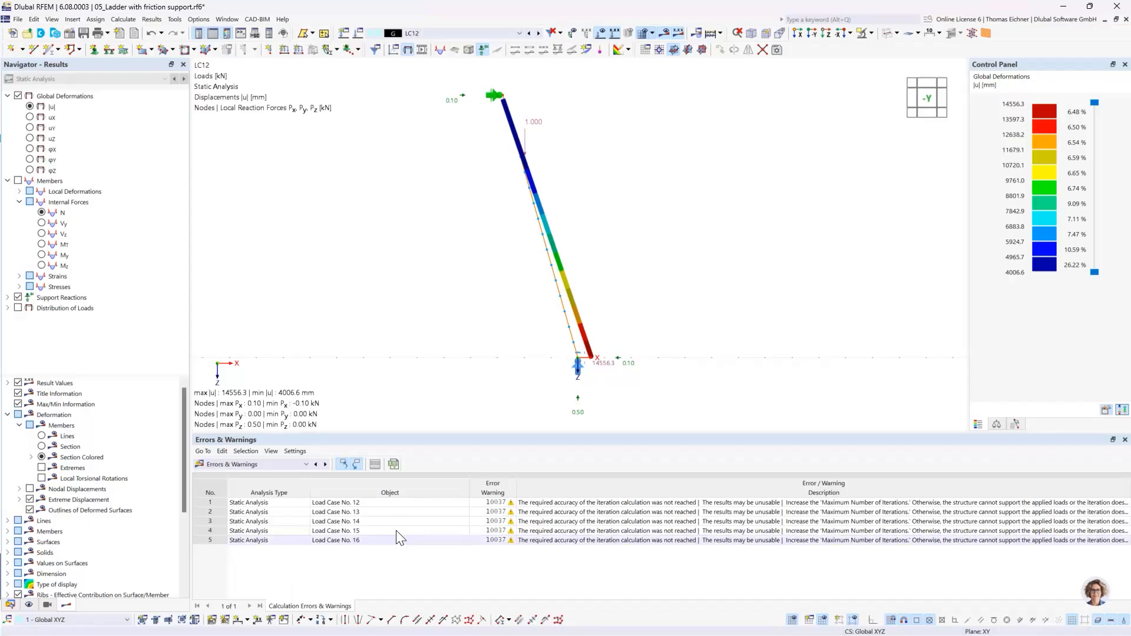
- Select the Load Case No. 12 entry among the calculation warnings and examine the LC12 deformation of the ladder
left_click(386, 511)
left_click(386, 502)
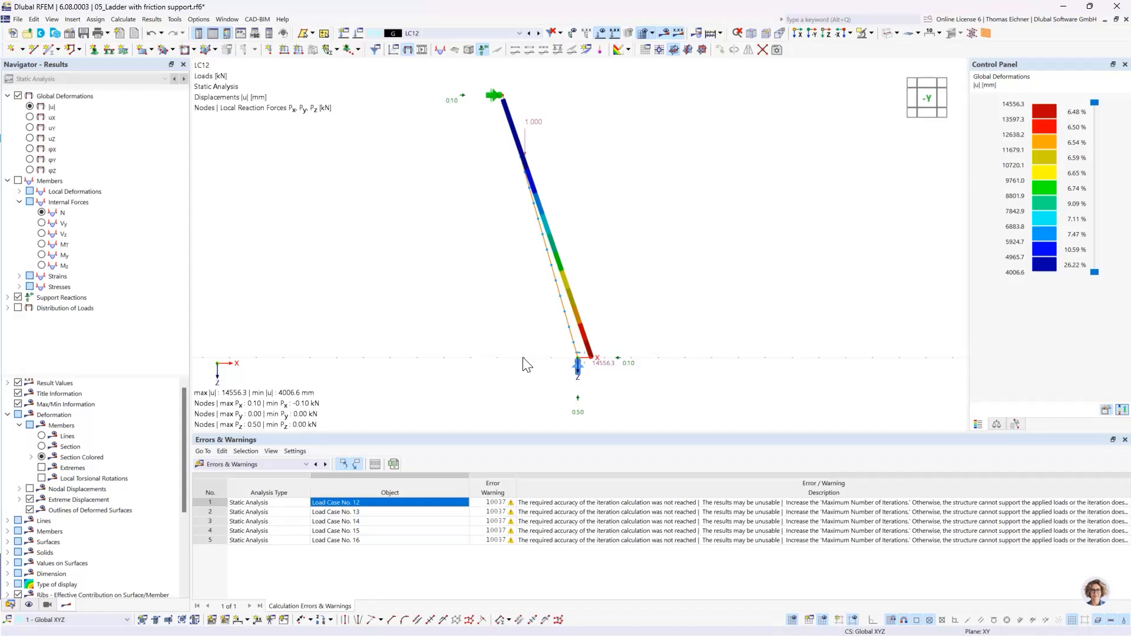
middle_click_drag(662, 338, 644, 347, "ctrl")
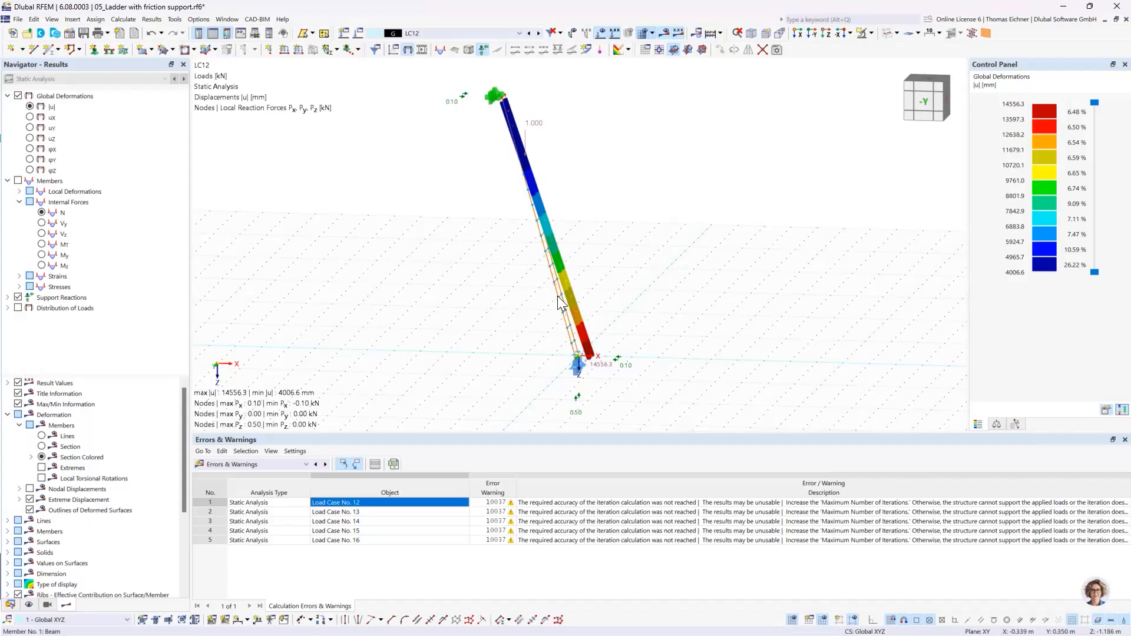
- Create a new load combination of LC16 and LC1, each with factor 1.00, and confirm the load cases and combinations
left_click(358, 34)
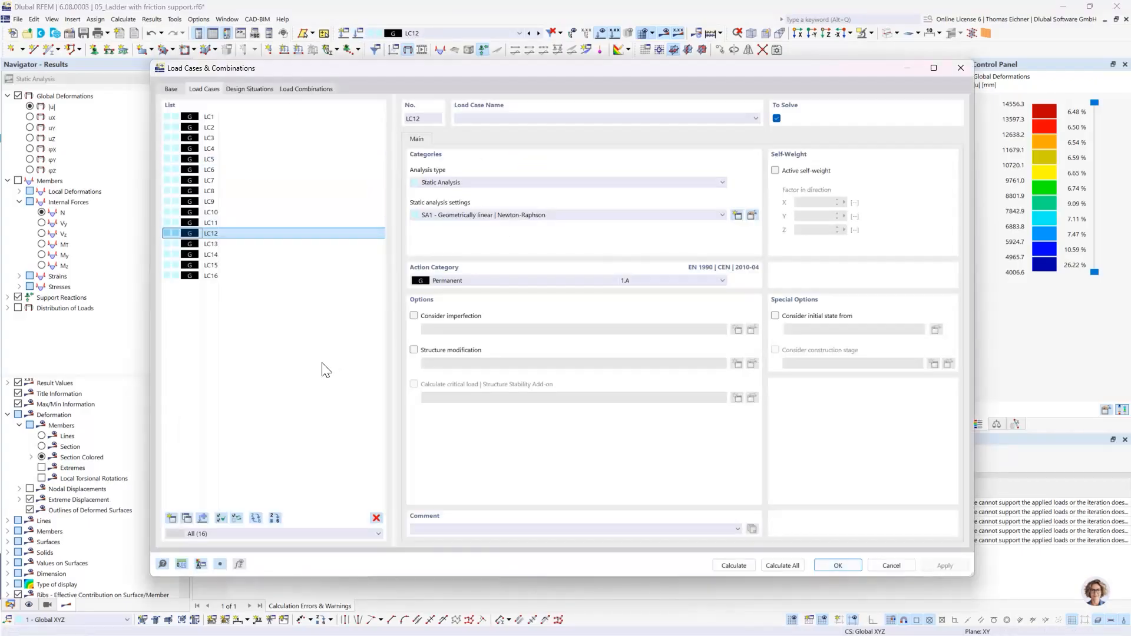
left_click_drag(332, 74, 332, 478)
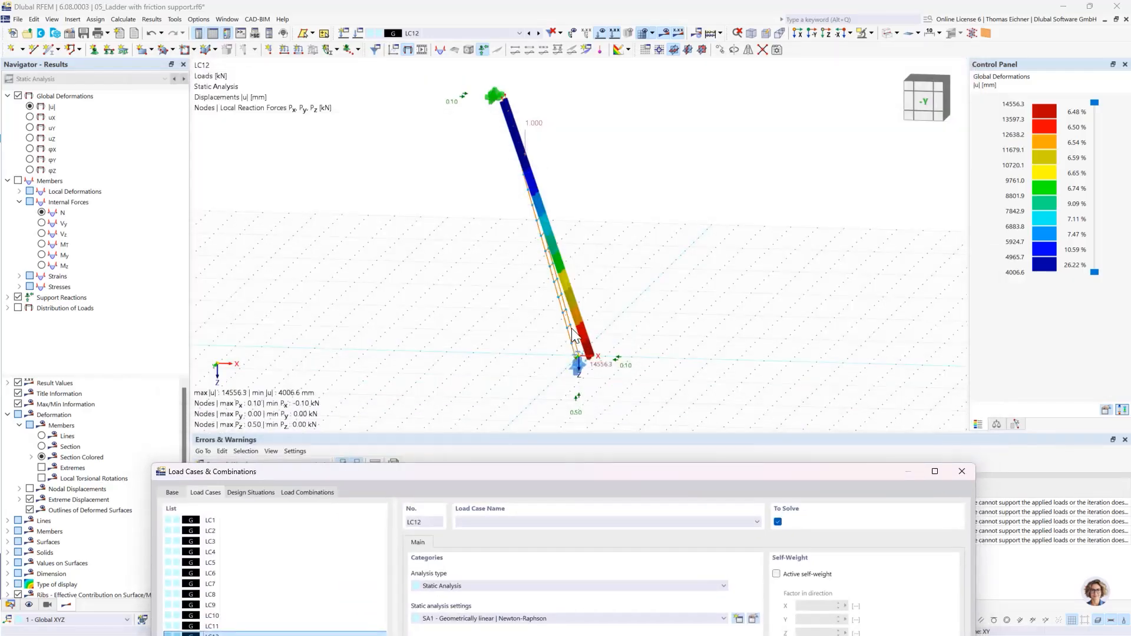
left_click_drag(555, 471, 529, 92)
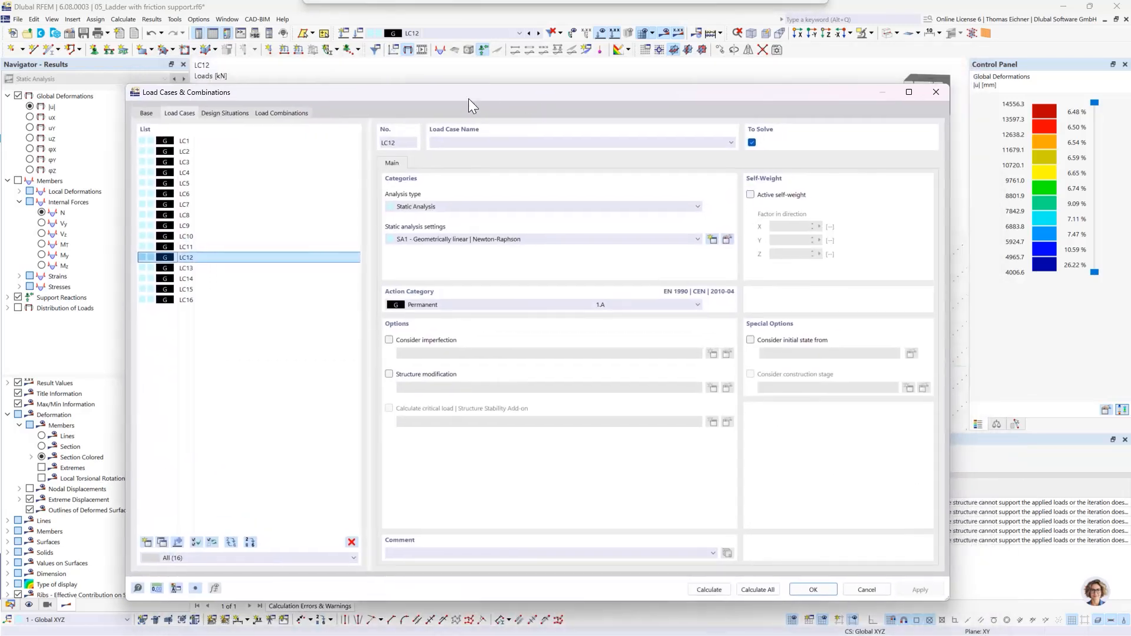
left_click(281, 113)
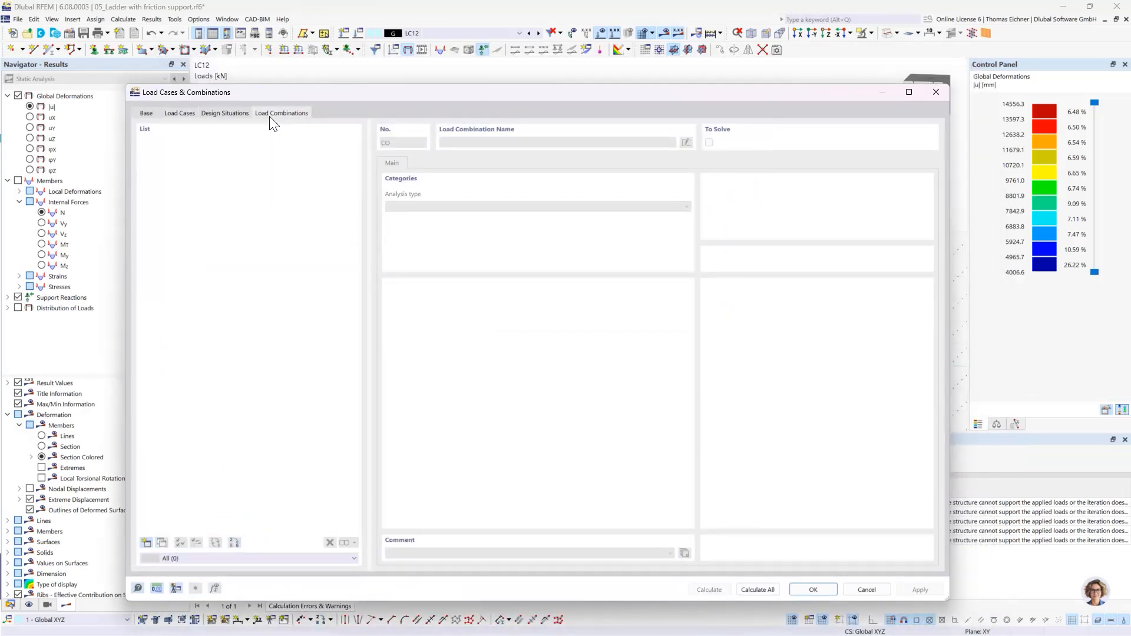
left_click(147, 543)
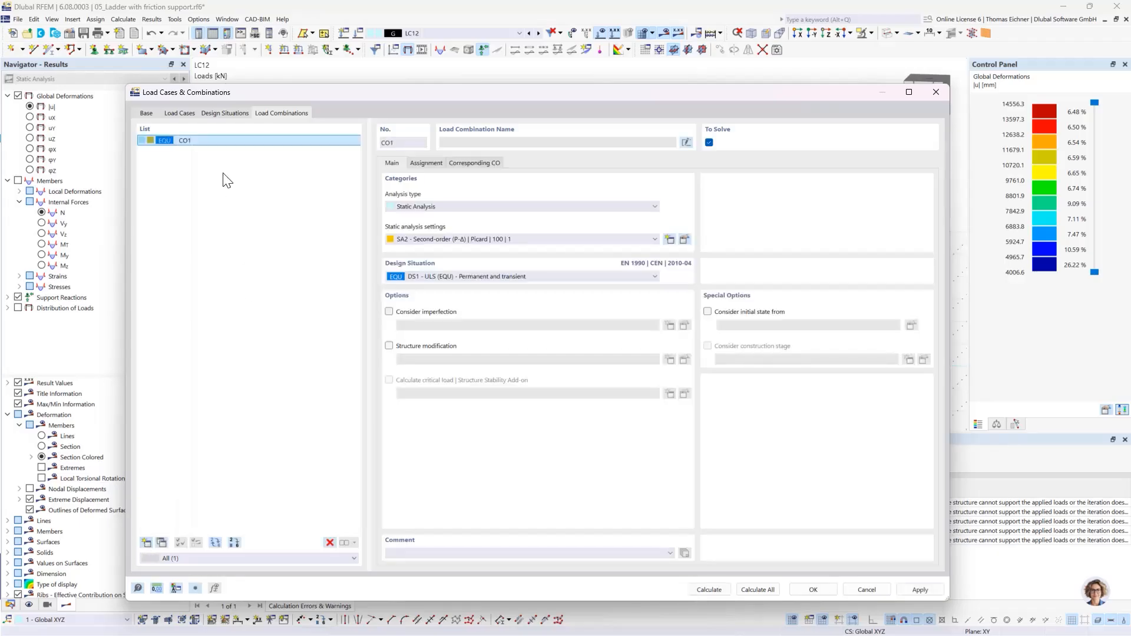
left_click(438, 162)
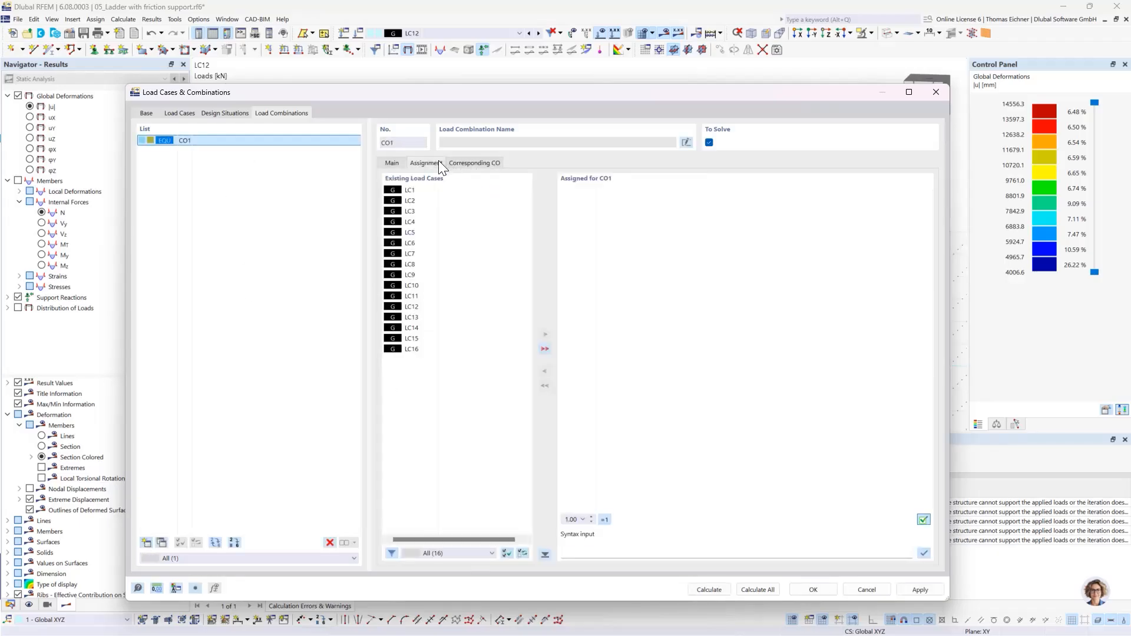
double_click(412, 349)
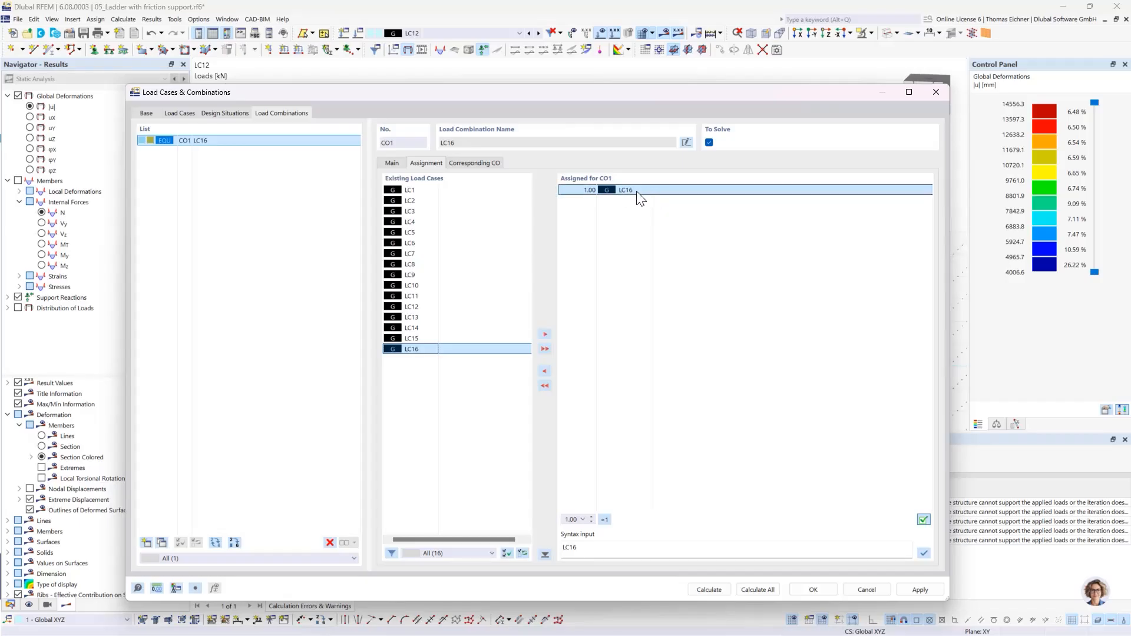
double_click(408, 189)
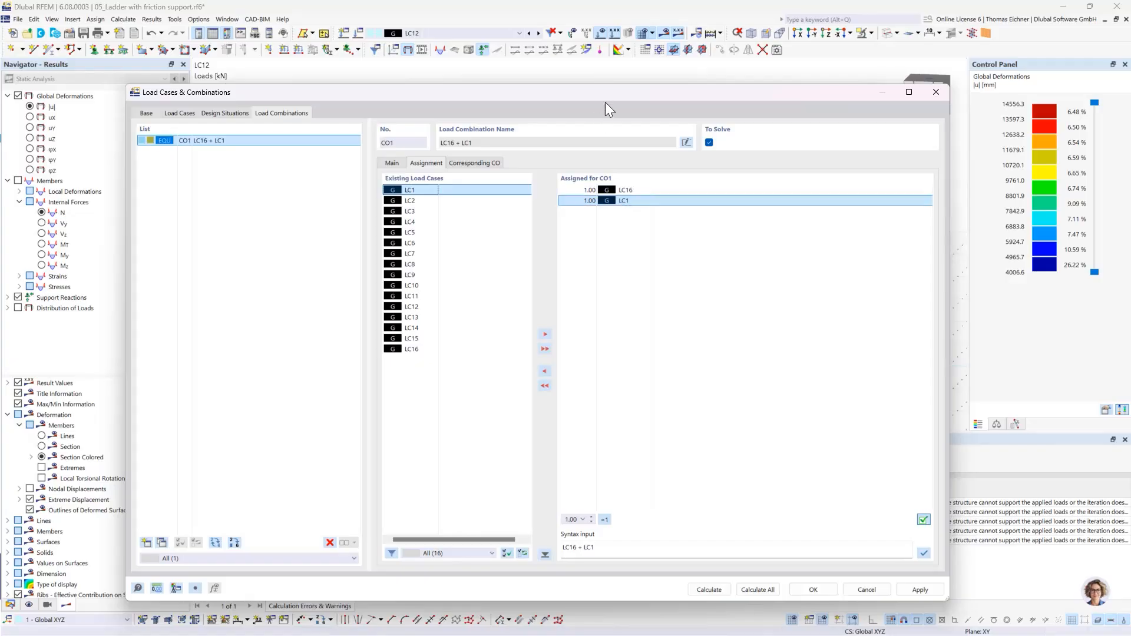
left_click_drag(606, 101, 549, 87)
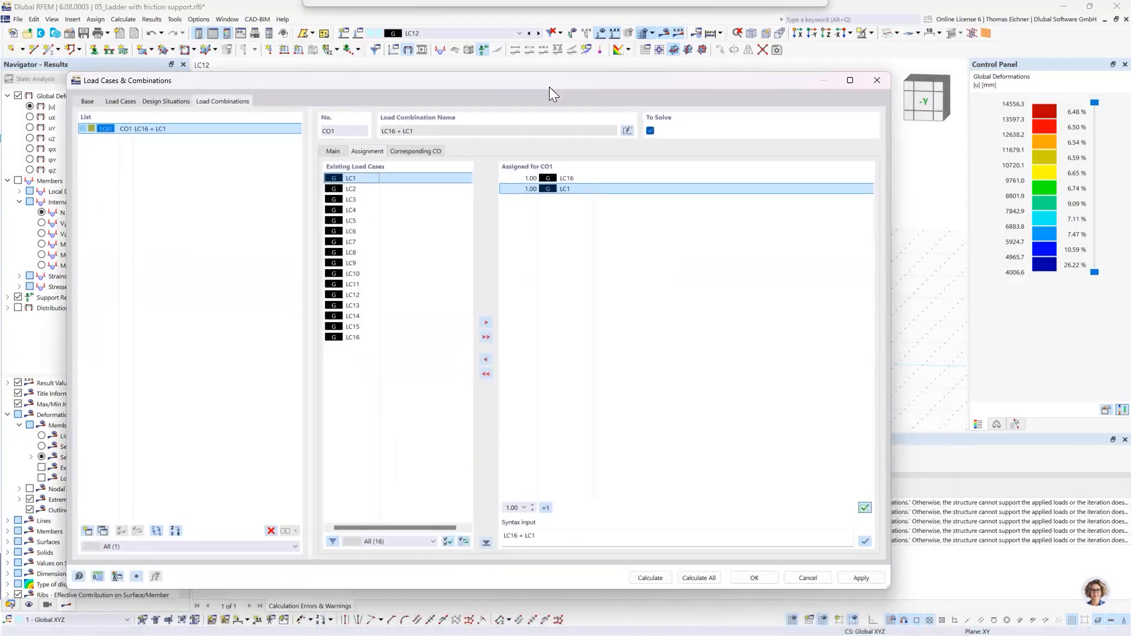
left_click(753, 580)
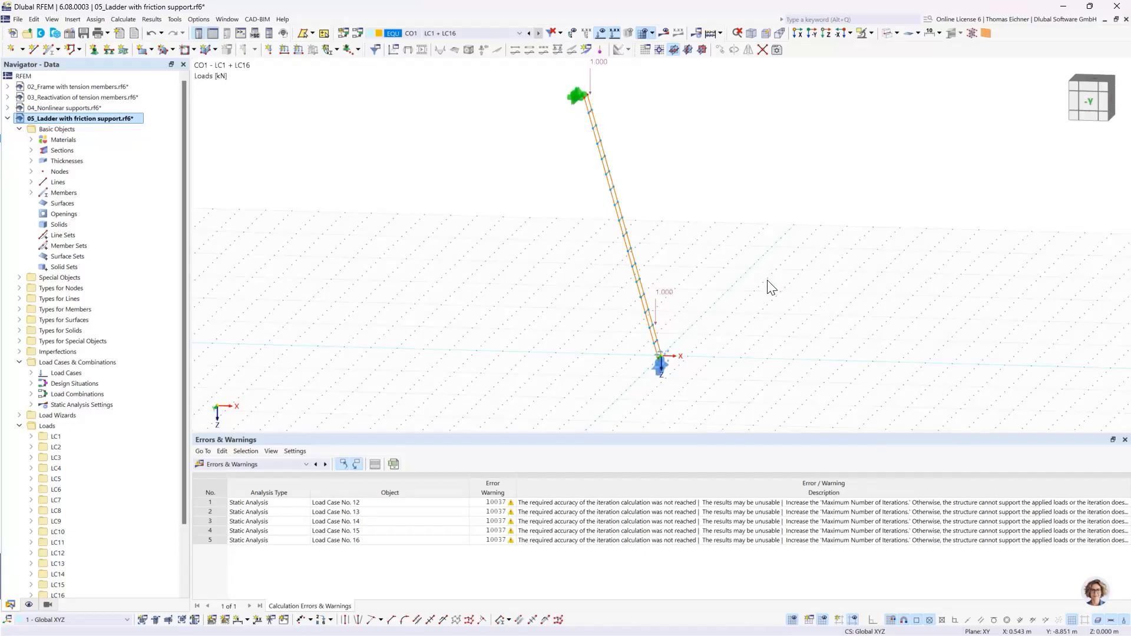
- Display the results of the LC1 + LC16 combination and examine the ladder's deformation and reaction forces from the side
middle_click_drag(768, 281, 731, 295)
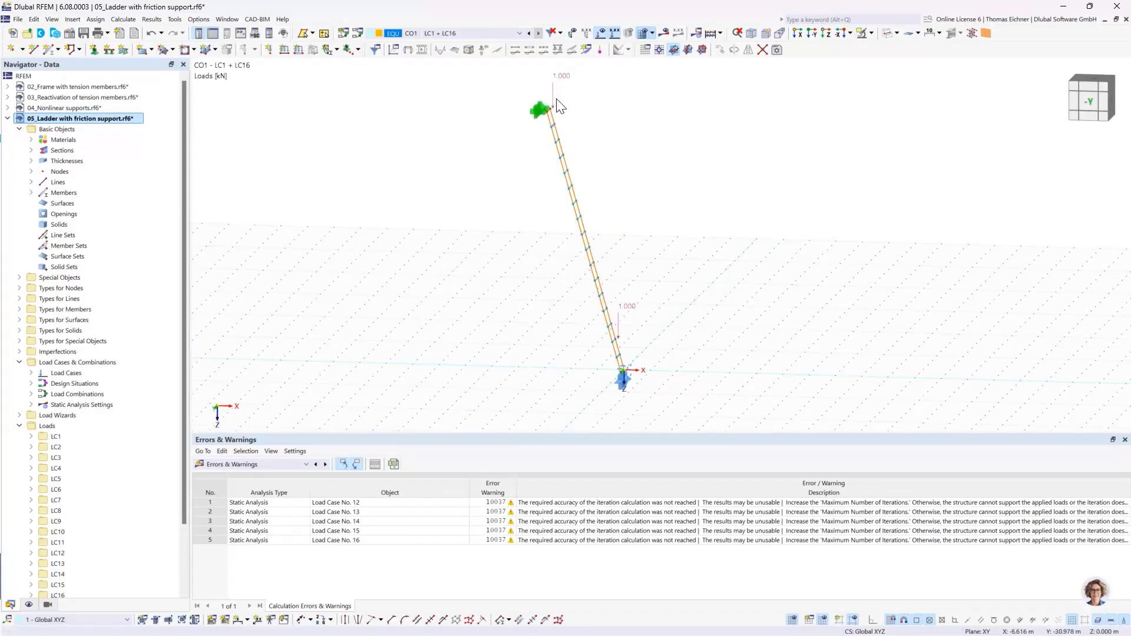
left_click(663, 36)
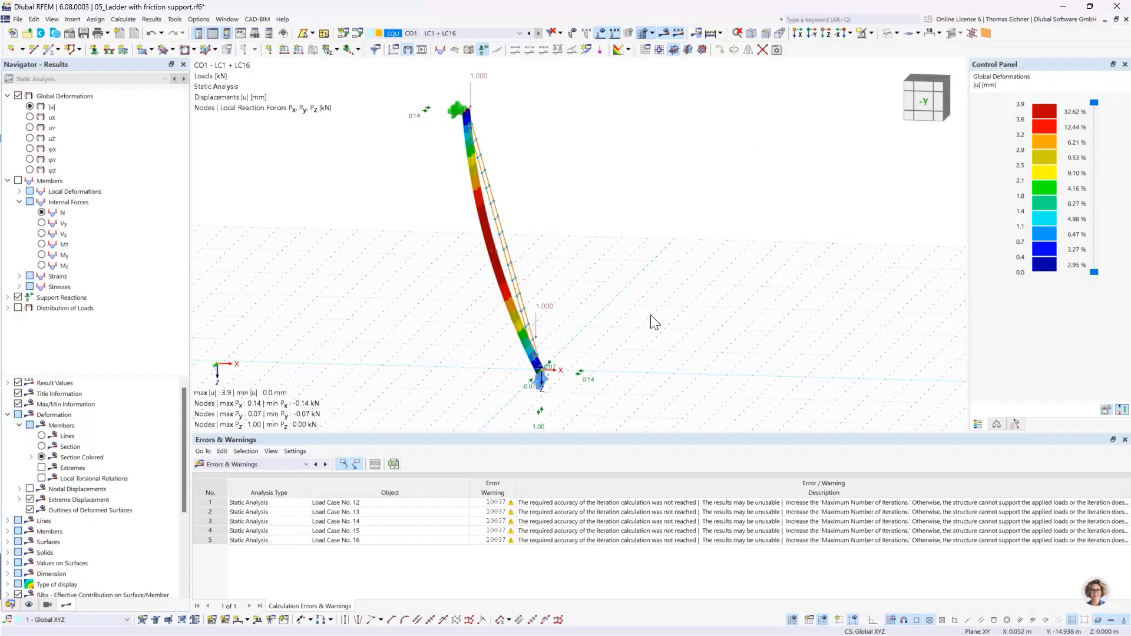
middle_click_drag(653, 320, 679, 289, "ctrl")
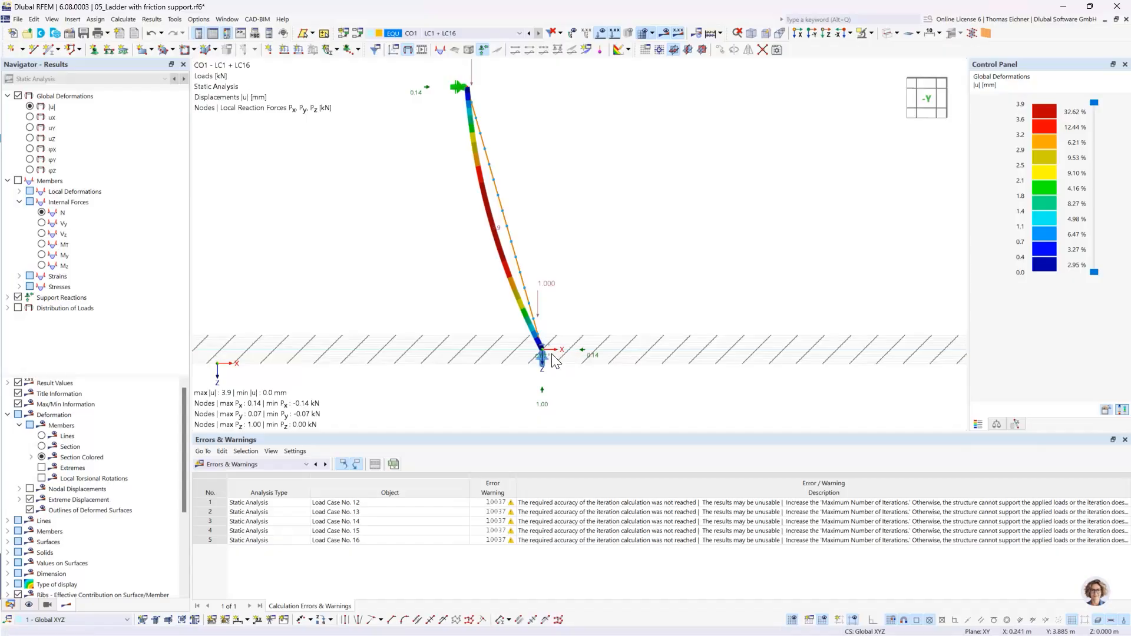
middle_click_drag(625, 271, 610, 308)
scroll(610, 308, "down", 1)
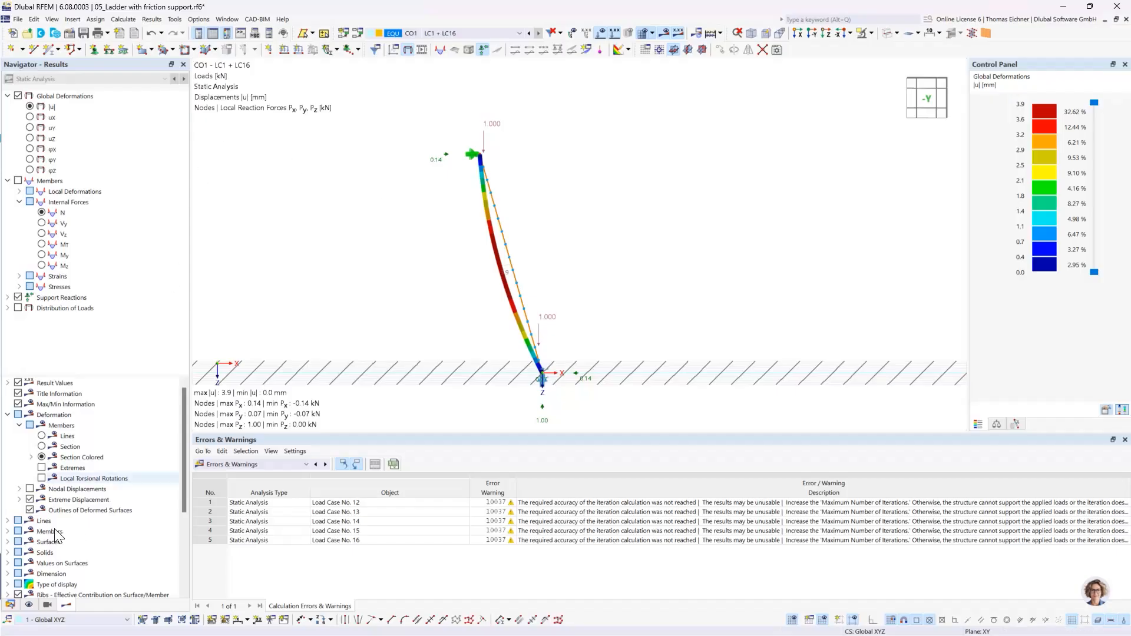
- Collapse the ladder model in the project data and activate the model 06_Tension speciment as surface model.rf6
left_click(10, 605)
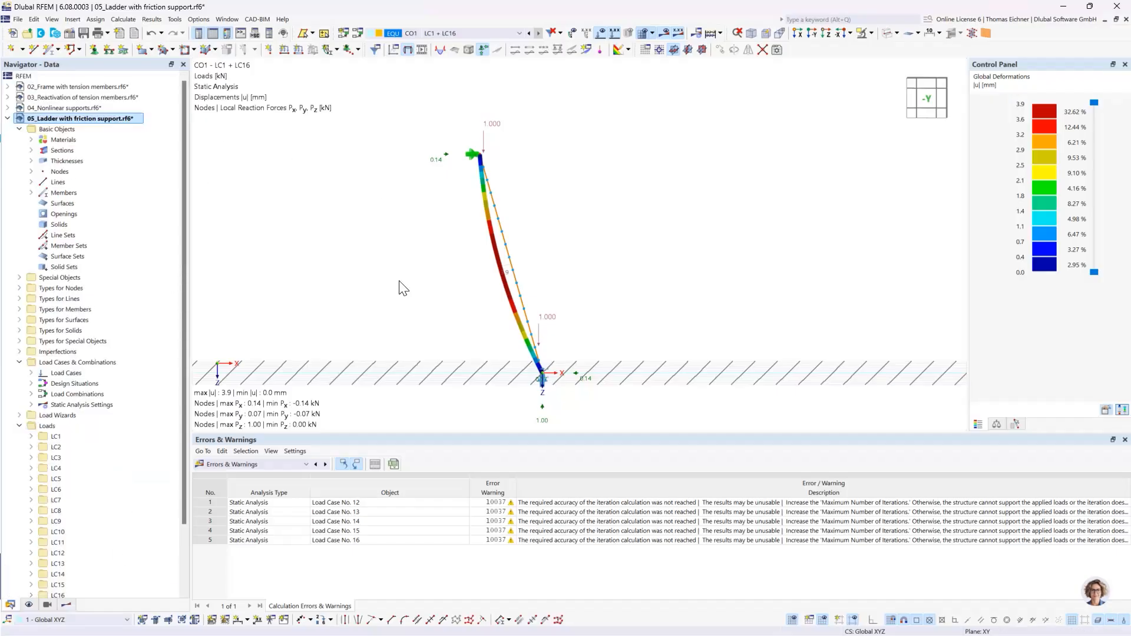
left_click(7, 119)
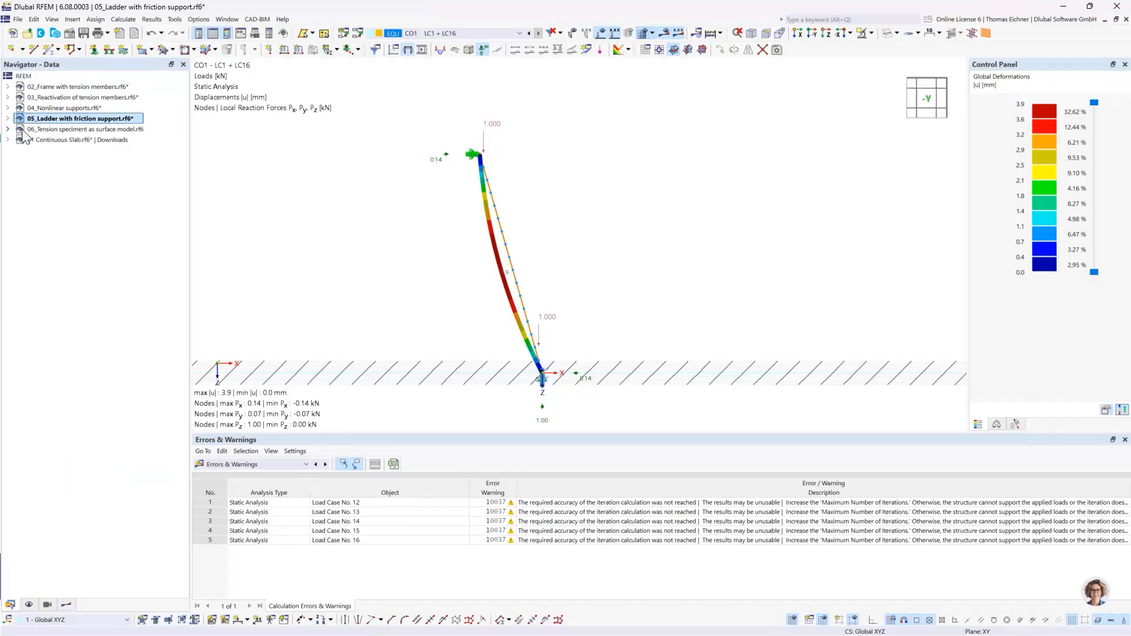
double_click(106, 134)
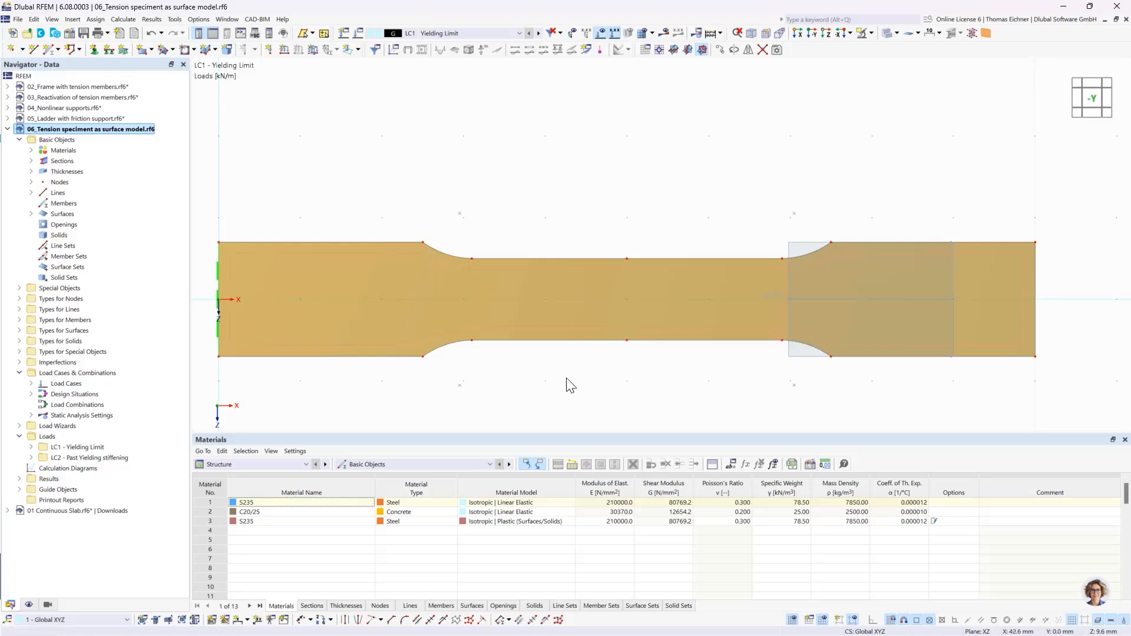
- Examine the tension specimen from several angles and check its surface's thickness and material in the surface properties, then close them
left_click(521, 333)
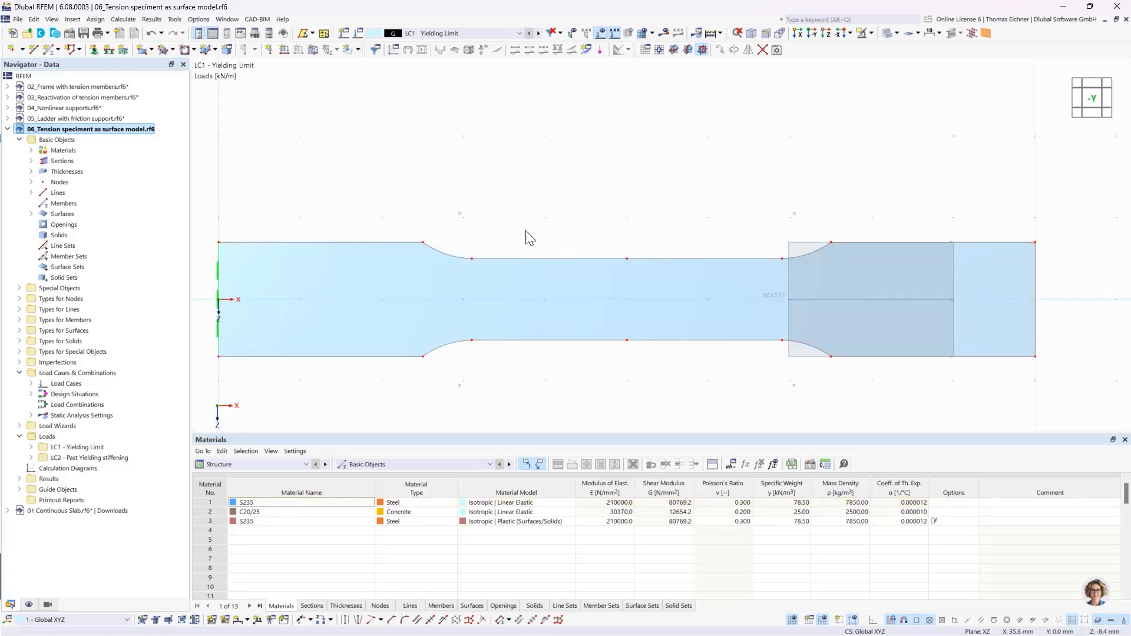
scroll(528, 229, "down", 2)
middle_click_drag(855, 185, 743, 216, "ctrl")
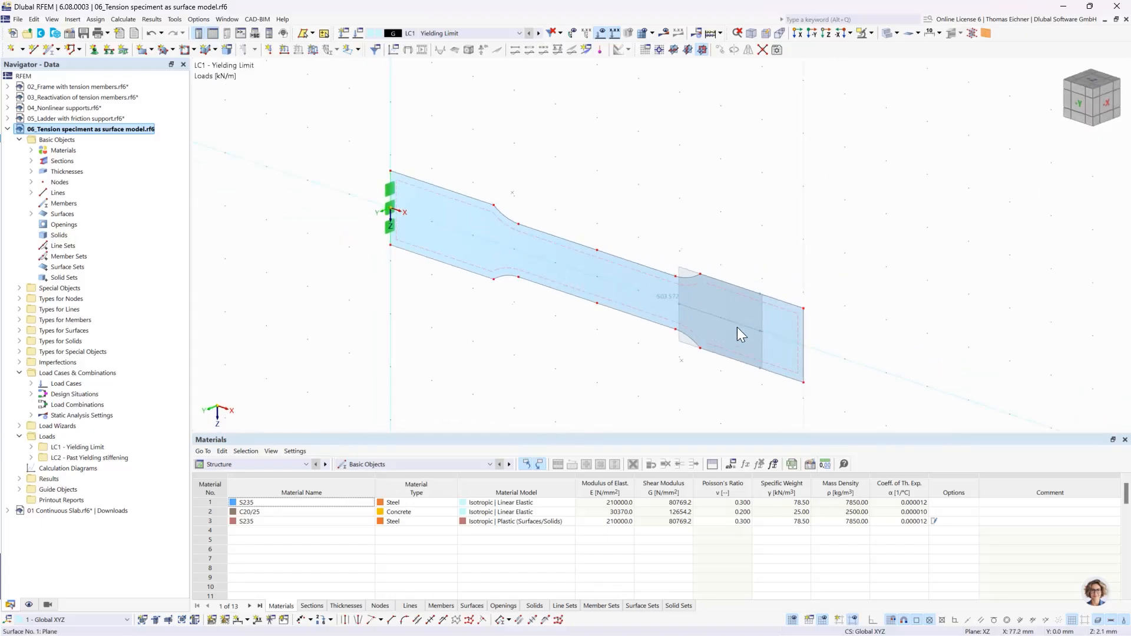
middle_click_drag(482, 173, 539, 155, "ctrl")
scroll(529, 212, "up", 1)
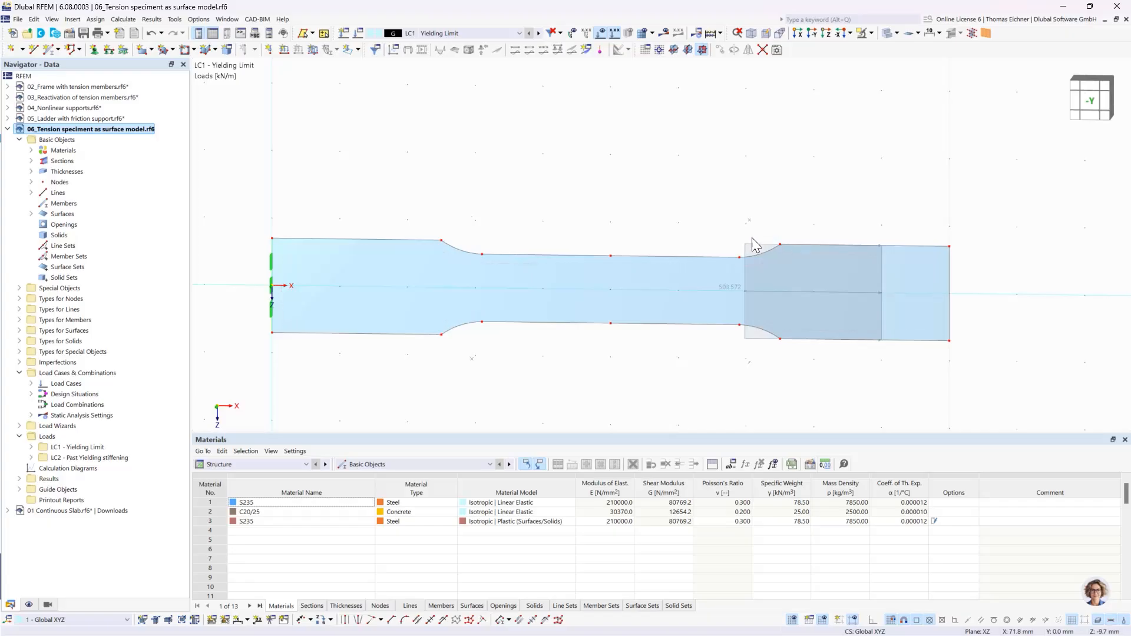
left_click(732, 290)
double_click(482, 296)
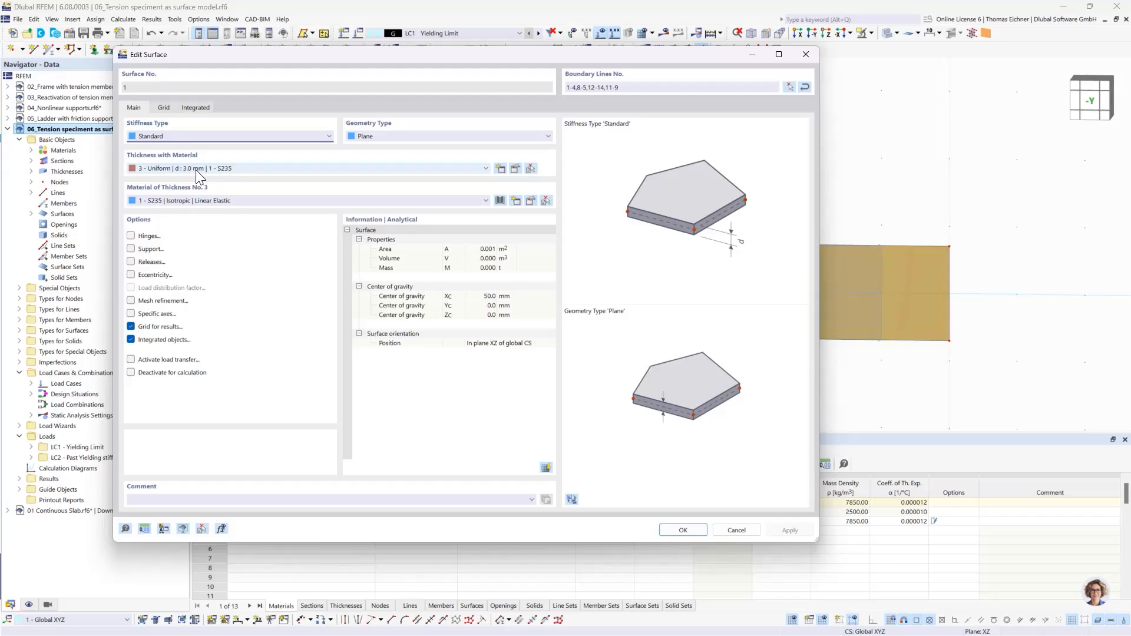
left_click(806, 53)
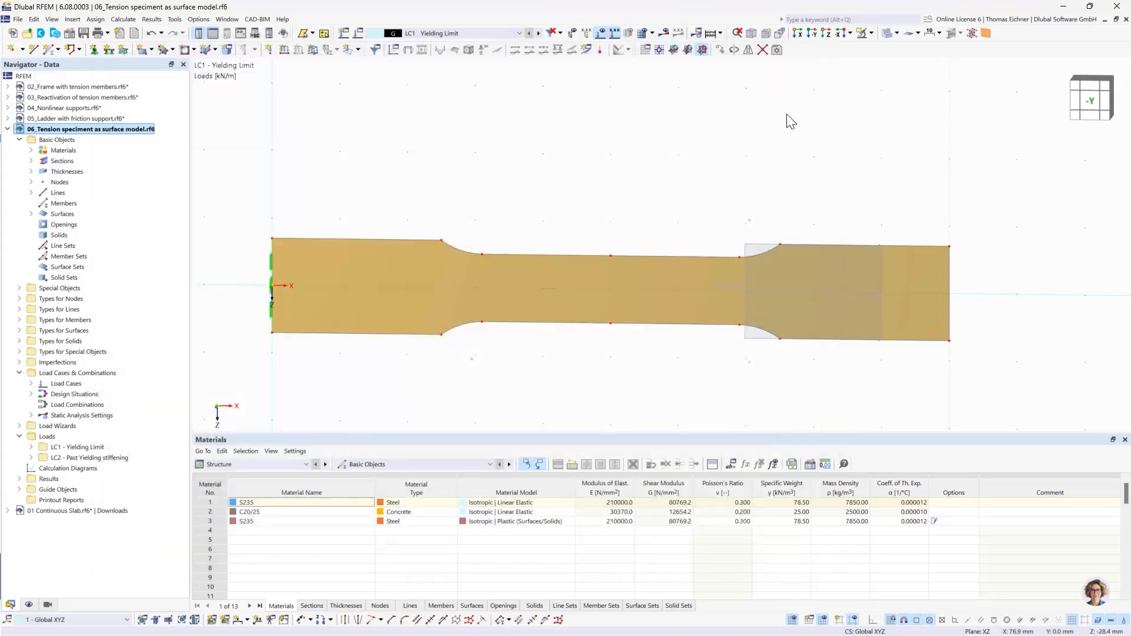
- Open the LC1 line load on the specimen, examine its magnitude and the stress calculation in its comment, and close it without changes
middle_click_drag(701, 180, 614, 182)
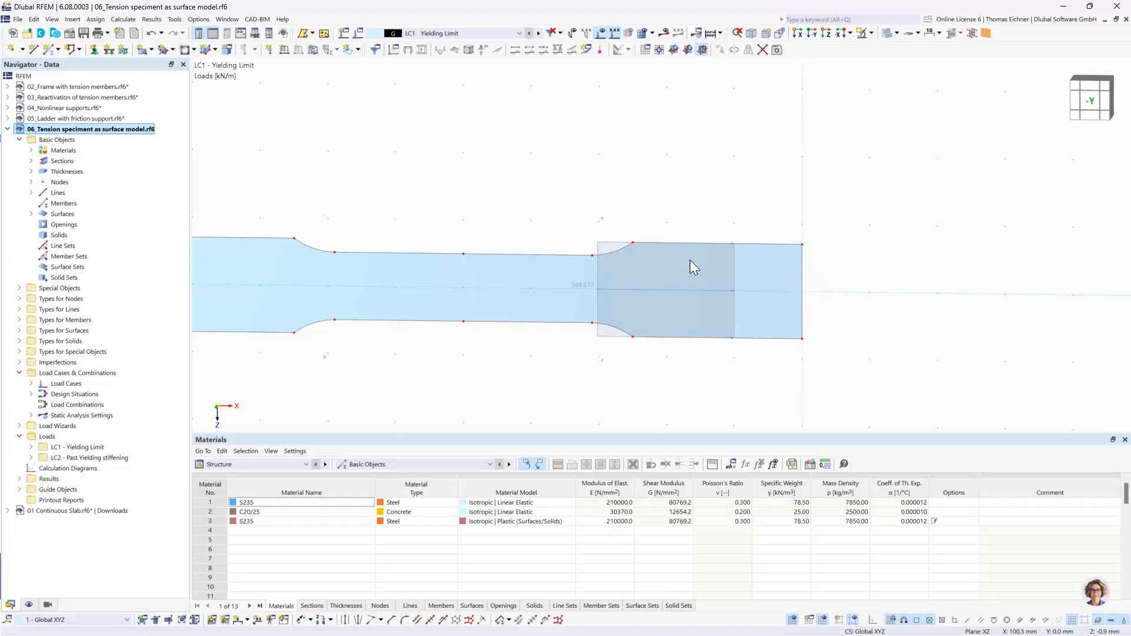
double_click(598, 250)
left_click_drag(459, 104, 1016, 82)
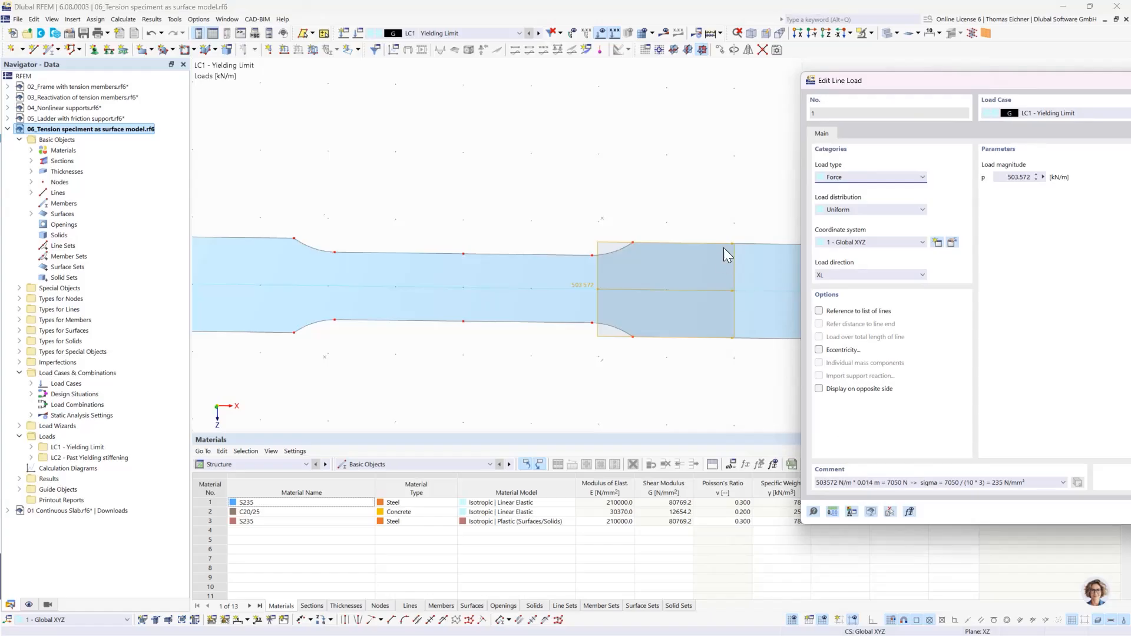
left_click_drag(907, 80, 993, 77)
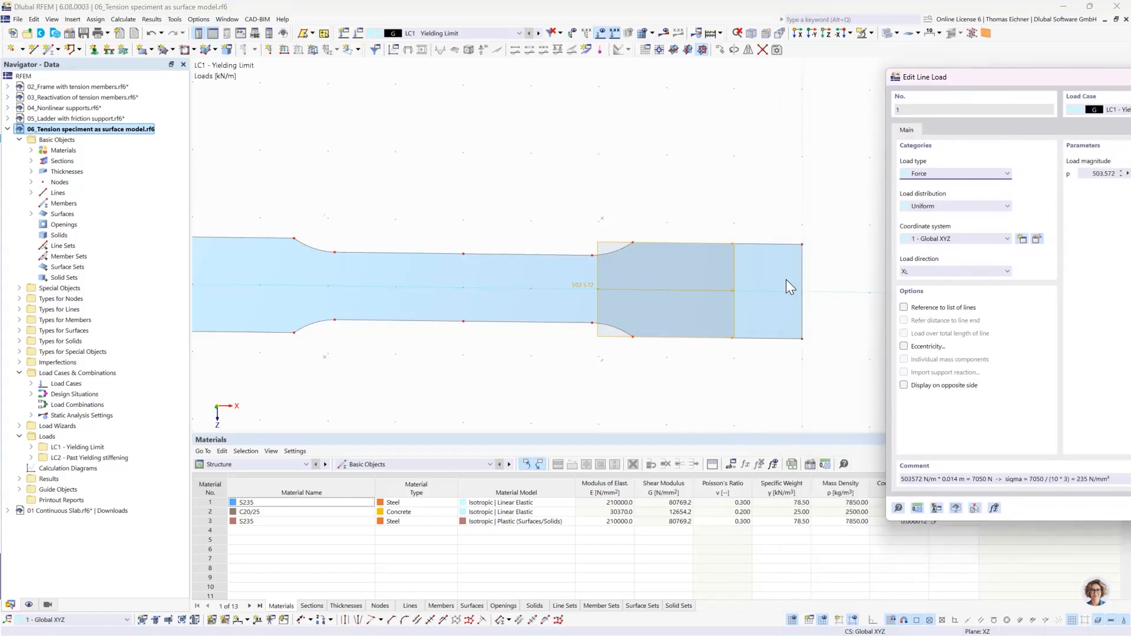
left_click(943, 479)
left_click_drag(967, 478, 924, 479)
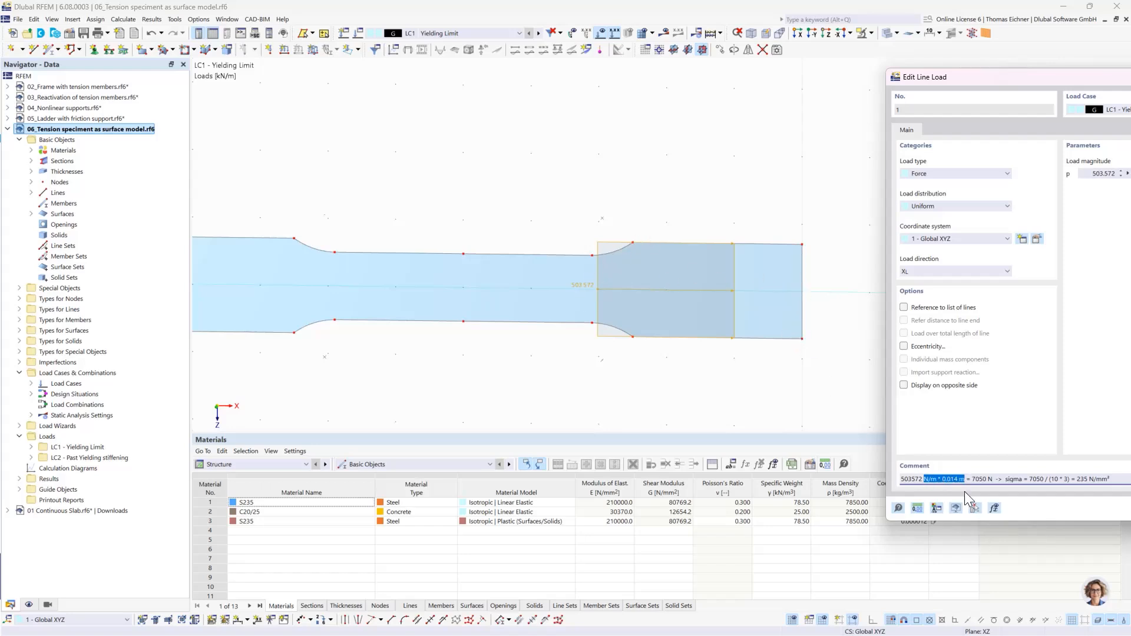
left_click_drag(972, 481, 990, 482)
double_click(1035, 479)
double_click(1082, 479)
left_click(1078, 479)
left_click_drag(1001, 80, 380, 133)
left_click(898, 132)
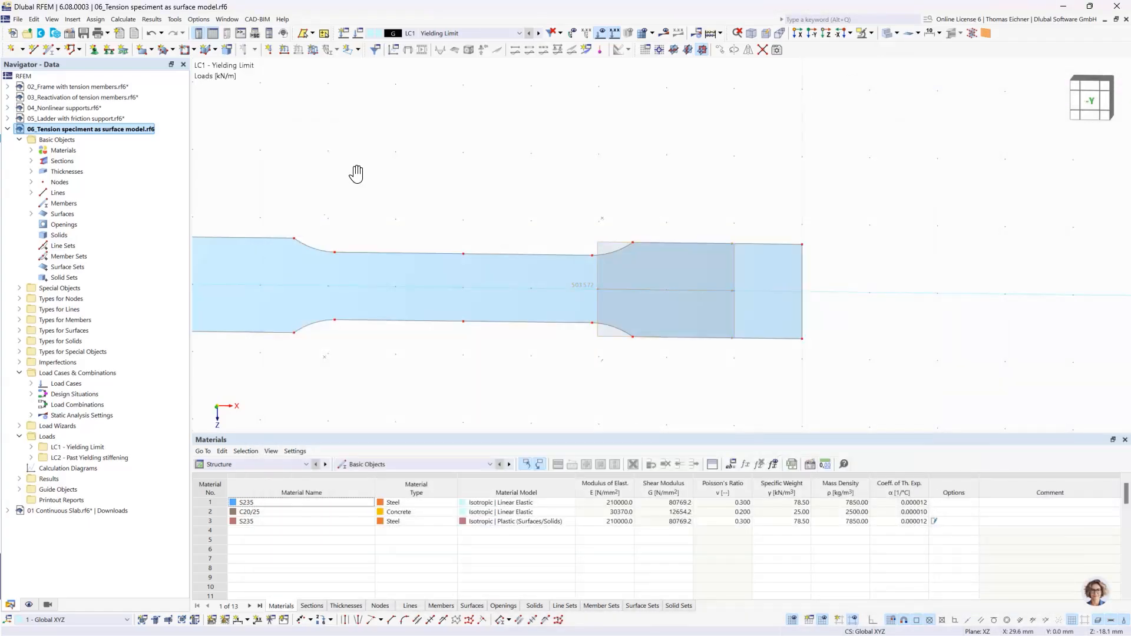
- Check the thickness and assigned material of the specimen's surface in its properties and close them without changes
double_click(392, 297)
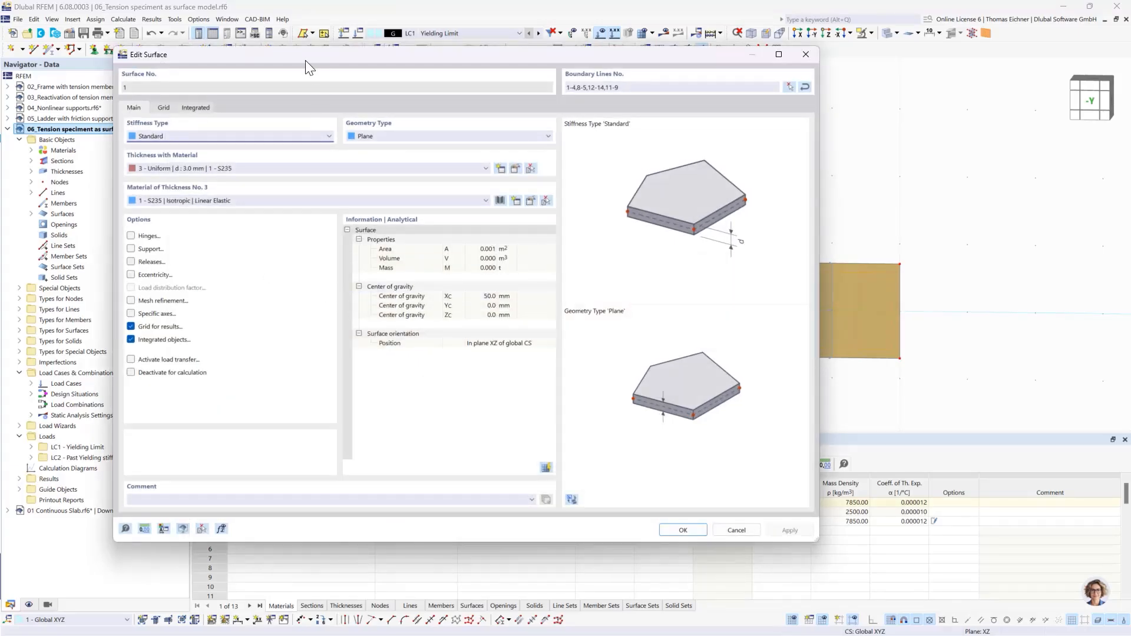
left_click_drag(305, 60, 359, 67)
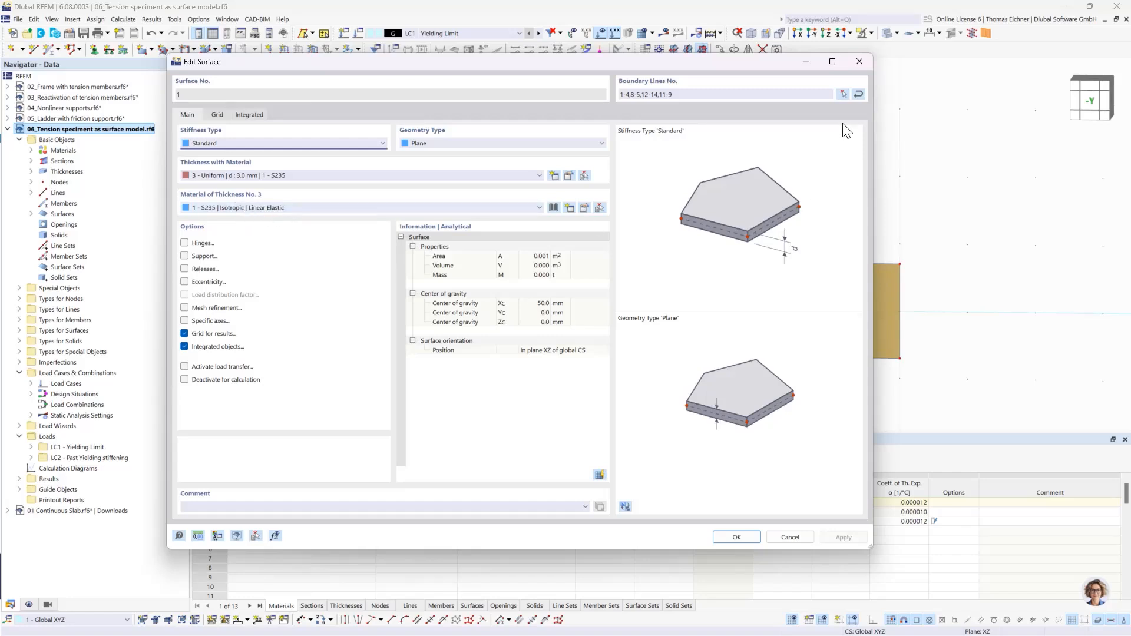
left_click(866, 58)
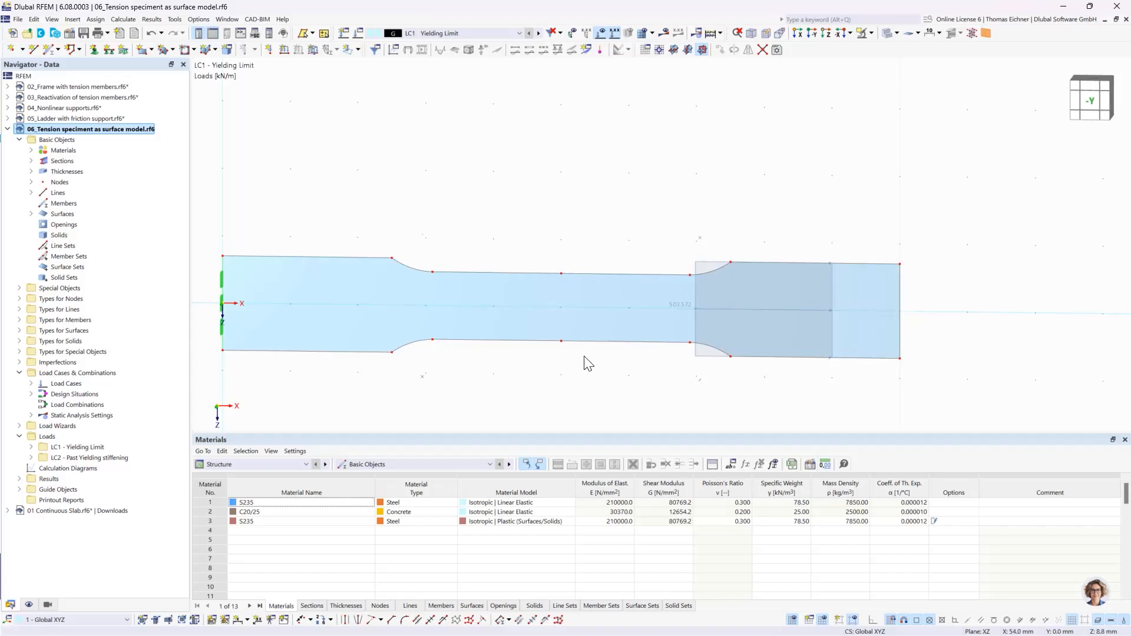
- View the line load of LC2 Past Yielding stiffening, and return to LC1 Yielding Limit
left_click(539, 34)
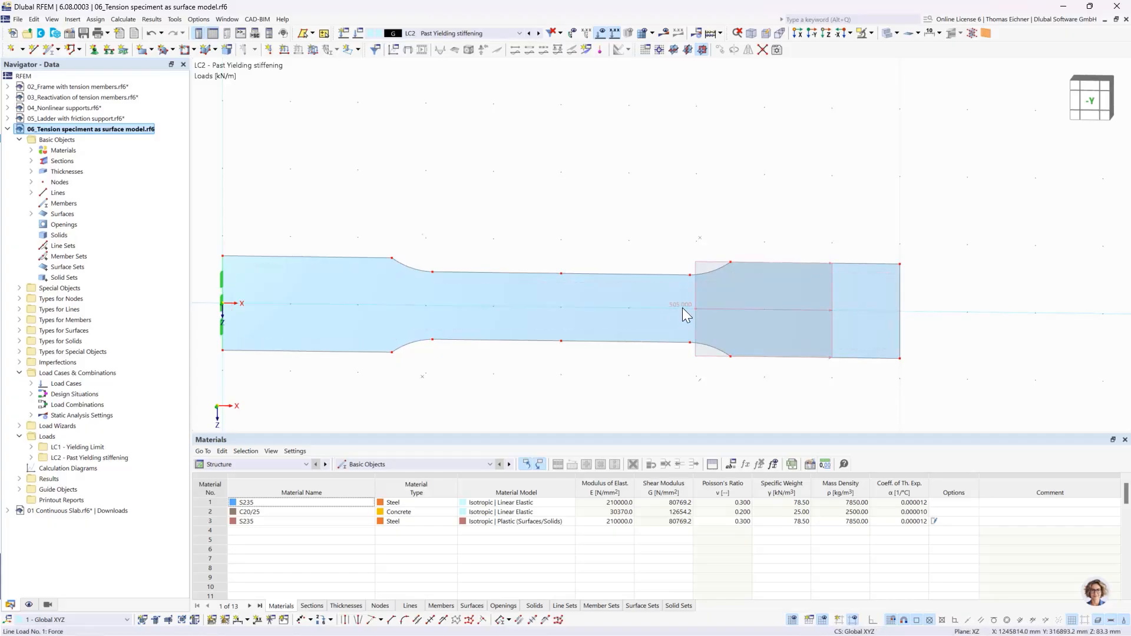
mouse_move(682, 308)
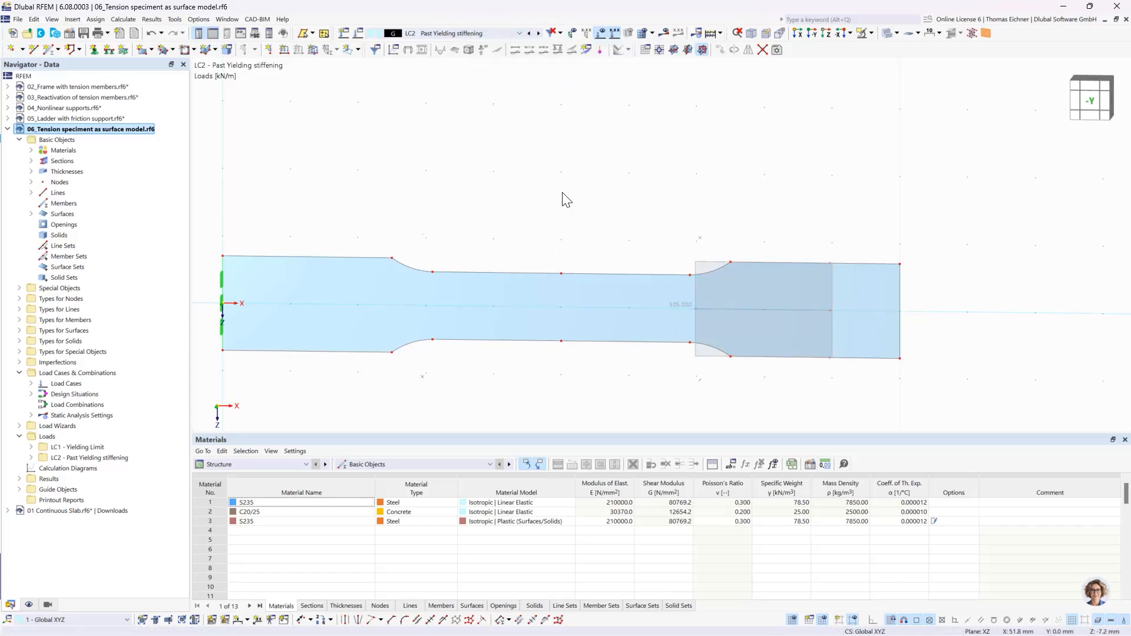
left_click(465, 33)
left_click(439, 43)
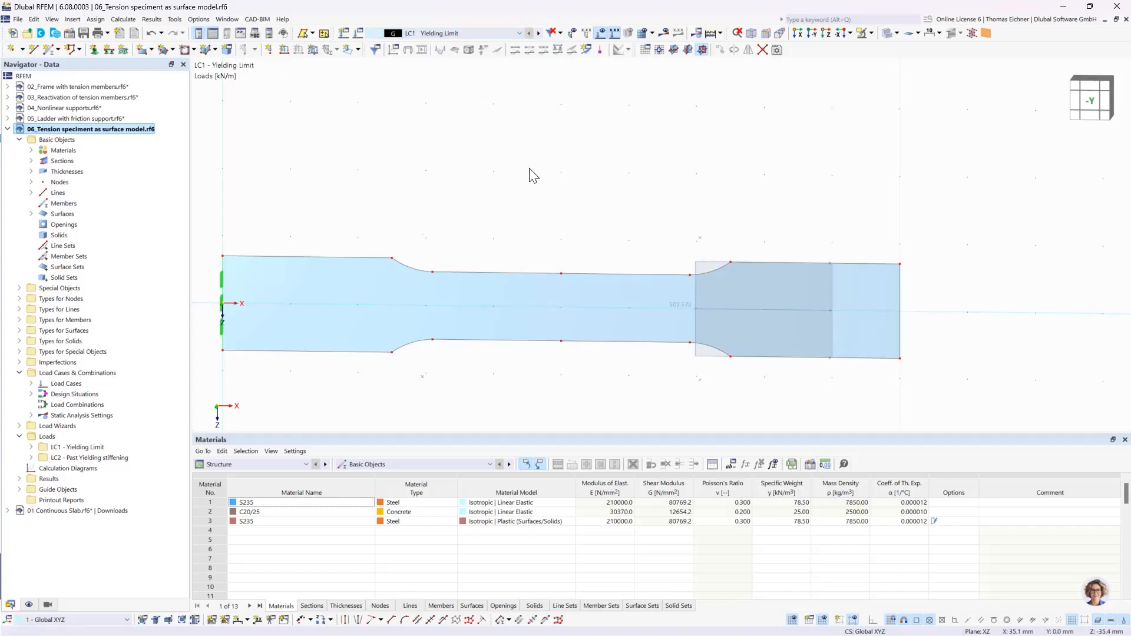
- Calculate the tension specimen model and examine the total displacements |u| for LC1 along its whole length
left_click(737, 33)
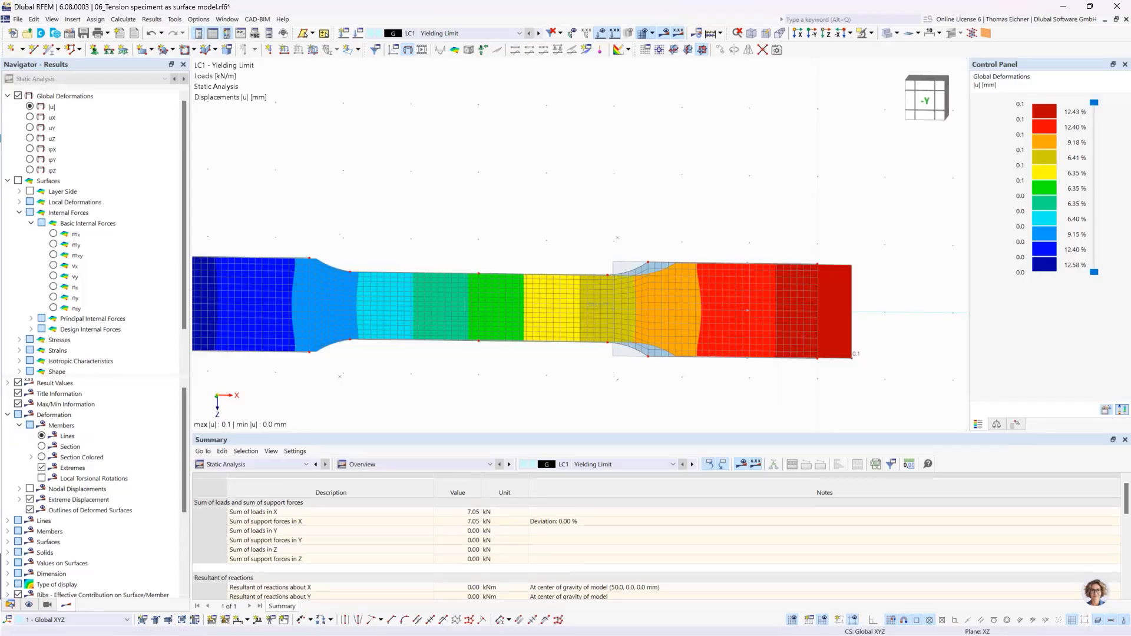
middle_click_drag(430, 218, 501, 217)
scroll(501, 217, "down", 1)
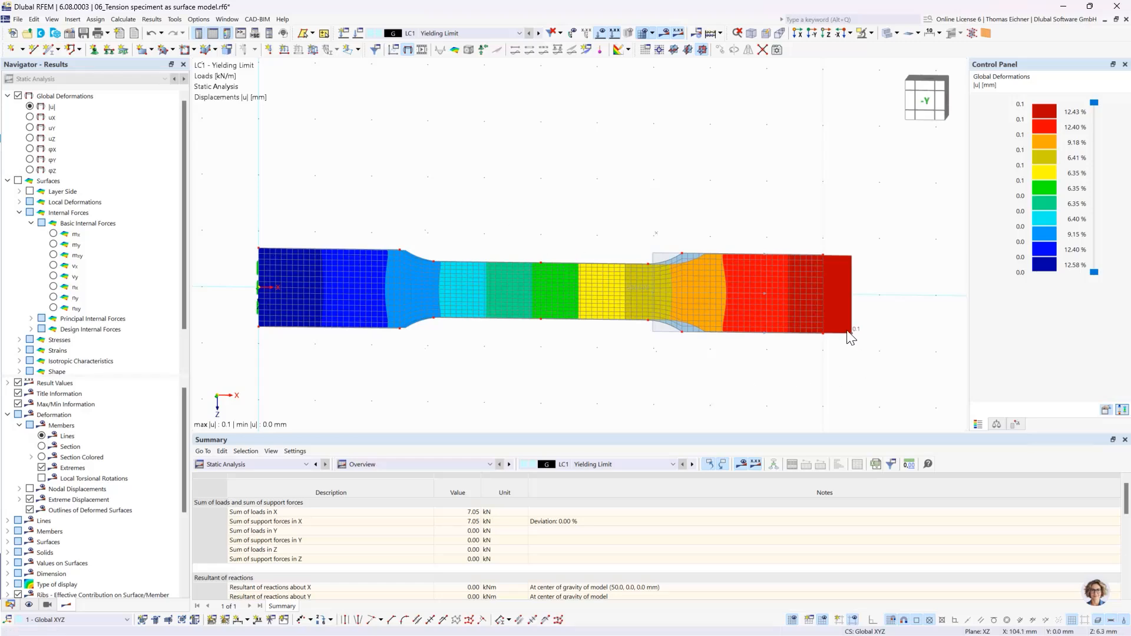
scroll(594, 260, "up", 3)
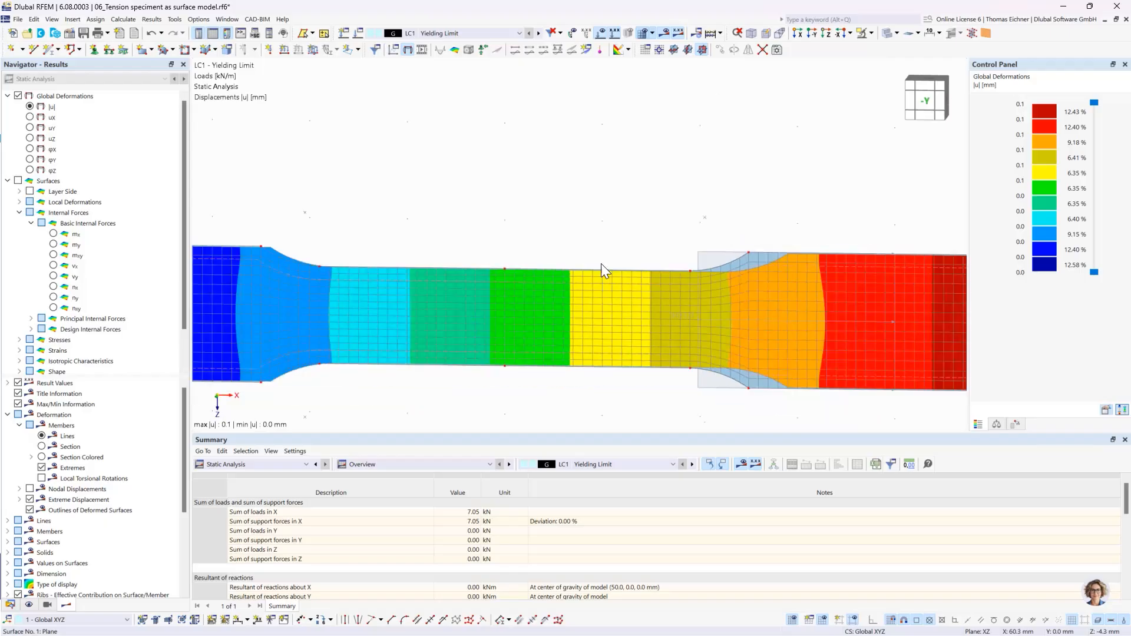
scroll(486, 216, "down", 2)
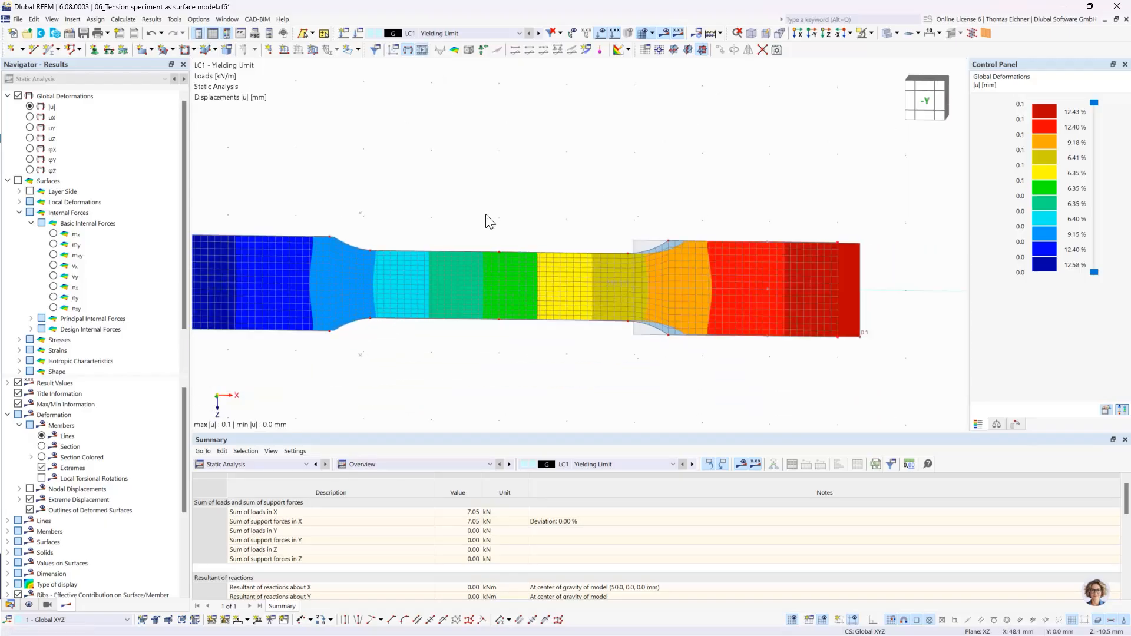
scroll(489, 224, "down", 1)
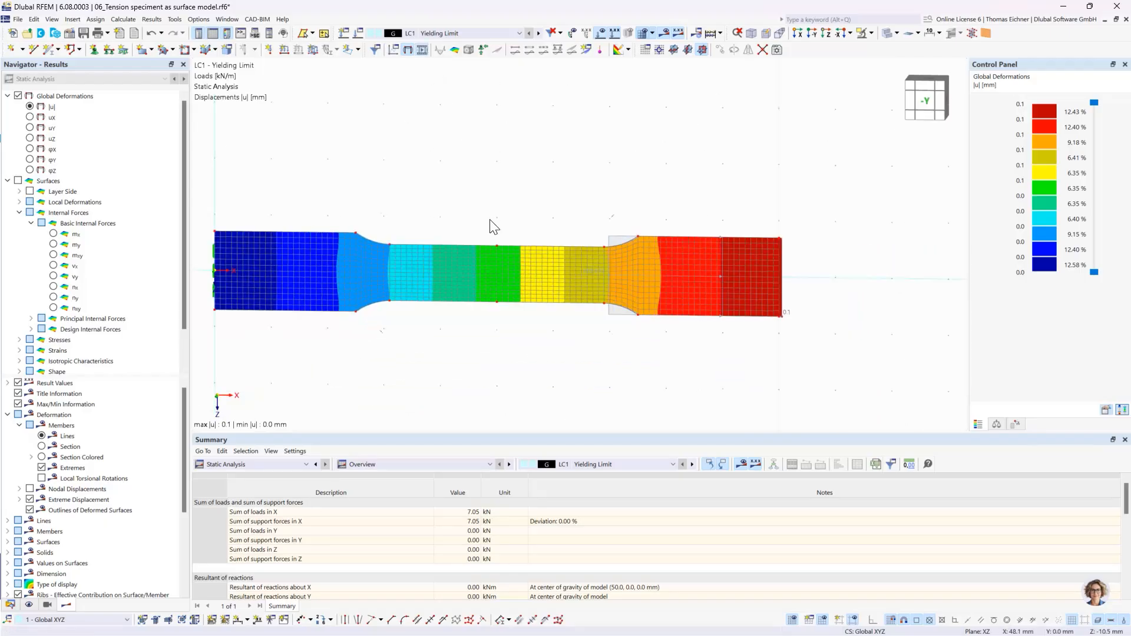
- Switch the displayed displacement results to load case LC2 Past Yielding stiffening
left_click(408, 50)
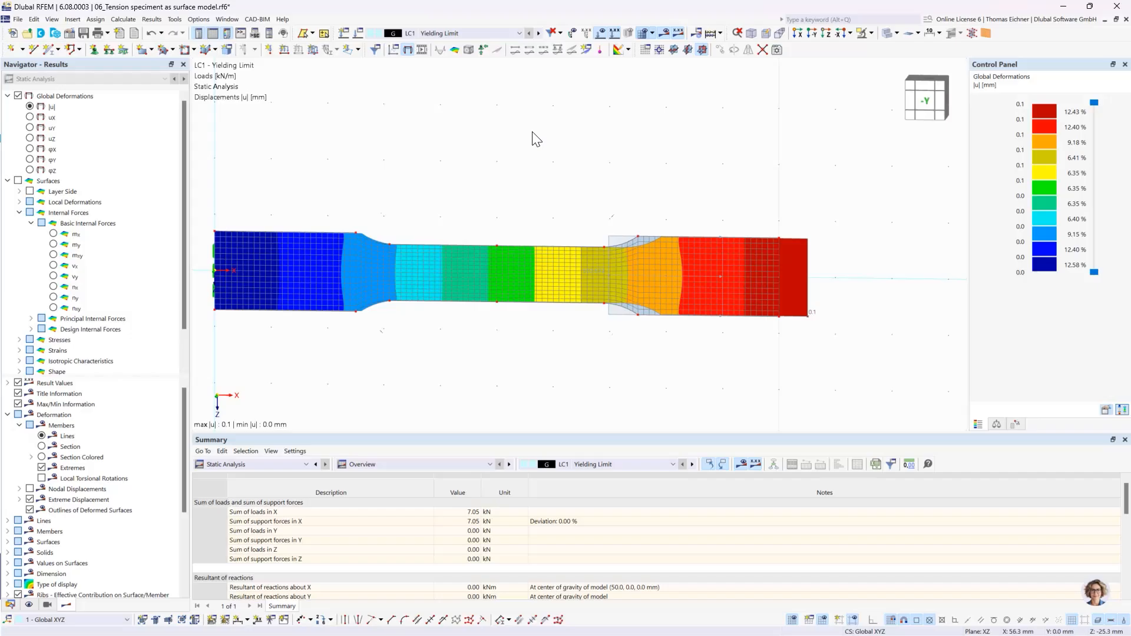
left_click(505, 32)
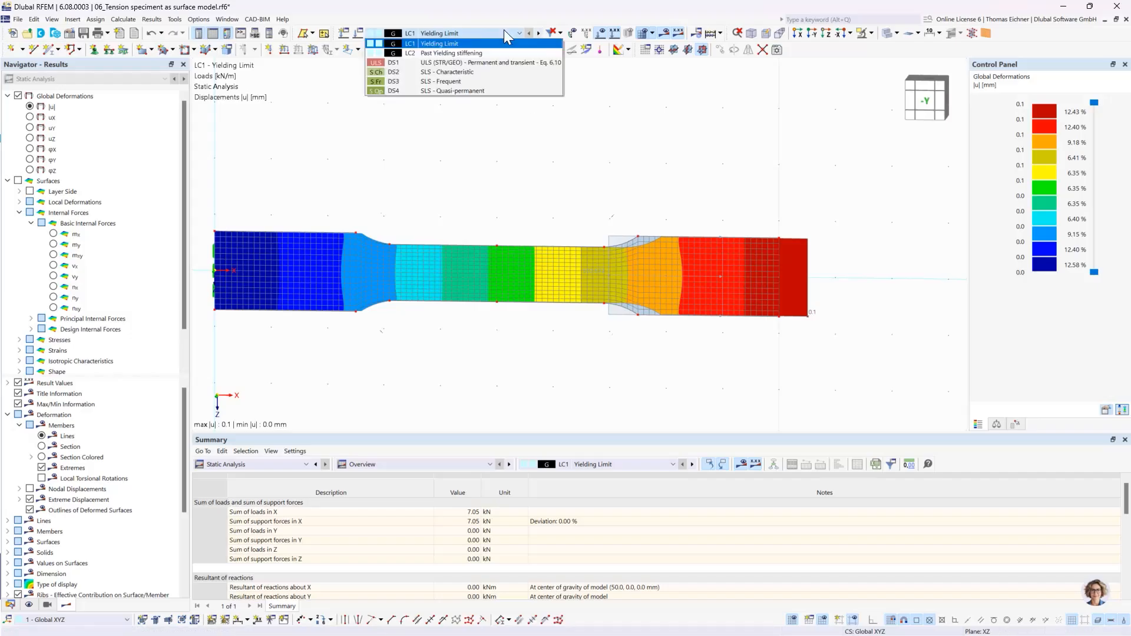
left_click(506, 32)
left_click(537, 33)
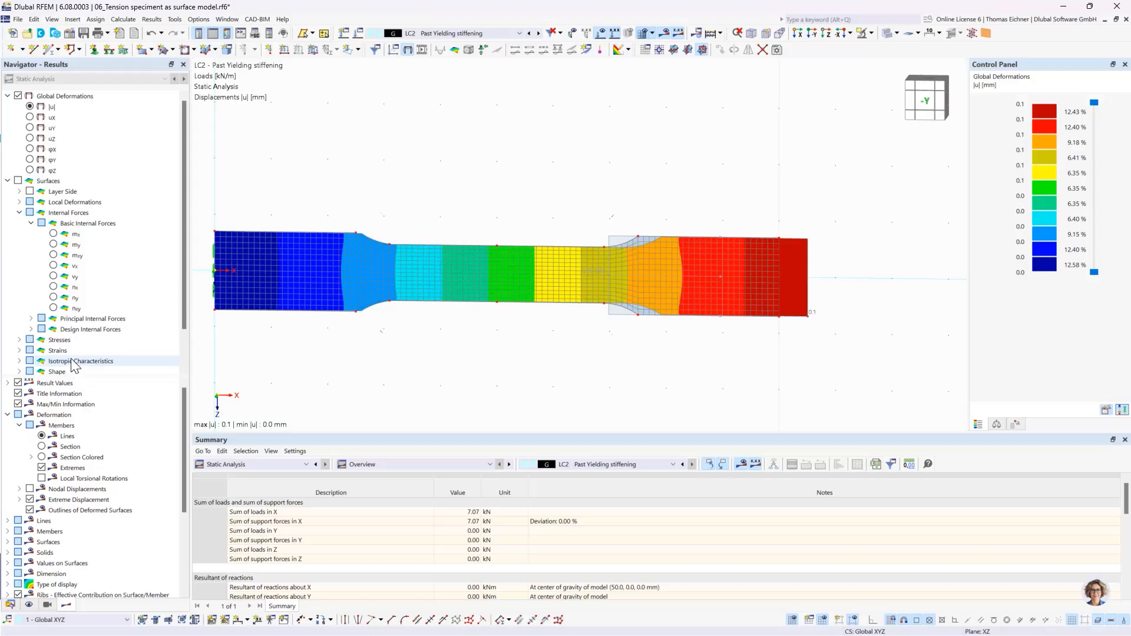
- Display the maximum von Mises equivalent stresses (σeqv,Mises,Max) on the specimen's surface
left_click(19, 340)
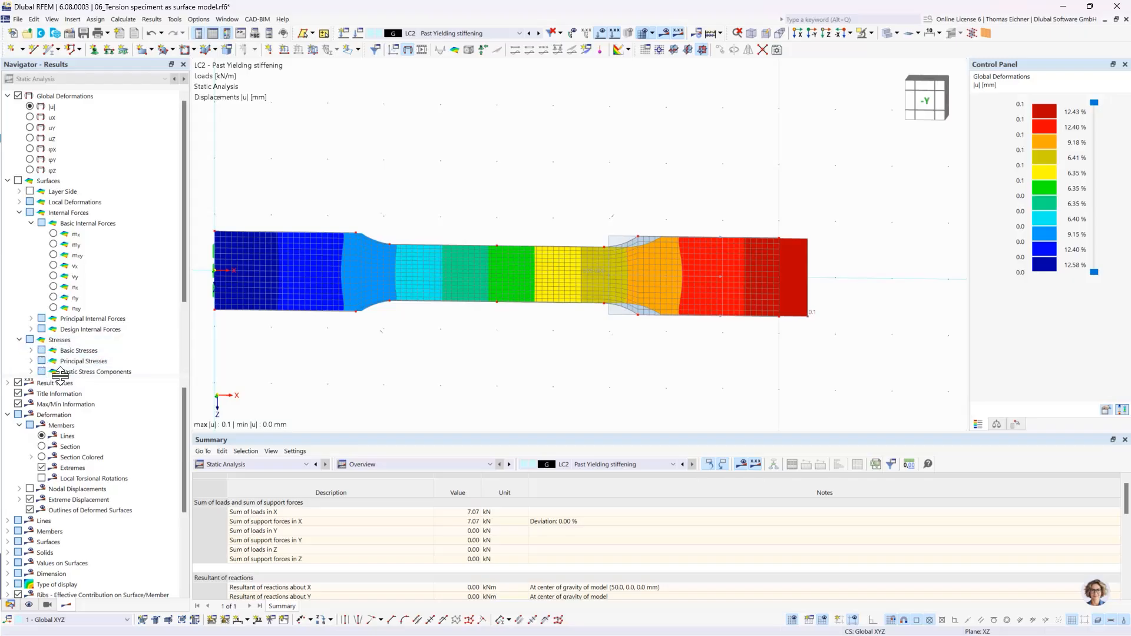
left_click(31, 362)
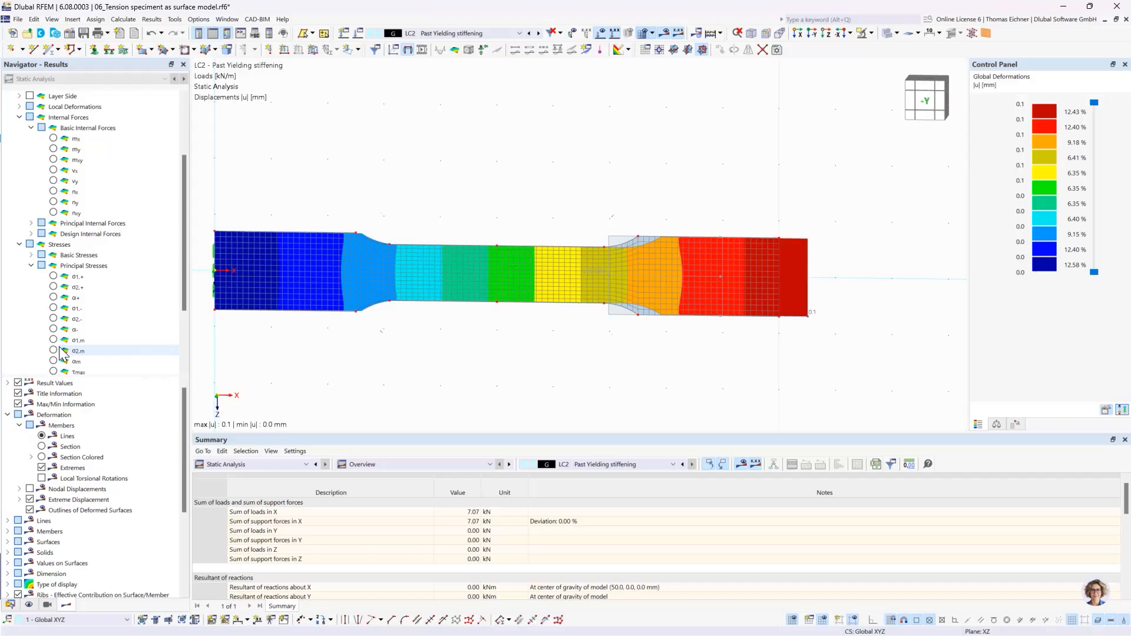
left_click(32, 266)
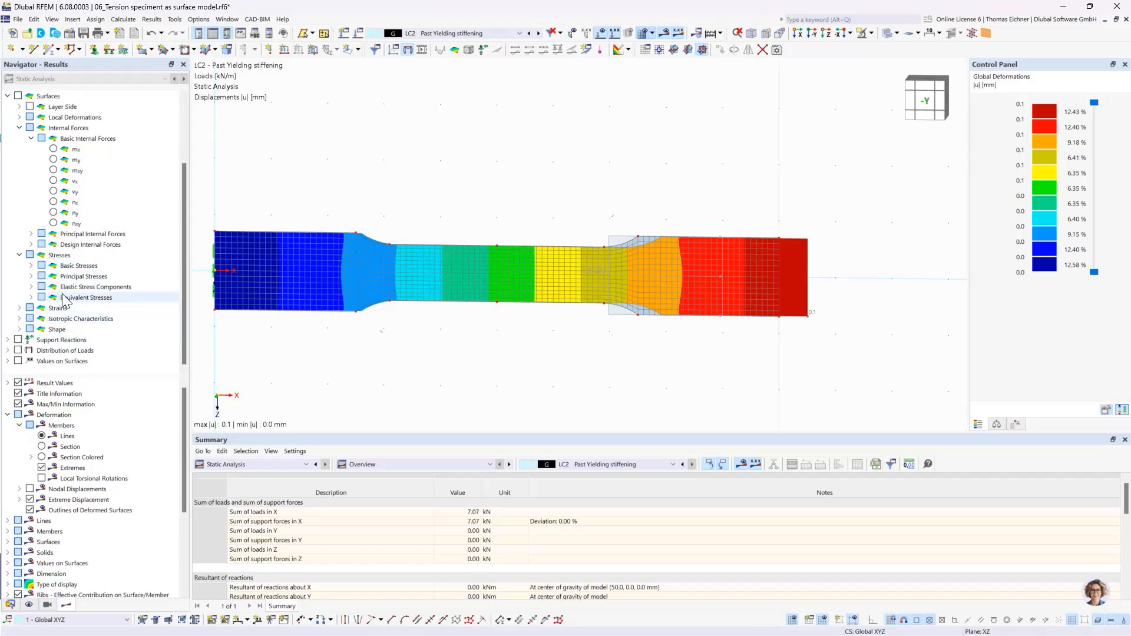
left_click(31, 298)
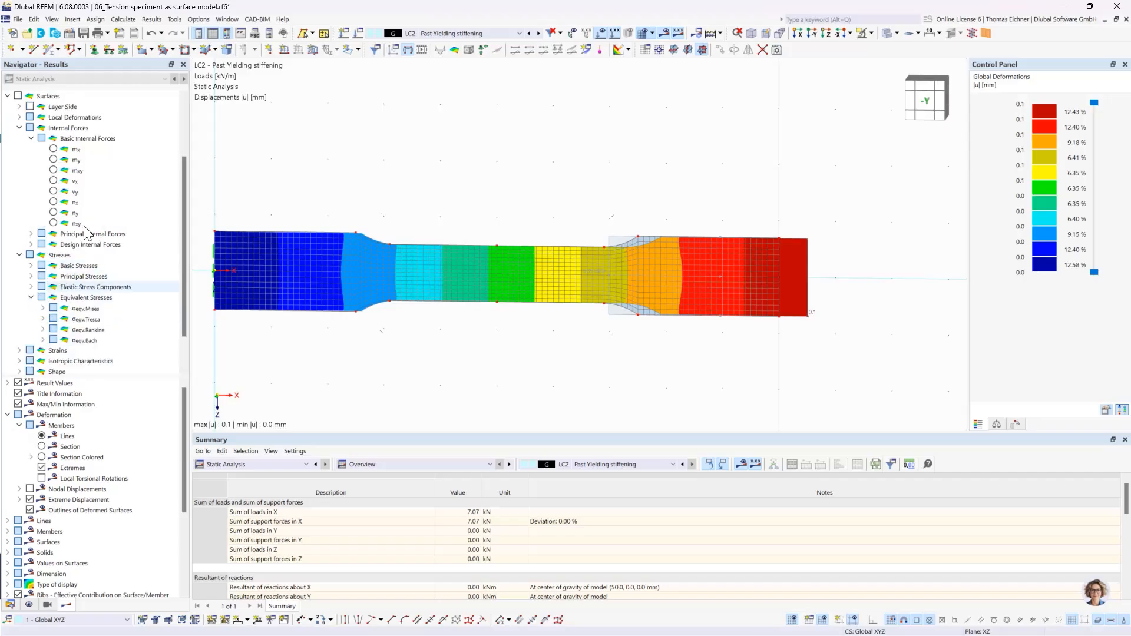
left_click(43, 308)
left_click(87, 308)
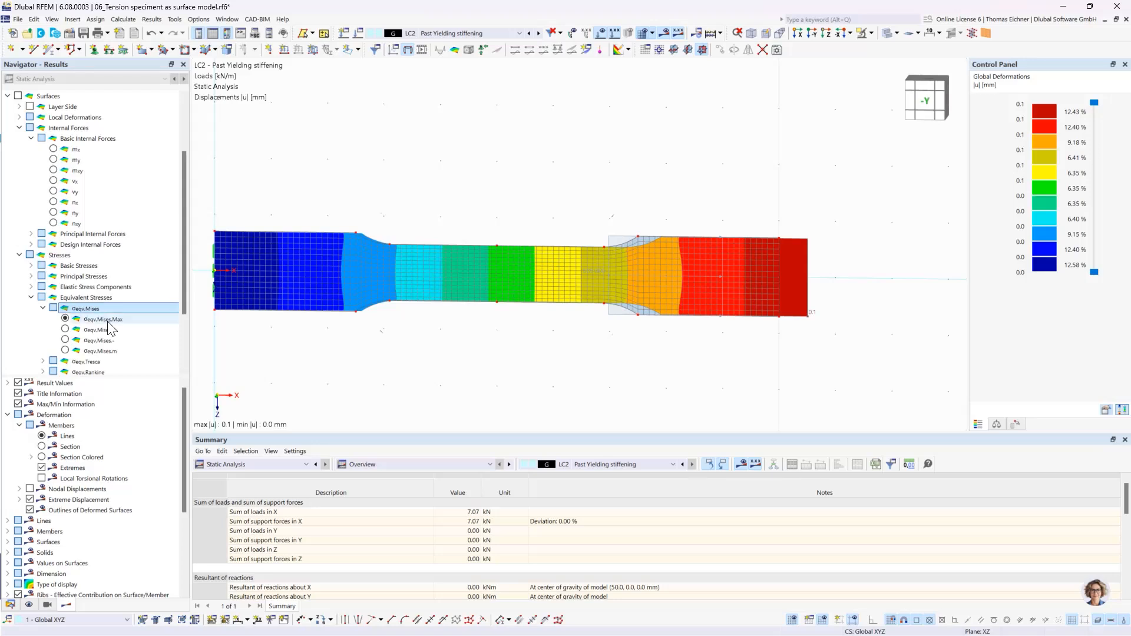
left_click(65, 319)
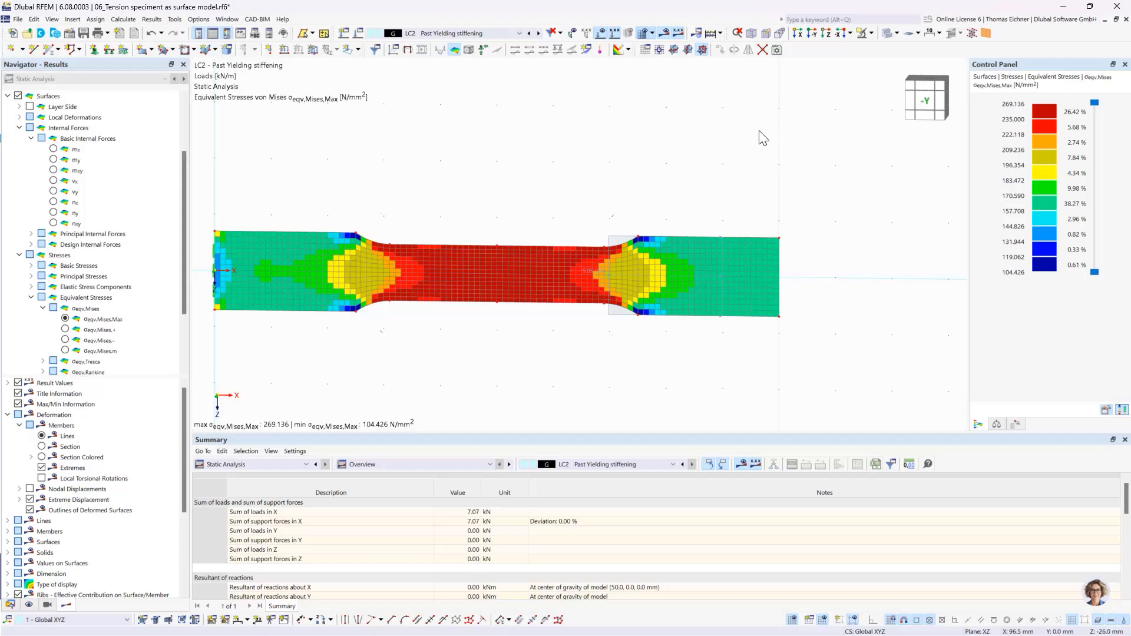
- Set the result colors of the von Mises stresses to refer to Max/Min and view the stress distribution
left_click(1107, 410)
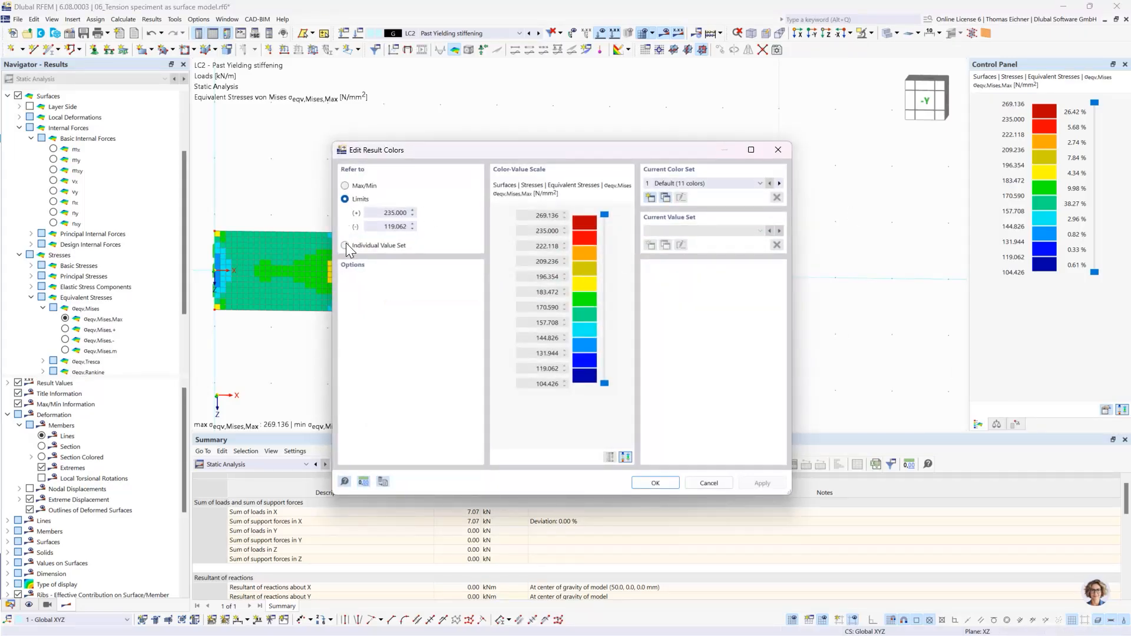
left_click(345, 185)
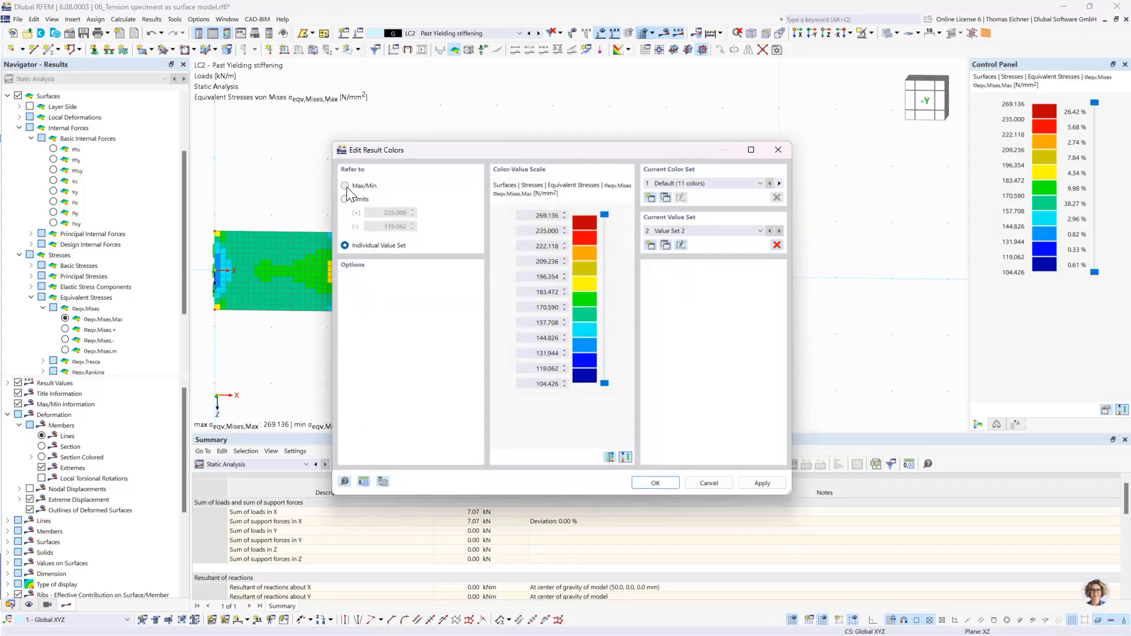
left_click(662, 486)
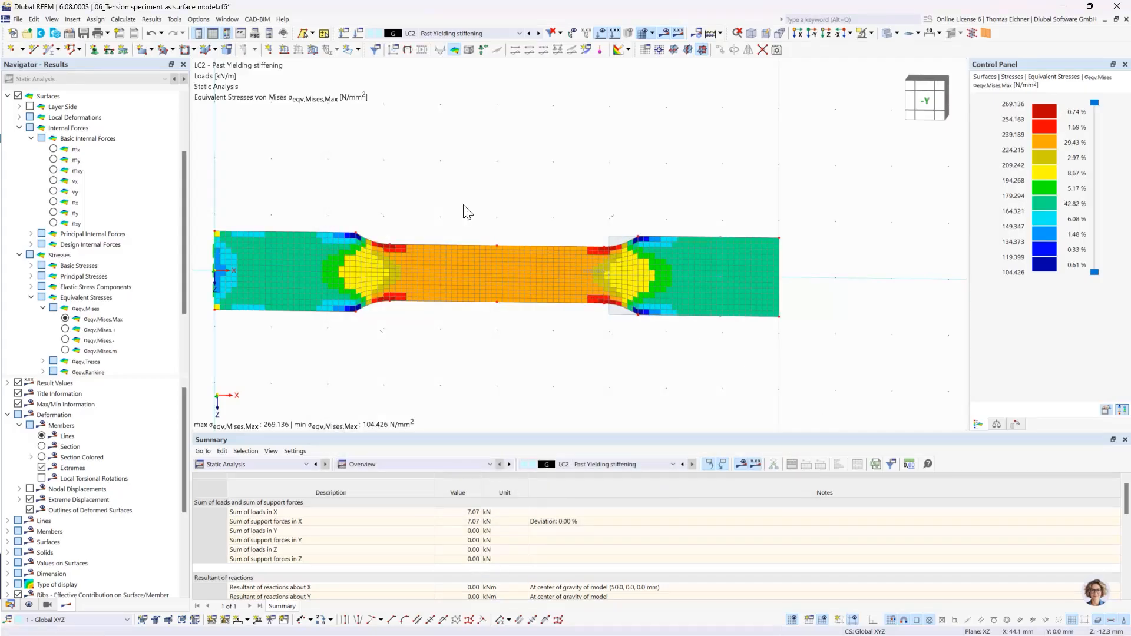
middle_click_drag(419, 197, 462, 207)
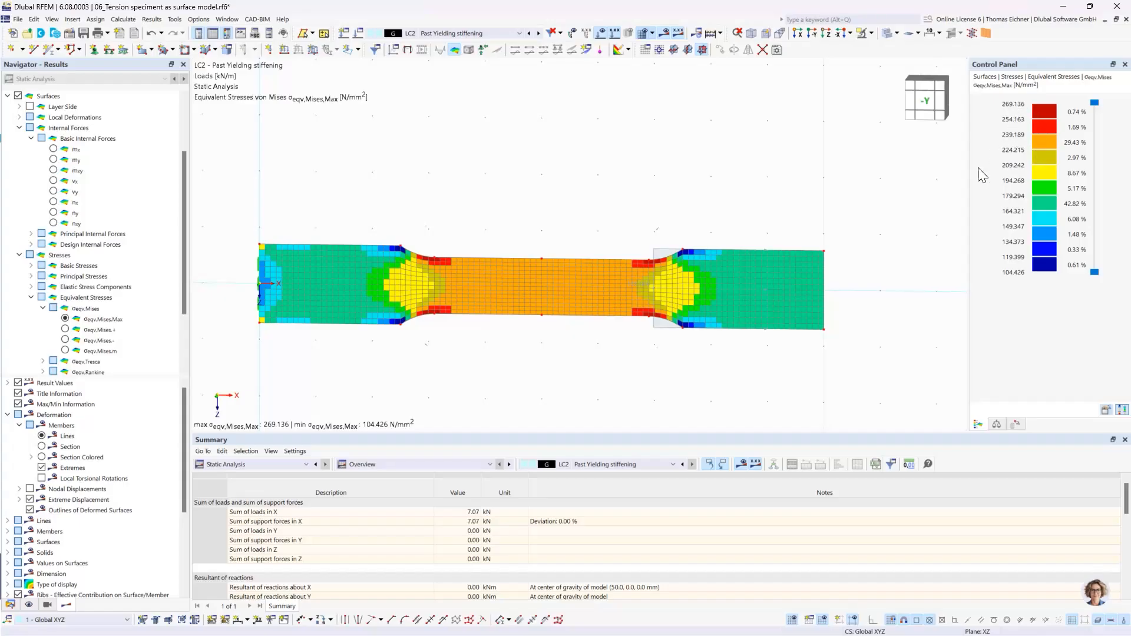
- Set the result colors of the von Mises stresses to refer to the limits 235.000 and 119.062 N/mm²
left_click(1106, 410)
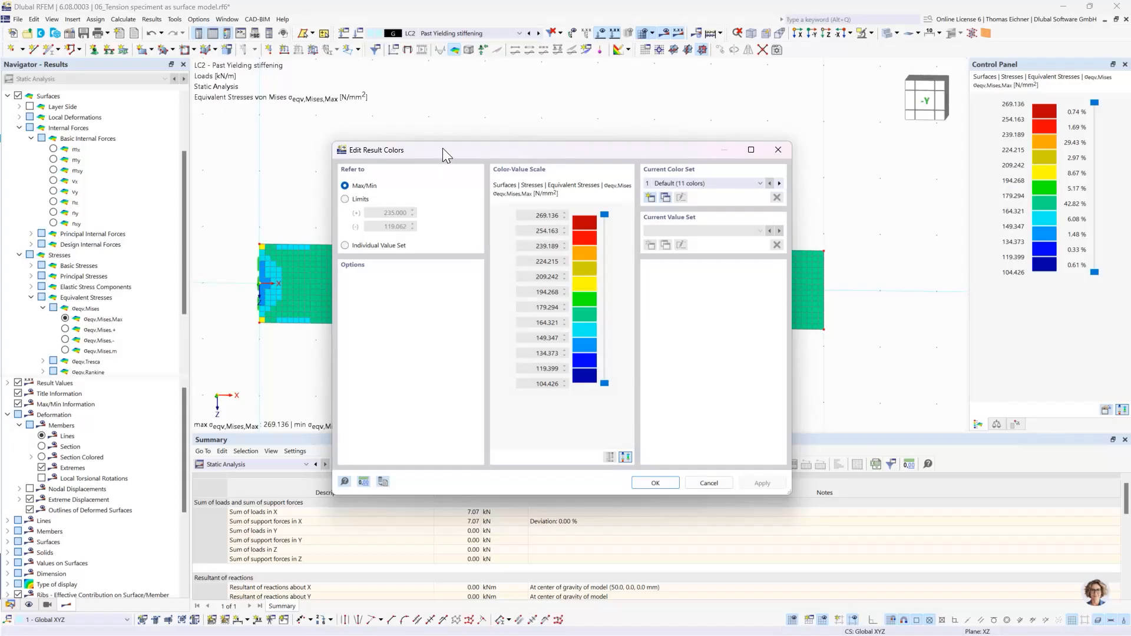
left_click_drag(444, 147, 466, 139)
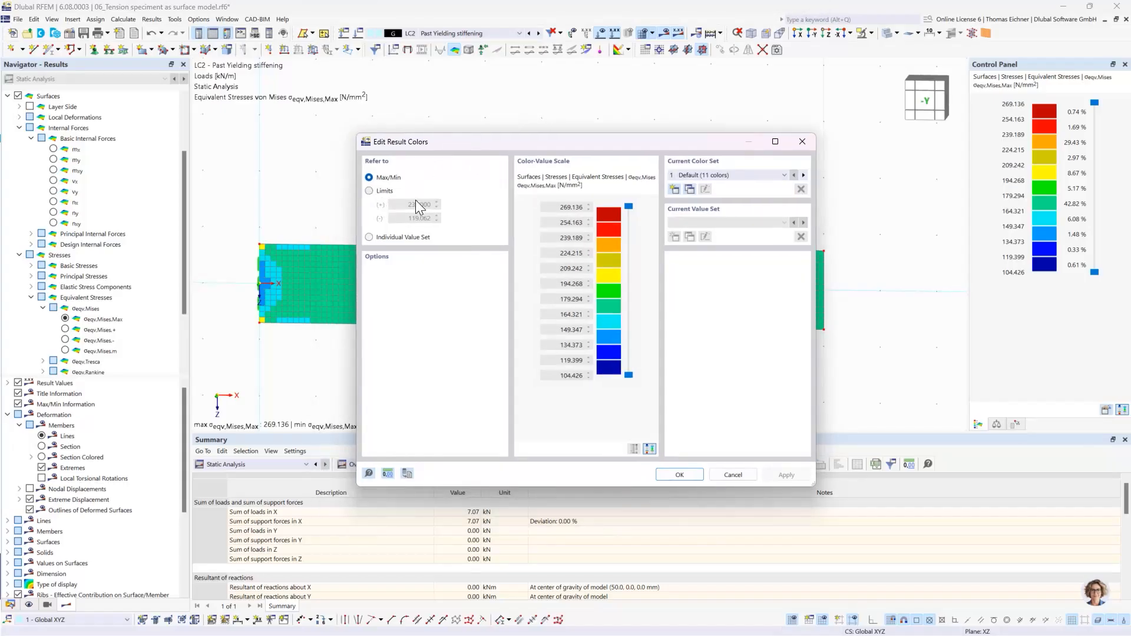
left_click(369, 191)
left_click(677, 474)
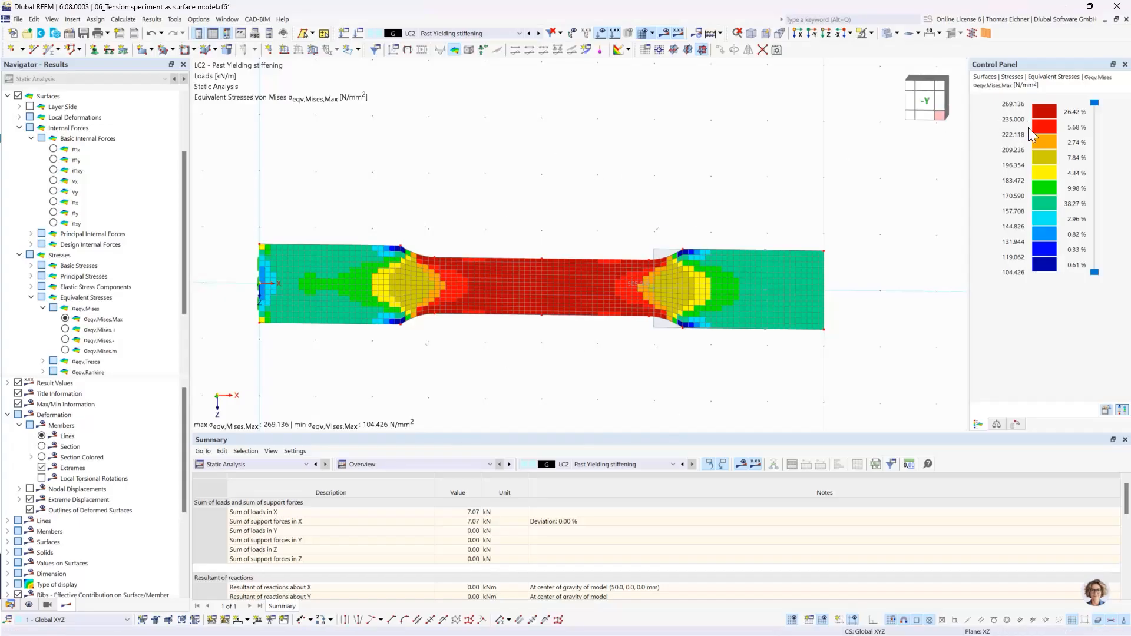
- Examine the von Mises stress distribution across the specimen's narrow middle section and its widened ends
scroll(507, 289, "up", 2)
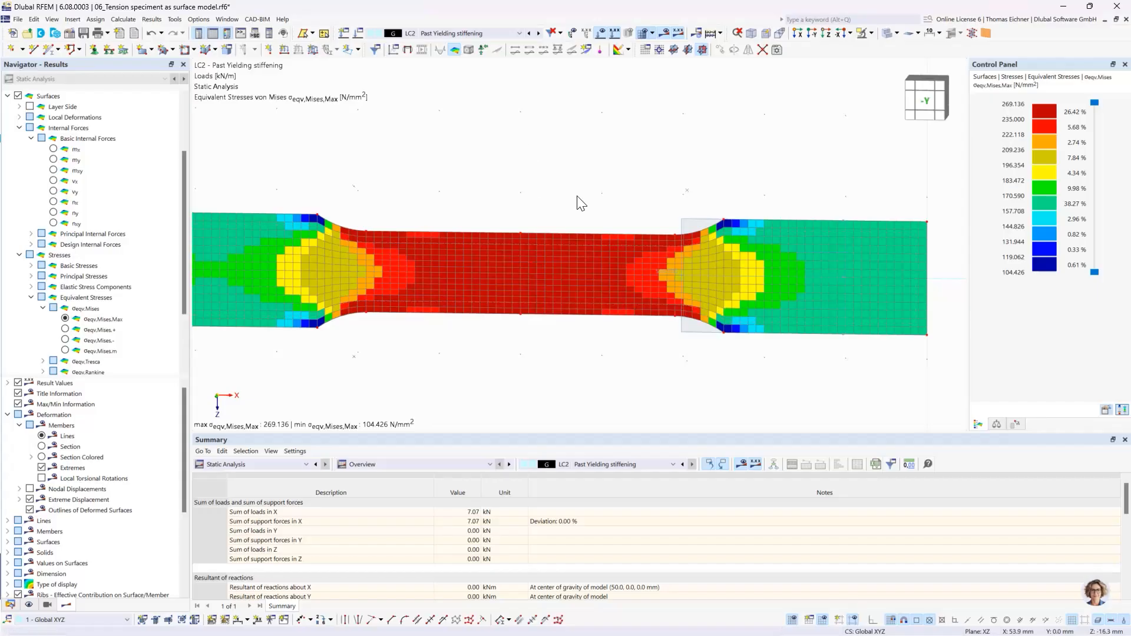
middle_click_drag(579, 201, 642, 202)
scroll(642, 202, "down", 1)
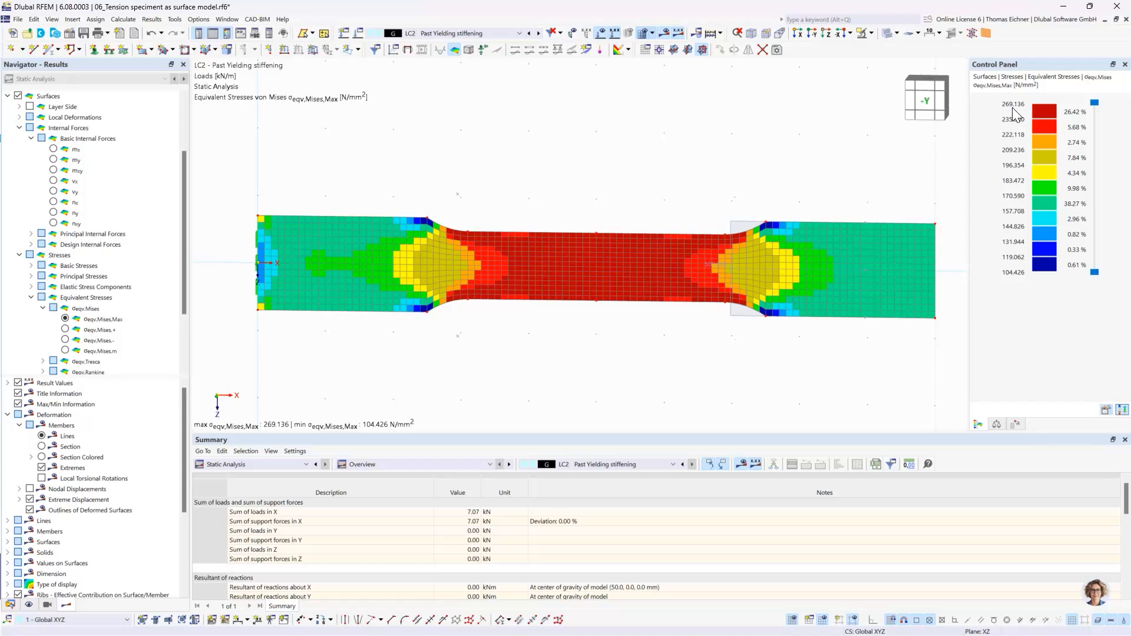
middle_click_drag(871, 151, 822, 155)
scroll(822, 155, "down", 2)
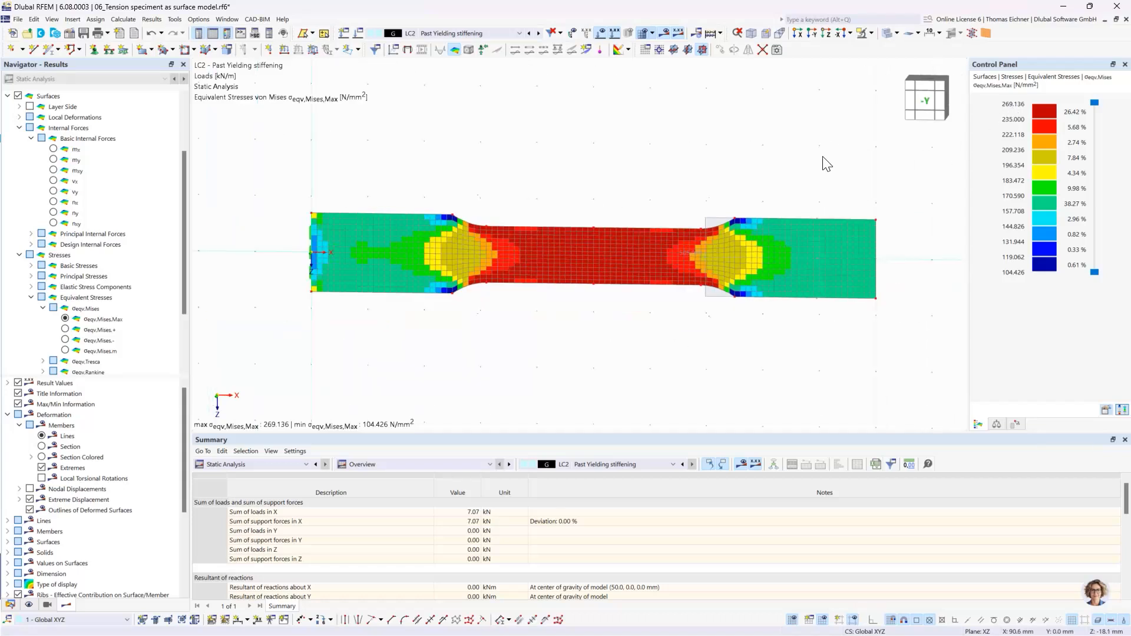
middle_click_drag(726, 165, 699, 196)
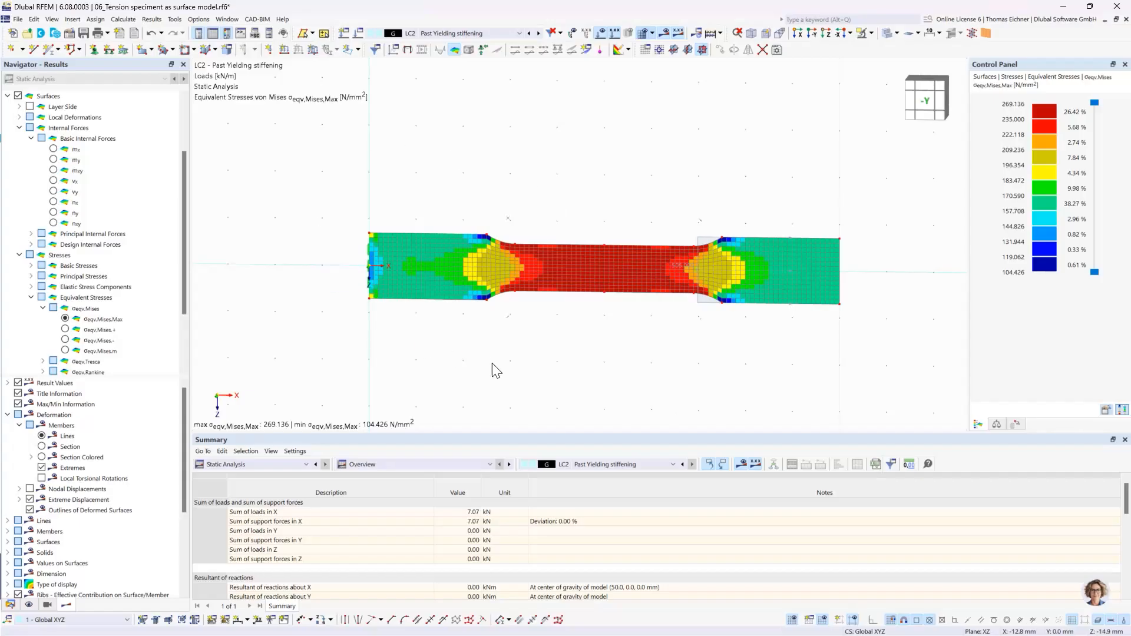
- Smooth the surface stress results with the Continuous within surfaces smoothing type and view the stress distribution
scroll(430, 273, "up", 1)
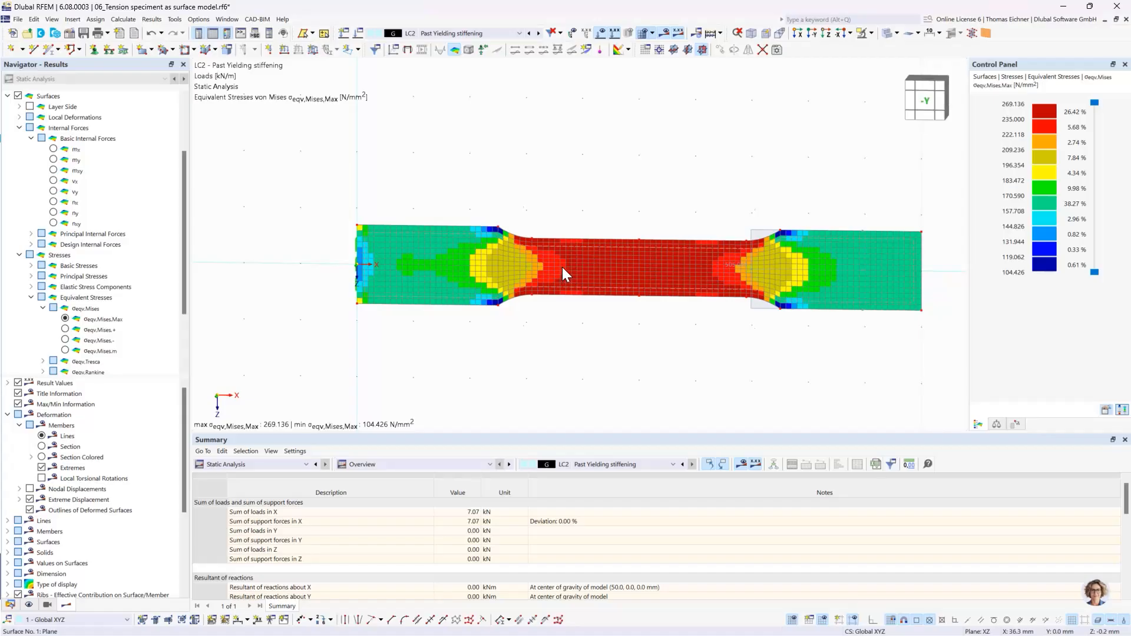
scroll(552, 252, "up", 1)
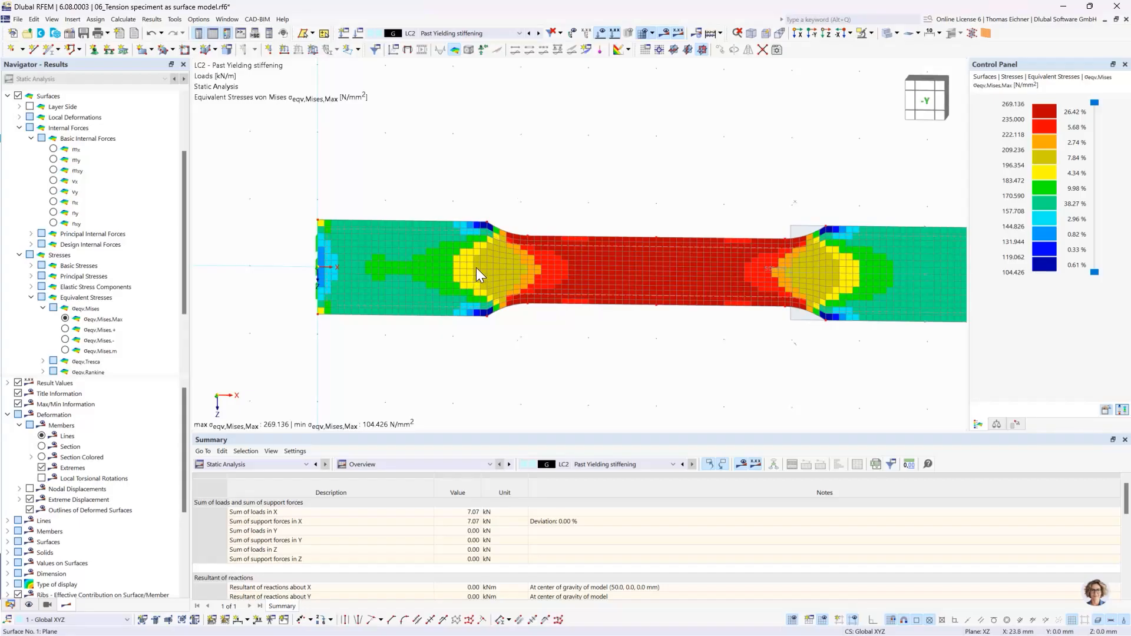
mouse_move(477, 268)
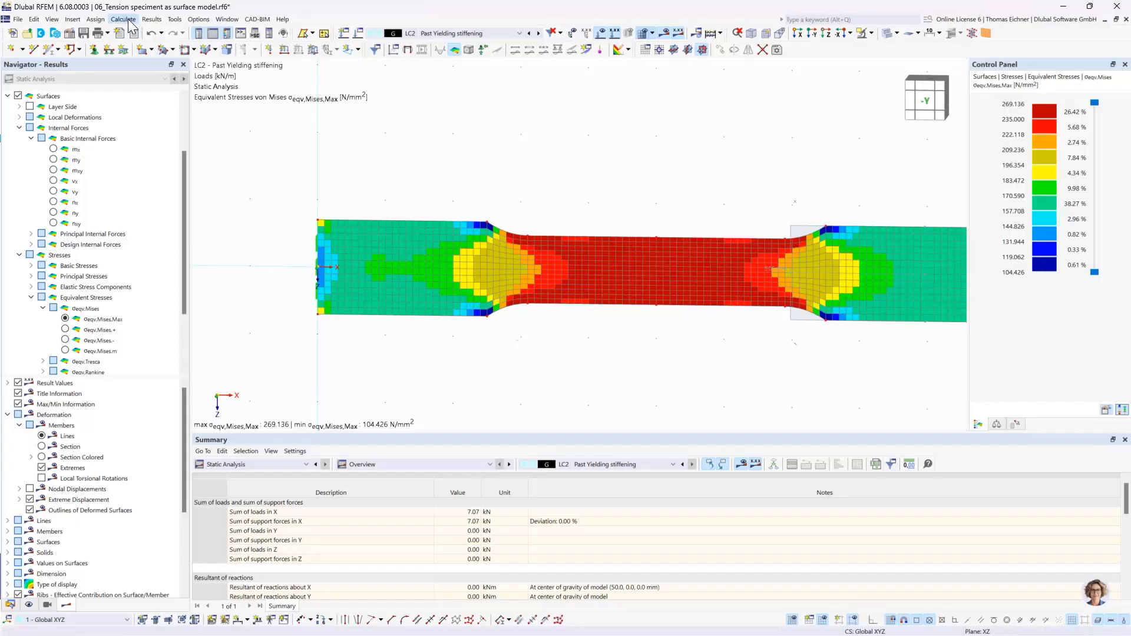
left_click(152, 20)
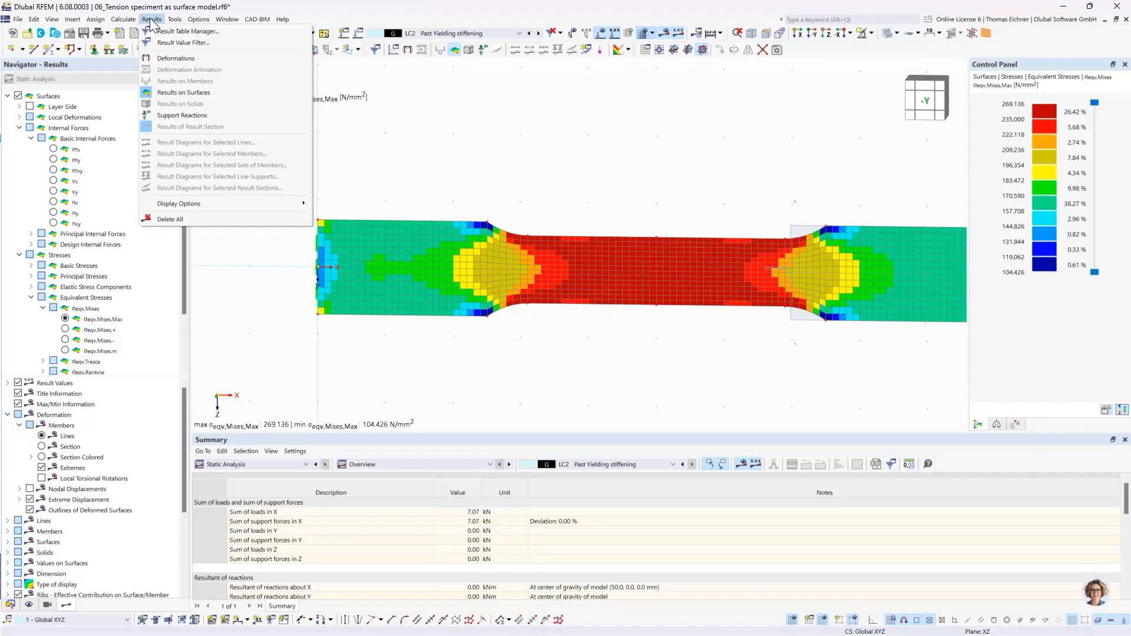
mouse_move(118, 19)
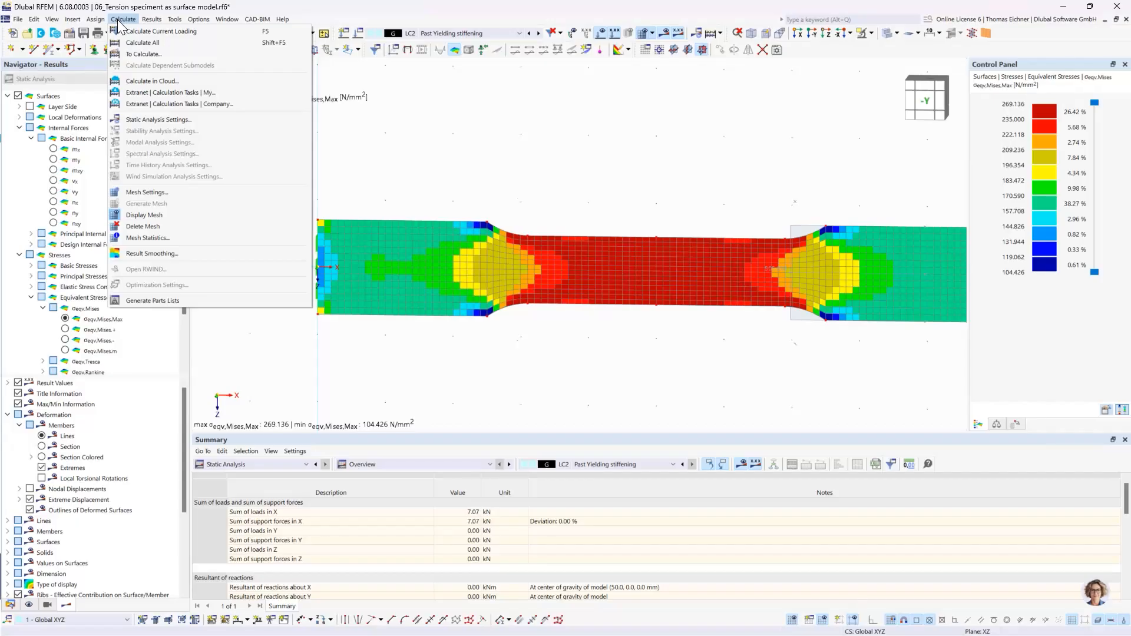
left_click(137, 257)
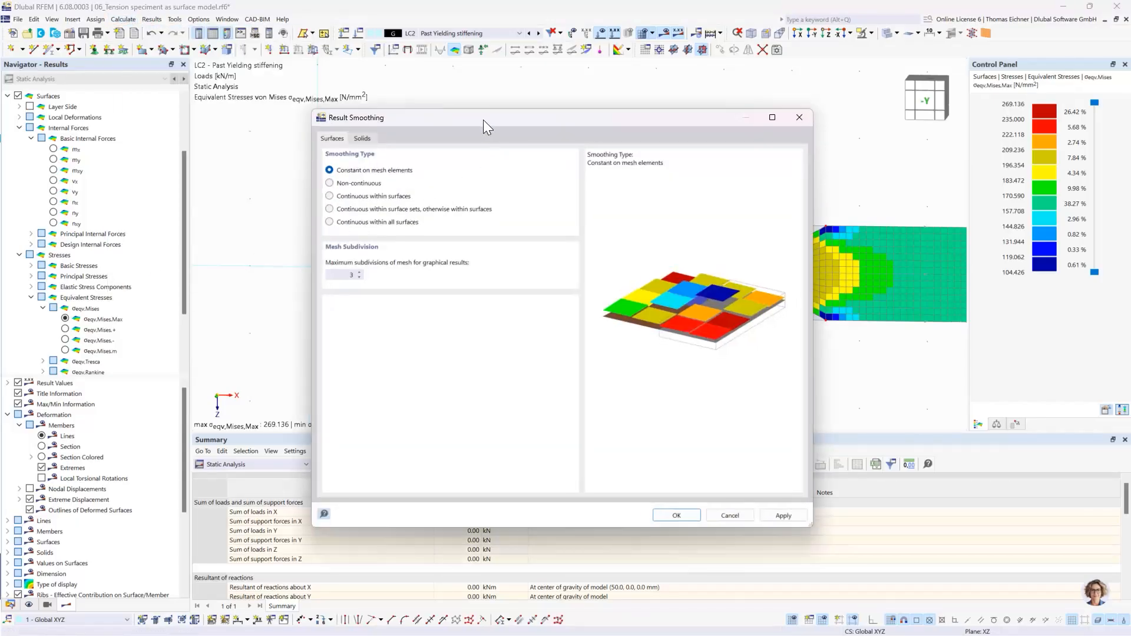
left_click_drag(497, 172, 563, 345)
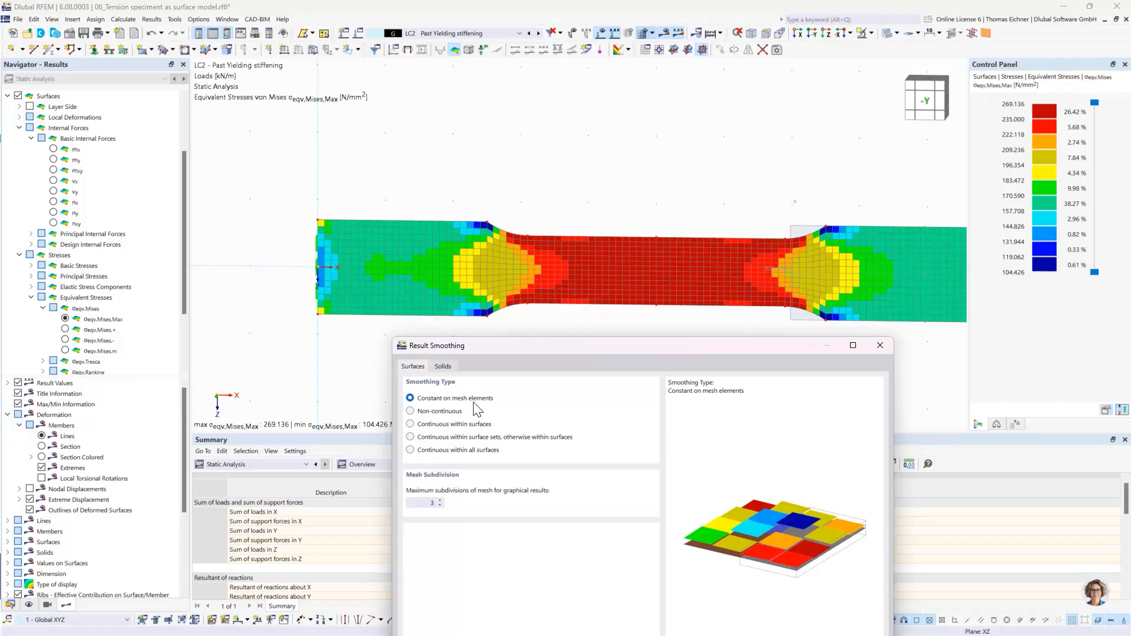
left_click(414, 425)
left_click_drag(523, 351, 459, 214)
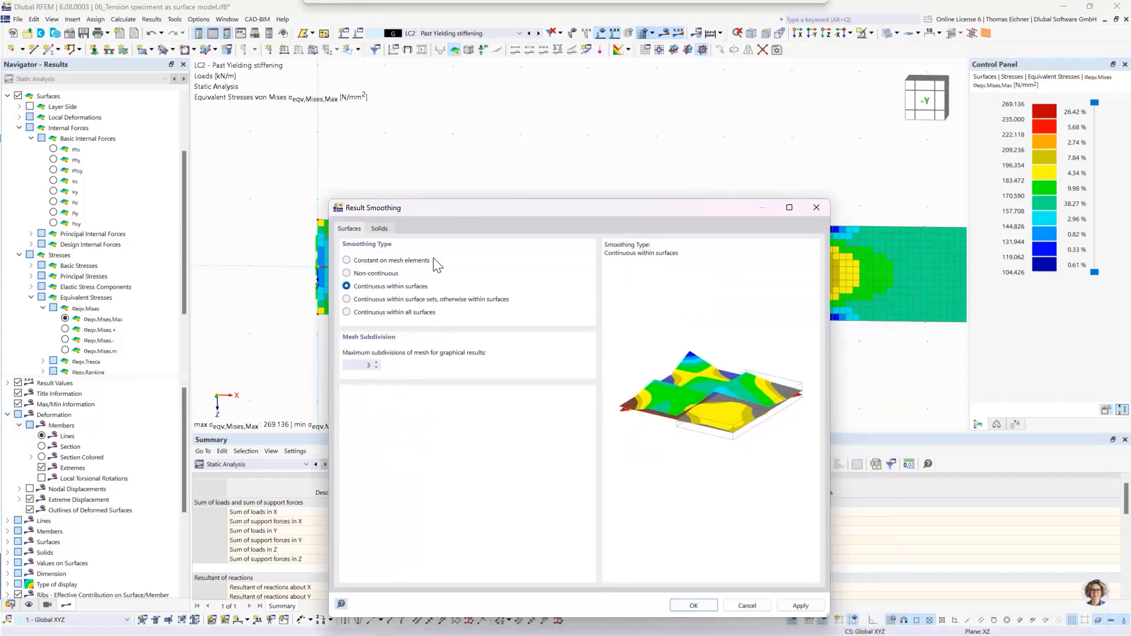
left_click(689, 605)
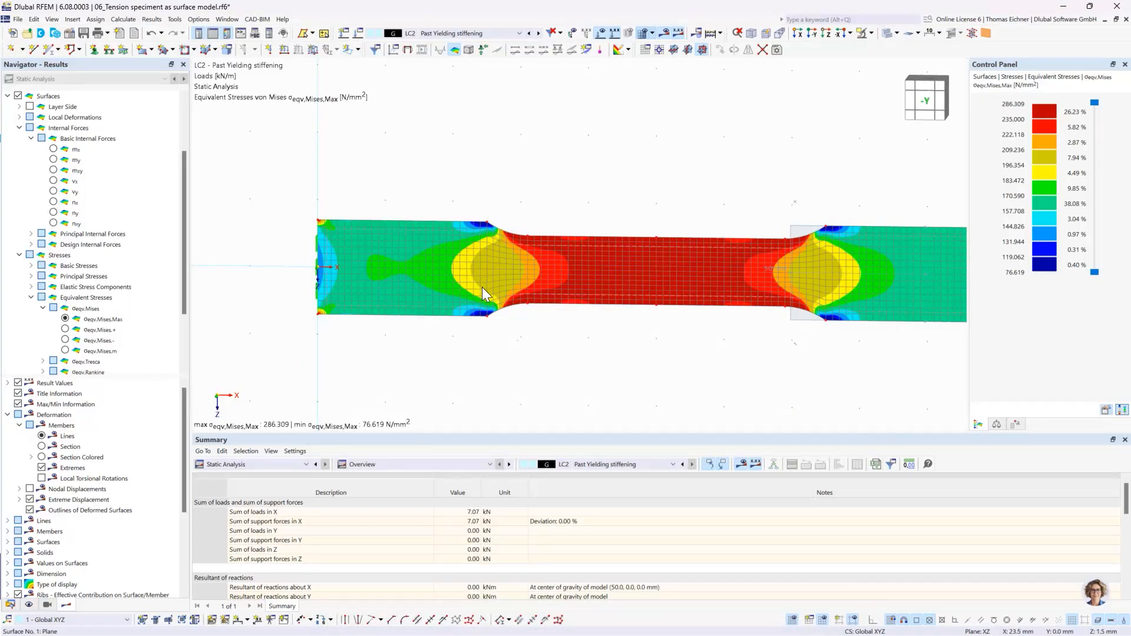
right_click(495, 297)
left_click(460, 348)
- Set the result smoothing type for surfaces back to Constant on mesh elements
left_click(151, 19)
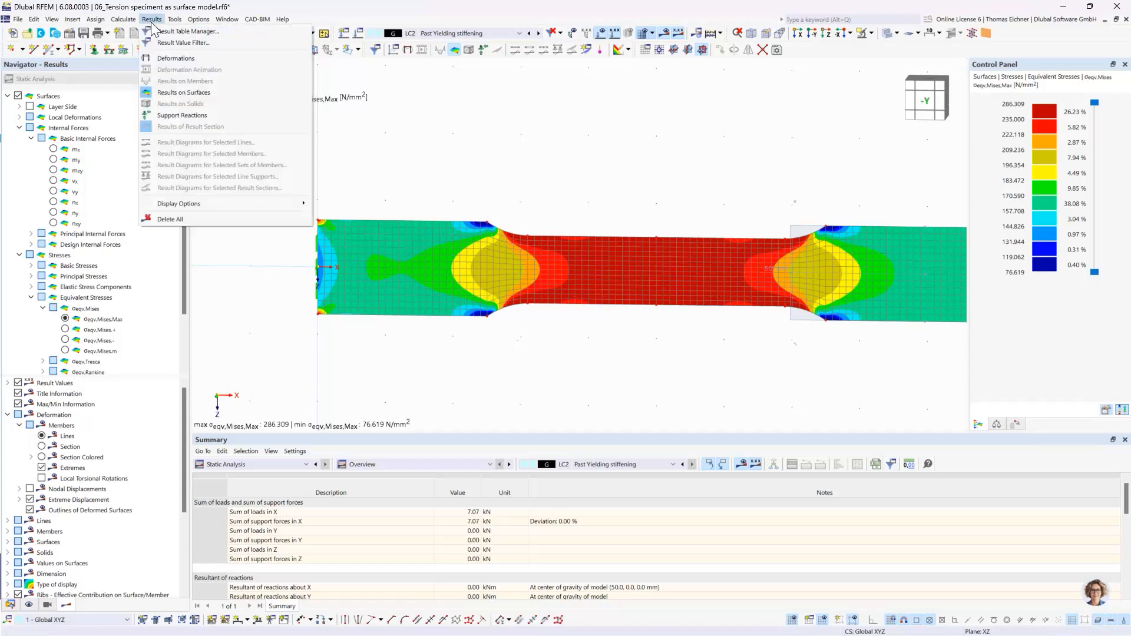
mouse_move(123, 19)
left_click(153, 253)
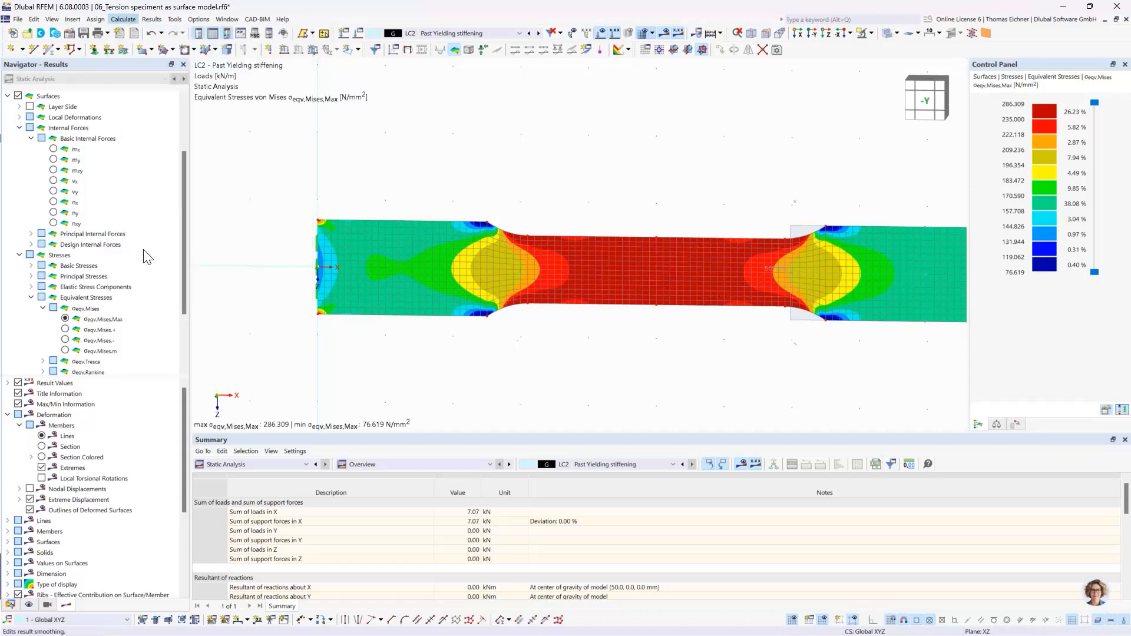
left_click(330, 171)
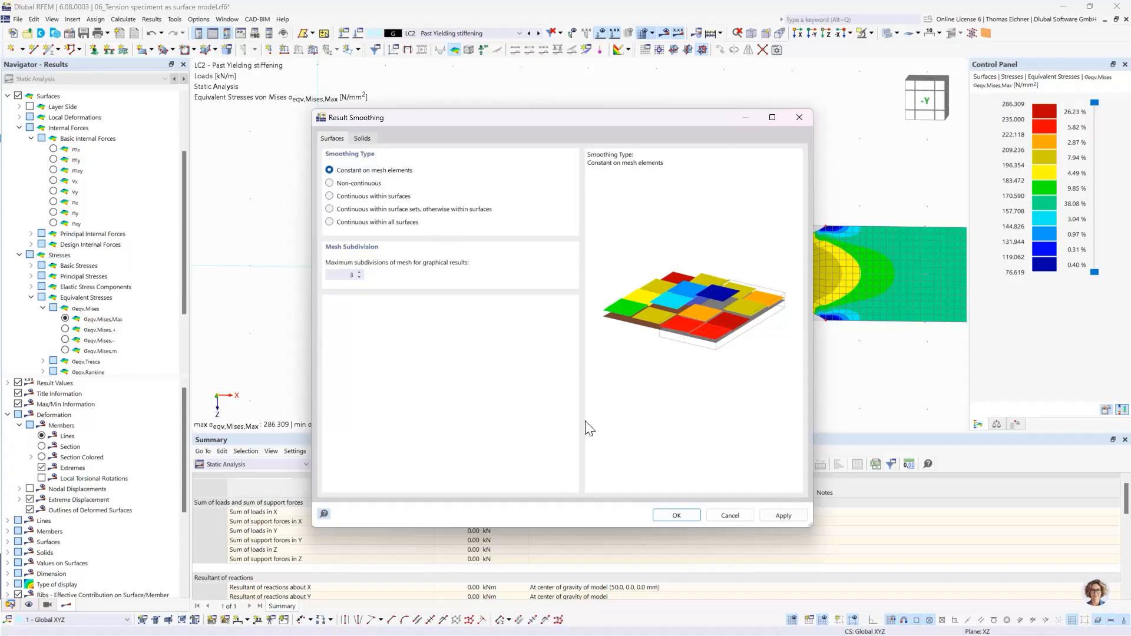
left_click(692, 516)
middle_click_drag(683, 387, 599, 384)
scroll(599, 384, "down", 1)
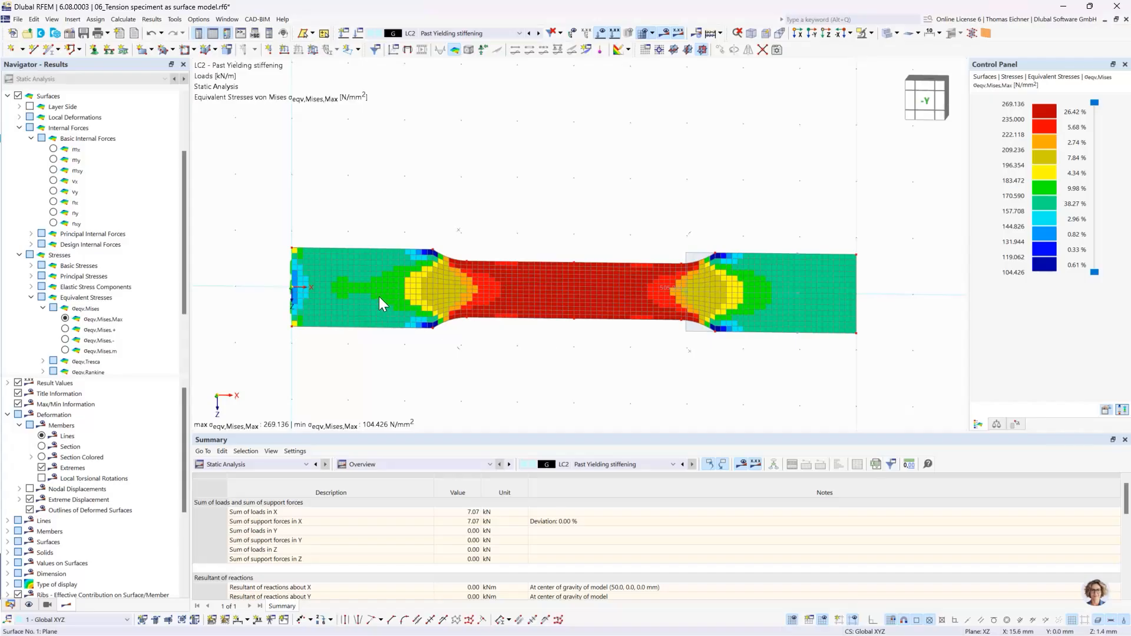
- Assign material 3 - S235 | Isotropic | Plastic (Surfaces/Solids) to the thickness of the specimen's surface
double_click(373, 313)
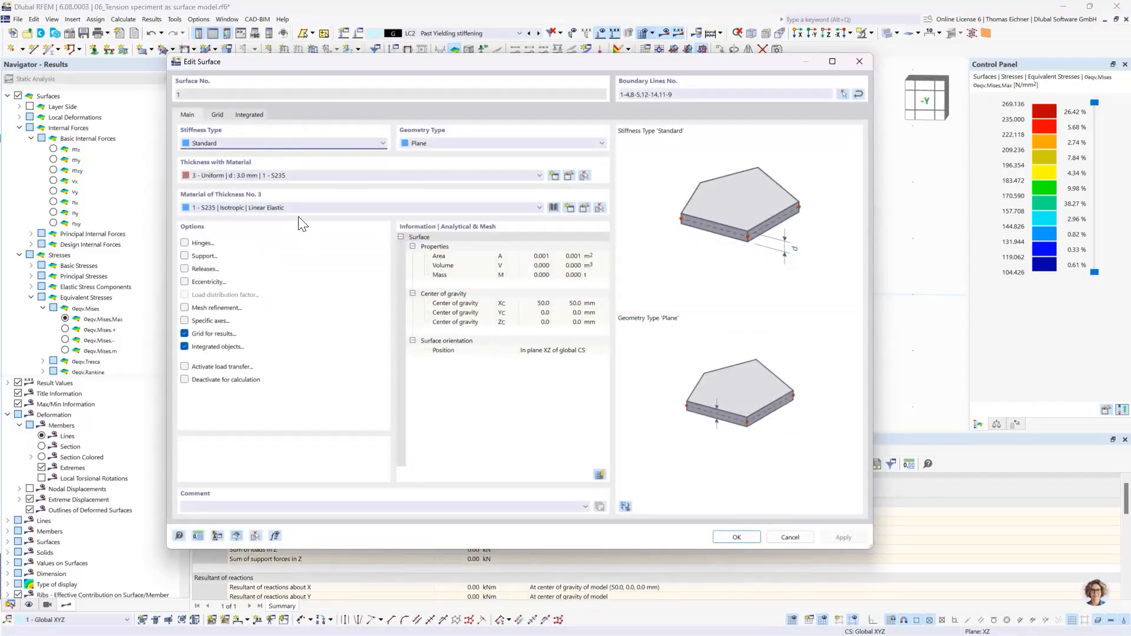
left_click(292, 203)
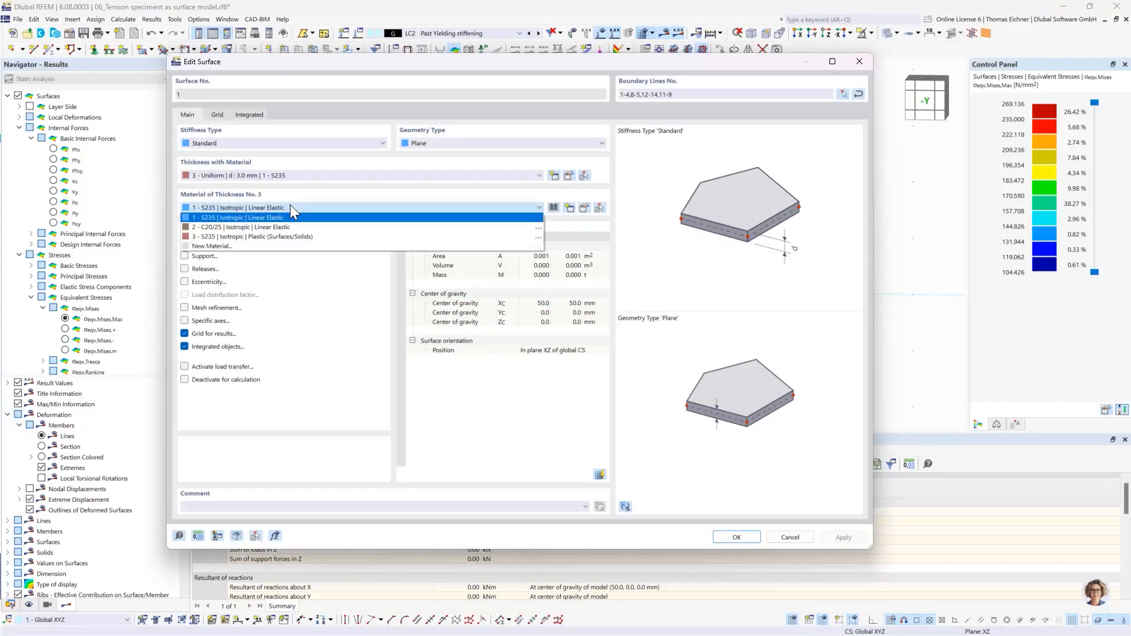
left_click(254, 236)
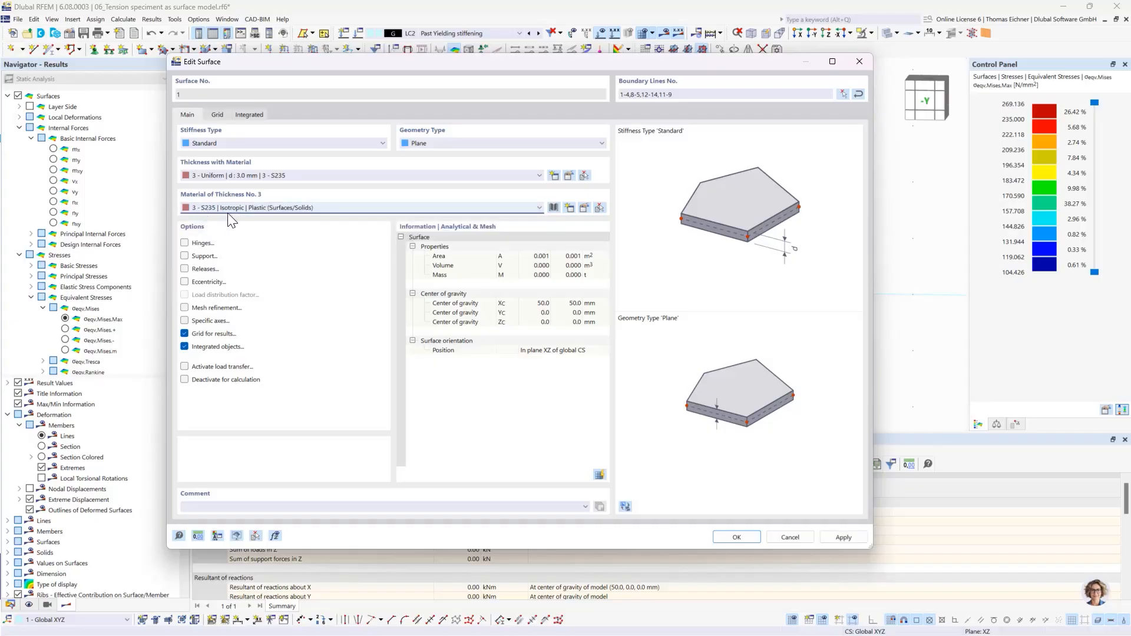
- Examine the plastic S235 material's failure hypothesis, diagram type, modulus of elasticity and yield strengths
left_click(582, 209)
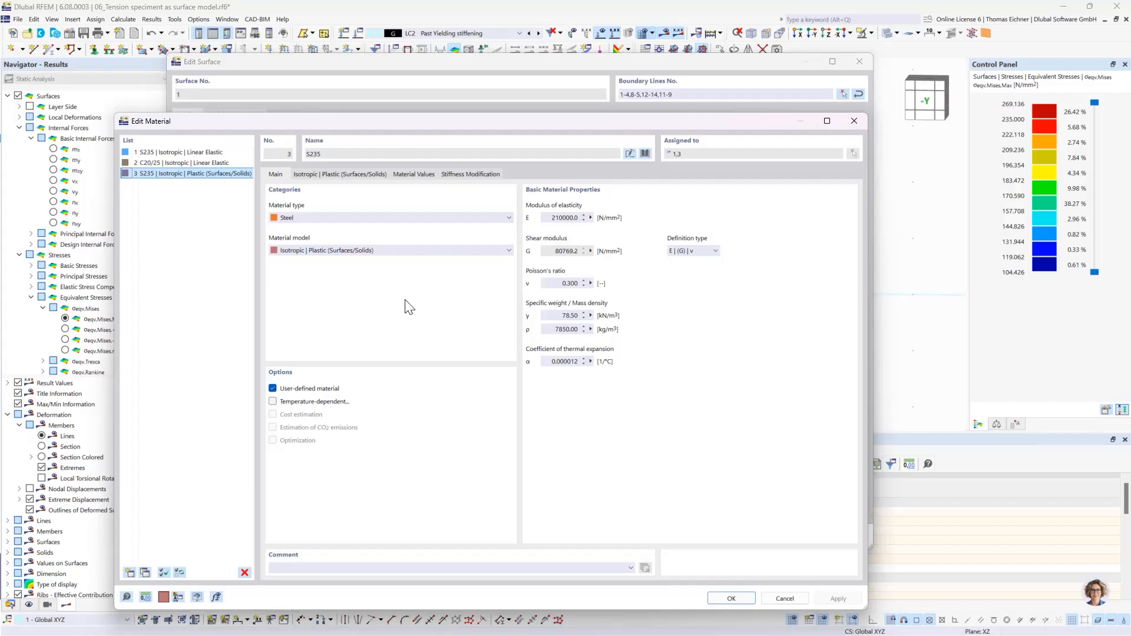
left_click(345, 175)
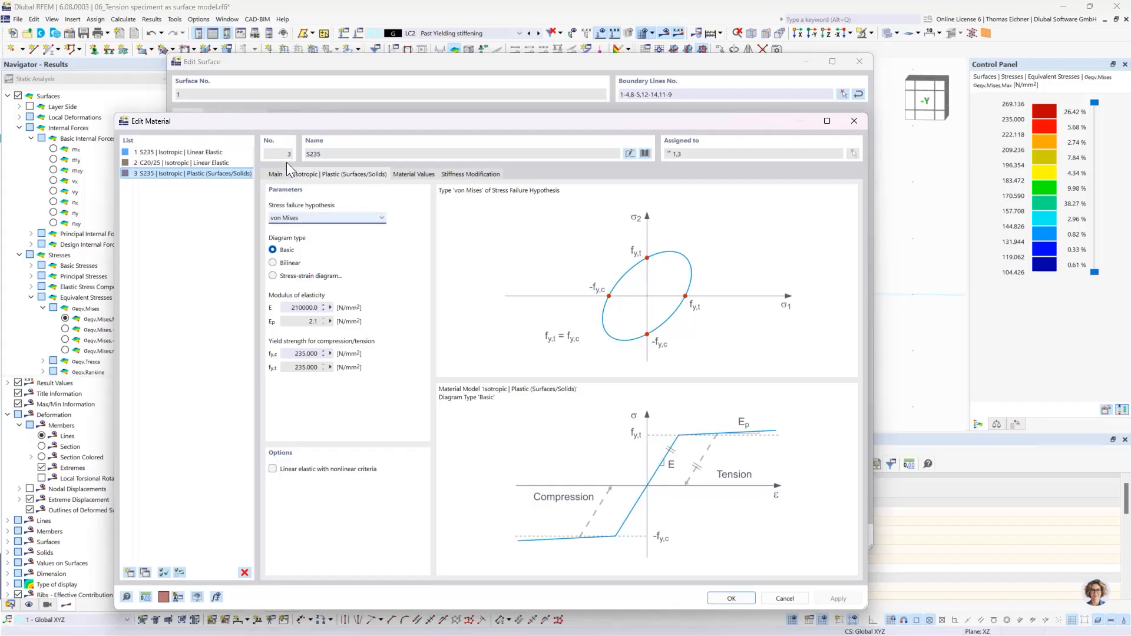
left_click_drag(284, 125, 342, 132)
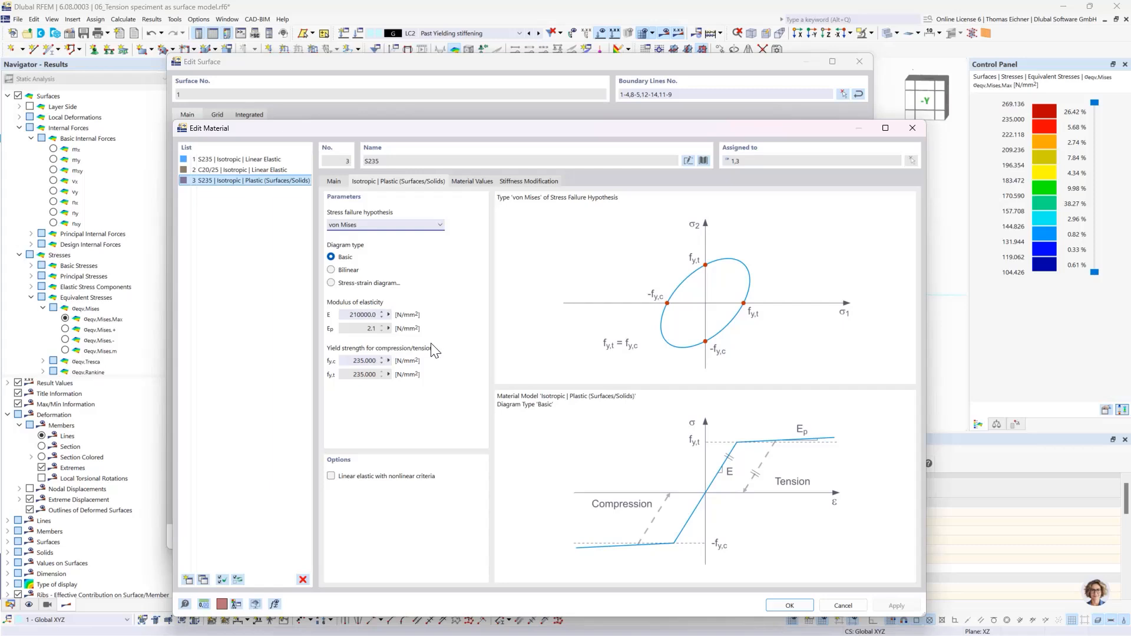
left_click_drag(388, 109, 375, 94)
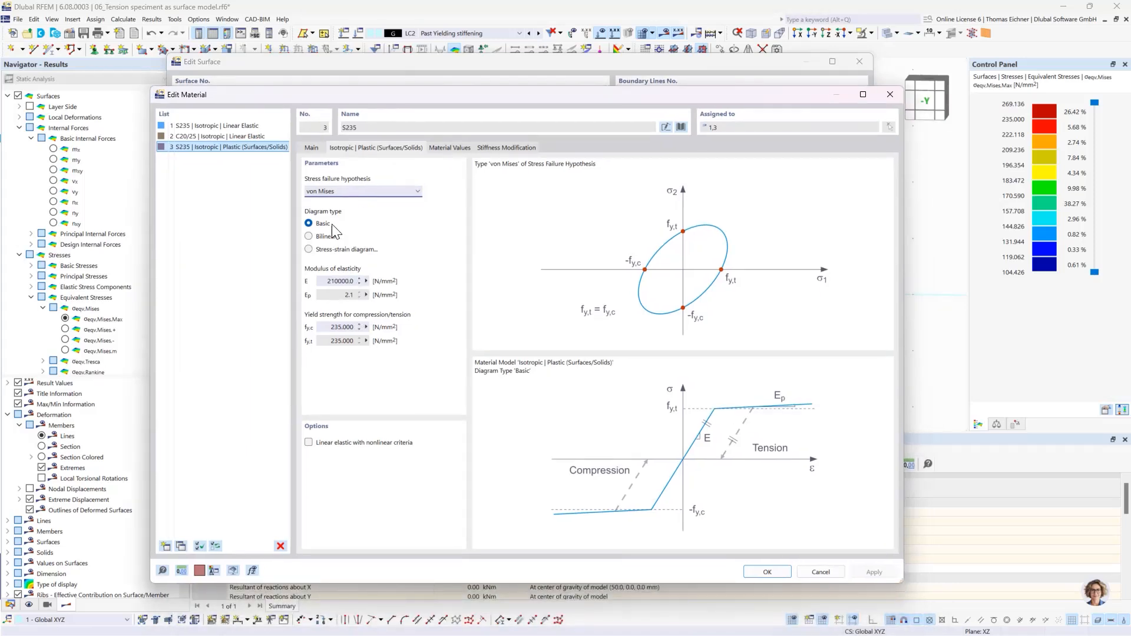
double_click(337, 327)
double_click(327, 341)
left_click(330, 281)
left_click(766, 570)
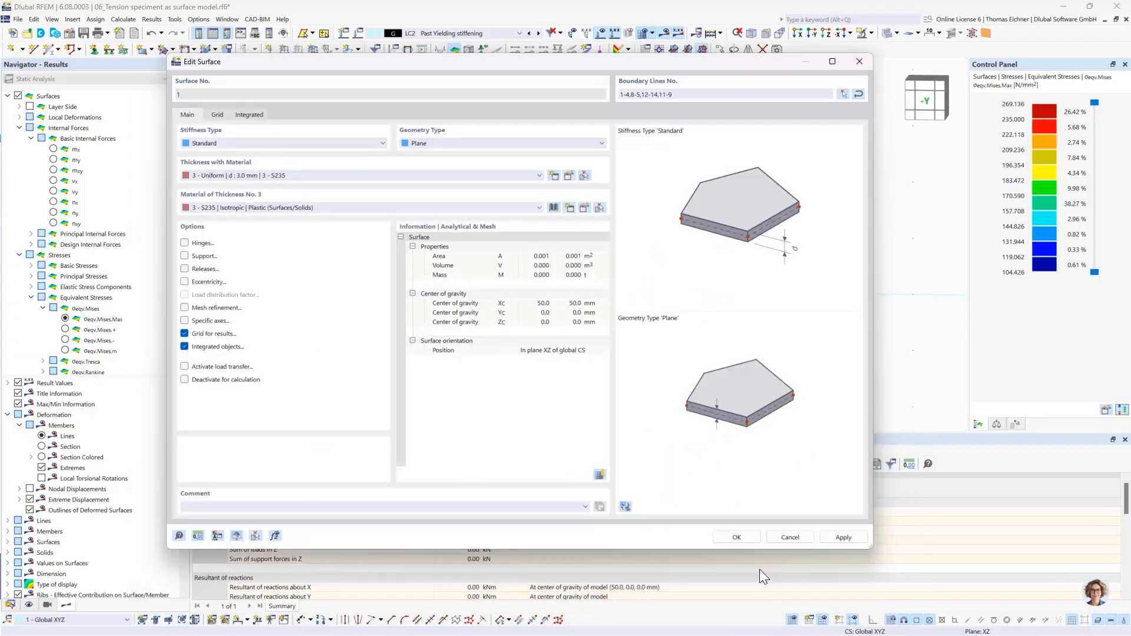
- Apply the surface's material change, accept deletion of the existing results, and calculate load case LC1 - Yielding Limit
left_click(747, 536)
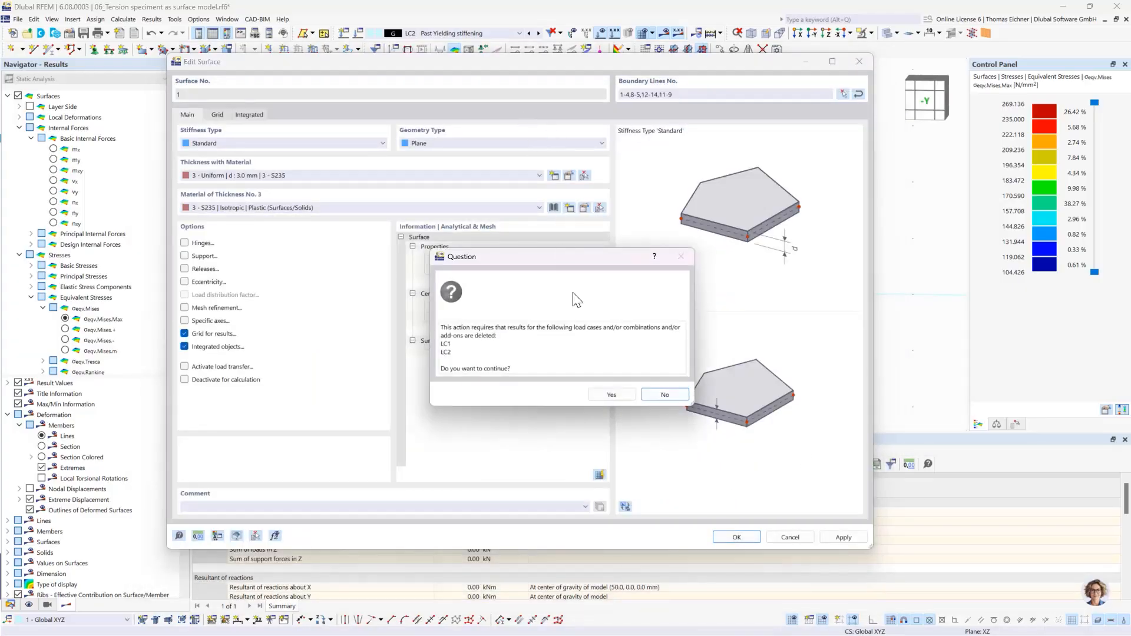
key("Return")
left_click(529, 33)
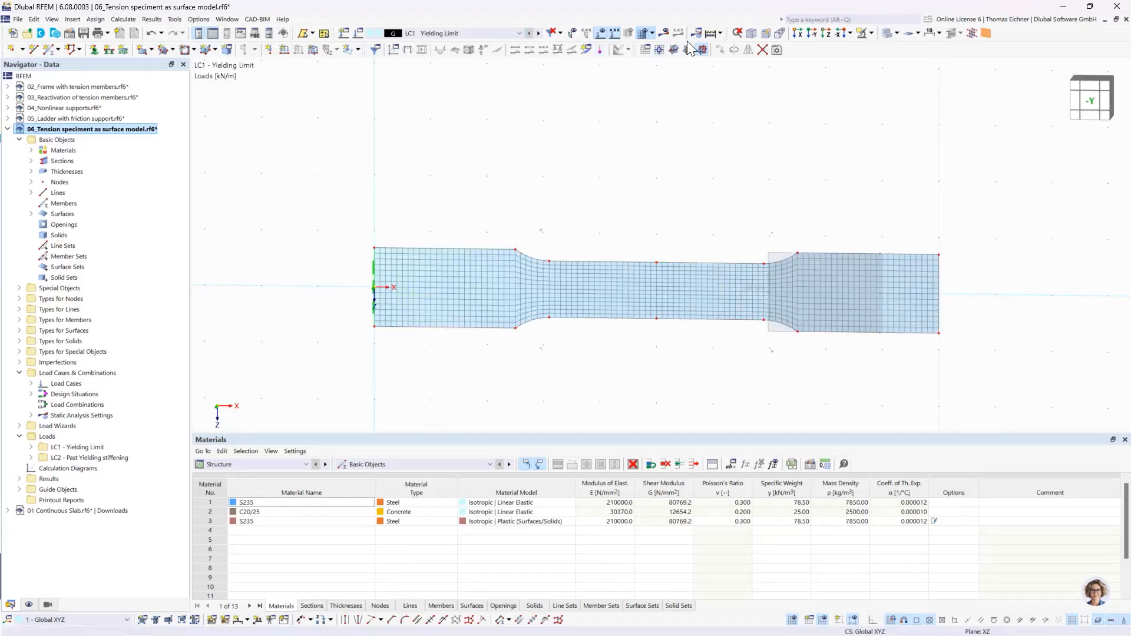
left_click(710, 33)
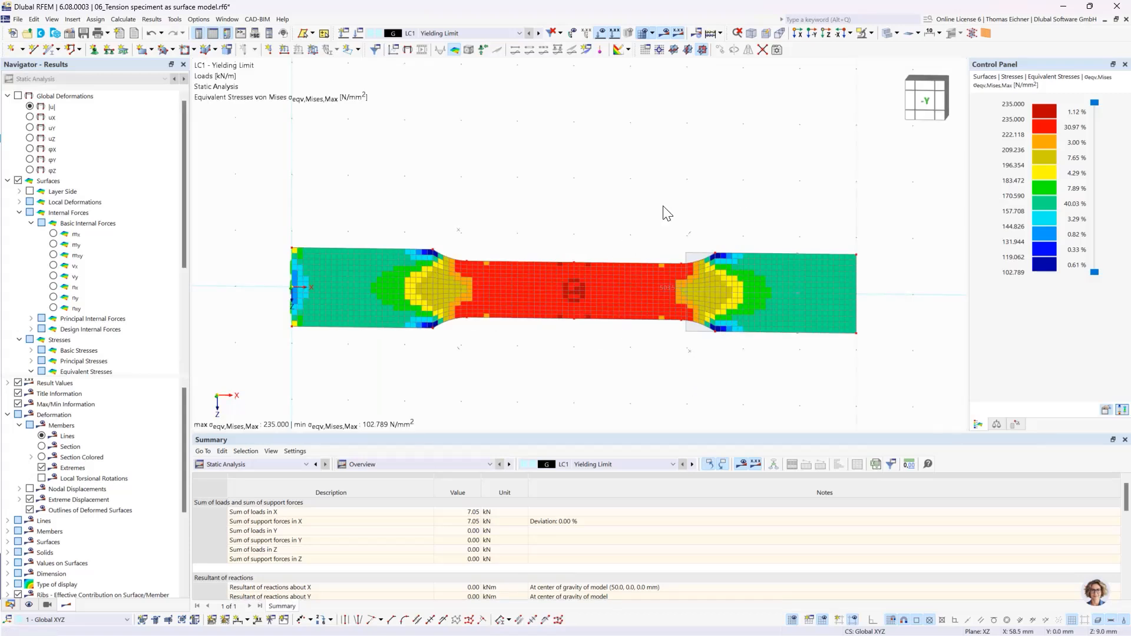
middle_click_drag(604, 176, 606, 156)
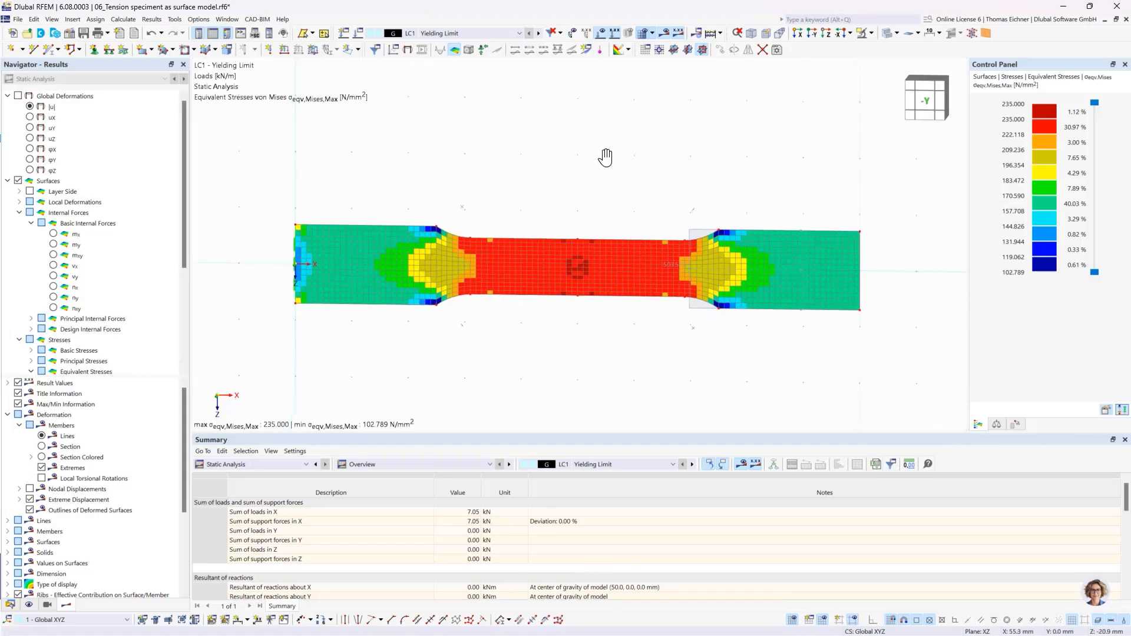
middle_click_drag(746, 197, 717, 199)
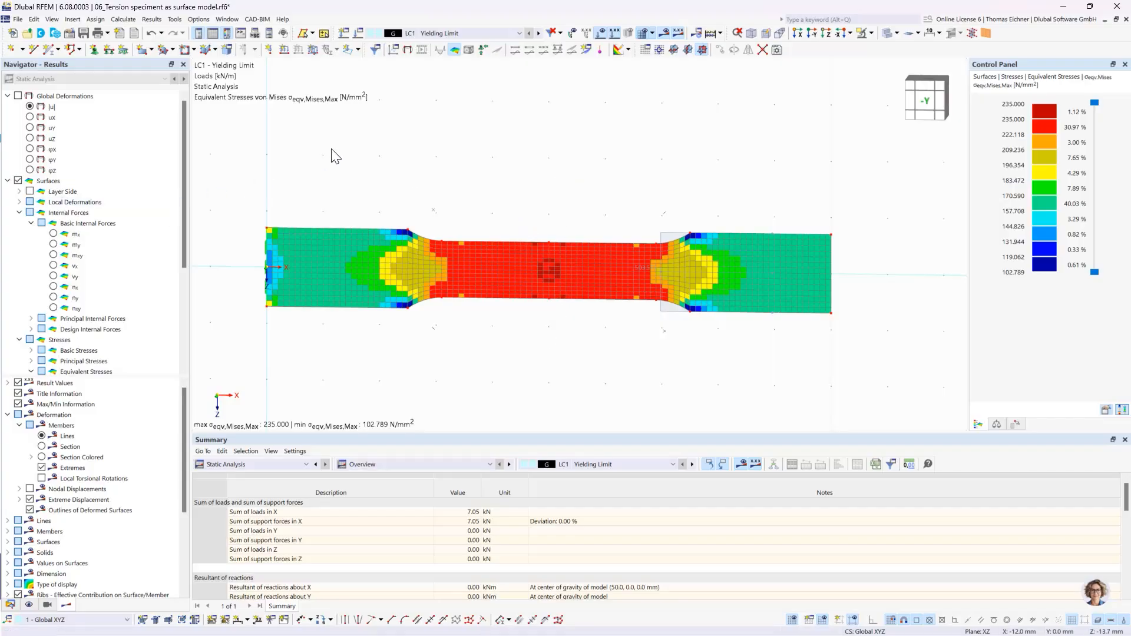
- Display the global deformations |u| and switch the results to load case LC2 - Past Yielding stiffening
left_click(30, 106)
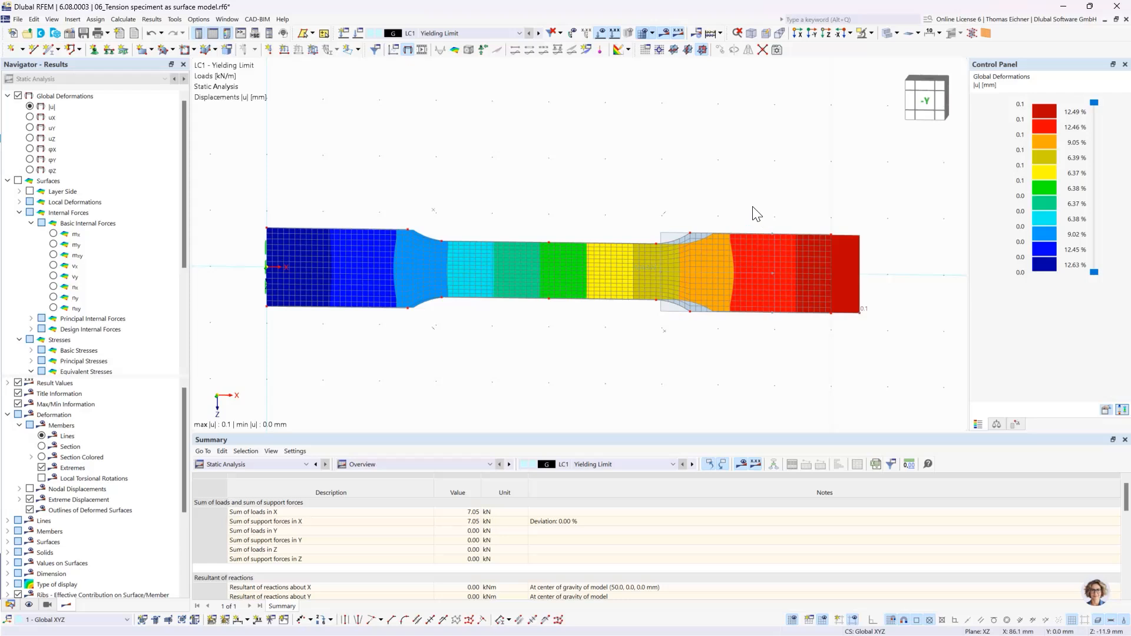
left_click(515, 33)
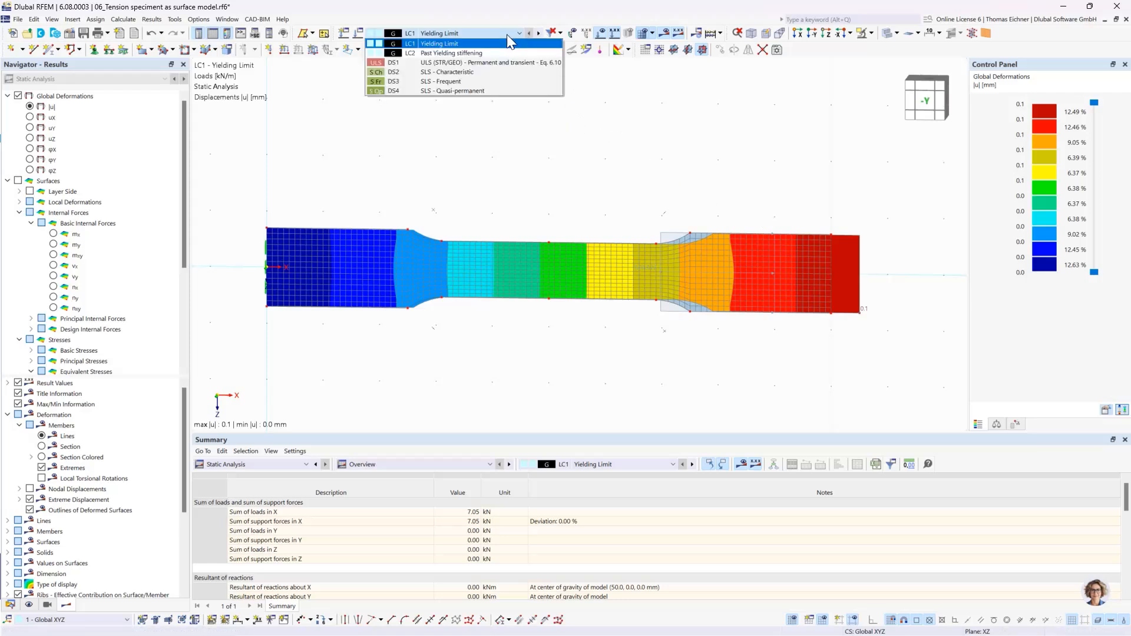
left_click(466, 53)
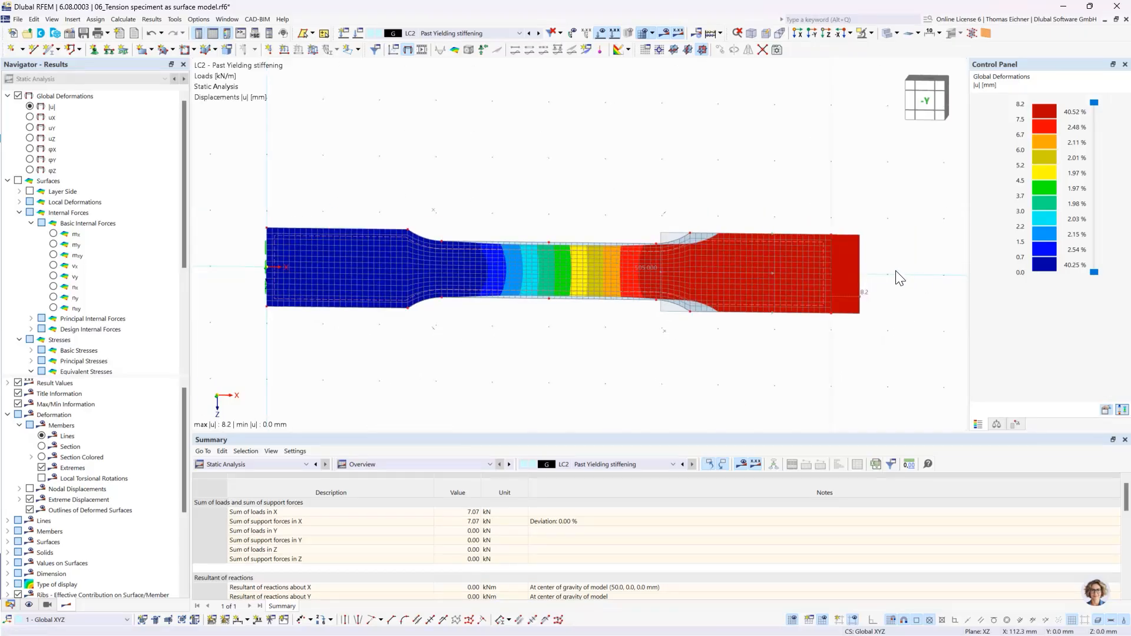
- Animate the specimen's deformation for LC2 and stop the animation after reviewing the elongation
left_click(422, 50)
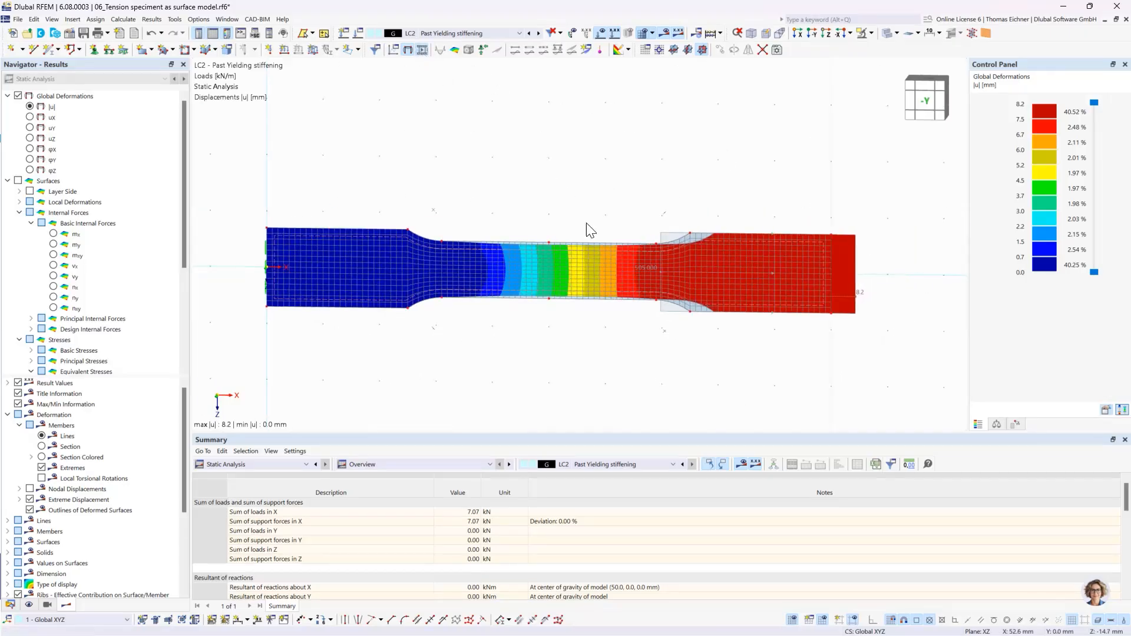
scroll(679, 281, "up", 4)
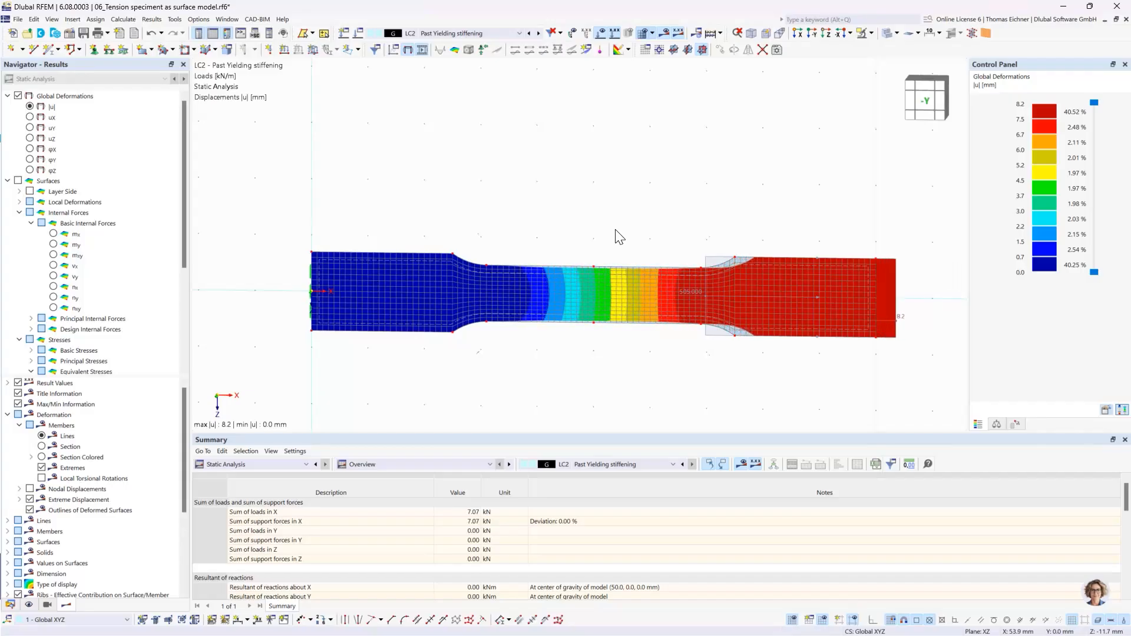
left_click(422, 50)
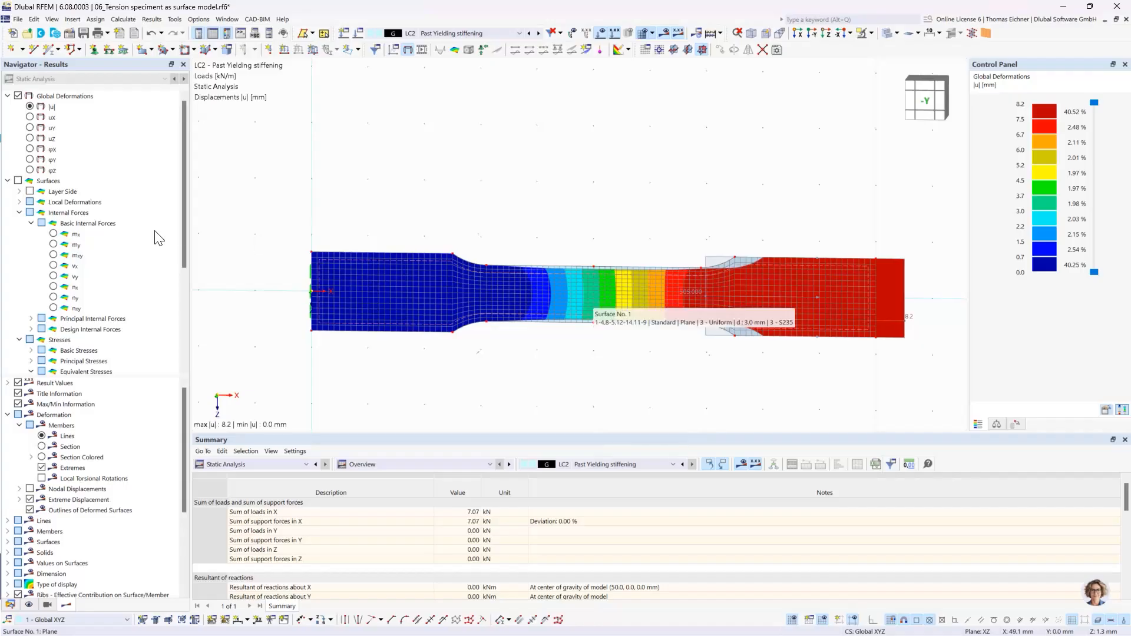
- Display the nonlinearity rate ηpl from the Criteria results on the specimen
scroll(148, 242, "down", 5)
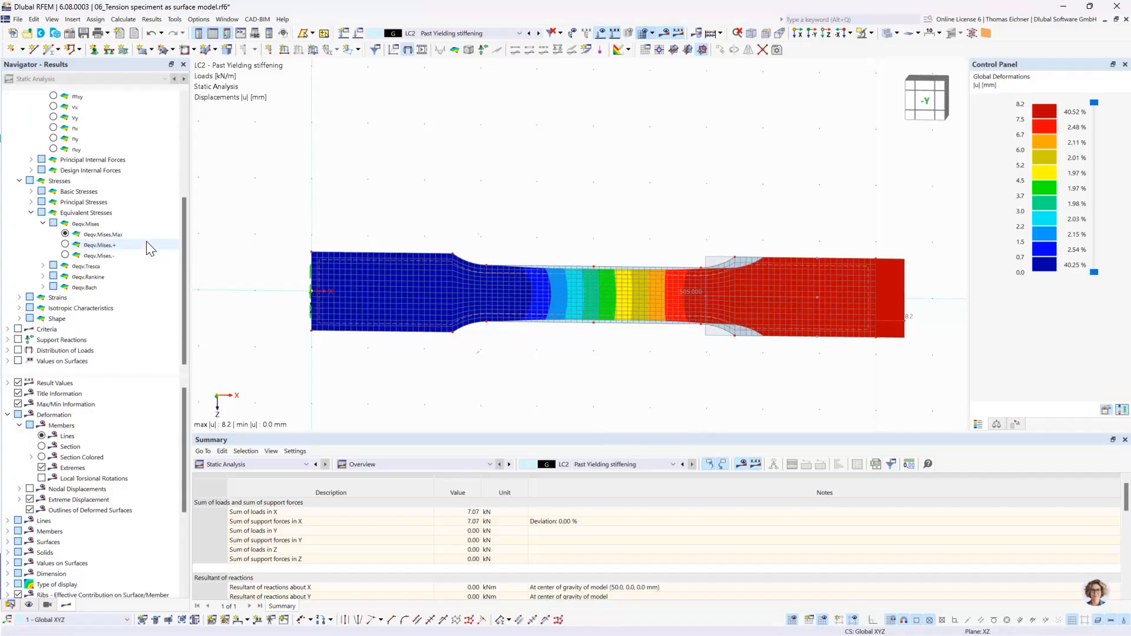
left_click(7, 330)
left_click(45, 331)
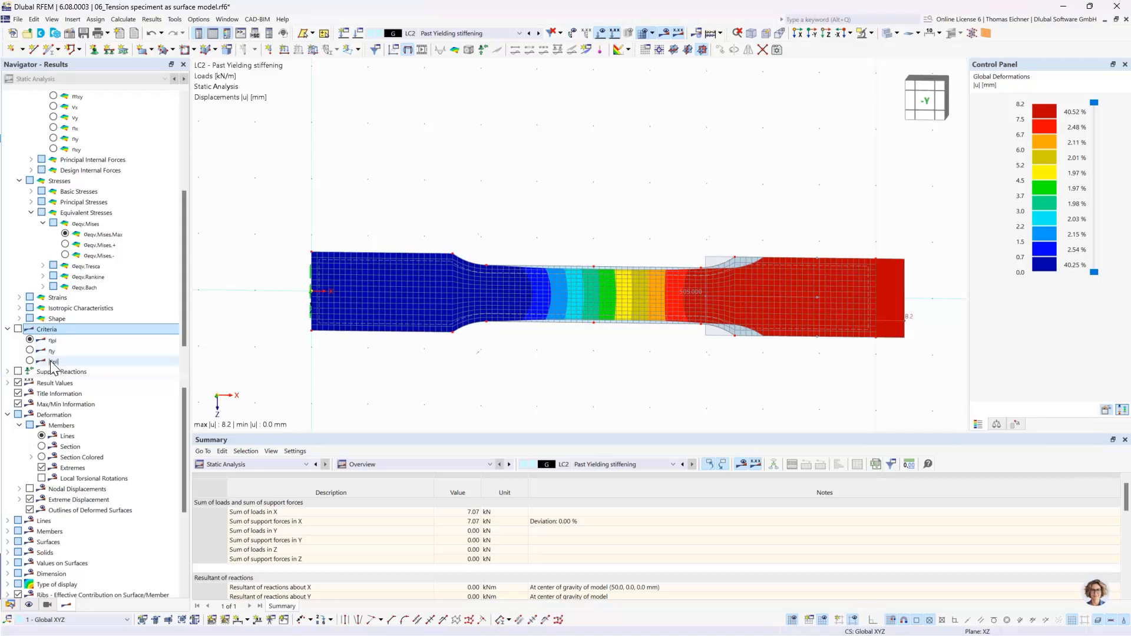
left_click(29, 341)
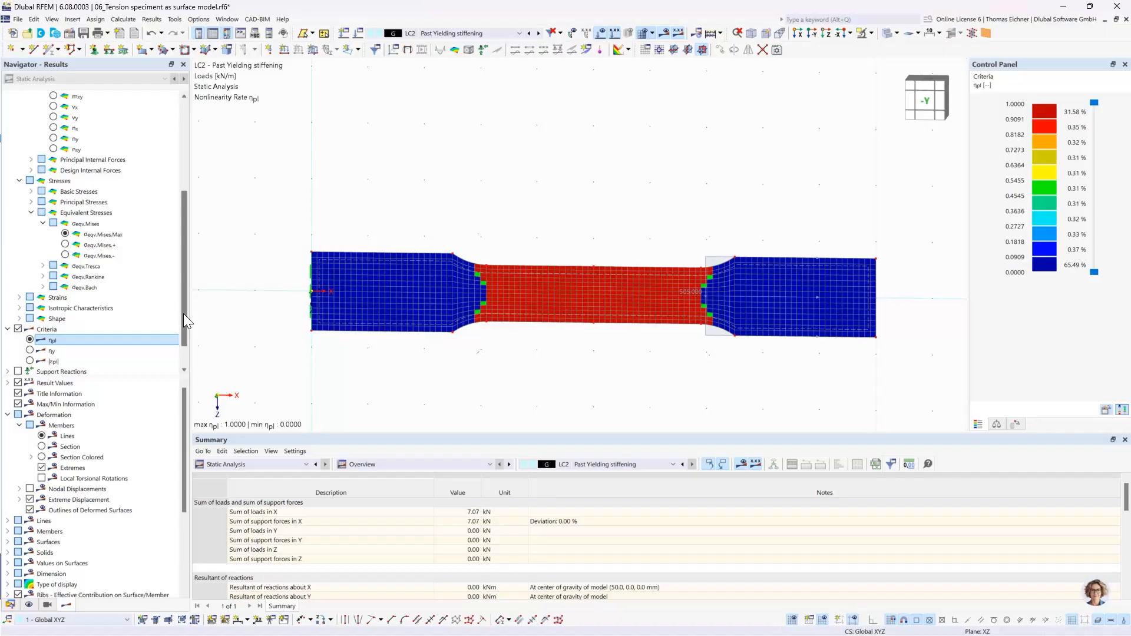
- Display the maximum von Mises equivalent stresses σeqv,Mises,Max for LC2 and inspect the specimen's narrow middle section
scroll(184, 318, "up", 4)
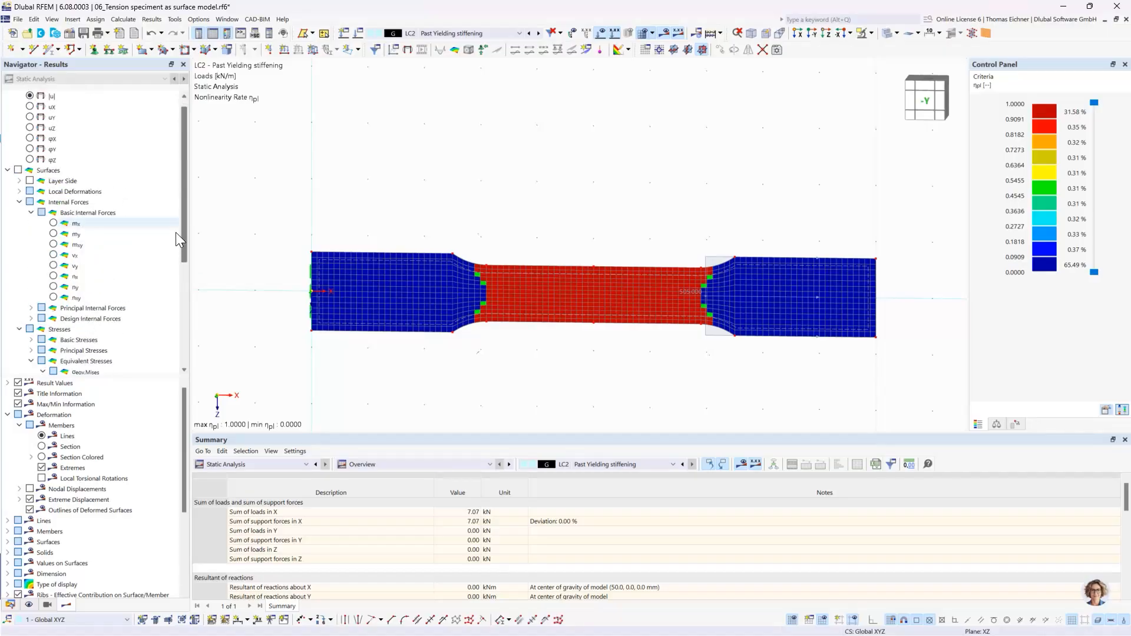
scroll(175, 254, "down", 1)
left_click(102, 341)
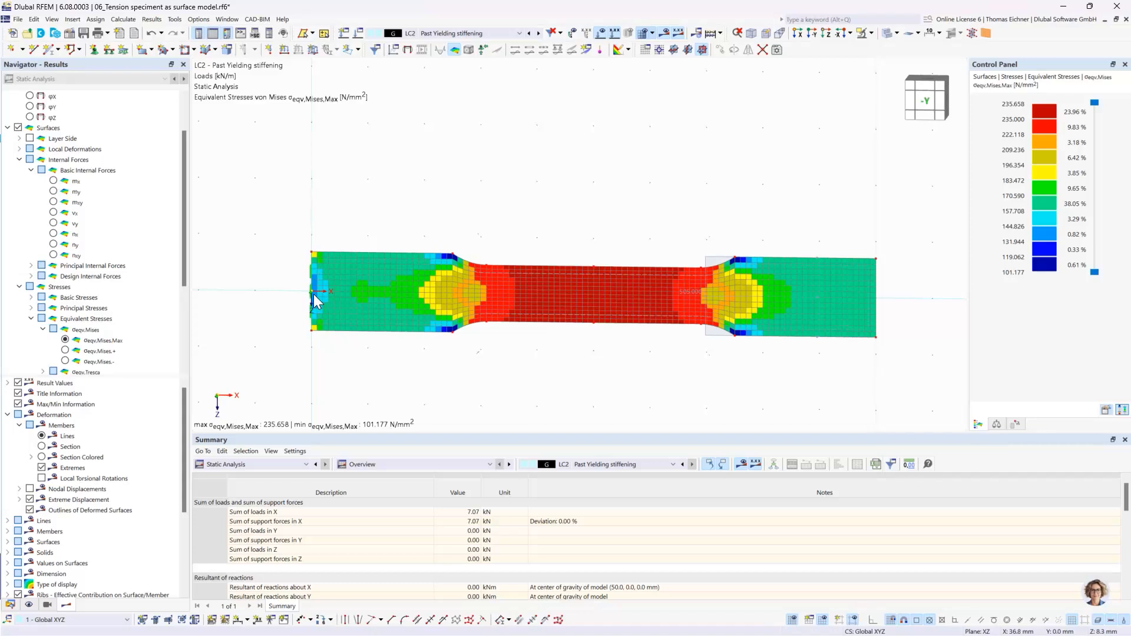
left_click(104, 339)
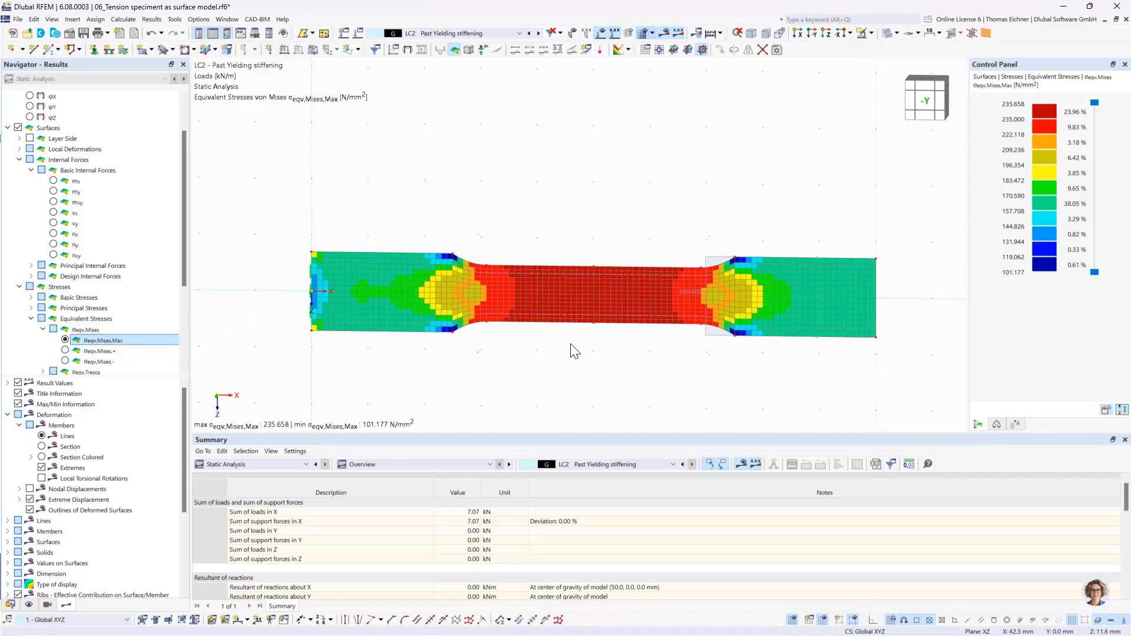
scroll(572, 348, "up", 1)
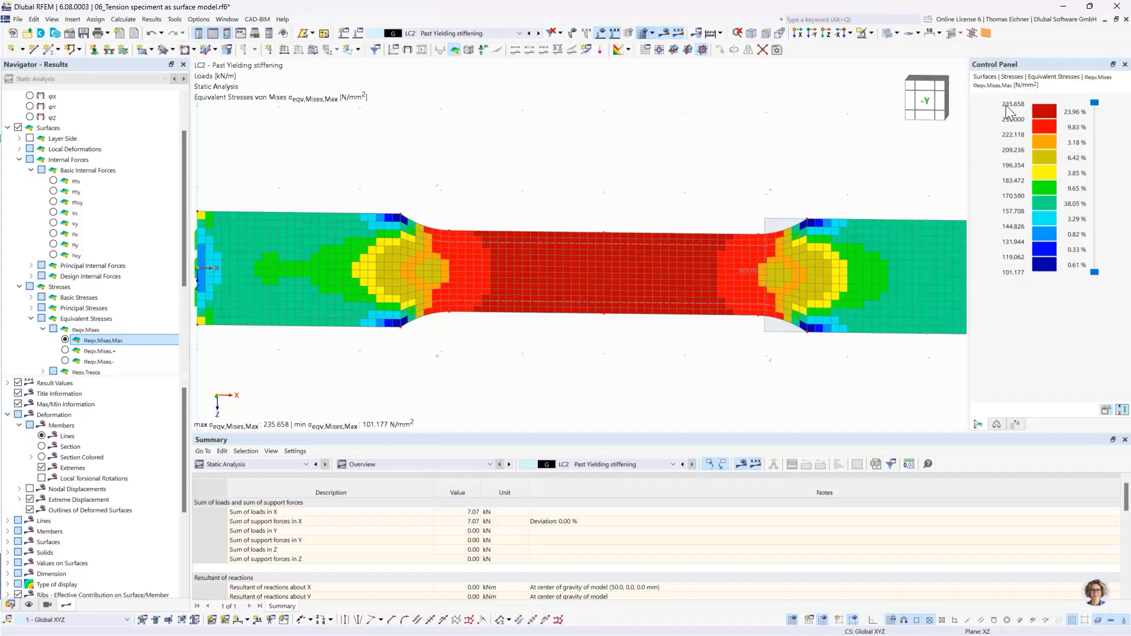
- Review the plastic modulus of elasticity Ep of the specimen surface's S235 material, and close the material and surface settings unchanged
double_click(565, 295)
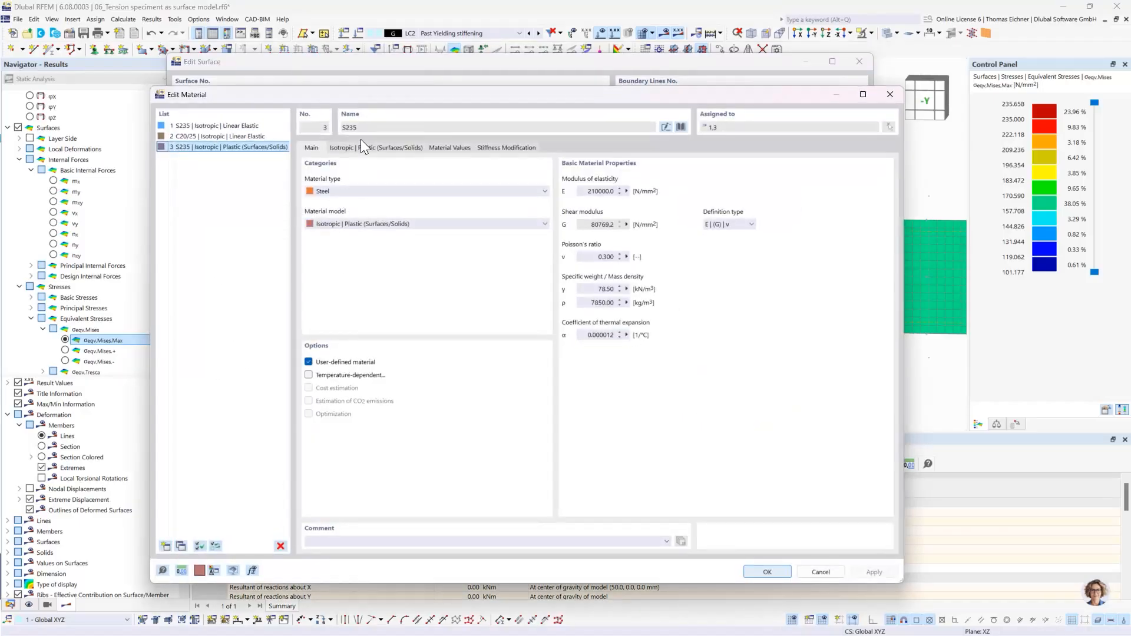
left_click(363, 147)
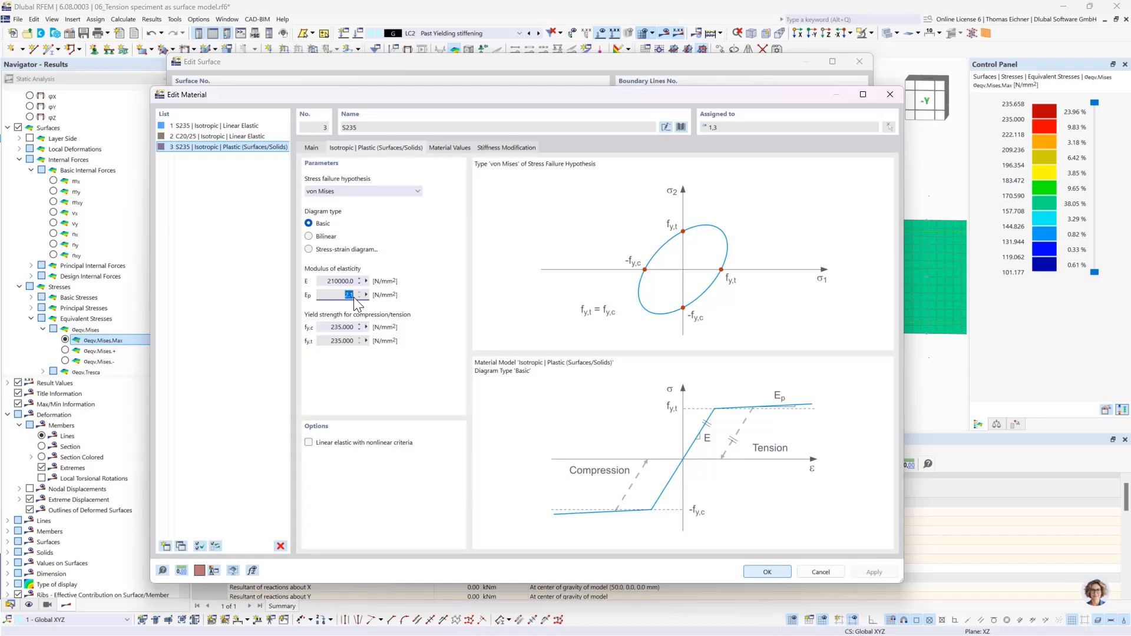
left_click(889, 94)
left_click(860, 61)
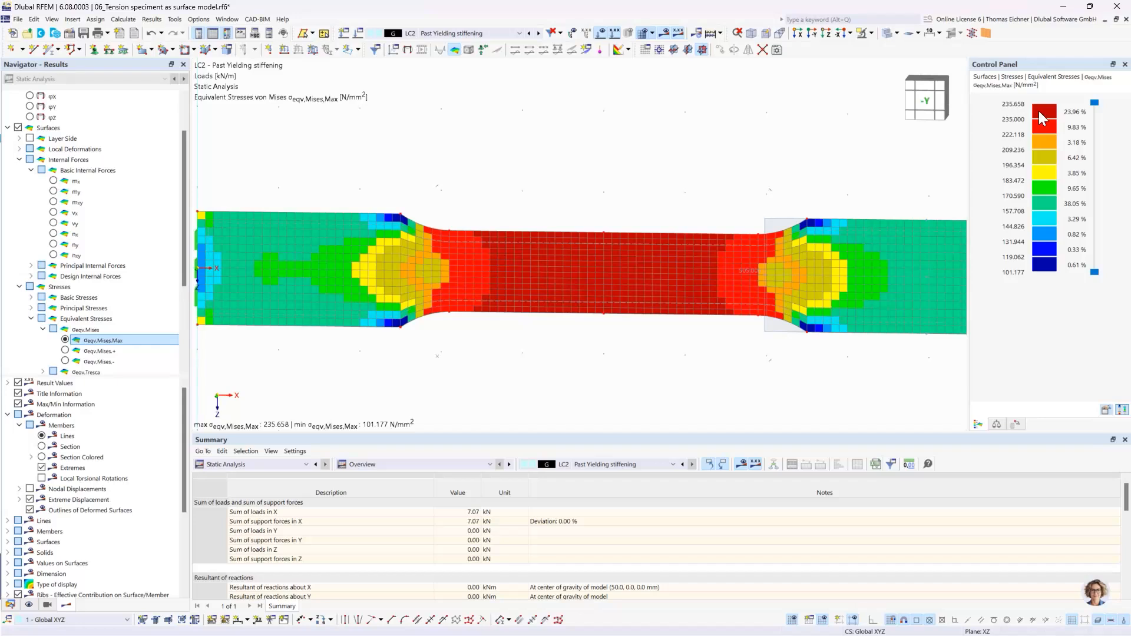
scroll(653, 156, "down", 2)
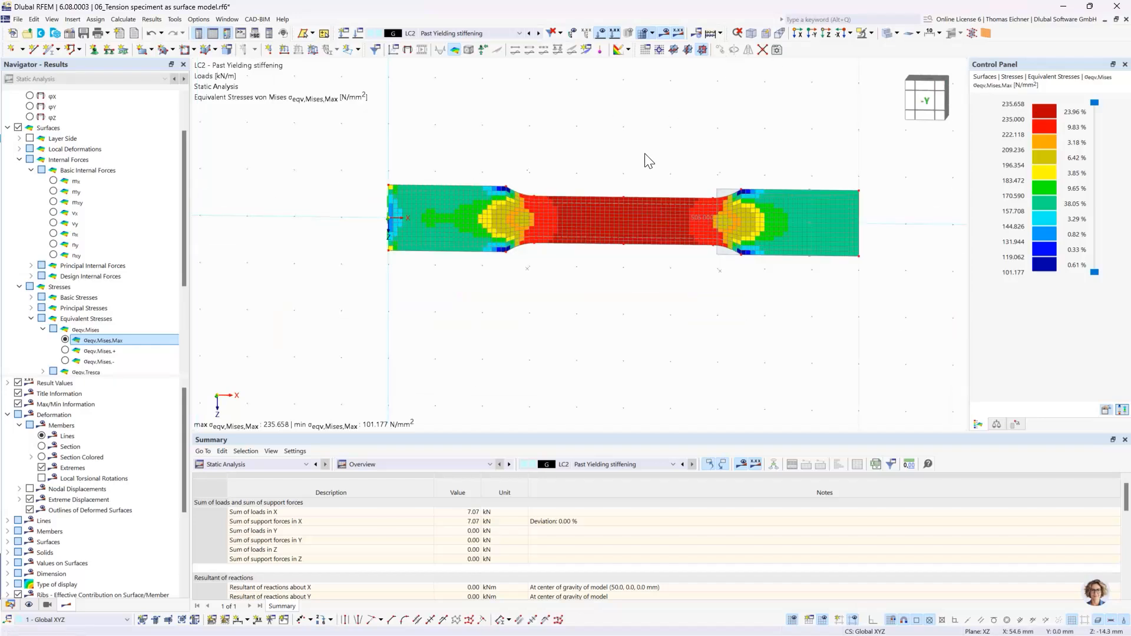
middle_click_drag(650, 161, 634, 217)
scroll(635, 227, "up", 1)
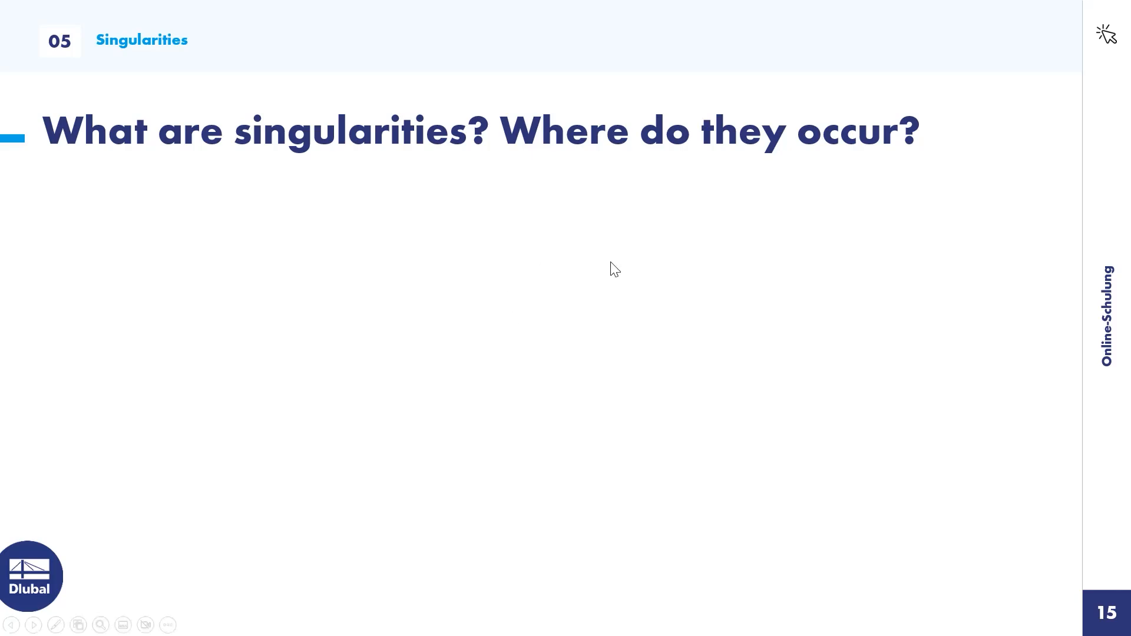
left_click(609, 279)
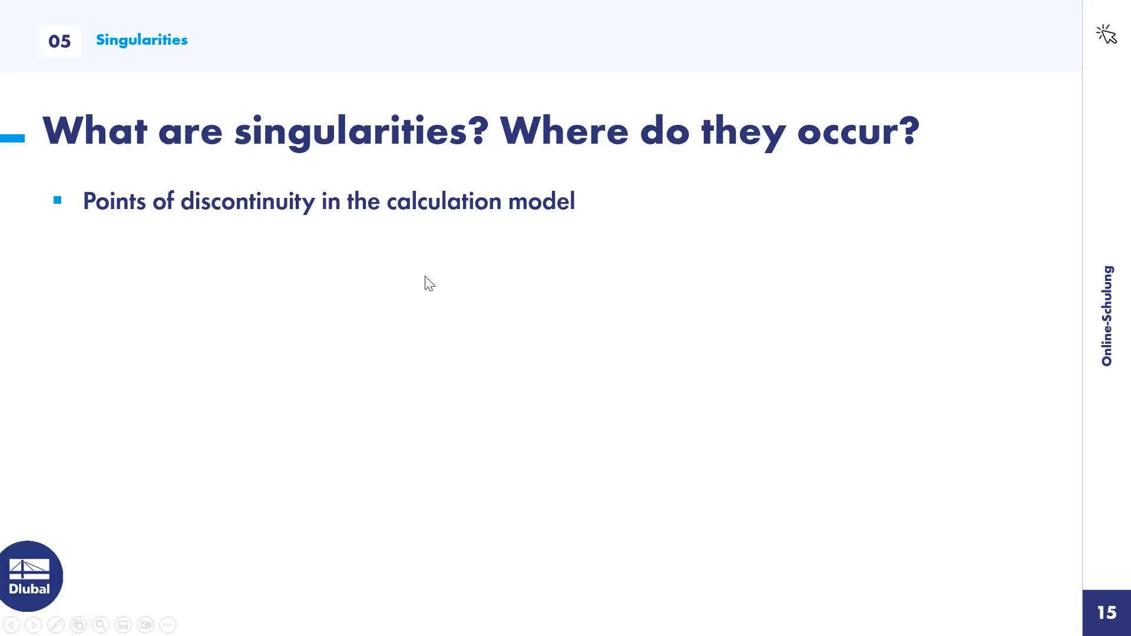
left_click(418, 345)
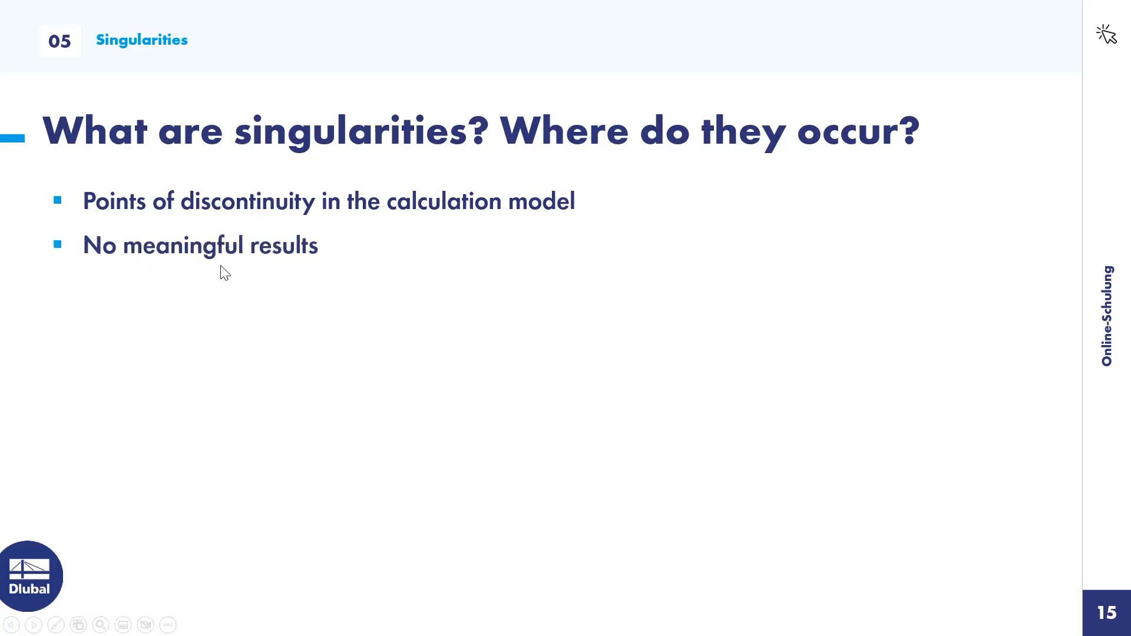
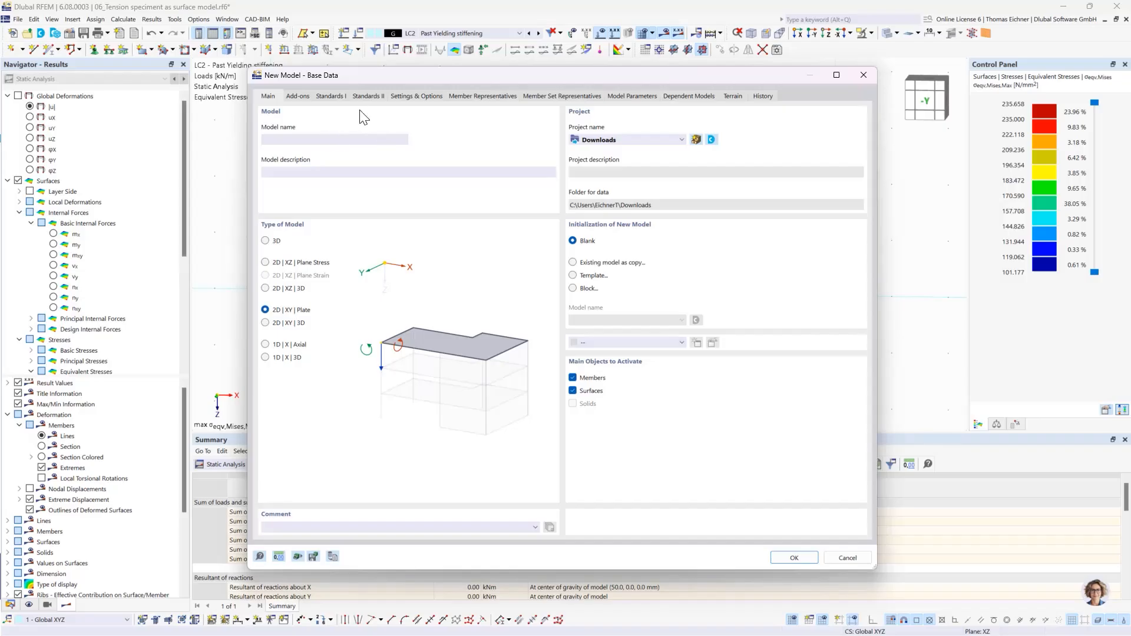
- Deactivate the combination wizard and classification and the load wizards for the new 2D XY plate model
left_click(298, 96)
left_click(573, 128)
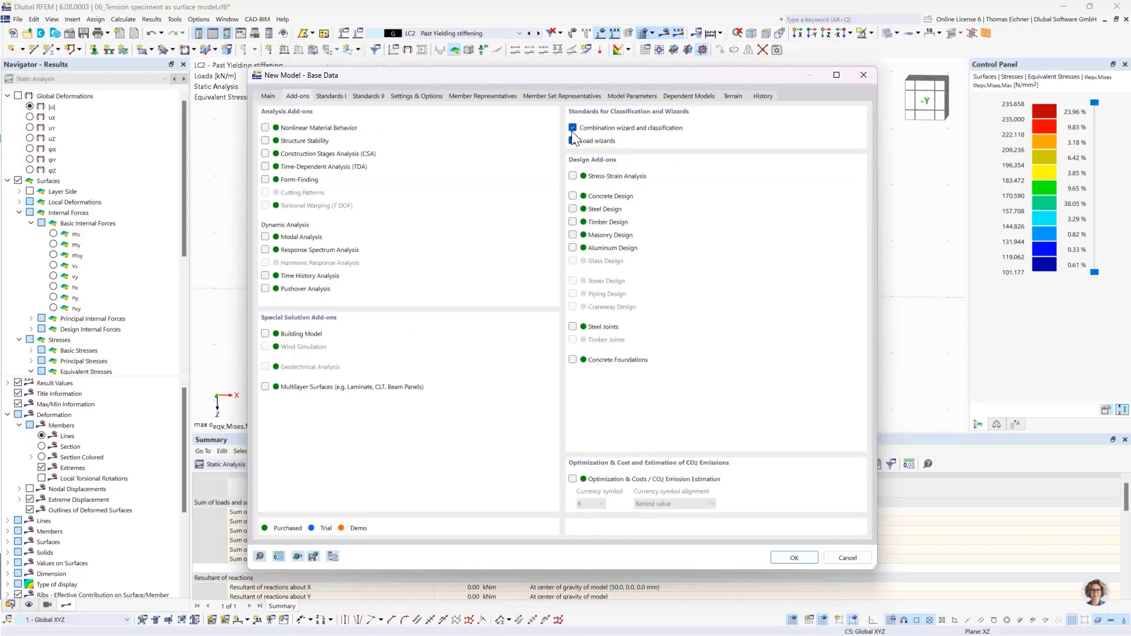
left_click(595, 387)
left_click(572, 141)
- Name the new plate model "07_Singularity of a single load" and create it
left_click(277, 97)
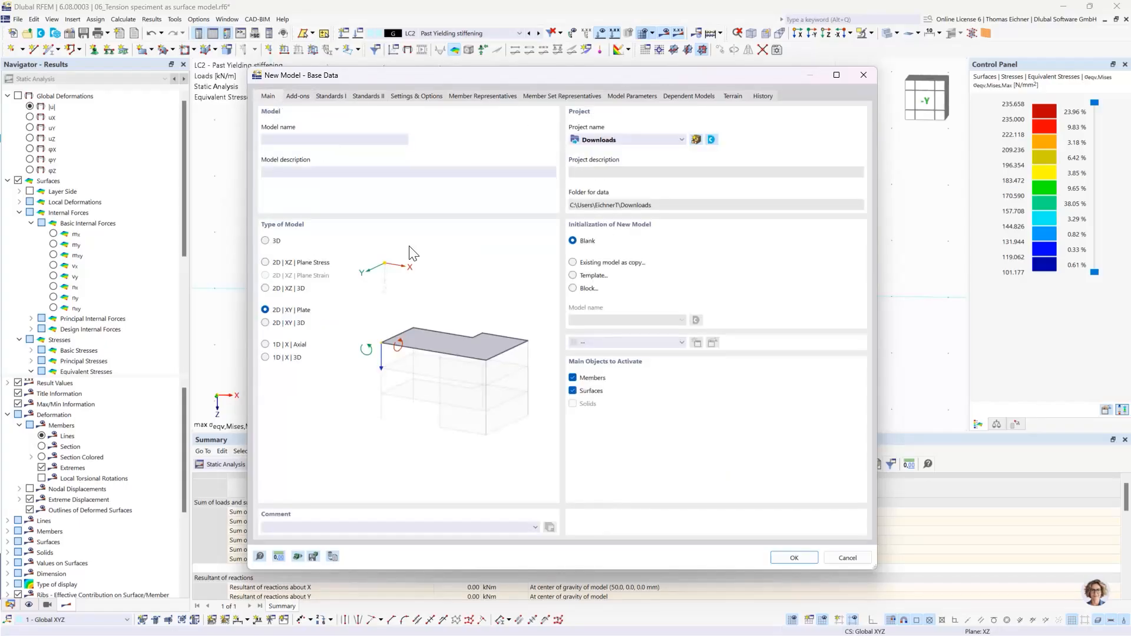
left_click(338, 141)
left_click(793, 558)
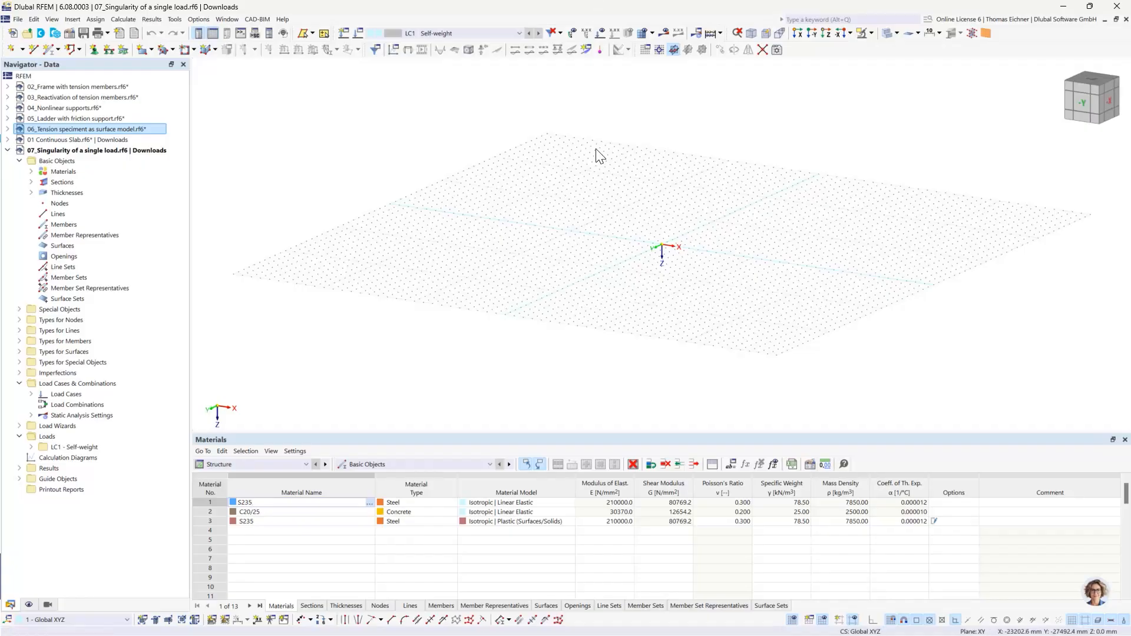
- Switch to the plan view of the XY work plane and open the definition of a new rectangular surface
left_click(825, 37)
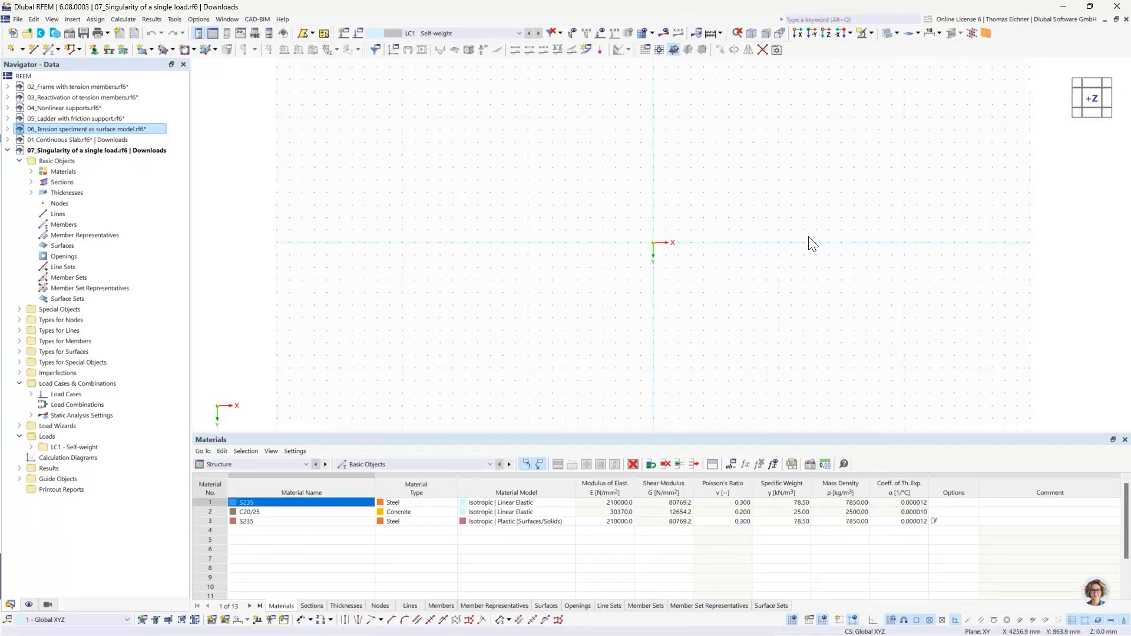
middle_click_drag(810, 242, 712, 236)
scroll(712, 237, "up", 2)
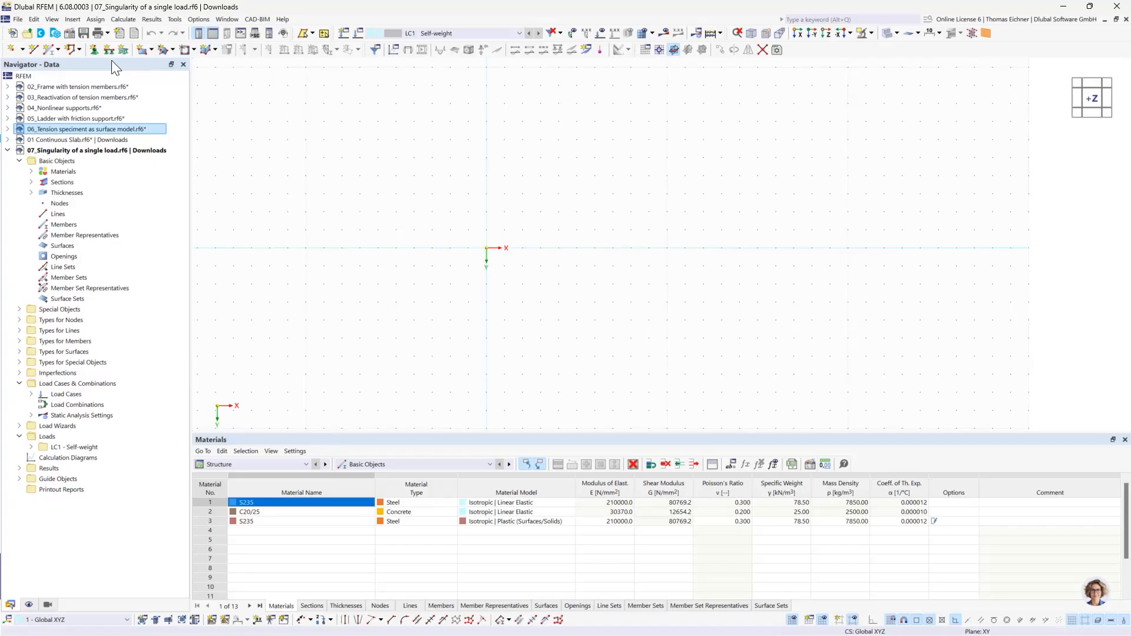
left_click(143, 51)
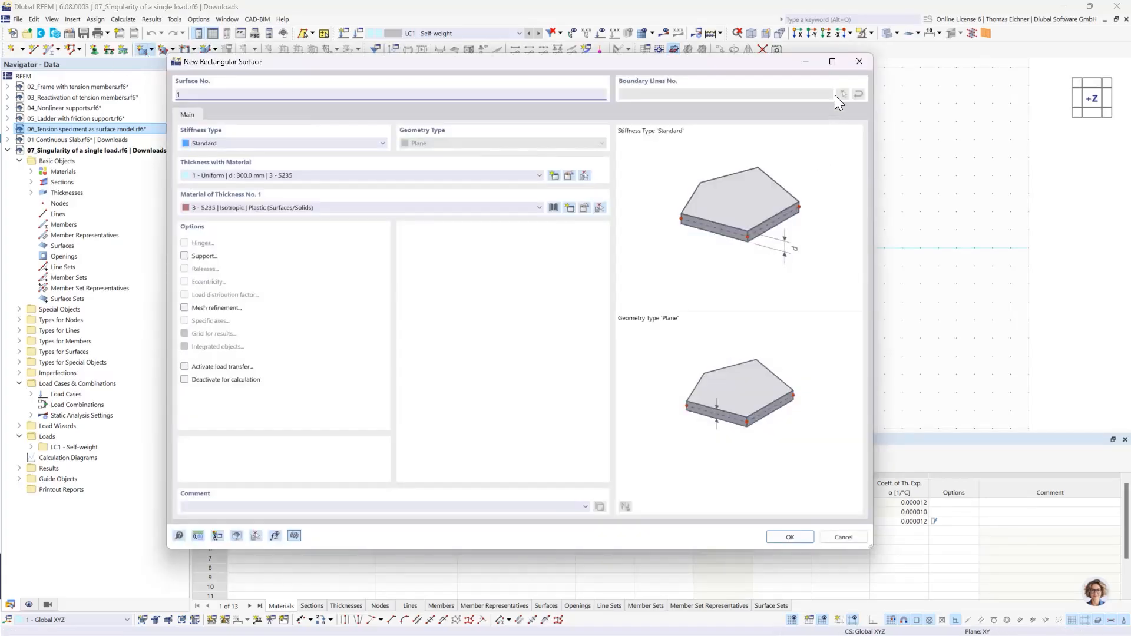
left_click(859, 61)
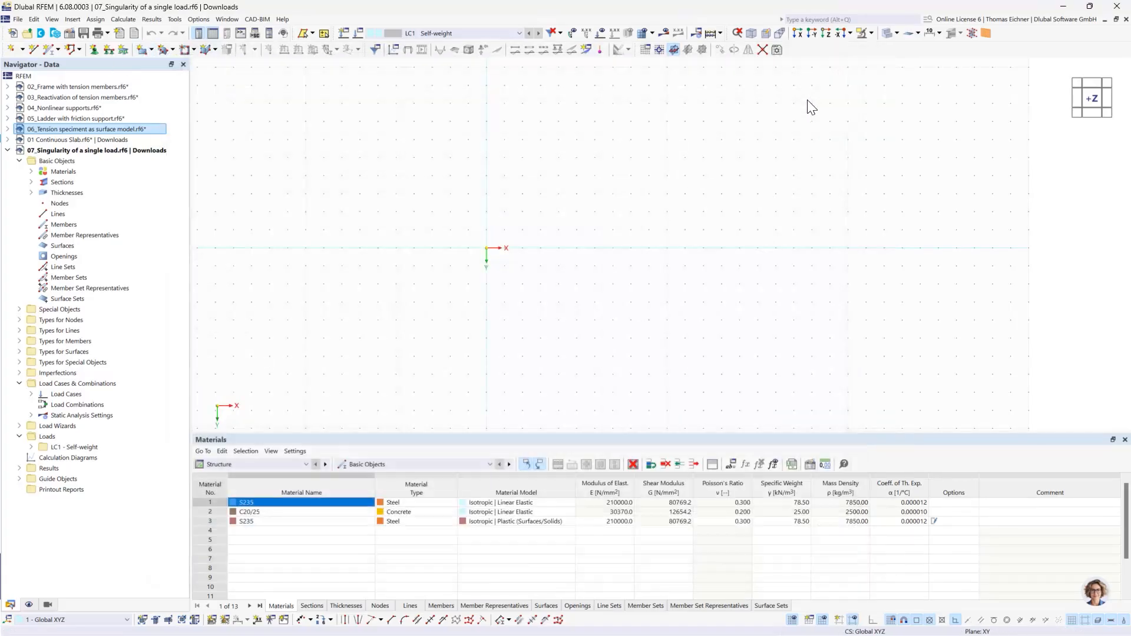
left_click(149, 50)
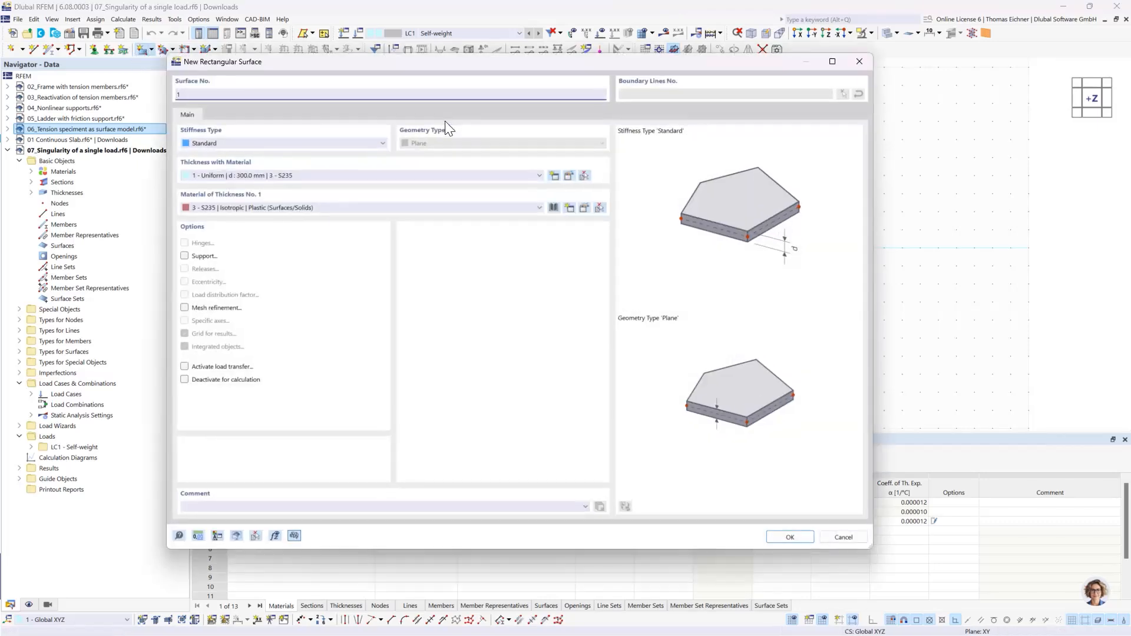
- Create a new material from the library as concrete C30/37 and assign it to the surface thickness
left_click(400, 209)
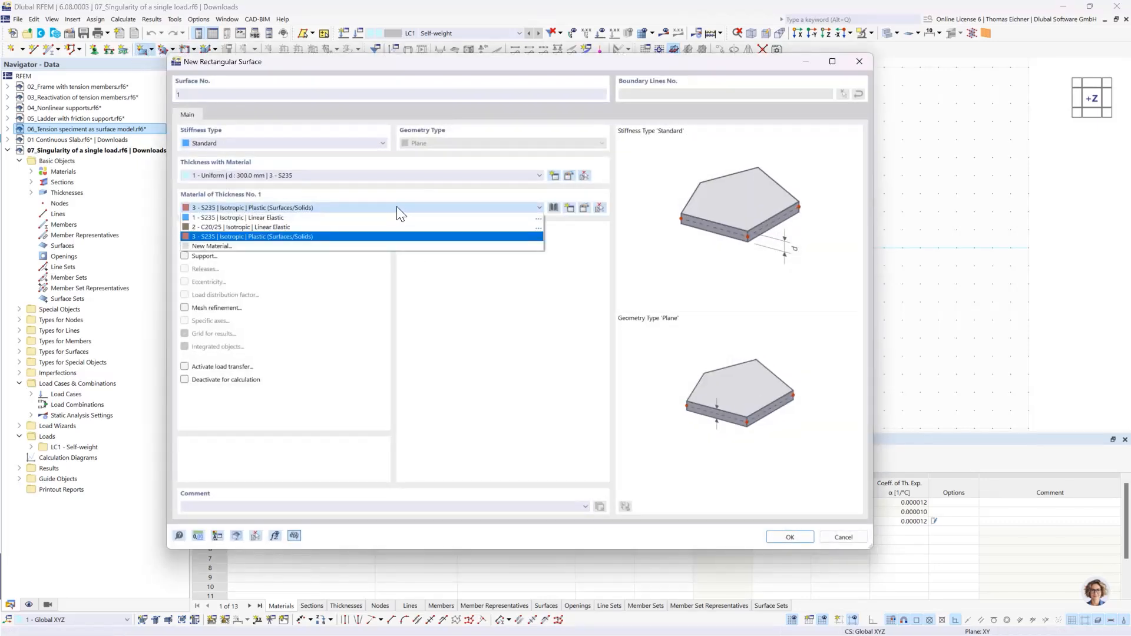
left_click(265, 245)
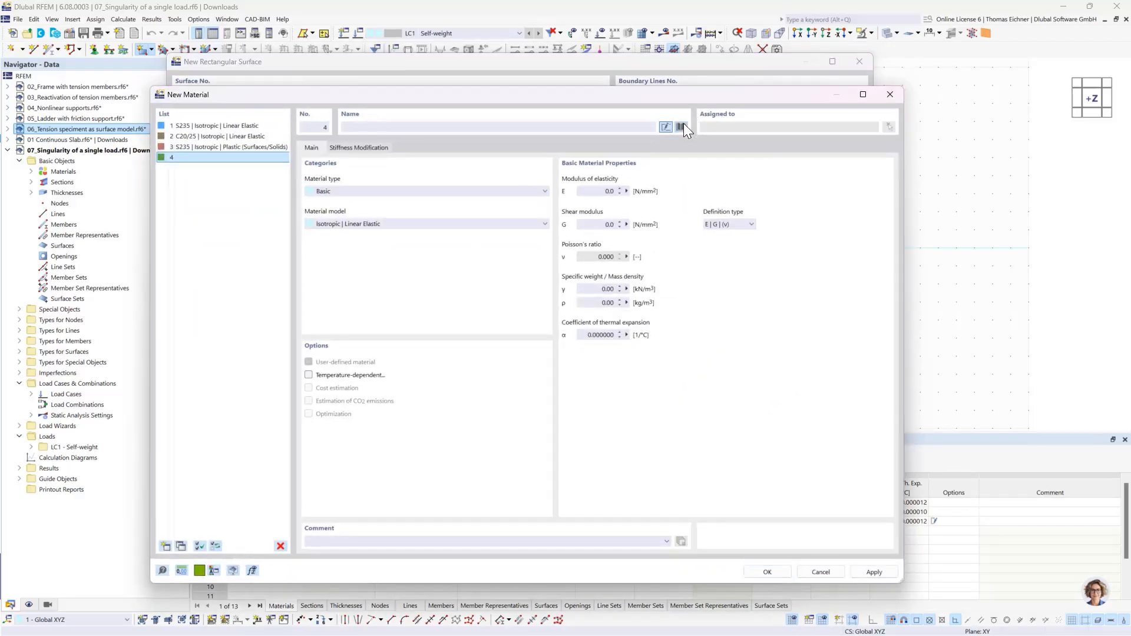
left_click(681, 127)
left_click(302, 555)
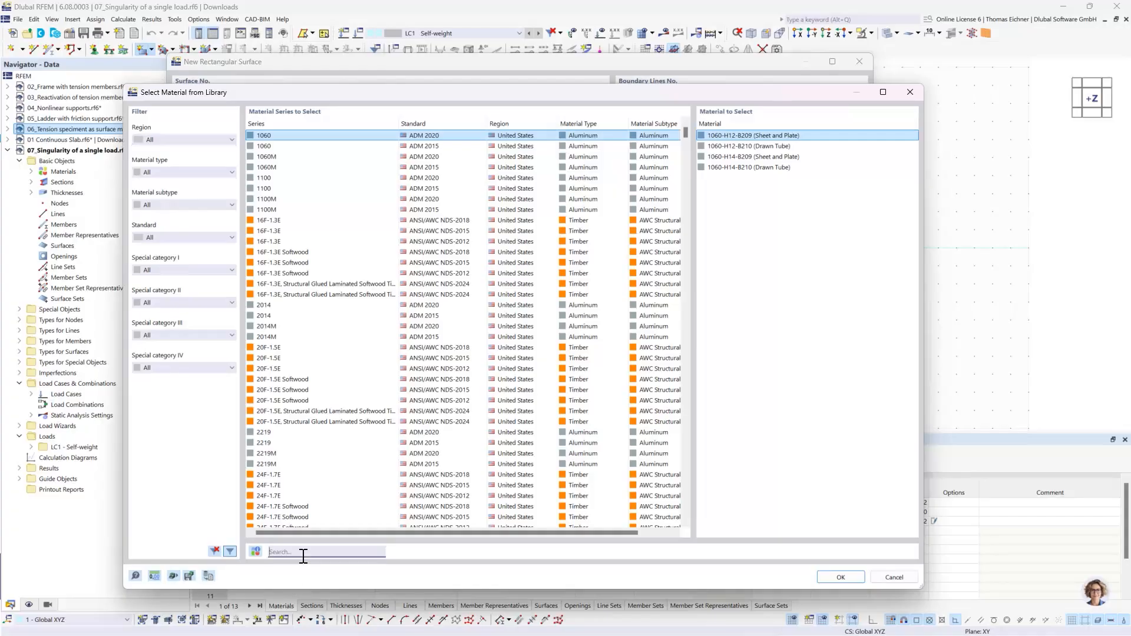
type("C30")
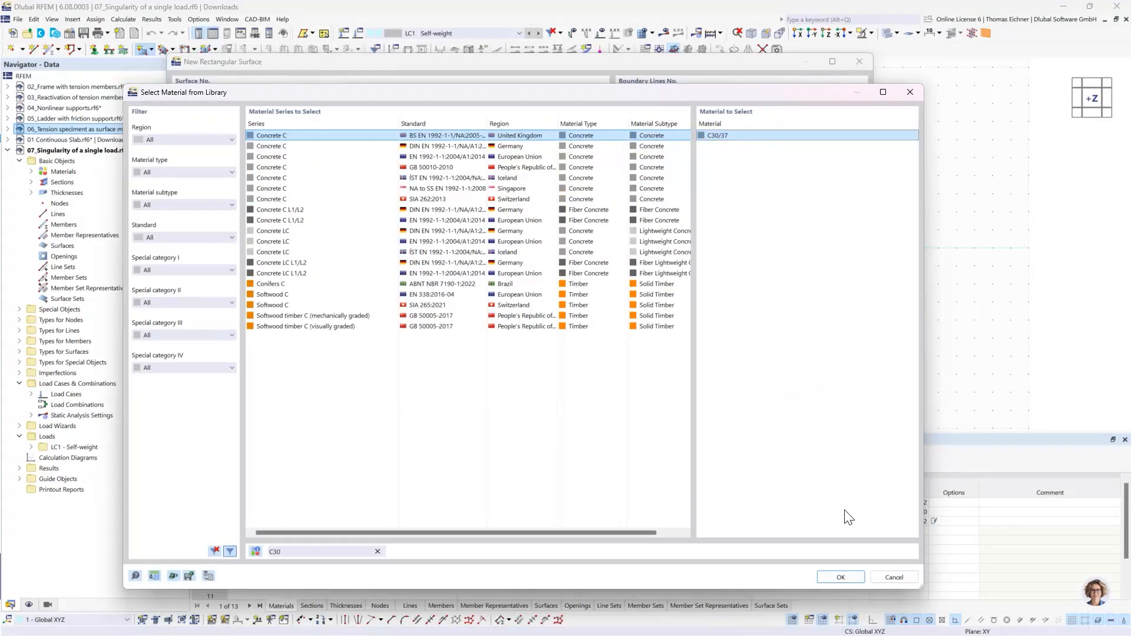
left_click(841, 577)
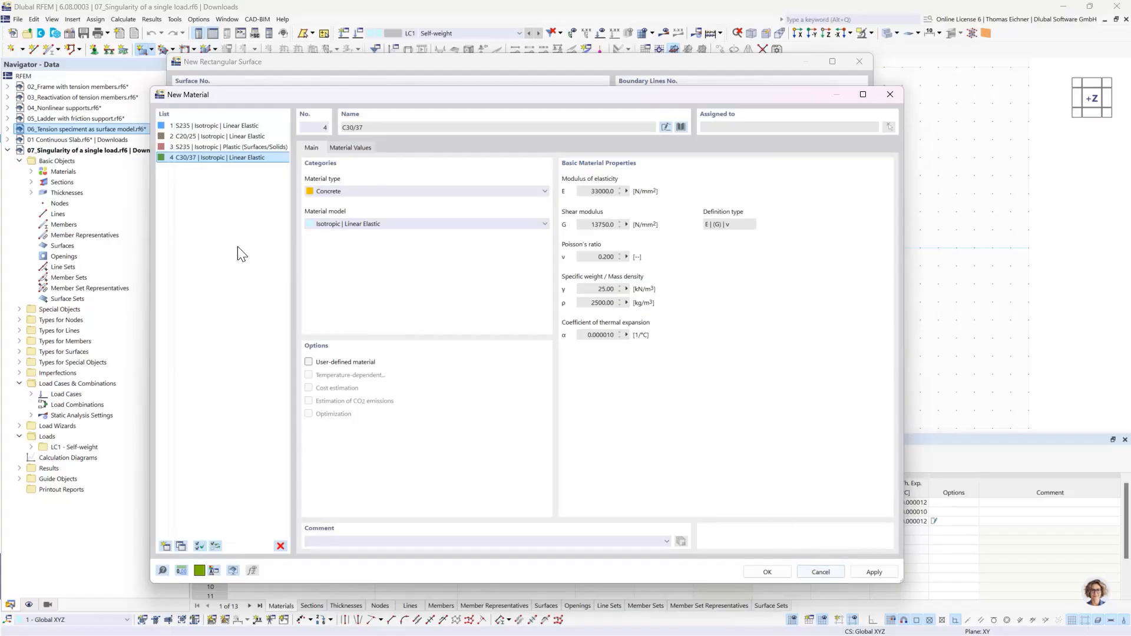
left_click(192, 157)
left_click(766, 572)
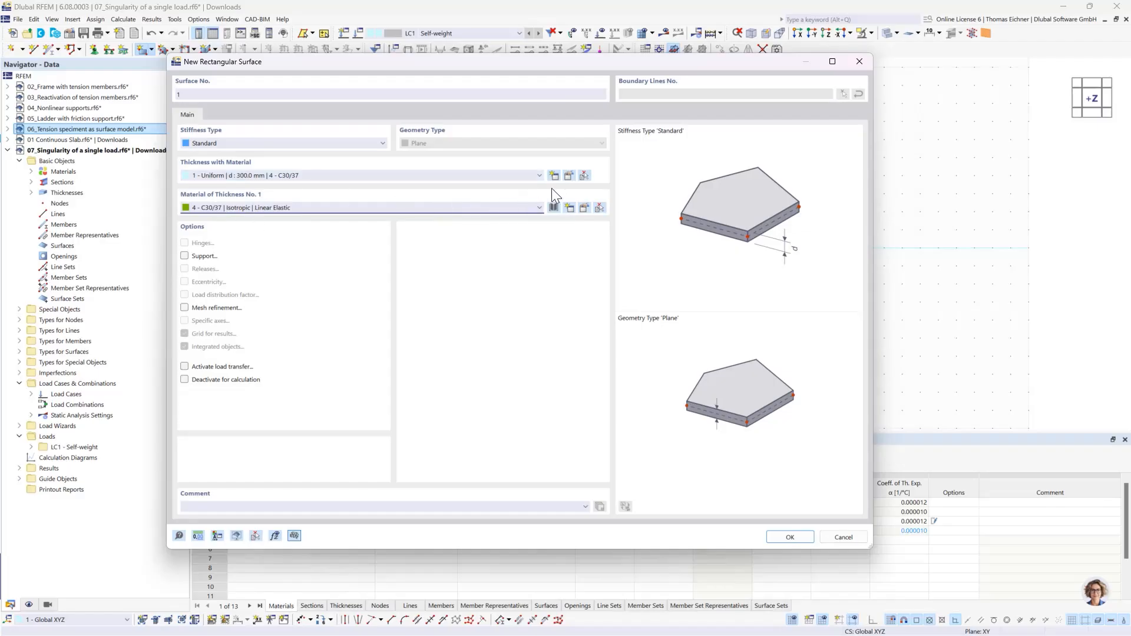
- Set the uniform surface thickness to 200 mm and accept the surface settings
left_click(569, 177)
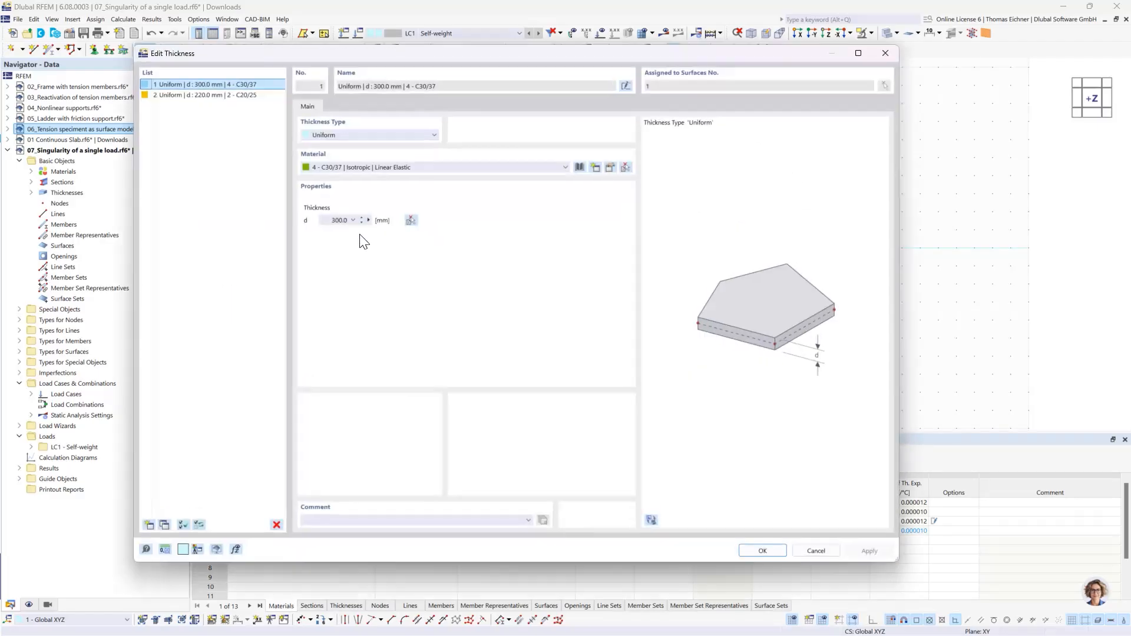
left_click(334, 221)
left_click(762, 552)
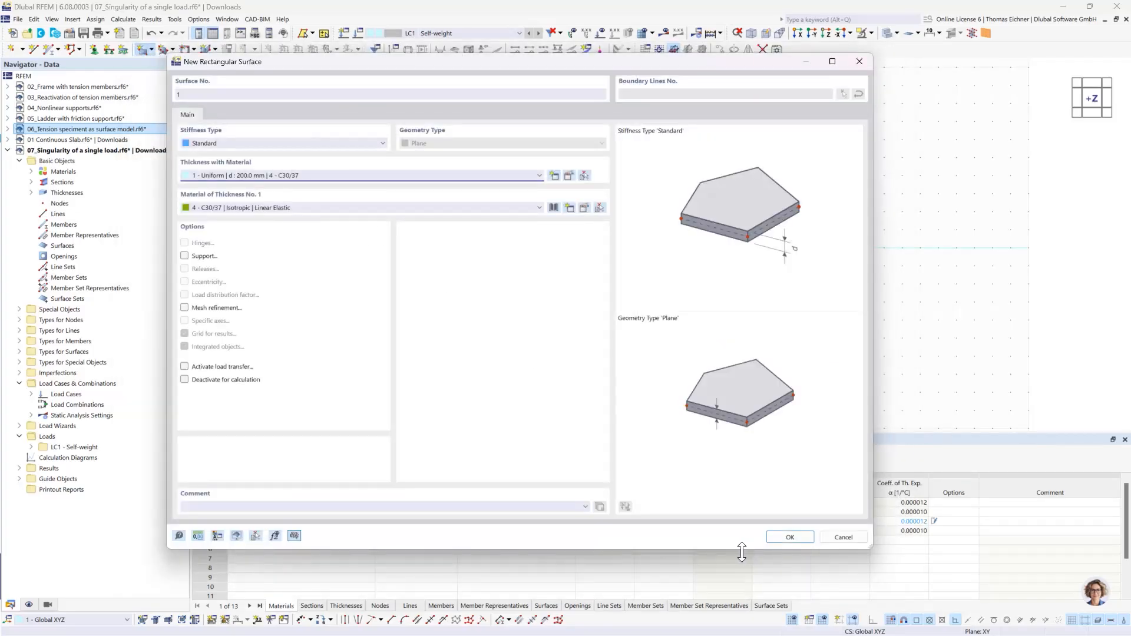
left_click(793, 537)
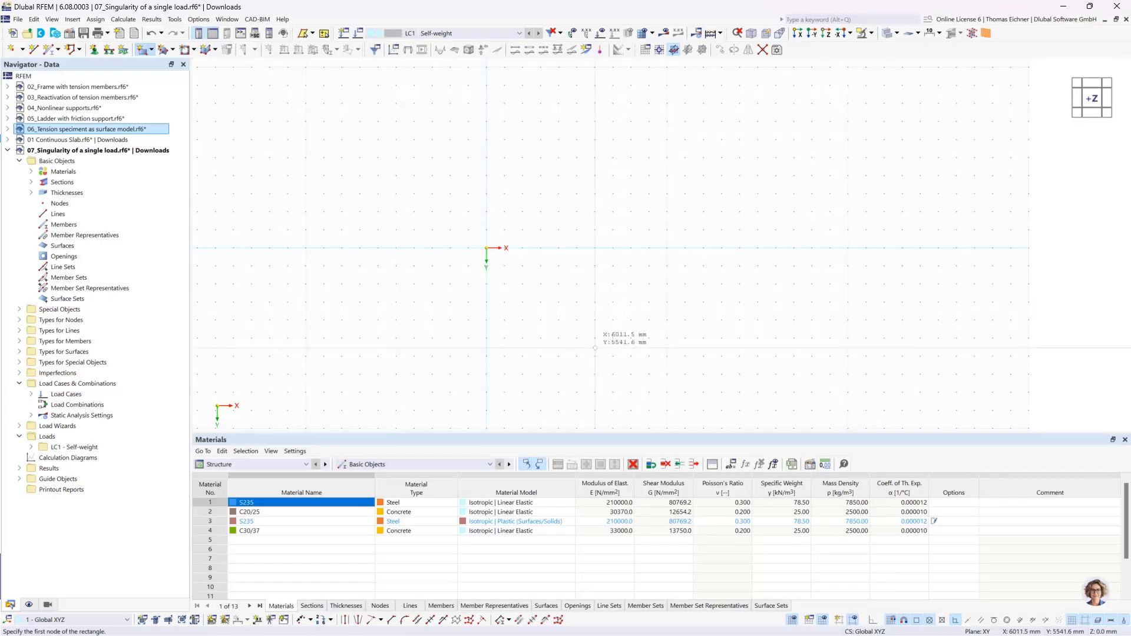
- Draw the rectangular surface from the coordinate origin, about 8000 mm in X by 6000 mm in Y
left_click(486, 248)
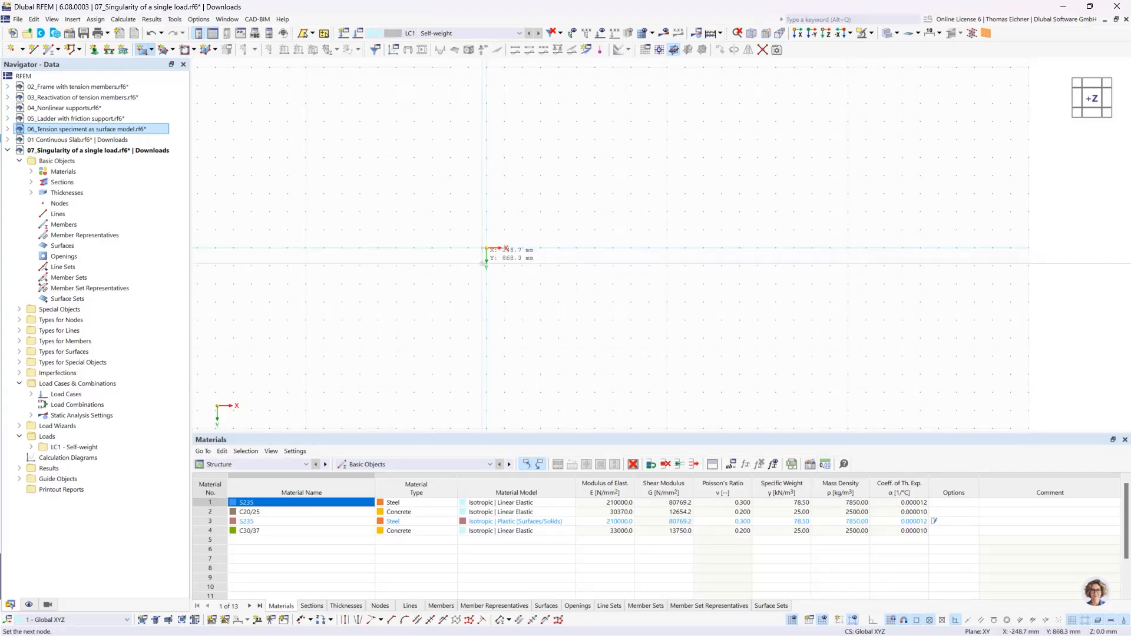
left_click(631, 356)
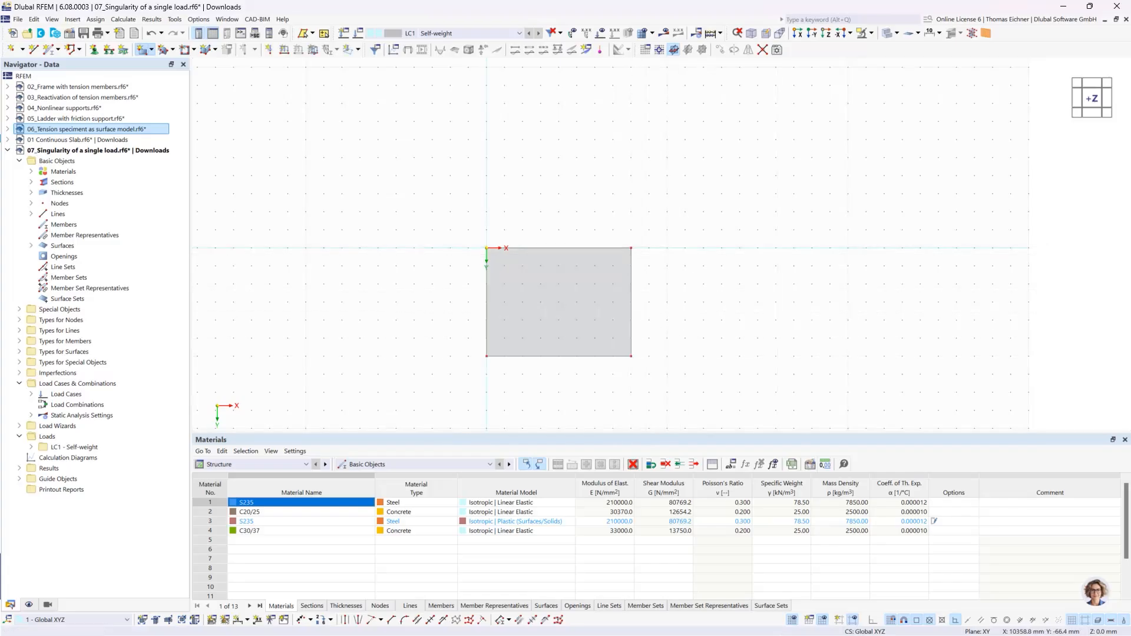
key("Escape")
- Place a node at the plate's center at X 4000 mm and Y 3000 mm
left_click(12, 52)
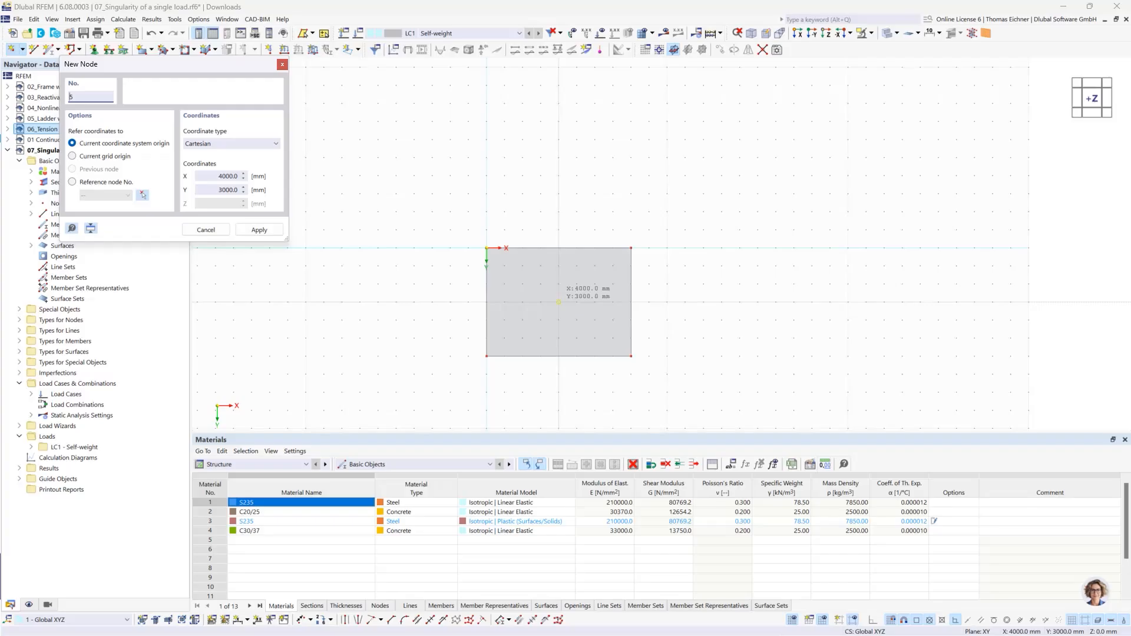
left_click(559, 302)
key("Escape")
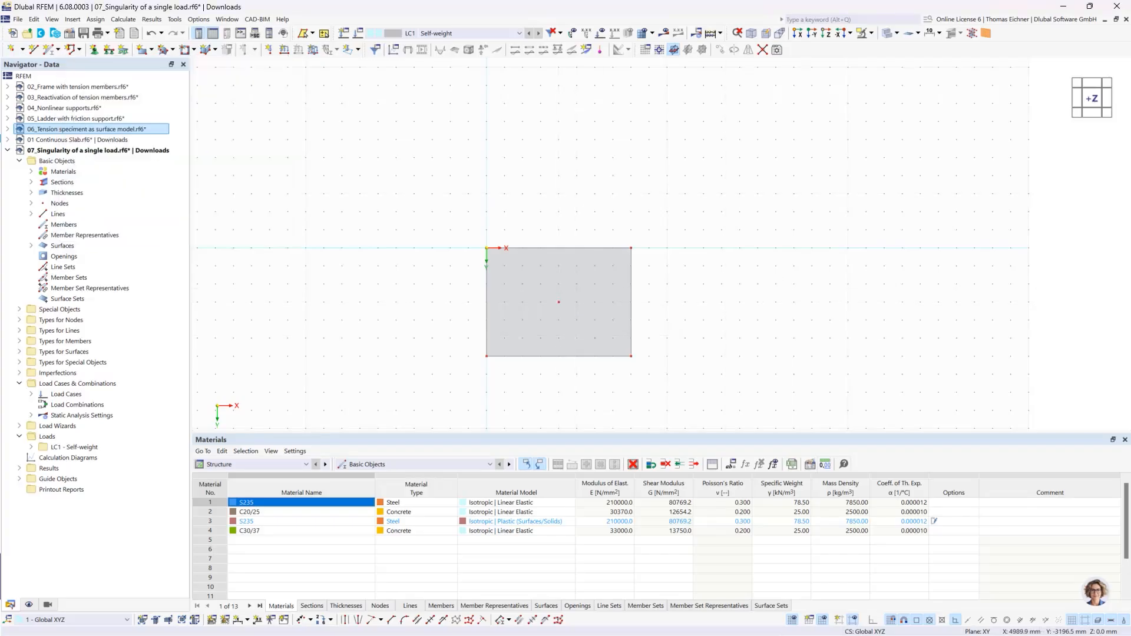
- Apply a nodal force Fz of 100 kN to the plate's center node in load case LC1
left_click(268, 50)
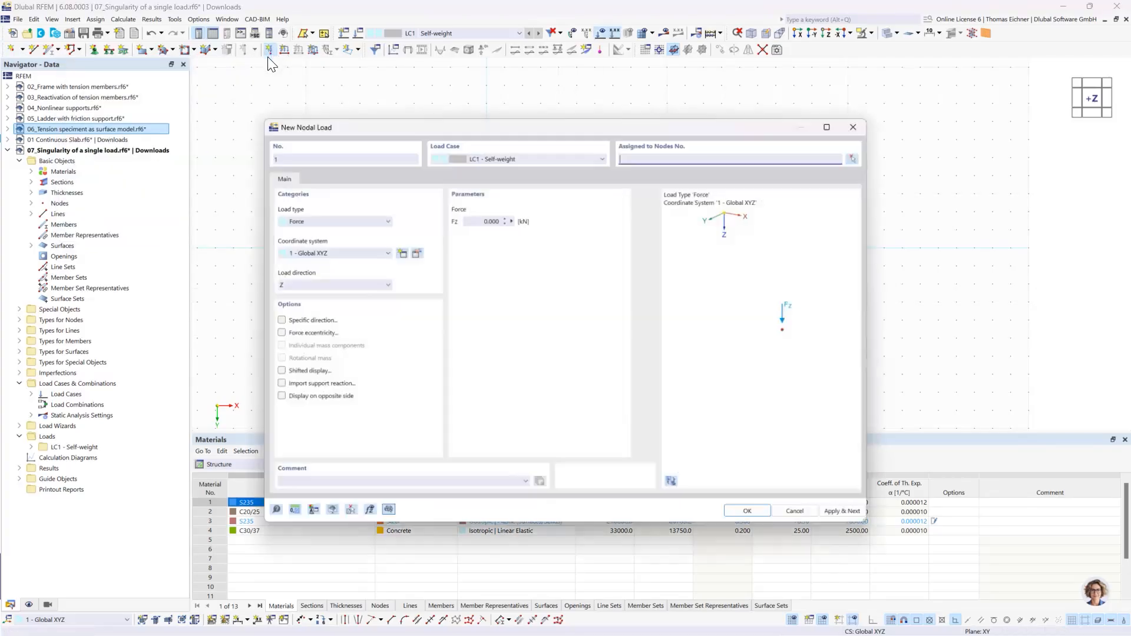
left_click(444, 216)
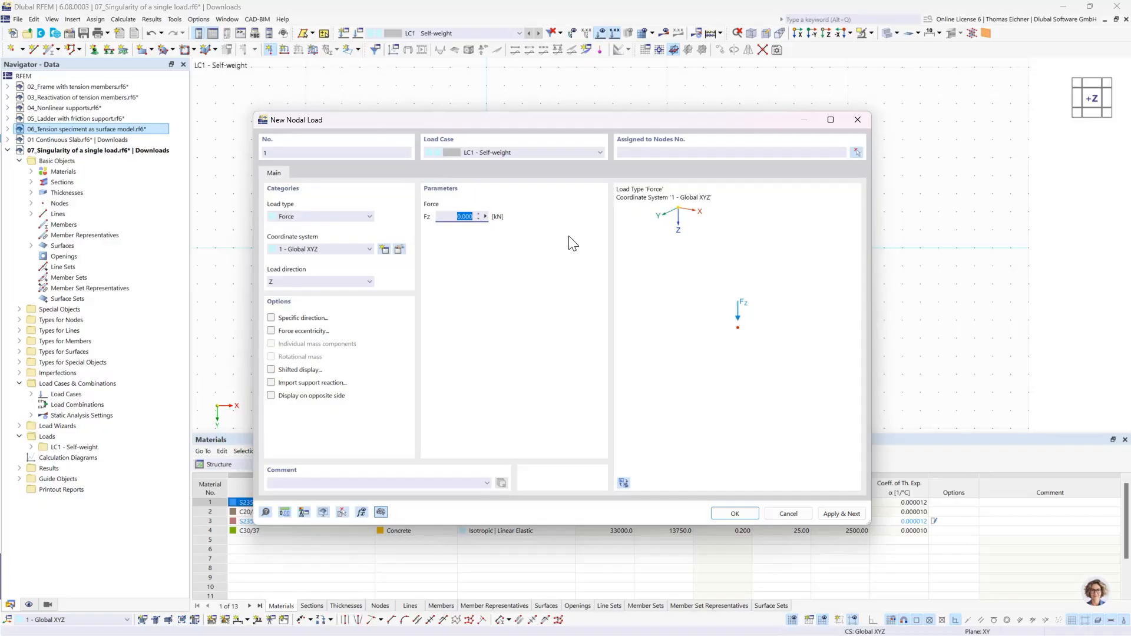
type("100")
left_click(731, 513)
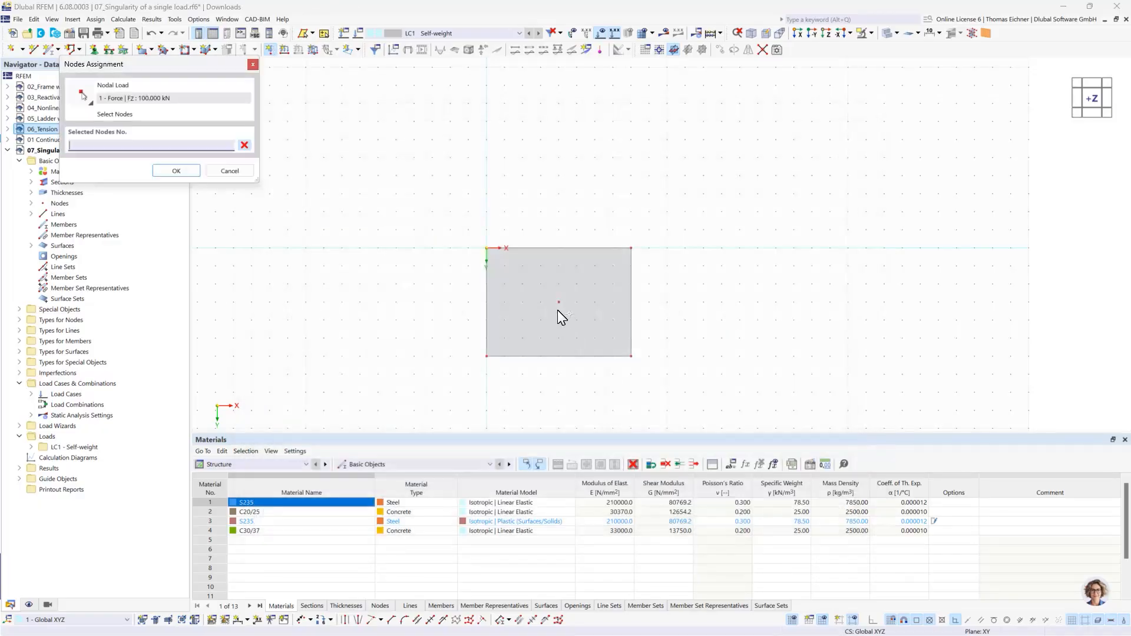
left_click(559, 302)
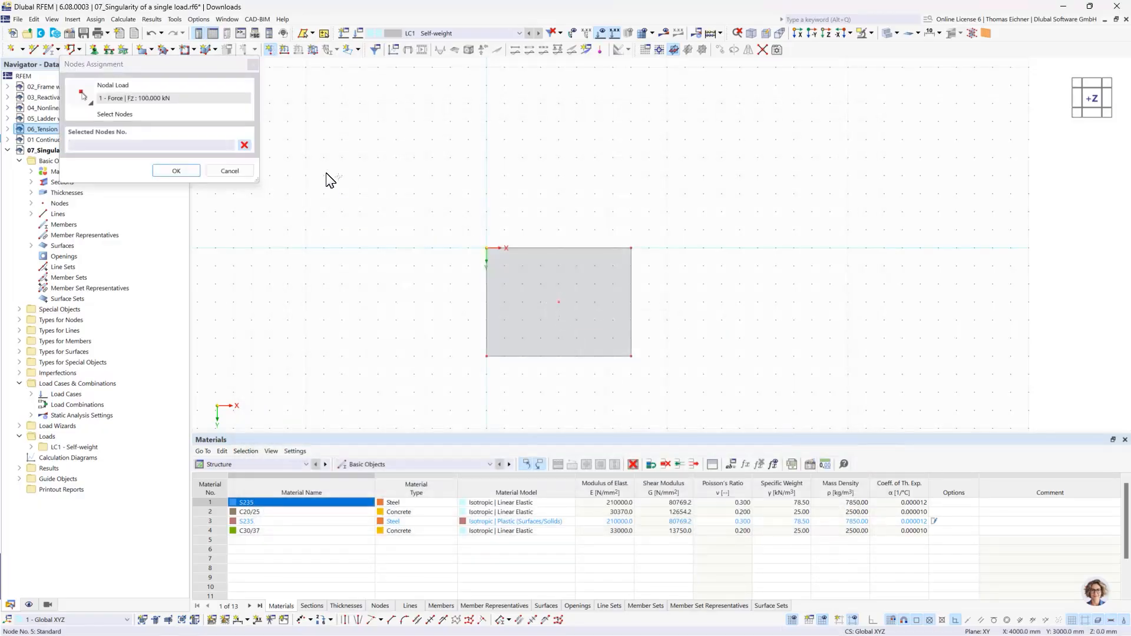
left_click(194, 171)
right_click(469, 207)
left_click(711, 185)
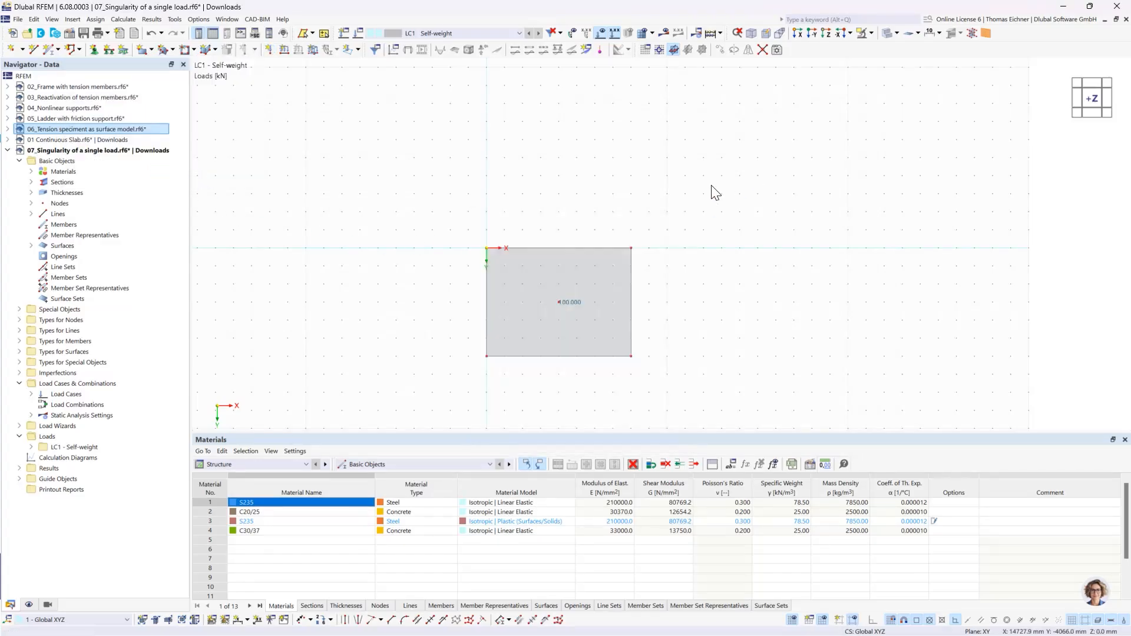
- Delete the nodal load at the plate's center and undo the deletion
left_click(574, 302)
key("Delete")
left_click(152, 35)
- Assign the hinged line support to all four boundary lines of the plate
middle_click_drag(813, 299, 788, 259)
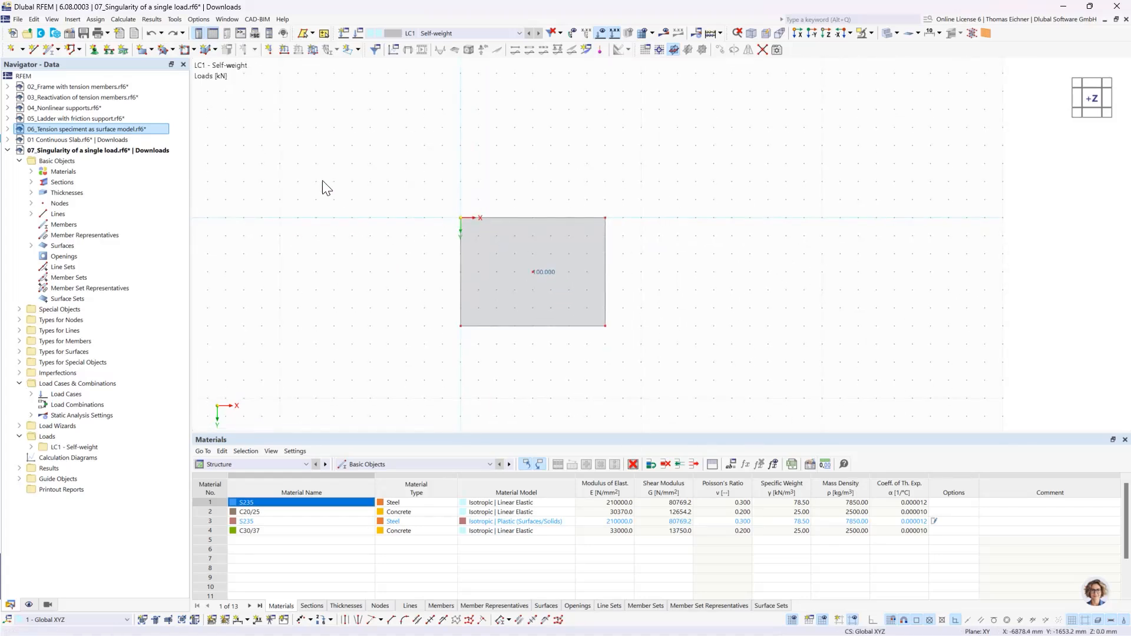
left_click(110, 49)
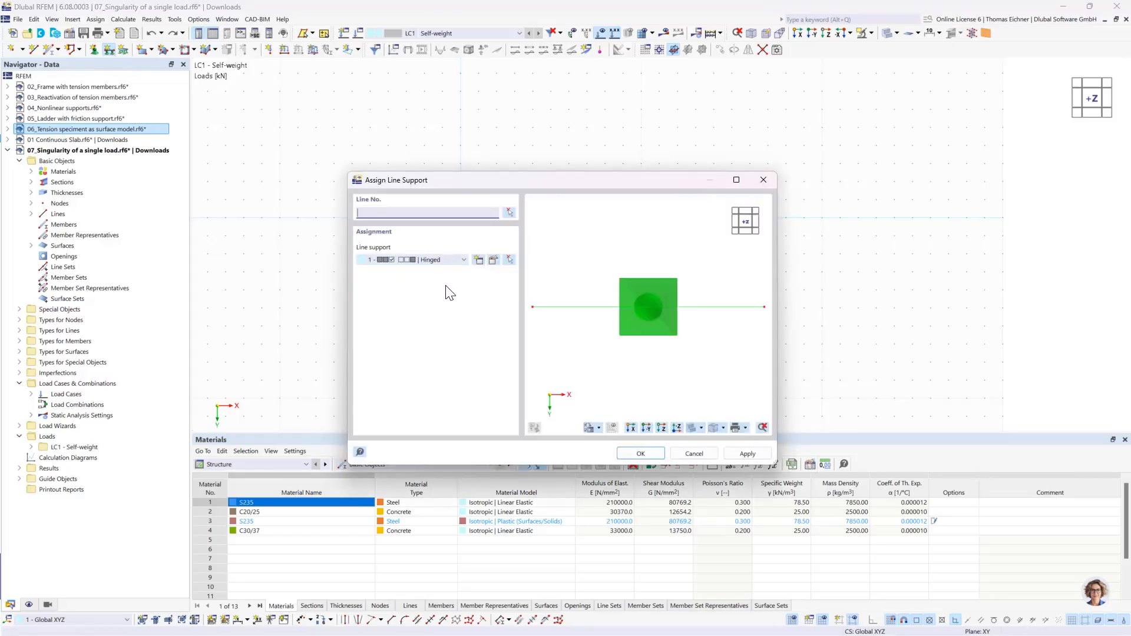
left_click(641, 453)
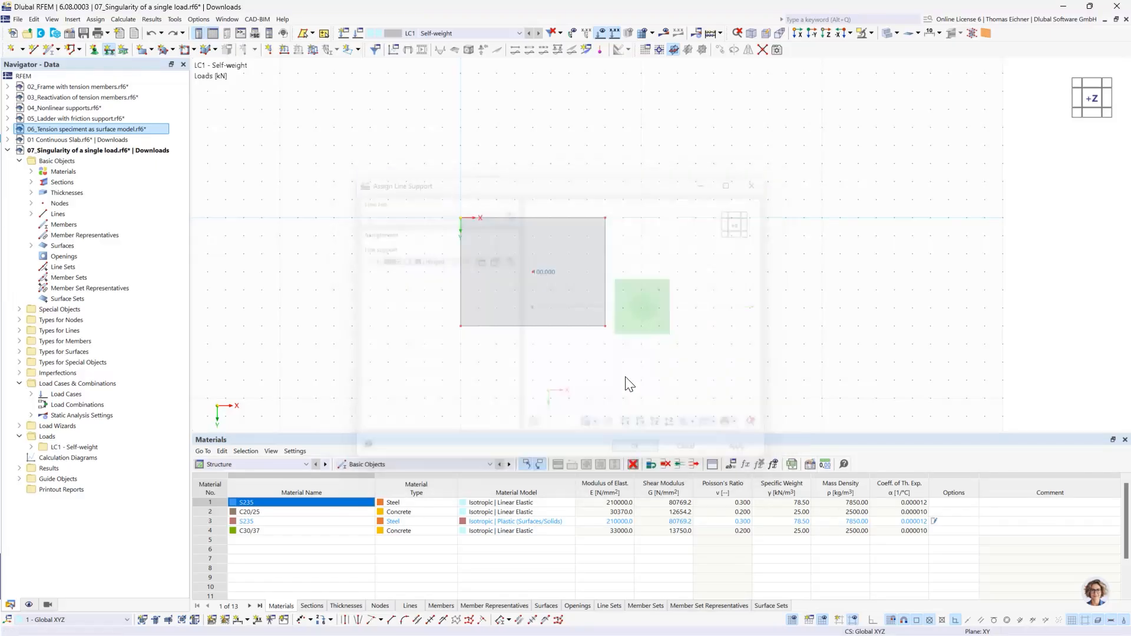
left_click_drag(648, 370, 362, 182)
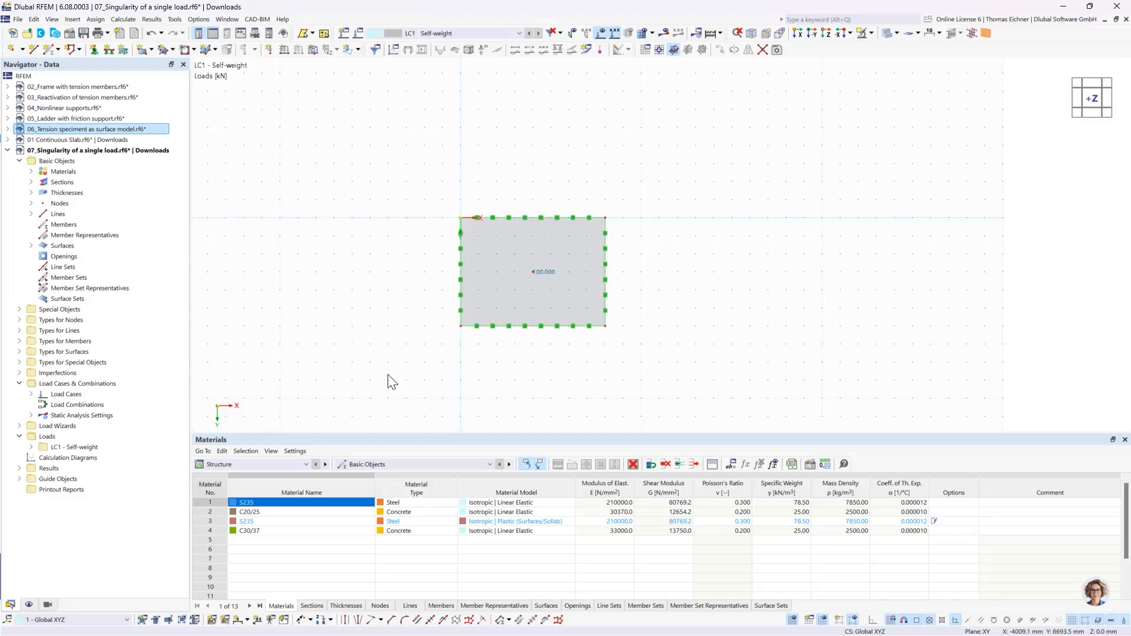
- Select the whole plate with its supports and load, and set up a Move/Copy that creates three copies
left_click_drag(401, 389, 678, 176)
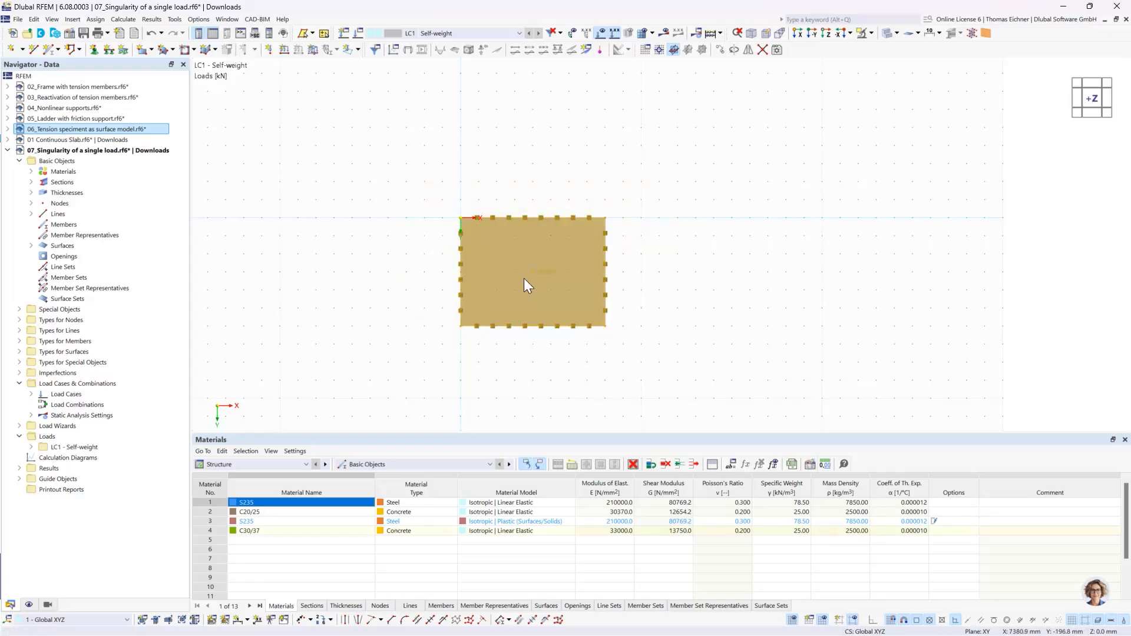
right_click(511, 248)
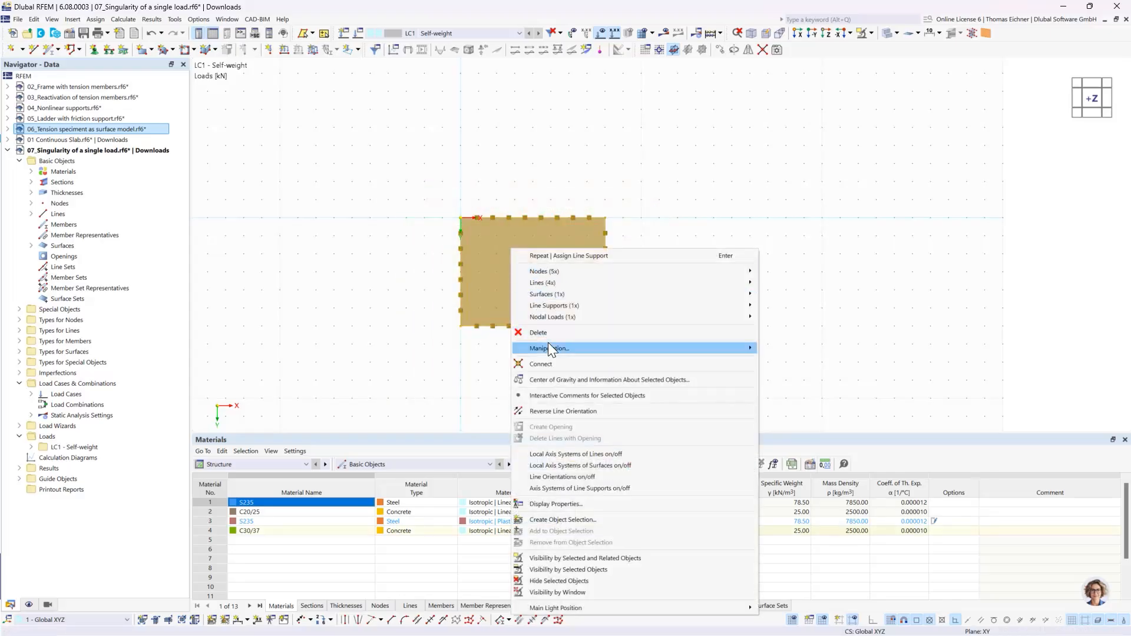
mouse_move(548, 347)
left_click(790, 348)
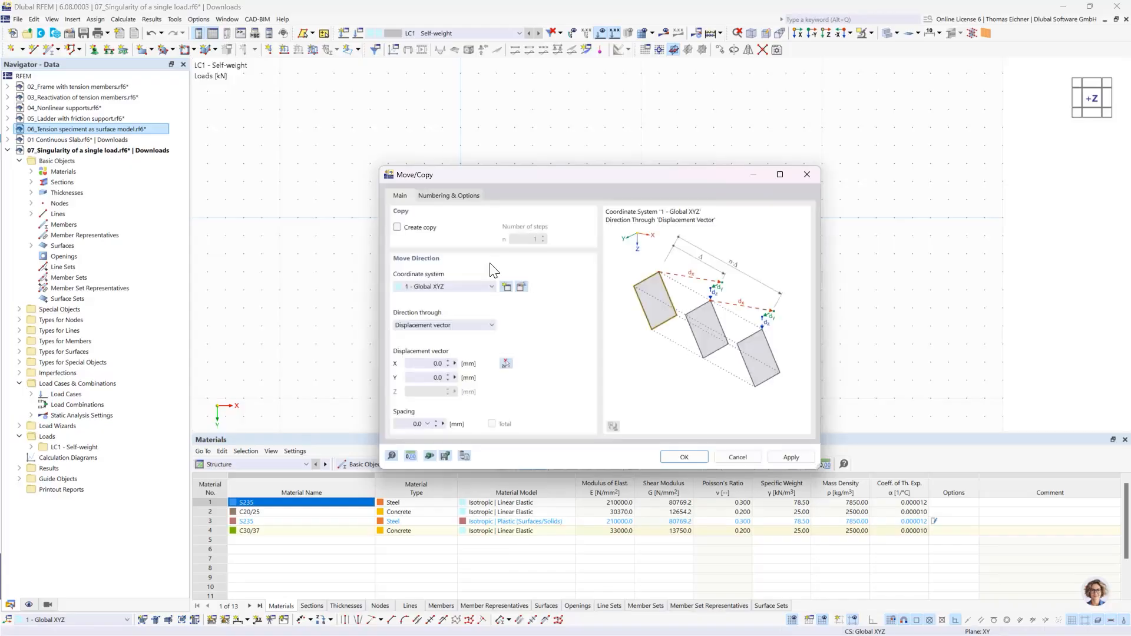
left_click(397, 227)
double_click(530, 238)
type("3")
- Change the model's length unit from within the copy settings to metres
left_click(425, 362)
left_click(411, 456)
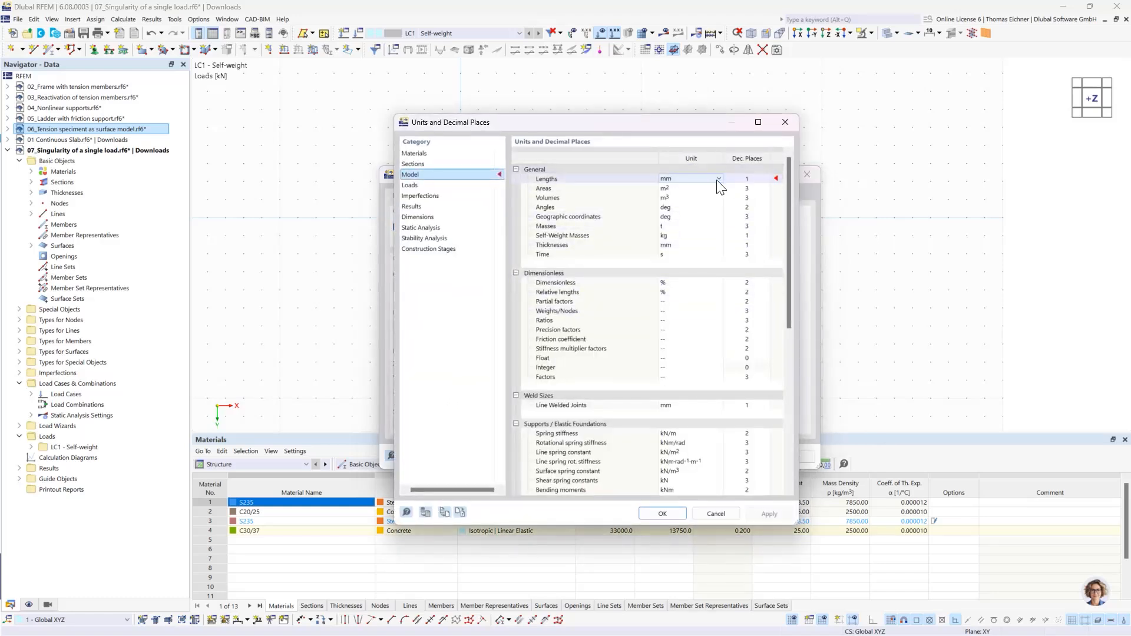
left_click(718, 178)
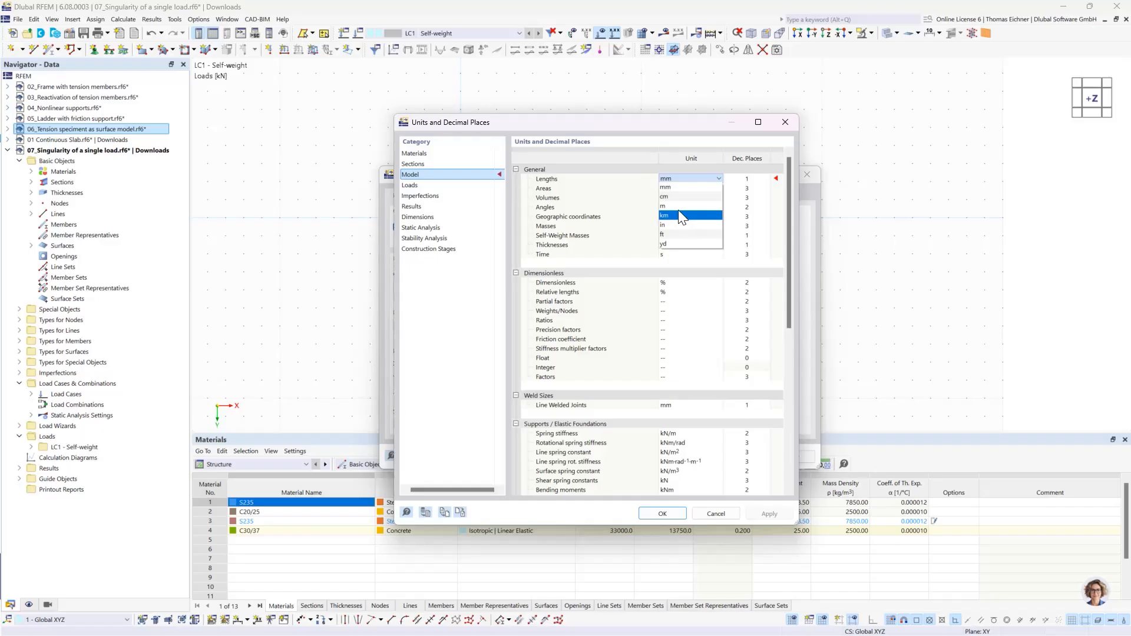
left_click(677, 206)
left_click(662, 513)
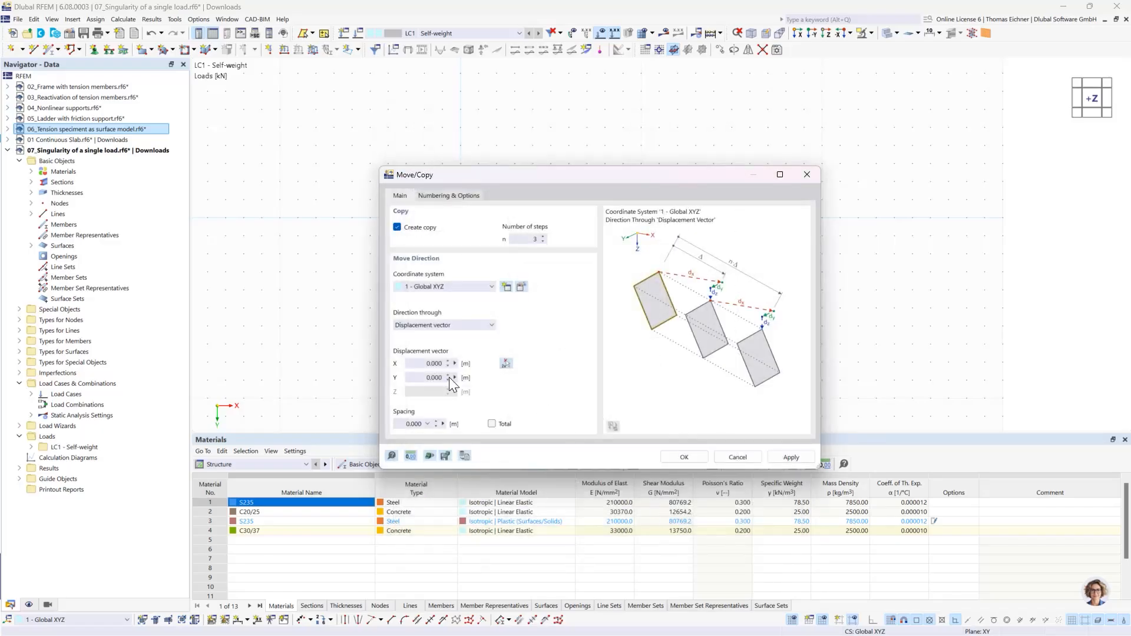
- Set the displacement vector to 10 m in X and create the plate copies
left_click(433, 364)
left_click_drag(556, 177, 580, 176)
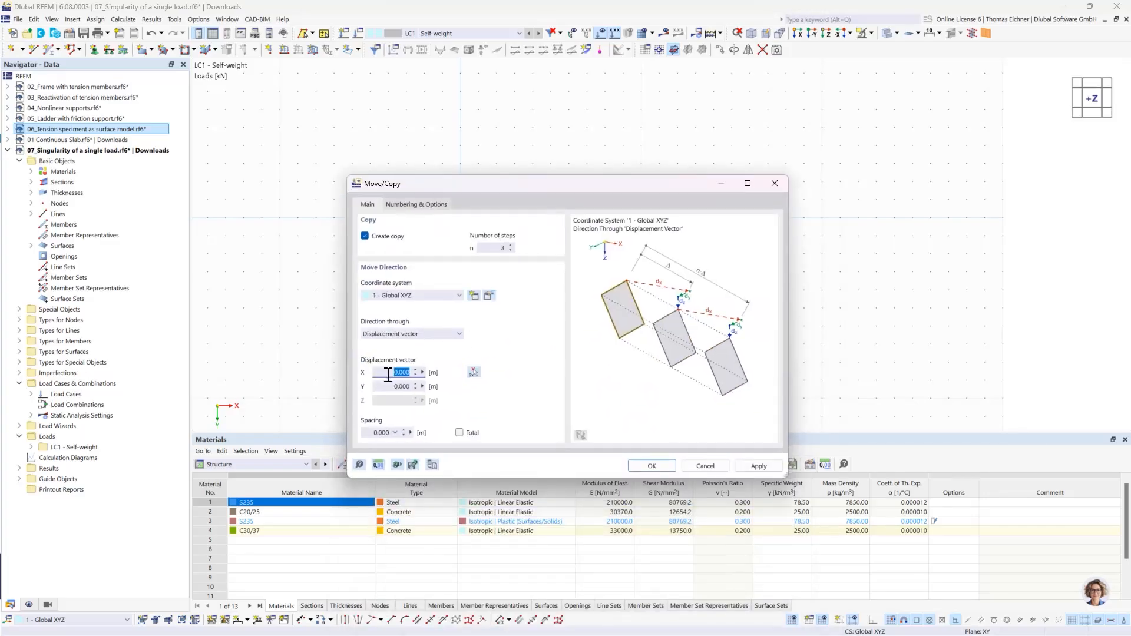
type("10")
left_click(661, 467)
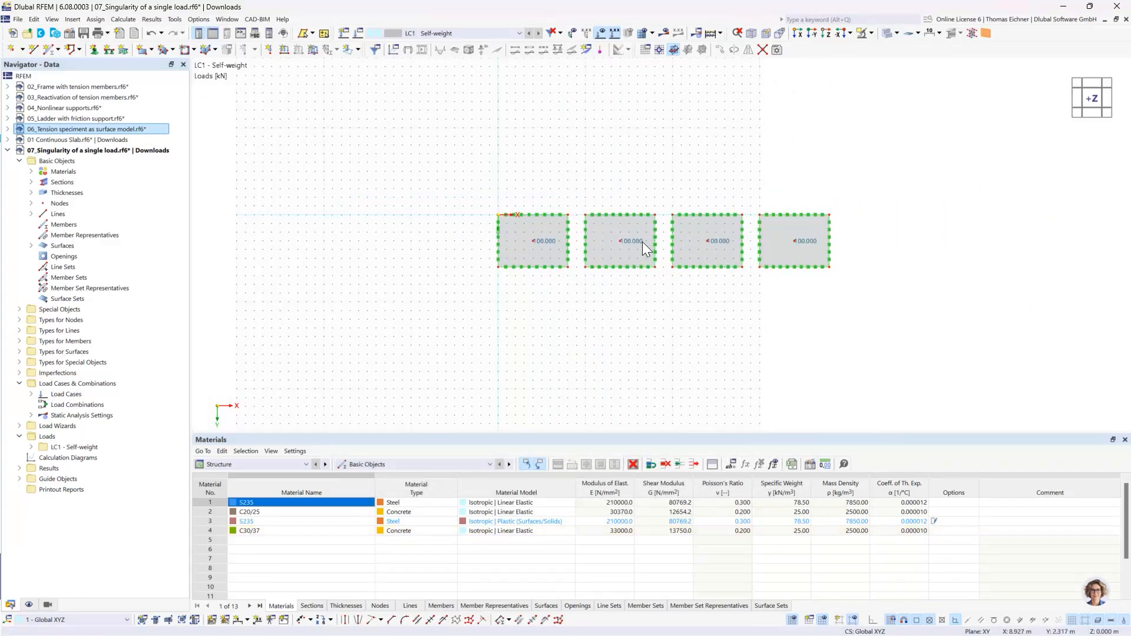
- Hide the work plane's grid behind the four plates
scroll(615, 187, "up", 2)
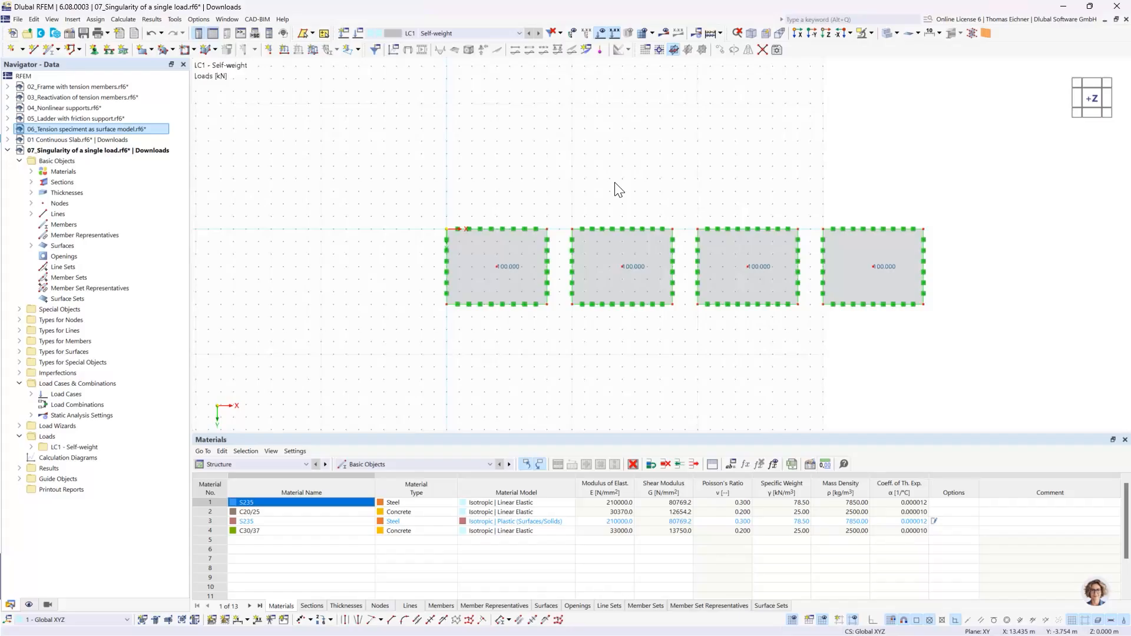
scroll(616, 188, "down", 1)
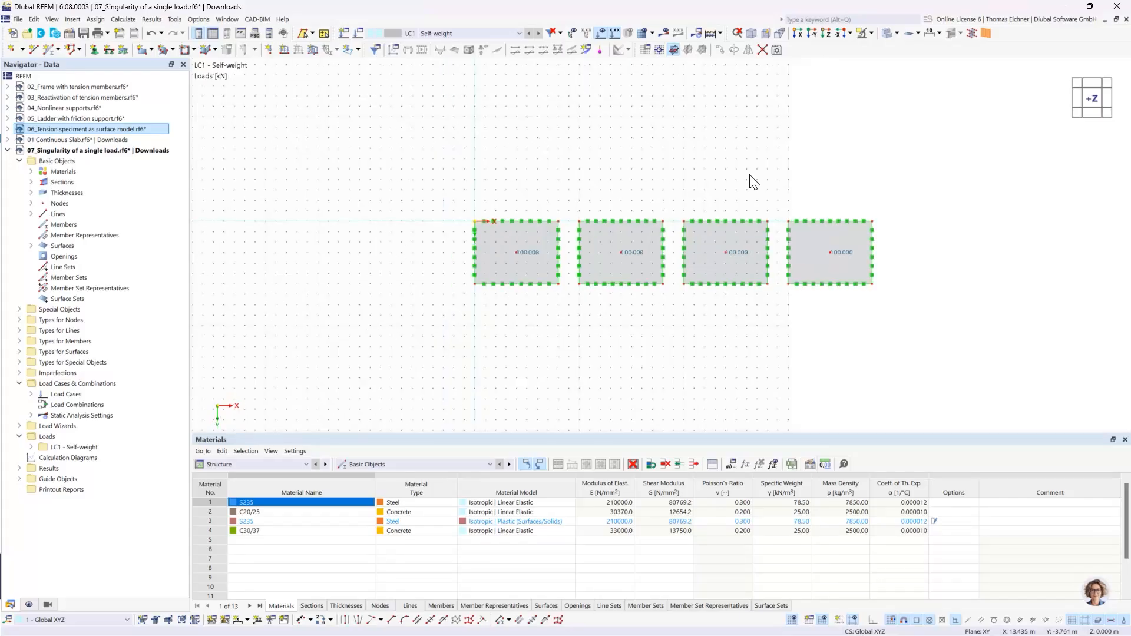
left_click(793, 621)
middle_click_drag(796, 162, 729, 160)
scroll(660, 210, "up", 1)
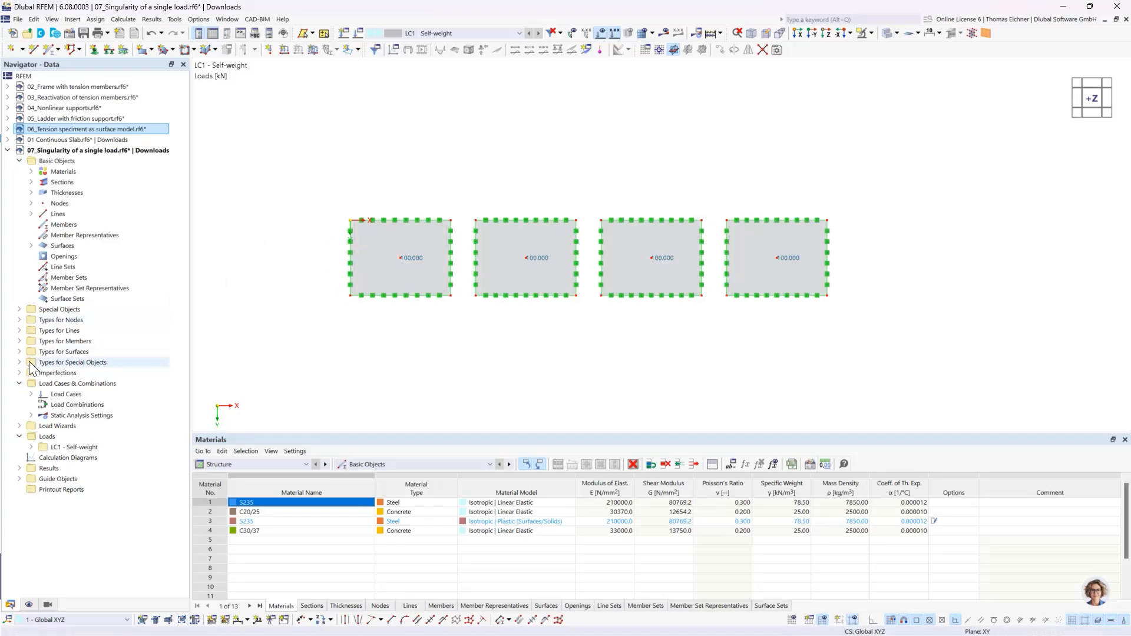
- Create a surface mesh refinement with a target FE length of 2 m and assign it to surface 1
double_click(64, 352)
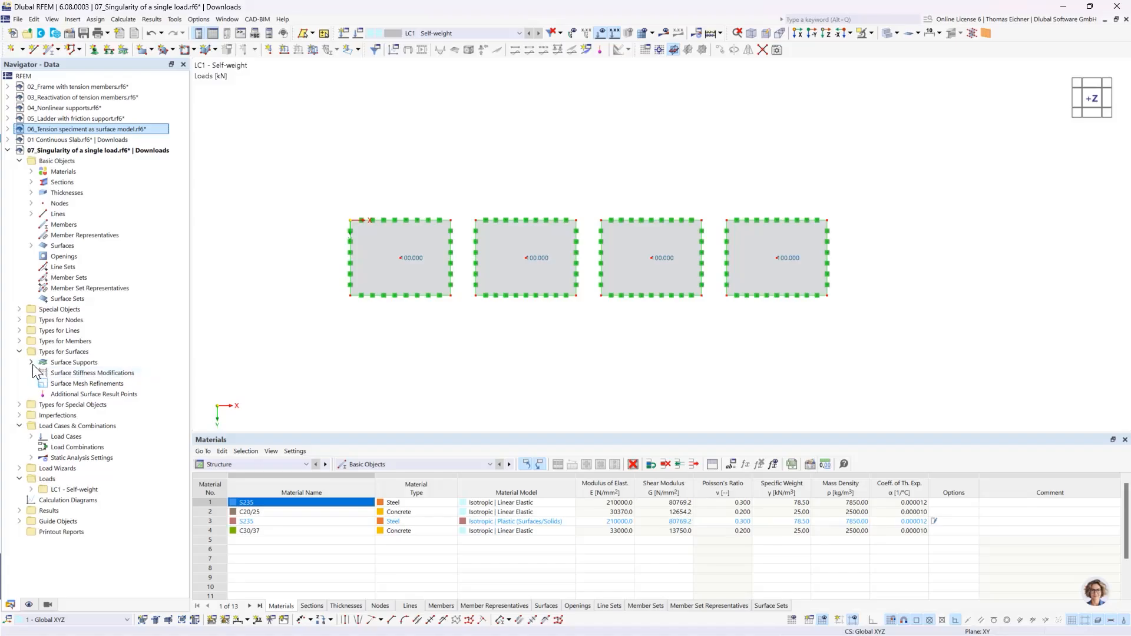
double_click(62, 383)
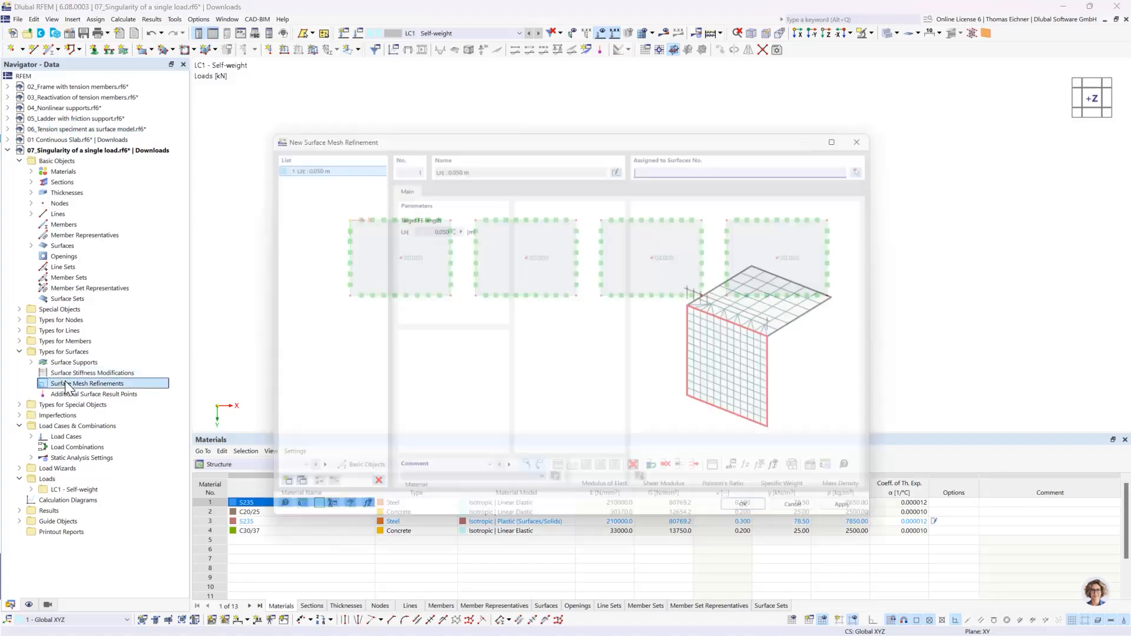
double_click(415, 219)
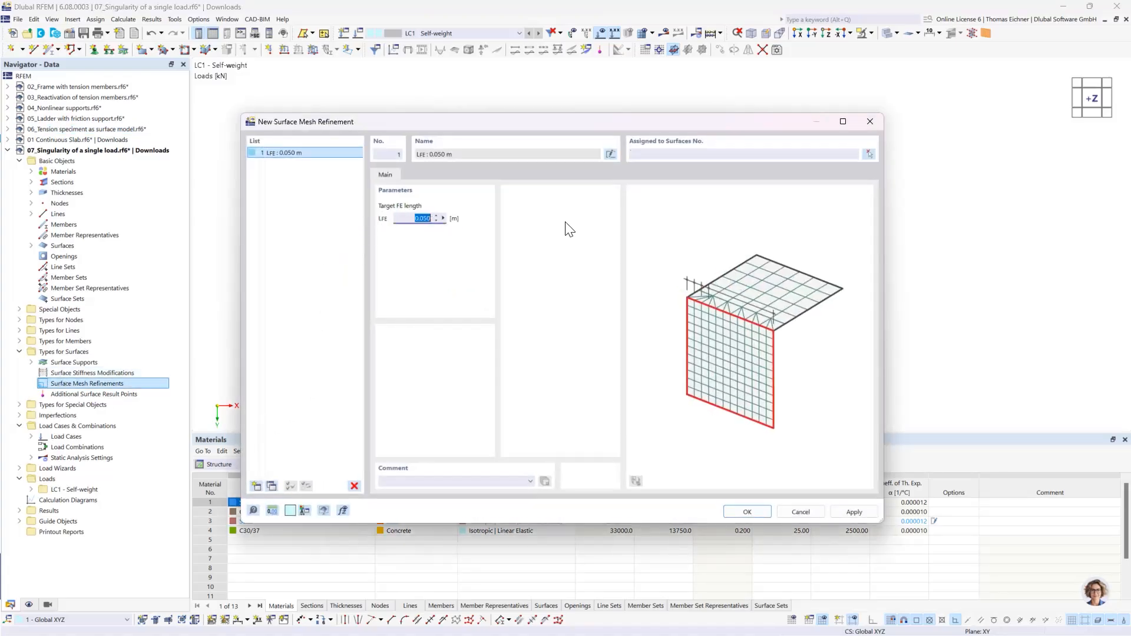
type("2")
left_click(761, 155)
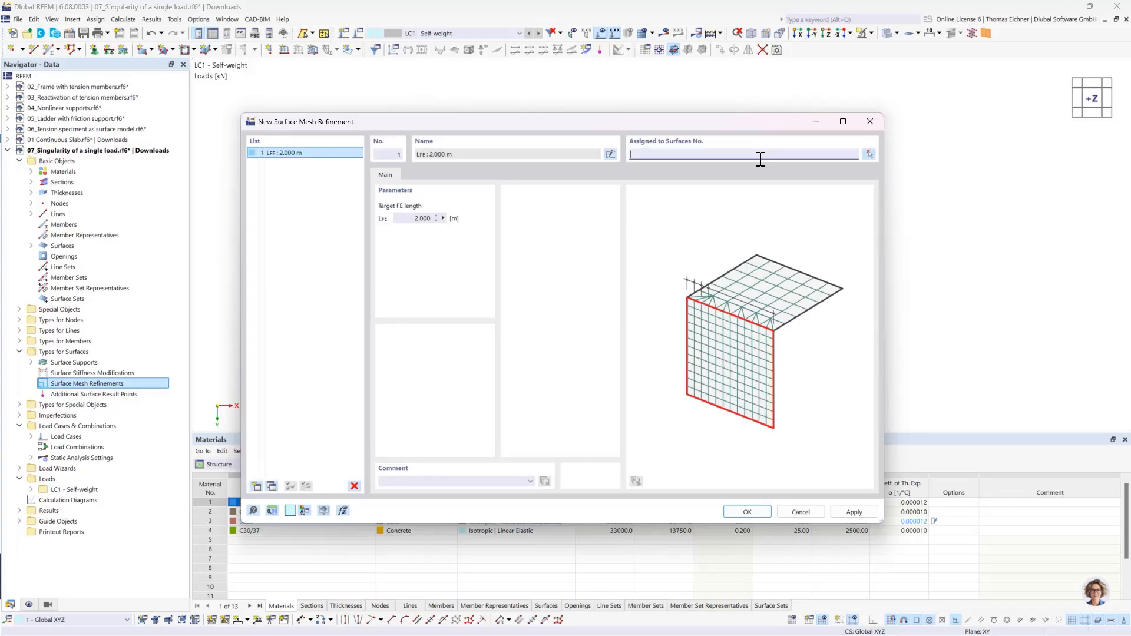
type("1")
- Copy the mesh refinement, set its target FE length to 1 m and assign it to surface 2
left_click(270, 487)
double_click(418, 219)
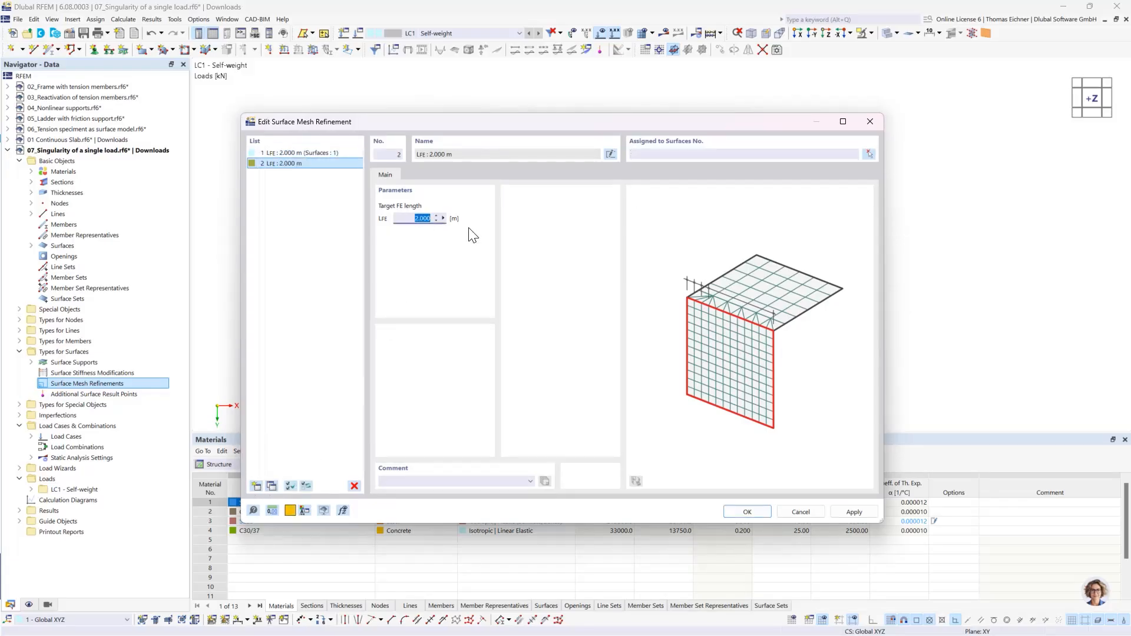
type("1")
left_click(672, 155)
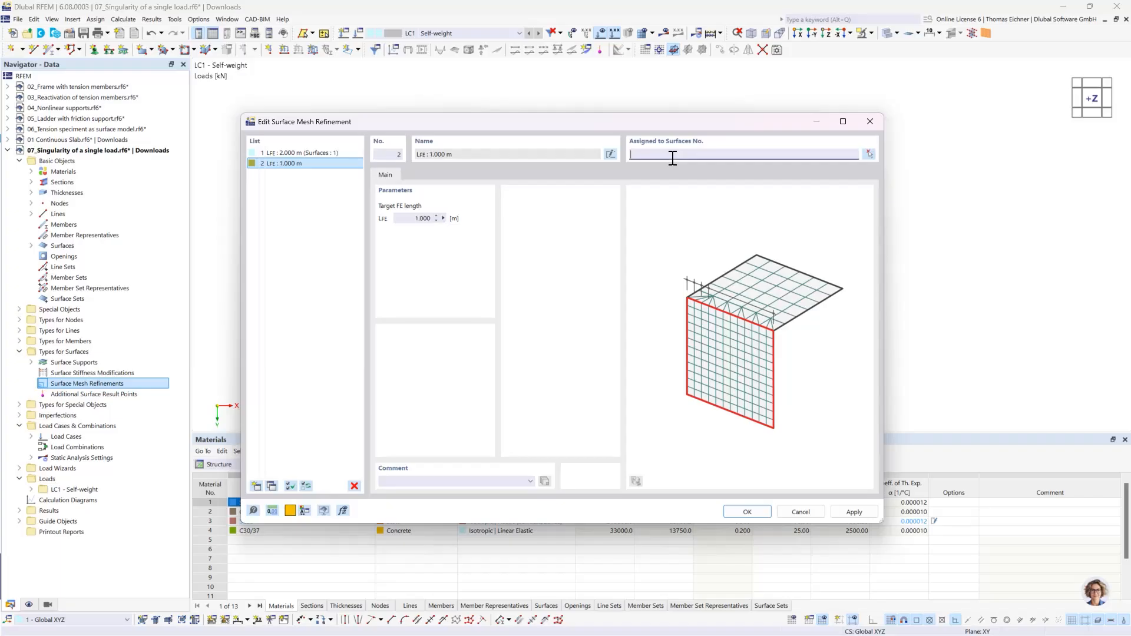
- Add a third mesh refinement as a copy with a target FE length of 0.5 m, assigned to surface 3
left_click(270, 486)
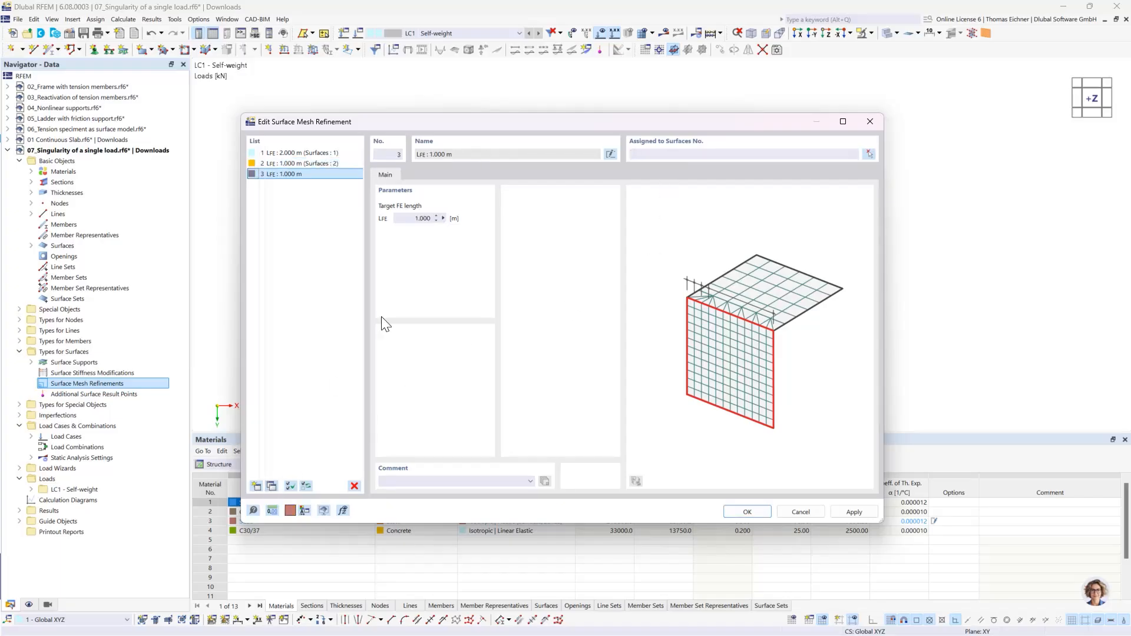
double_click(417, 219)
type("0")
left_click(748, 154)
- Add a fourth mesh refinement with a target FE length of 0.25 m for surface 4 and confirm all refinements
left_click(270, 489)
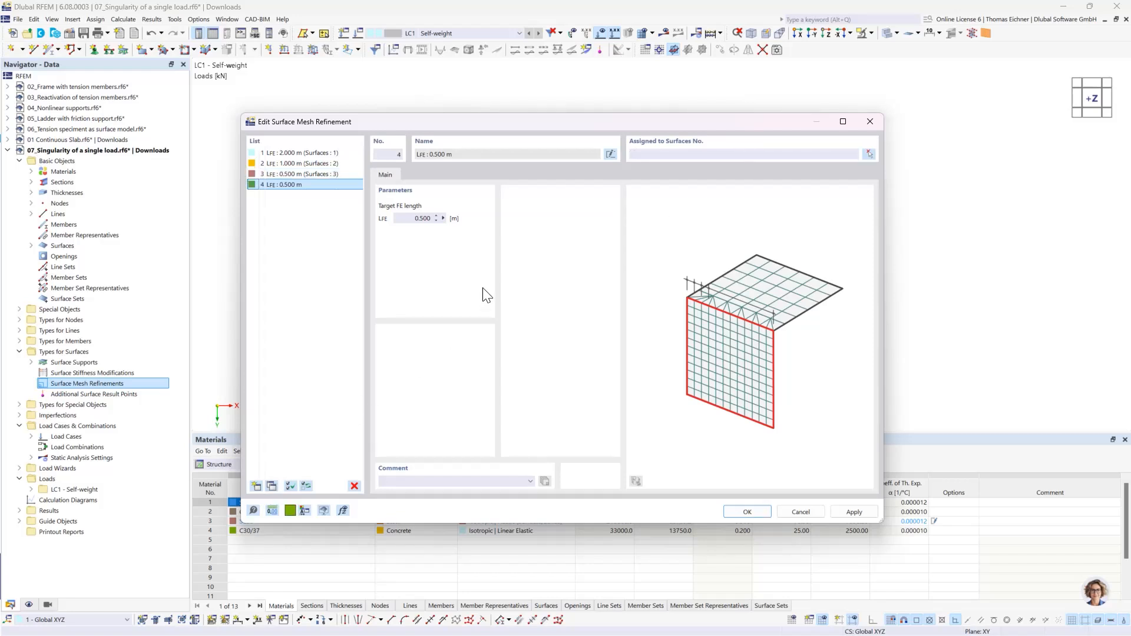
left_click(410, 219)
type("0,25")
left_click(645, 154)
type("4")
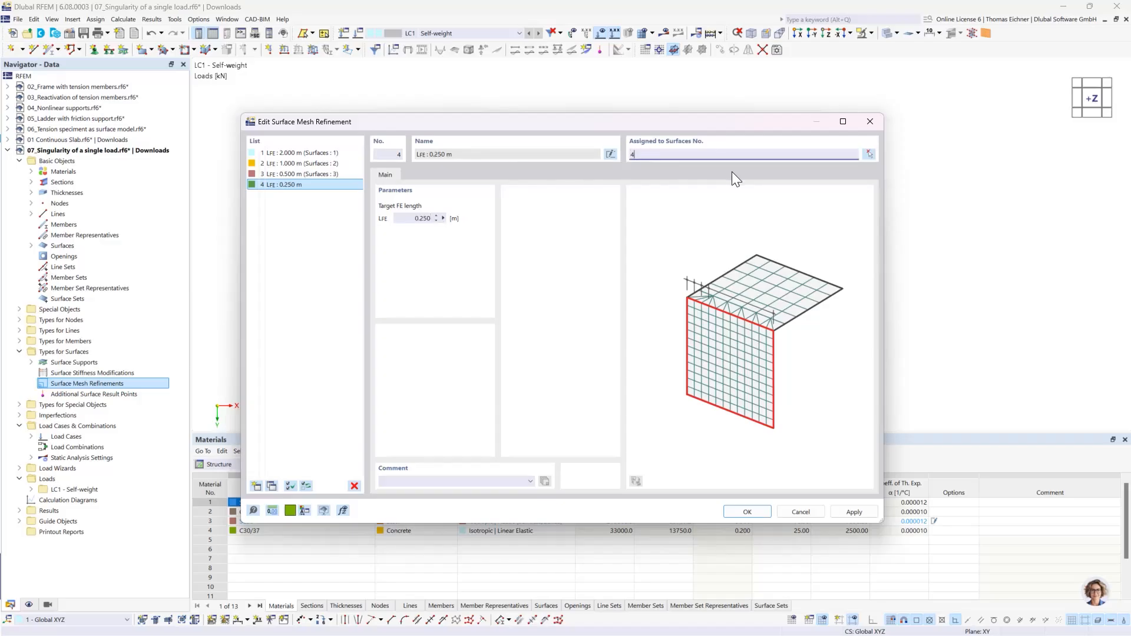
left_click(747, 512)
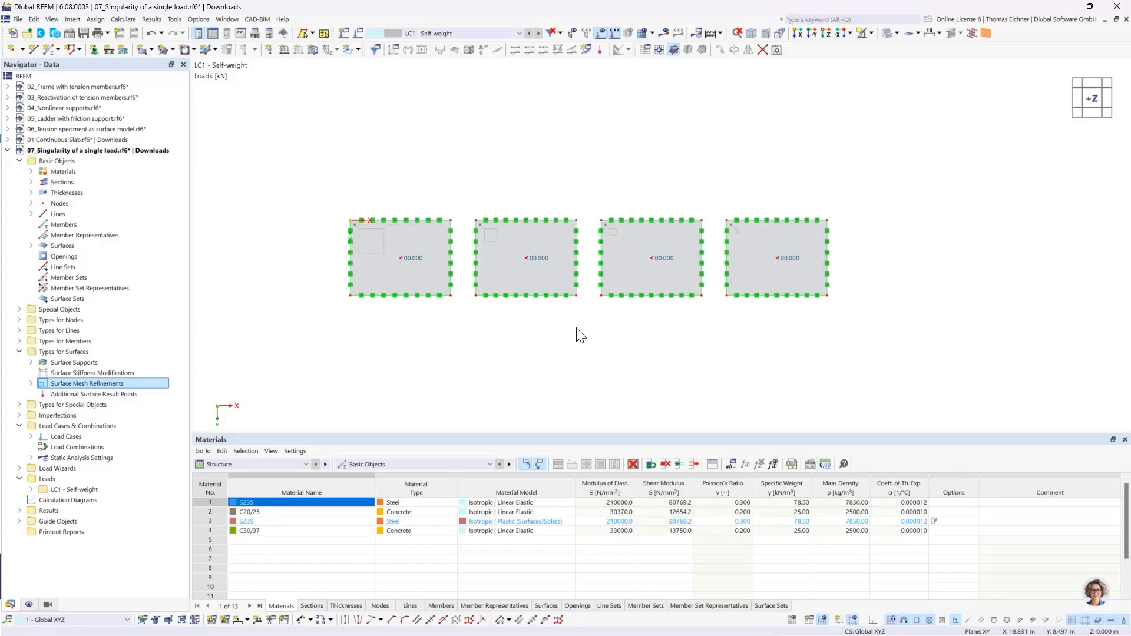
- Create a result section through all plate centers from X 0, Y 3 m to X 38, Y 3 m, projected in global Z
left_click(19, 310)
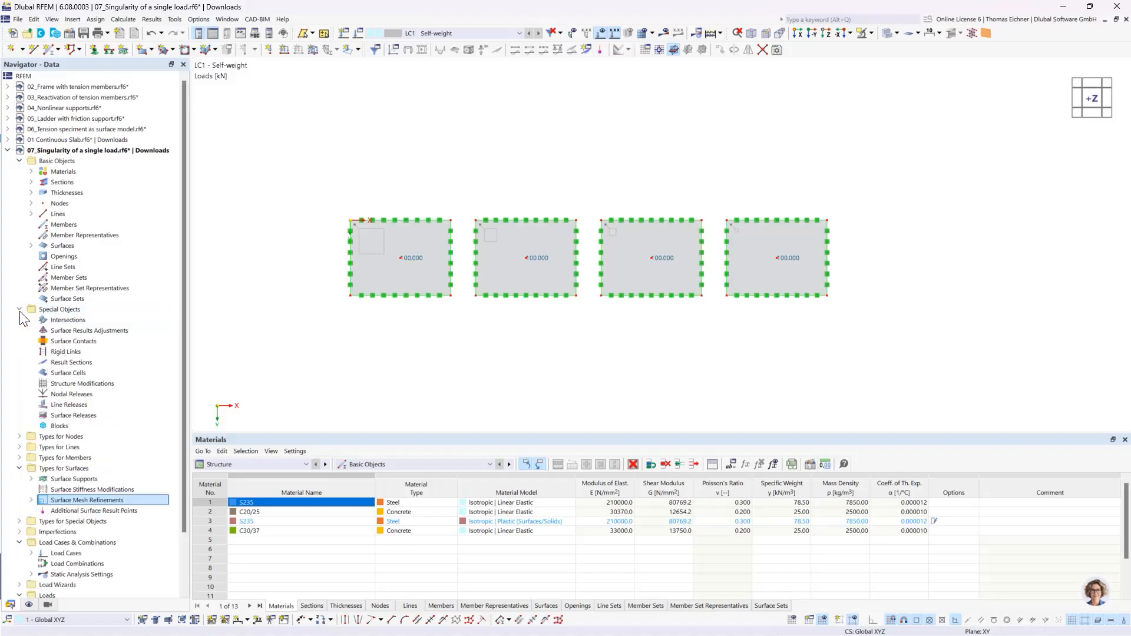
left_click(58, 311)
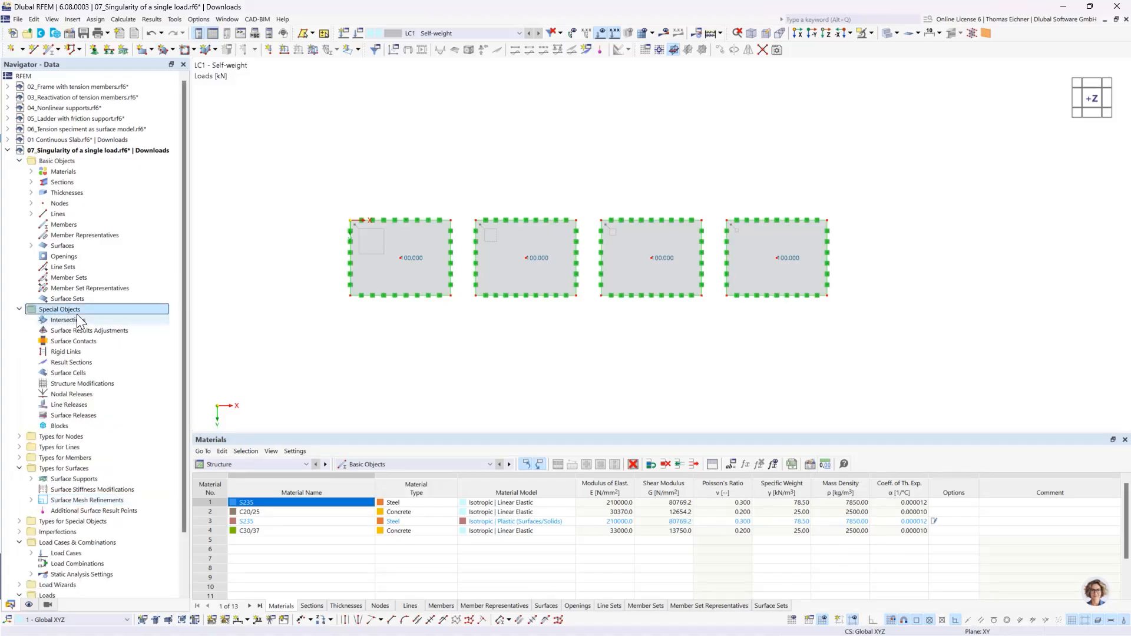
double_click(72, 365)
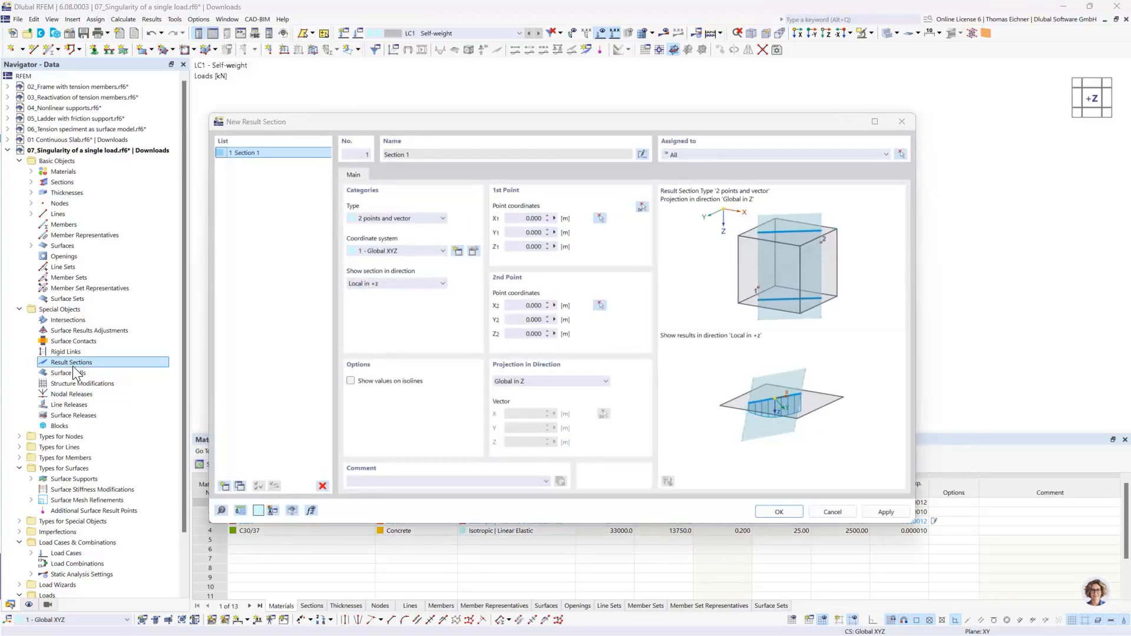
left_click(641, 208)
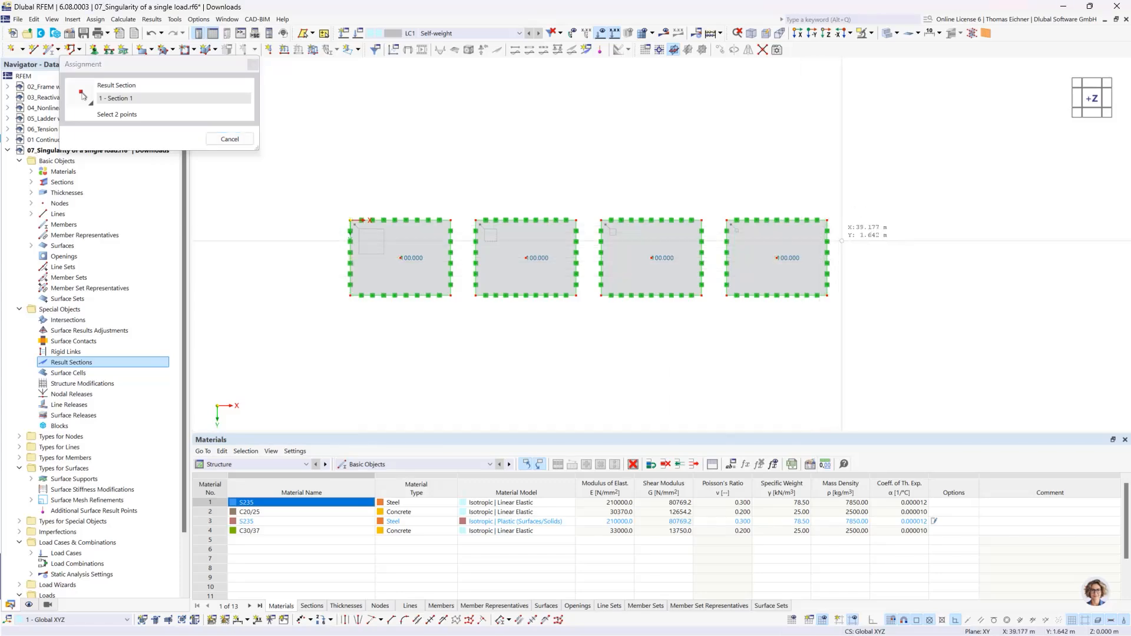
left_click(827, 259)
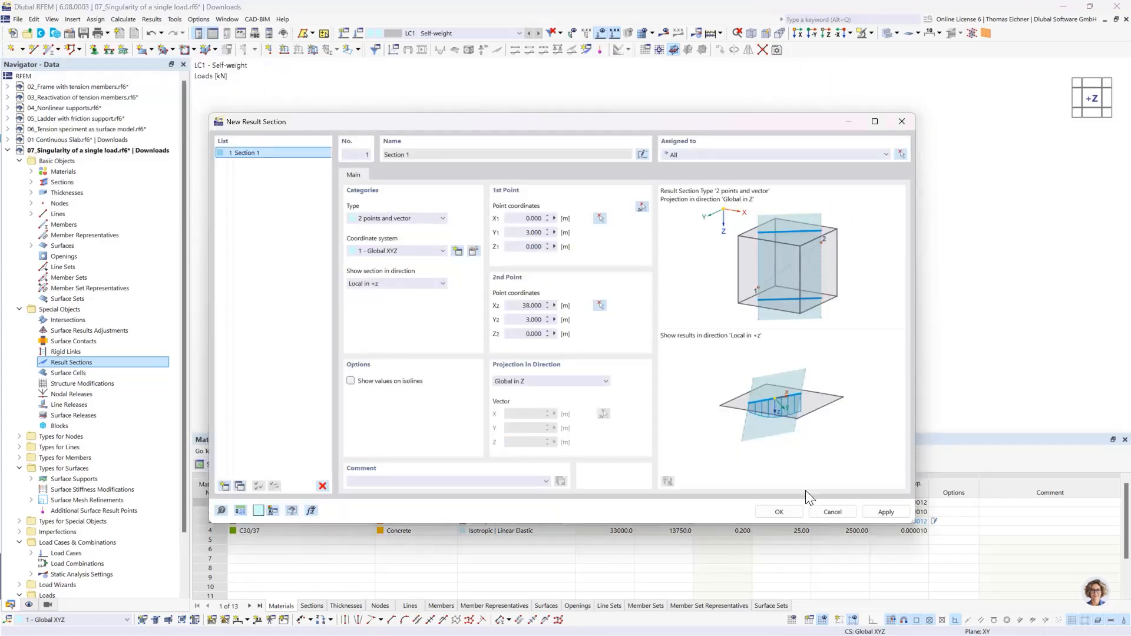
left_click(779, 512)
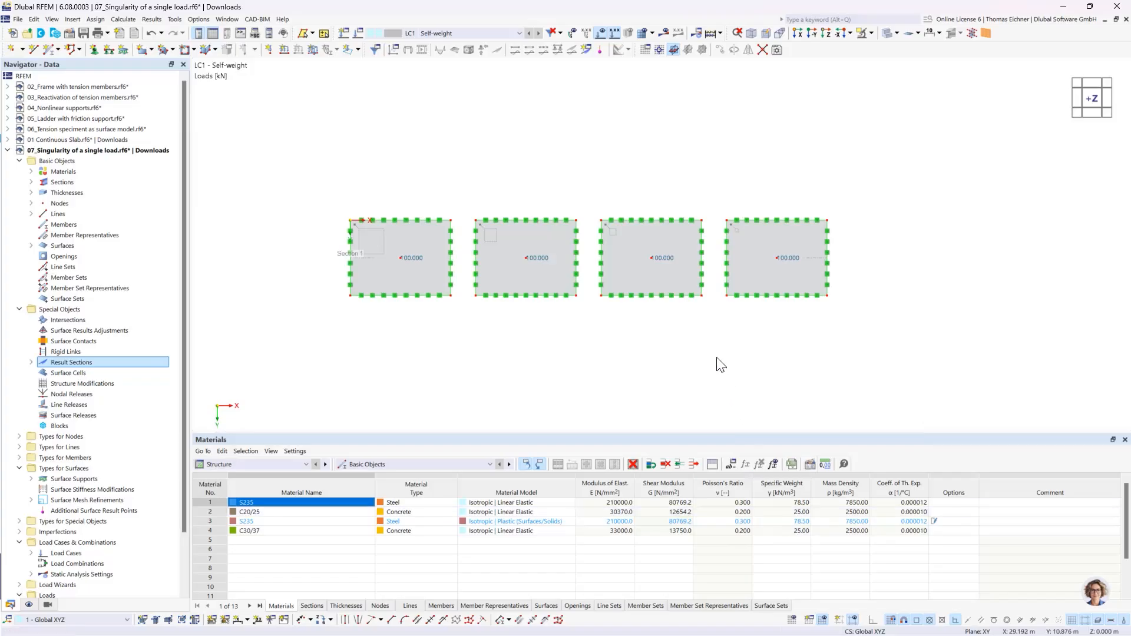
- Deactivate the self-weight in load case LC1 and calculate the load case
left_click(358, 33)
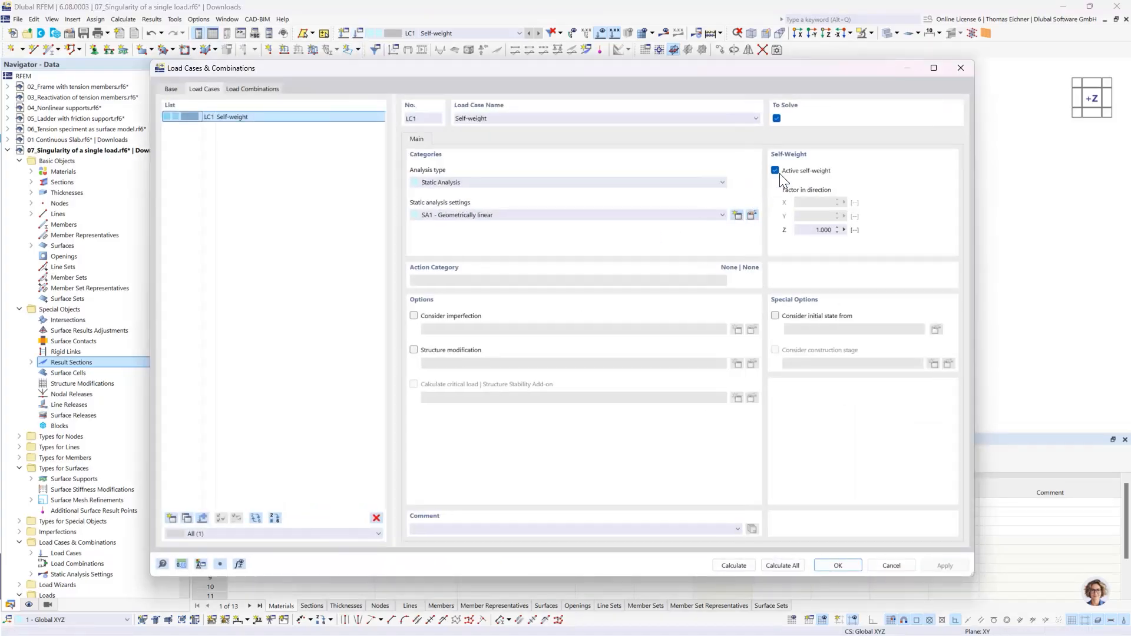
left_click(776, 171)
left_click(738, 566)
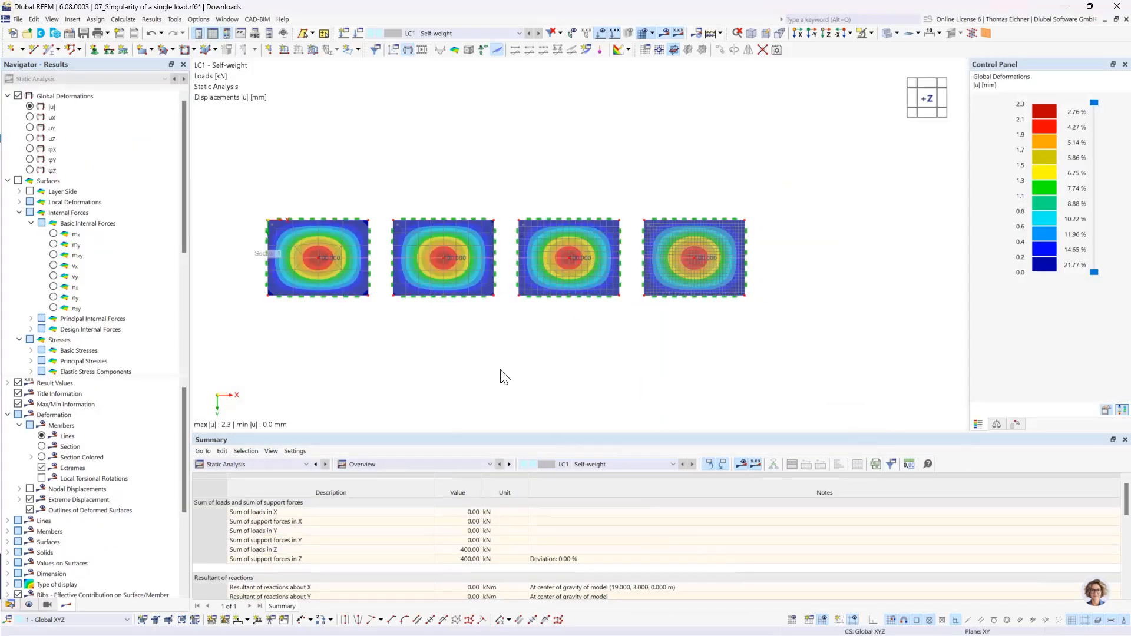
- Show the total displacements |u| in the reverse Y view and label the result sections with local extremes
scroll(481, 354, "up", 1)
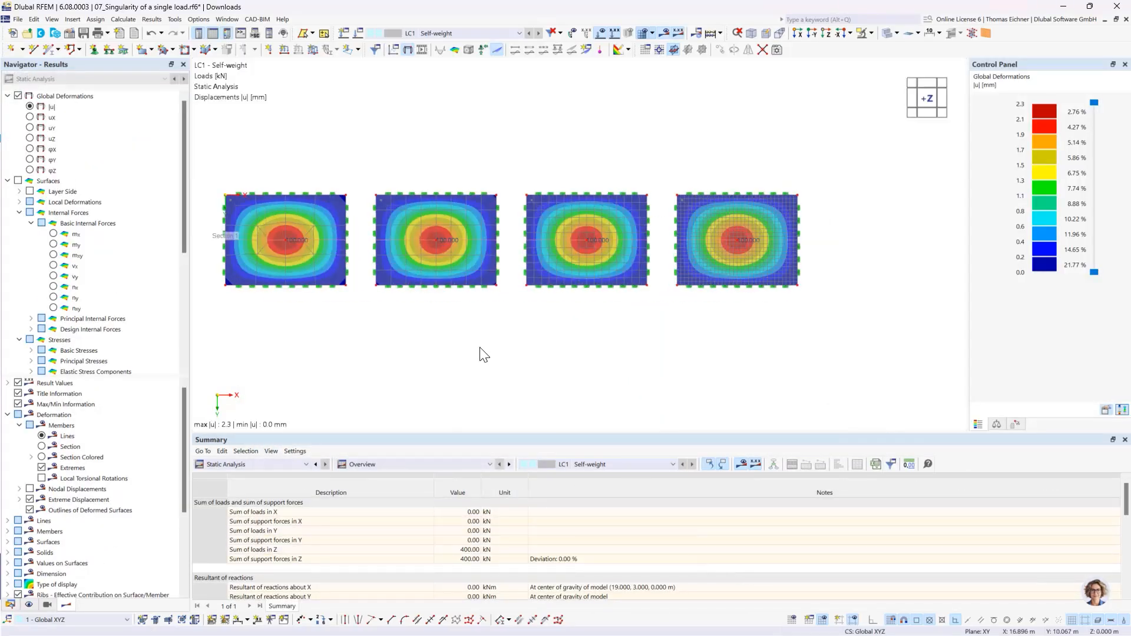
left_click(29, 107)
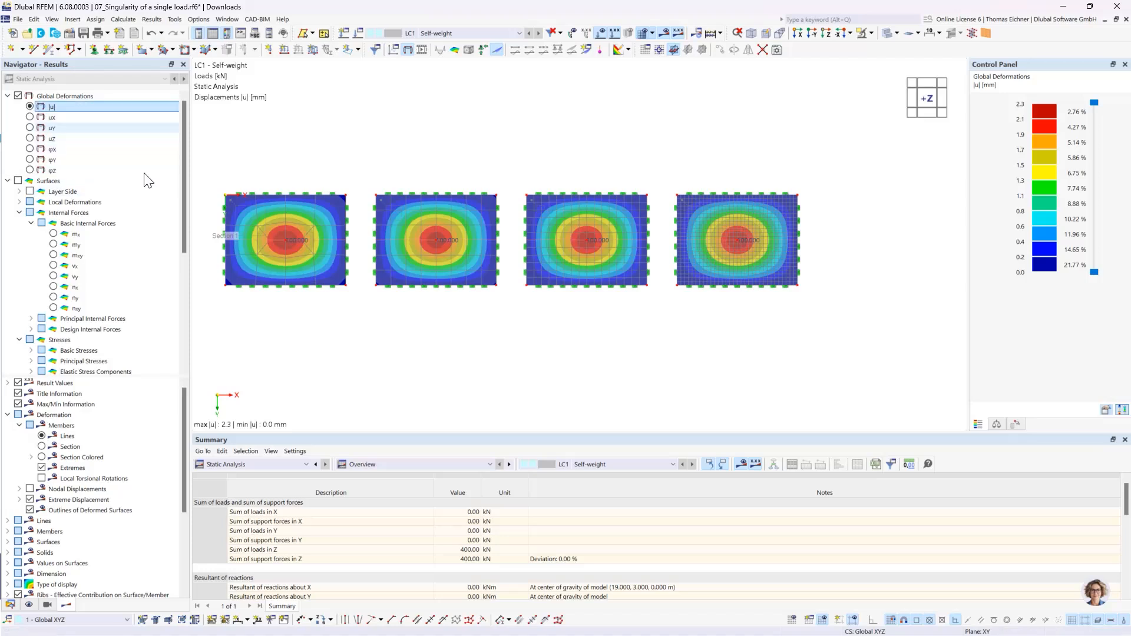
left_click(814, 33)
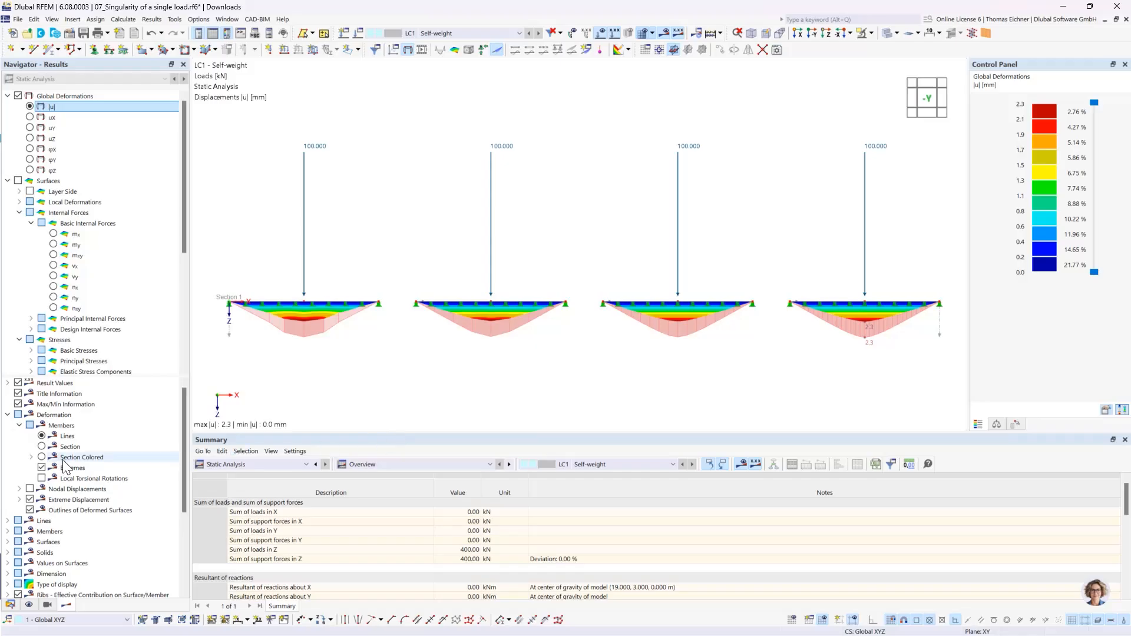
scroll(56, 589, "down", 4)
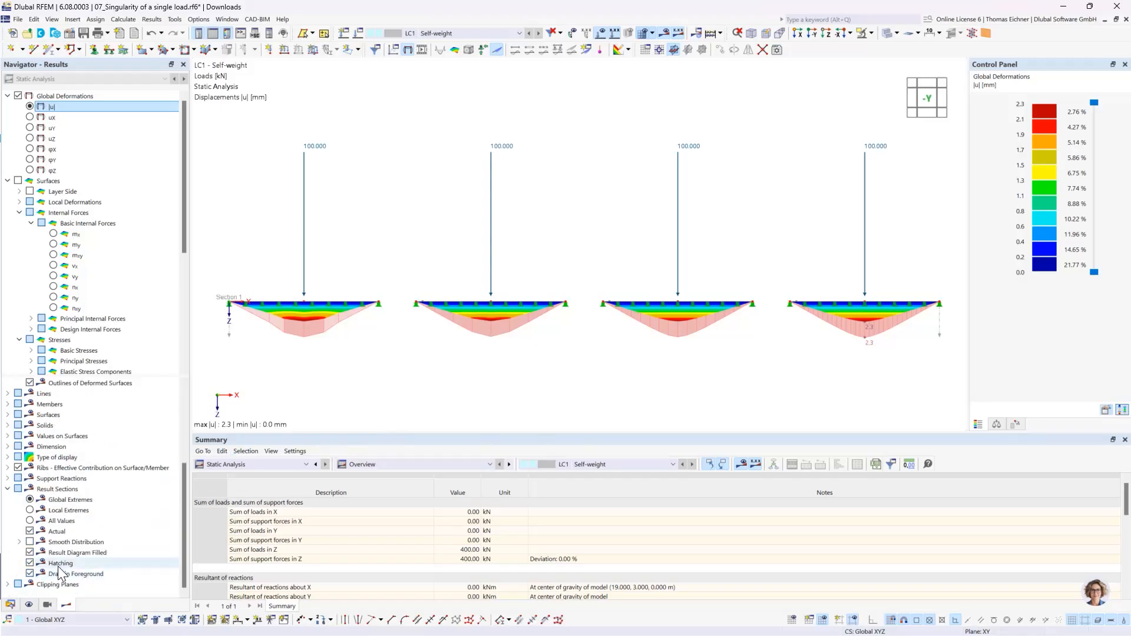
left_click(30, 510)
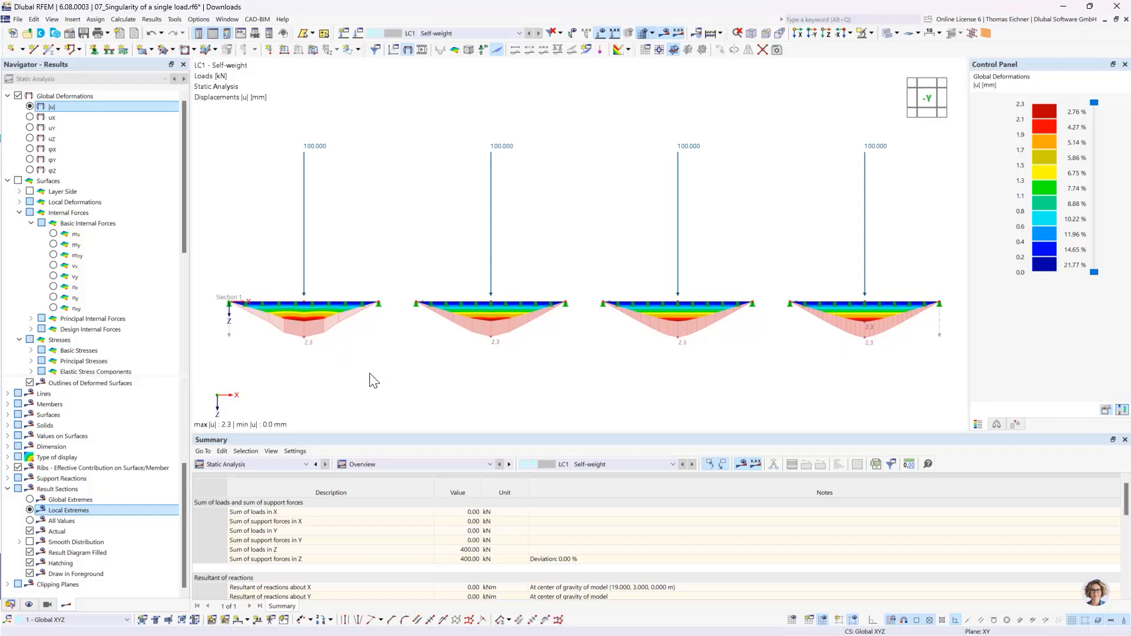
- Show the surface moments mx and open the result diagrams for result section 1
left_click(53, 235)
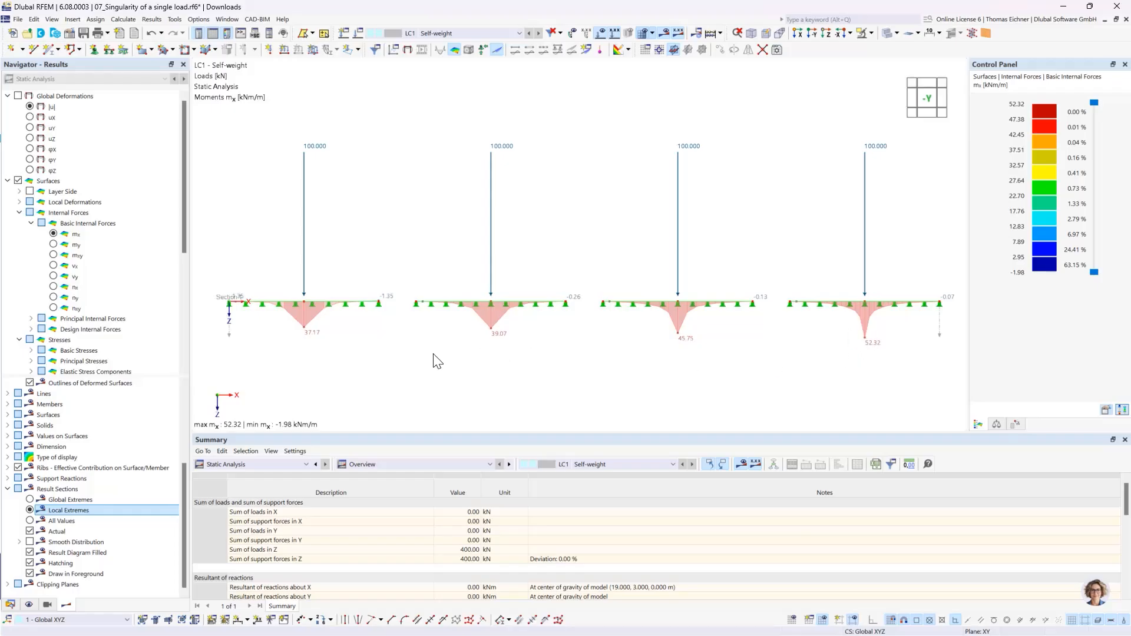
right_click(229, 337)
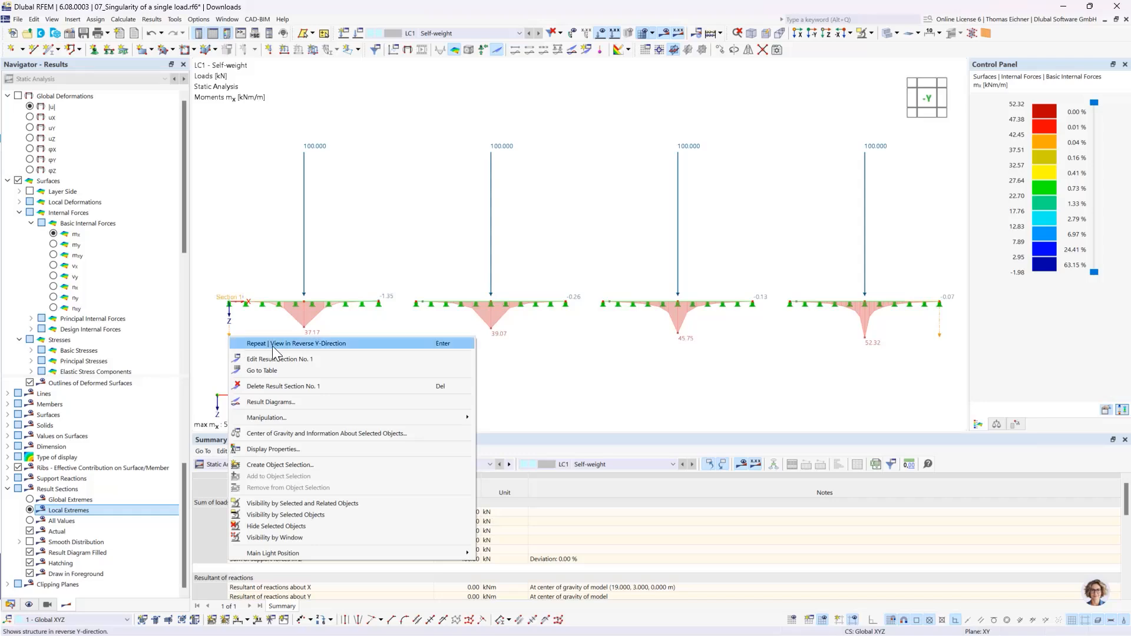
mouse_move(277, 419)
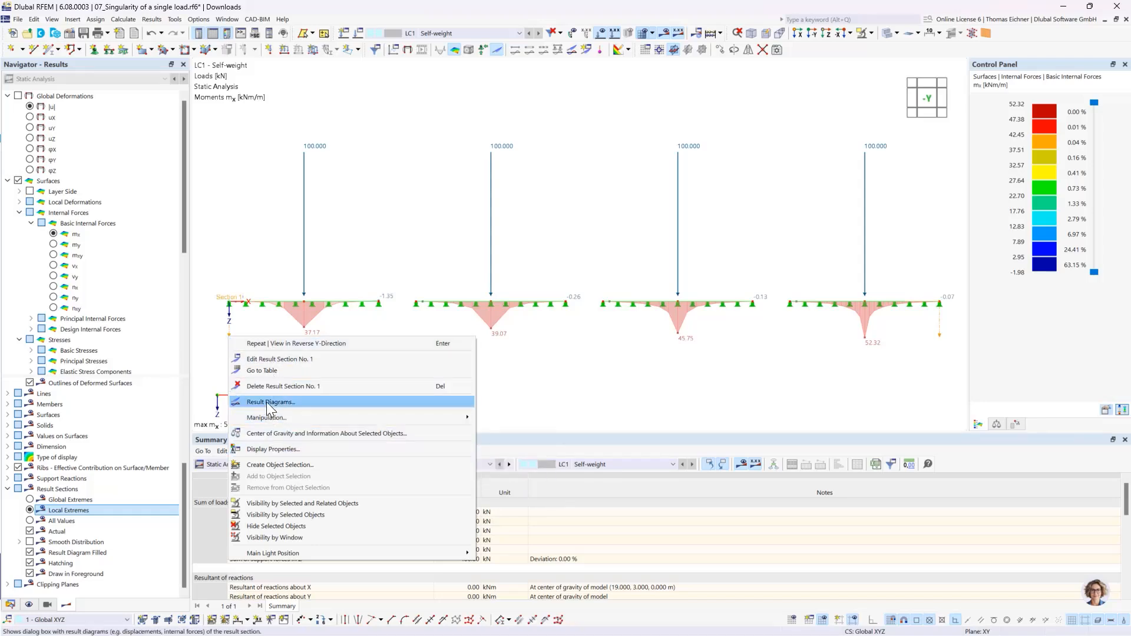
left_click(270, 403)
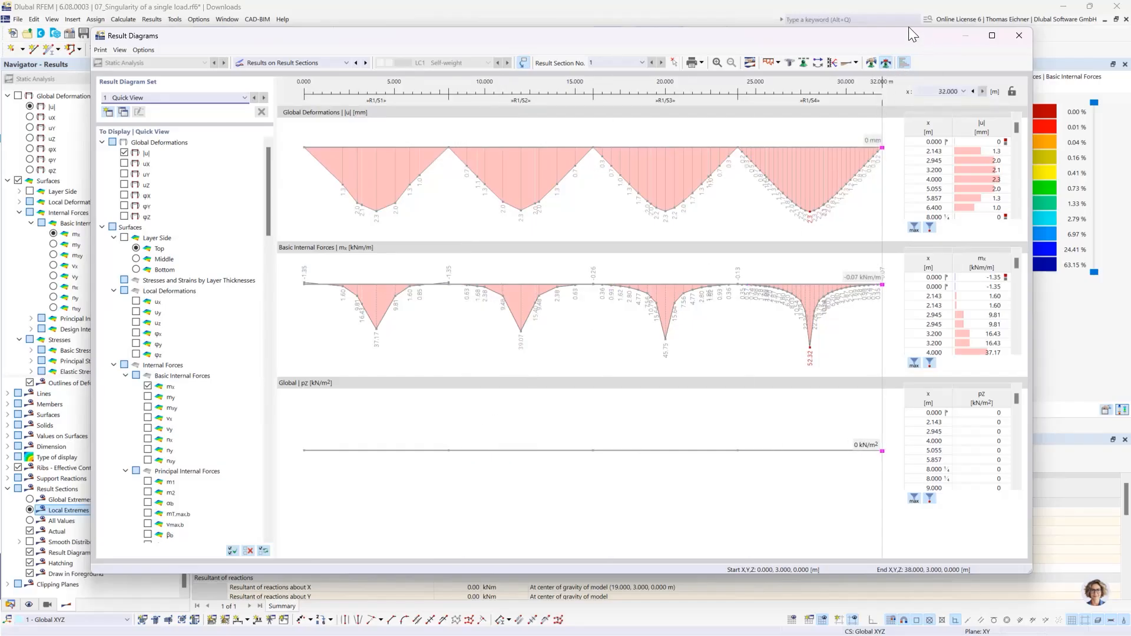
left_click_drag(927, 35, 916, 43)
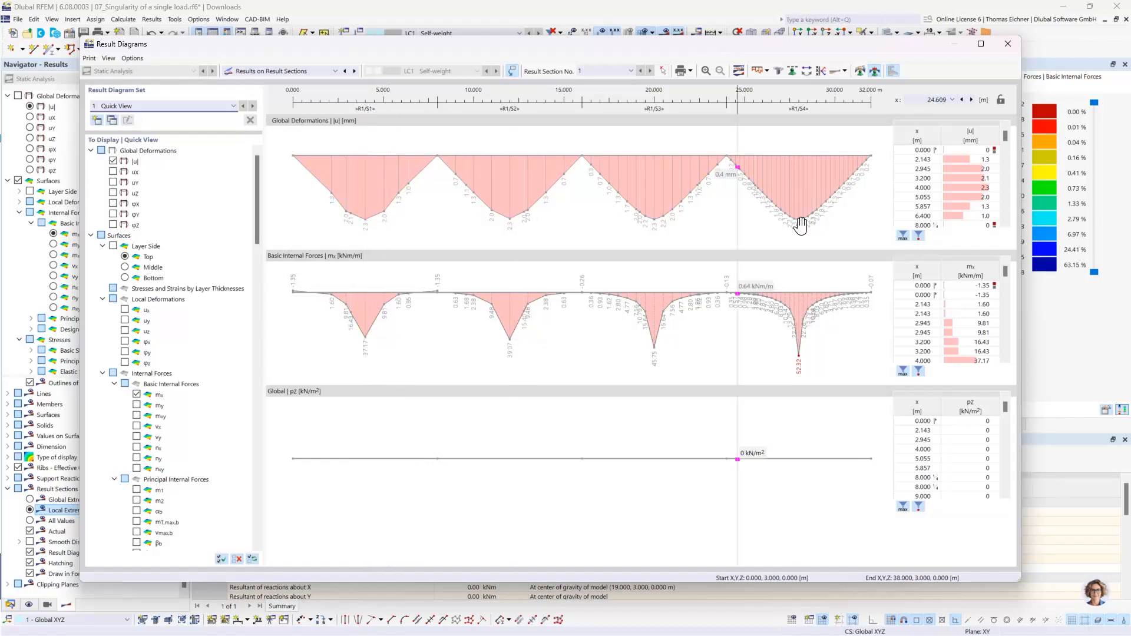
- Define the first constant smooth range of the result diagrams from 3.5 m to 4.5 m
left_click(860, 71)
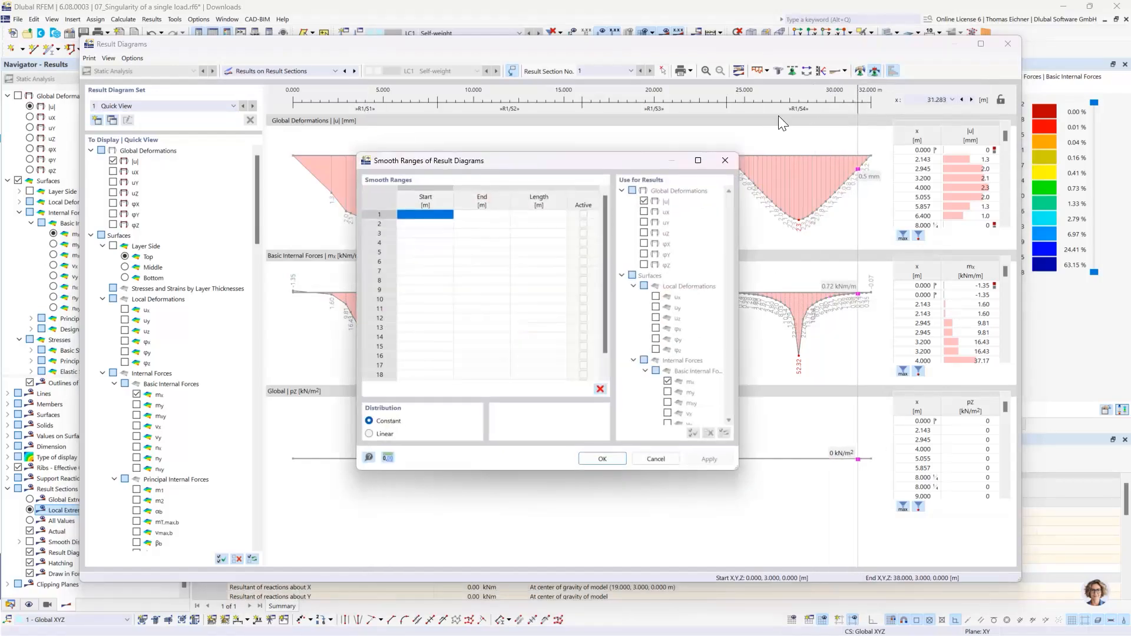
left_click(442, 215)
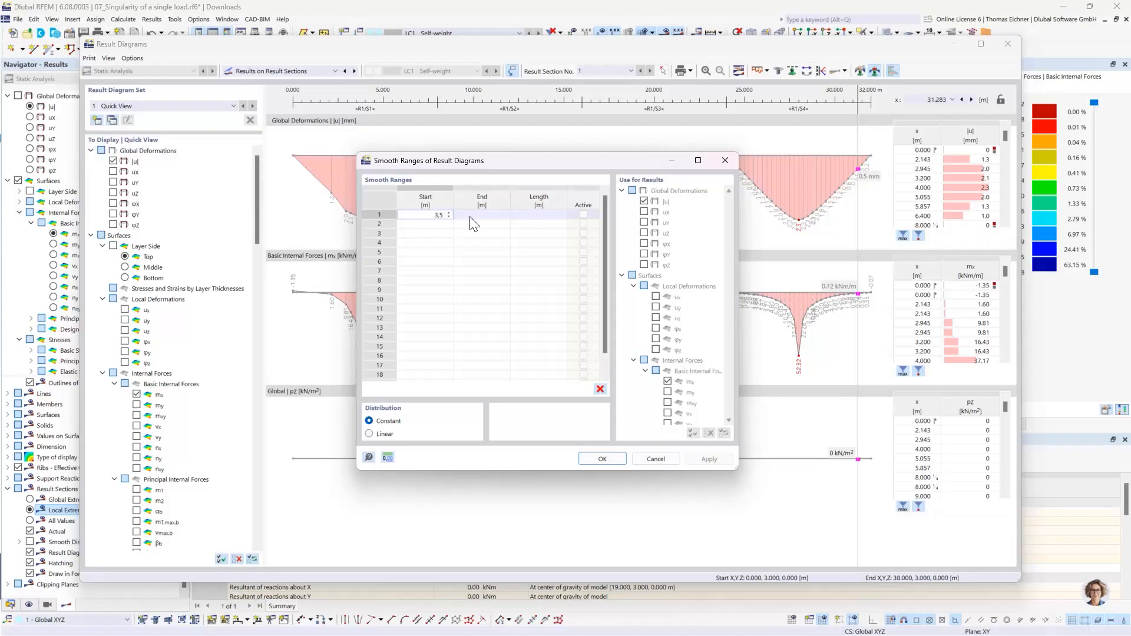
left_click(472, 218)
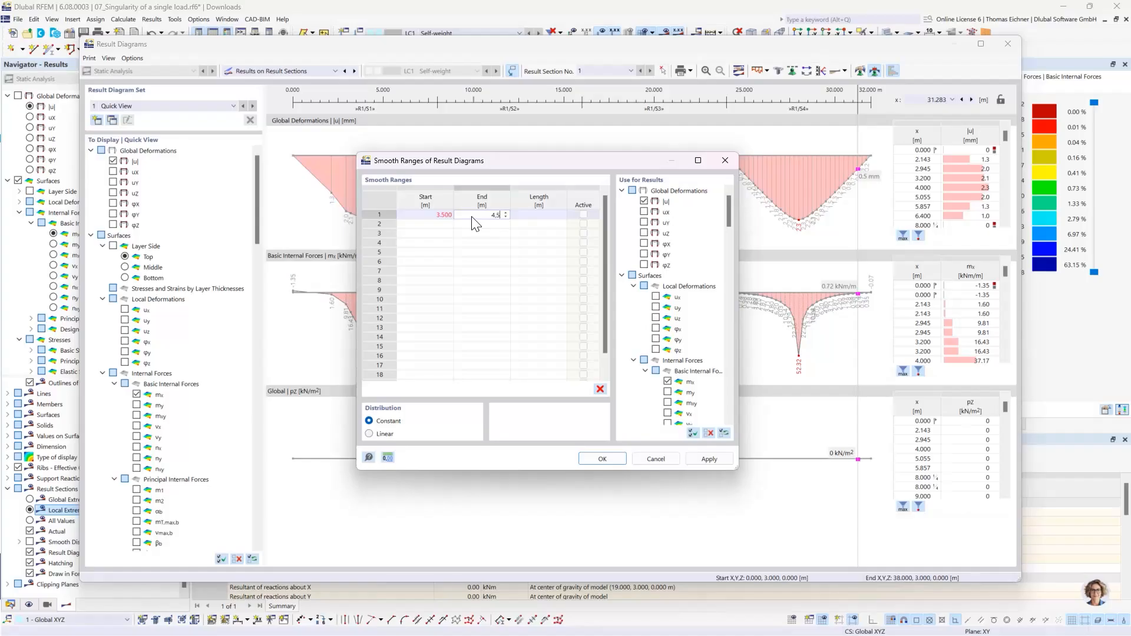
type("4,5")
key("Return")
- Add a second smooth range from 11.5 m to 12.5 m and a third from 19.5 m to 20.5 m
left_click_drag(473, 161, 454, 297)
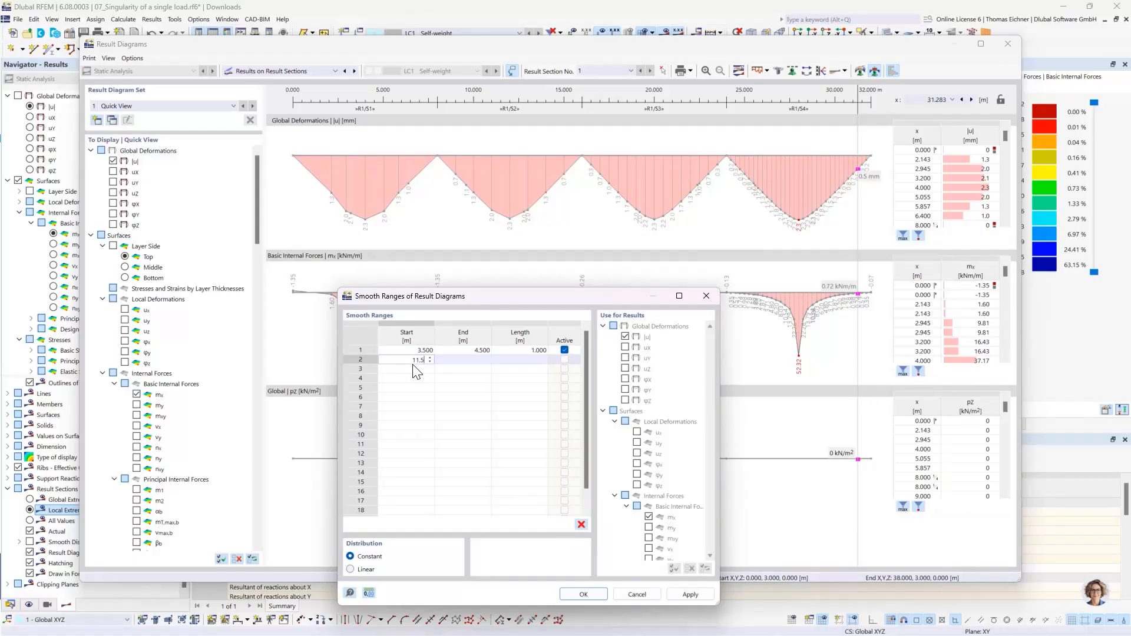
left_click(464, 359)
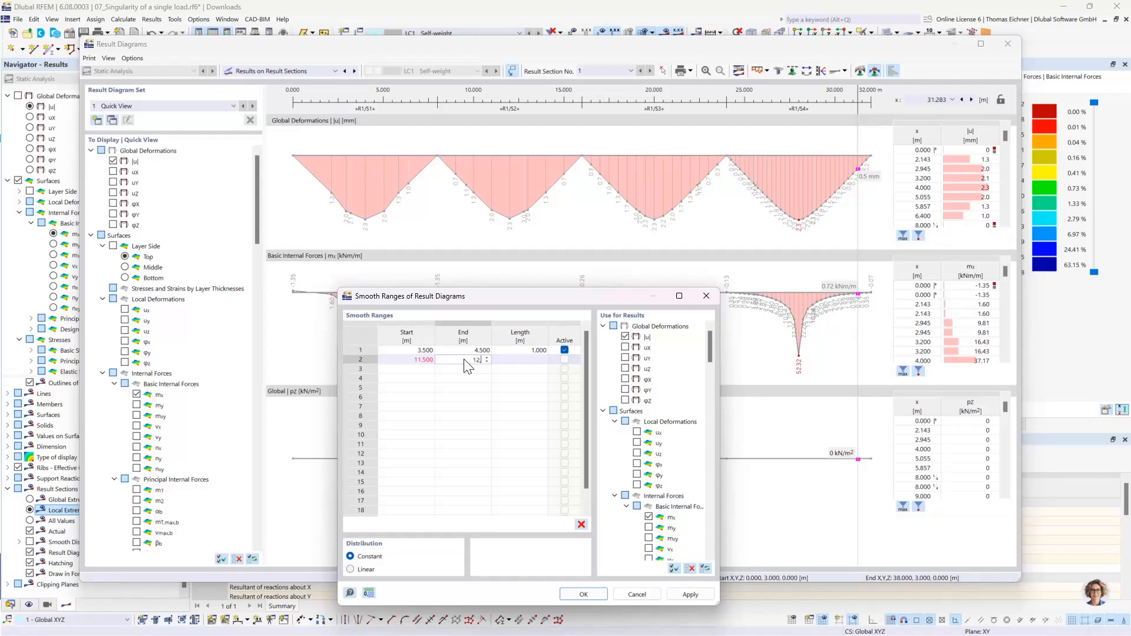
type("12,5")
left_click(426, 369)
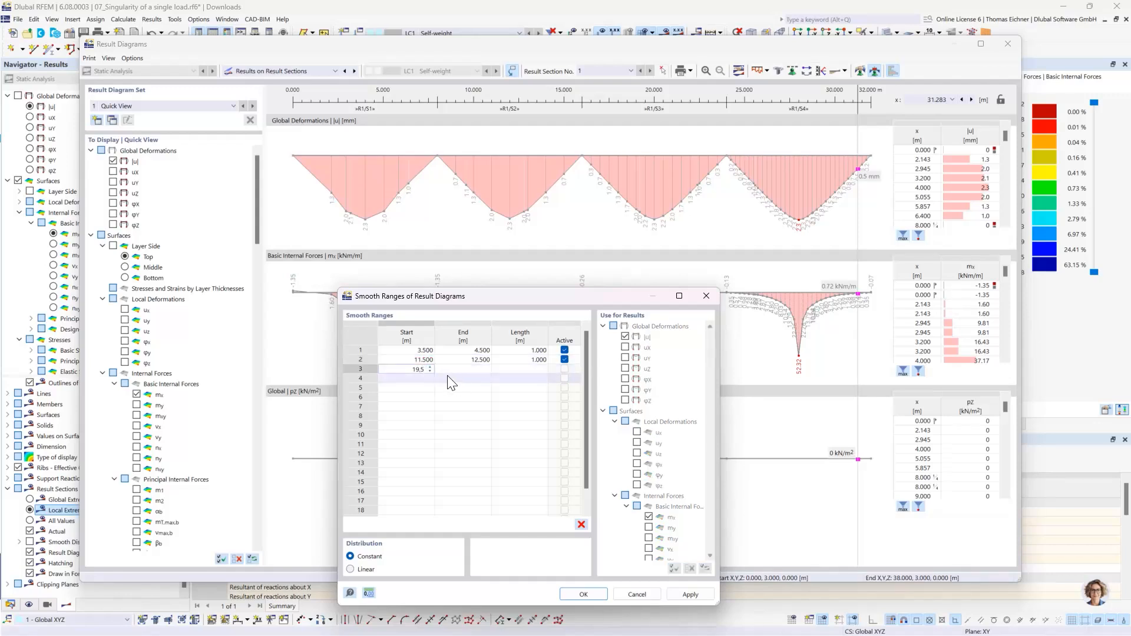
left_click(468, 372)
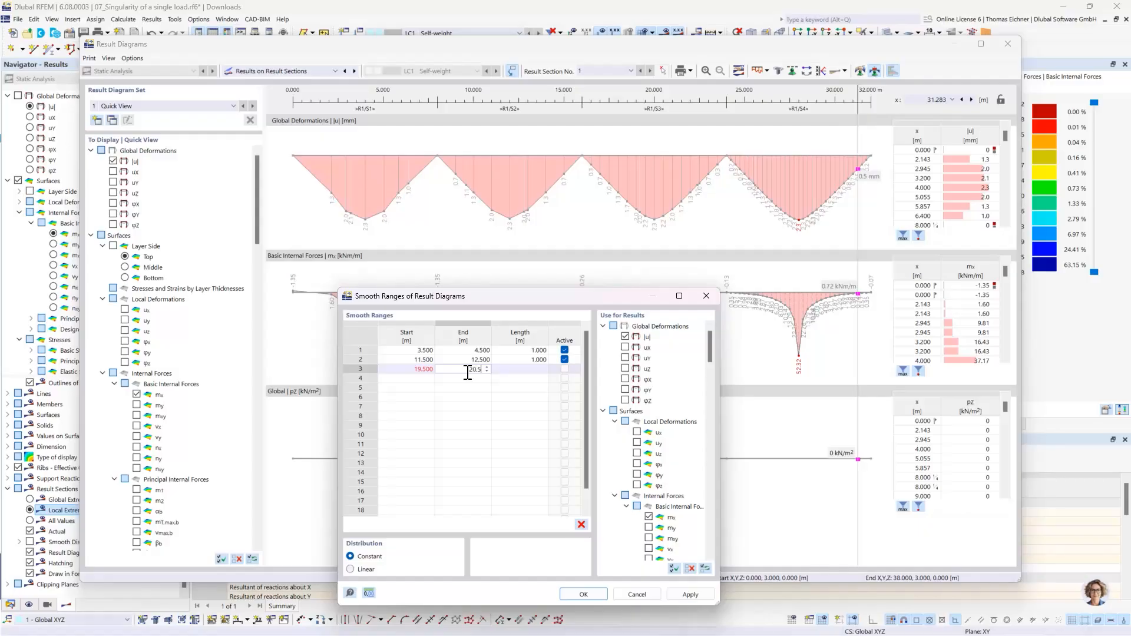
- Add a fourth smooth range from 27.5 m to 28.5 m
left_click(422, 380)
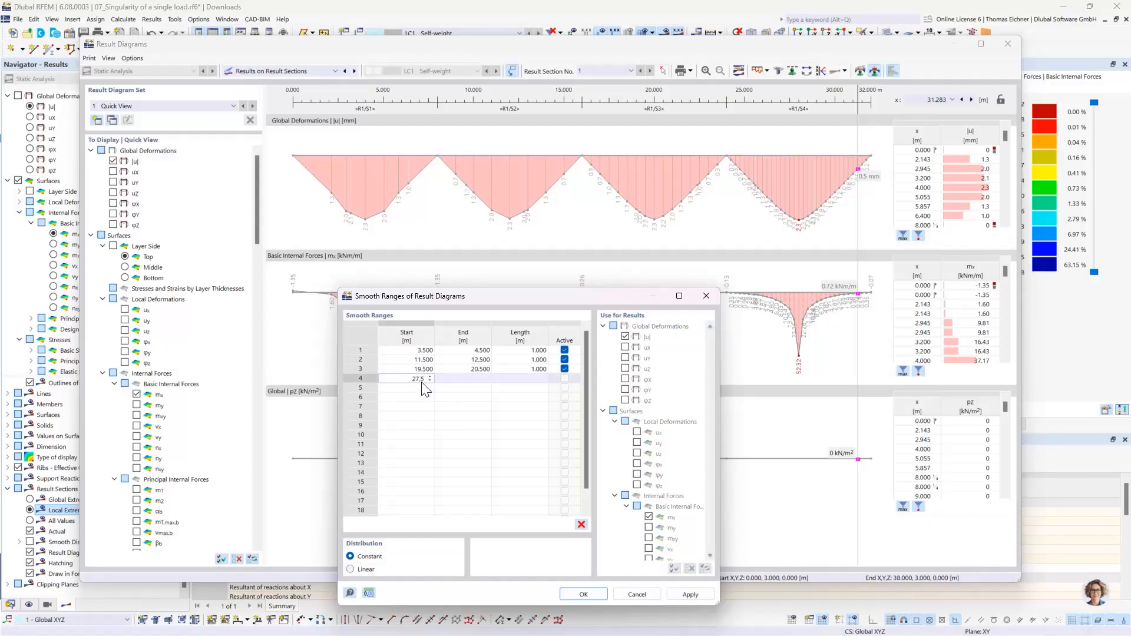
type("27,5")
key("Tab")
type("2")
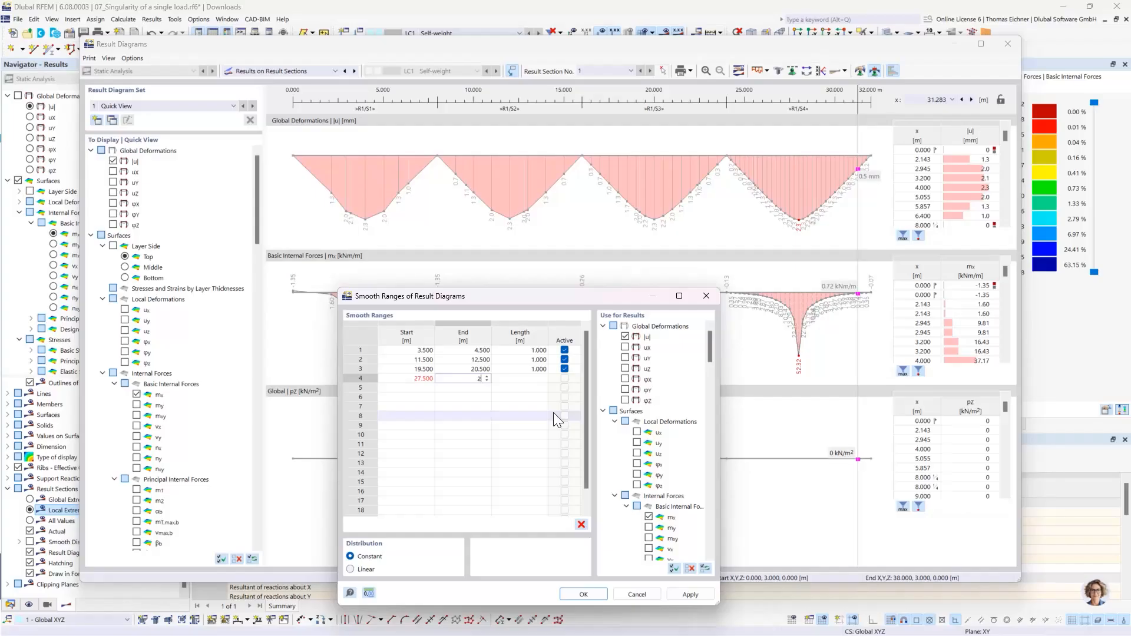
type("8,5")
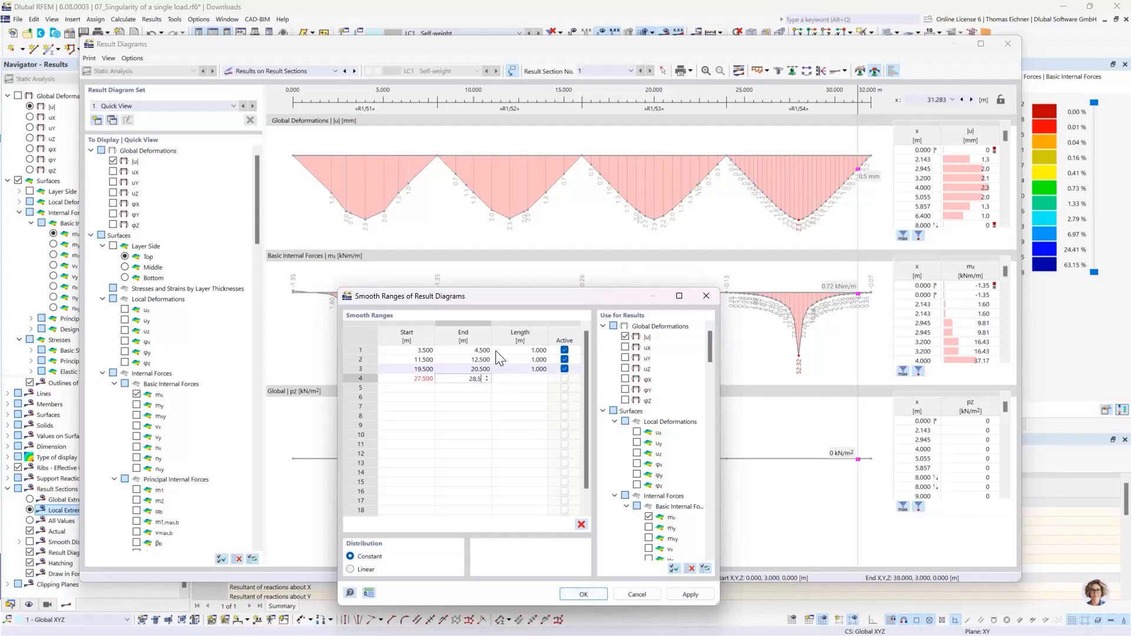
key("Return")
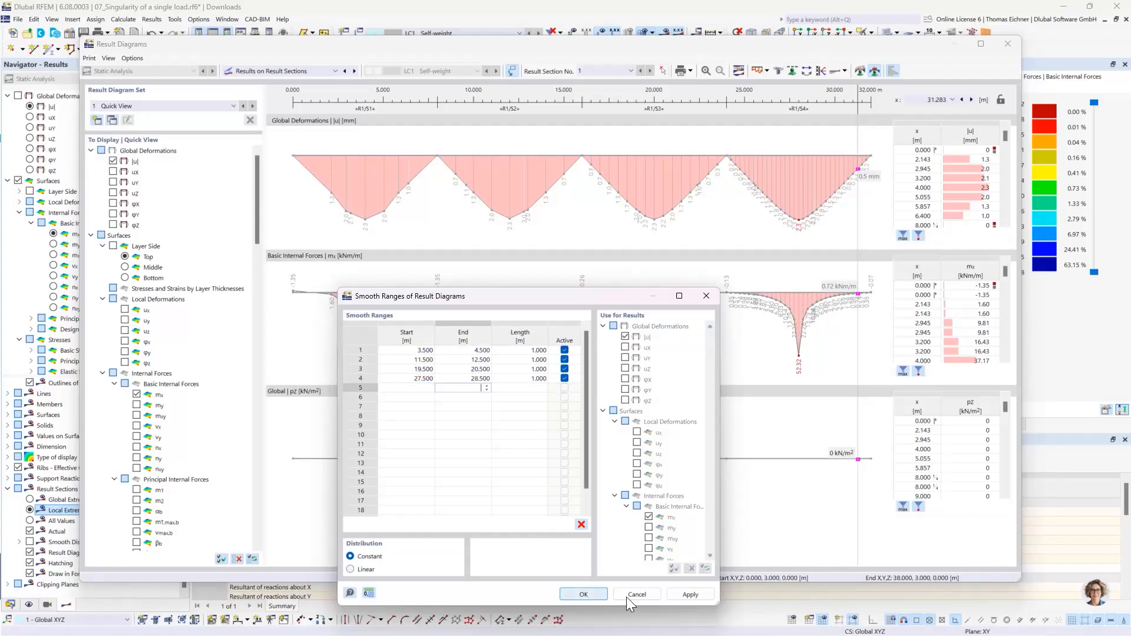
- Apply the four smooth ranges to the result section and close the result diagrams
left_click(683, 597)
left_click_drag(549, 302, 490, 258)
left_click(523, 553)
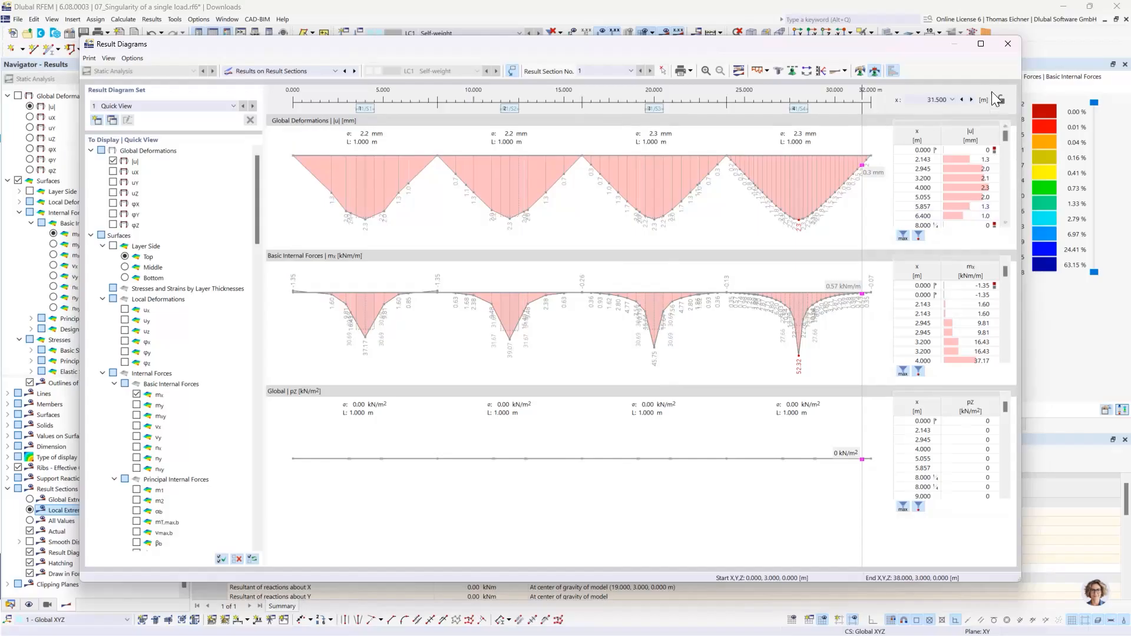
left_click(1008, 44)
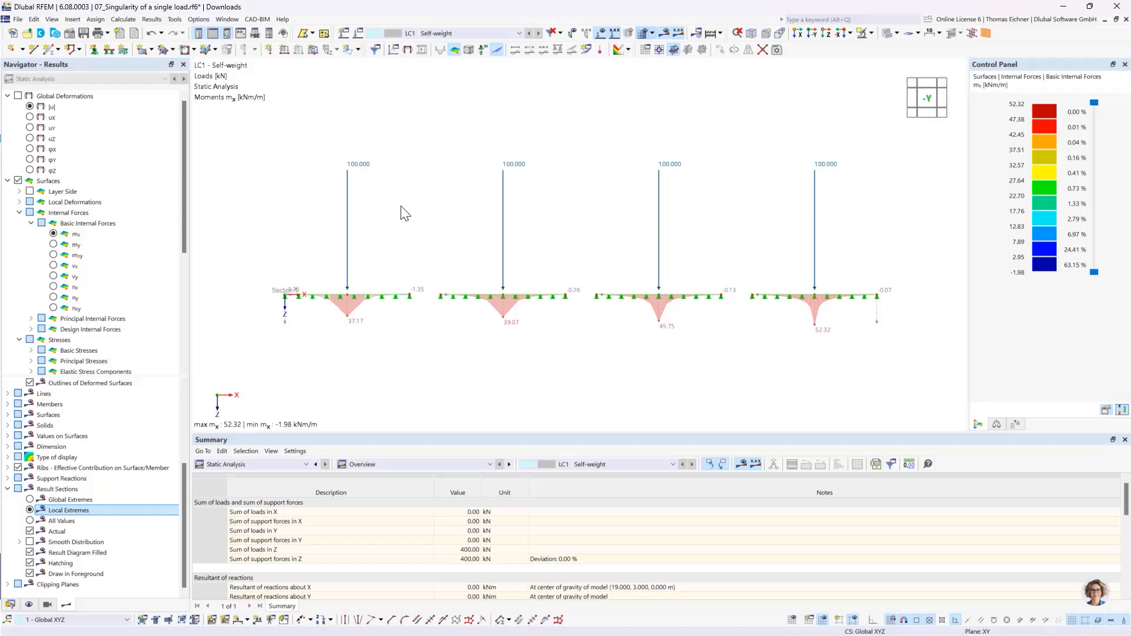
left_click_drag(860, 237, 301, 111)
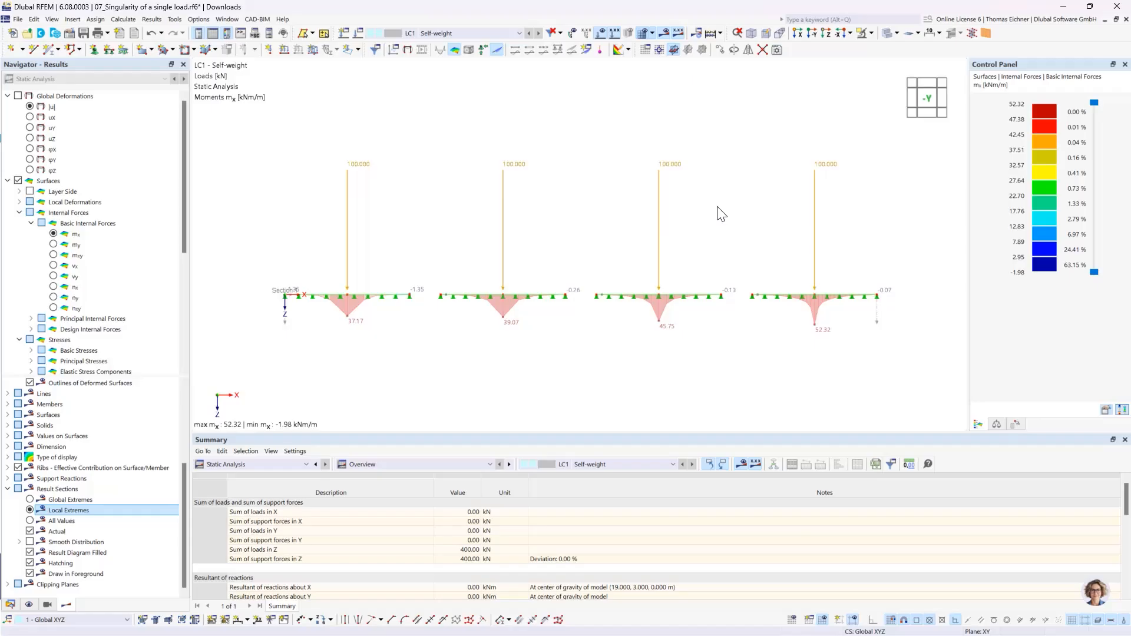
key("Delete")
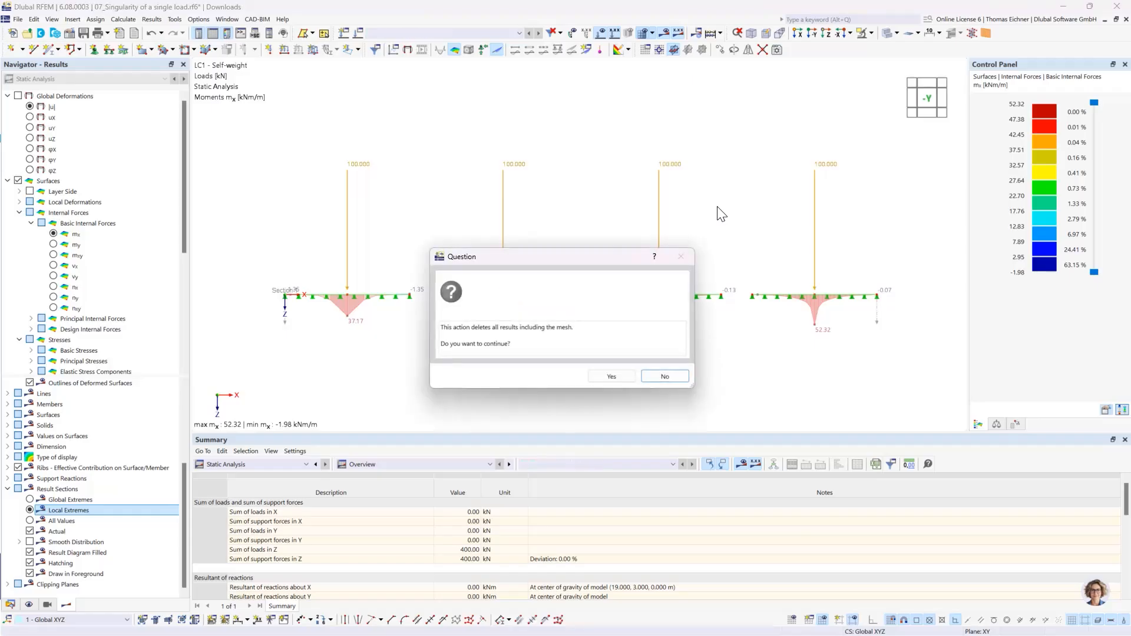
left_click(661, 376)
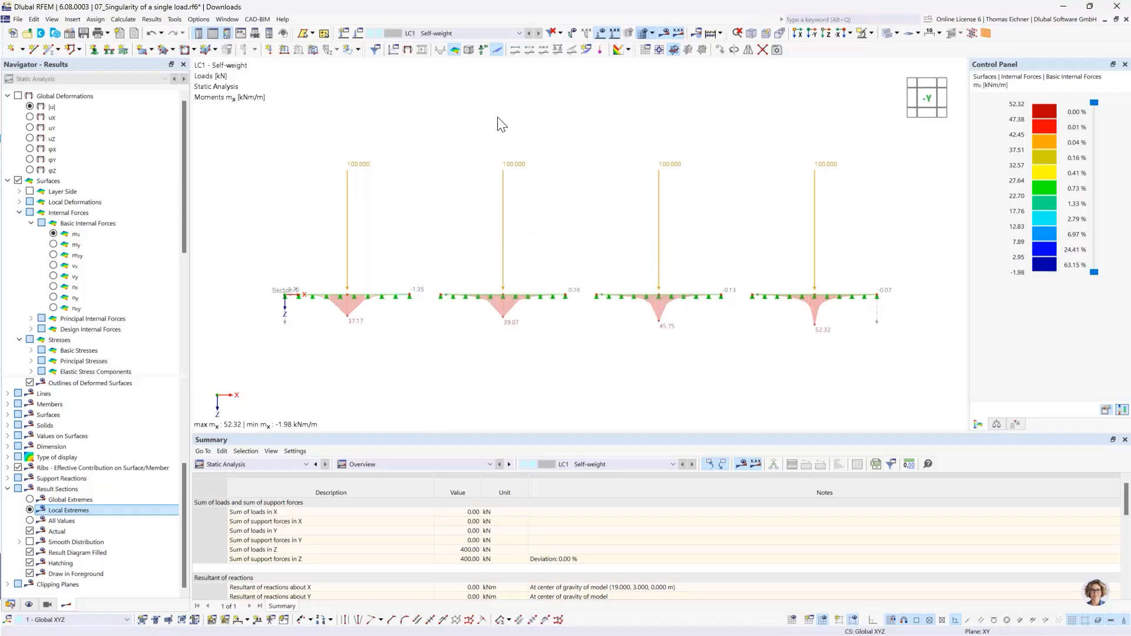
- Copy load case LC1 to LC2 and delete the four nodal loads from the copy
left_click(360, 33)
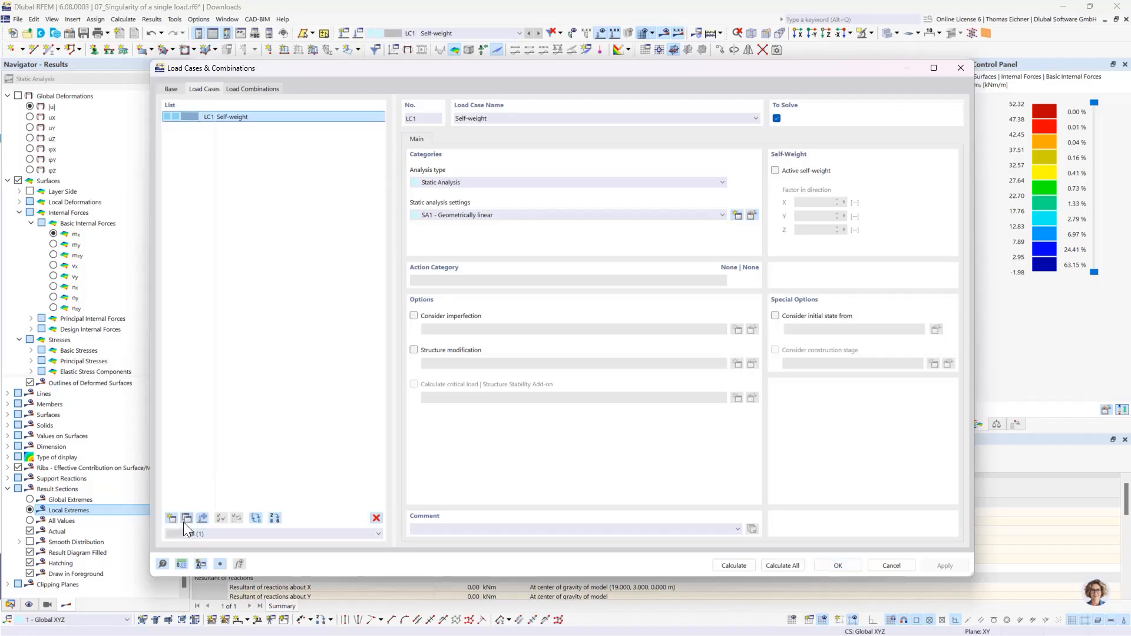
left_click(187, 519)
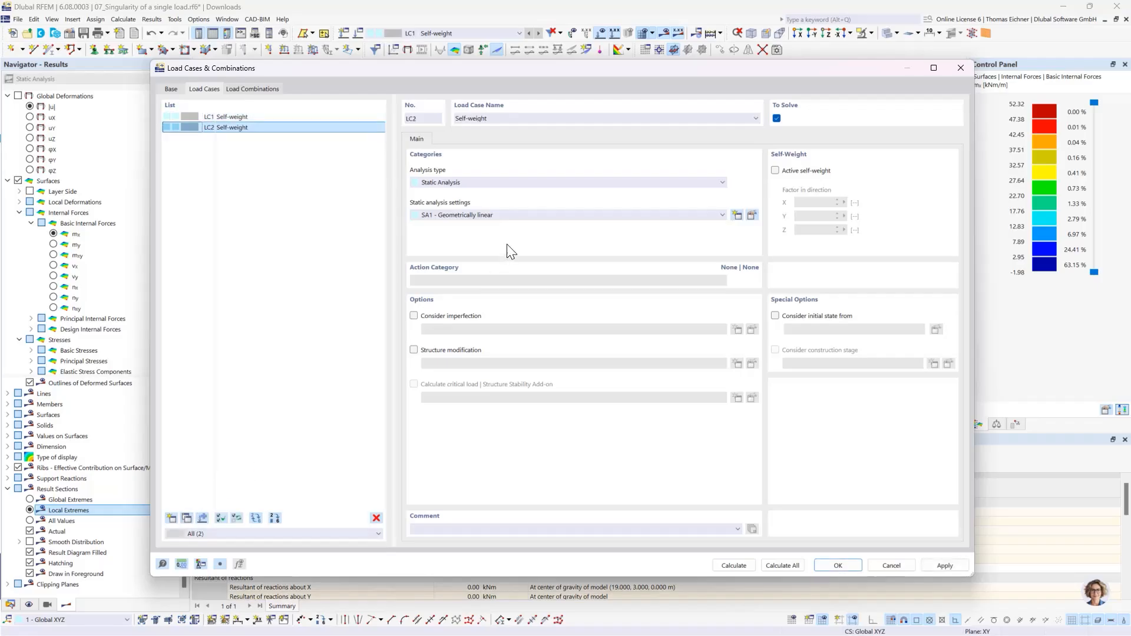
left_click(838, 566)
left_click_drag(975, 235, 414, 84)
key("Delete")
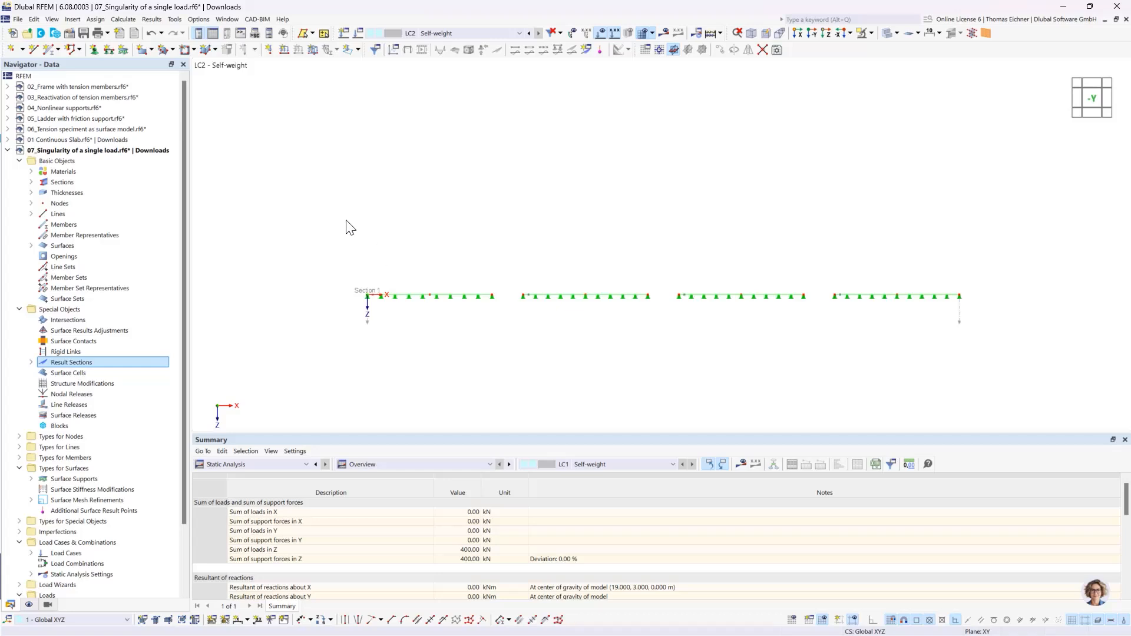
- Start a uniform free rectangular load in LC2, defined by center and sides, with sides a and b of 0.5 m
middle_click_drag(652, 250, 615, 302, "ctrl")
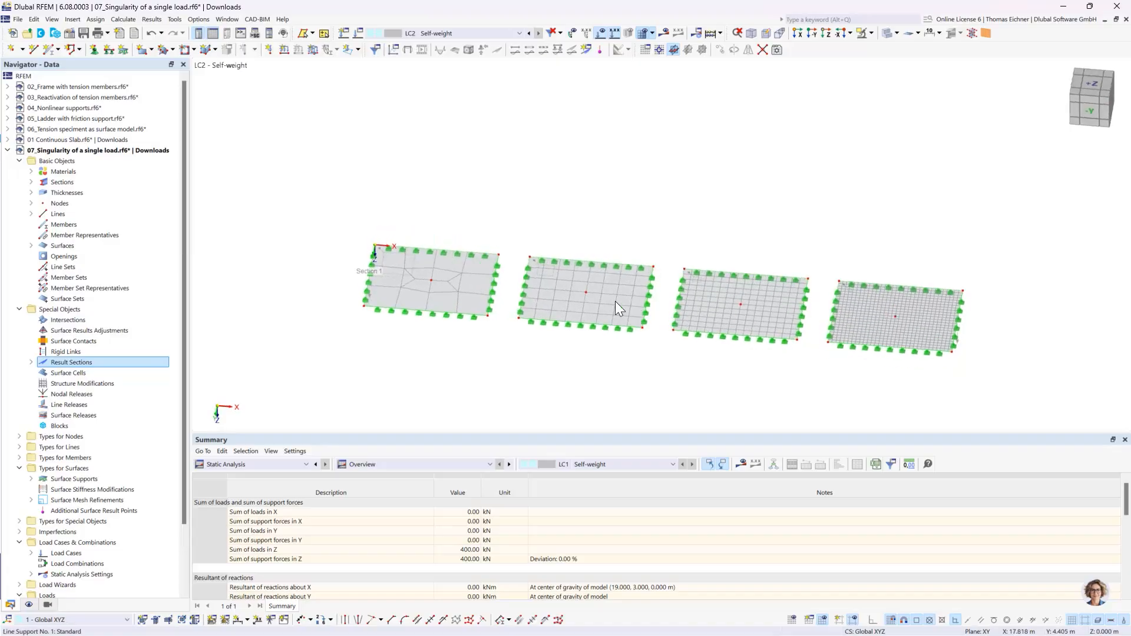
left_click(346, 50)
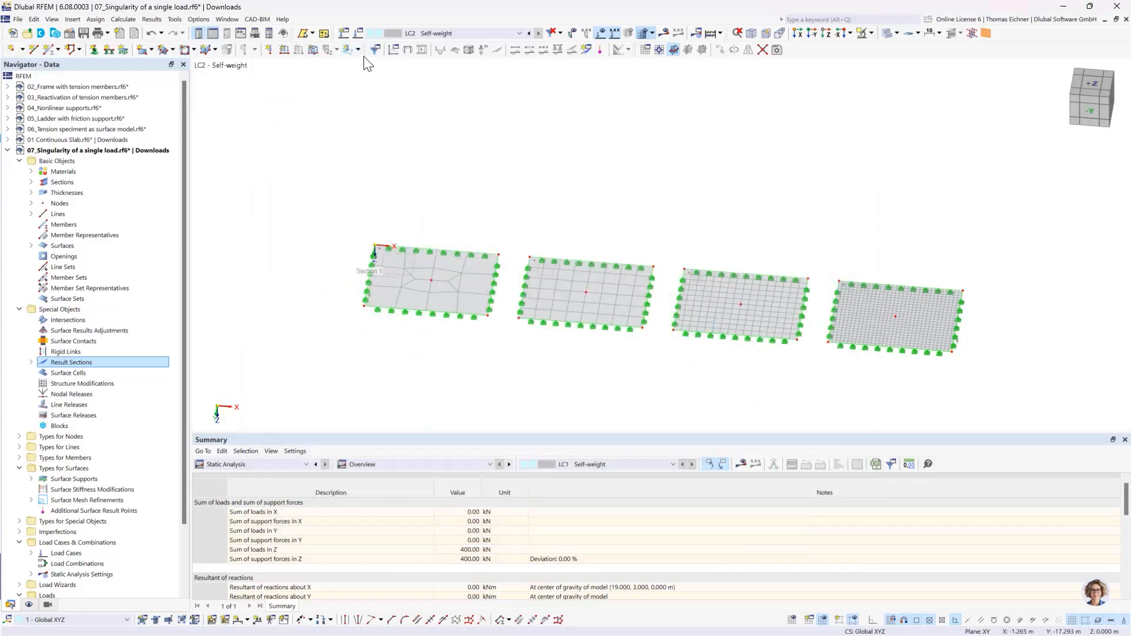
left_click(358, 49)
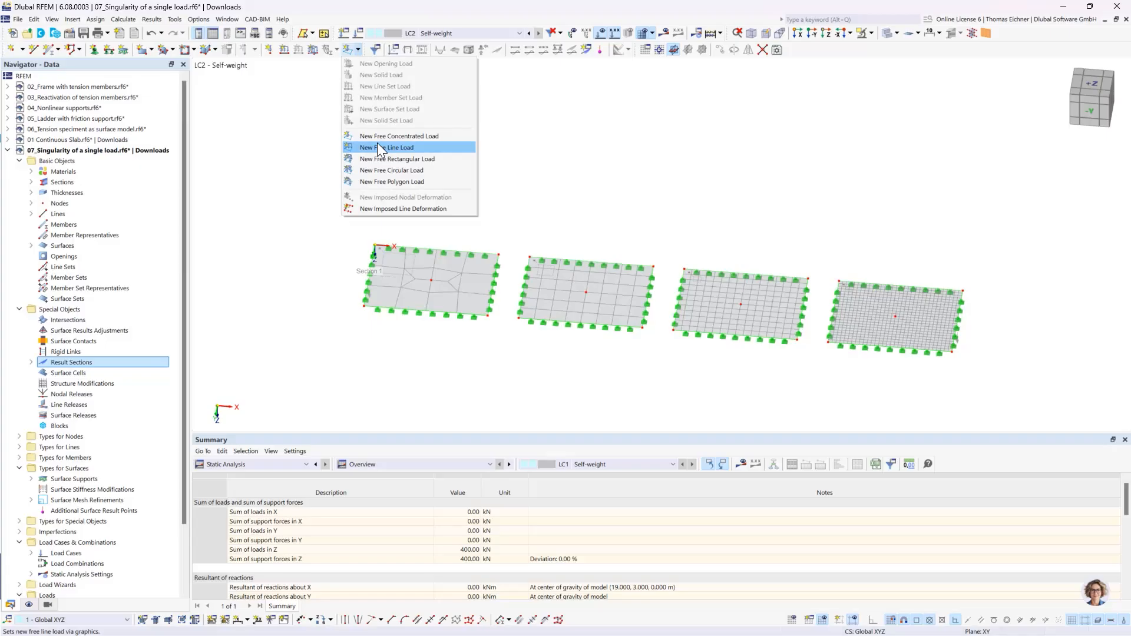
left_click(373, 158)
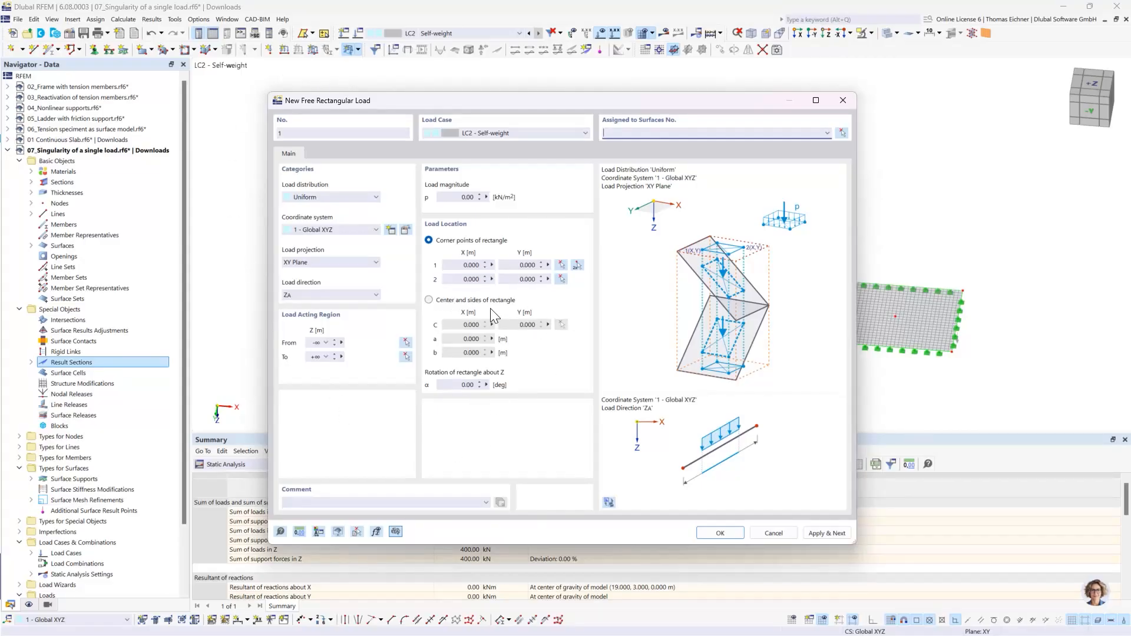
left_click(428, 300)
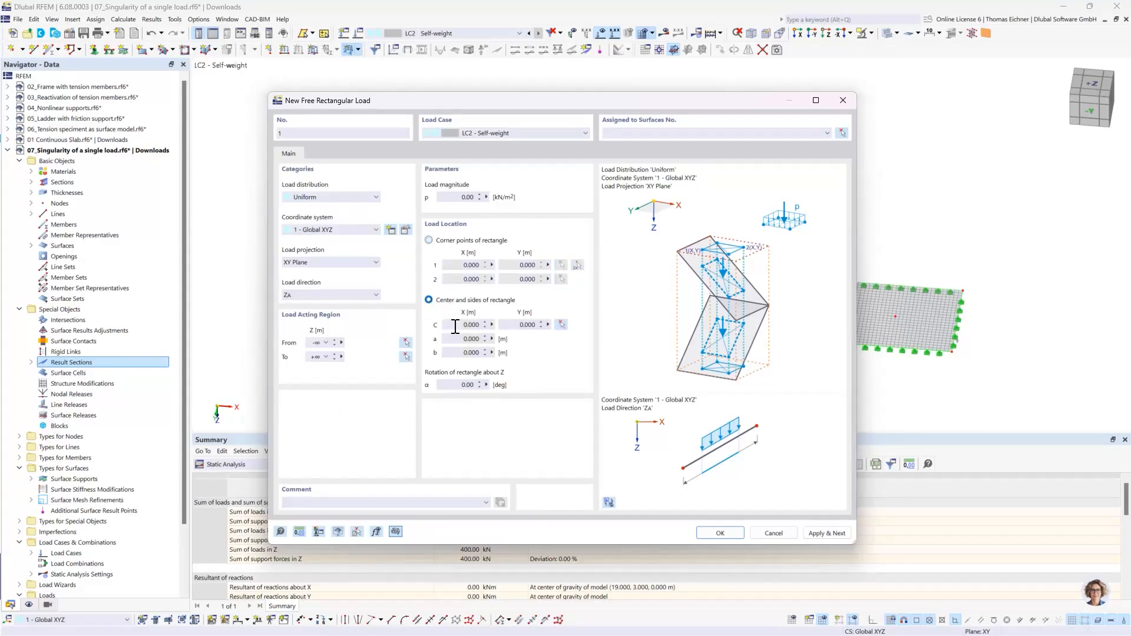
left_click(487, 341)
type("0,5")
key("Tab")
type("0")
- Center the rectangular load on the first plate's middle node at X 4 m, Y 3 m and assign it to surface 1
left_click(467, 325)
left_click(562, 326)
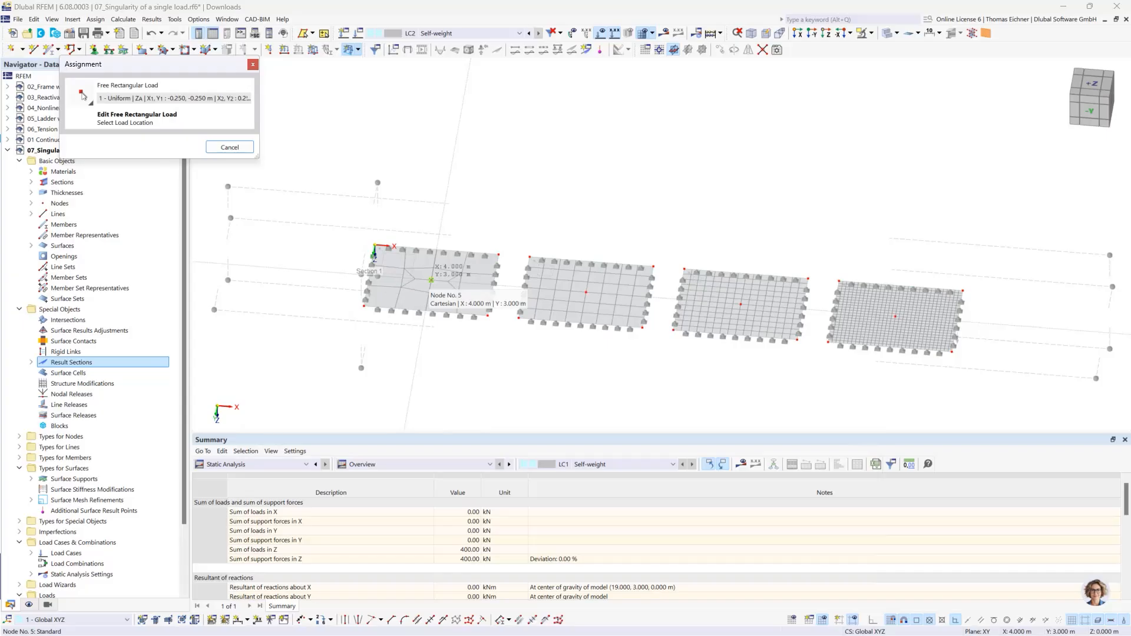
left_click(432, 281)
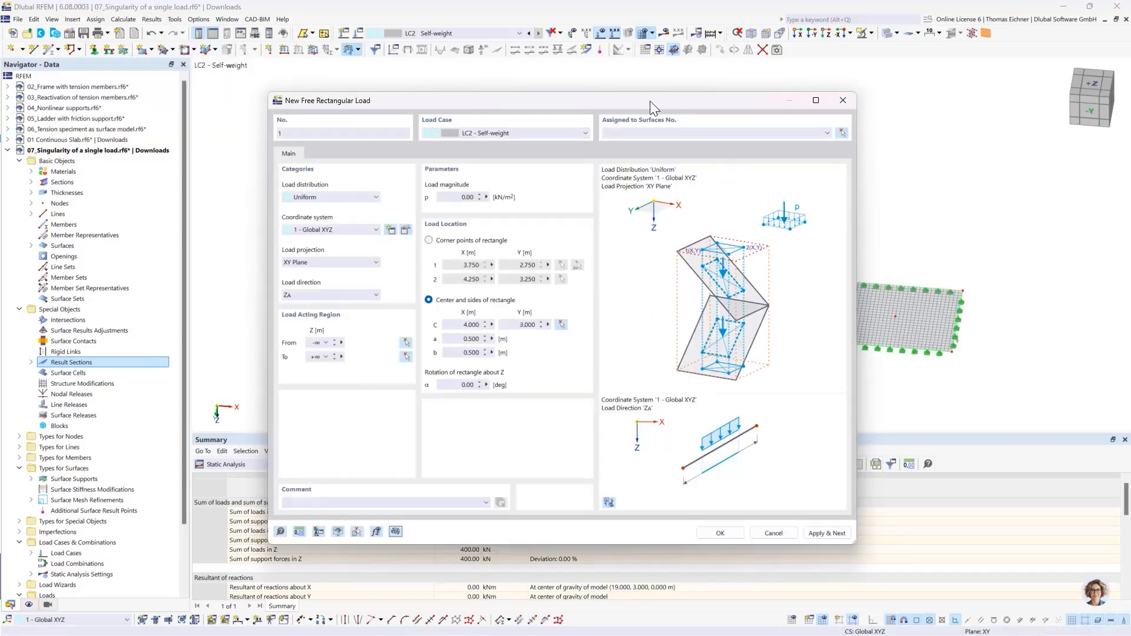
left_click_drag(654, 108, 843, 106)
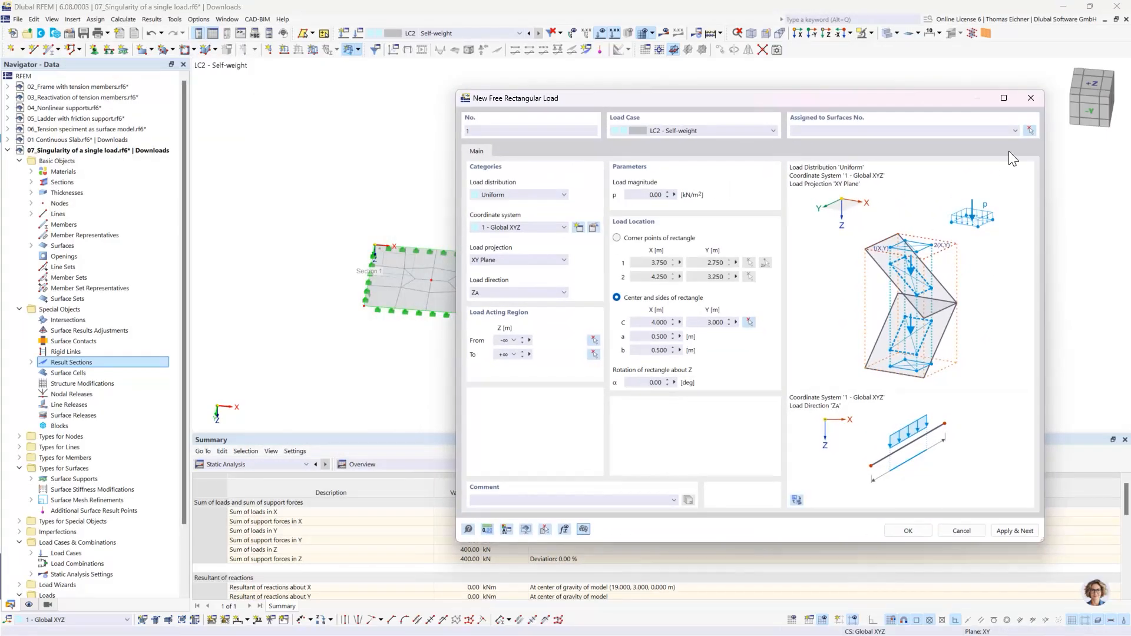
left_click(1028, 131)
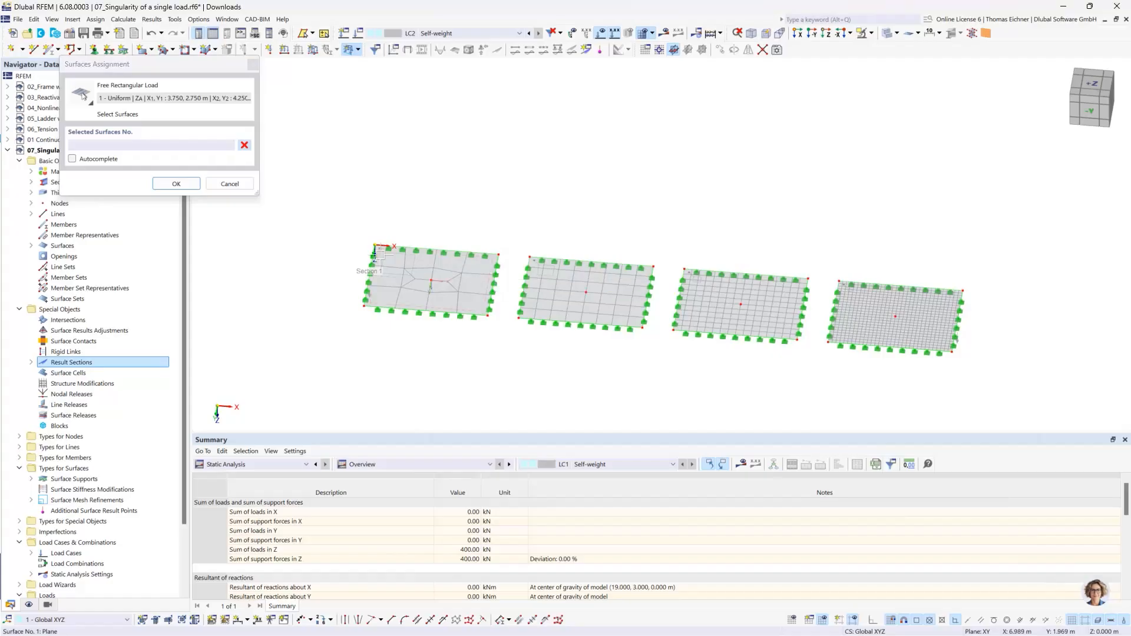
left_click(182, 180)
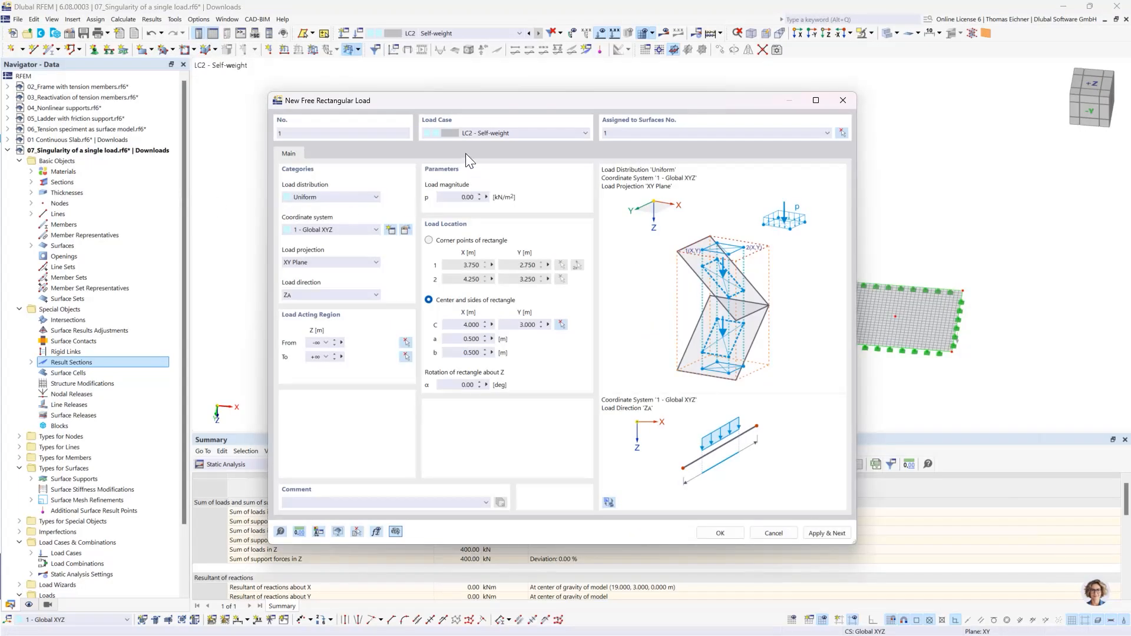
left_click_drag(455, 104, 706, 107)
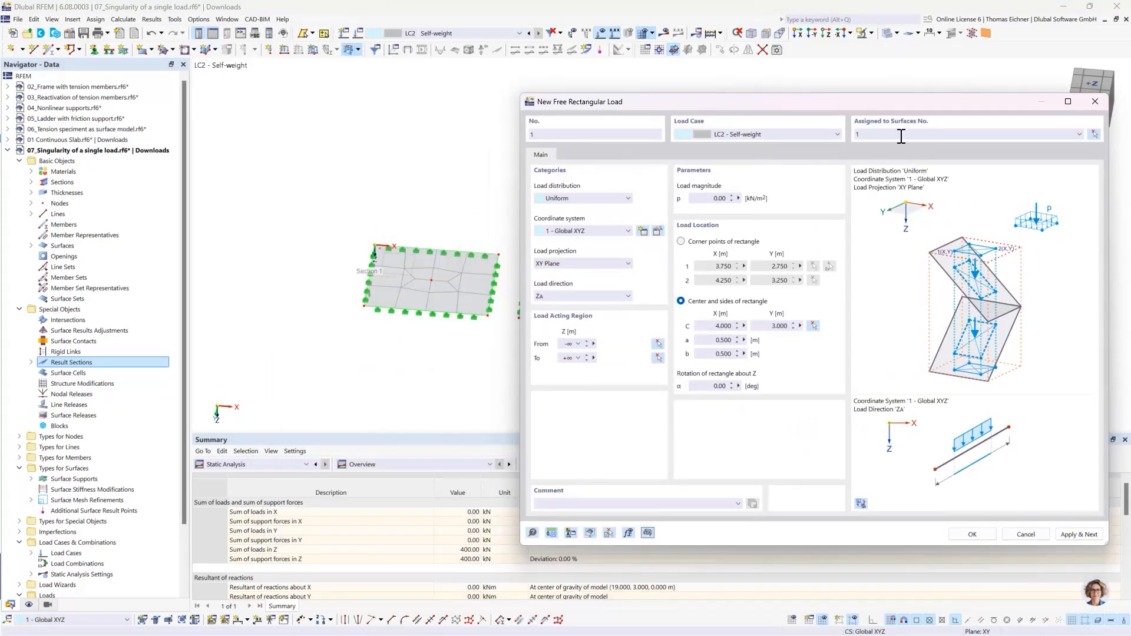
- Try to apply the first plate's rectangular load with center X 4 m, Y 3 m and 0.5 m sides, without a load magnitude
left_click(721, 325)
left_click(719, 342)
left_click(734, 356)
left_click(717, 340)
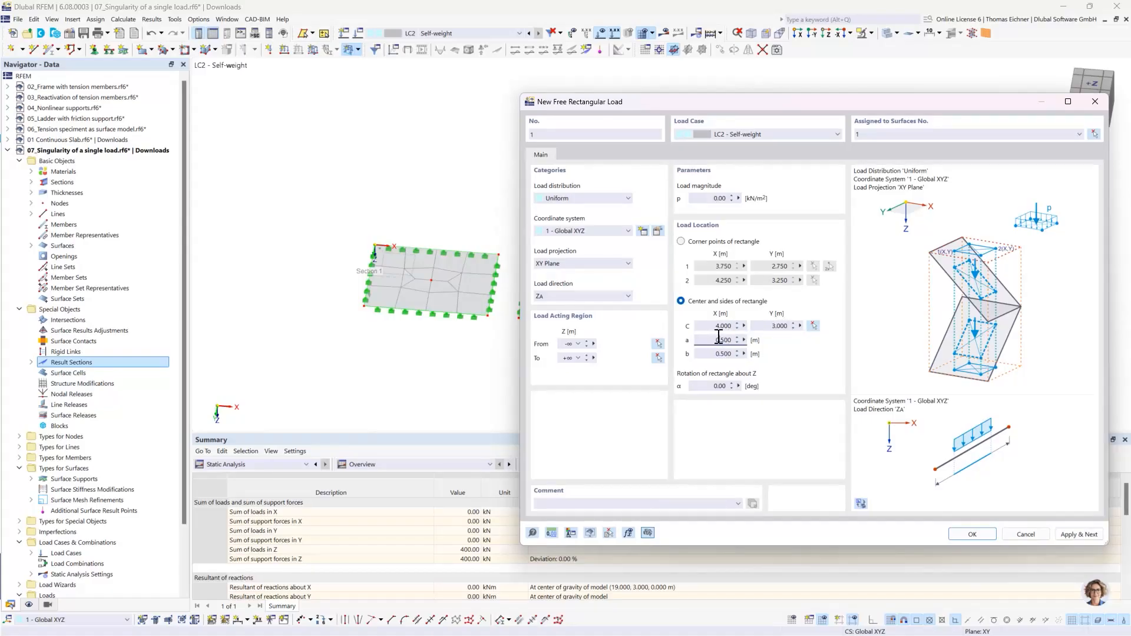
left_click(1069, 534)
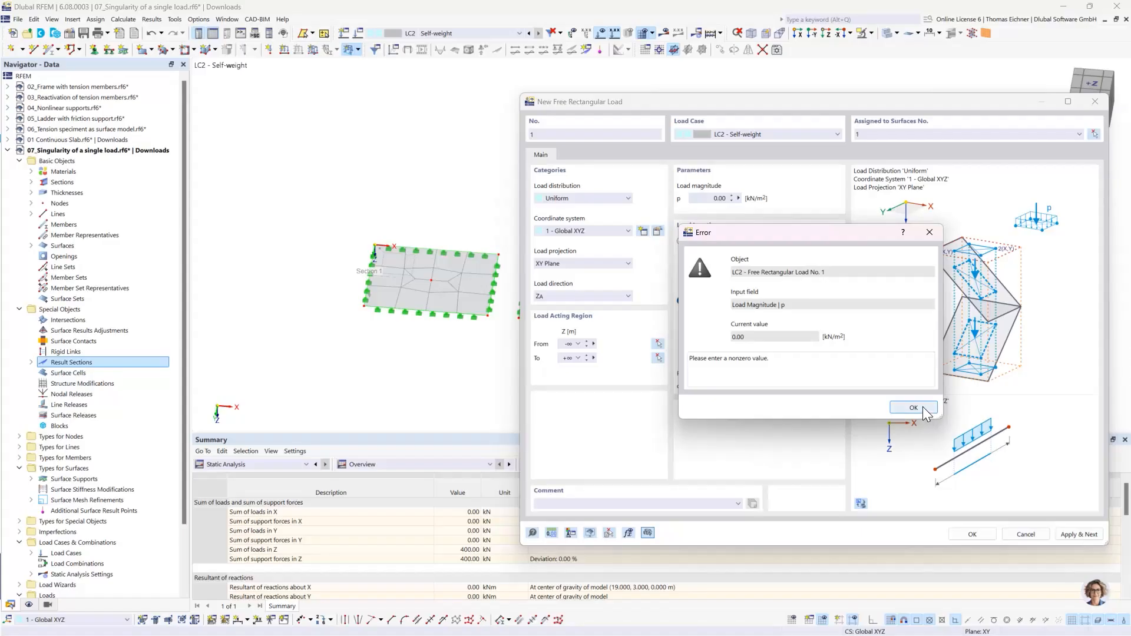
left_click(913, 408)
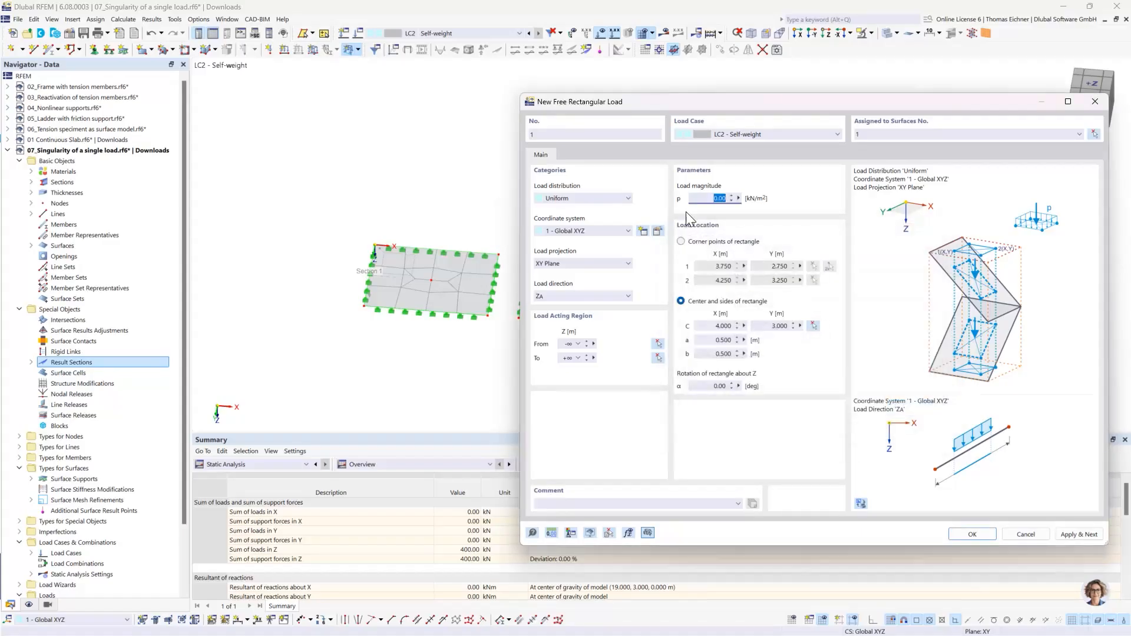
- Define the load magnitude p with the formula 100kN/(0.5m*0.5m) and apply the first rectangular load, continuing with another
left_click(700, 198)
double_click(706, 198)
left_click(738, 198)
left_click(771, 203)
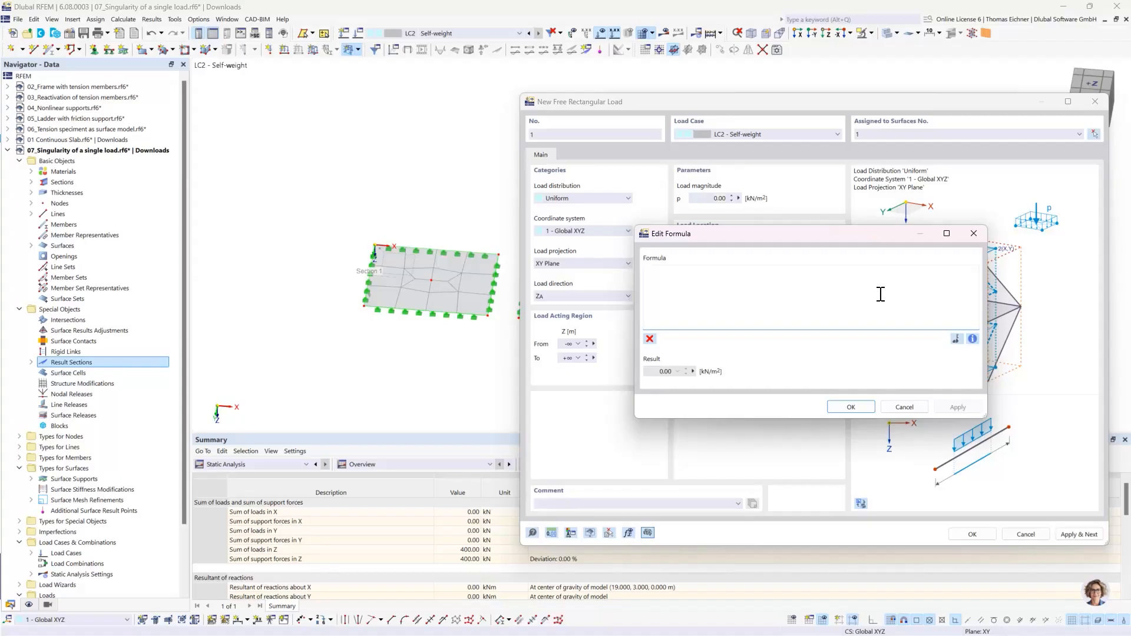
type("100kN/(0.5m*0.5")
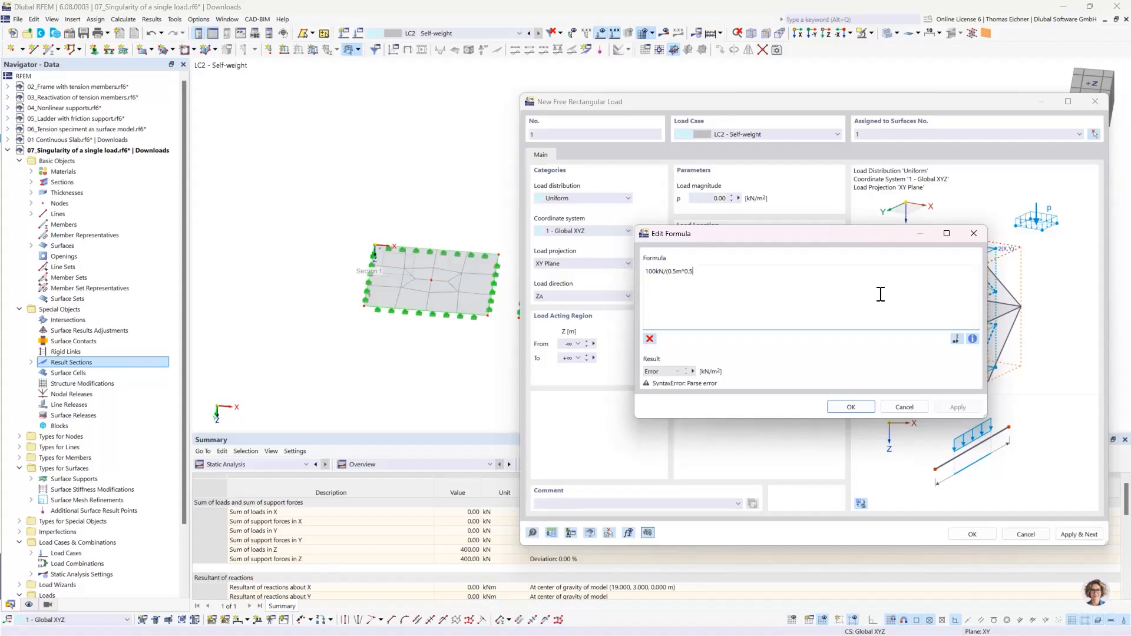
type("m)")
left_click(853, 408)
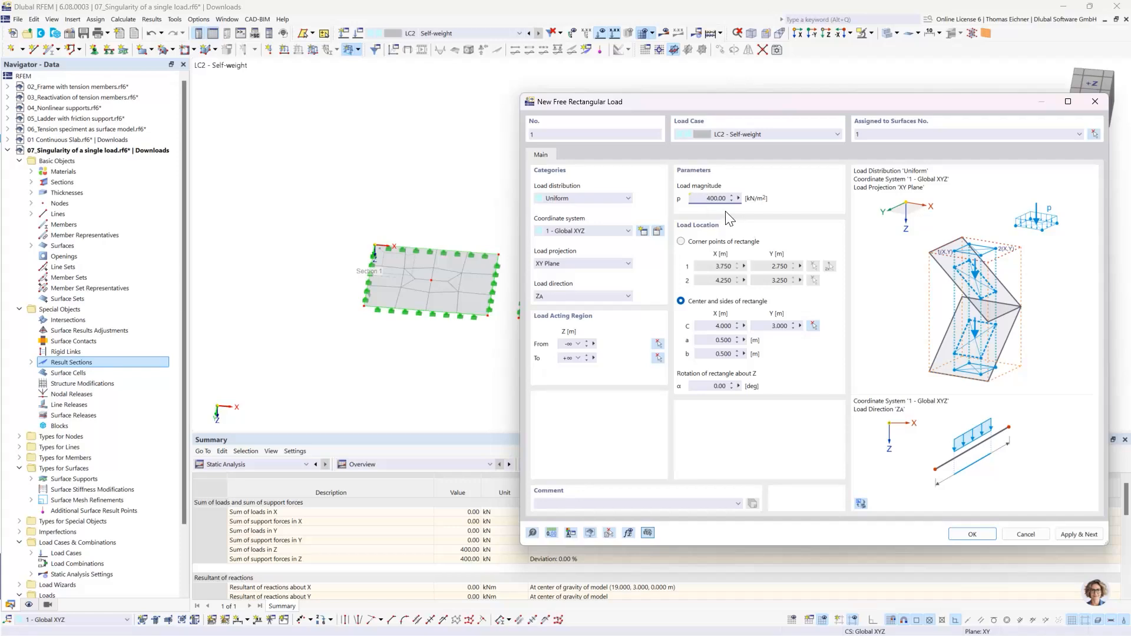
left_click(1080, 533)
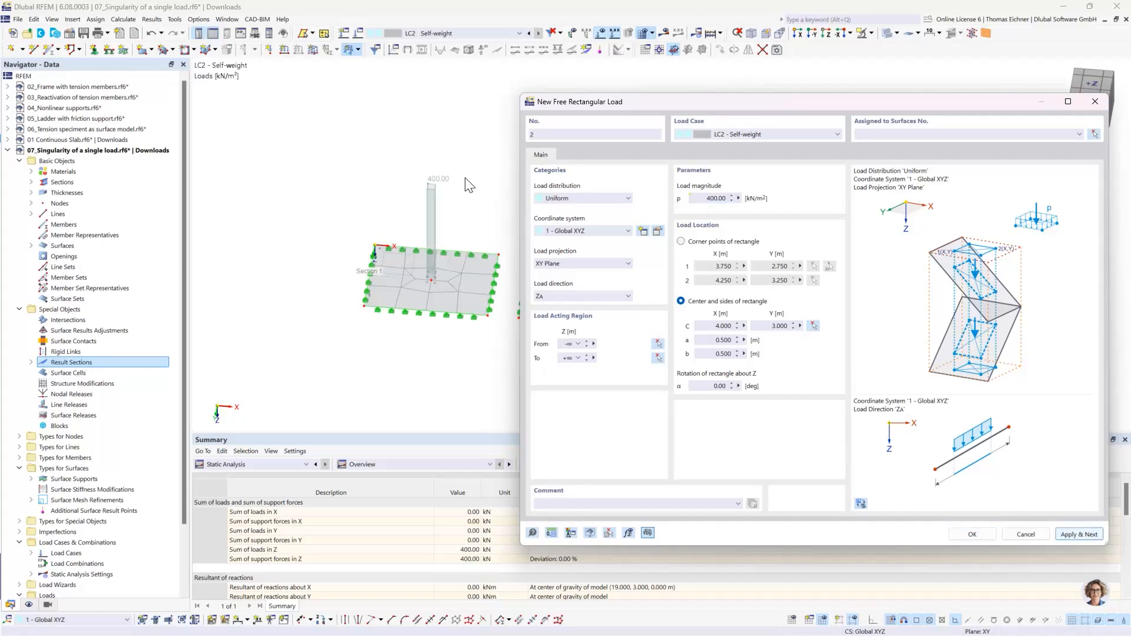
- Center the second rectangular load on the second plate's middle node at X 14 m, Y 3 m and assign it to surface 2
left_click_drag(675, 108, 137, 92)
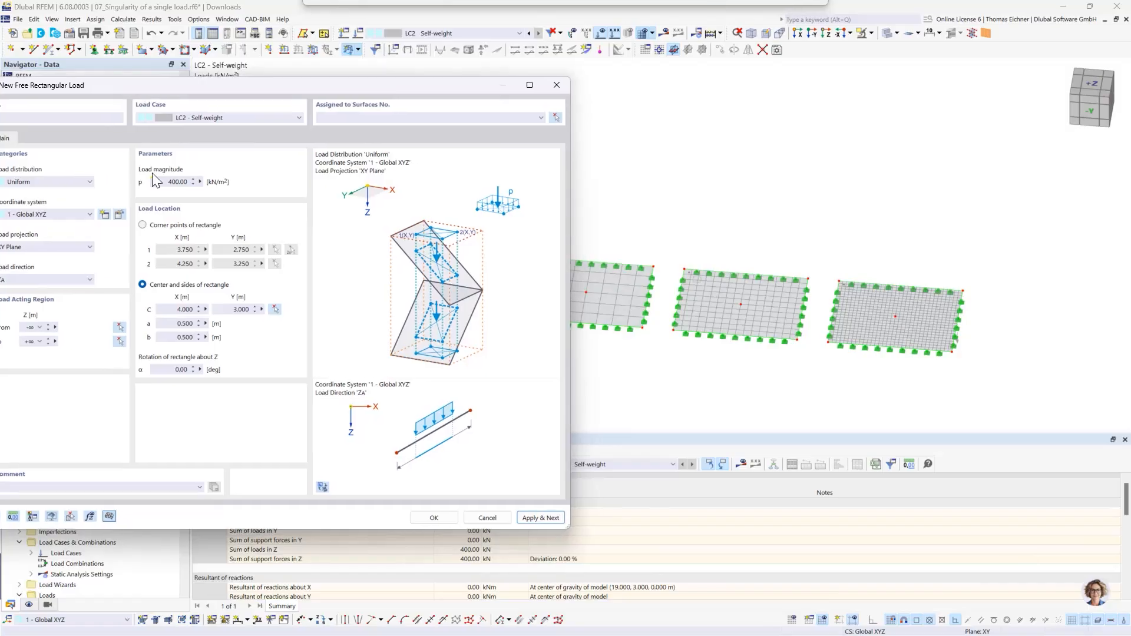
left_click(275, 309)
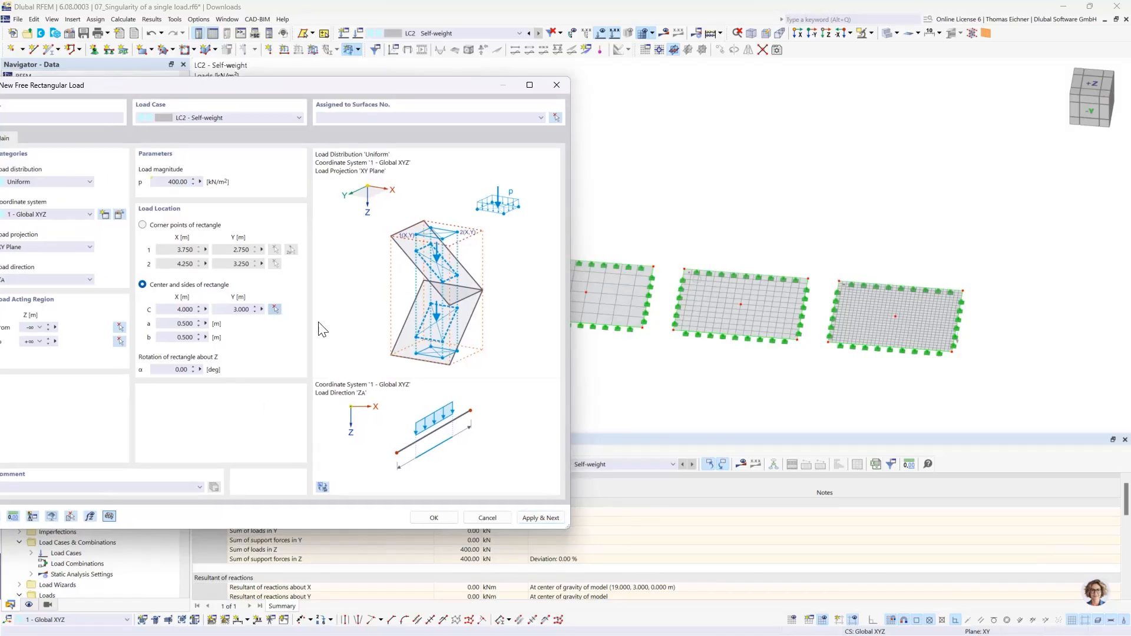
left_click(575, 295)
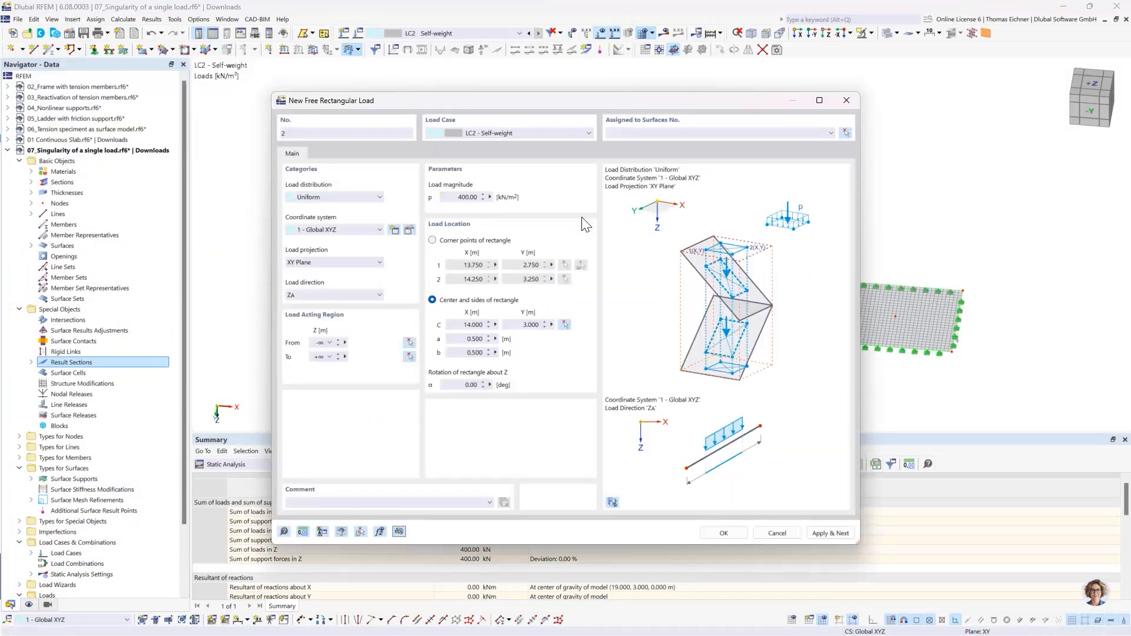
left_click(850, 133)
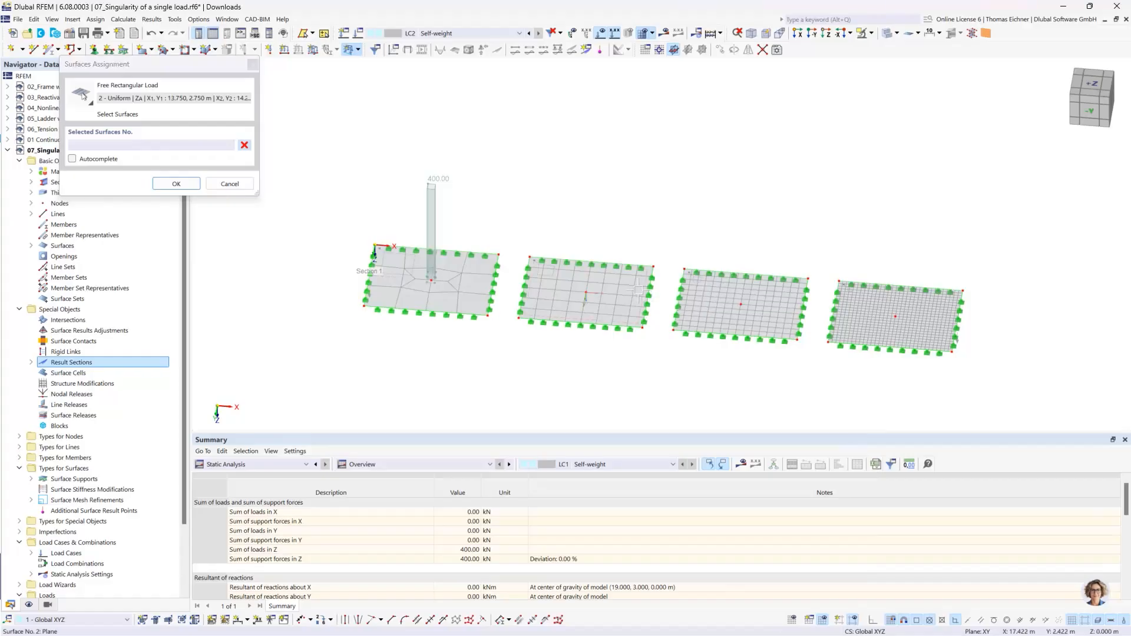
left_click(636, 291)
left_click(179, 183)
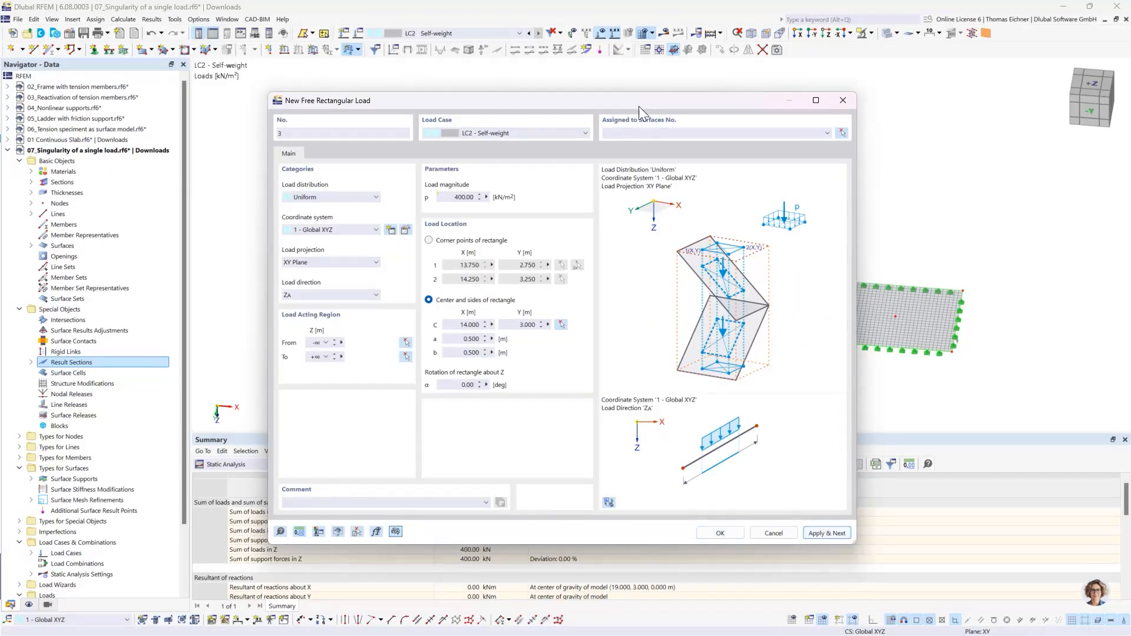
- Assign the third rectangular load to surface 3, centered on that plate's middle node at X 24 m, Y 3 m, and apply it
left_click_drag(625, 104, 403, 277)
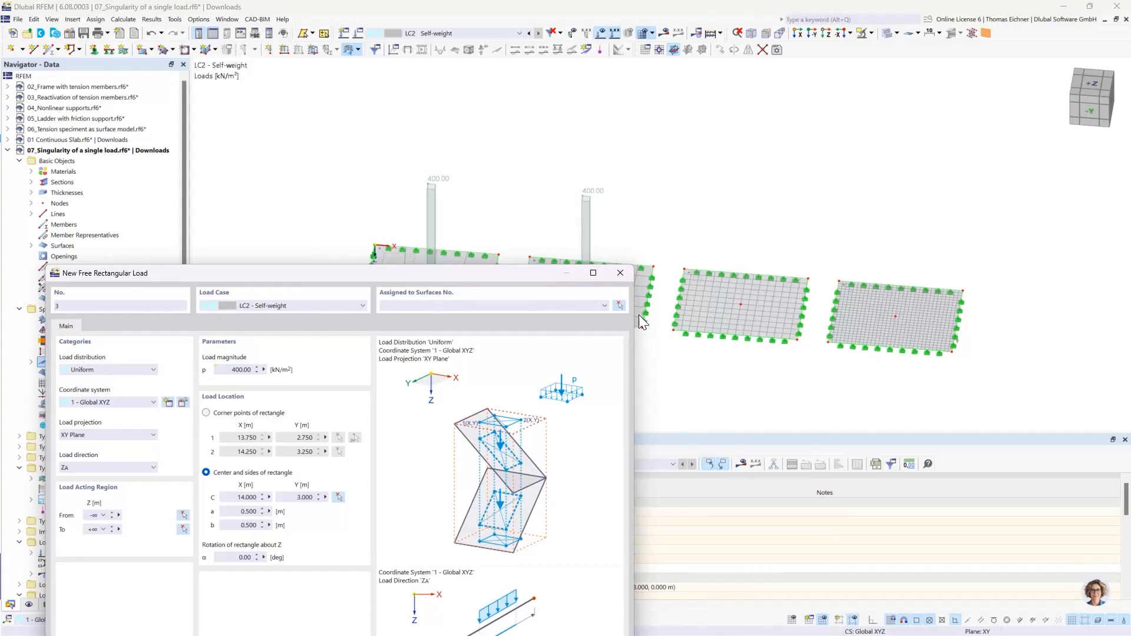
left_click(619, 305)
left_click(710, 299)
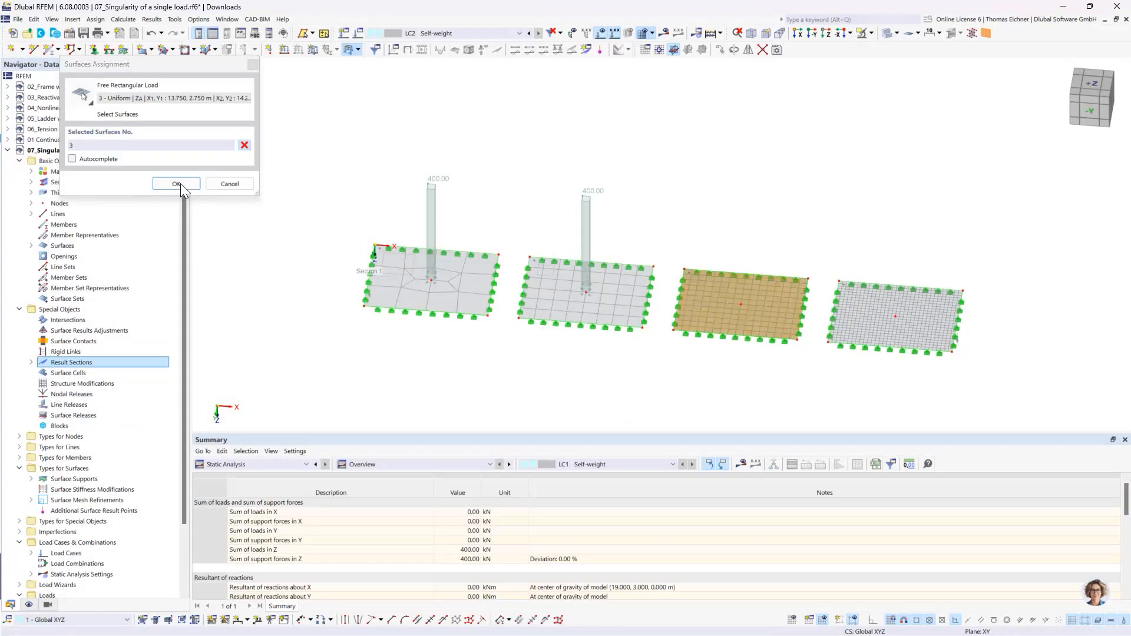
left_click(180, 183)
left_click(560, 325)
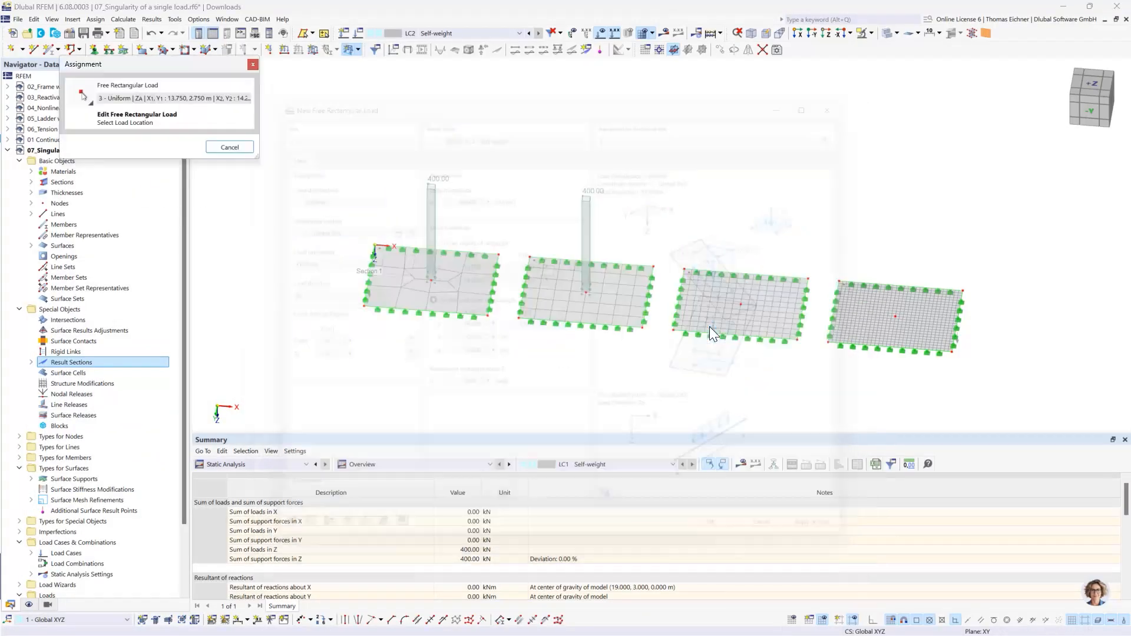
left_click(741, 305)
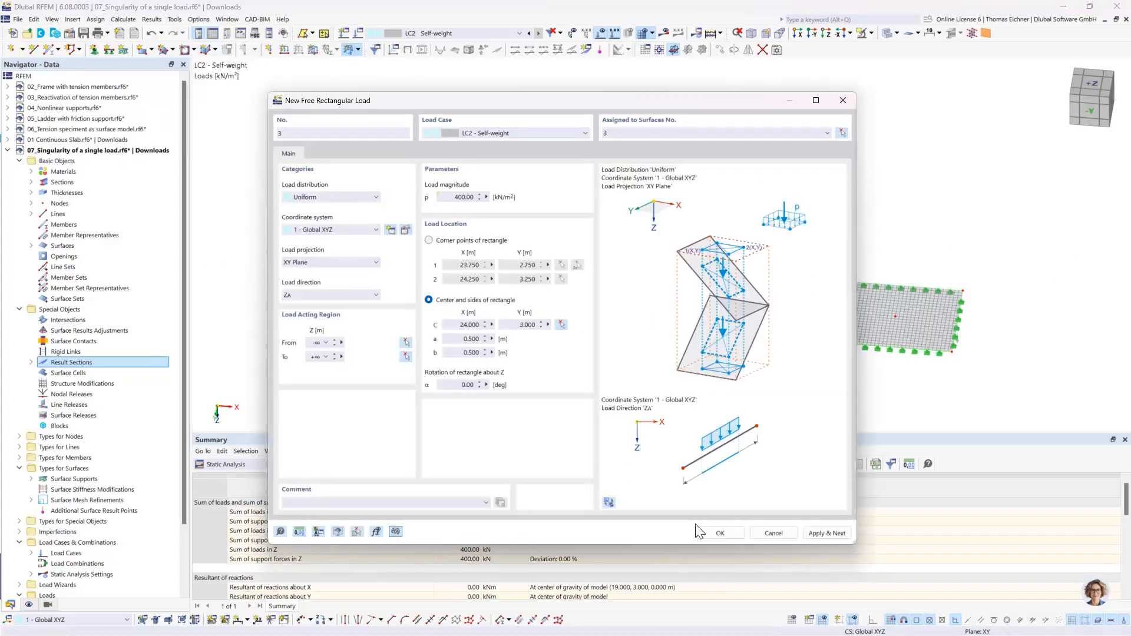
left_click(822, 533)
- Add the fourth rectangular load on surface 4, centered on that plate's middle node at X 34 m, Y 3 m
left_click(842, 133)
left_click(854, 307)
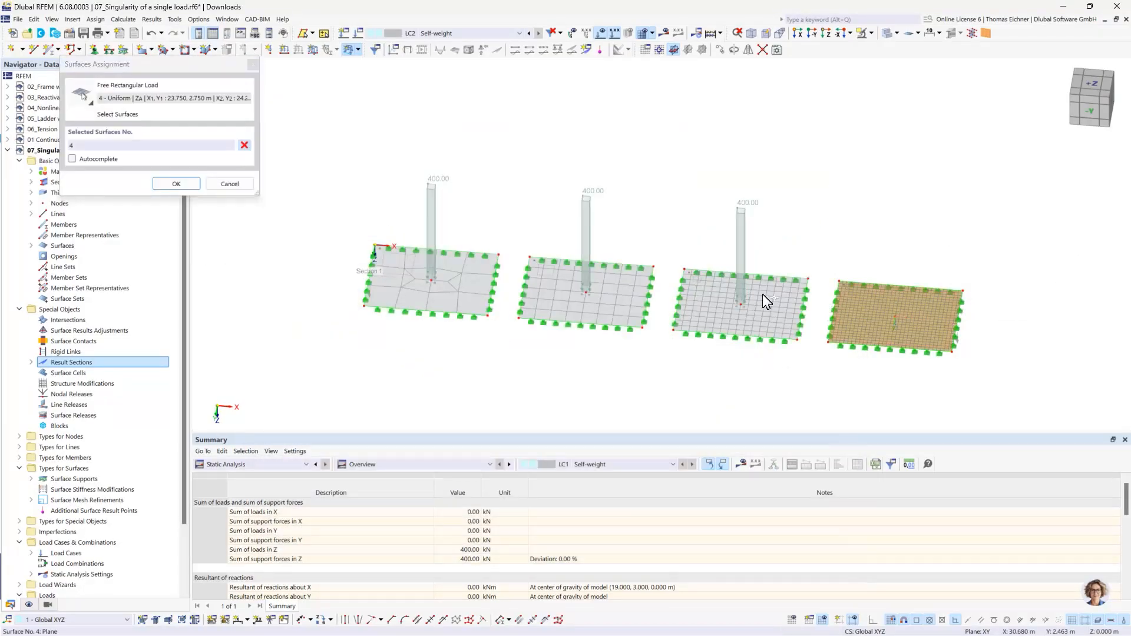
left_click(176, 184)
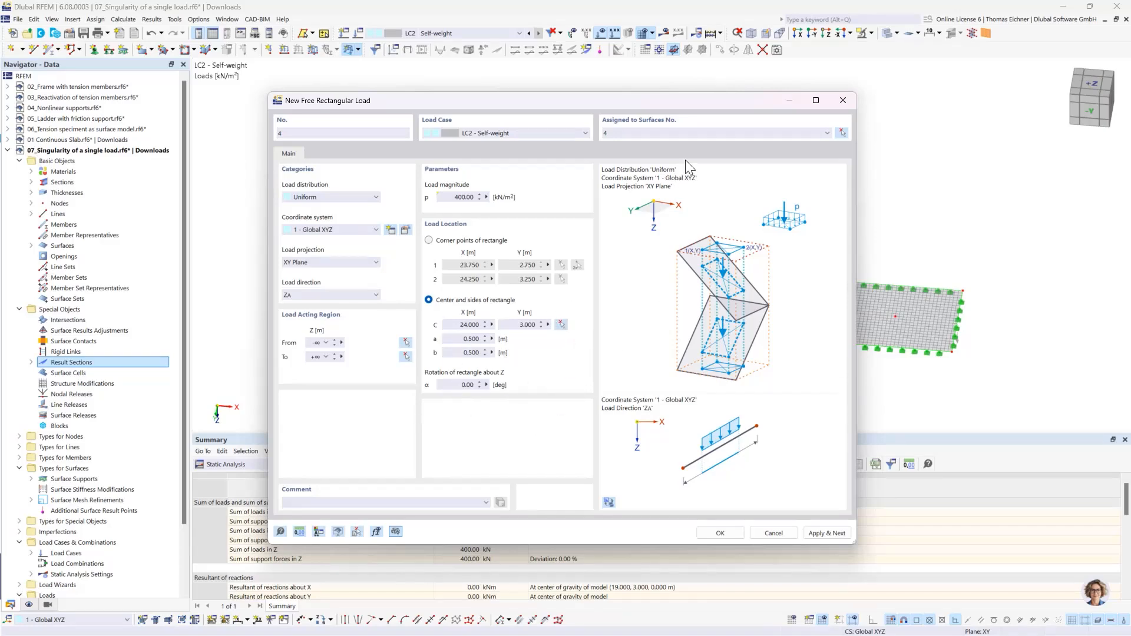
left_click(561, 325)
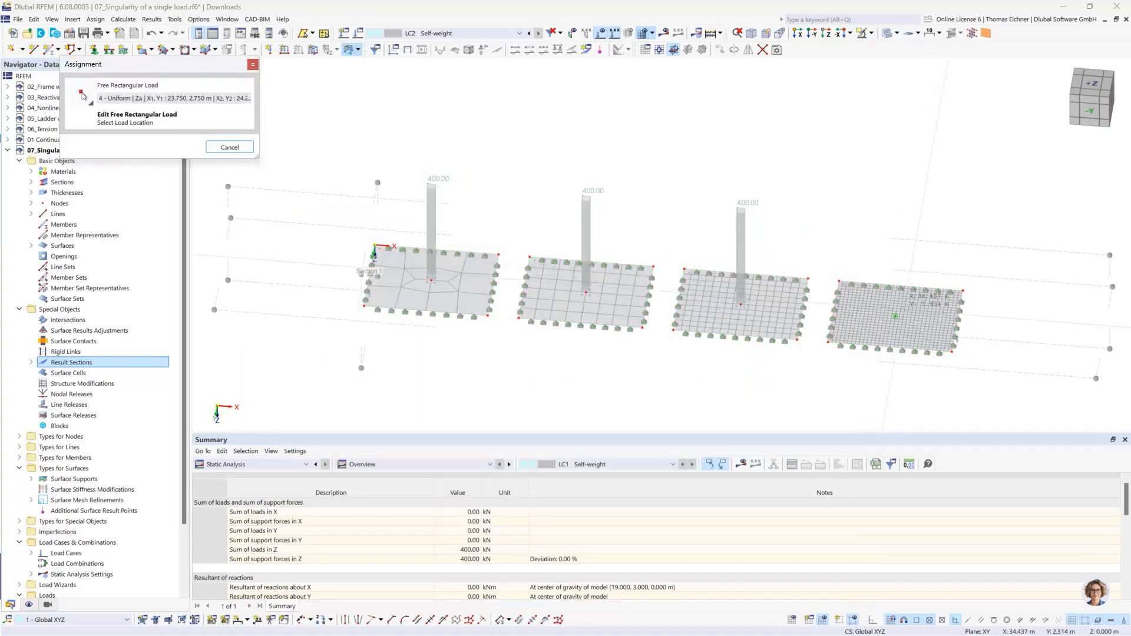
left_click(895, 317)
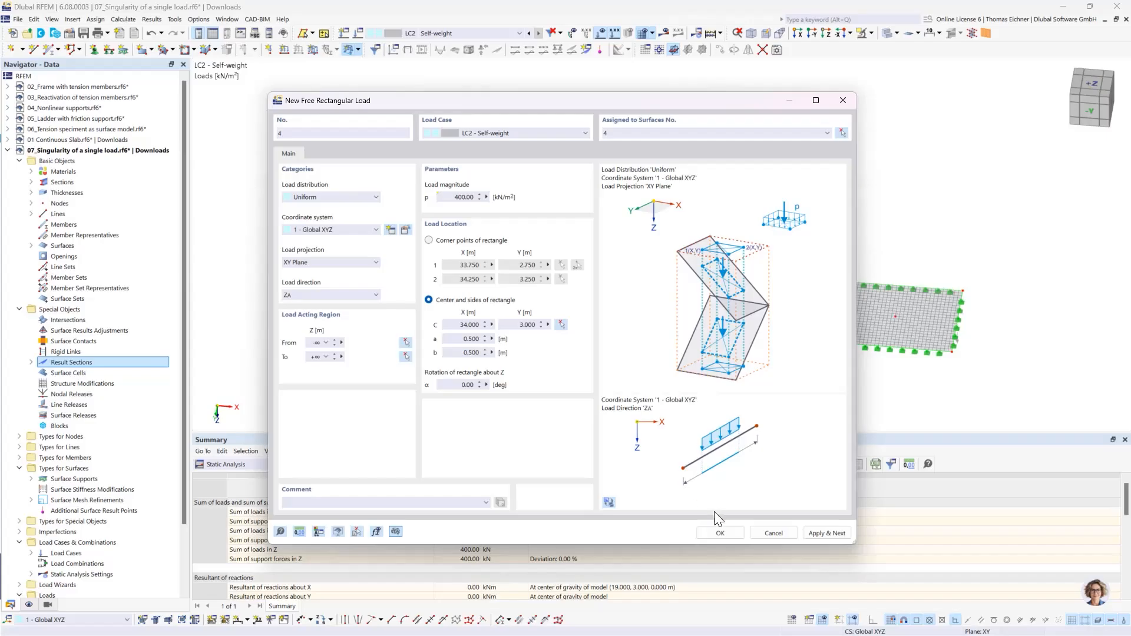
left_click(719, 531)
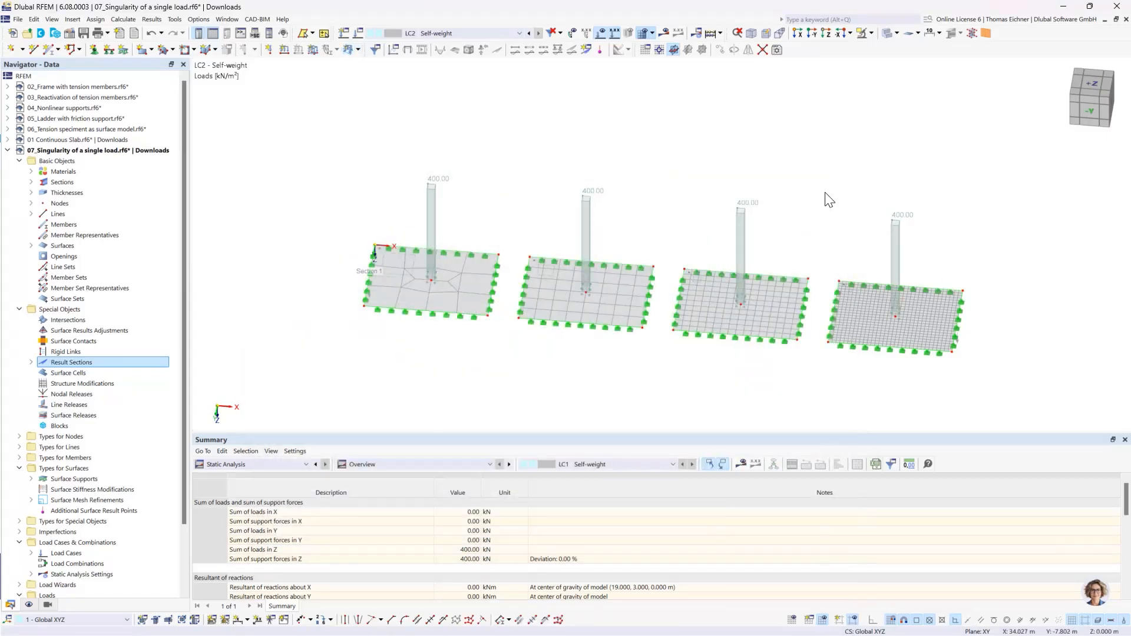
- Calculate LC2 and examine the mx moment diagrams along the result section of all four plates in the reverse Y view
left_click(663, 33)
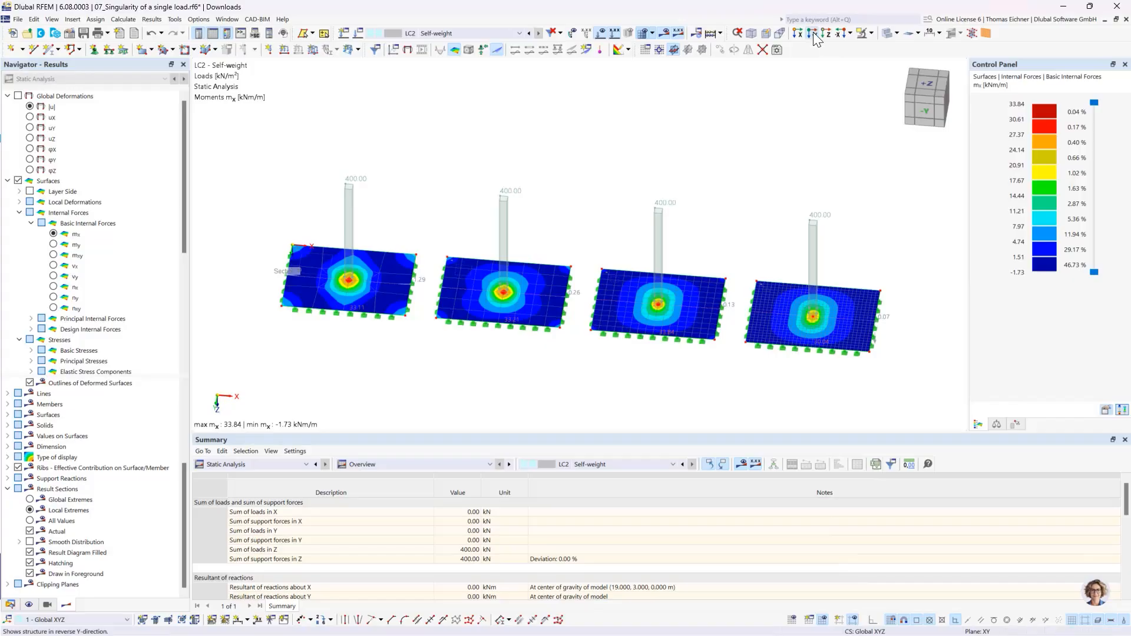
left_click(814, 33)
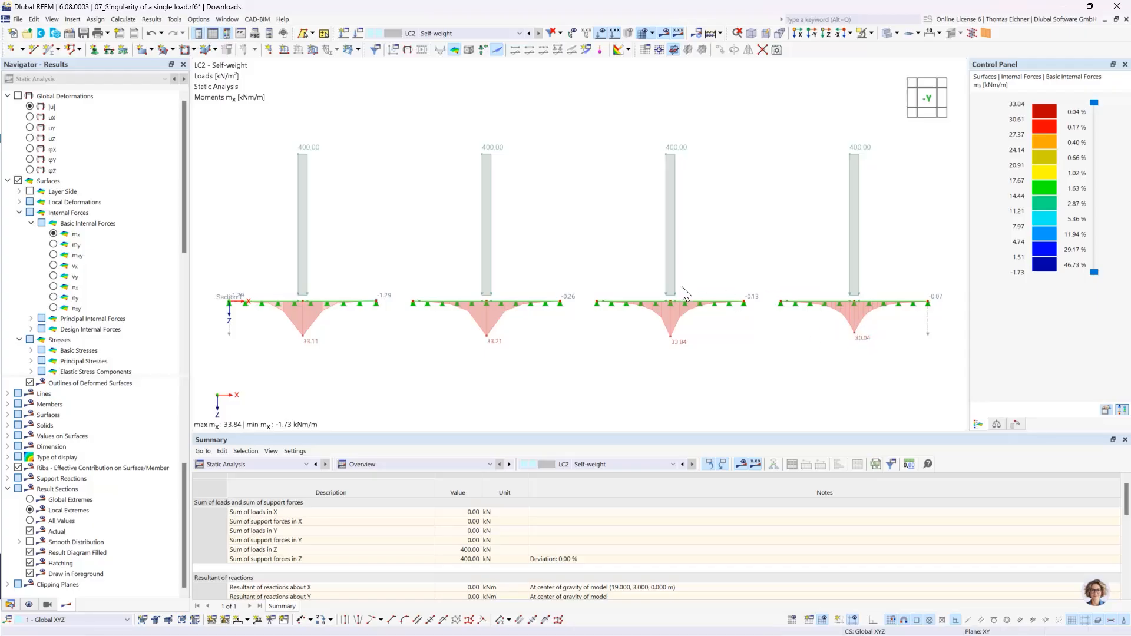
scroll(516, 245, "down", 2)
scroll(516, 245, "up", 1)
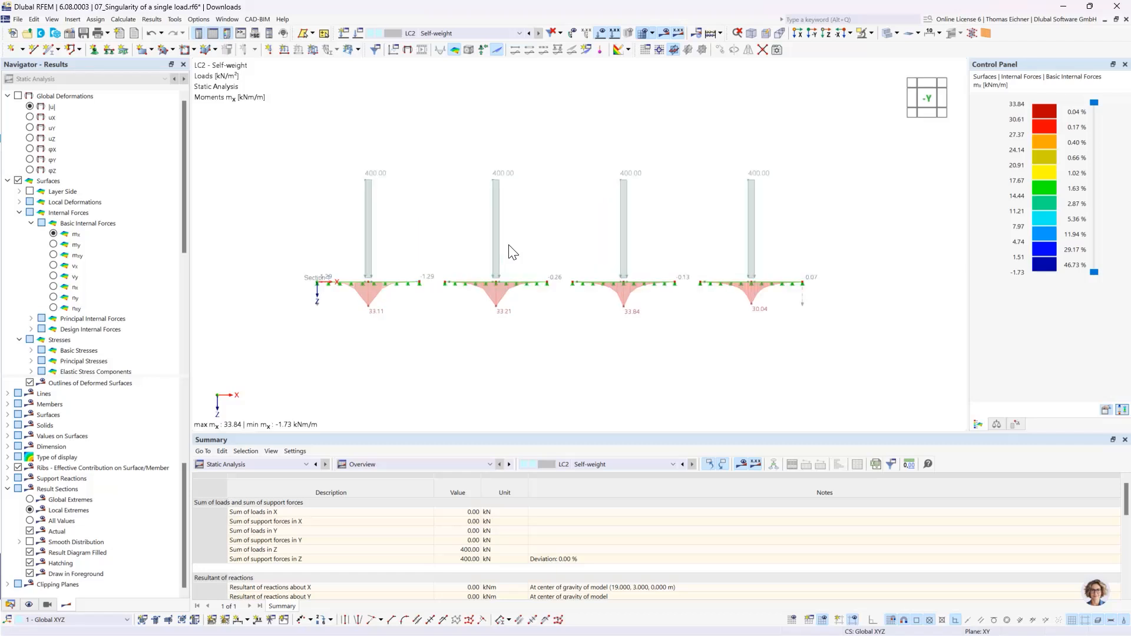
middle_click_drag(557, 163, 571, 171)
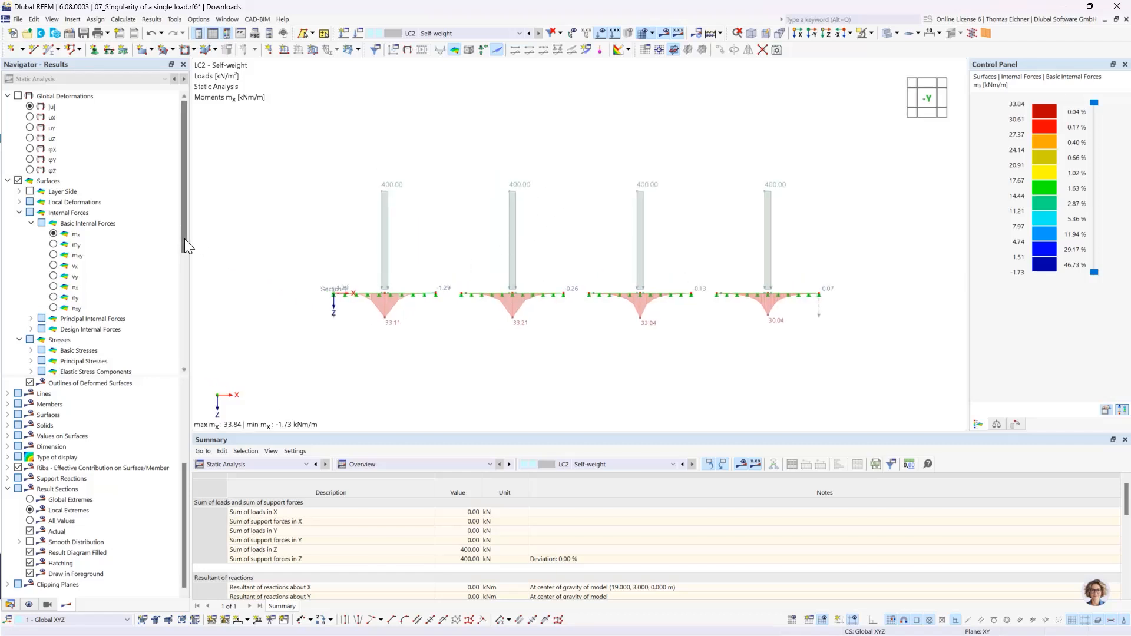
- Create a new 2D XY plate model named 08_Nodal Support Singularity in the Downloads project
left_click(10, 605)
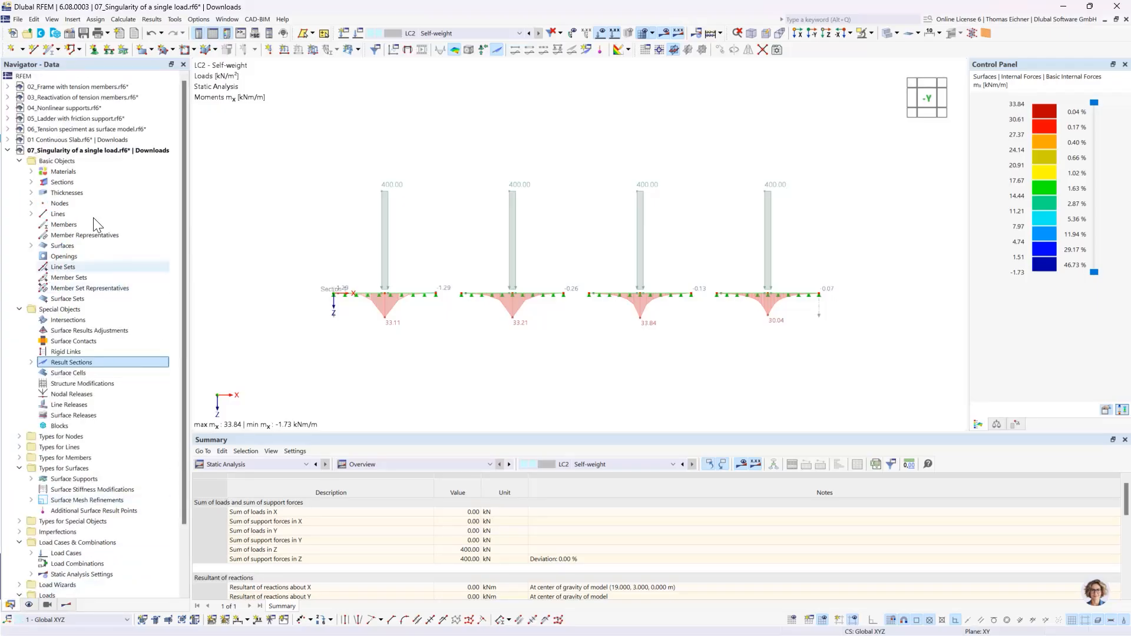
left_click(8, 150)
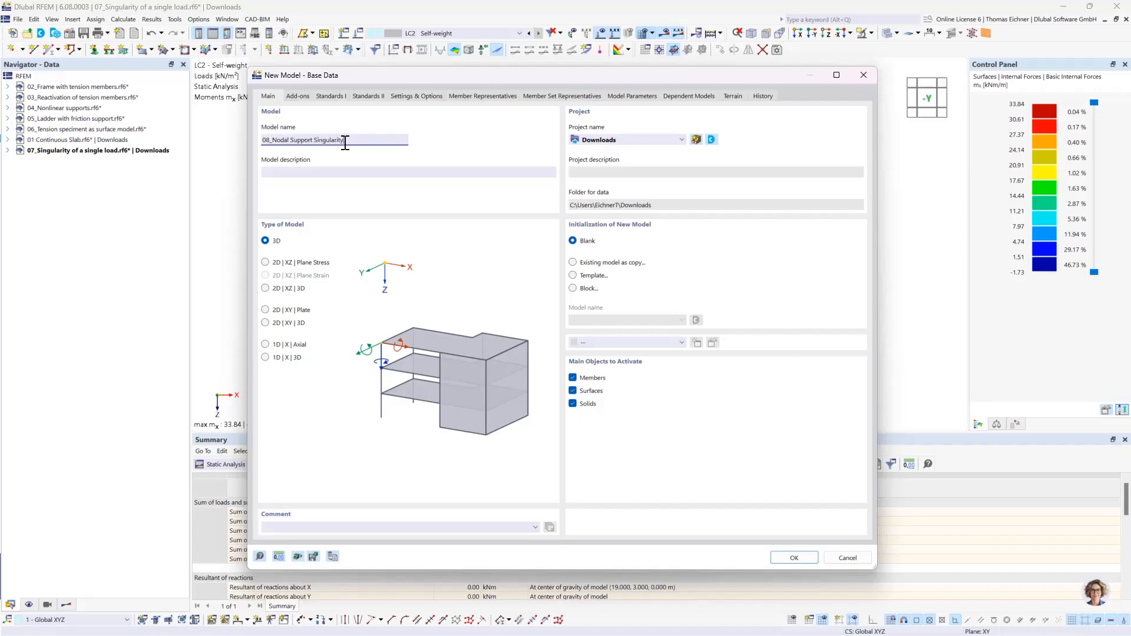
left_click(299, 97)
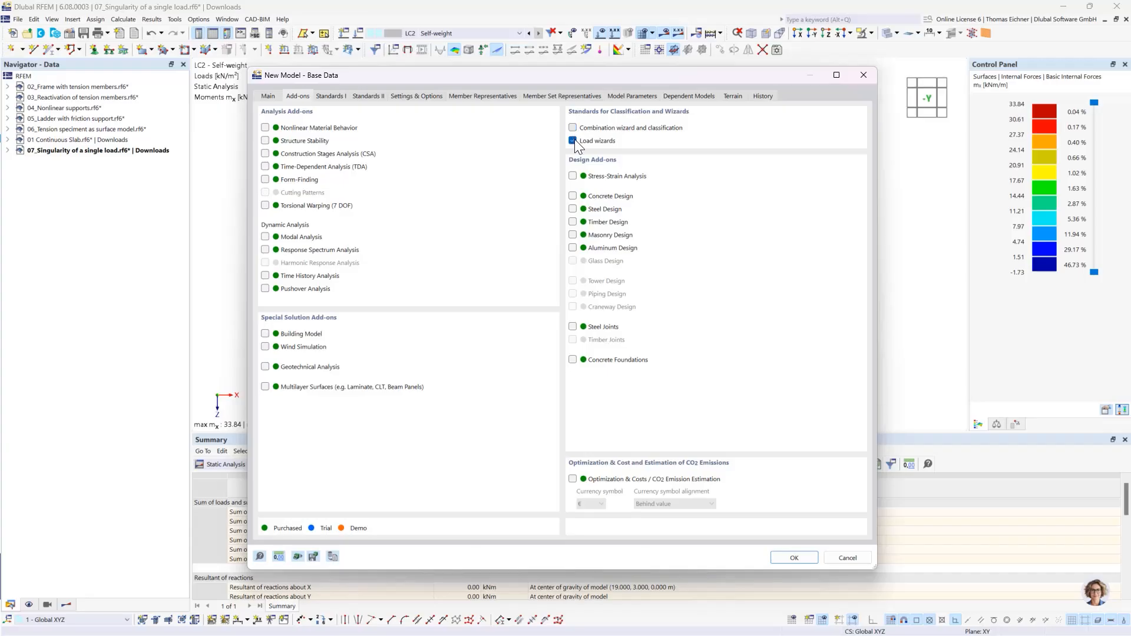
left_click(269, 96)
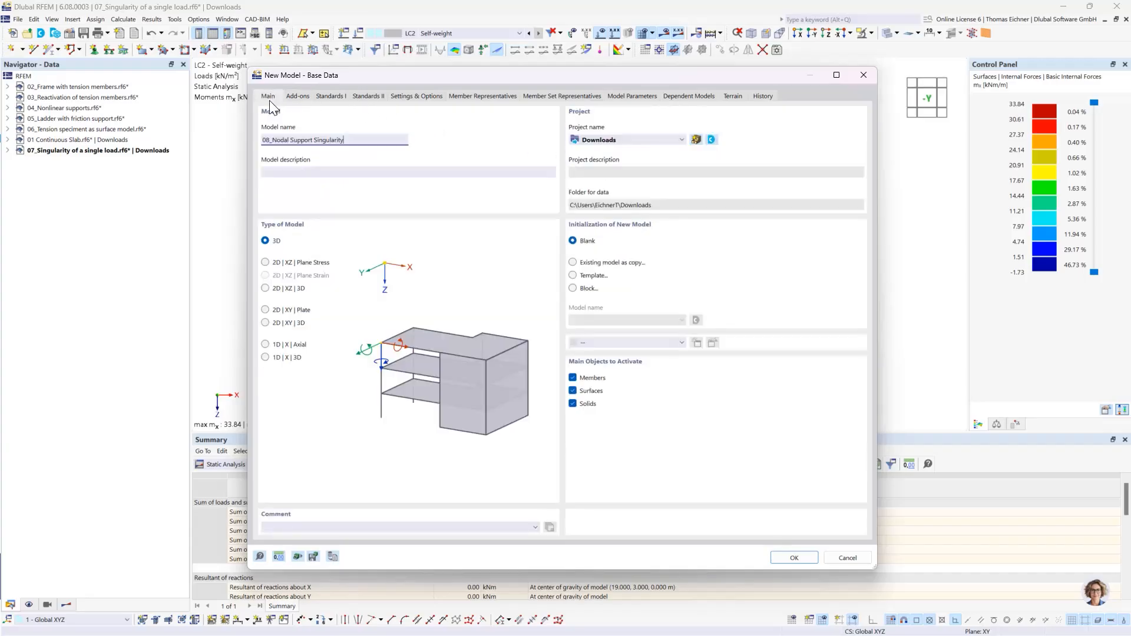
left_click(266, 288)
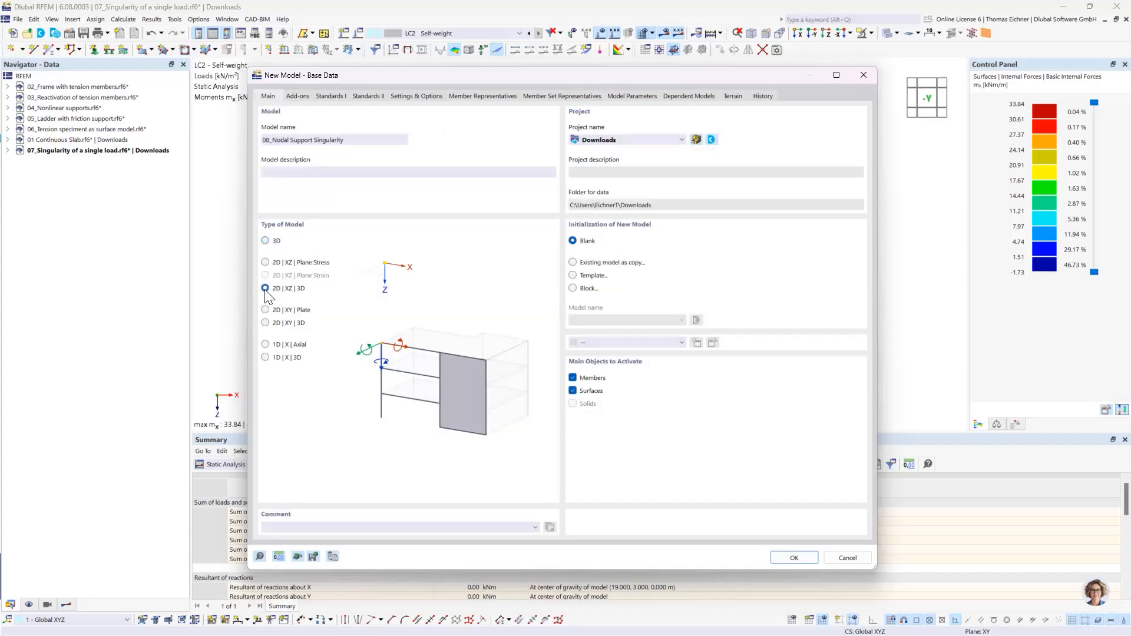
left_click(285, 310)
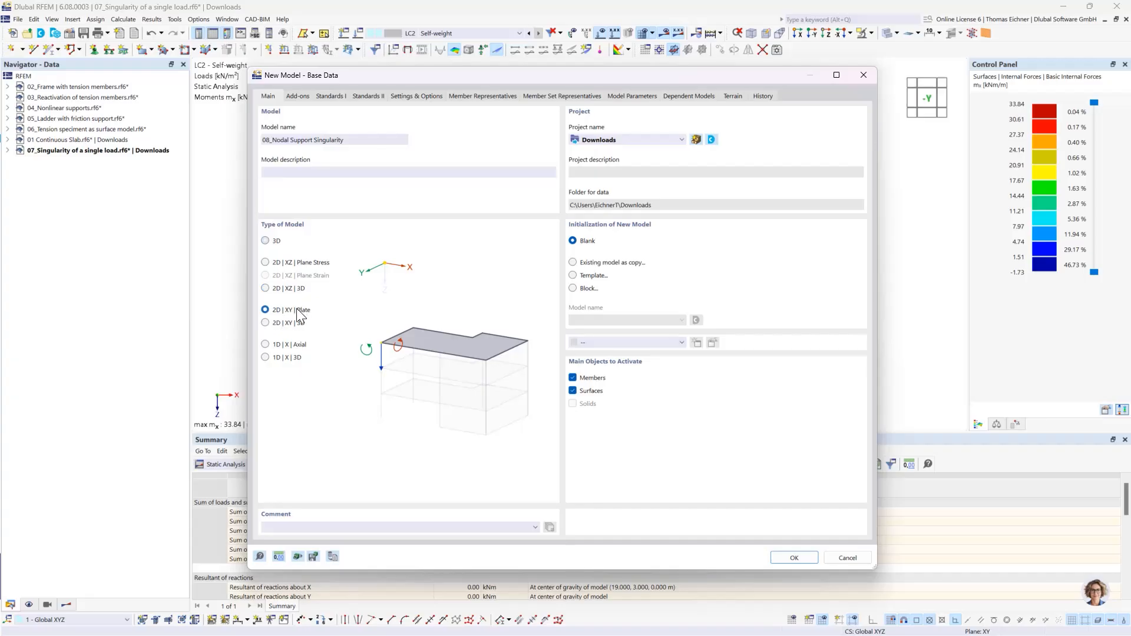
left_click(796, 562)
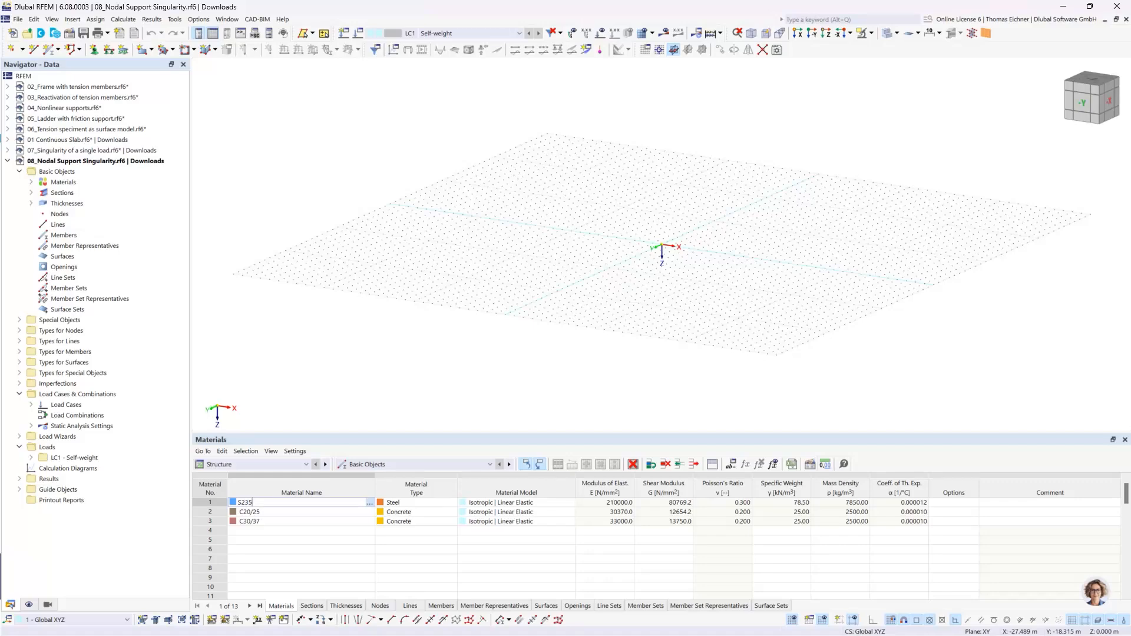
- In the Z-direction view, set up a rectangular surface with a new uniform 300 mm thickness in C30/37 concrete
left_click(812, 33)
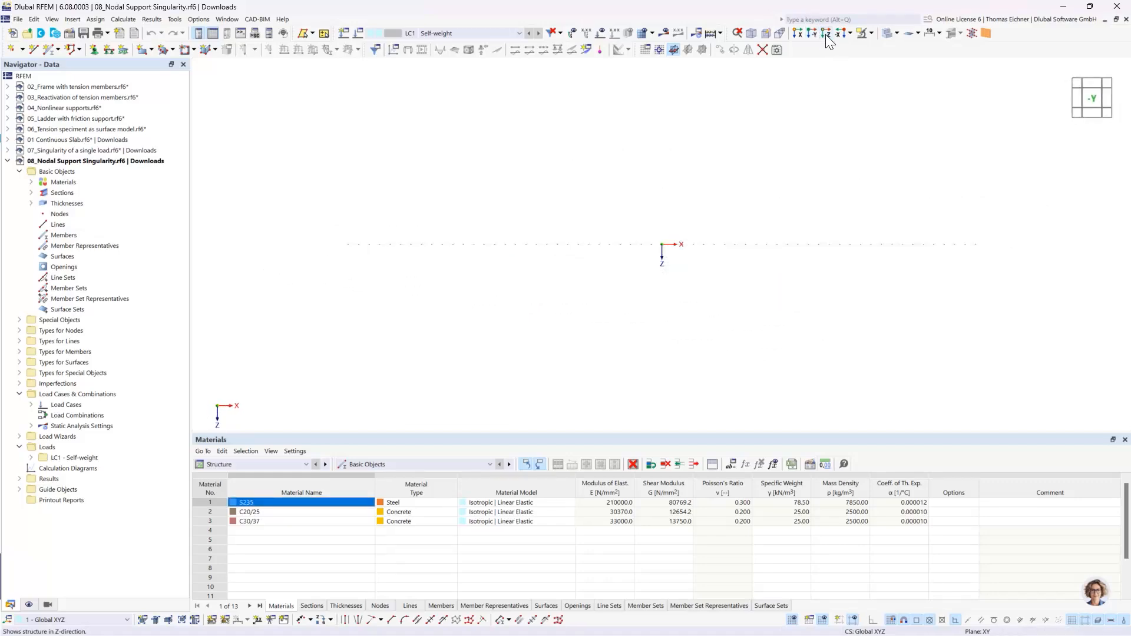
left_click(826, 33)
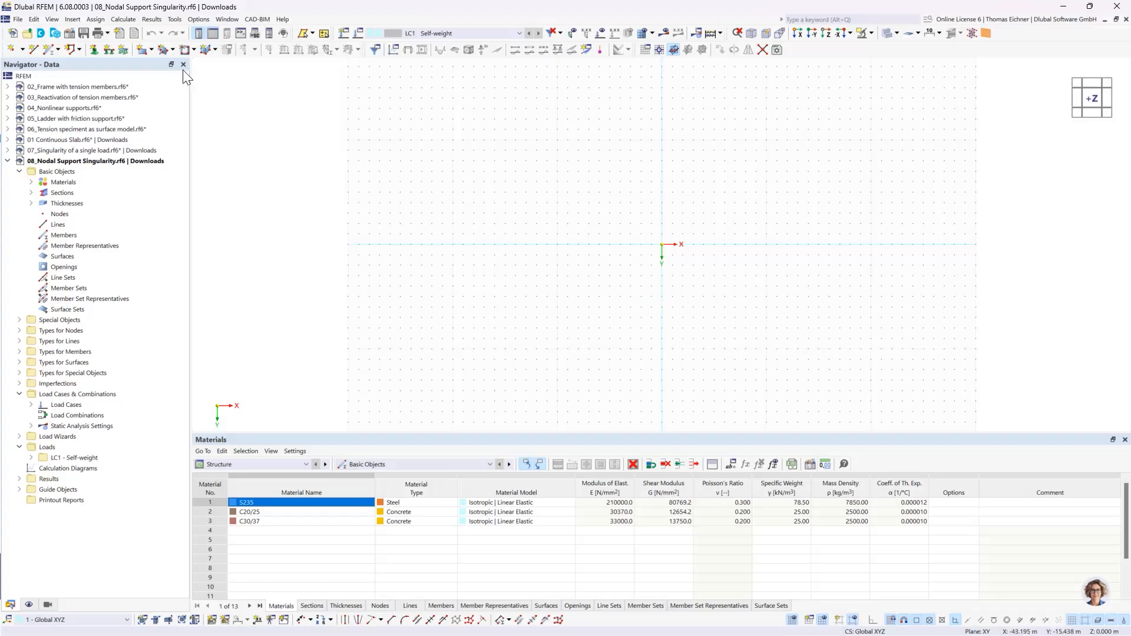
left_click(142, 49)
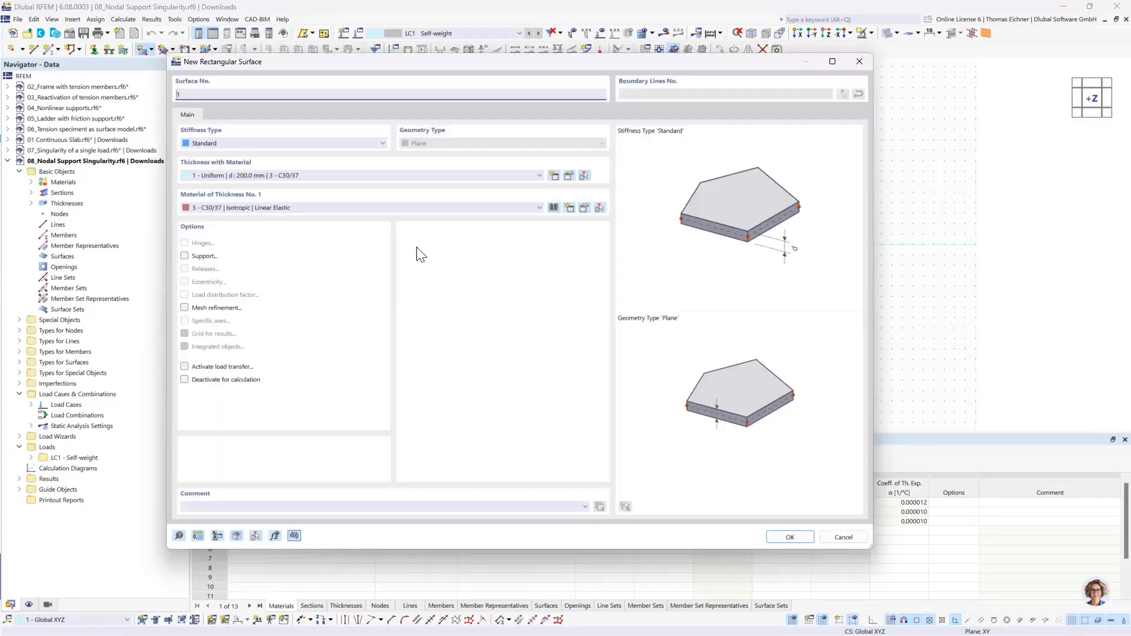
left_click(308, 172)
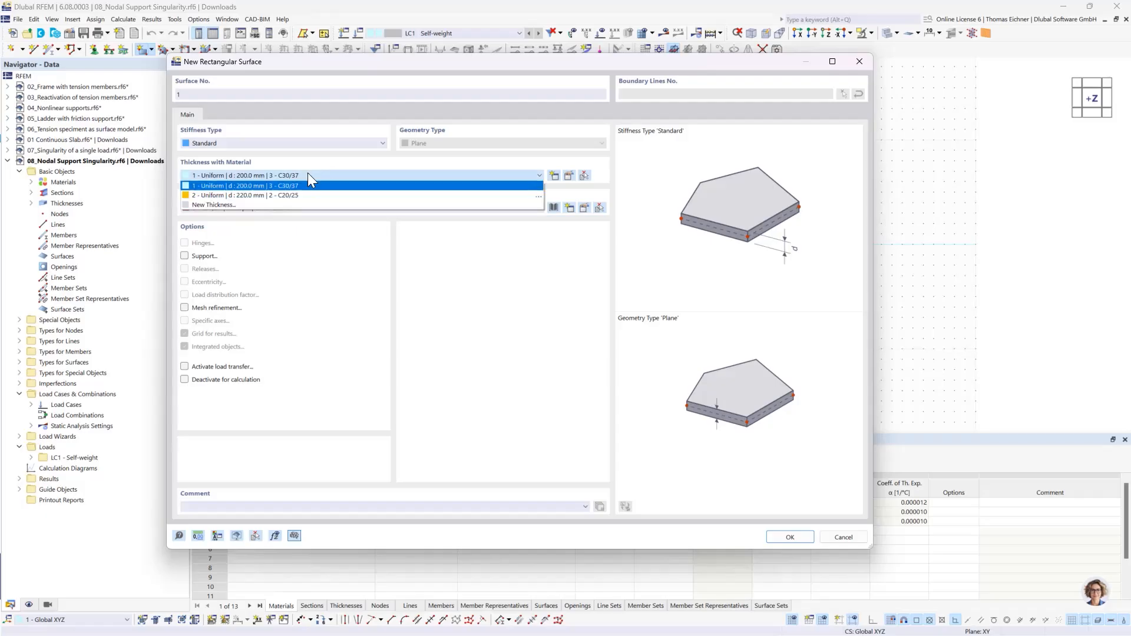
left_click(261, 204)
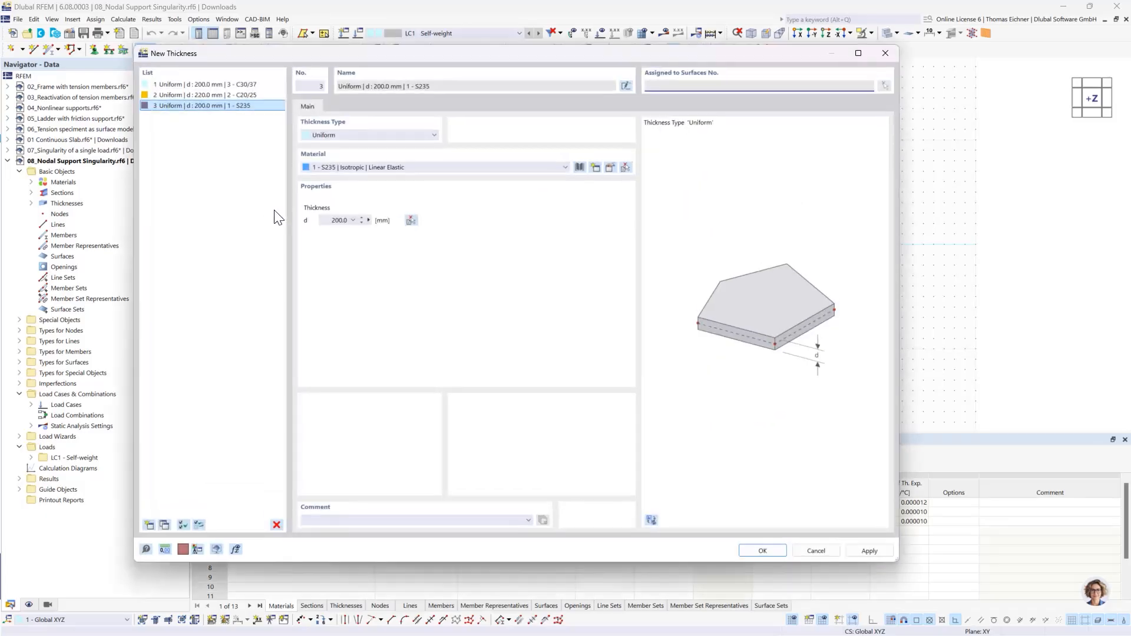
left_click(335, 220)
left_click(748, 551)
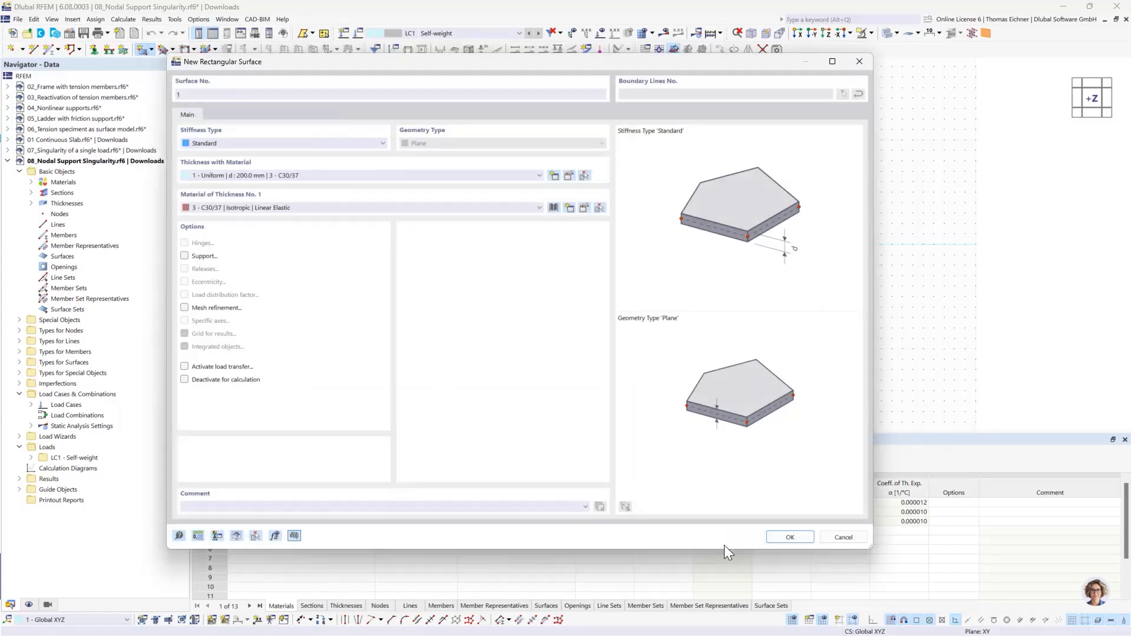
left_click(290, 206)
left_click(262, 237)
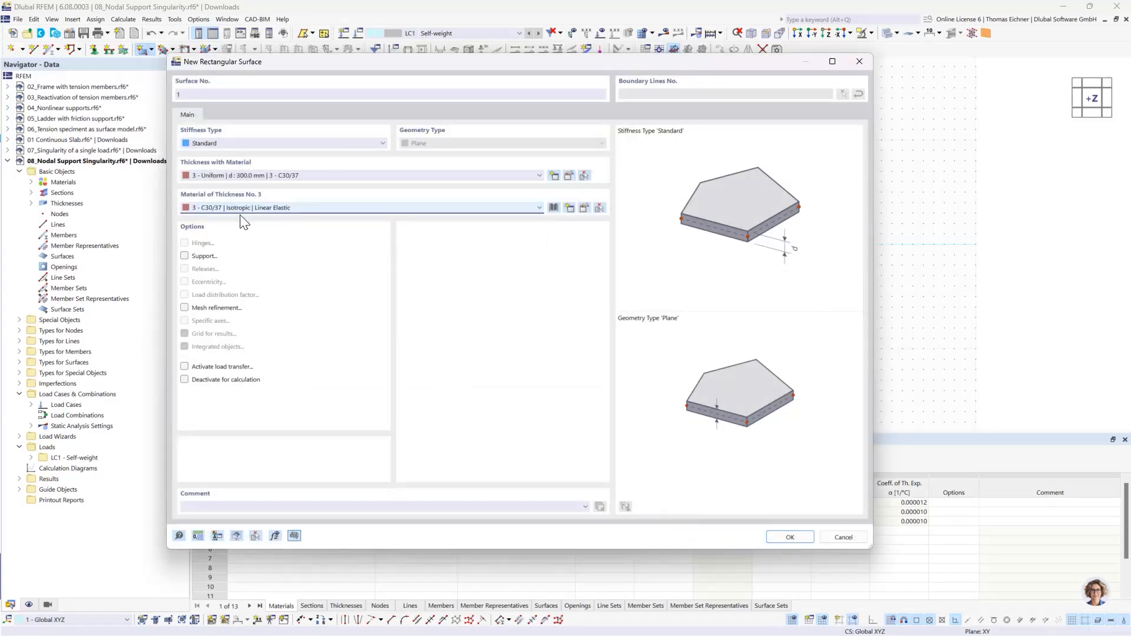
left_click(790, 537)
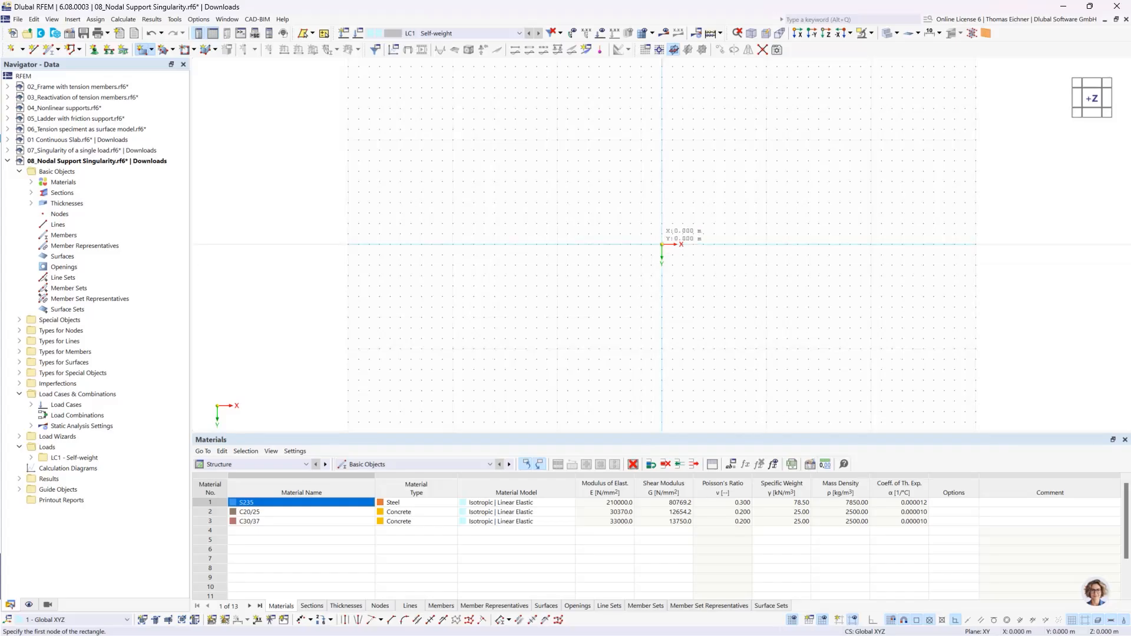
- Draw the rectangular plate about 8 m by 4 m from the origin and add a node inside it about 2 m from the origin in X and Y
left_click(662, 244)
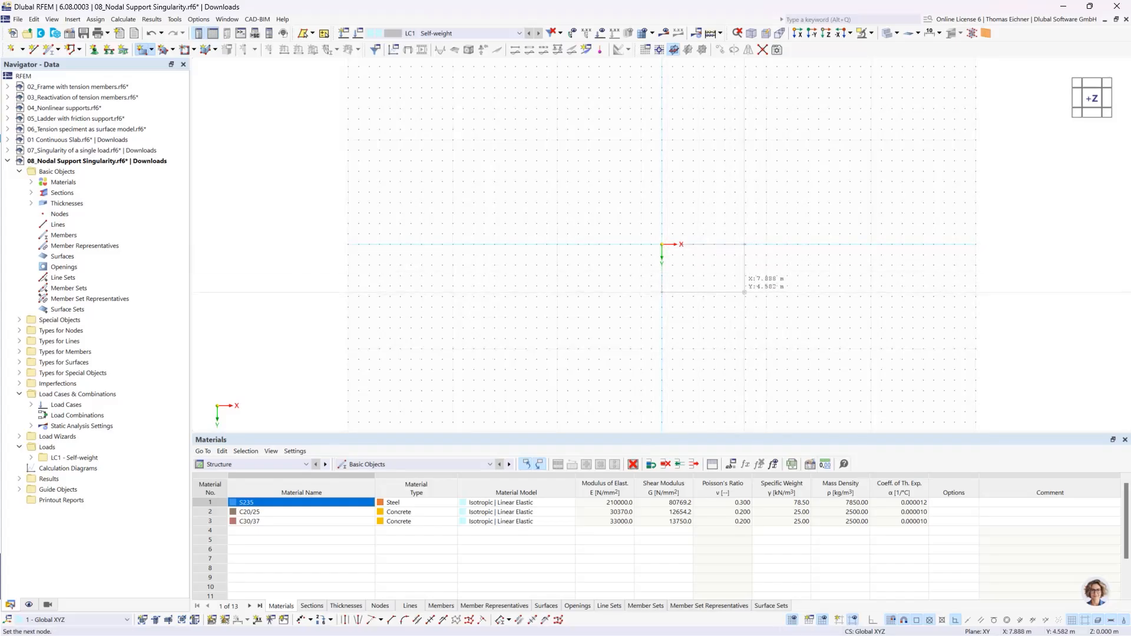
left_click(745, 286)
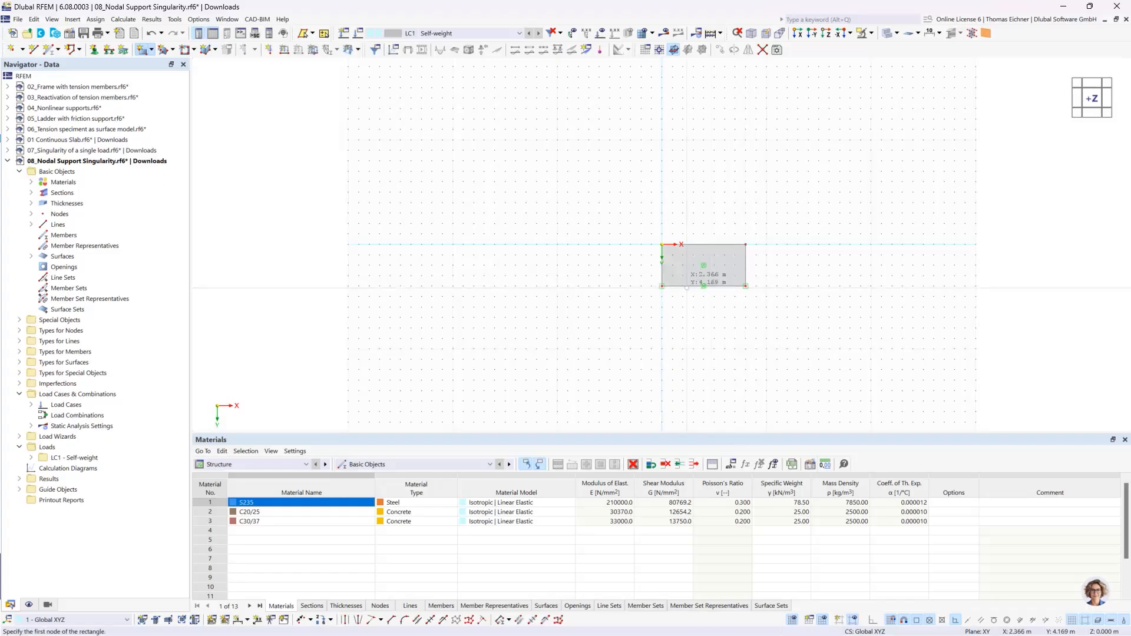
left_click(11, 49)
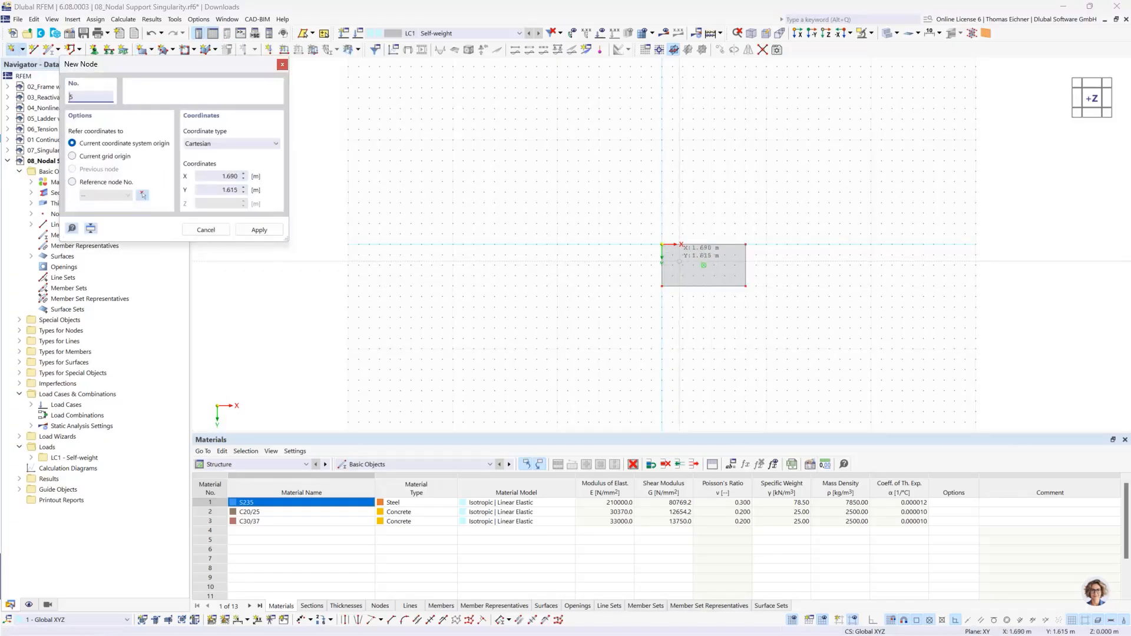
left_click(683, 265)
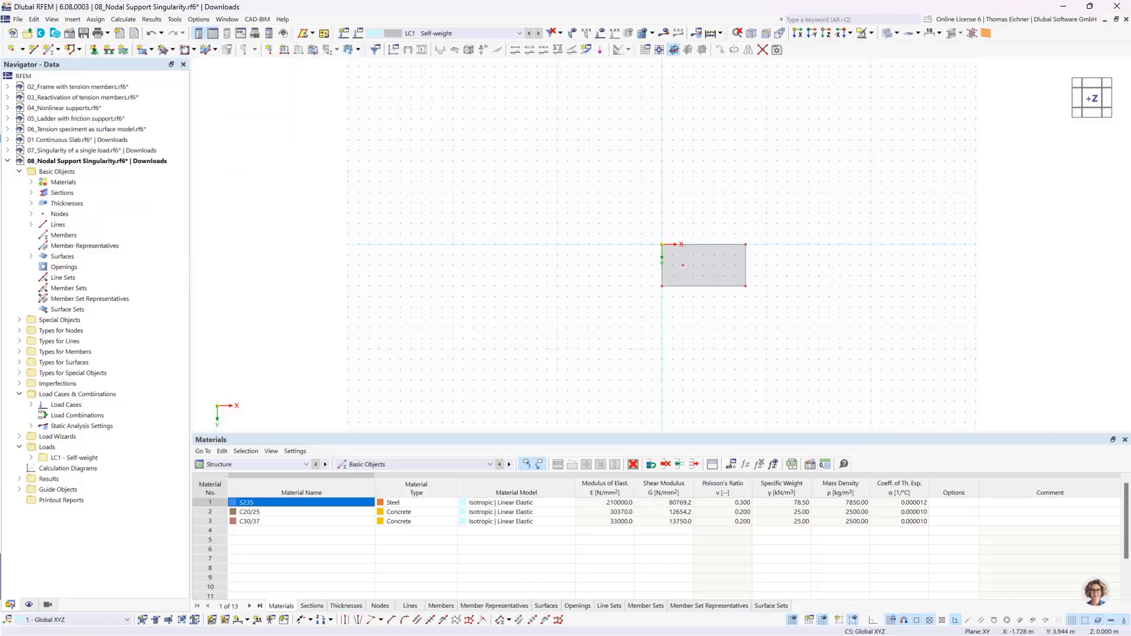
key("Escape")
- Assign a hinged line support to the plate edge opposite the origin in X and a hinged nodal support to the interior node
left_click(110, 50)
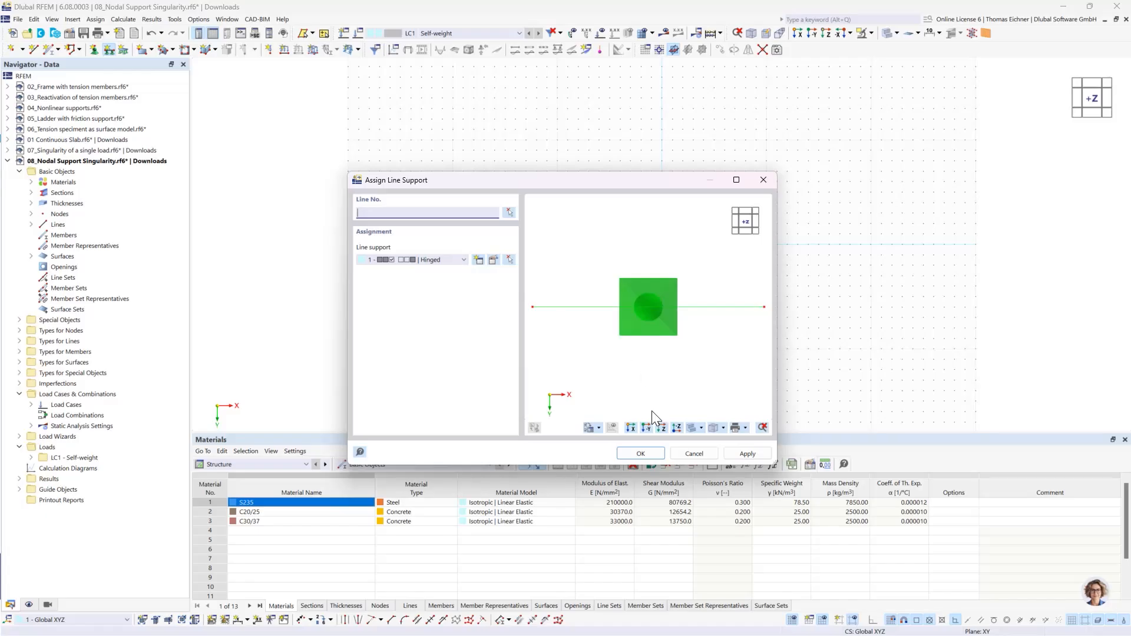
left_click(646, 453)
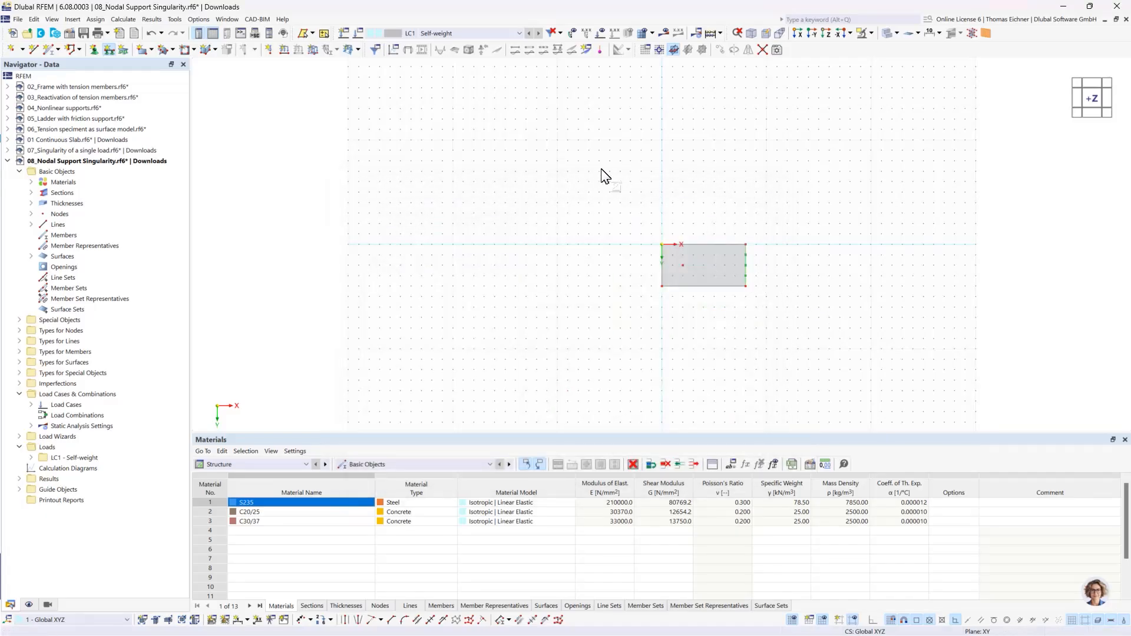
left_click(95, 51)
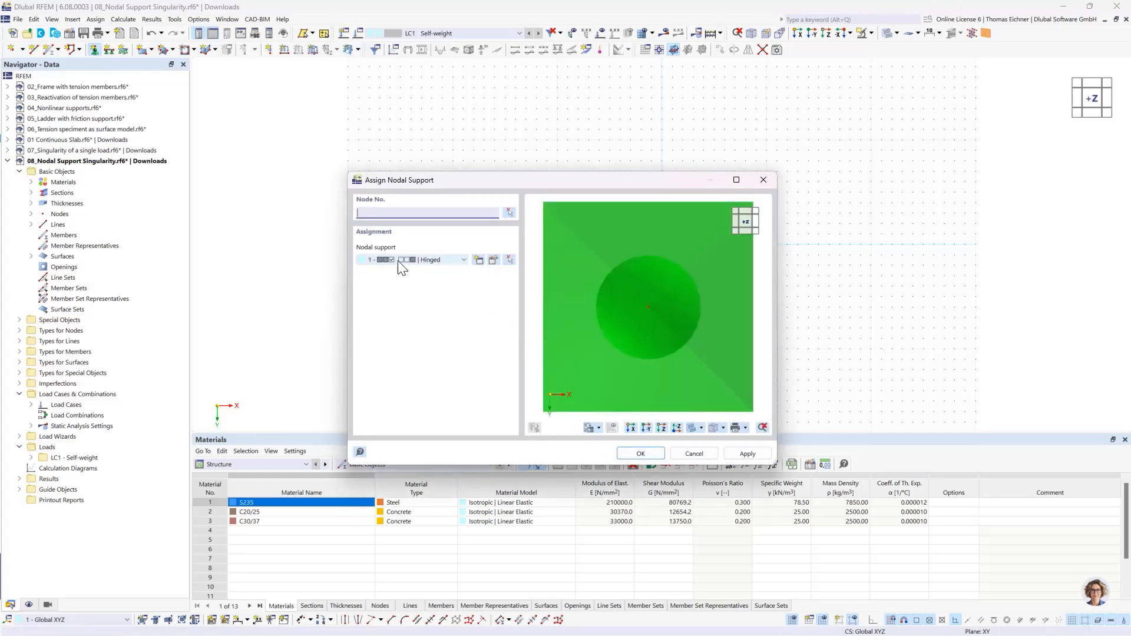
left_click(642, 455)
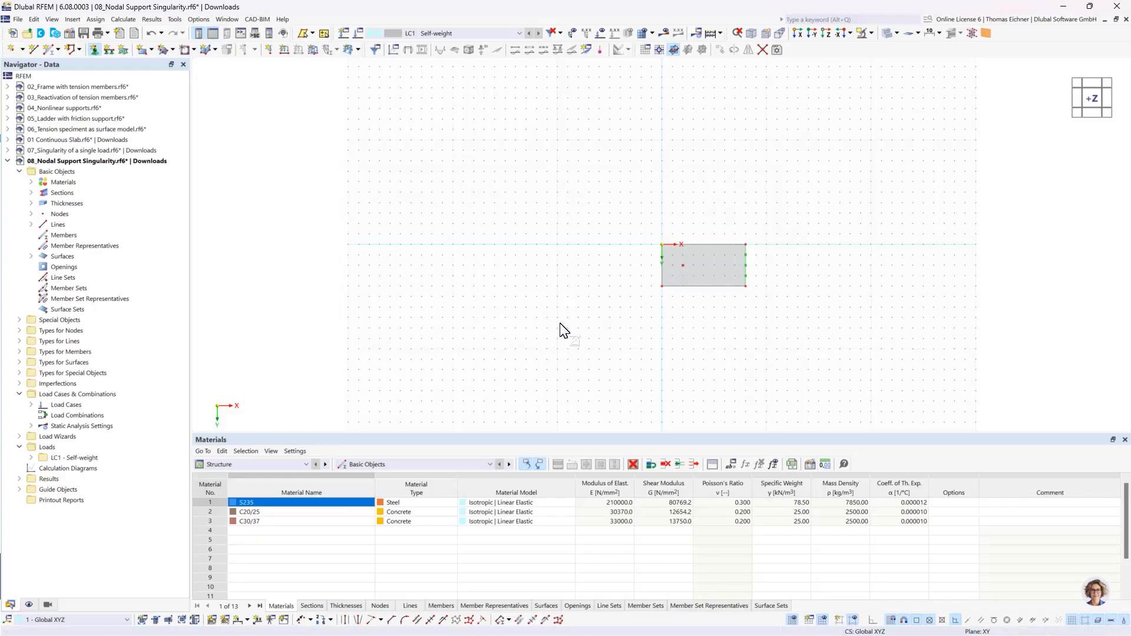
- Enlarge the displayed symbols of the line support and the nodal support
scroll(699, 260, "up", 5)
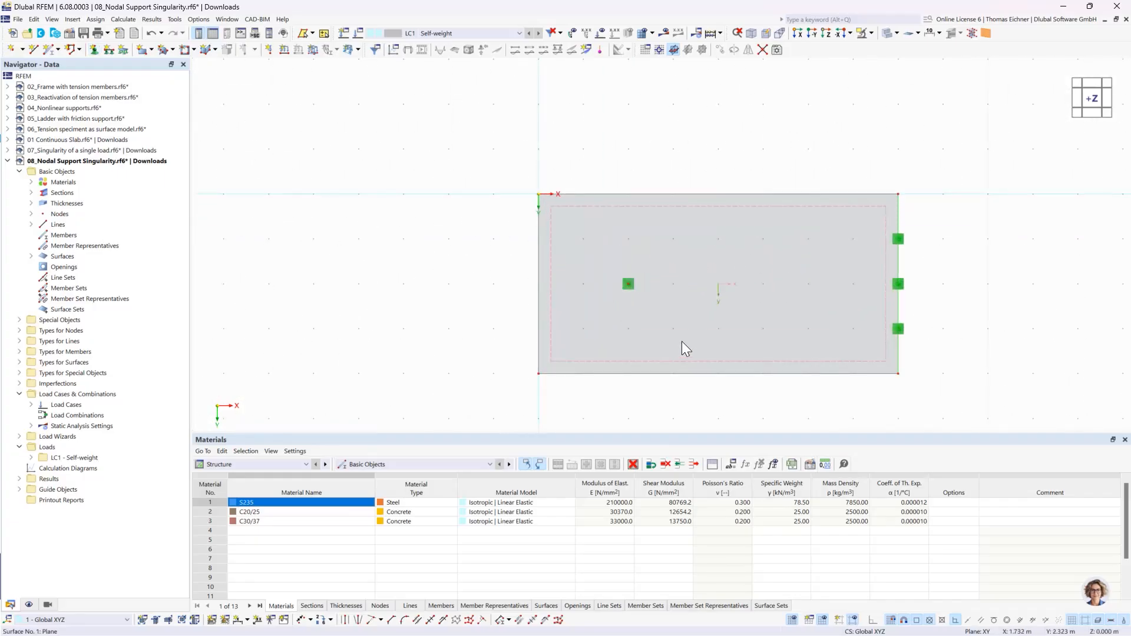
right_click(900, 287)
left_click_drag(964, 386, 1008, 386)
left_click(632, 284)
right_click(631, 284)
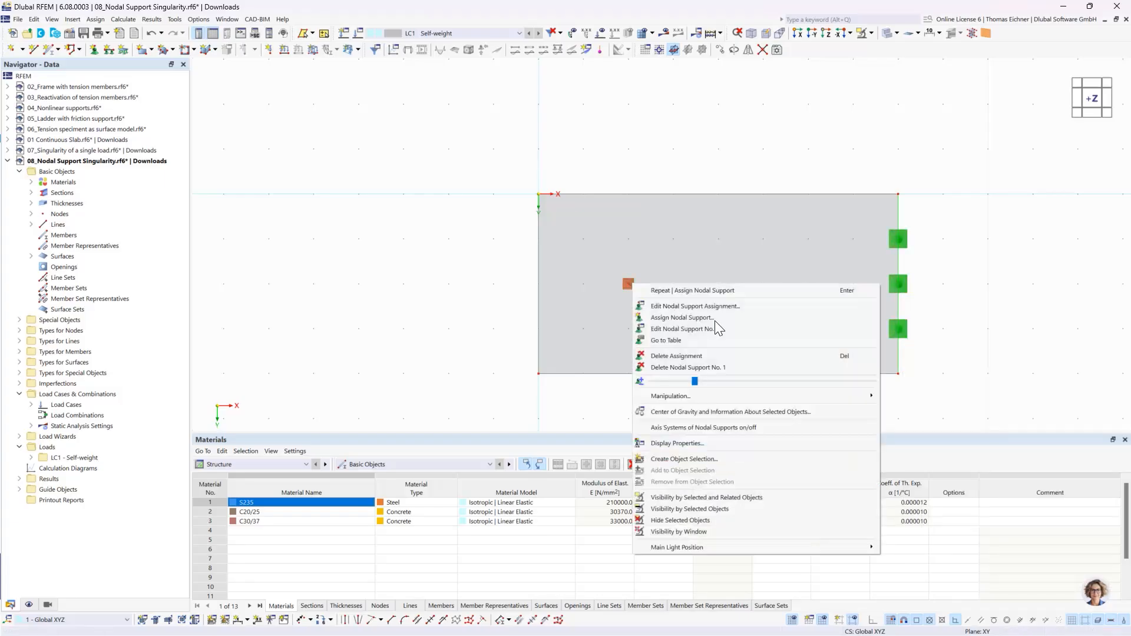
left_click_drag(720, 381, 755, 387)
left_click(627, 40)
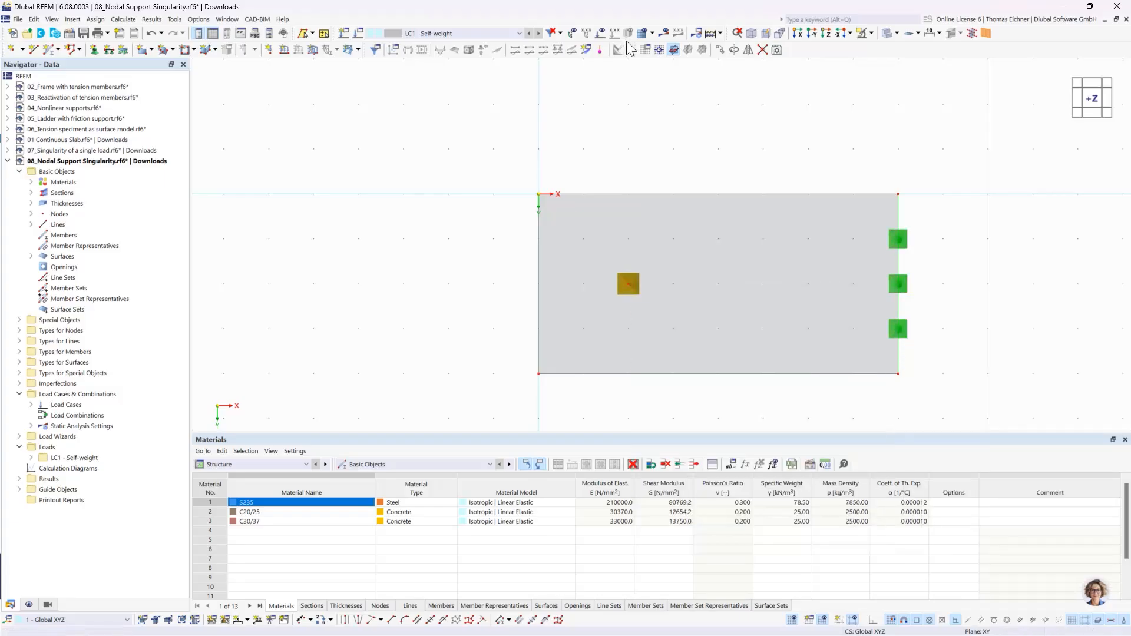
left_click(625, 153)
- Apply a uniform surface load of 10 kN/m² in load case LC1 to the plate
scroll(625, 153, "down", 2)
middle_click_drag(776, 118, 555, 173)
scroll(569, 111, "down", 5)
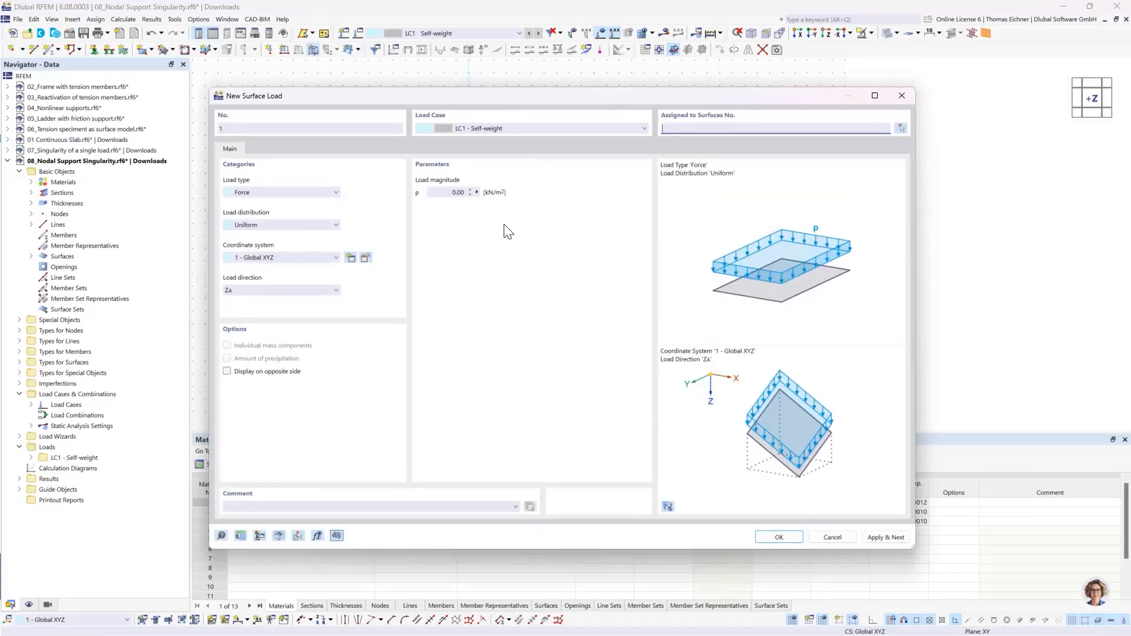
left_click(465, 193)
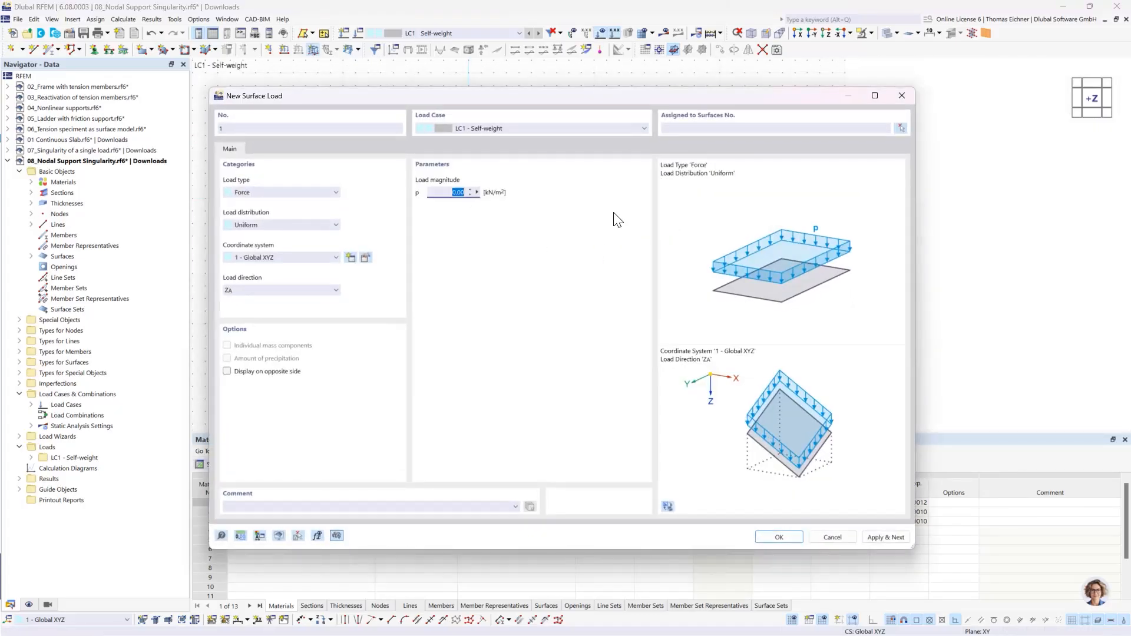
type("10")
left_click(791, 542)
left_click(544, 235)
left_click(174, 184)
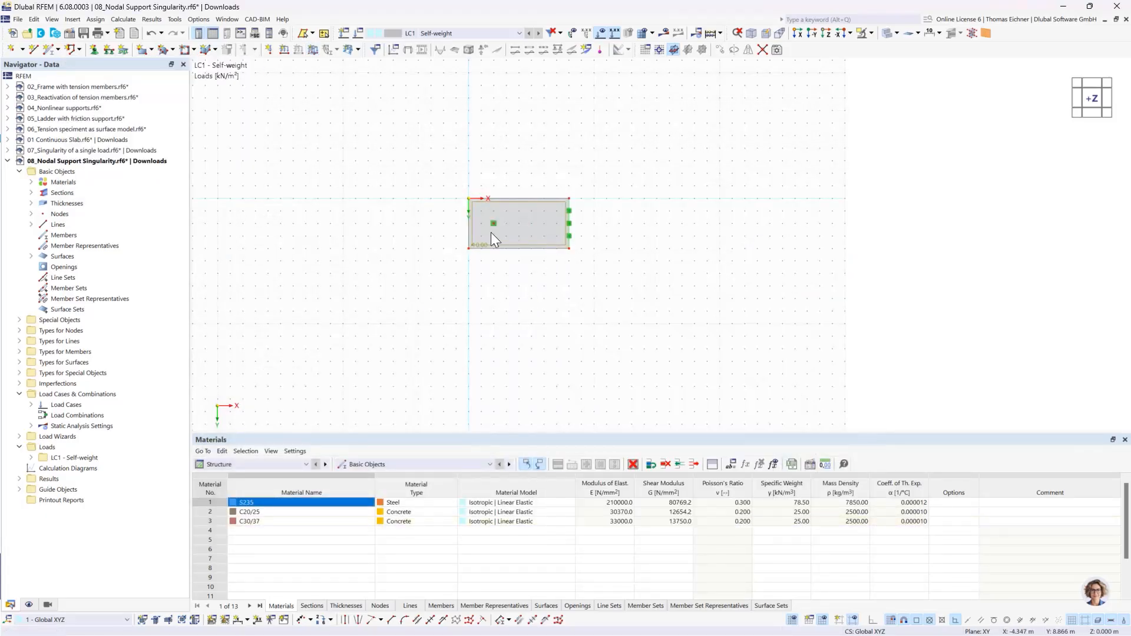
- Copy the whole plate with its supports and load 3 times at 10 m displacement in X
left_click_drag(415, 309, 665, 154)
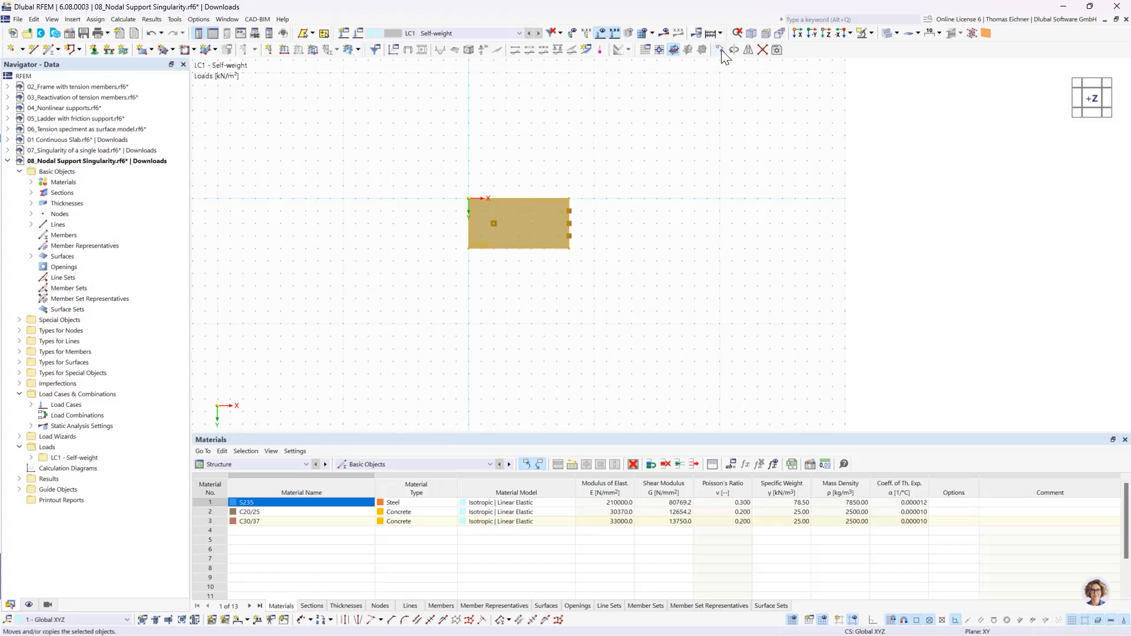
left_click(721, 49)
left_click(396, 227)
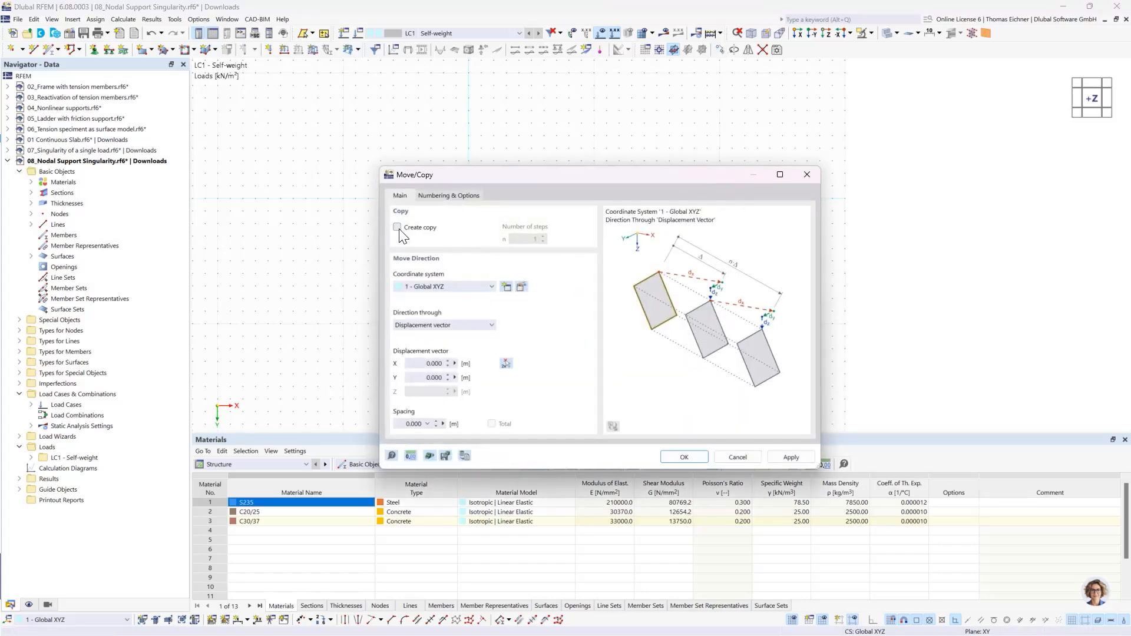
double_click(530, 239)
type("3")
double_click(434, 363)
type("10")
left_click(678, 458)
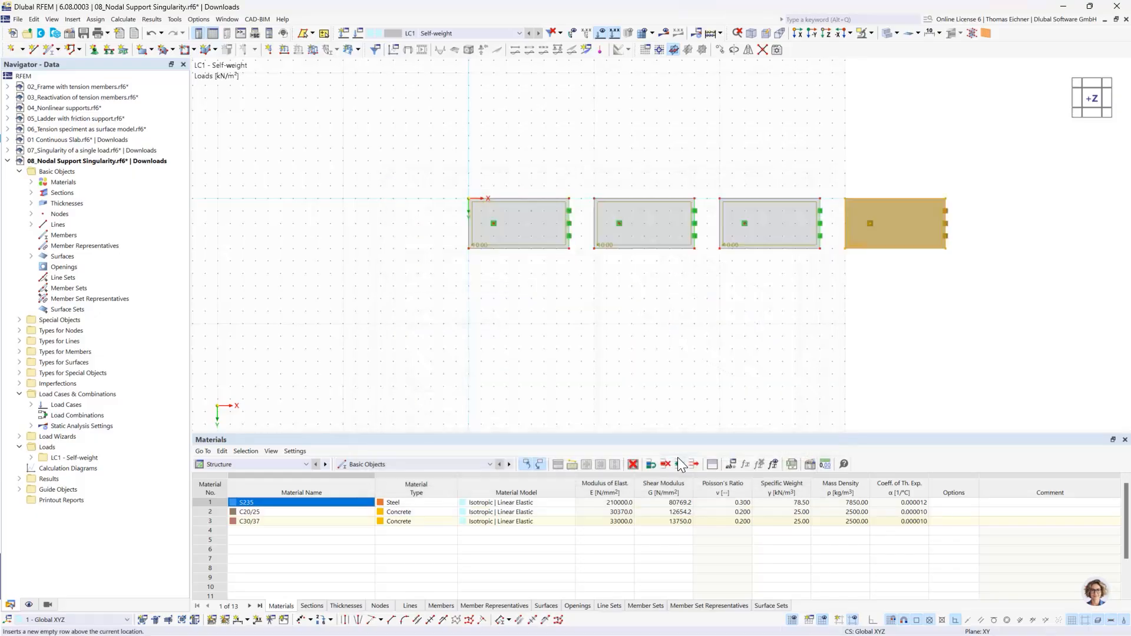
left_click(739, 307)
middle_click_drag(742, 307, 630, 348)
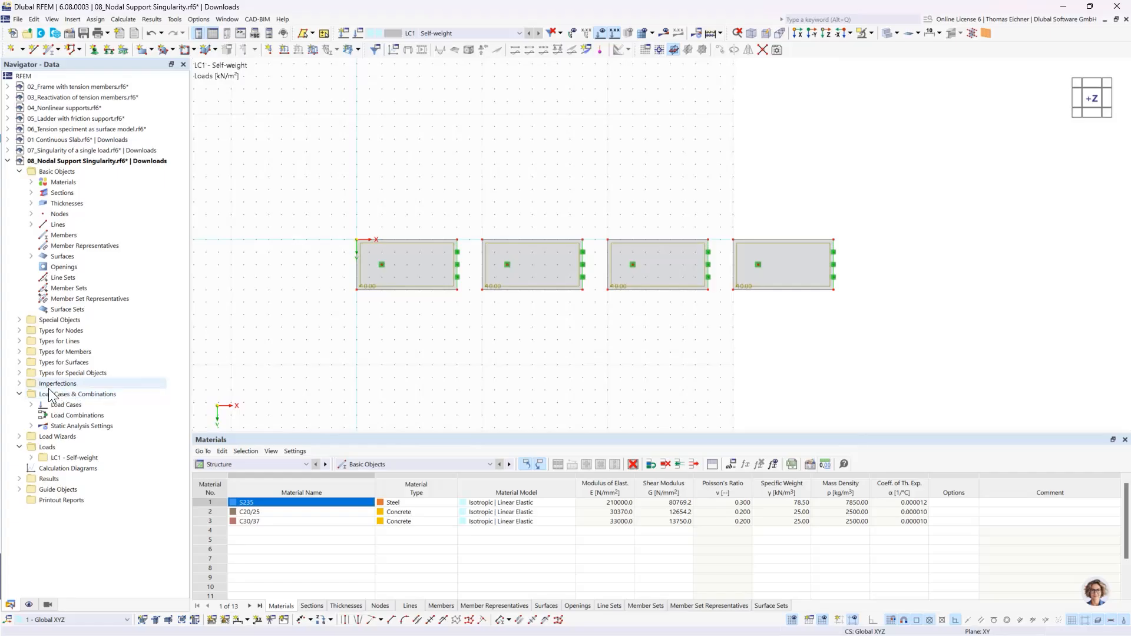
- Create a surface mesh refinement with a target FE length of 2 m and assign it to surface 1
left_click(21, 363)
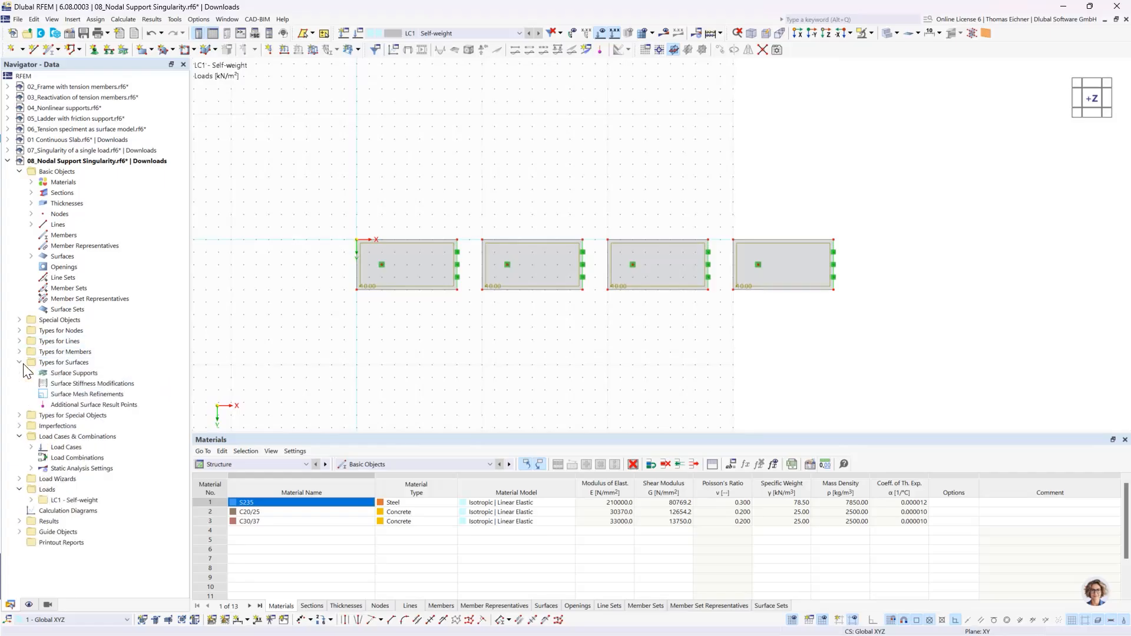
double_click(86, 395)
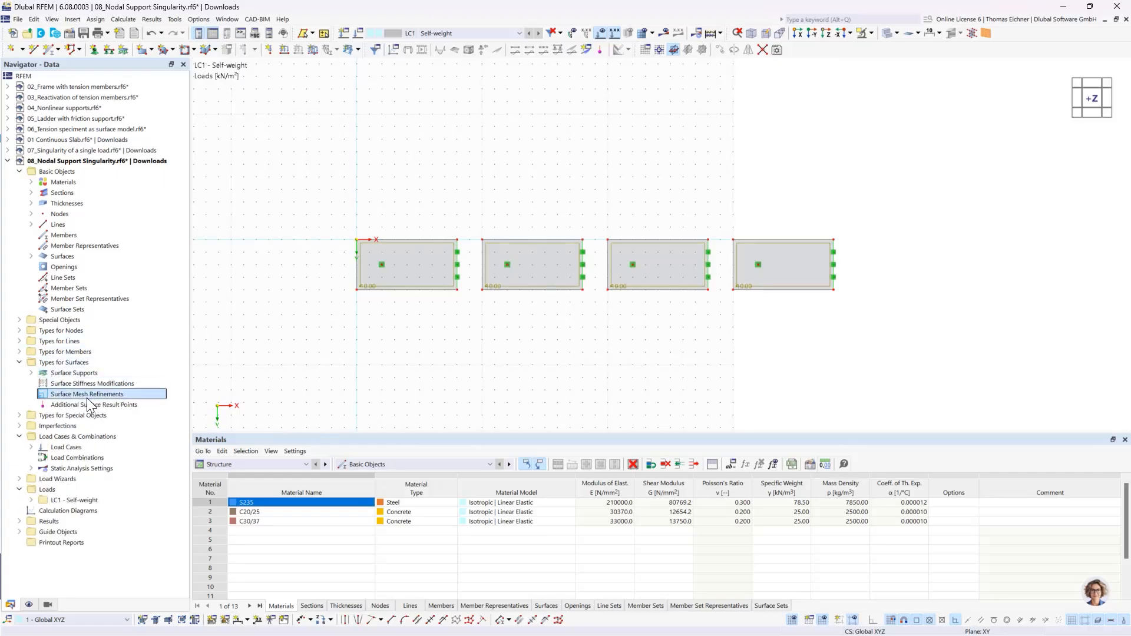
double_click(420, 218)
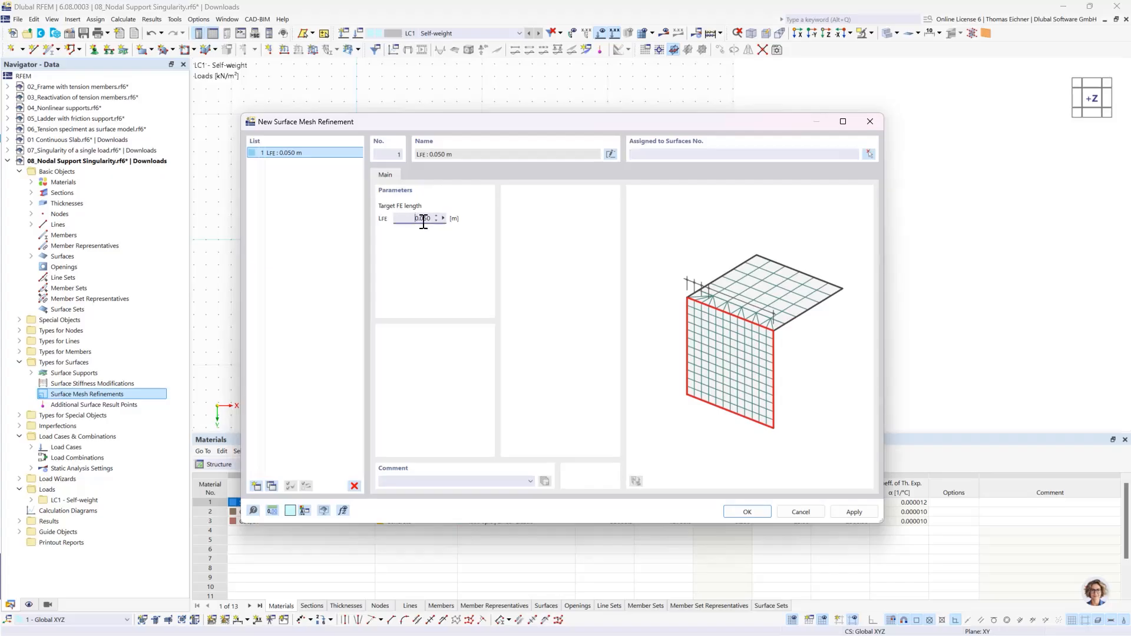
type("2")
left_click(870, 154)
left_click(167, 183)
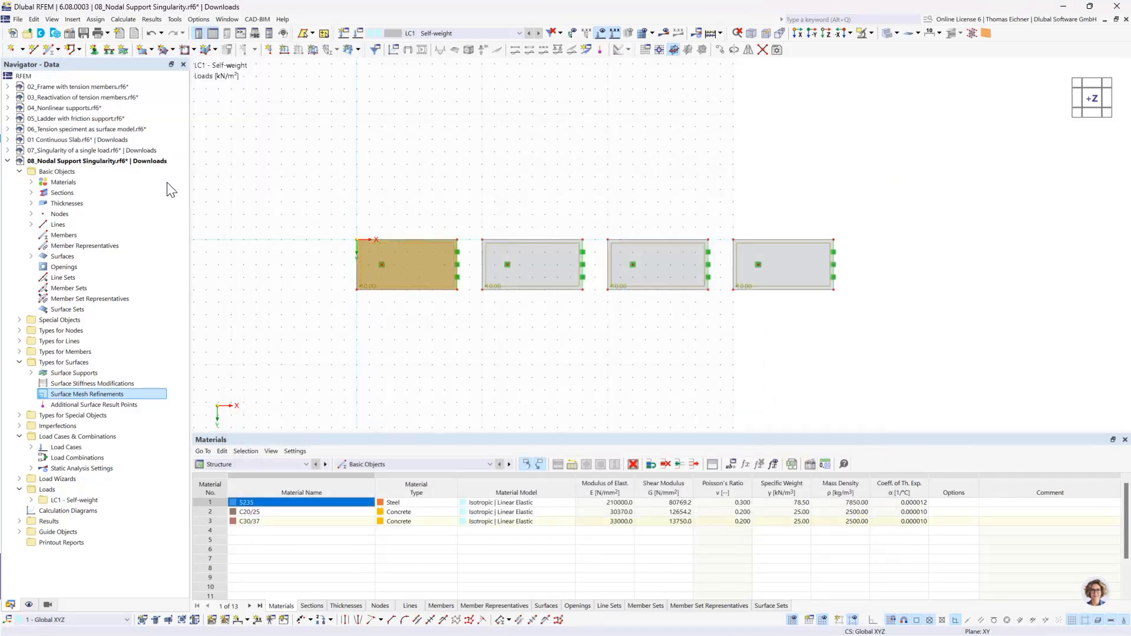
- Set the mesh refinement's target FE length to 1 m and assign it to surfaces 1 and 2
left_click(421, 219)
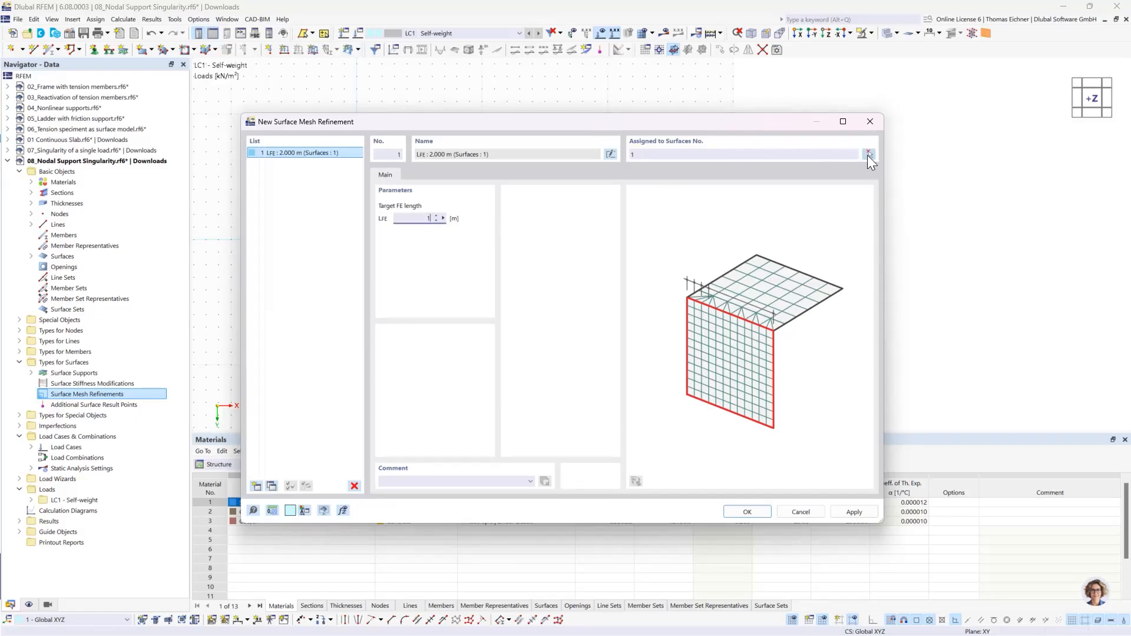
left_click(868, 154)
left_click(406, 265)
left_click(532, 265)
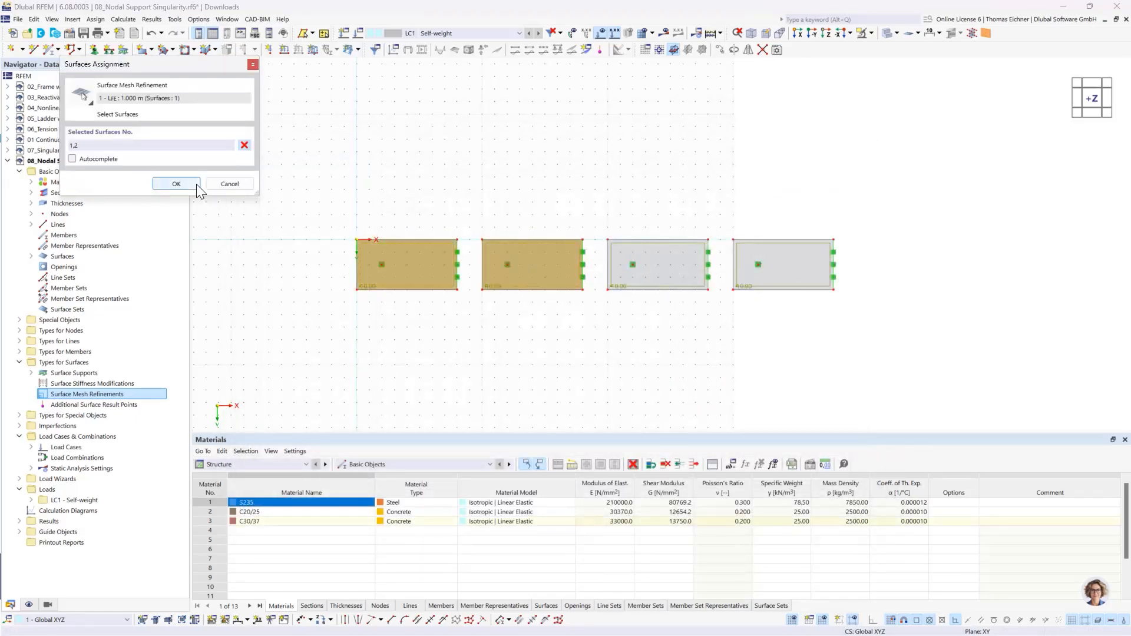
left_click(194, 184)
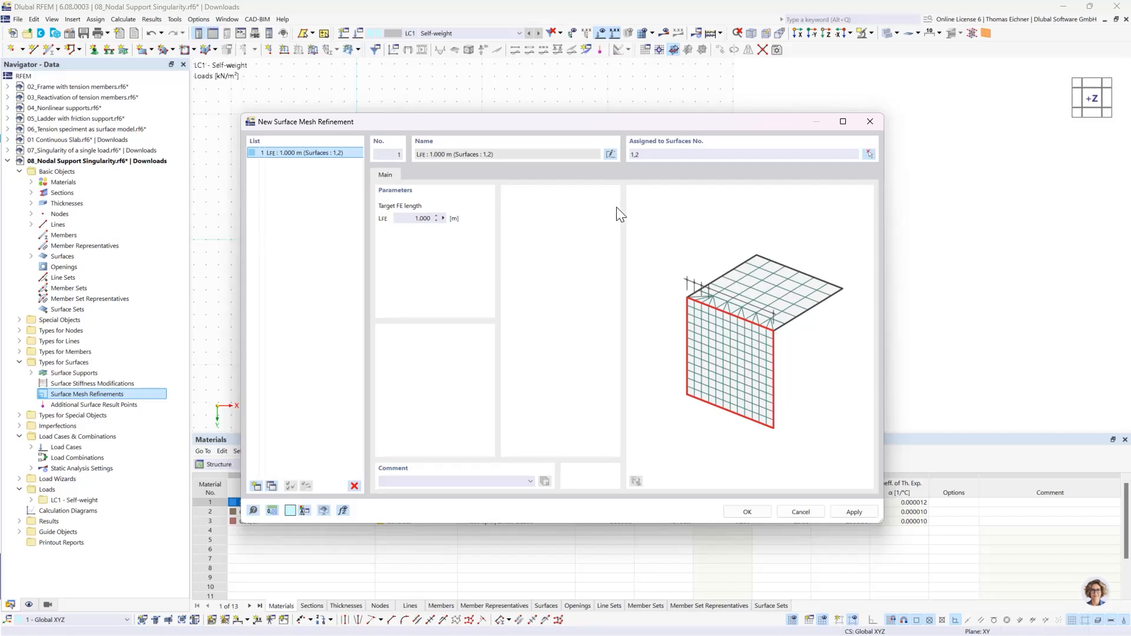
- Set the first mesh refinement back to a target FE length of 2 m on surface 1 only
left_click(412, 221)
left_click(664, 155)
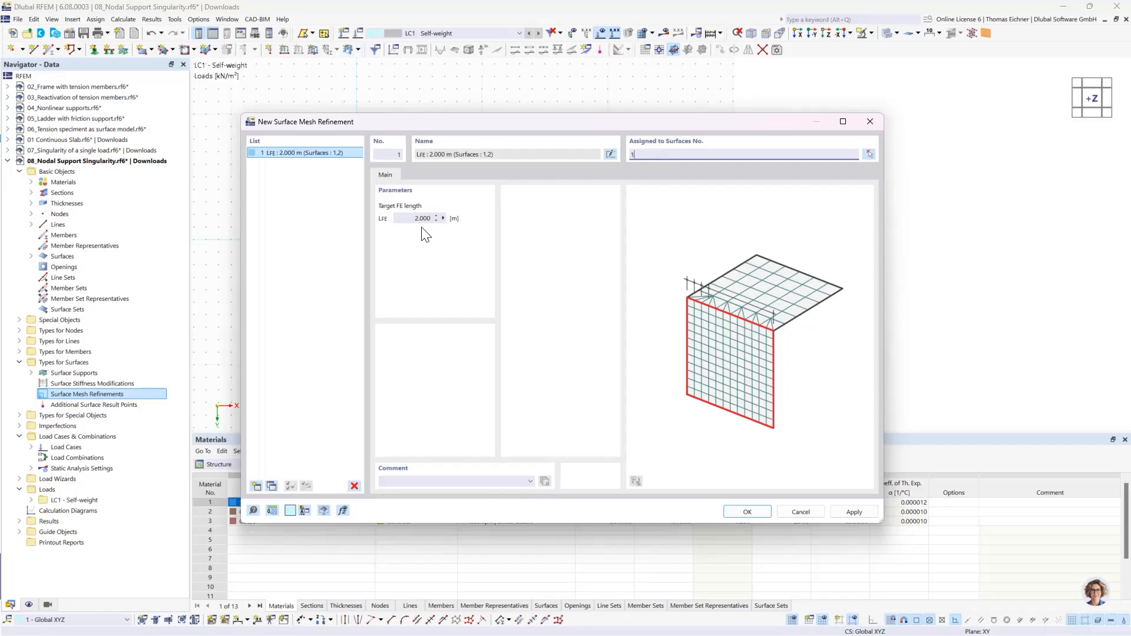
left_click(331, 157)
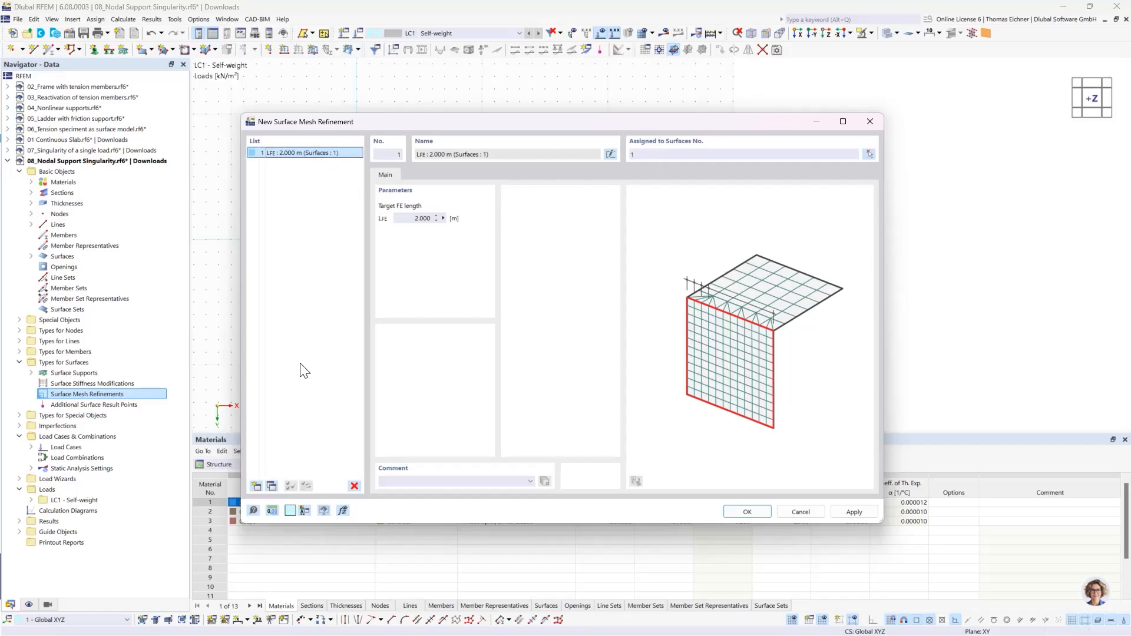
- Copy the first surface mesh refinement, set the copy's target FE length to 1 m and assign it to surface 2
left_click(270, 488)
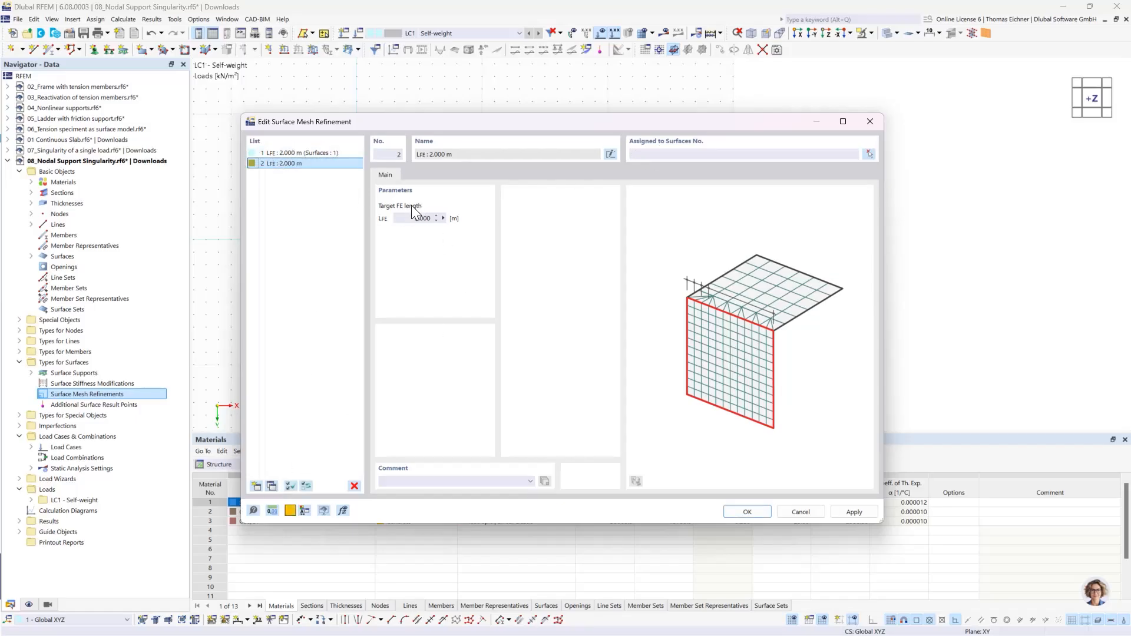
type("1")
left_click(680, 154)
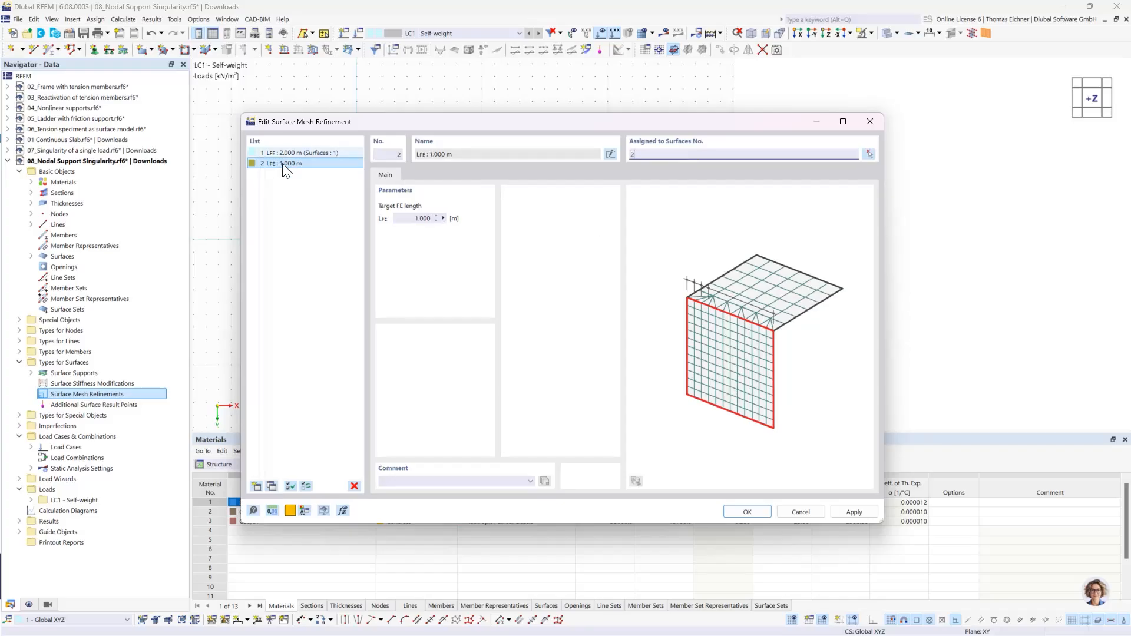
- Copy the second surface mesh refinement, set the copy's target FE length to 0.5 m and assign it to surface 3
left_click(273, 486)
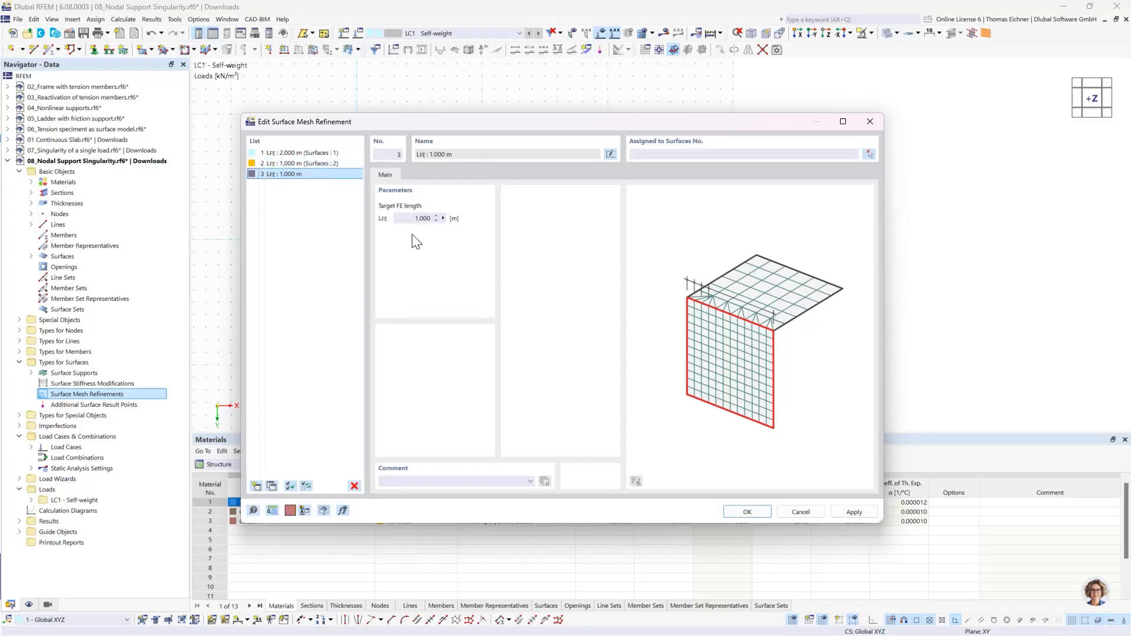
left_click(417, 218)
left_click(664, 160)
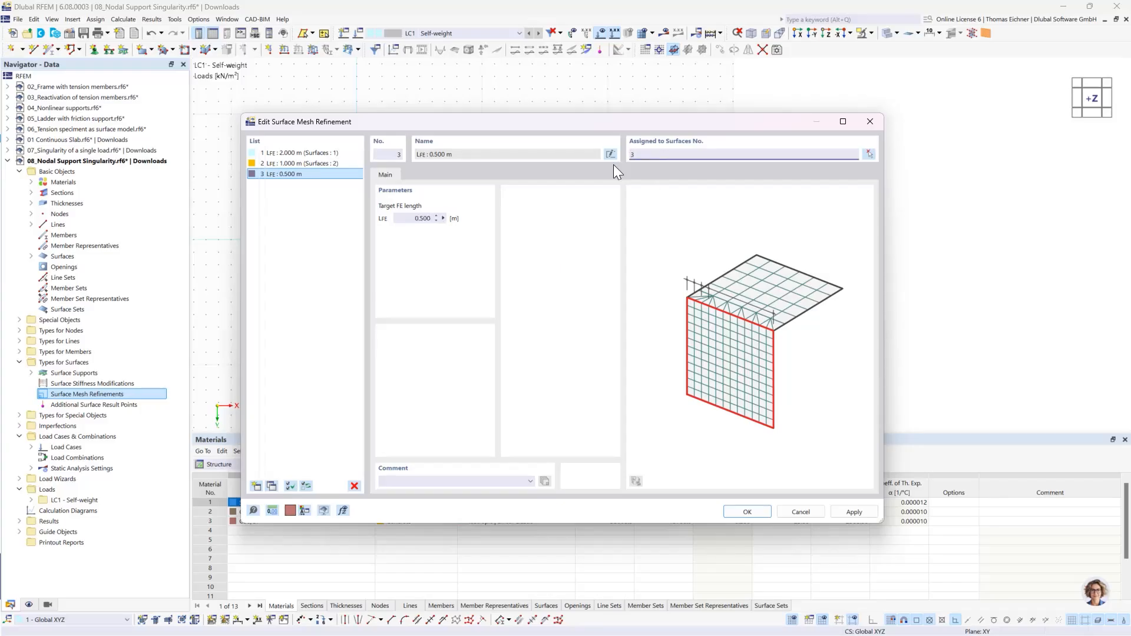
type("3")
left_click(291, 171)
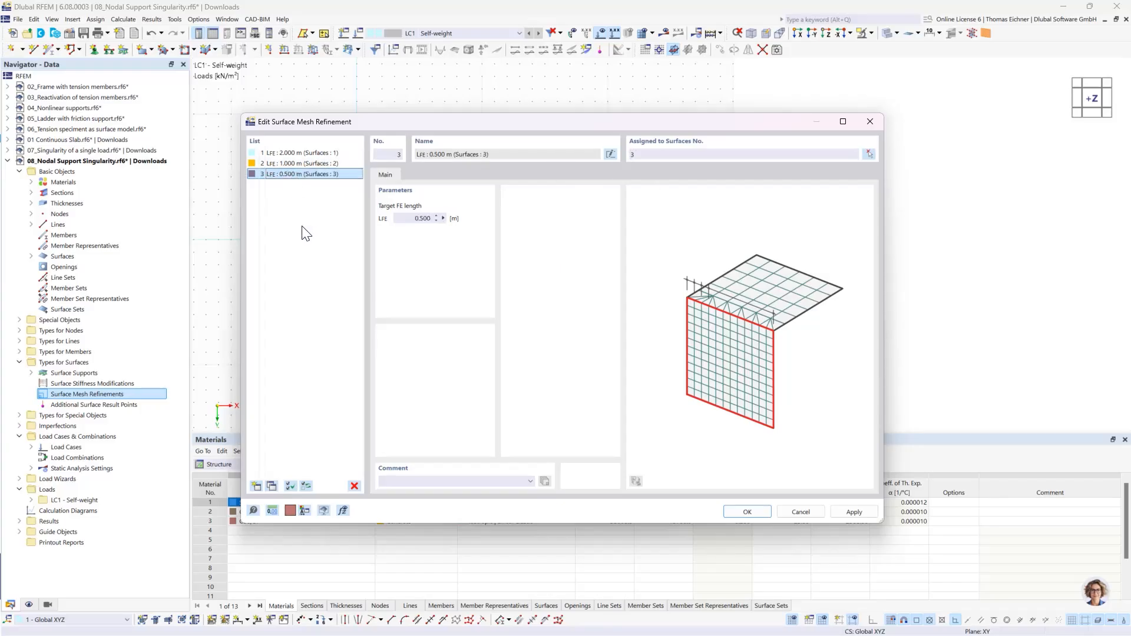
- Copy the third surface mesh refinement, assign the copy to surface 4 and set its target FE length to 0.25 m
left_click(271, 486)
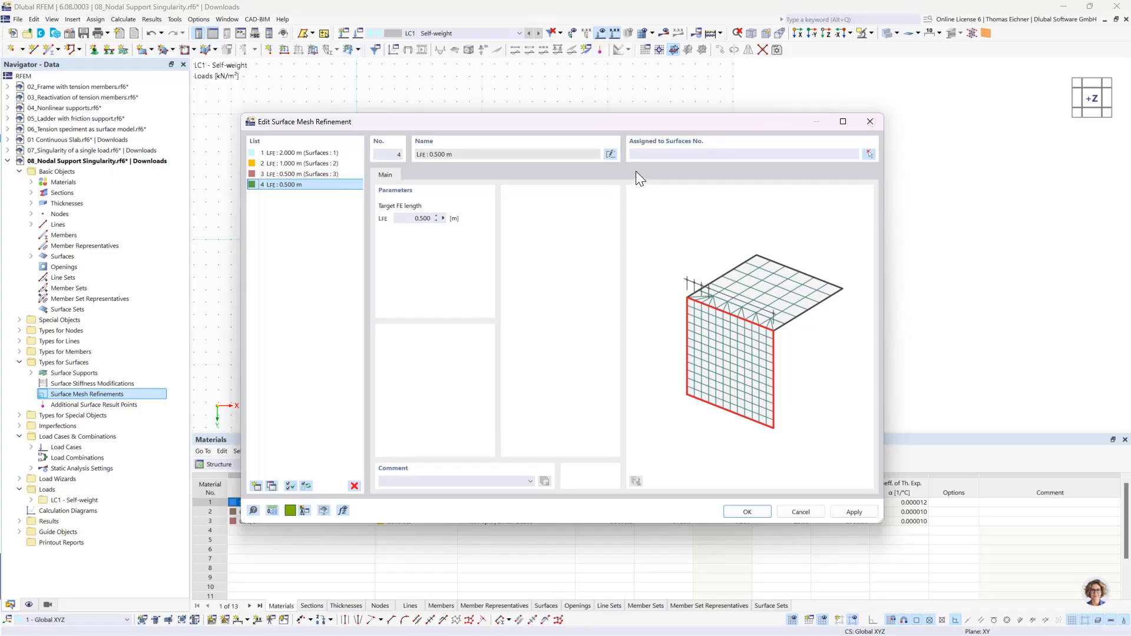
left_click(653, 155)
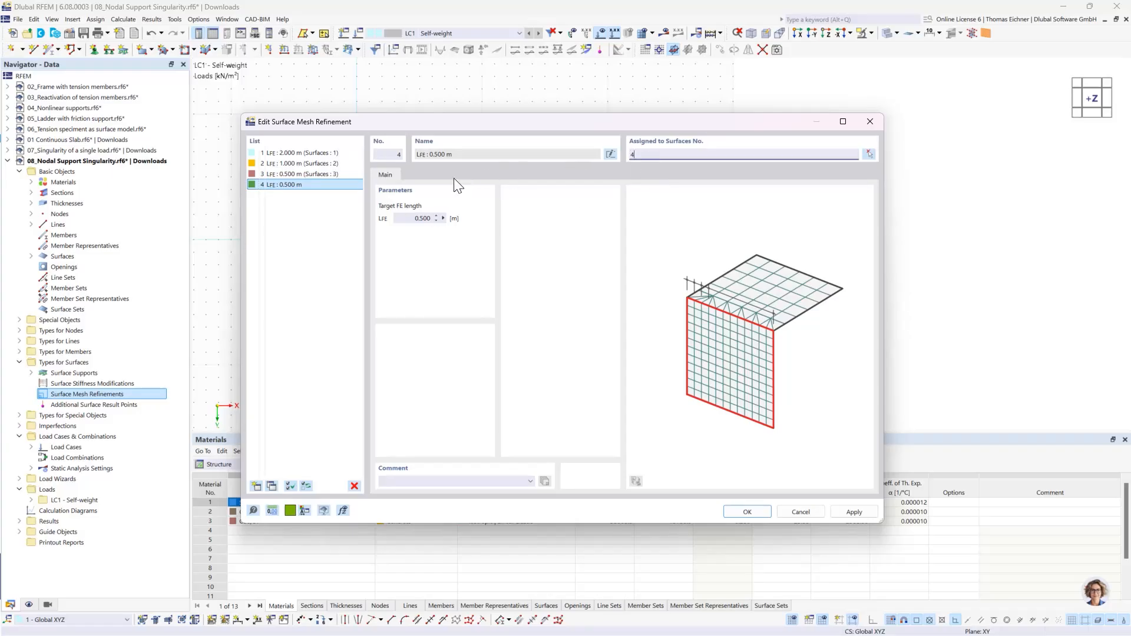
left_click(415, 218)
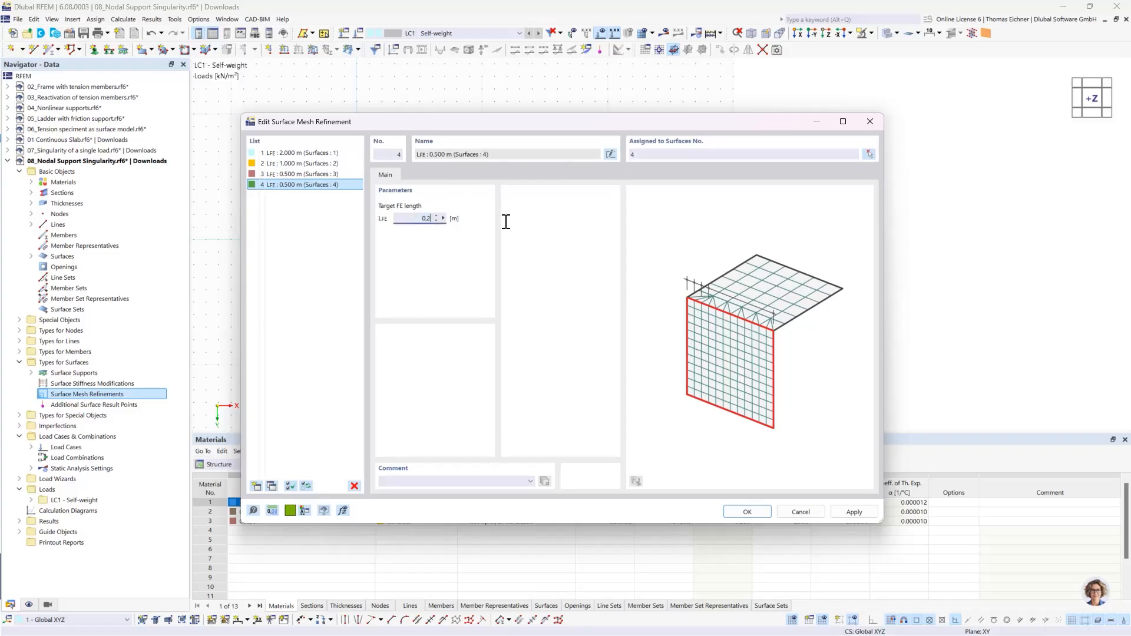
type("0,25")
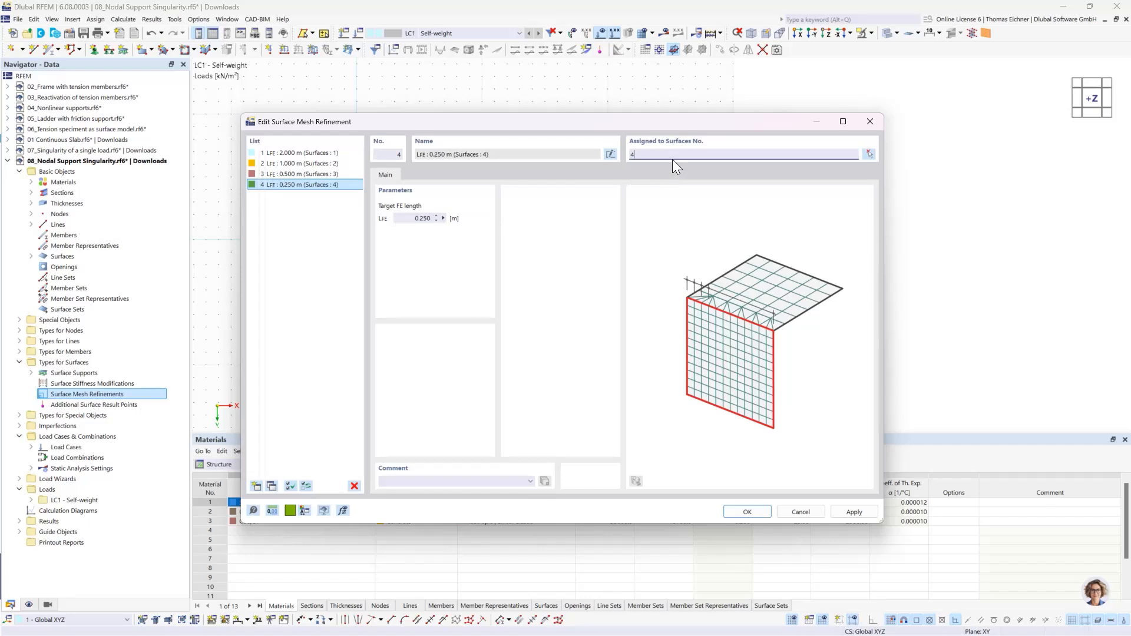
left_click(747, 514)
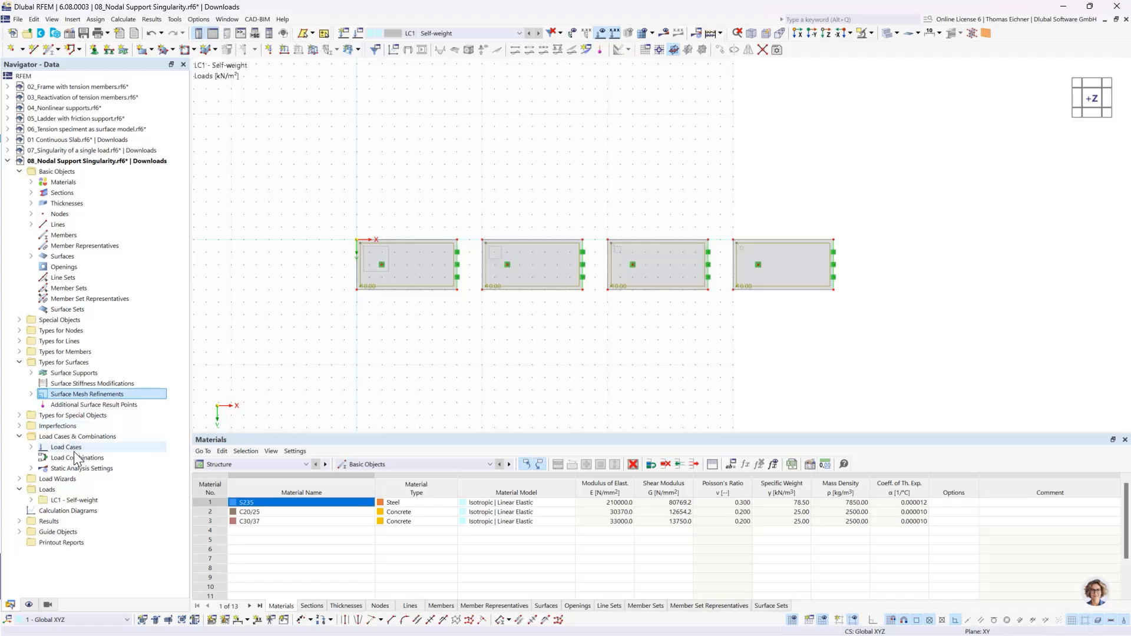
- Create a result section along the plates' centreline, from the first plate's left edge midpoint to X 38 m, Y 2 m on the last plate
left_click(19, 321)
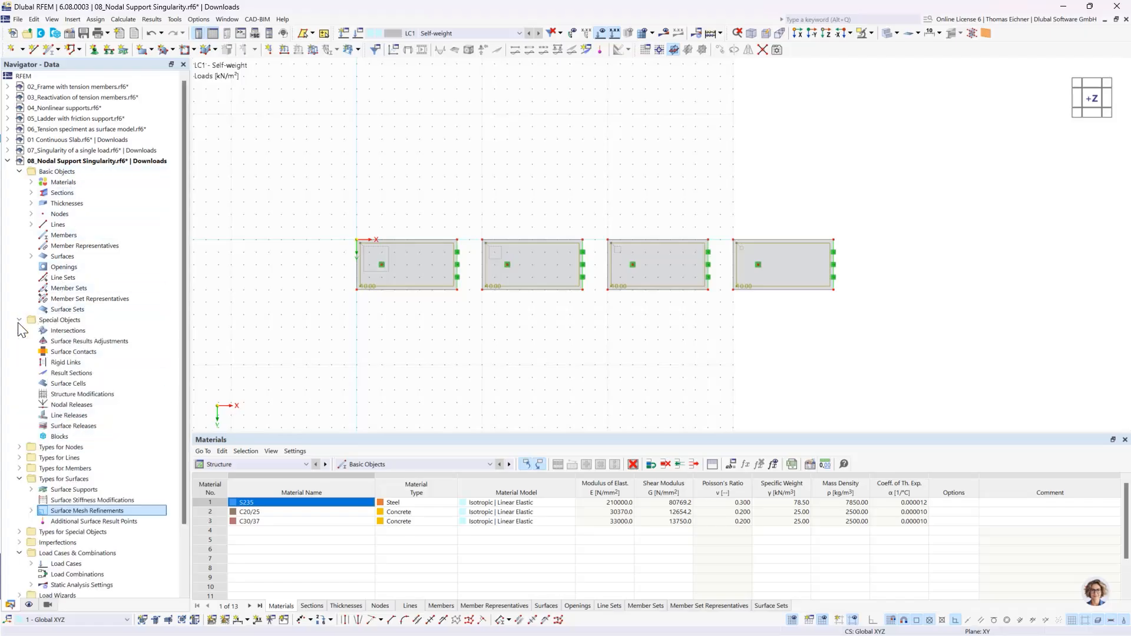
left_click(71, 374)
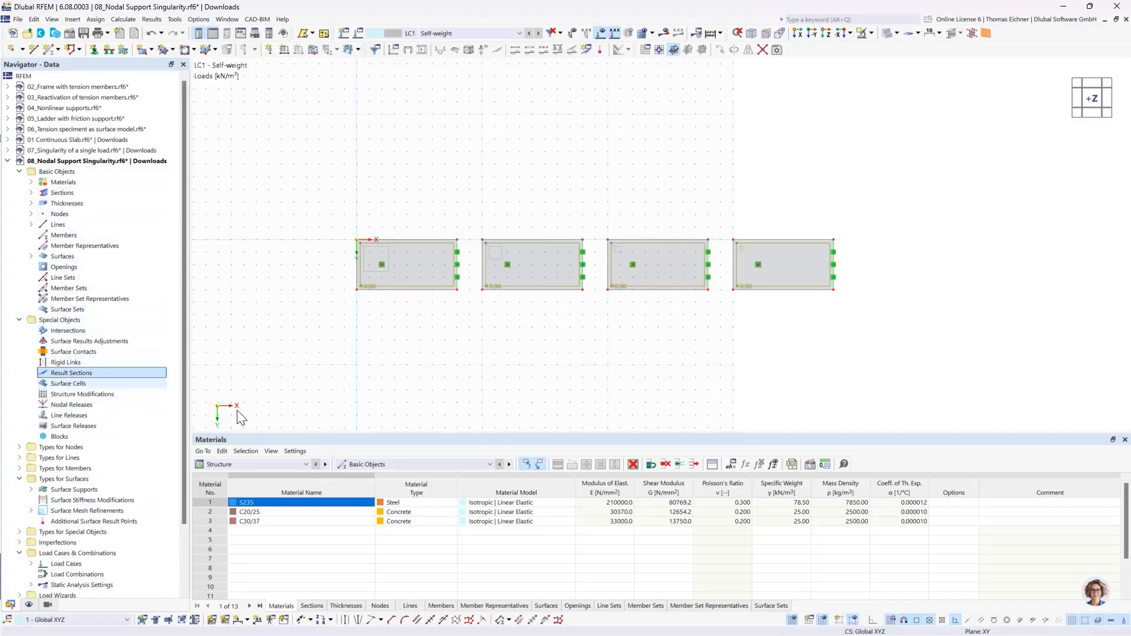
double_click(76, 371)
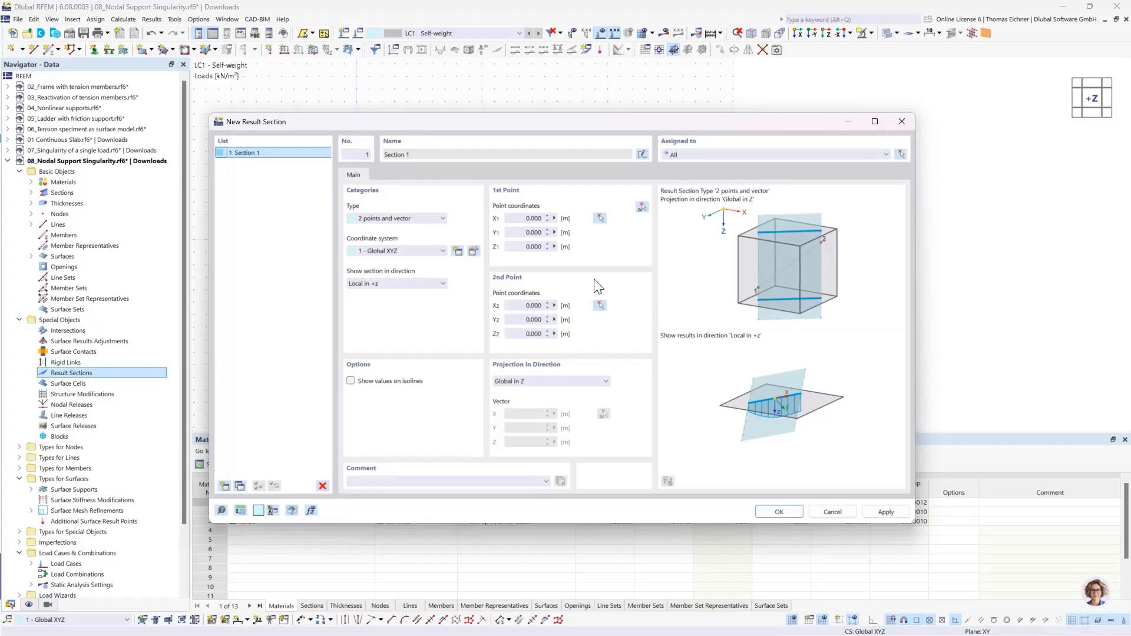
left_click(641, 207)
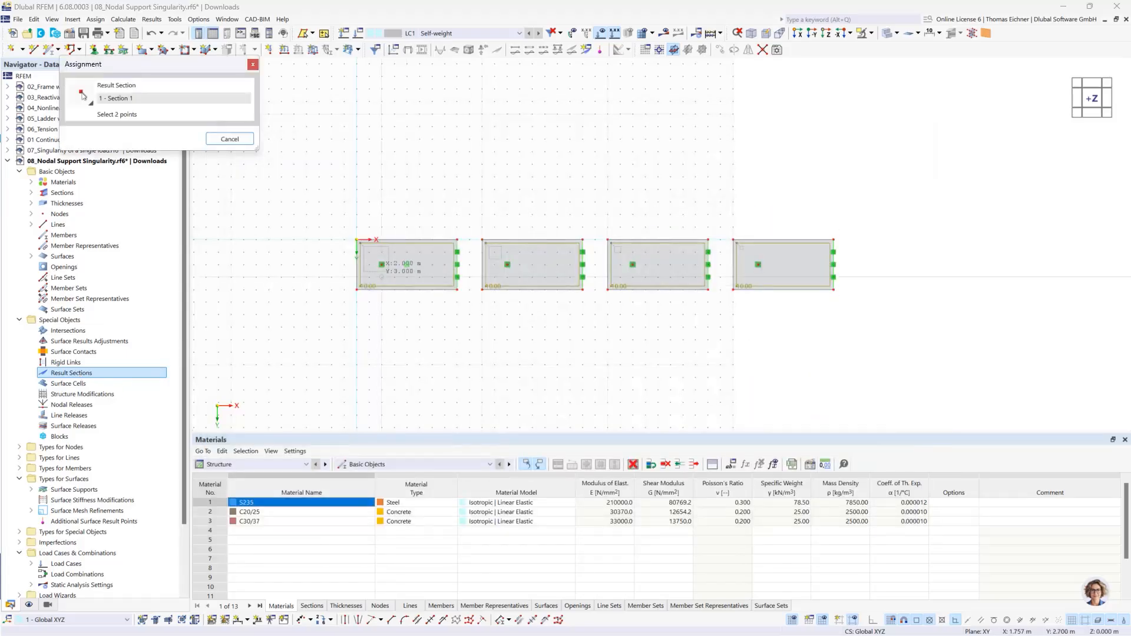
left_click(357, 265)
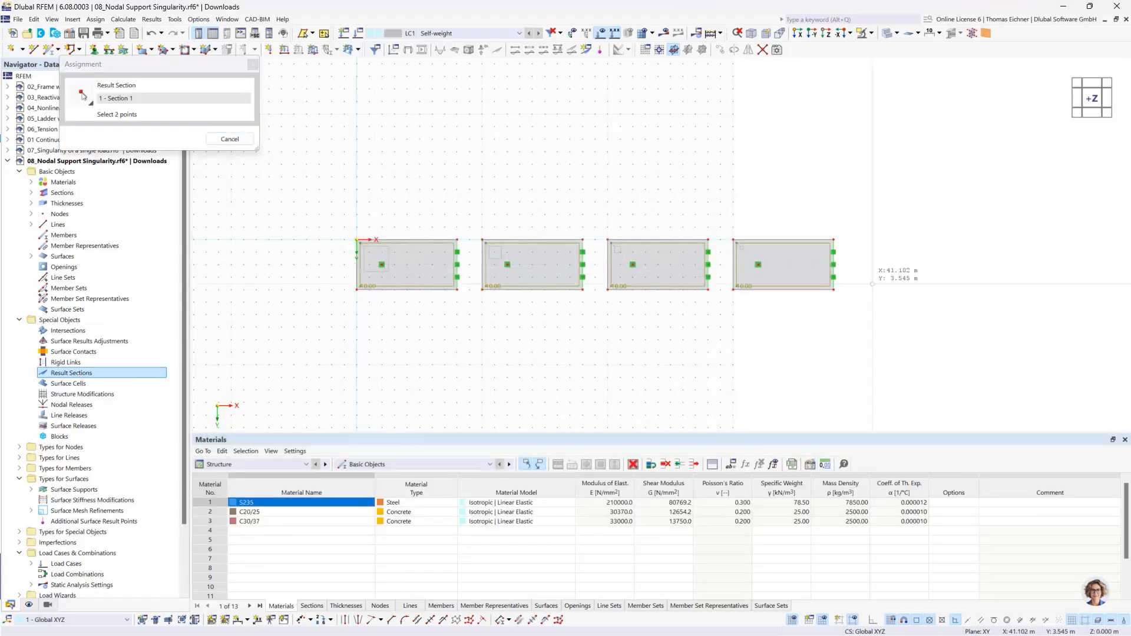
left_click(834, 264)
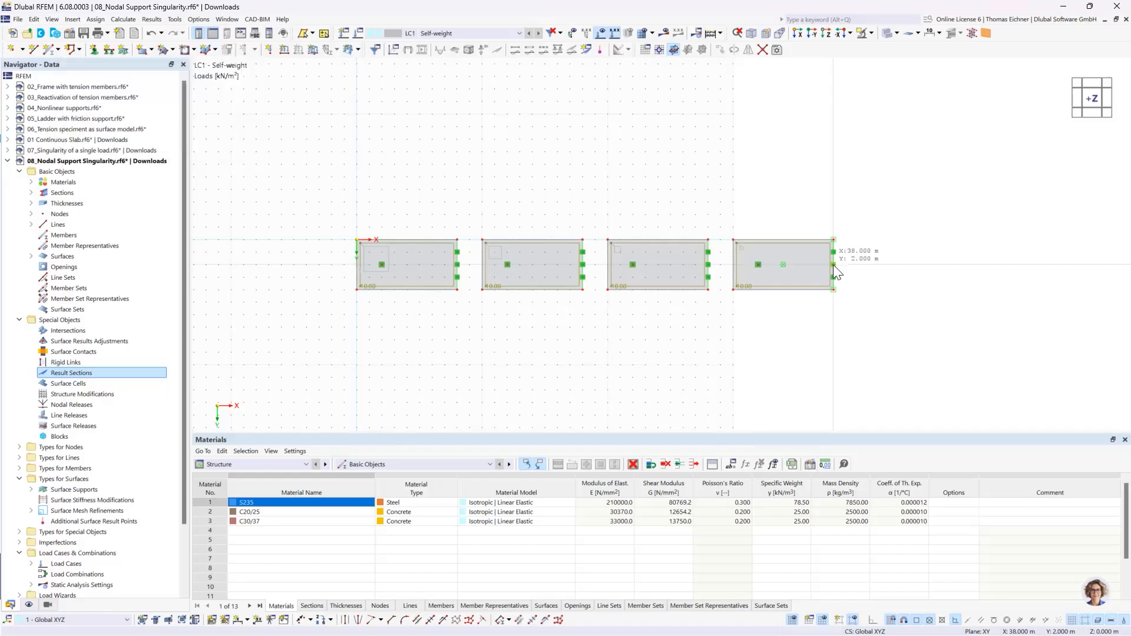
left_click(760, 515)
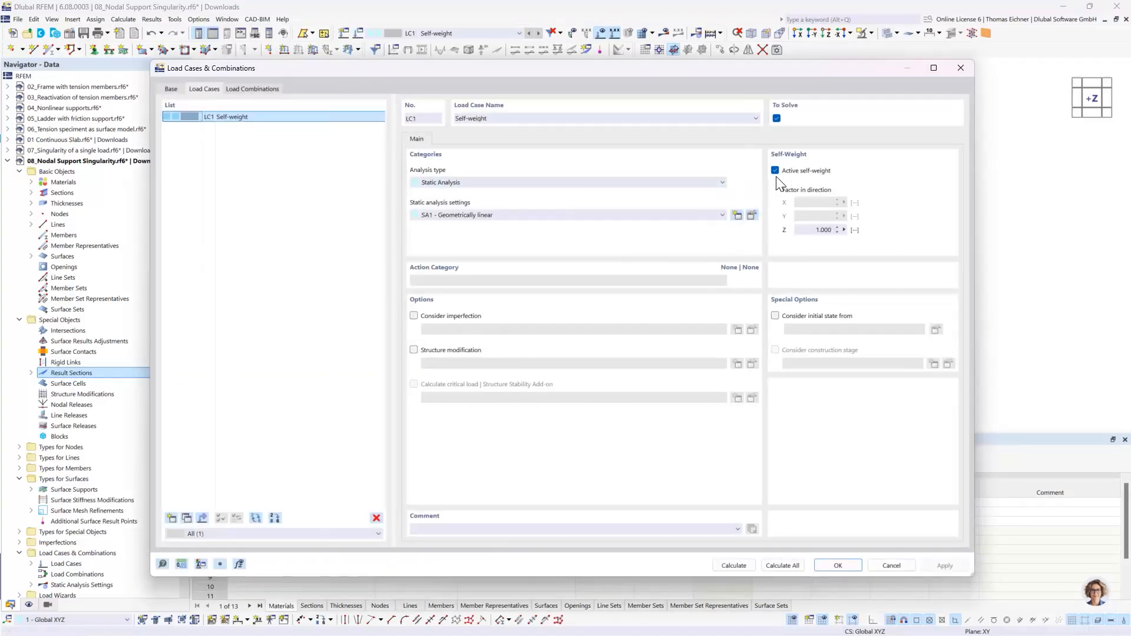
- Deactivate the active self-weight of load case LC1 and calculate the load case
left_click(776, 171)
left_click(748, 563)
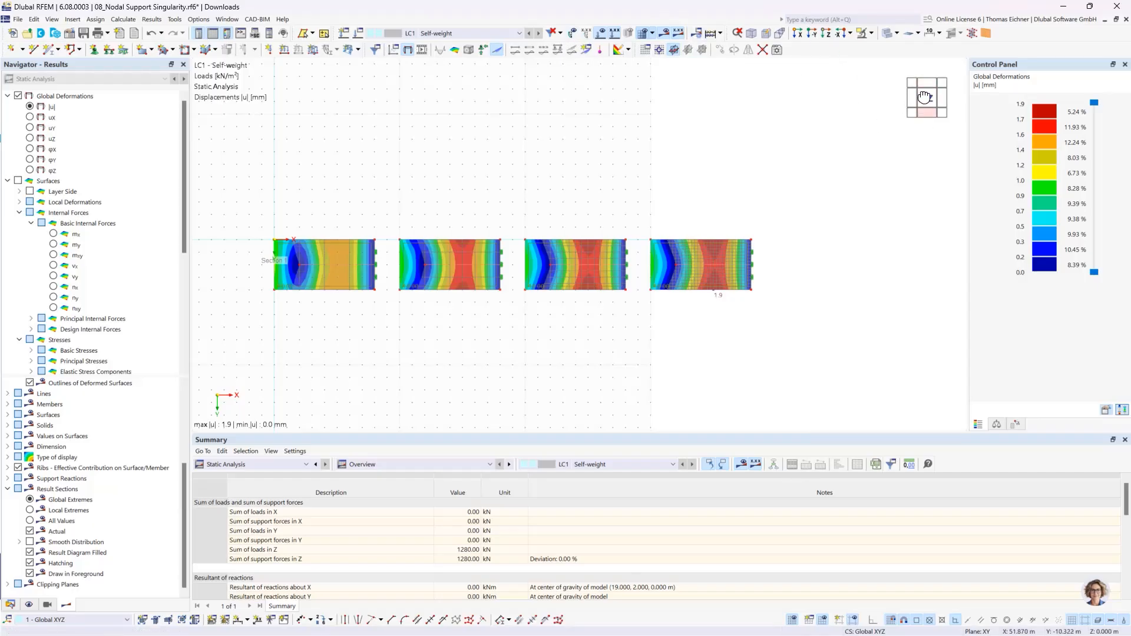
- View the plates in the -Y direction and display all values on the result section
left_click_drag(924, 98, 925, 89)
left_click(925, 89)
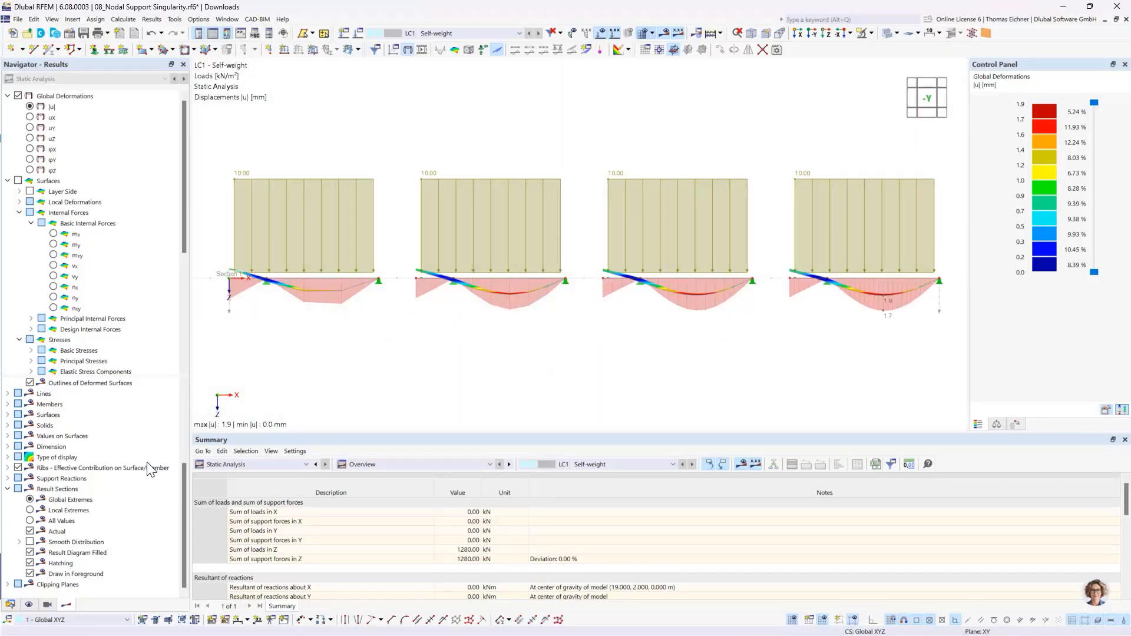
left_click(33, 521)
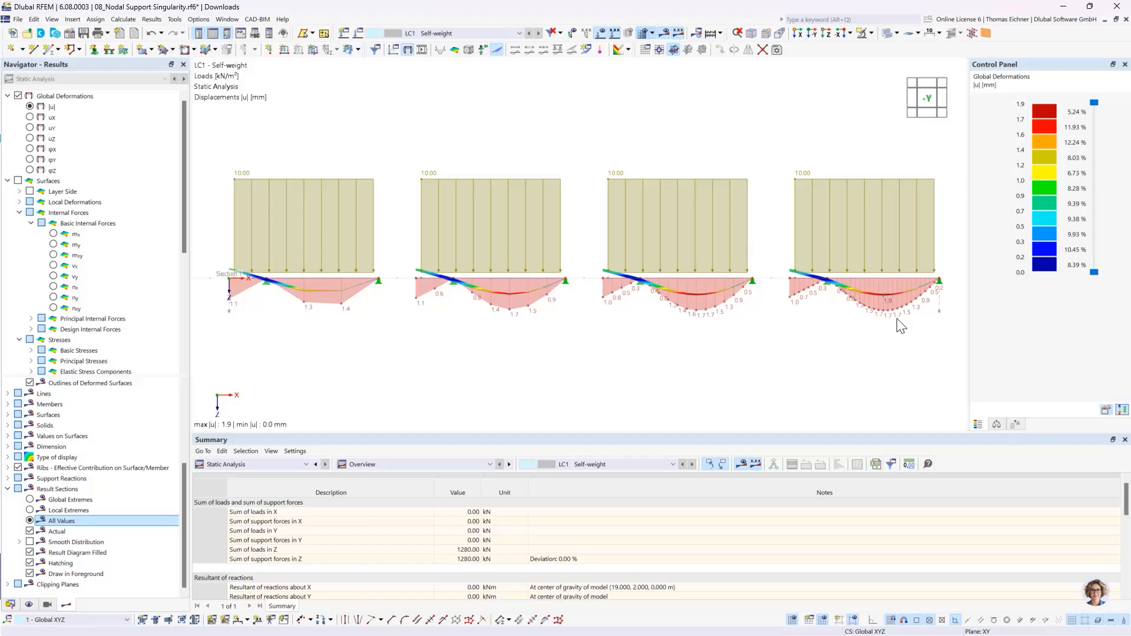
scroll(898, 324, "up", 2)
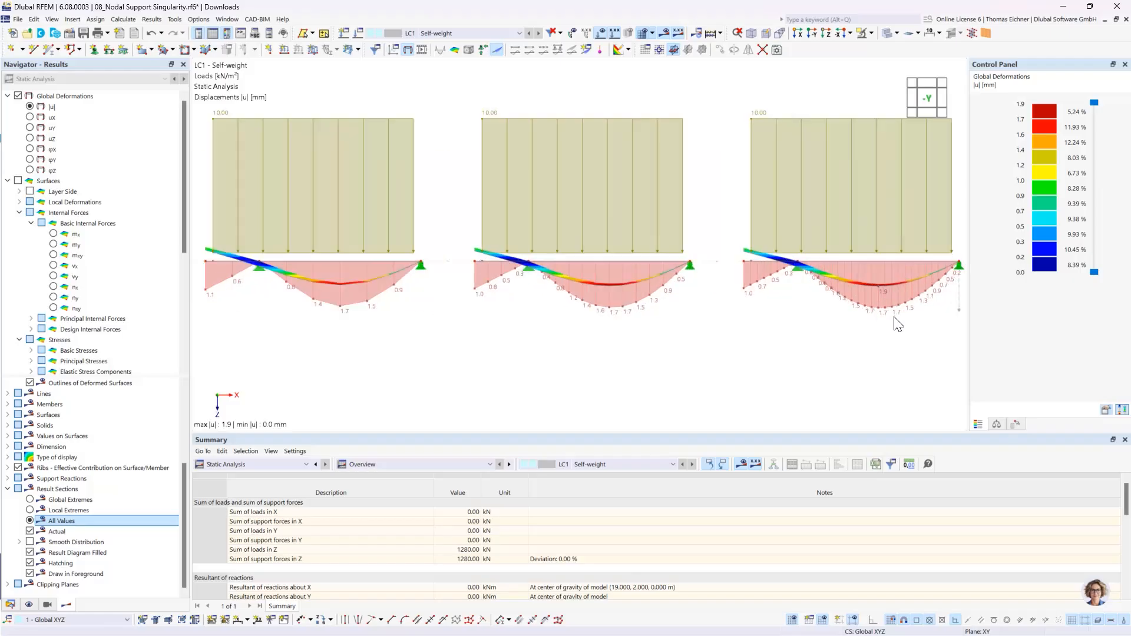
scroll(897, 324, "down", 2)
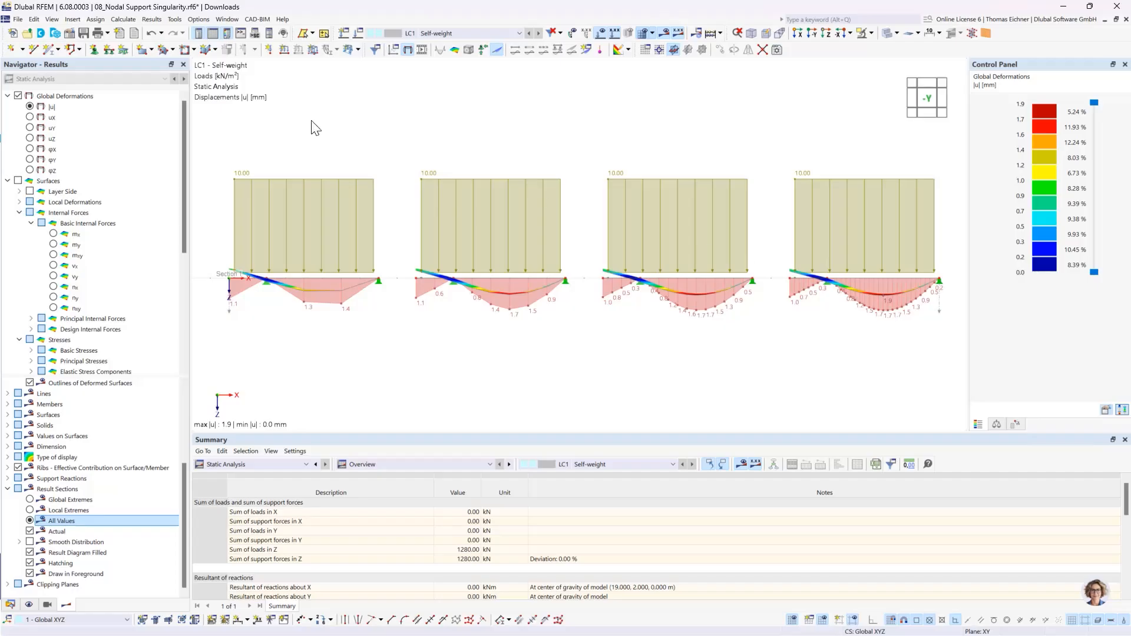
- Switch the result section to the uZ displacements and turn off the global deformation display on the plates
left_click(30, 139)
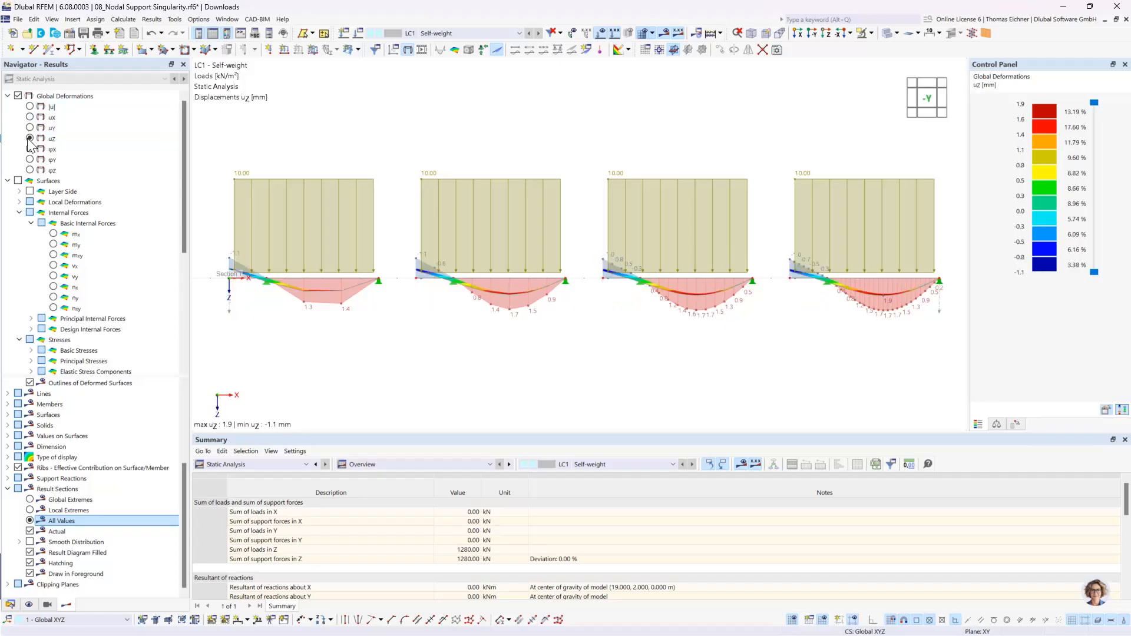
left_click(18, 95)
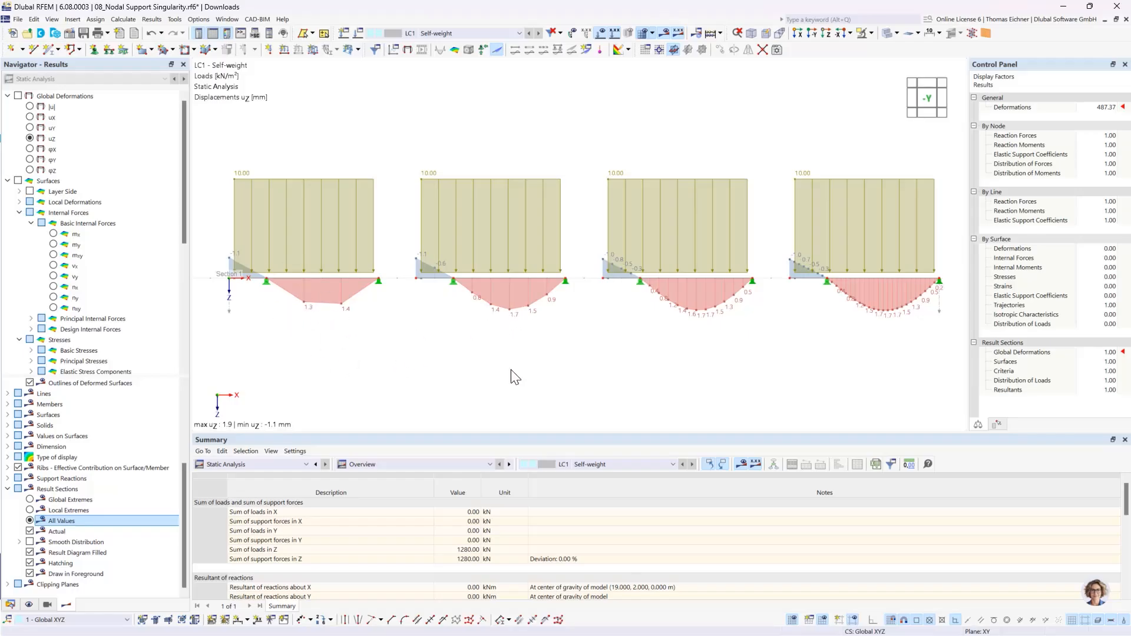
scroll(511, 370, "down", 2)
middle_click_drag(724, 389, 699, 379)
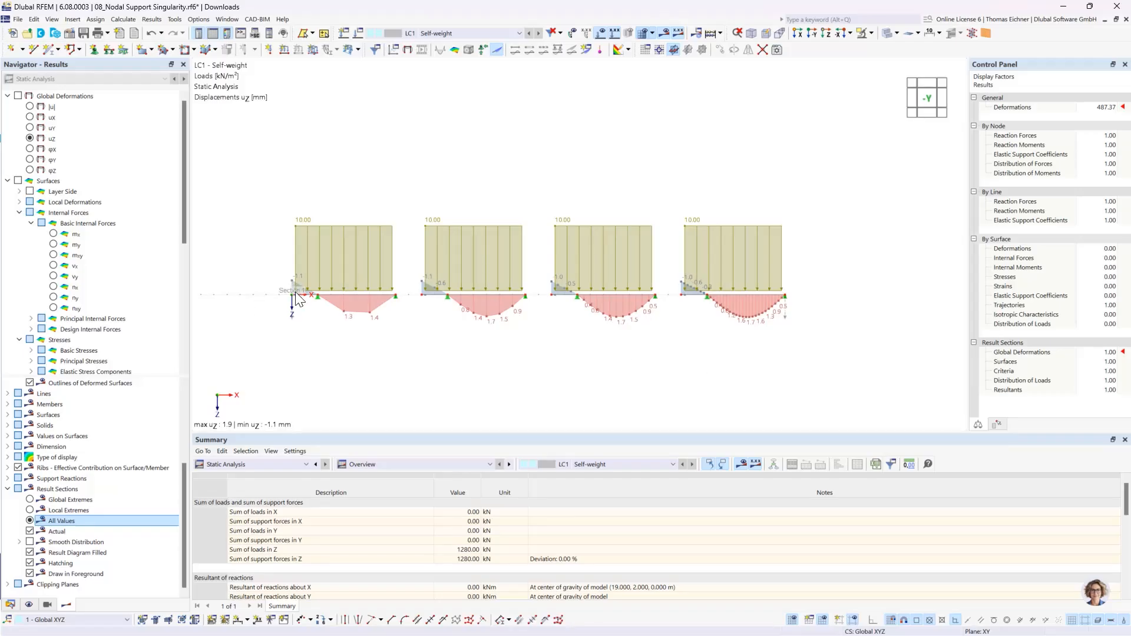
scroll(287, 278, "up", 1)
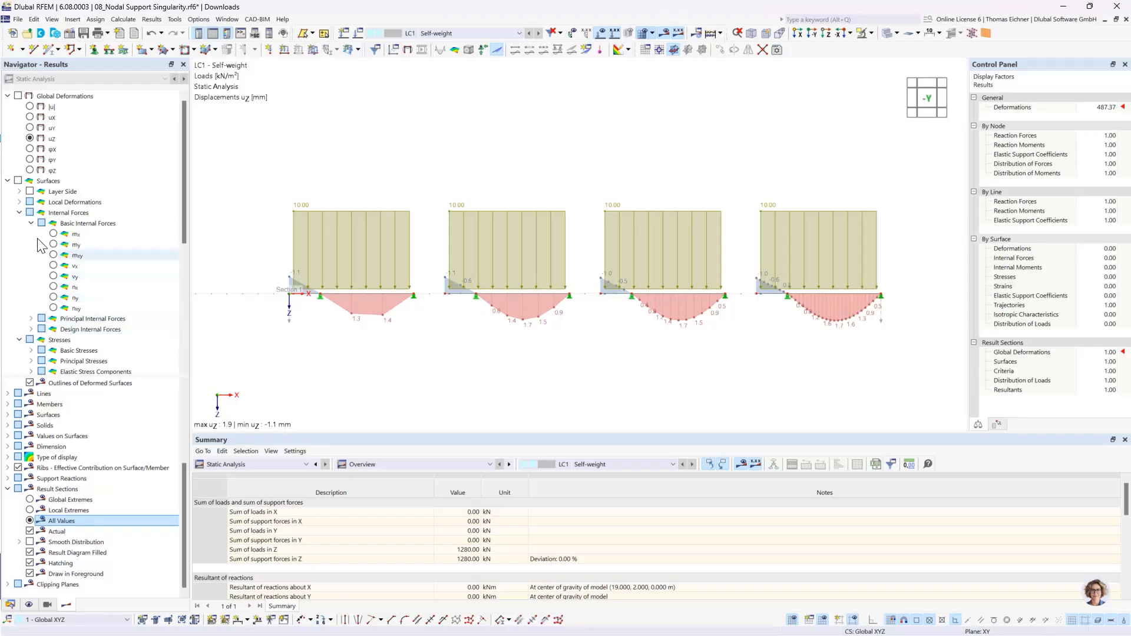
- Display the basic internal force mx along the result section and compare the moment diagrams at the plates' inner supports
left_click(17, 213)
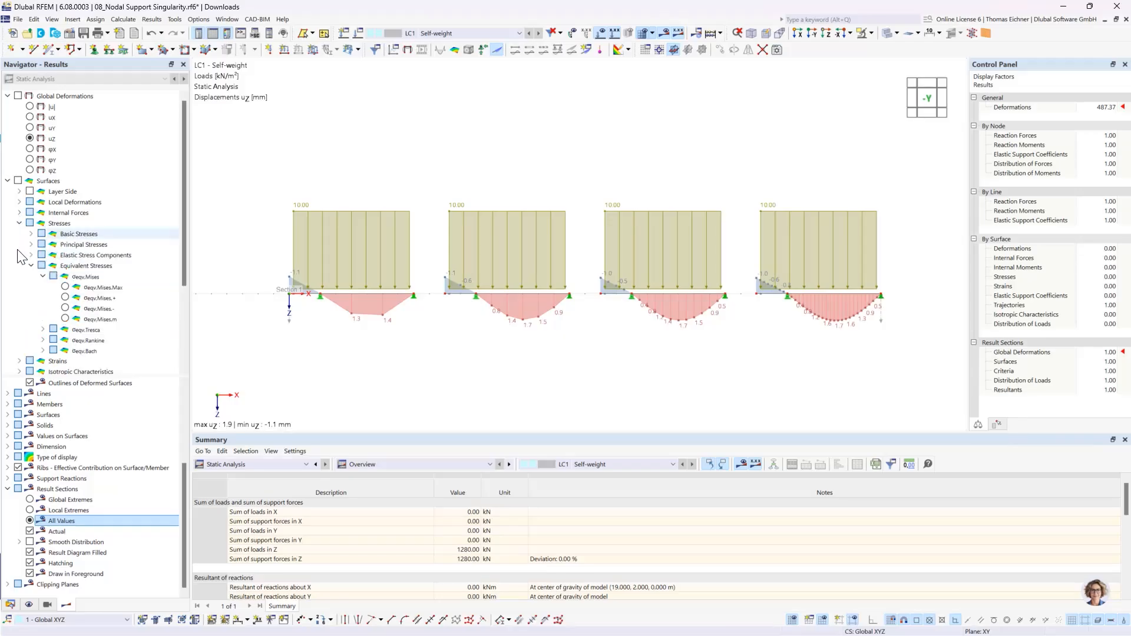
left_click(19, 225)
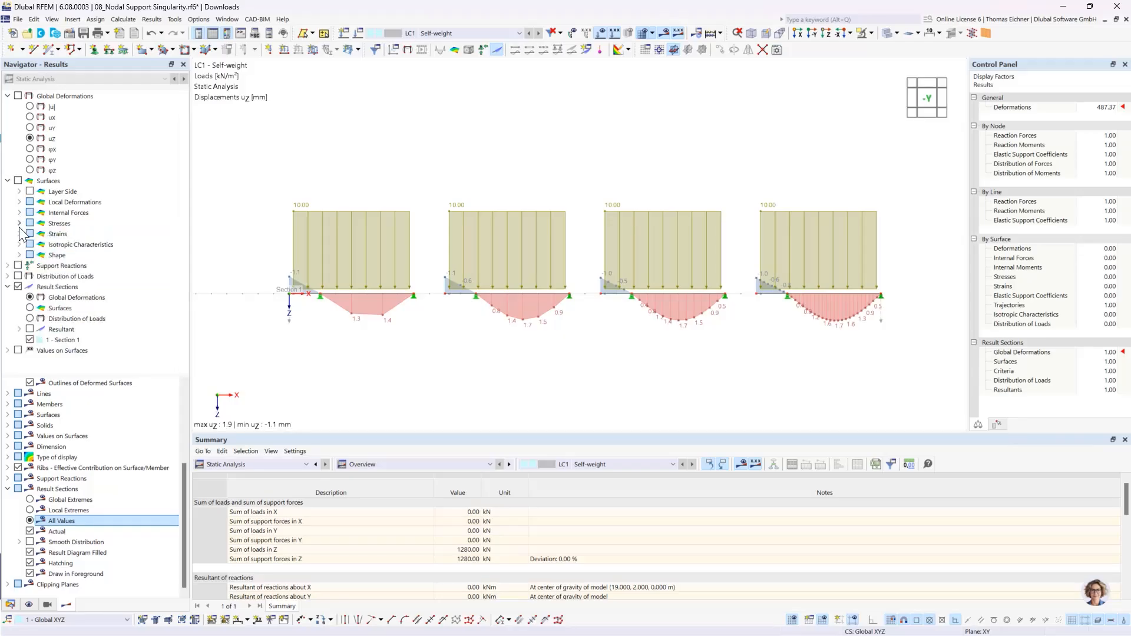
left_click(30, 308)
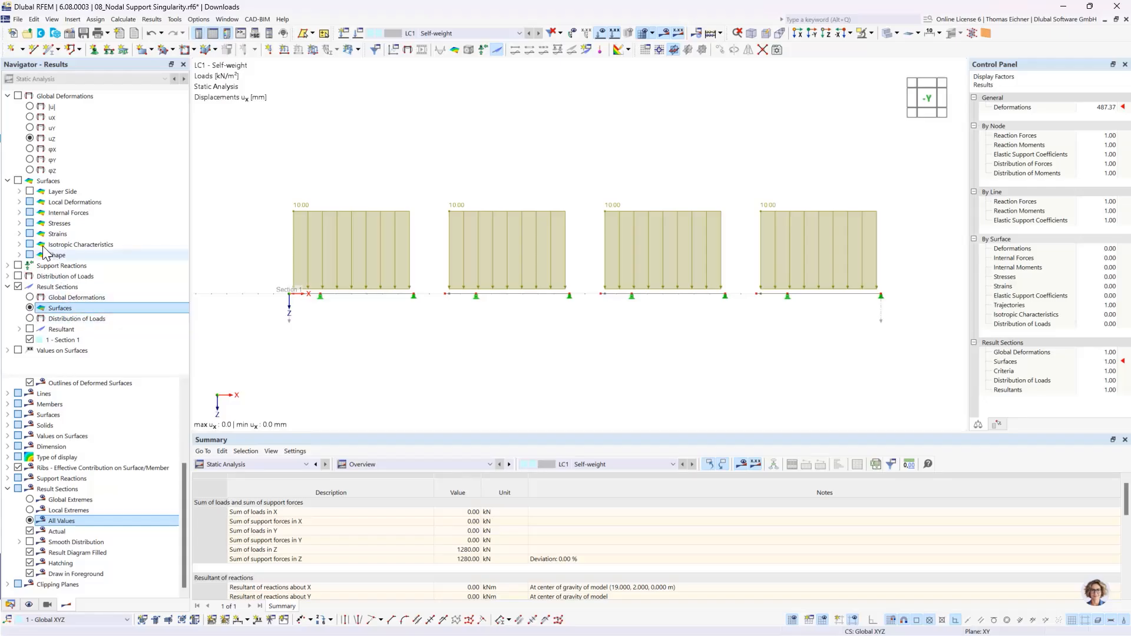
left_click(20, 213)
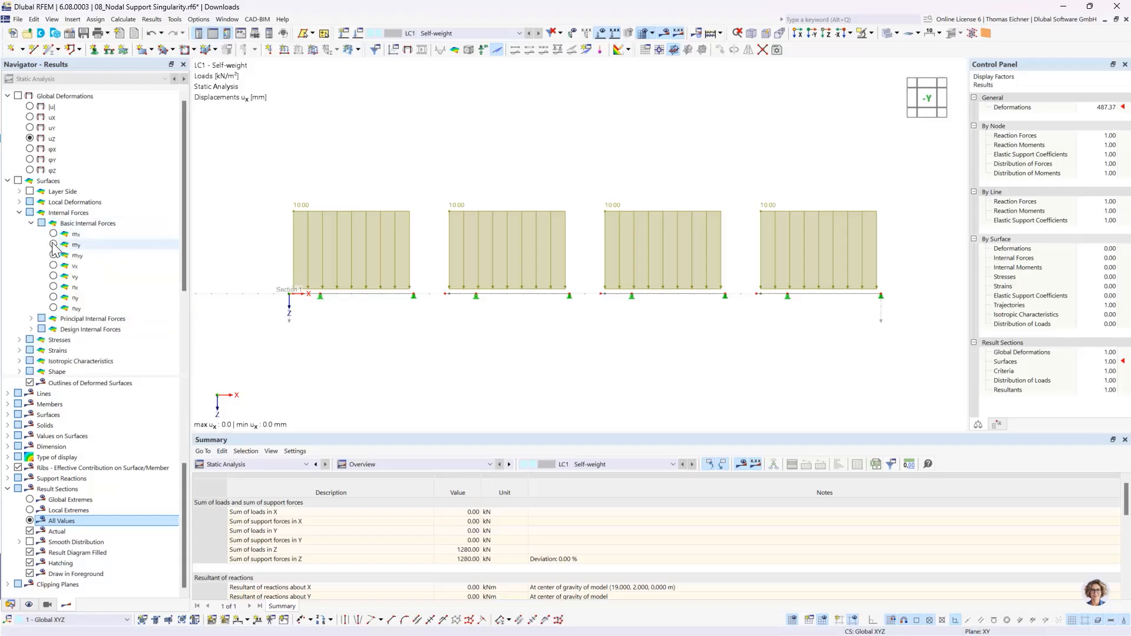
left_click(53, 234)
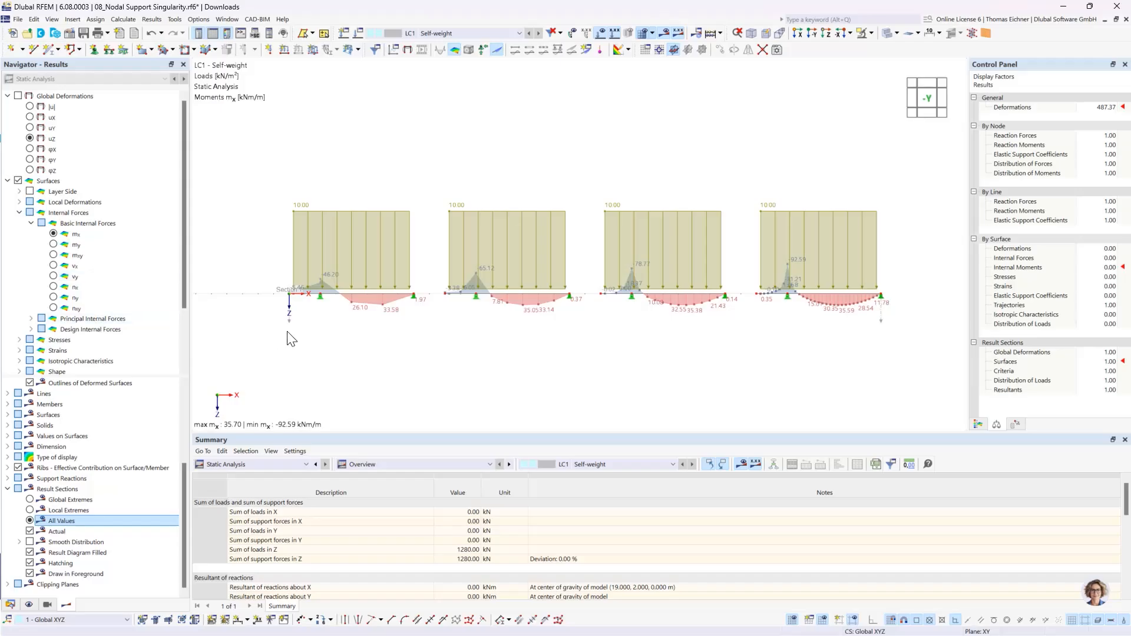
scroll(442, 328, "up", 1)
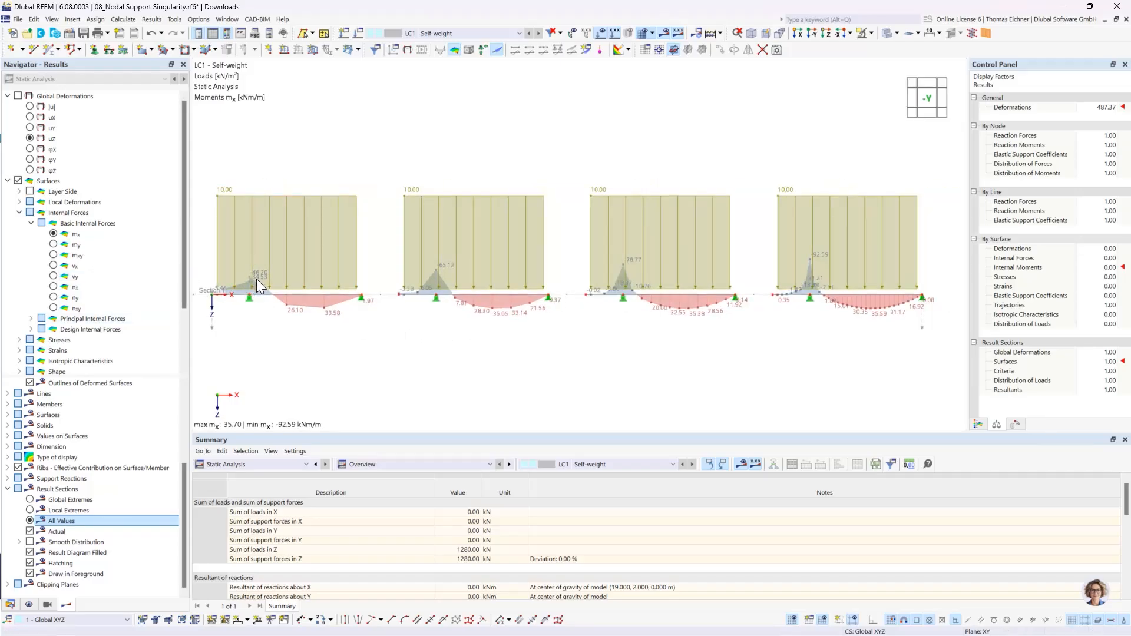
scroll(256, 278, "up", 5)
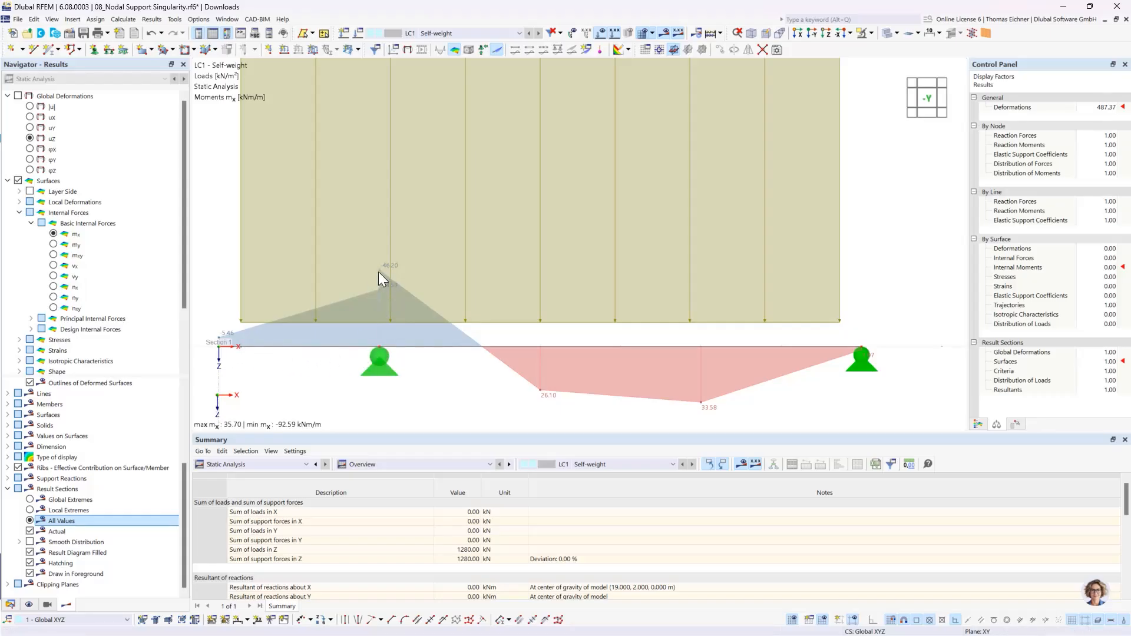
scroll(374, 281, "down", 6)
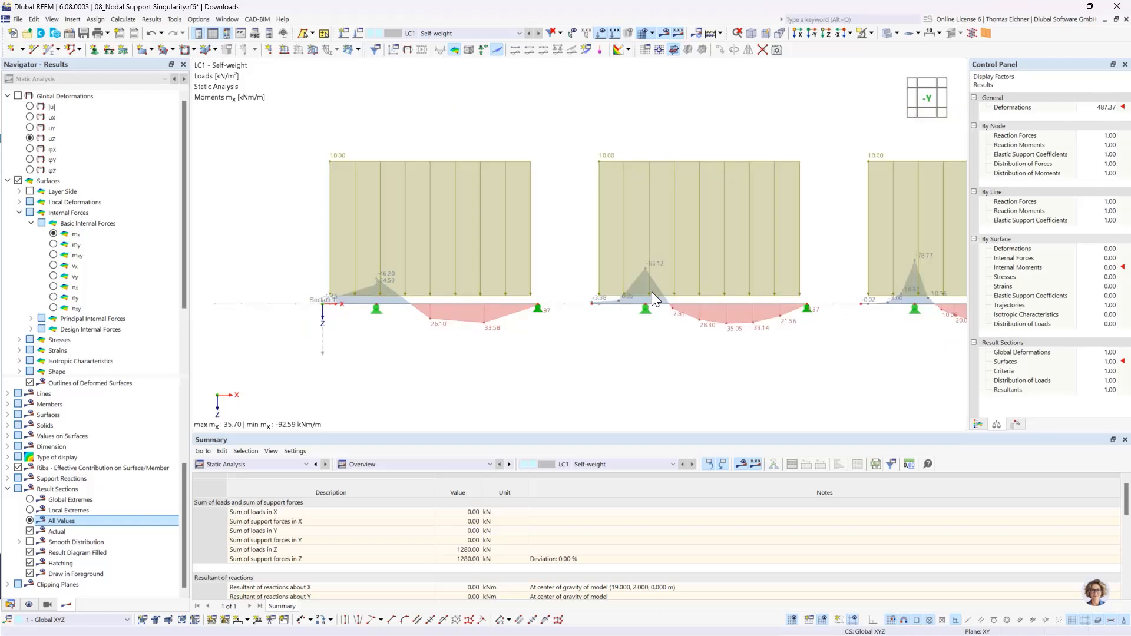
- Hide the load display so that only the mx diagrams of all four plates remain along the result section
middle_click_drag(626, 290, 554, 294)
scroll(579, 292, "down", 2)
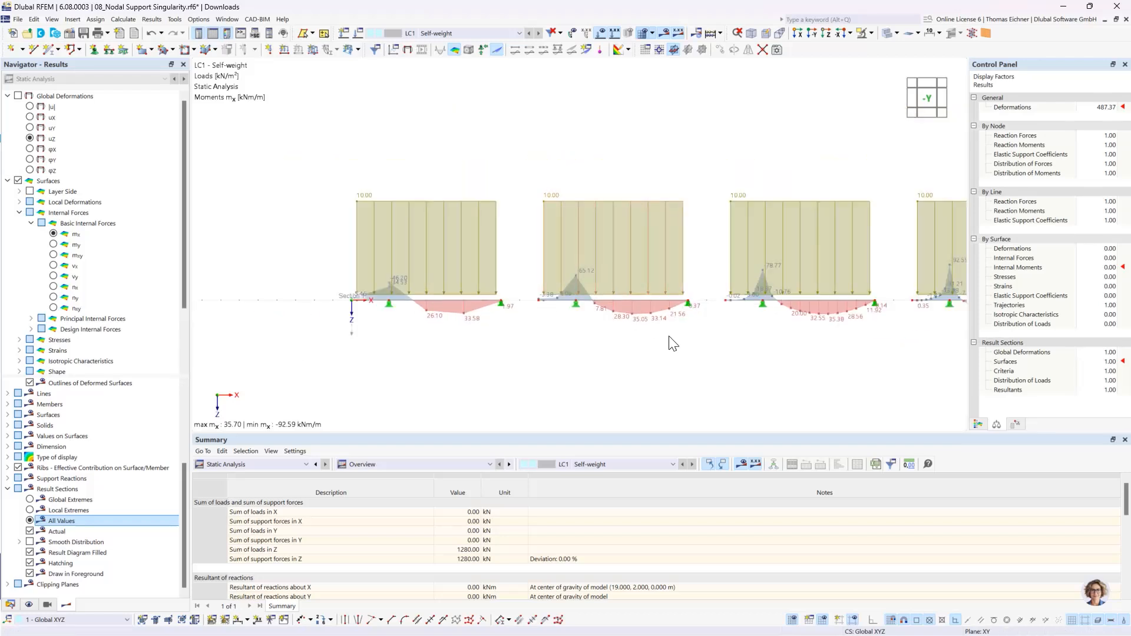
middle_click_drag(629, 340, 500, 342)
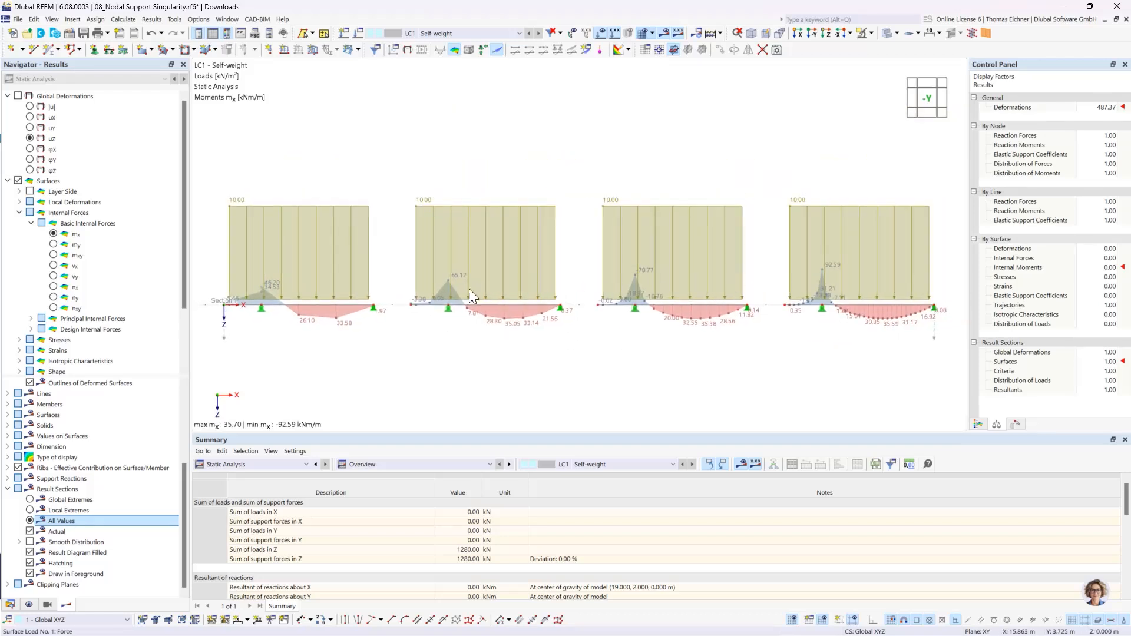
left_click(821, 310)
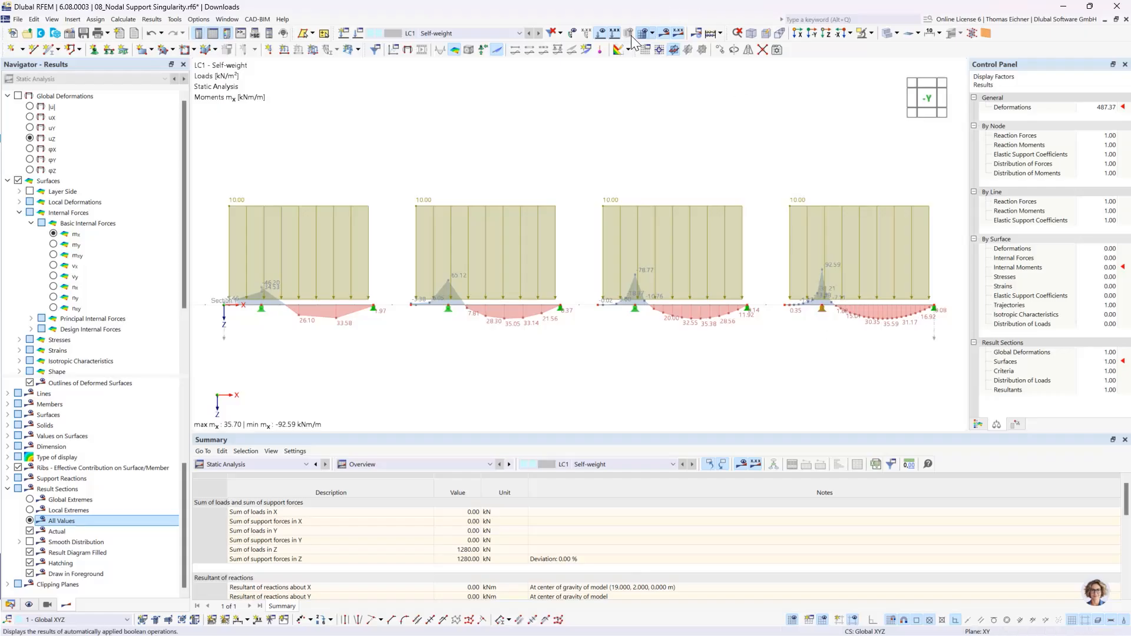
left_click(599, 34)
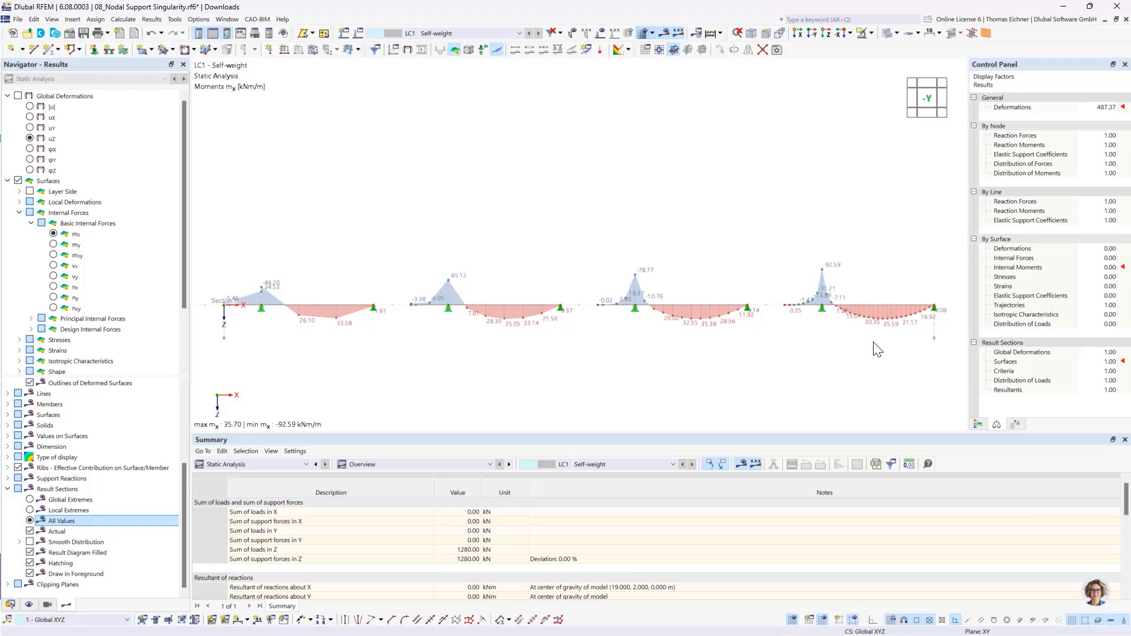
- Open the Hinged nodal support assigned to the fourth plate's inner support node for editing
mouse_move(824, 318)
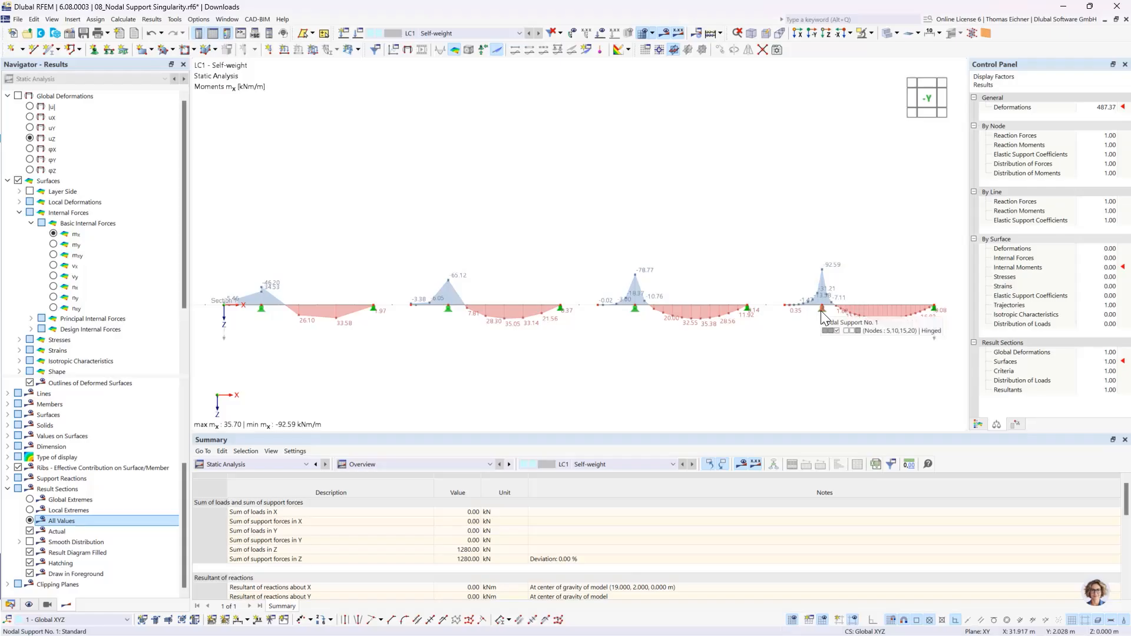
double_click(823, 314)
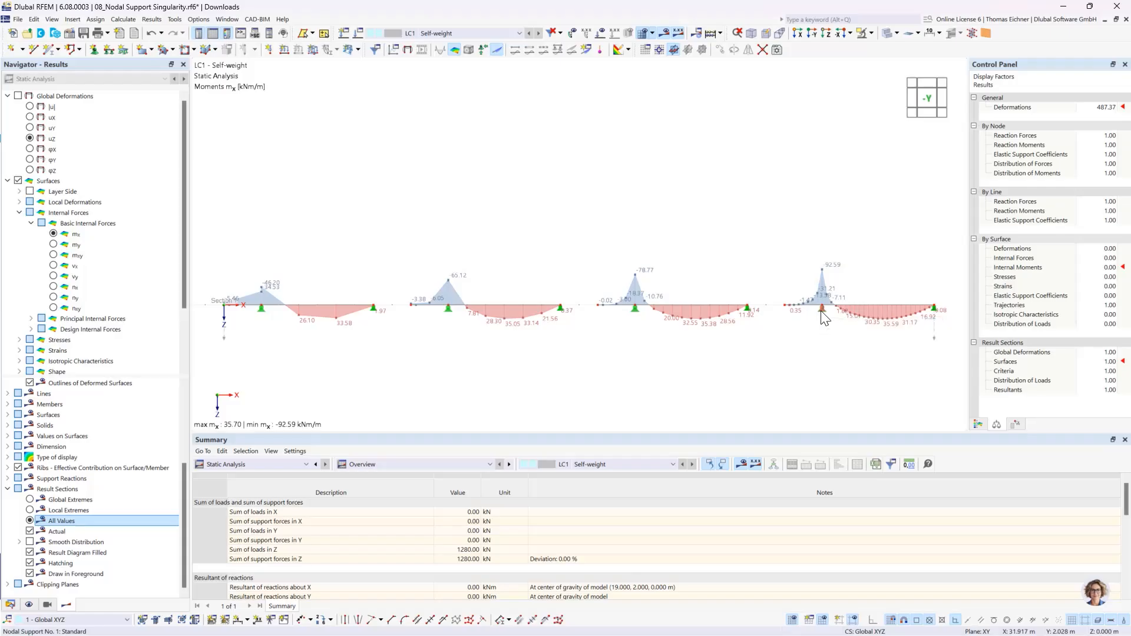
left_click_drag(585, 107, 525, 91)
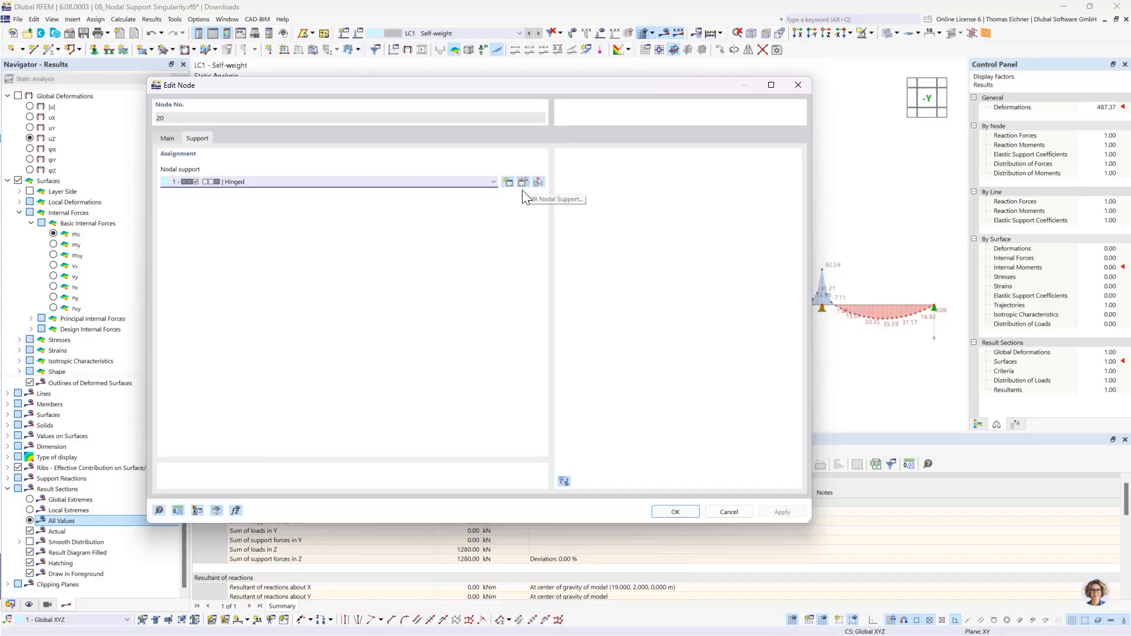
left_click(472, 182)
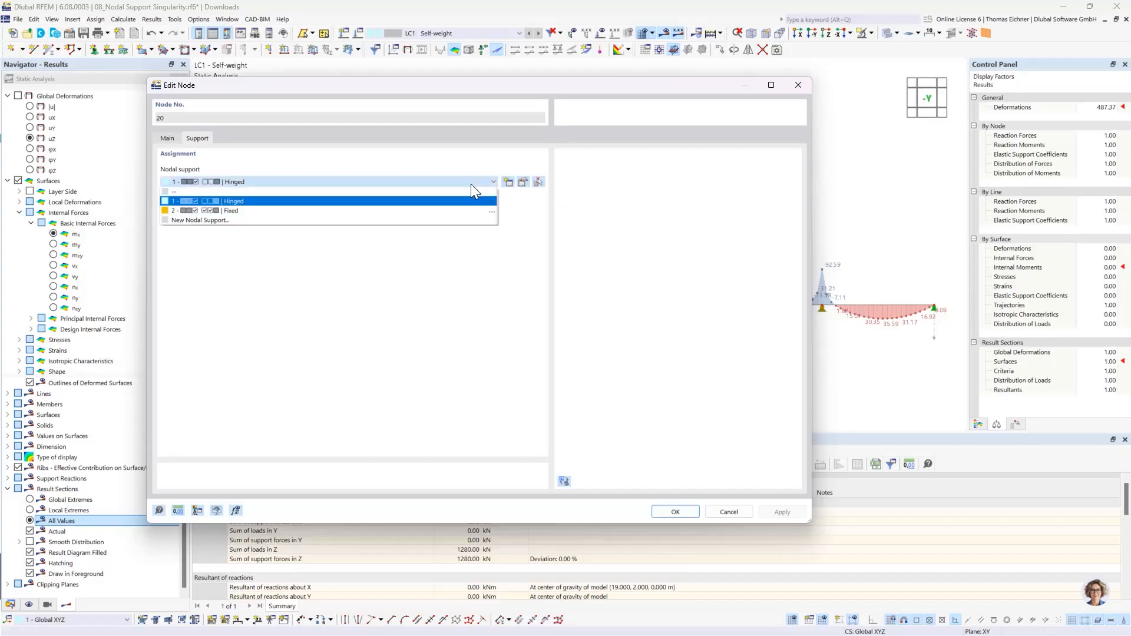
left_click(472, 183)
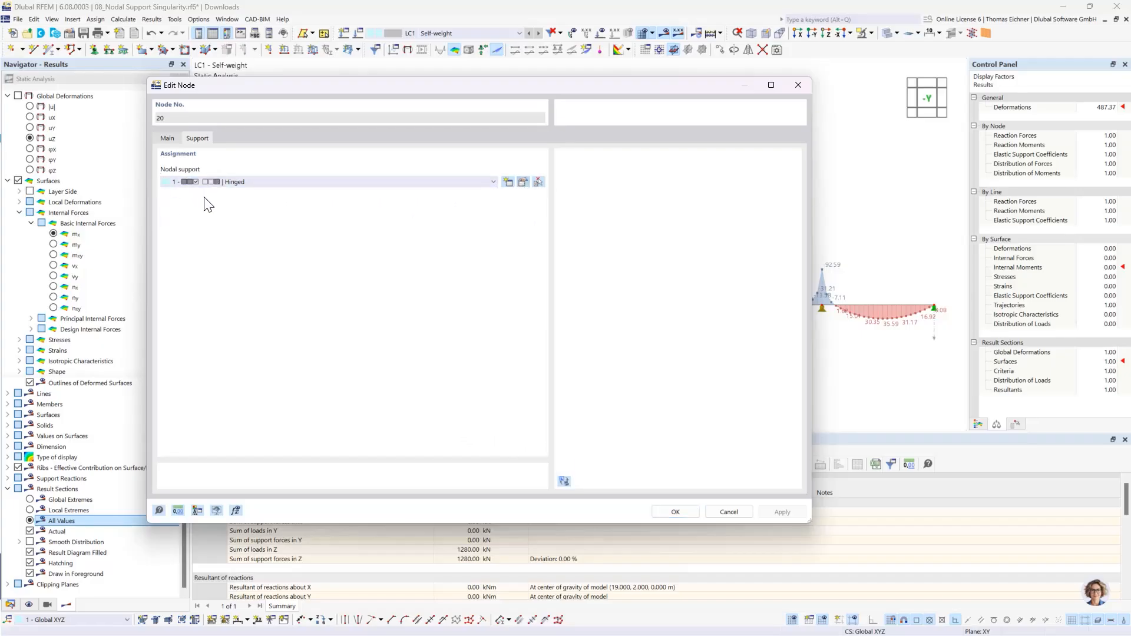
left_click(523, 182)
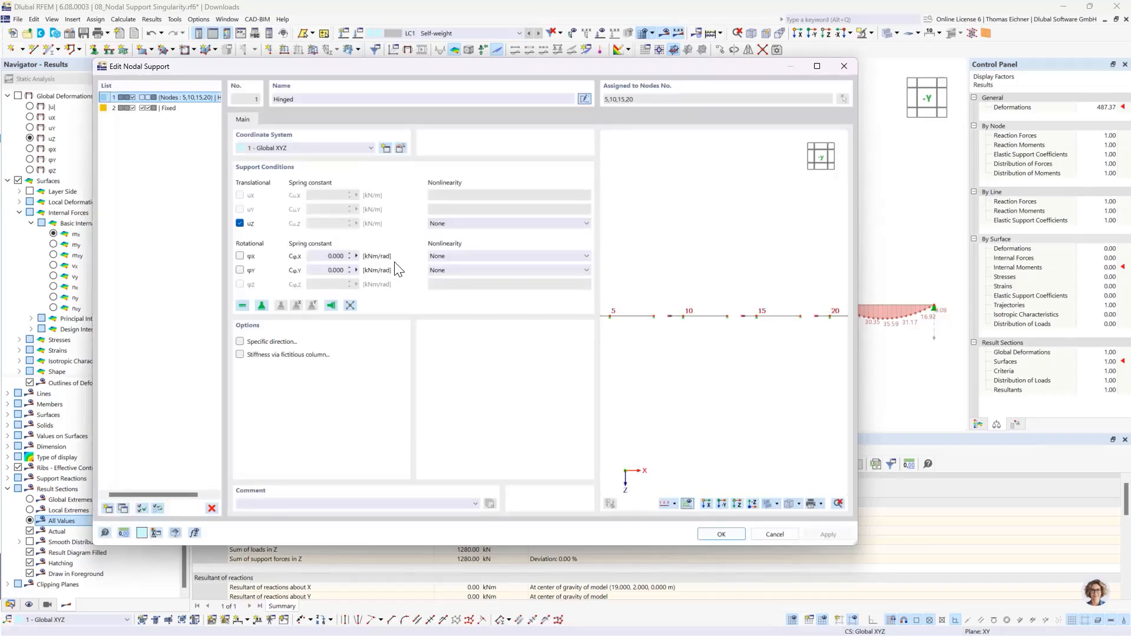
left_click(240, 223)
left_click(318, 224)
left_click_drag(470, 69, 432, 53)
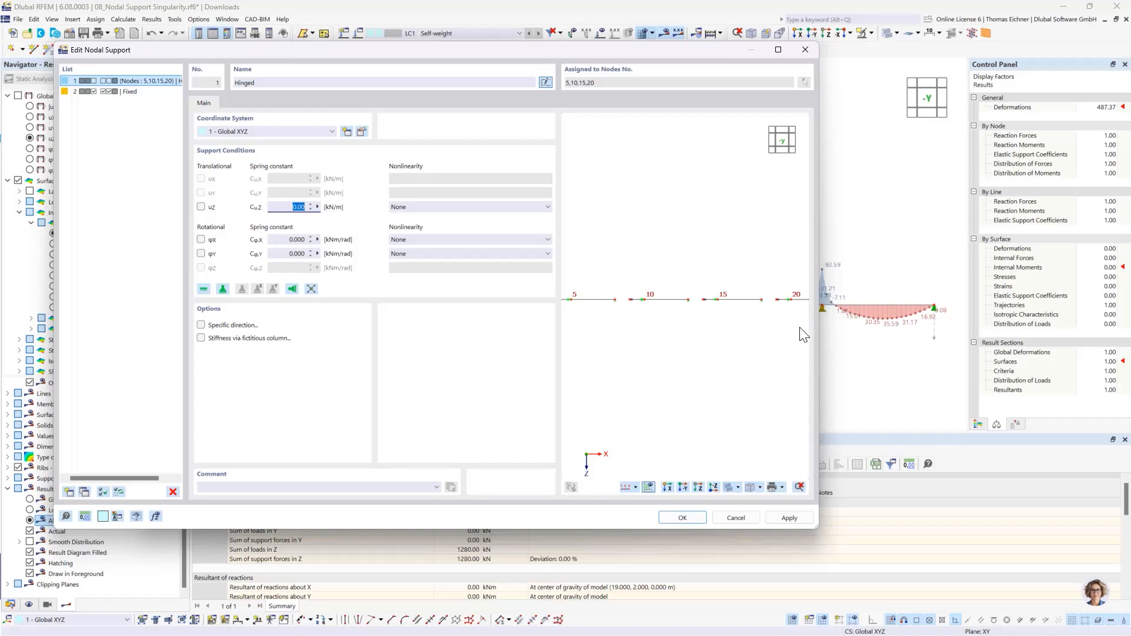
left_click(289, 208)
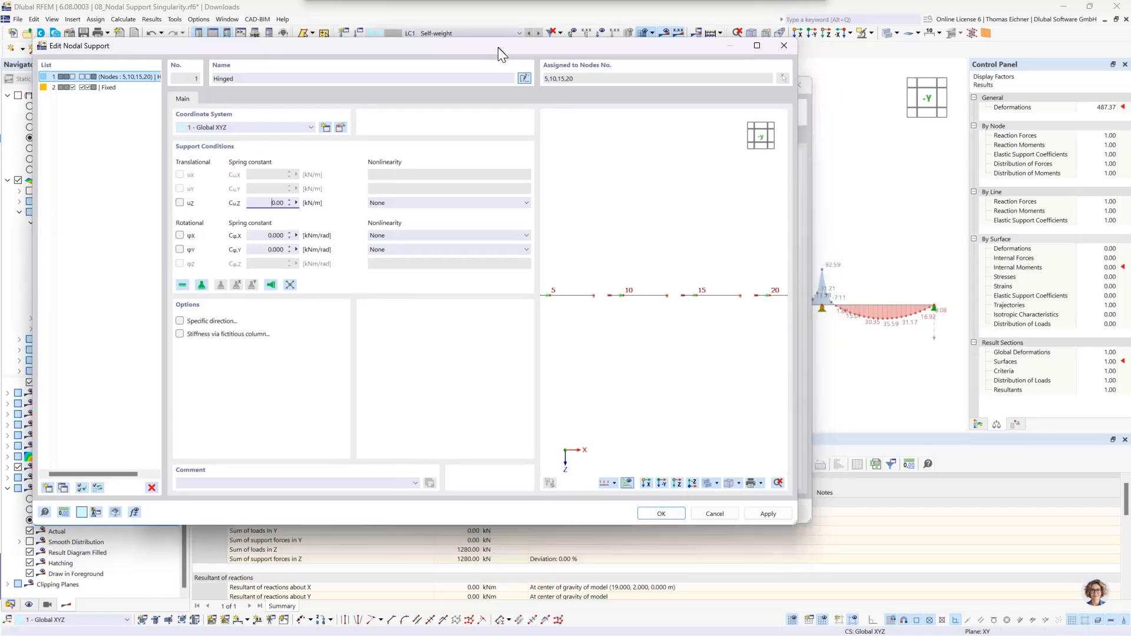
left_click_drag(522, 51, 501, 47)
left_click(180, 204)
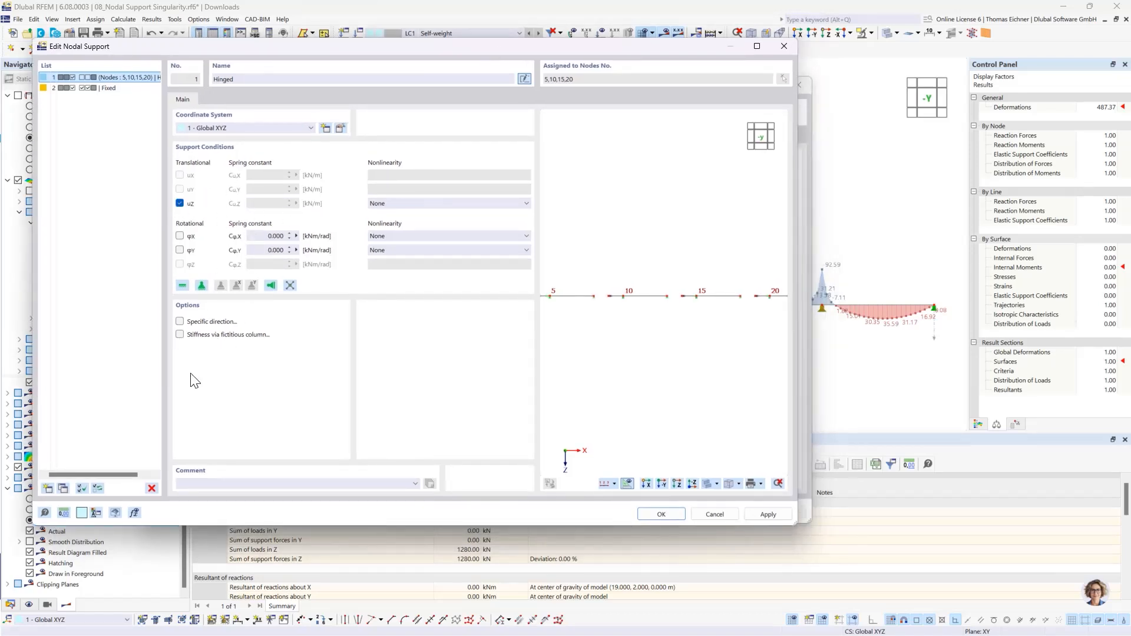
- Activate stiffness via fictitious column for the Hinged support, with a column height of 3 m and C30/37 as the column material
left_click(179, 334)
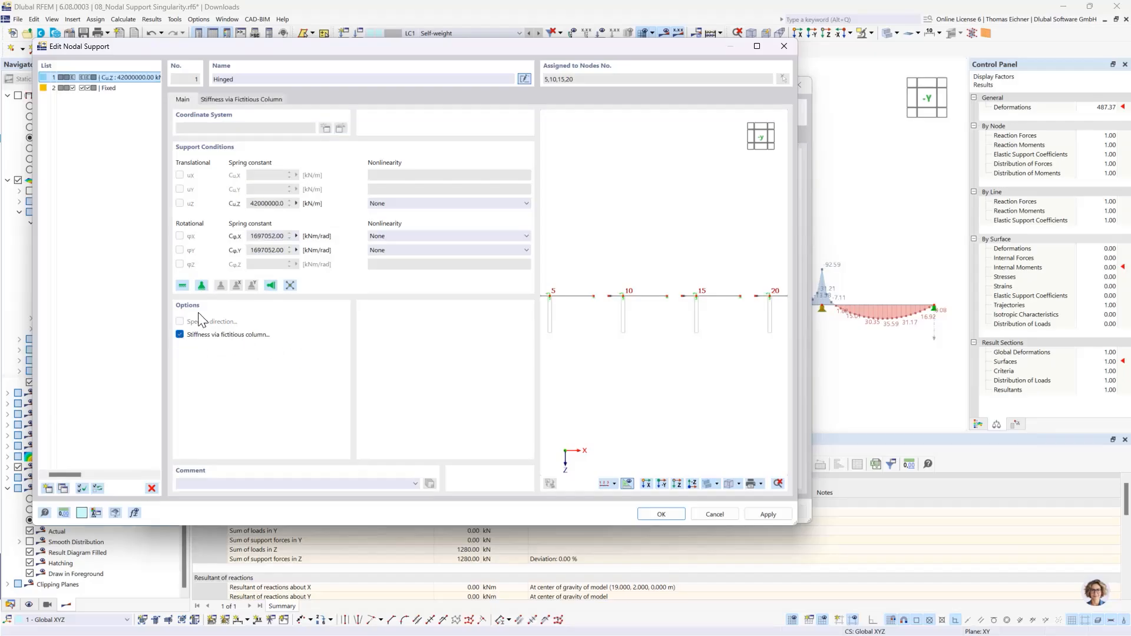
left_click(244, 102)
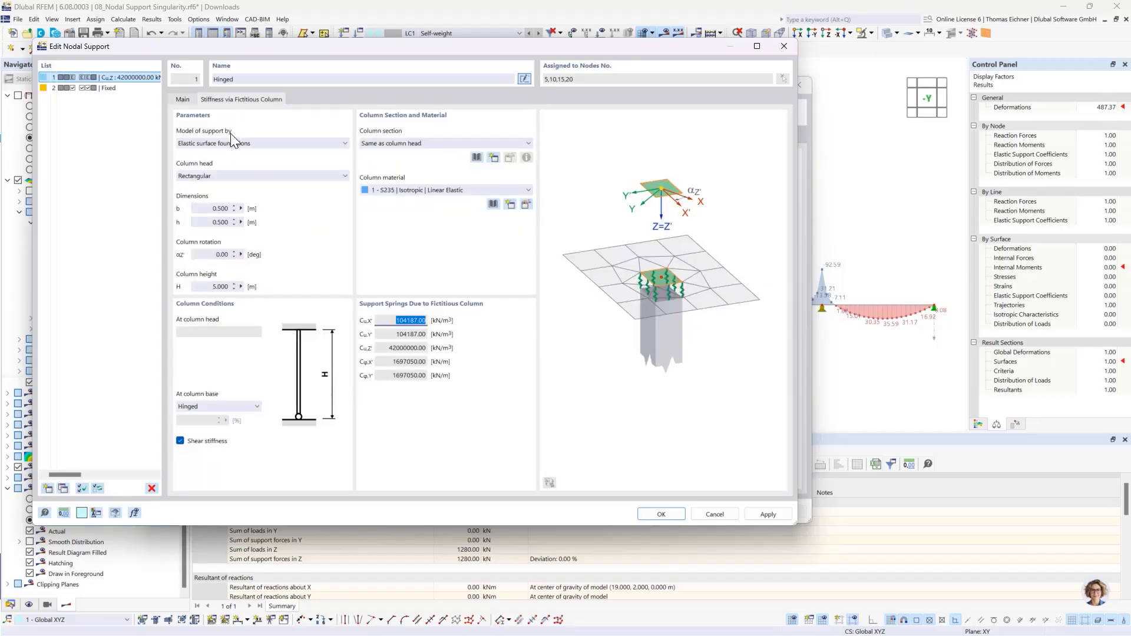
left_click(215, 286)
type("3")
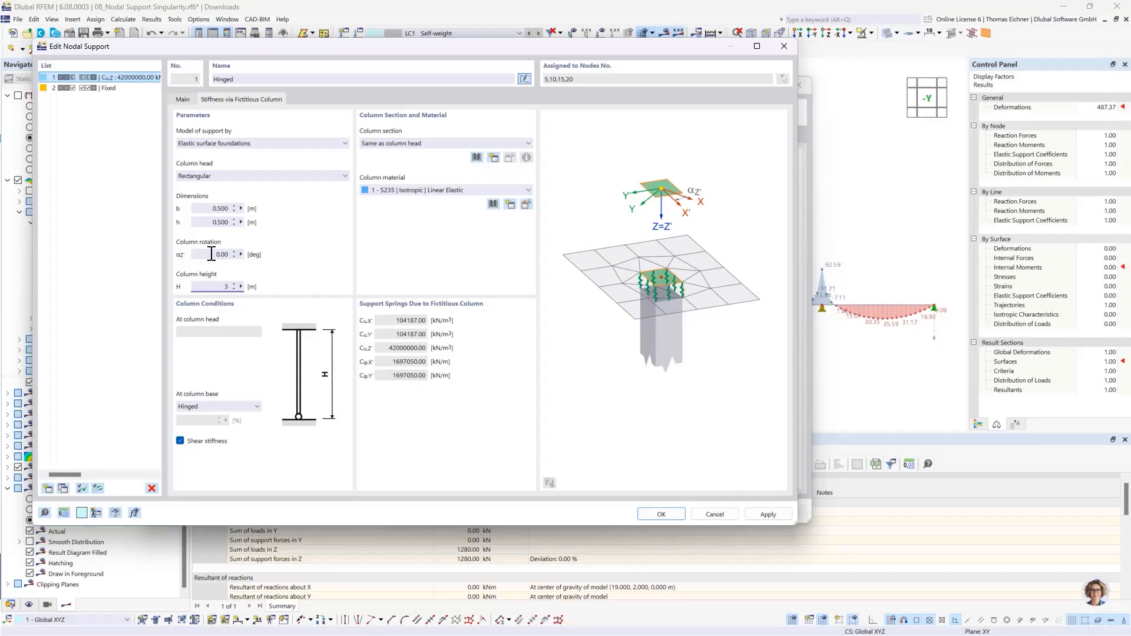
key("shift+Tab")
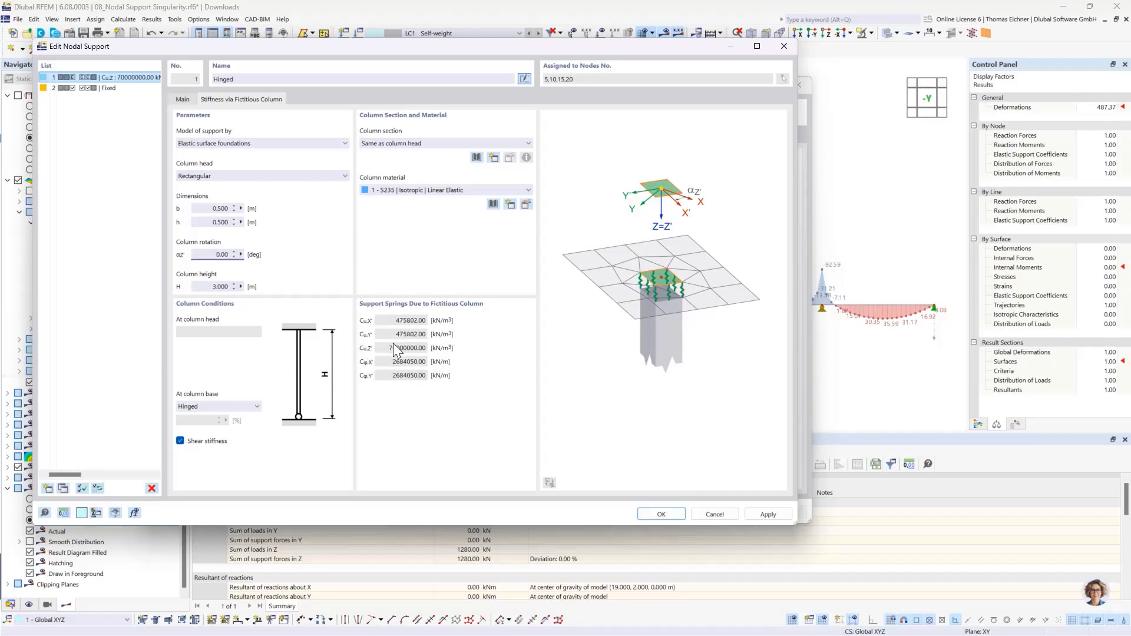
left_click(411, 189)
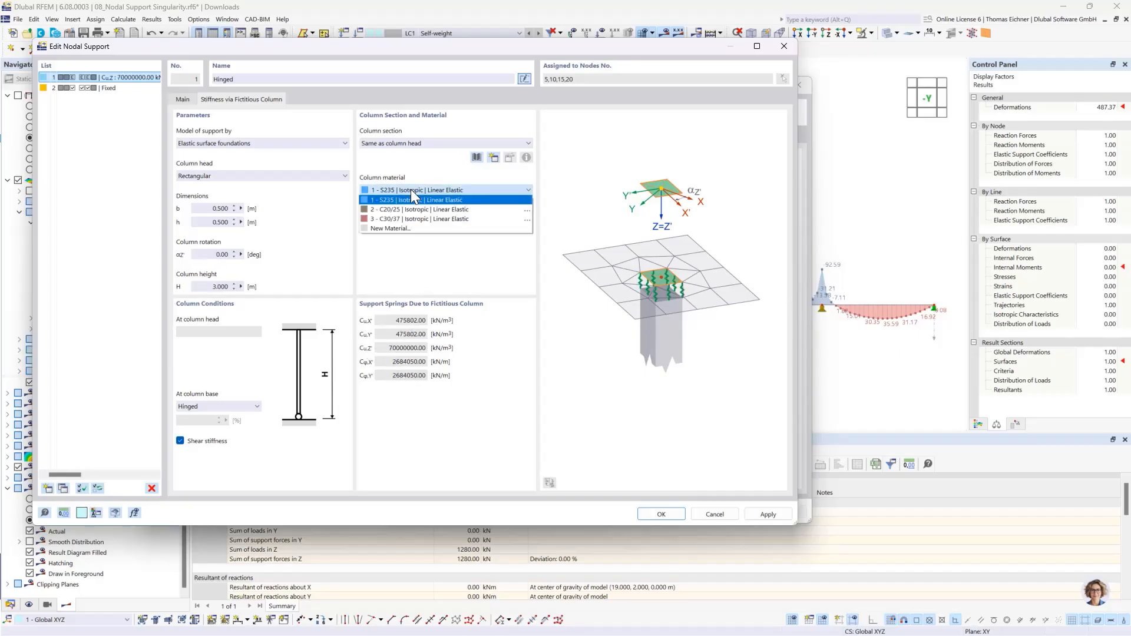
left_click(416, 219)
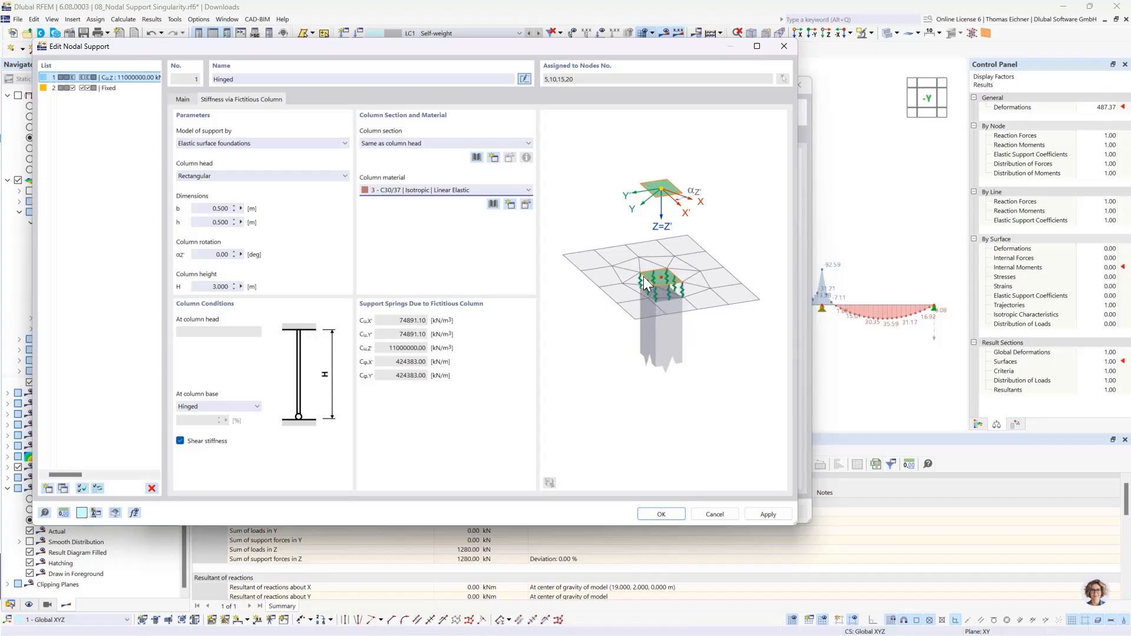
- Try the elastic nodal support model for the fictitious column and return to elastic surface foundations
left_click(182, 100)
left_click(232, 104)
left_click(317, 144)
left_click(206, 164)
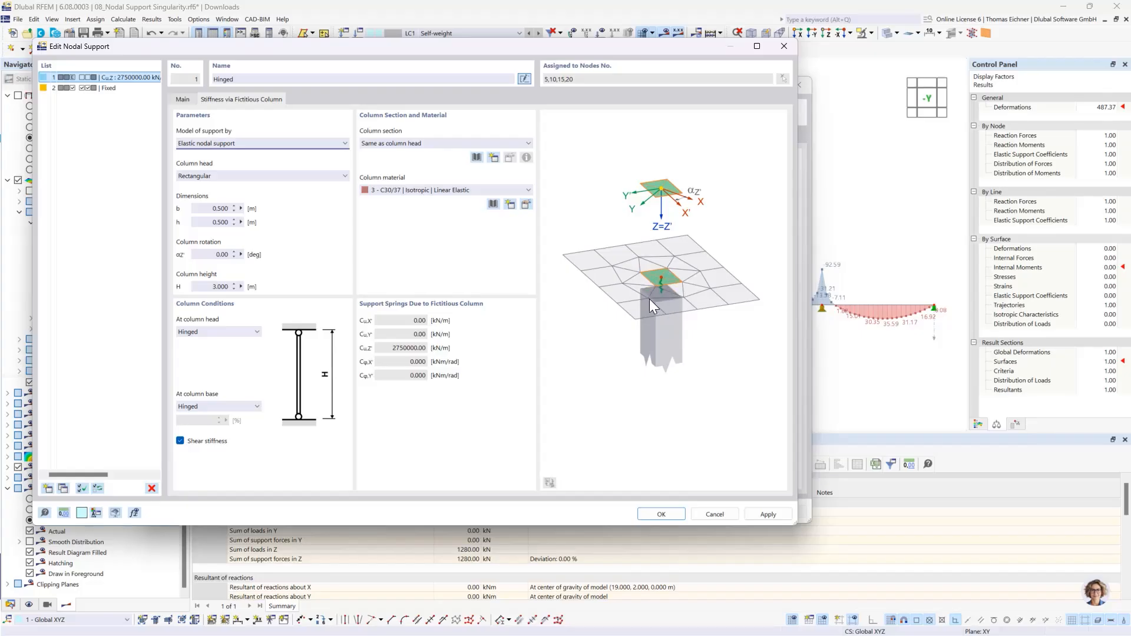
left_click(229, 143)
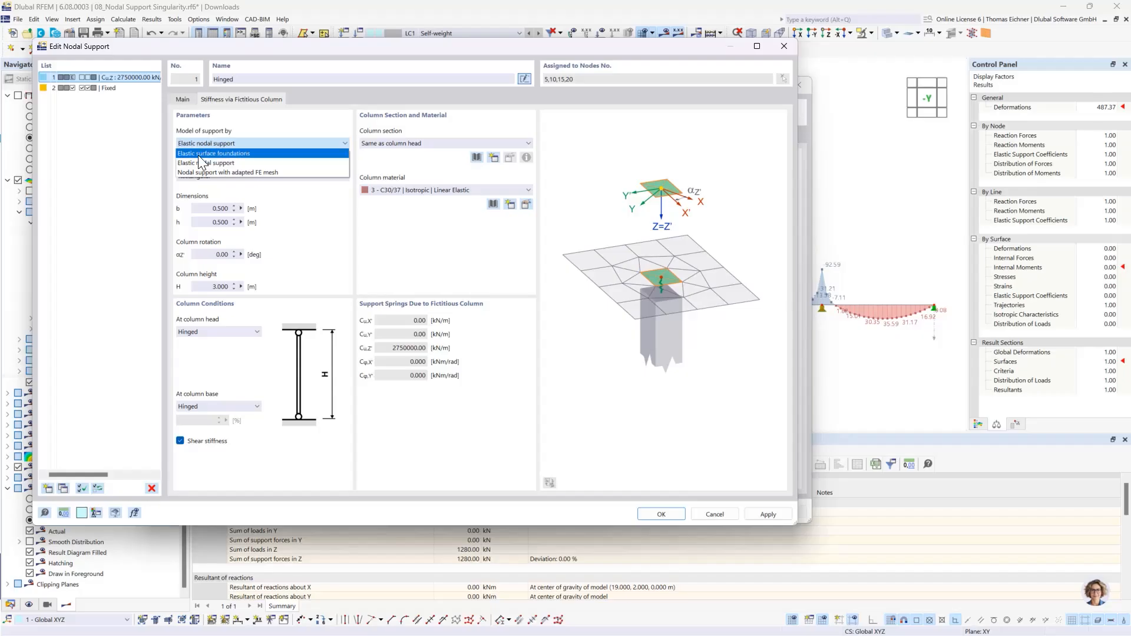
left_click(203, 155)
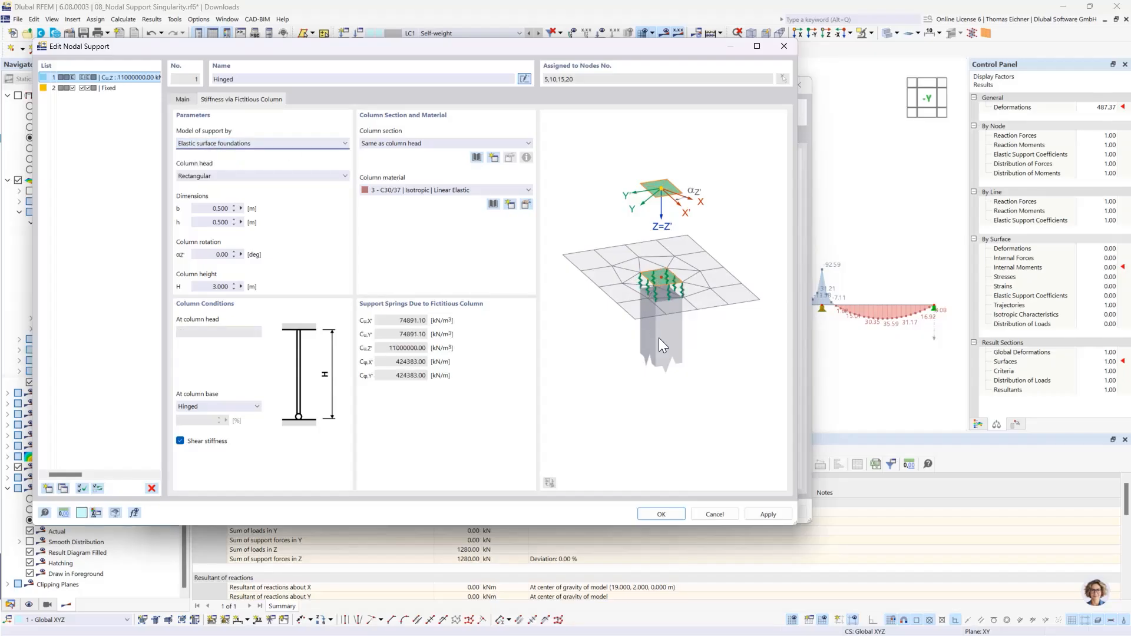
- Apply the fictitious column stiffness to the nodal supports, accept deleting the existing results, and recalculate the plates
left_click(661, 514)
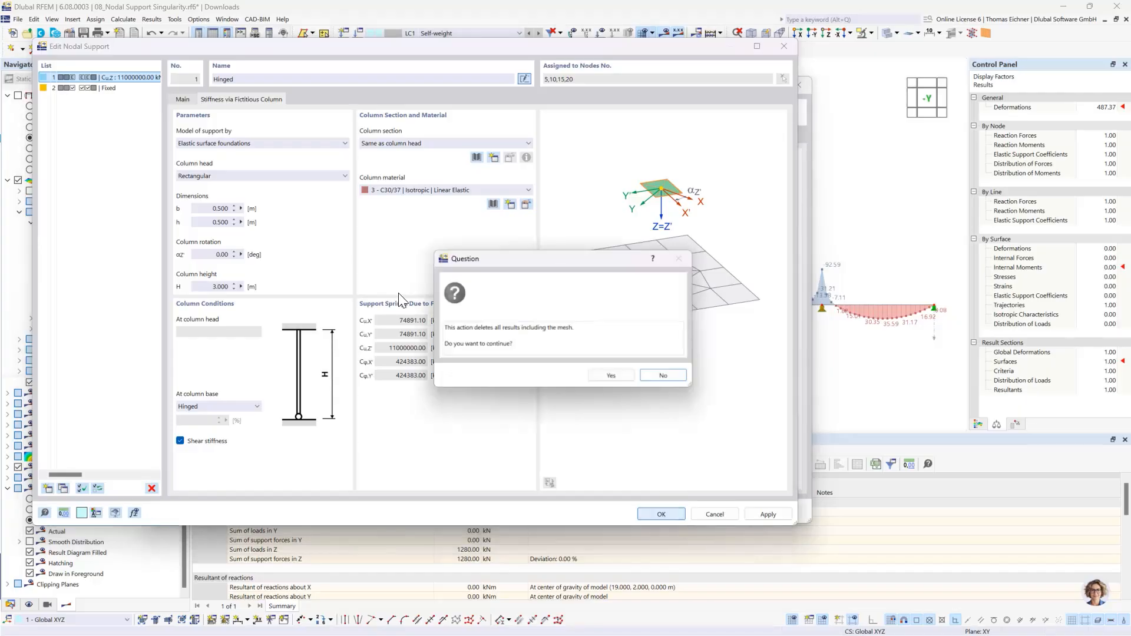
left_click(612, 376)
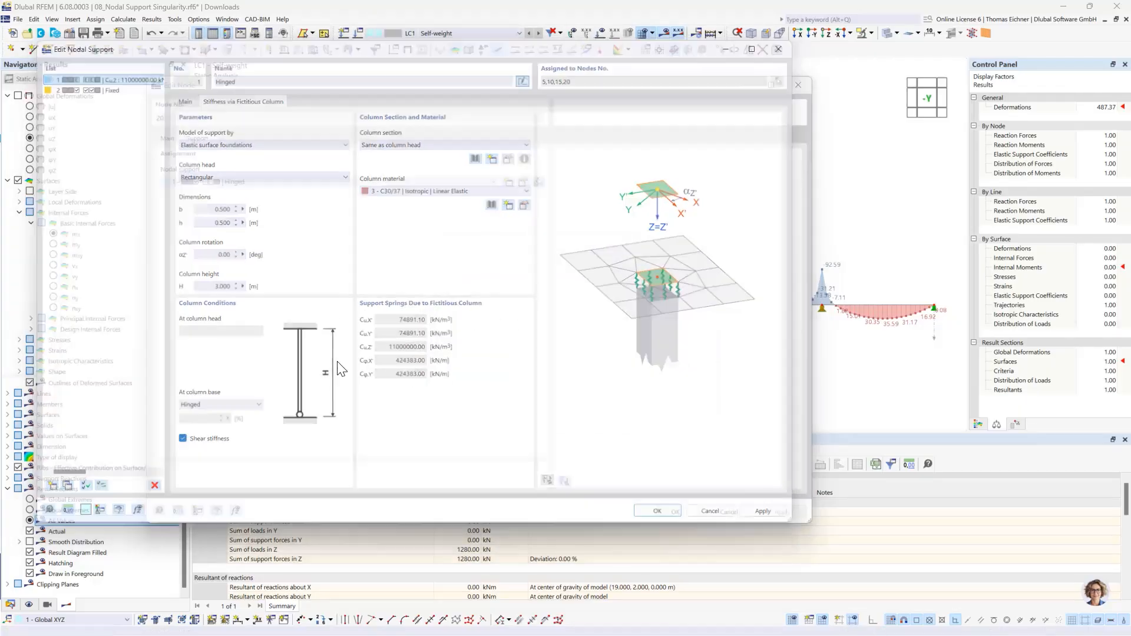
left_click(676, 513)
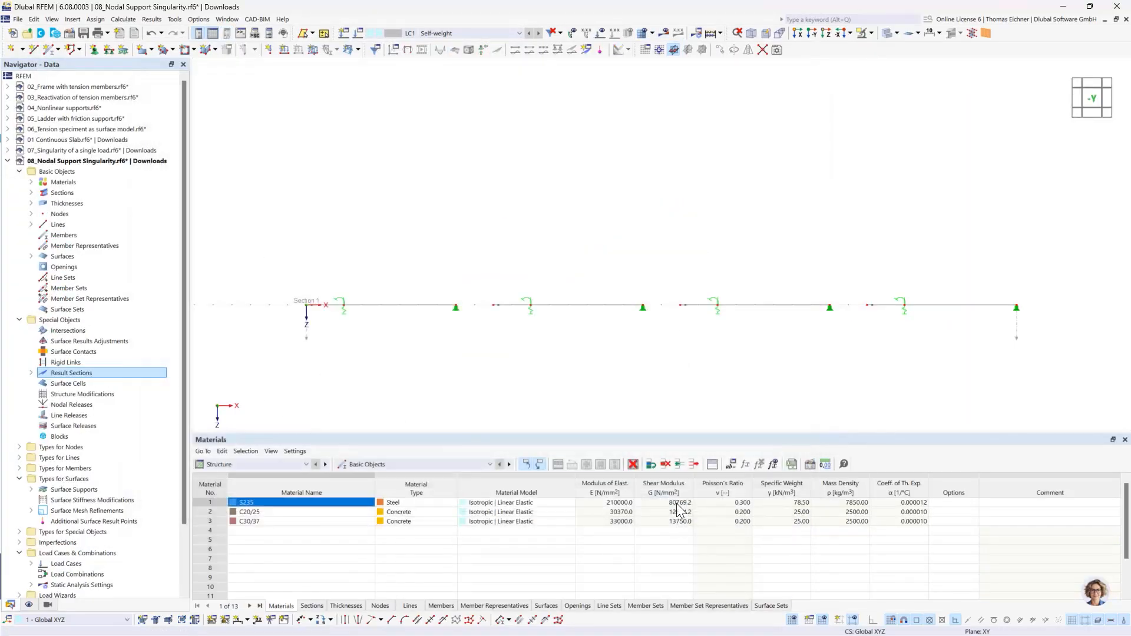
scroll(631, 223, "down", 2)
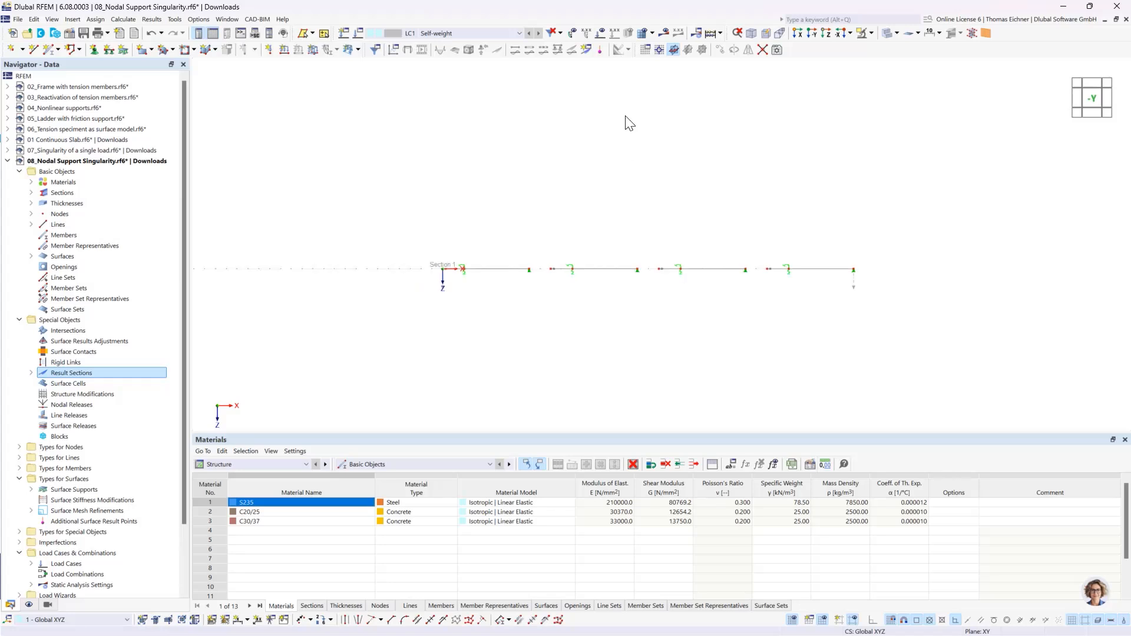
left_click(713, 35)
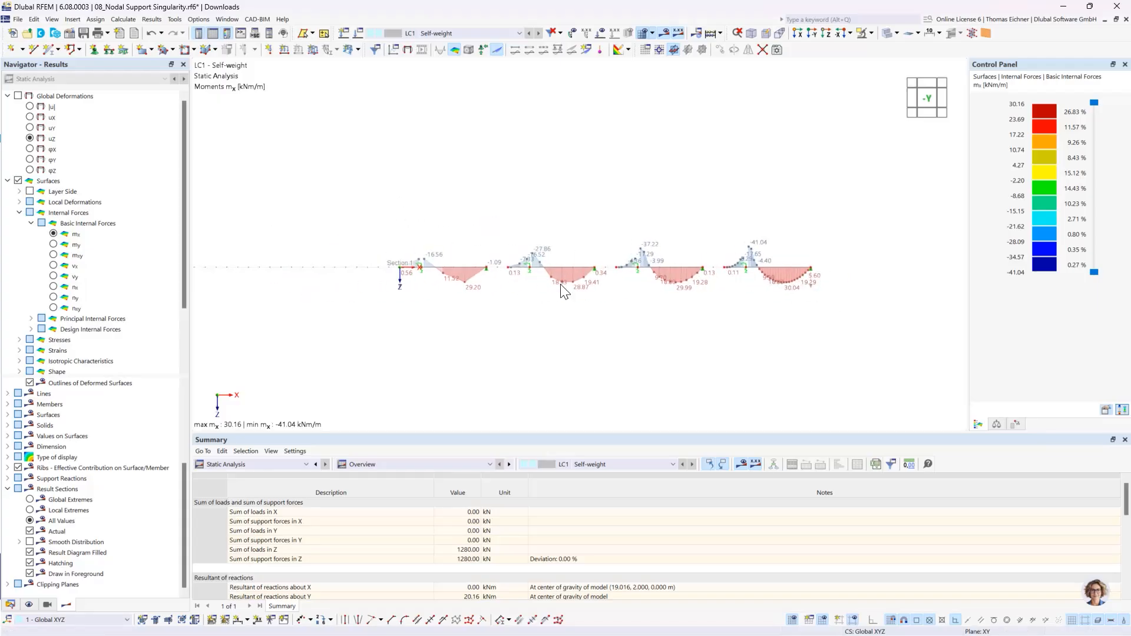
- Examine the mx diagrams around the inner column supports and compare them across the four mesh refinements
scroll(565, 291, "up", 3)
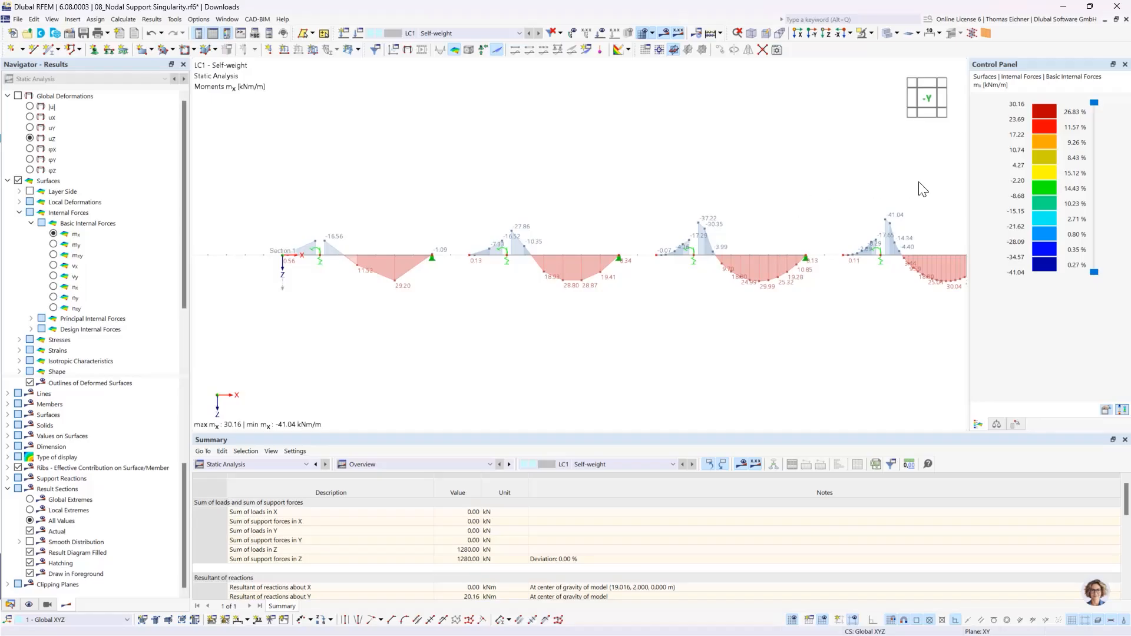
scroll(882, 294, "up", 5)
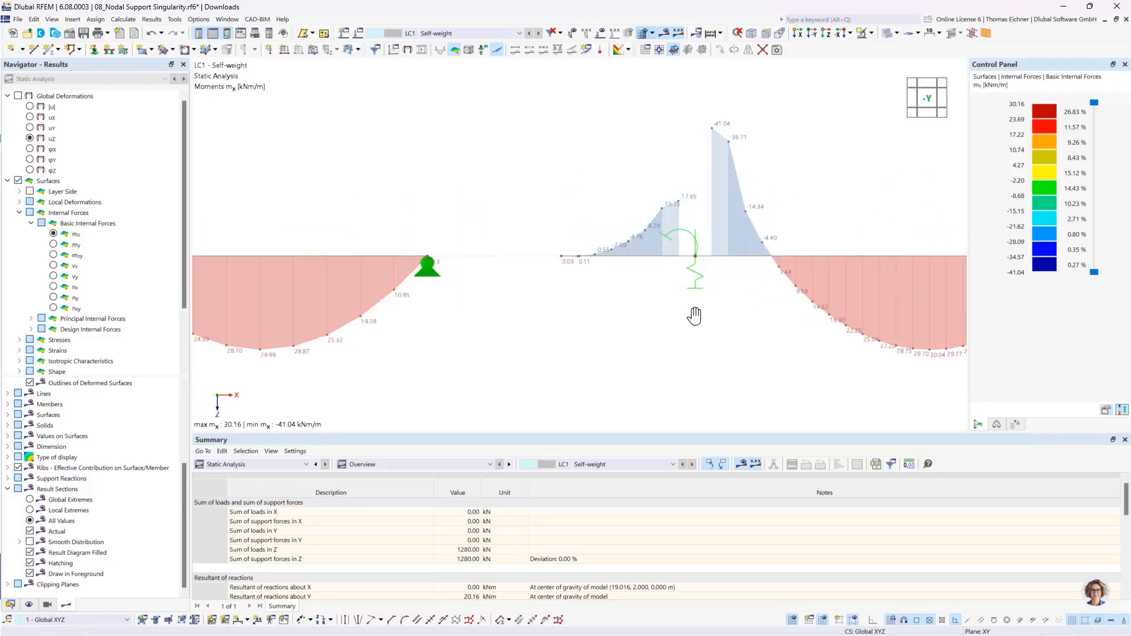
middle_click_drag(690, 261, 648, 302)
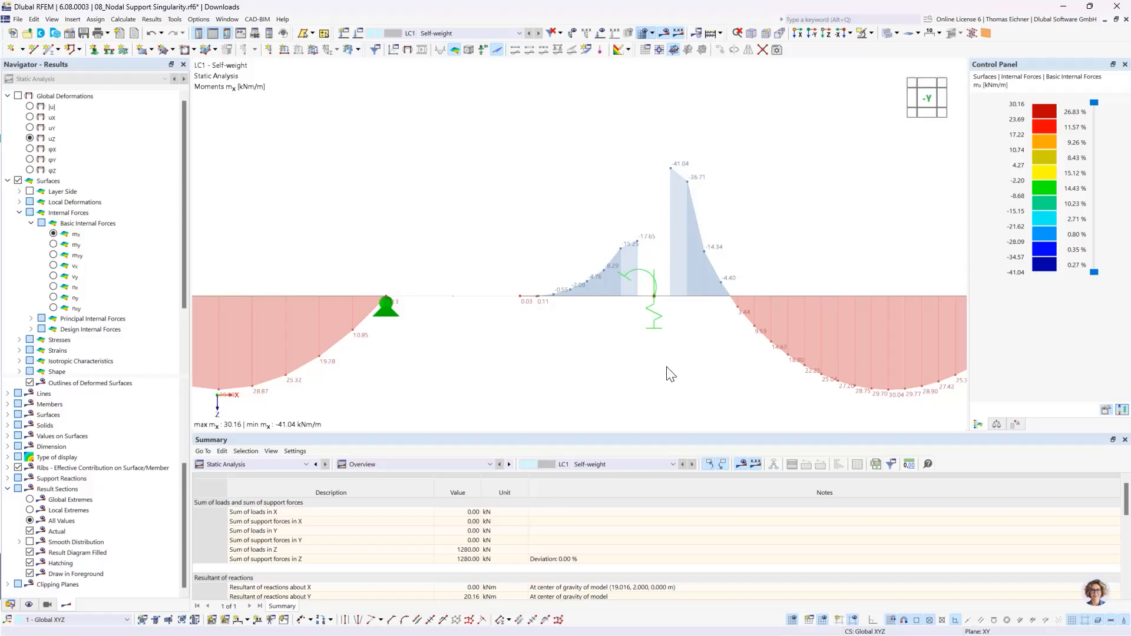
scroll(671, 374, "down", 3)
middle_click_drag(557, 260, 677, 189)
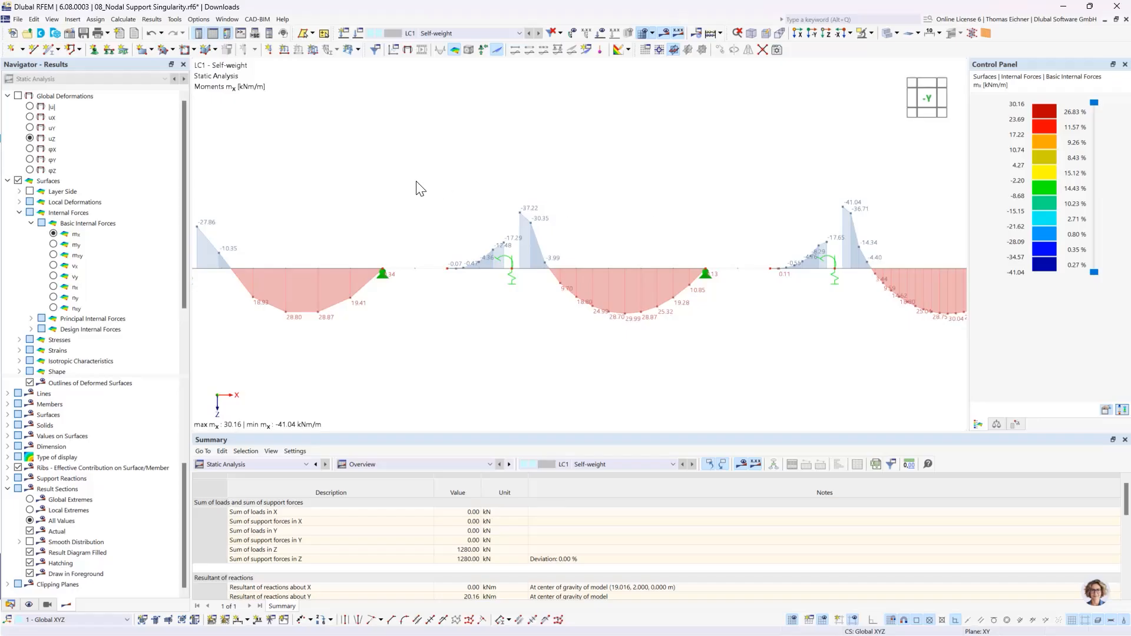
middle_click_drag(538, 171, 778, 171)
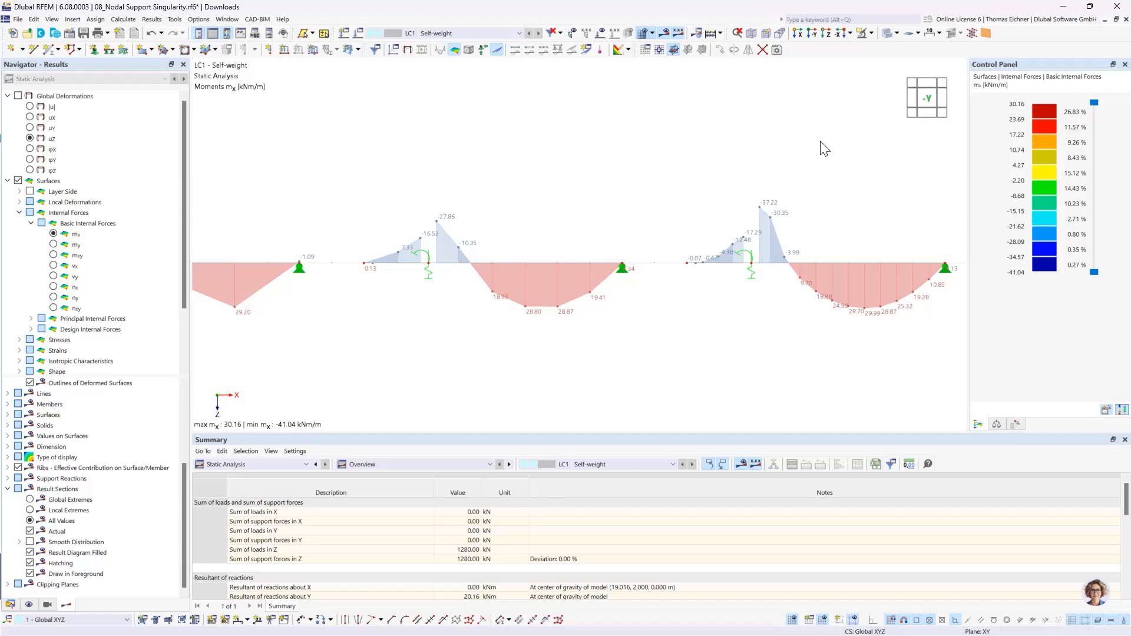
middle_click_drag(545, 171, 347, 120)
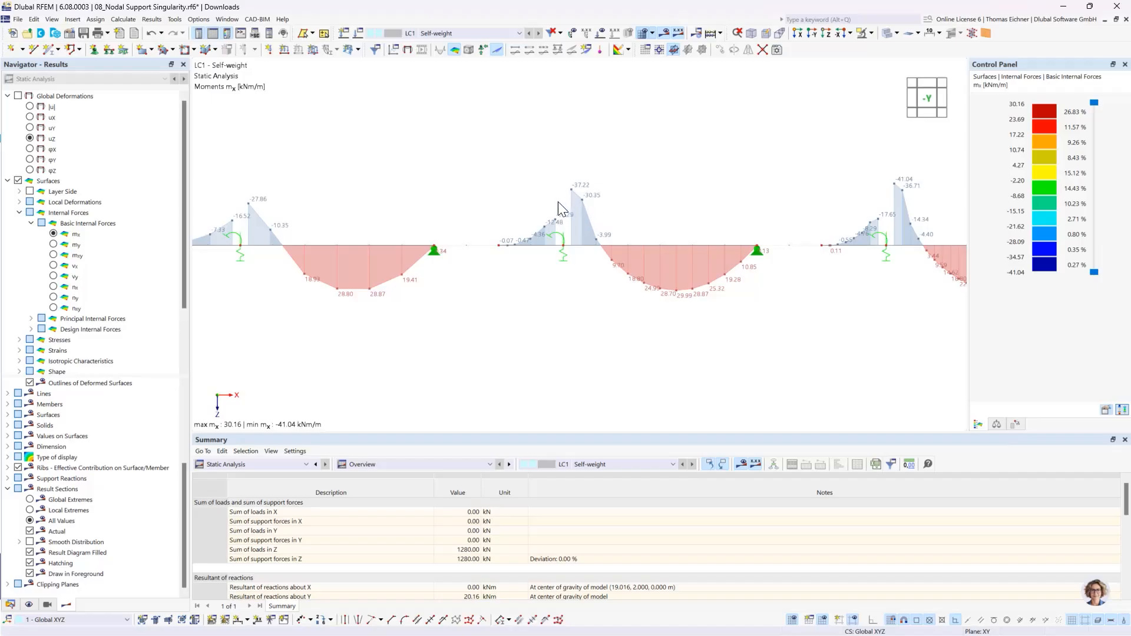
middle_click_drag(790, 285, 683, 286)
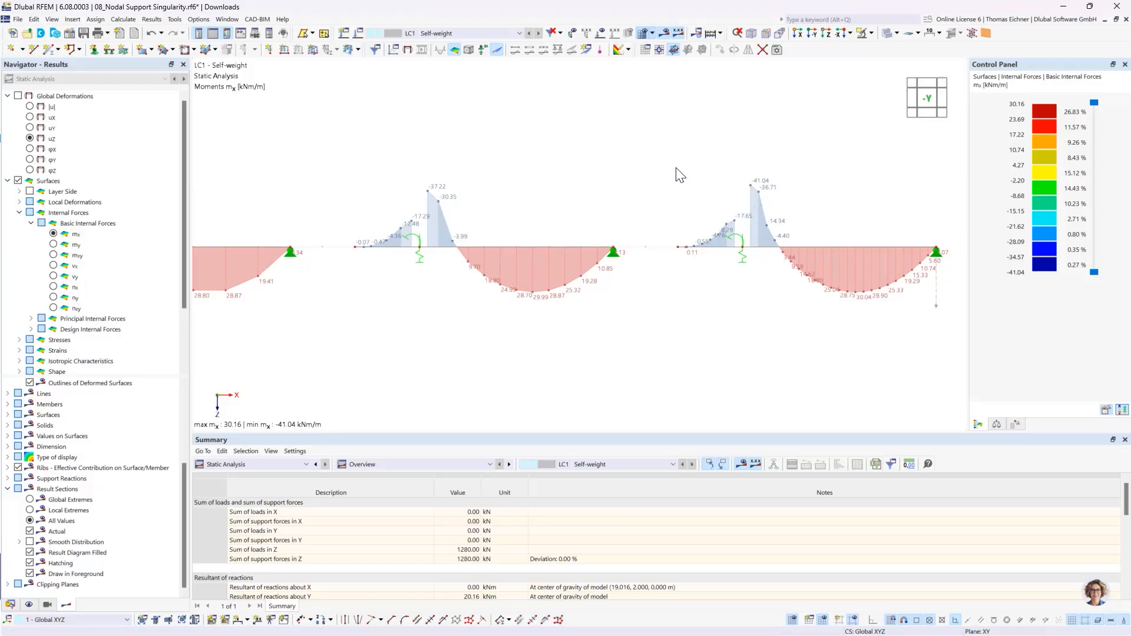
scroll(677, 172, "down", 3)
middle_click_drag(518, 135, 583, 168)
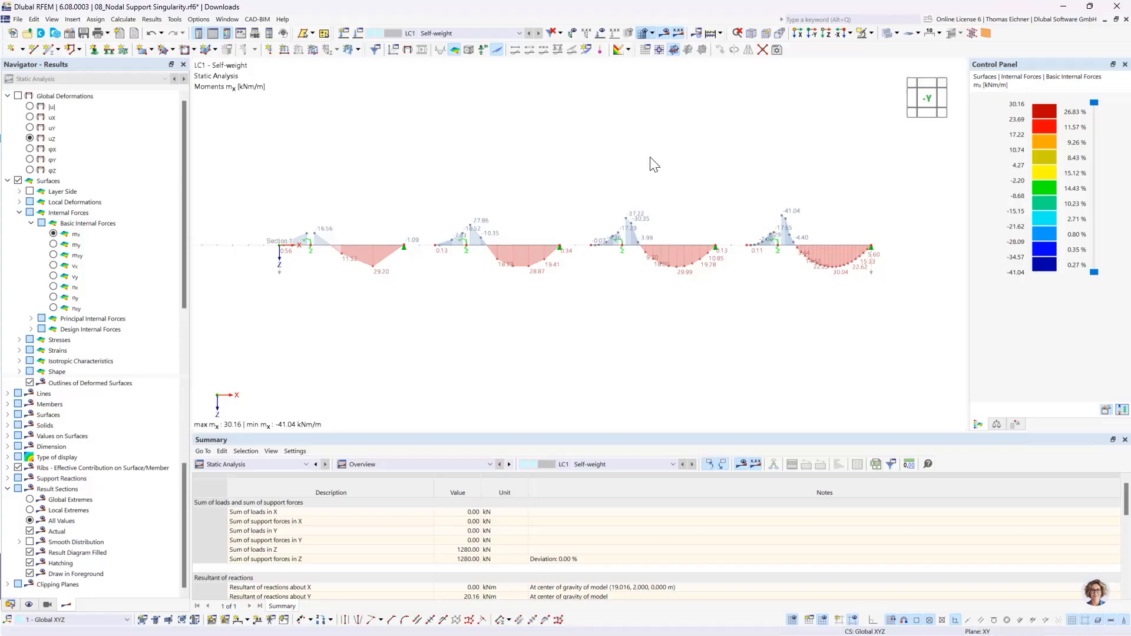
- Examine the mx contours around the inner column support on the most finely meshed plate and read that nodal support's spring stiffnesses
middle_click_drag(798, 223, 801, 318, "ctrl")
scroll(778, 226, "up", 10)
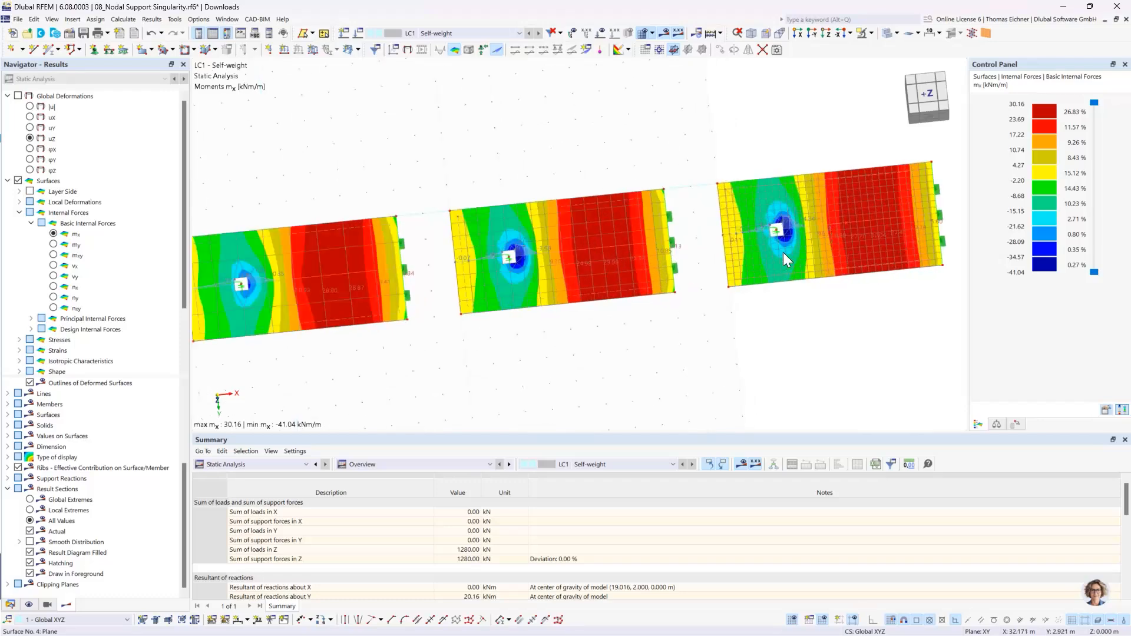
scroll(768, 177, "down", 2)
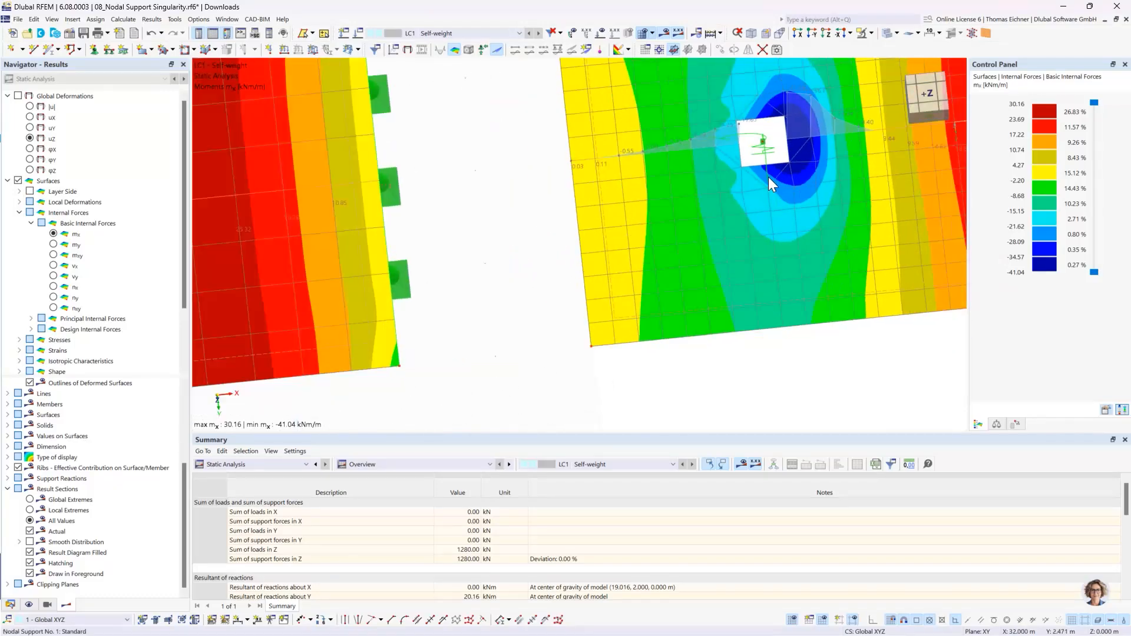
middle_click_drag(817, 167, 727, 263)
scroll(720, 262, "up", 3)
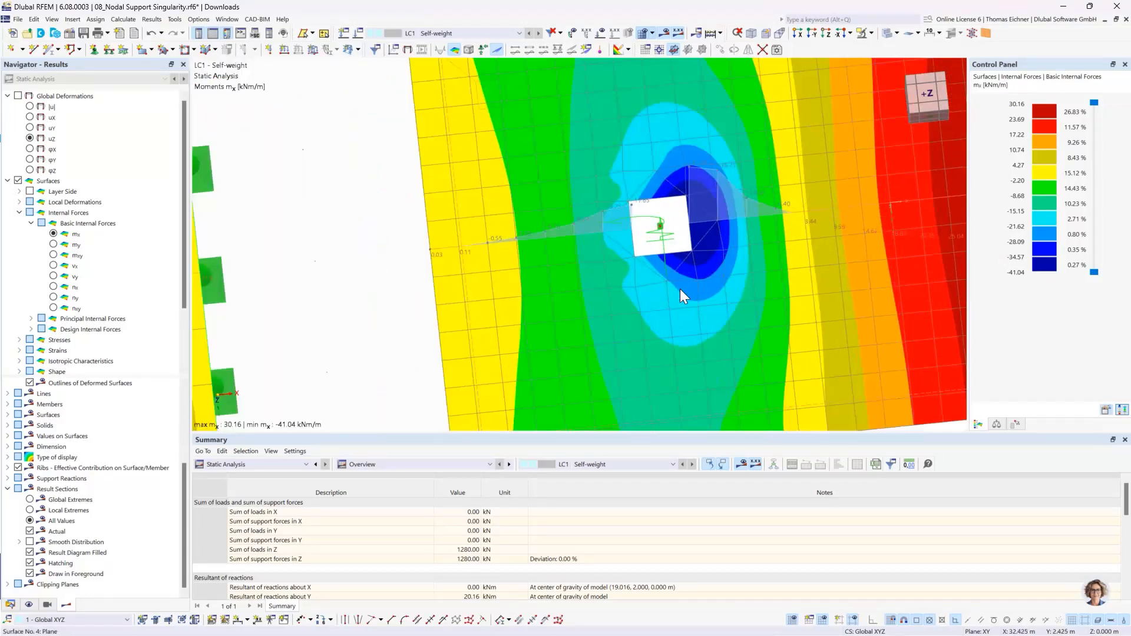
scroll(647, 306, "up", 2)
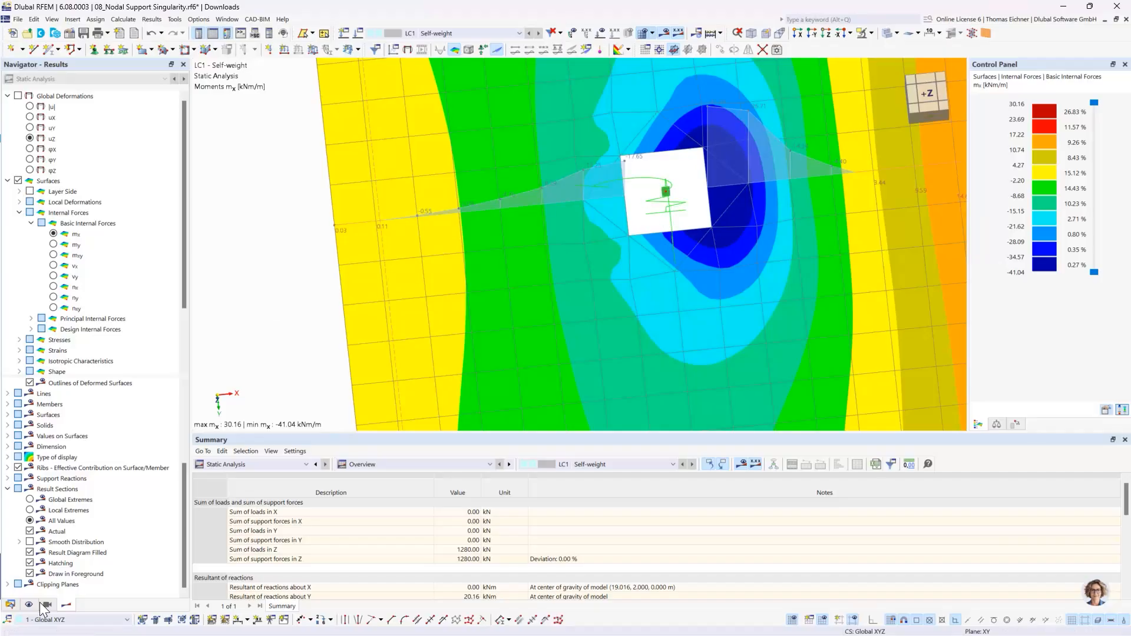
middle_click_drag(672, 188, 667, 239)
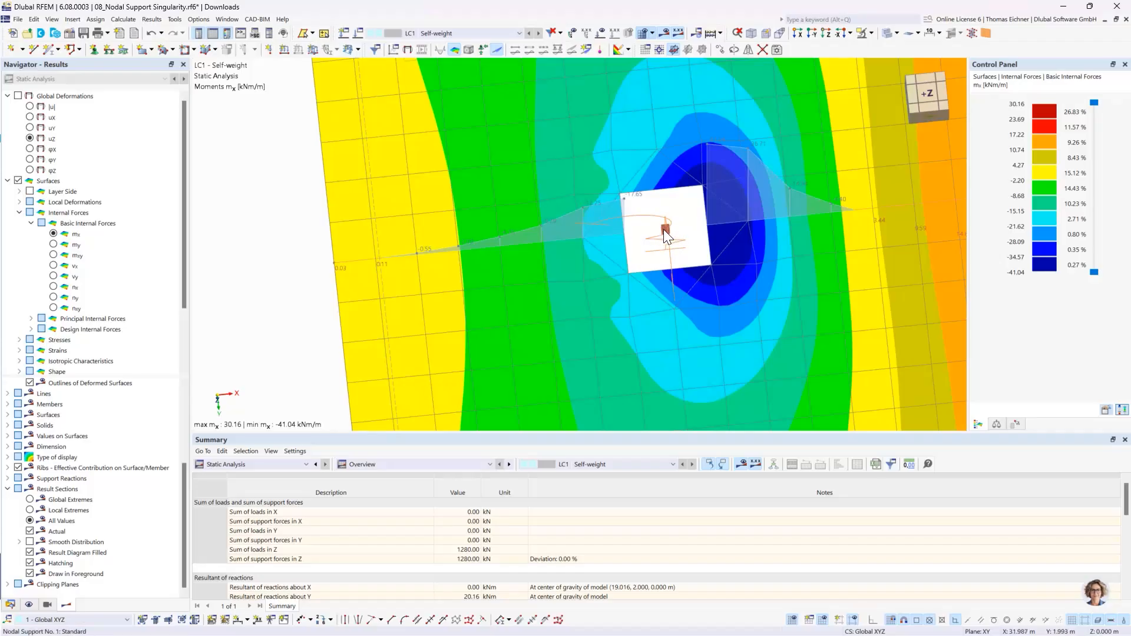
mouse_move(668, 238)
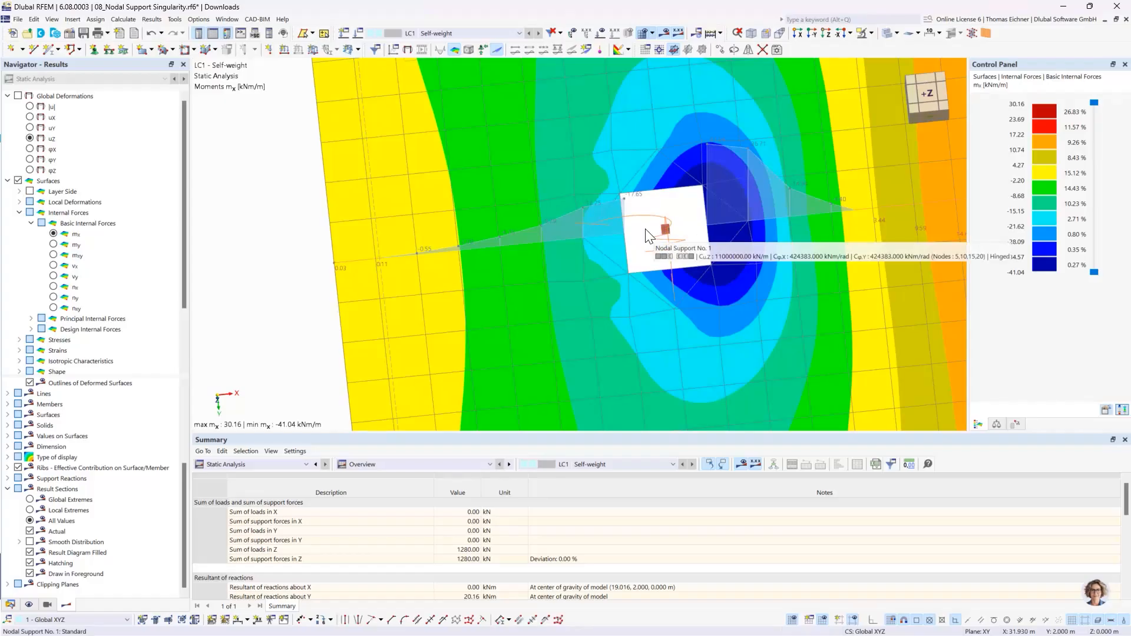
- Compare the mx contours and section diagrams of all four plates in plan and in an oblique 3D view
scroll(653, 238, "down", 3)
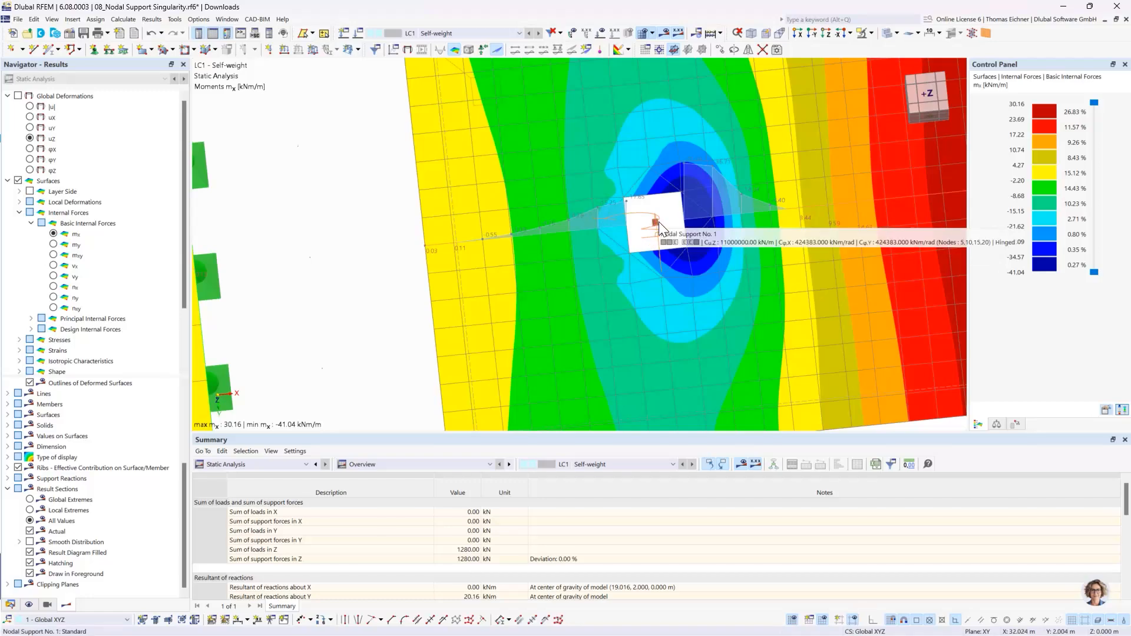
scroll(659, 221, "down", 3)
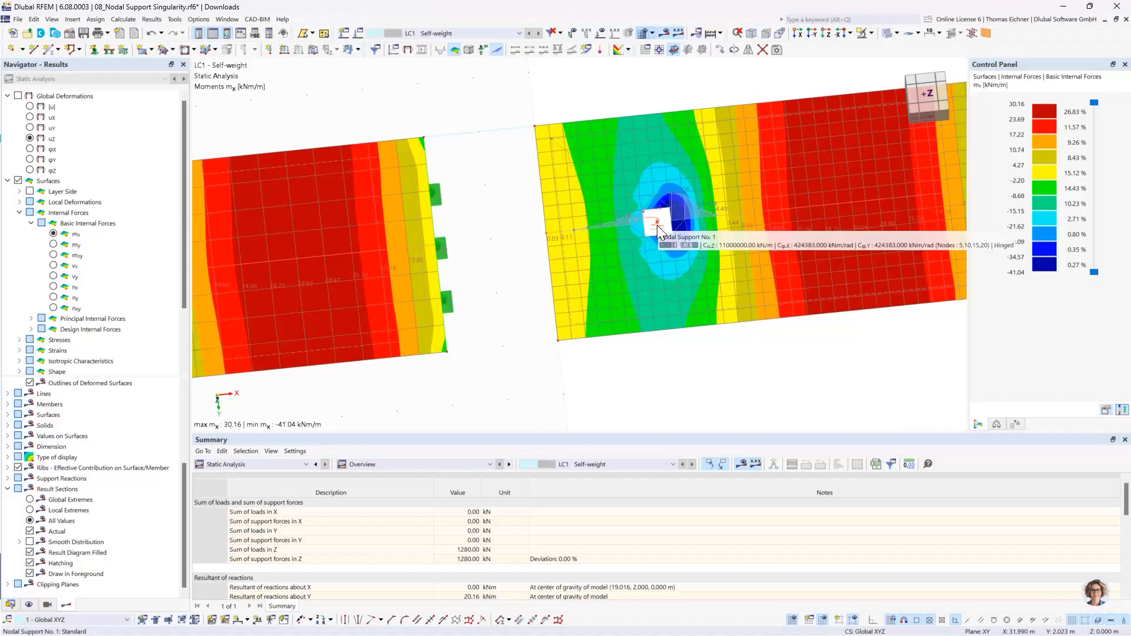
scroll(526, 165, "down", 3)
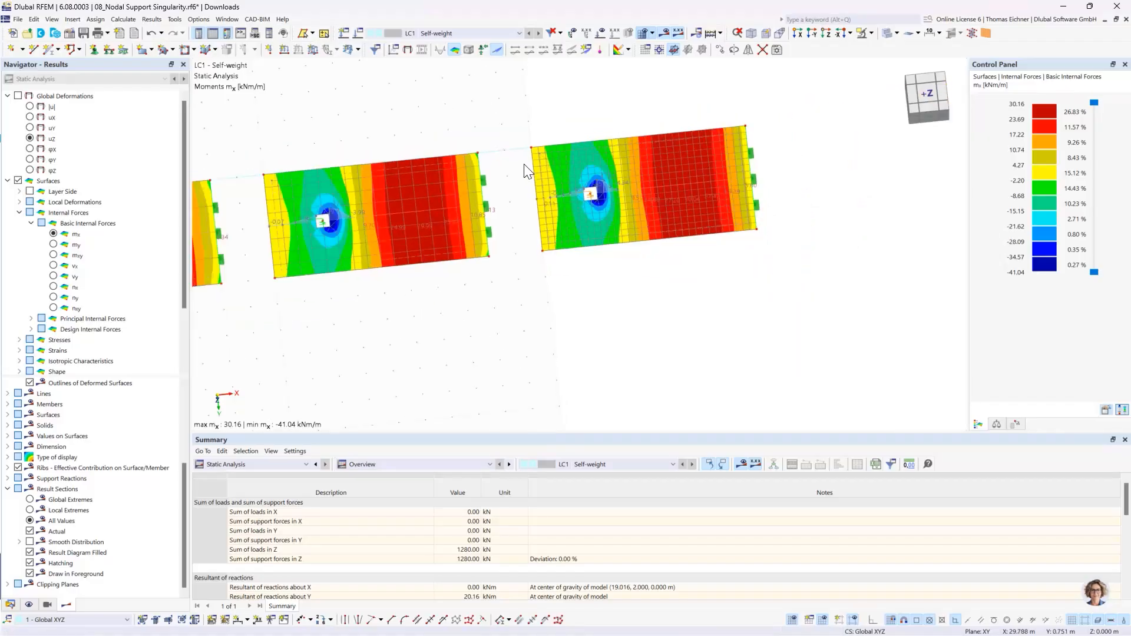
middle_click_drag(310, 130, 565, 147)
scroll(565, 147, "down", 2)
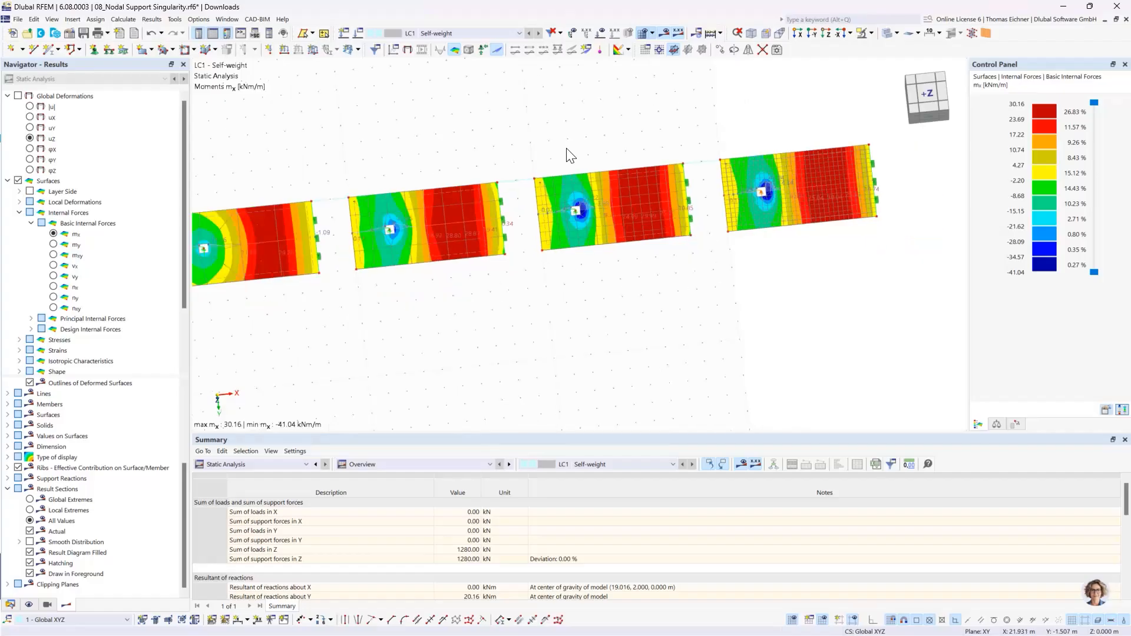
middle_click_drag(635, 178, 690, 150, "ctrl")
middle_click_drag(495, 153, 561, 151)
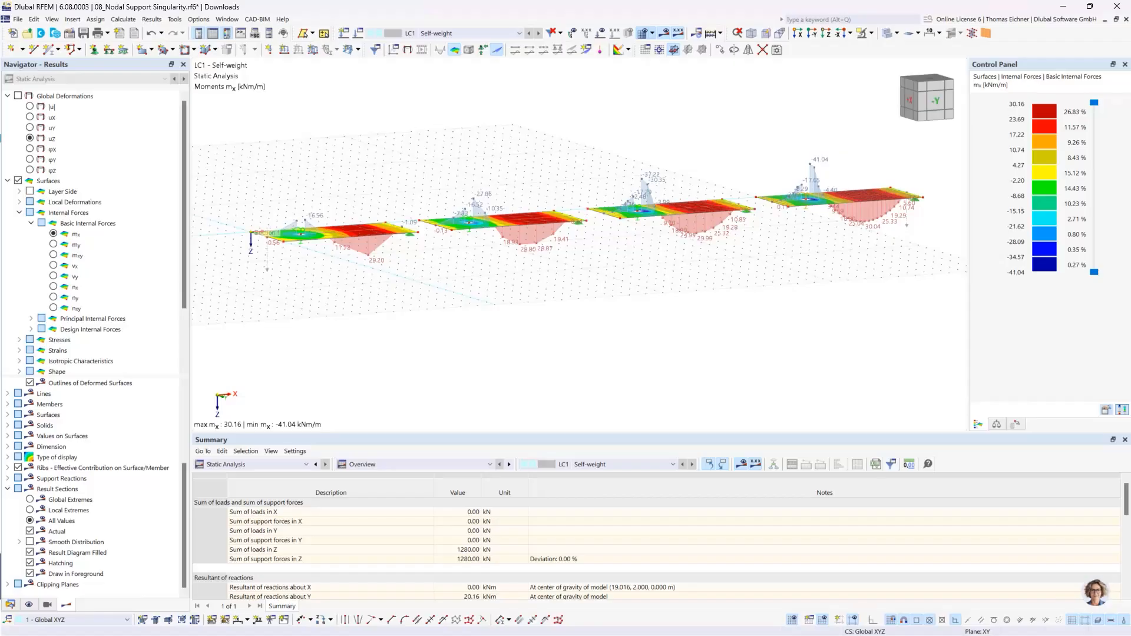
key("alt+Tab")
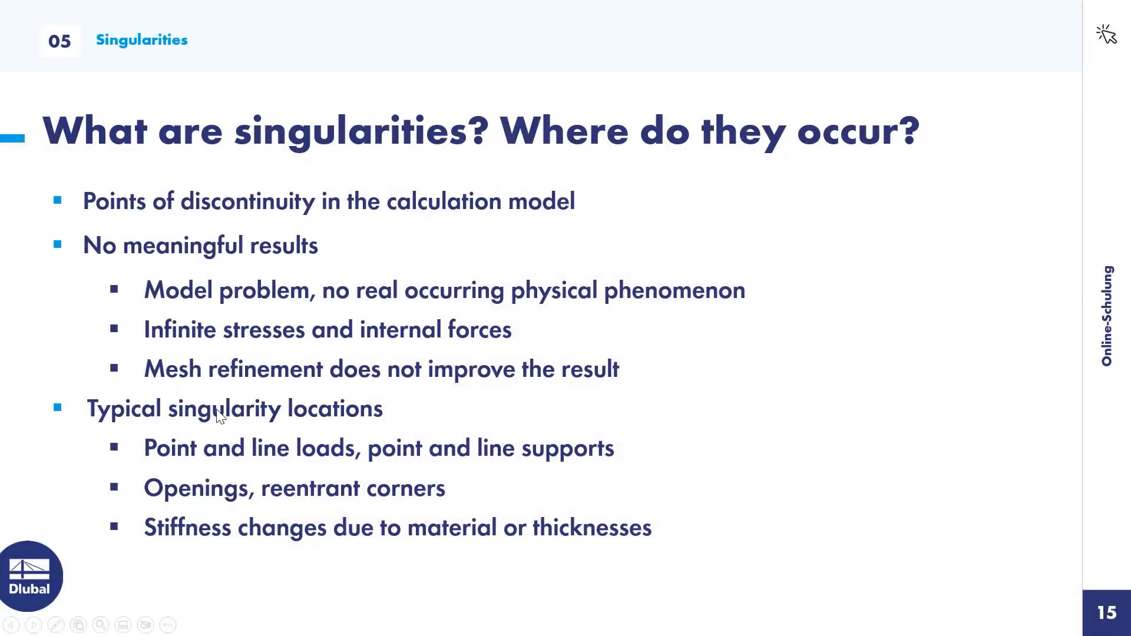
left_click(489, 244)
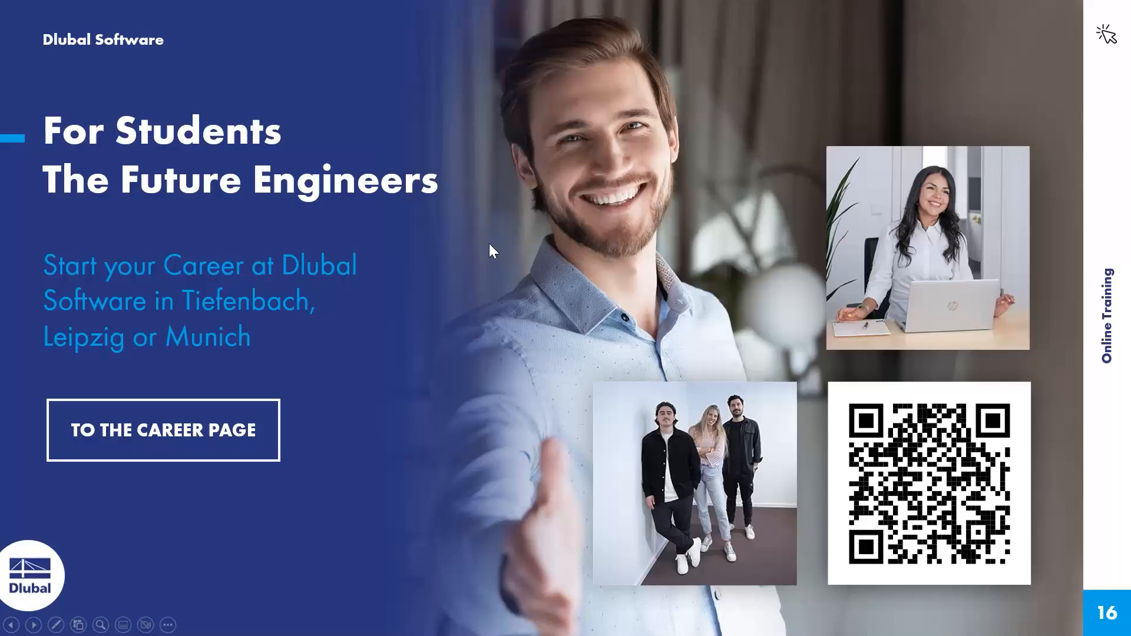